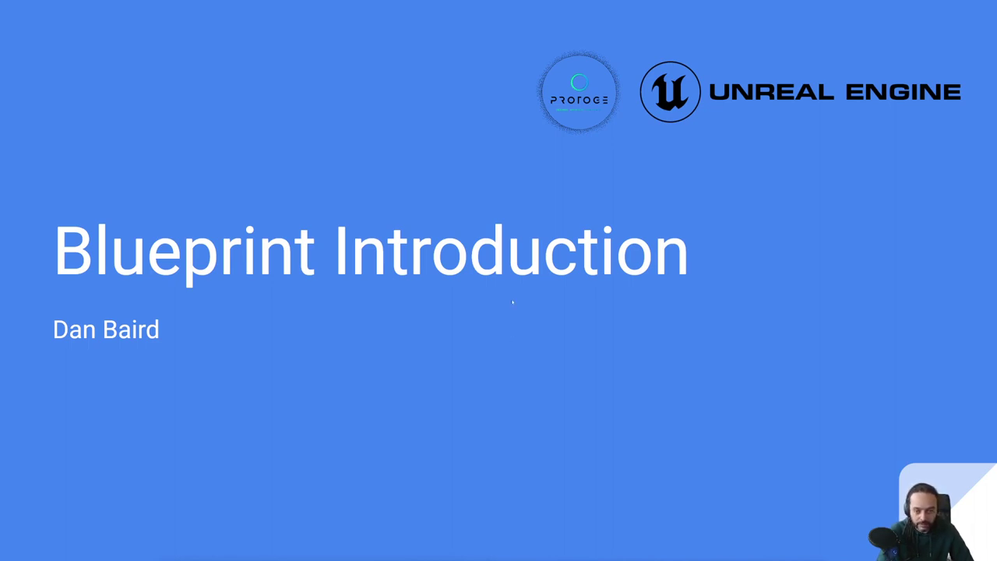
- Advance the Blueprint Introduction deck past the course details slide to the Objectives slide
key("Right")
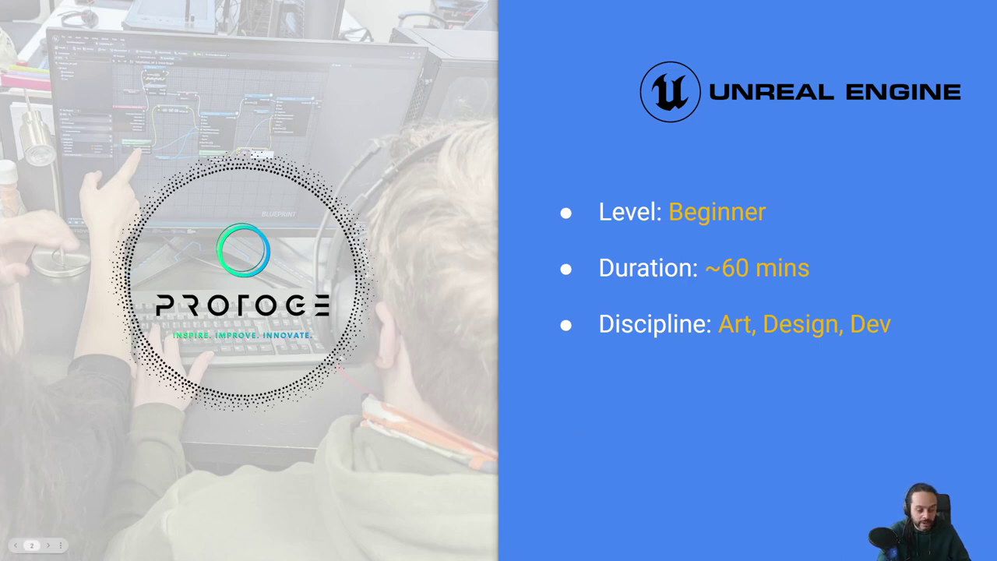
left_click(665, 452)
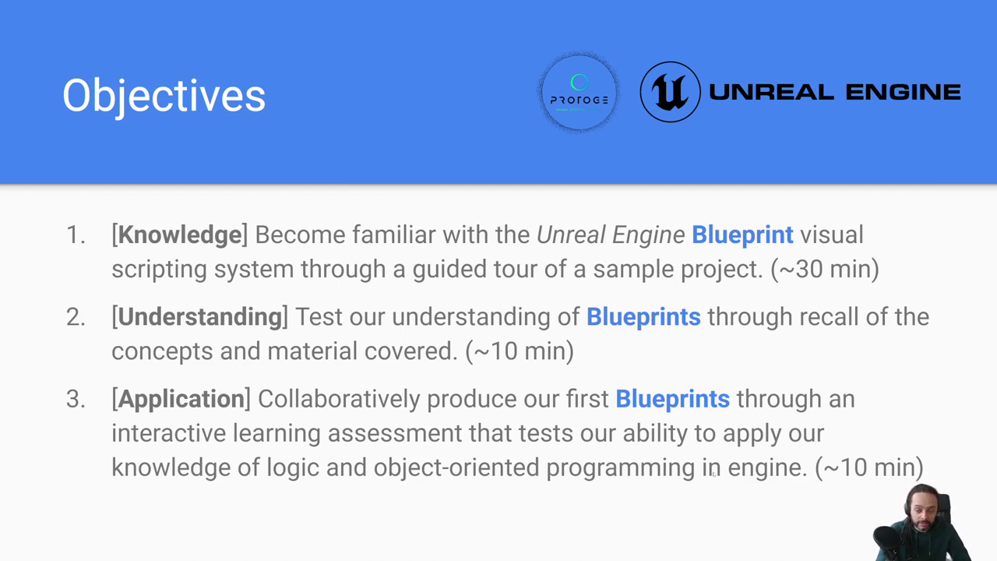
- Step through the timeline, Materials and Knowledge slides, then switch to the Epic Games Launcher
key("Right")
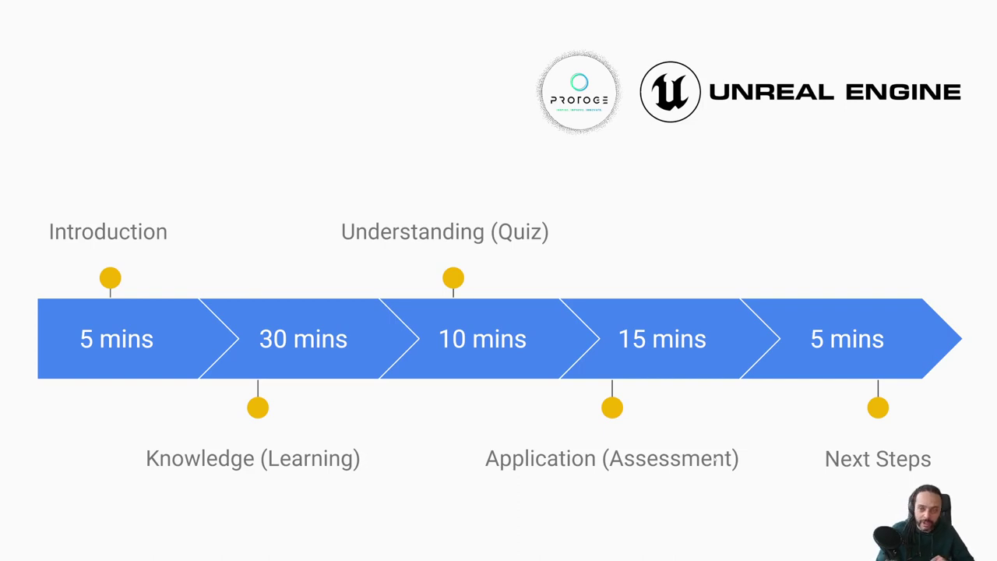
key("Right")
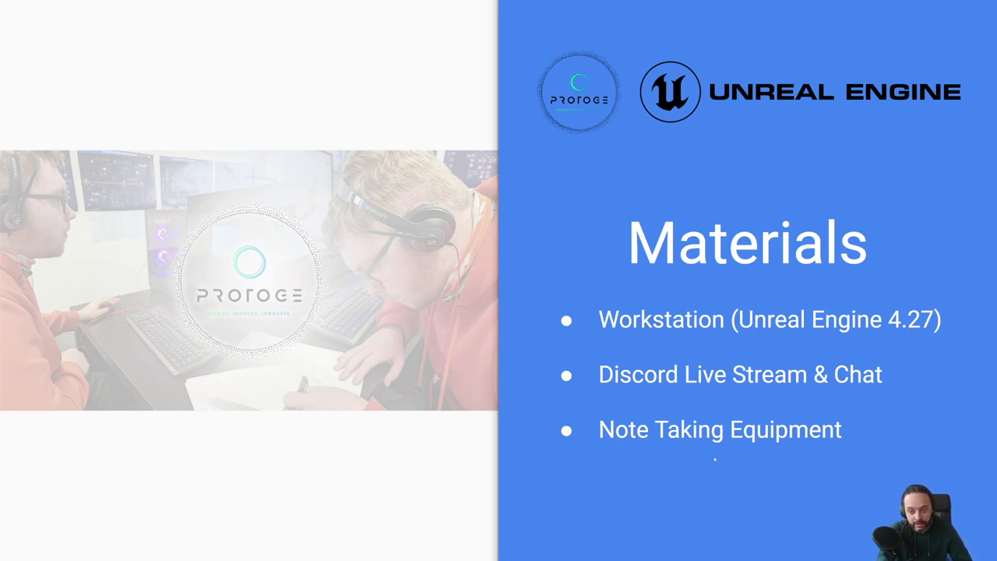
key("Right")
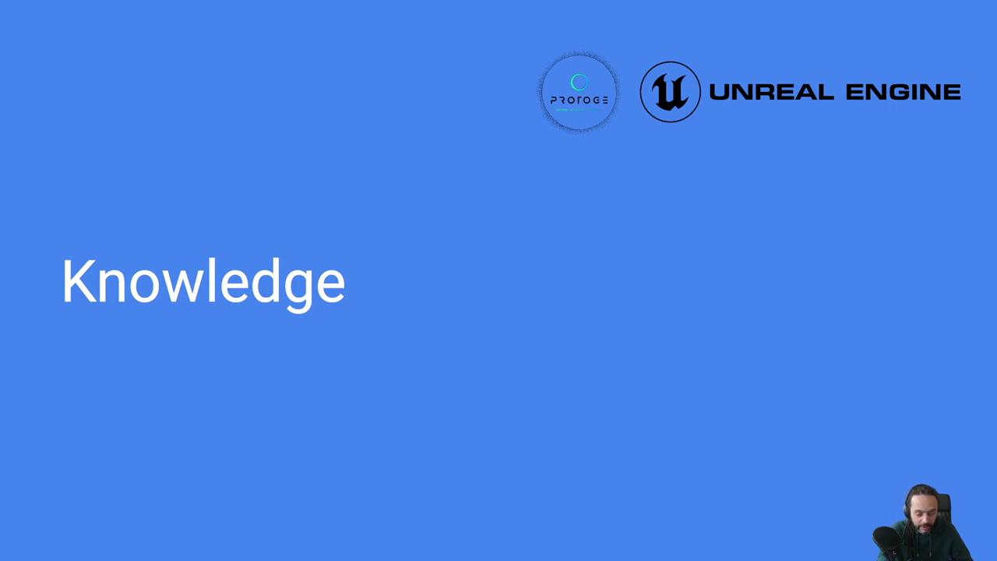
key("alt+Tab")
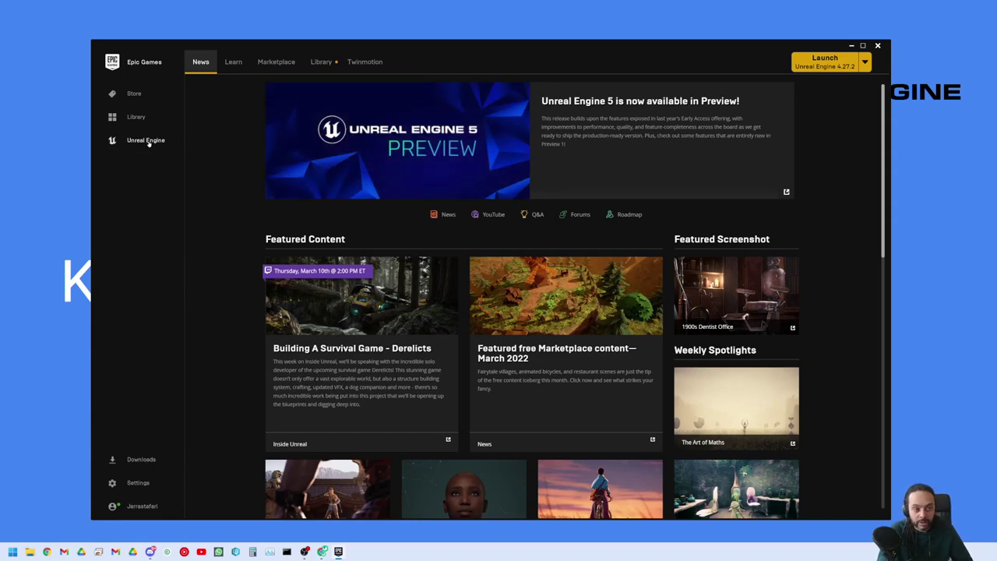
- Show the Unreal Engine Library with installed engines 4.27.2 through 5.0.0 and projects
left_click(321, 61)
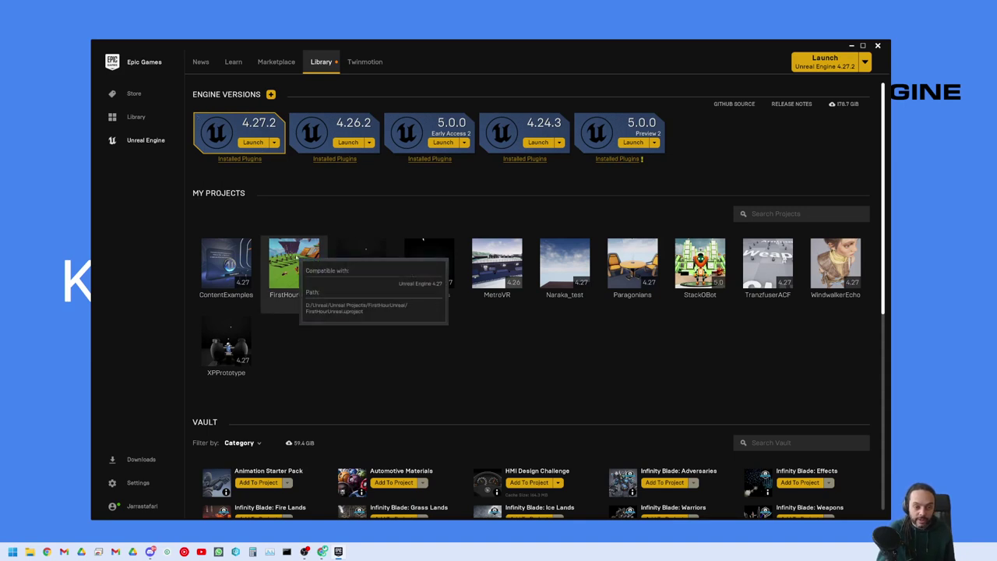
- Launch the FirstHourUnreal project from My Projects into Unreal Editor 4.27
double_click(293, 264)
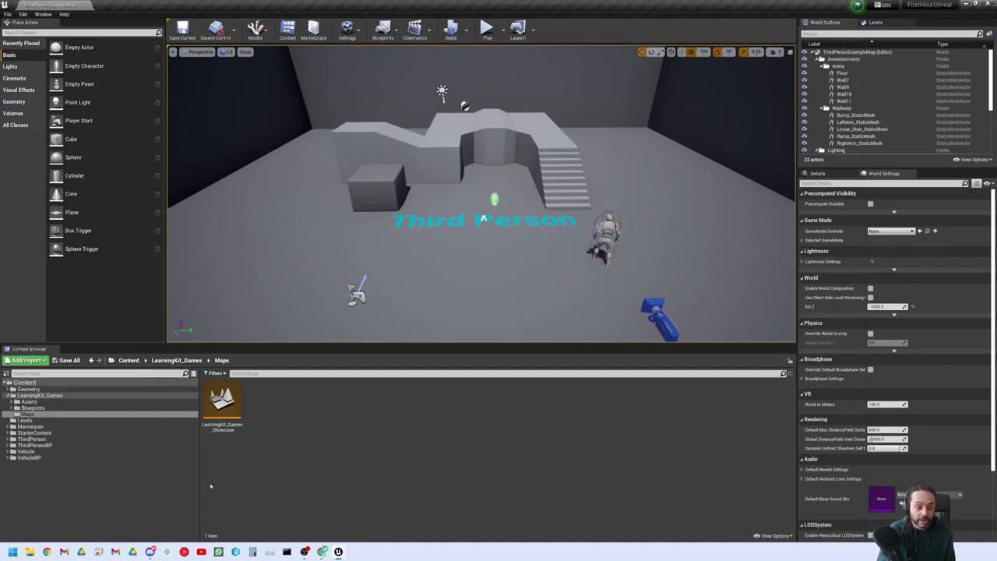
- Select the ThirdPersonCharacter in the level and open it via Edit ThirdPersonCharacter
left_click(24, 382)
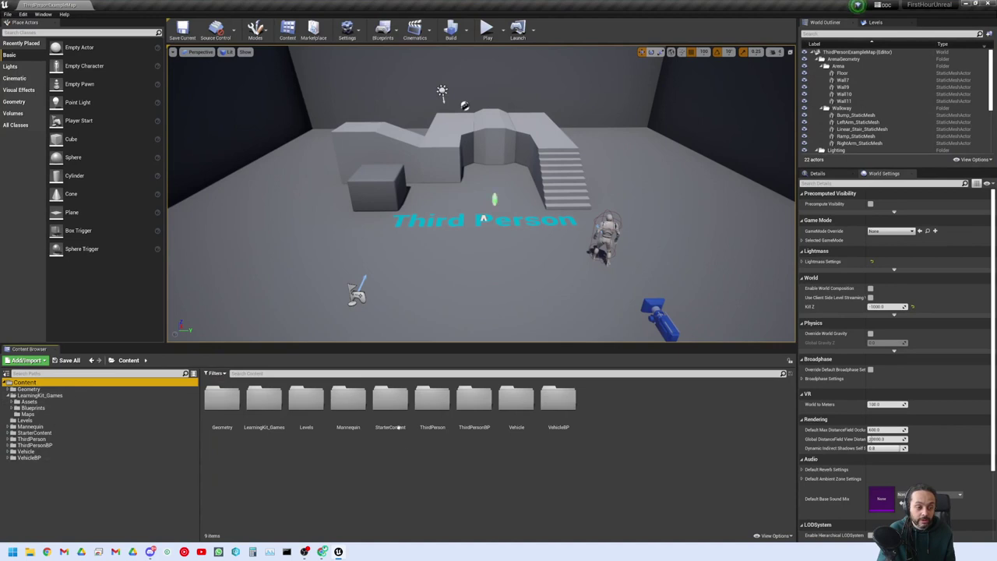
left_click(492, 491)
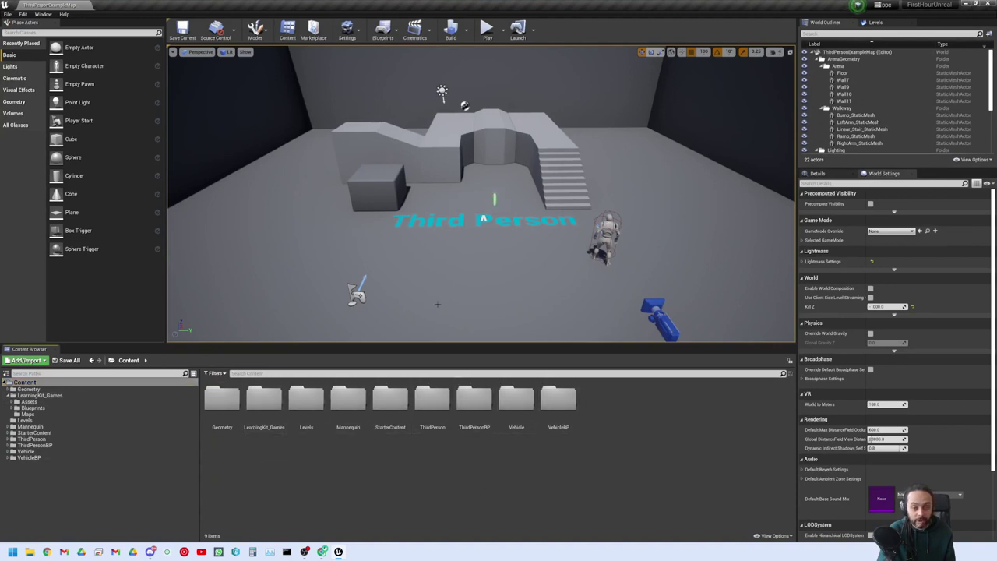
left_click_drag(437, 304, 467, 265)
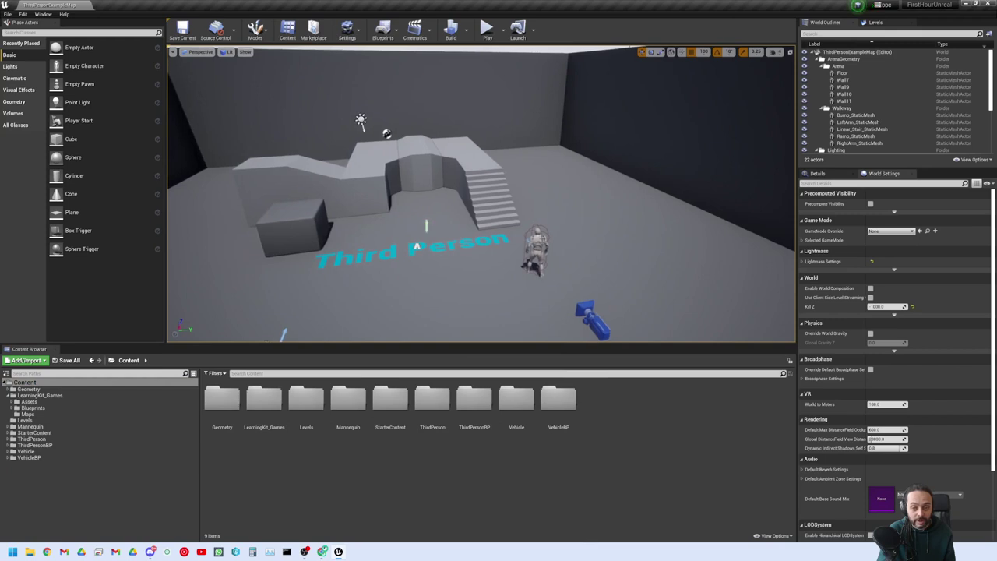
left_click(538, 241)
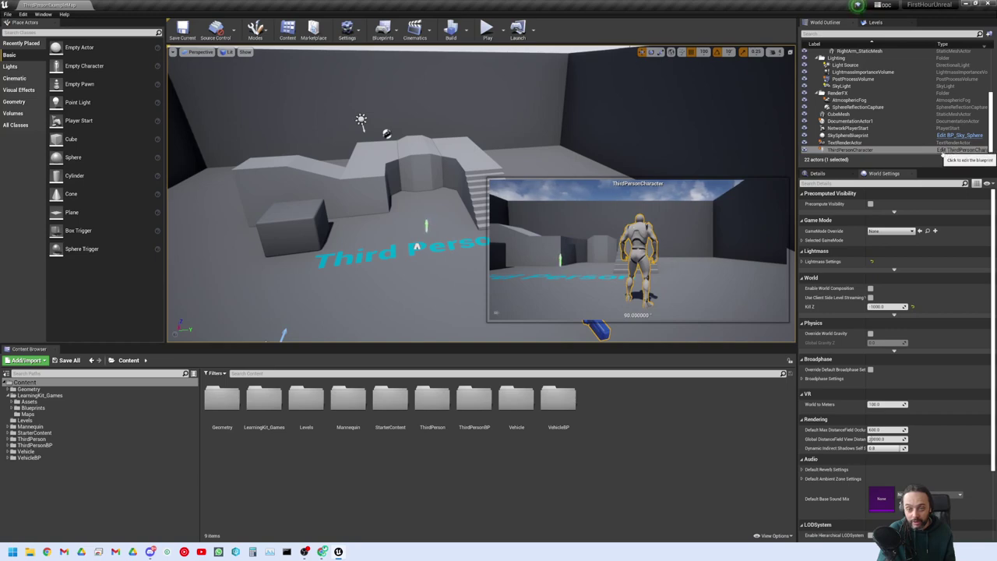
left_click(944, 150)
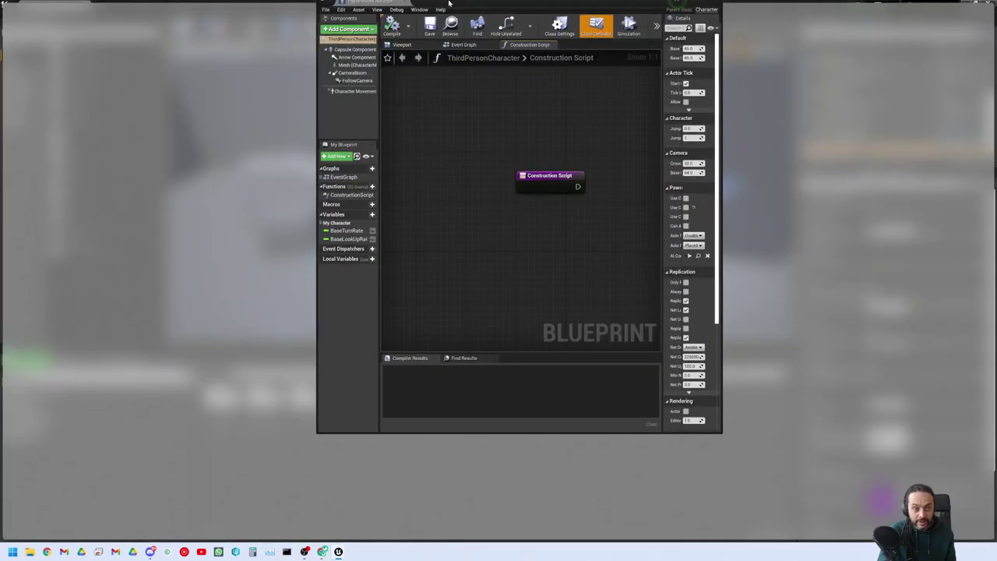
- Maximize the Blueprint editor and zoom the Event Graph onto the Gamepad InputAxis TurnRate node
double_click(448, 3)
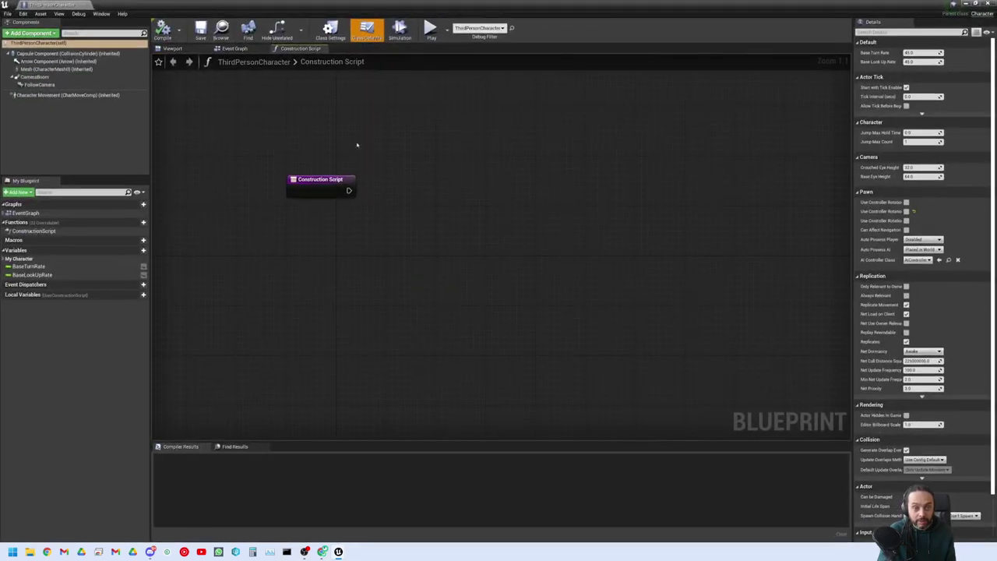
left_click(236, 49)
scroll(240, 214, "down", 7)
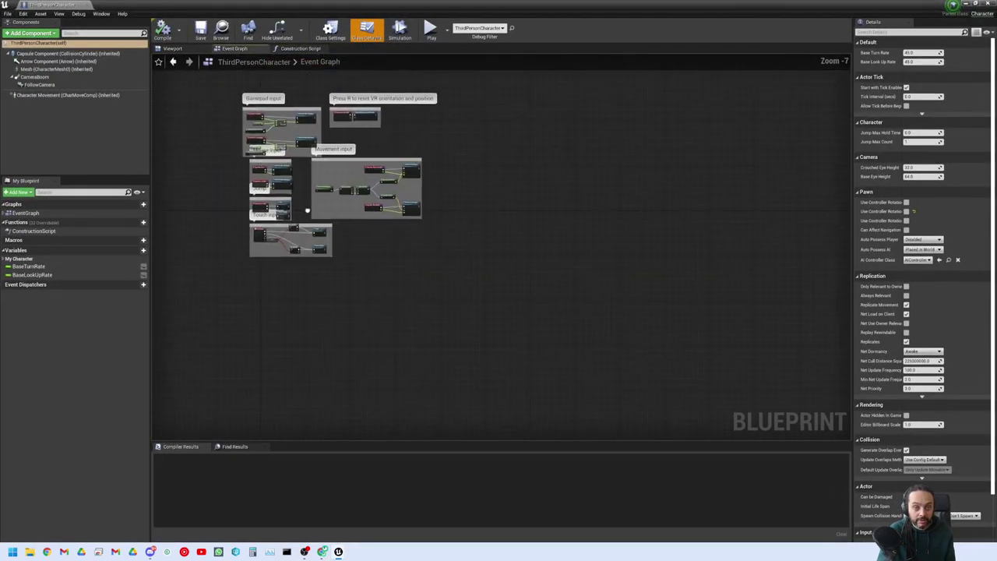
scroll(308, 211, "up", 3)
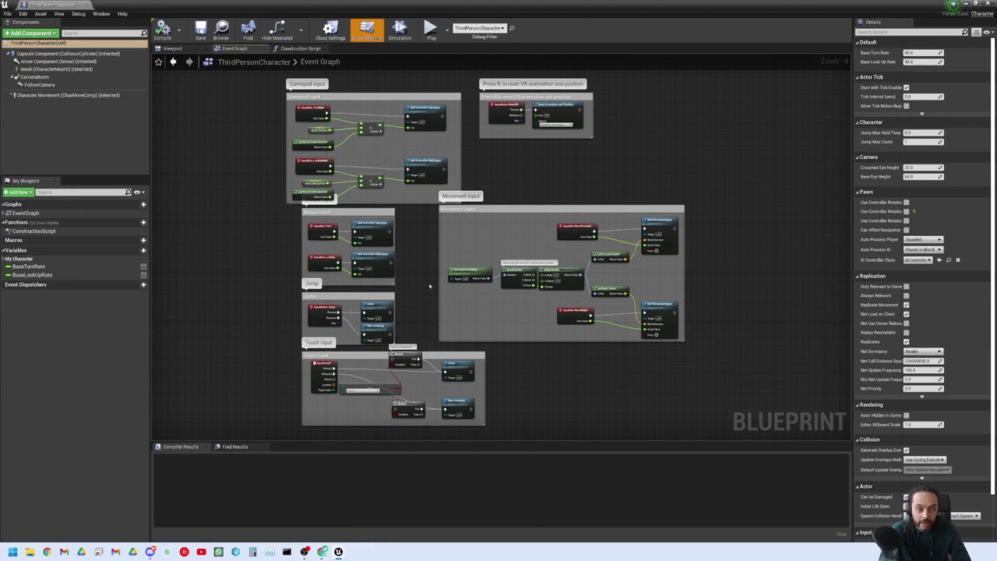
scroll(429, 285, "up", 3)
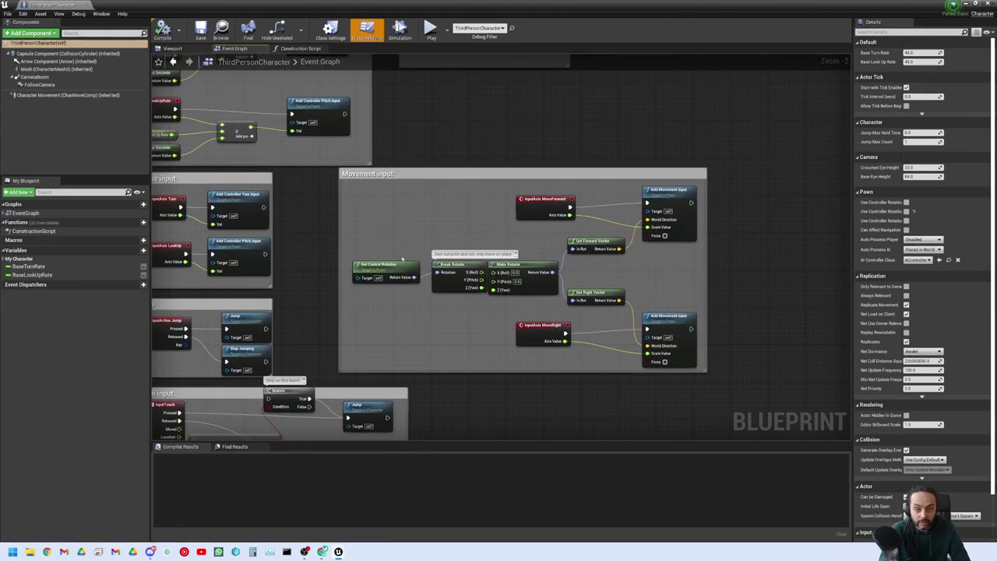
right_click_drag(372, 246, 550, 369)
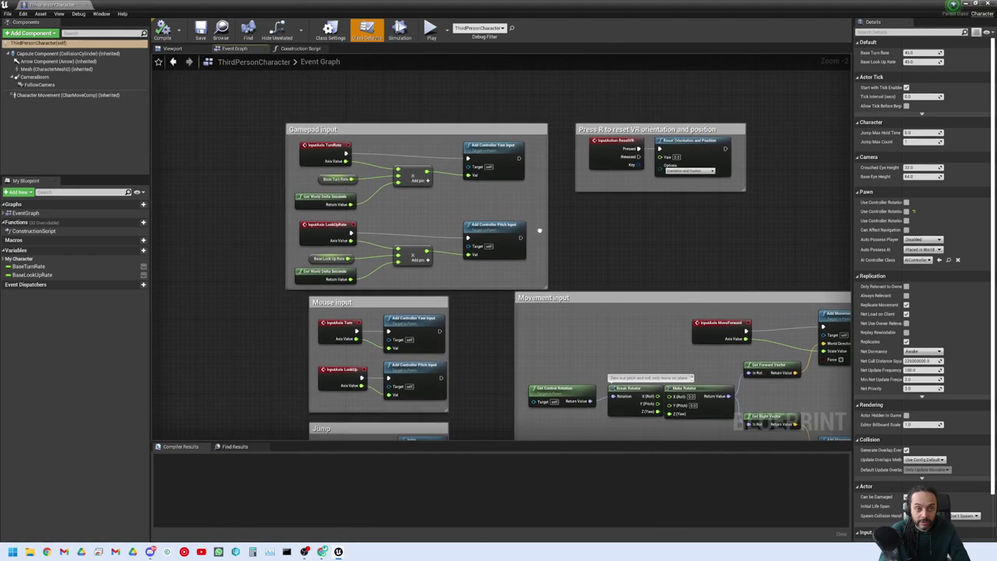
scroll(237, 167, "up", 3)
right_click_drag(238, 167, 233, 203)
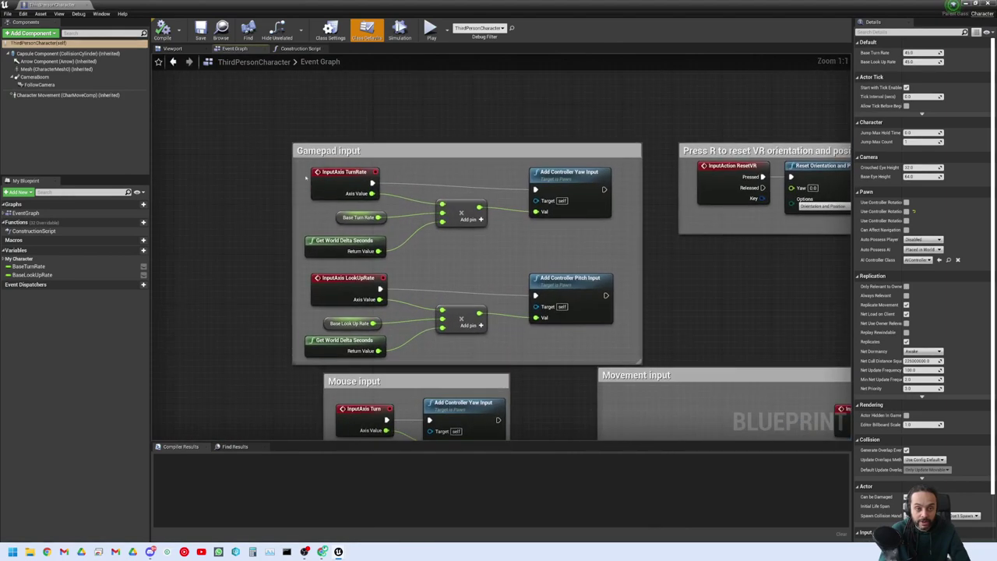
left_click(347, 174)
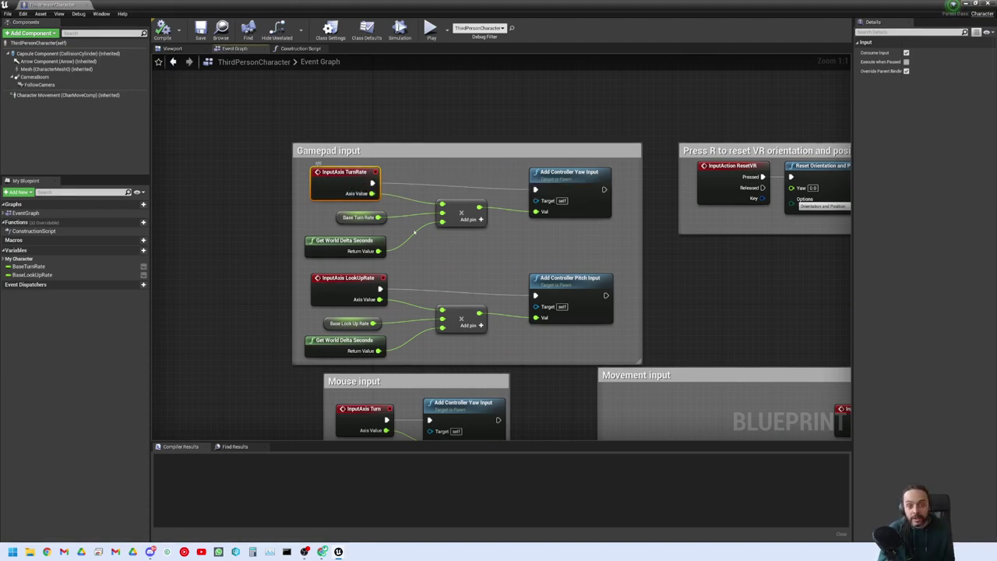
- Inspect the Add Controller Yaw Input node and the Base Turn Rate, delta seconds and multiply nodes
left_click(574, 177)
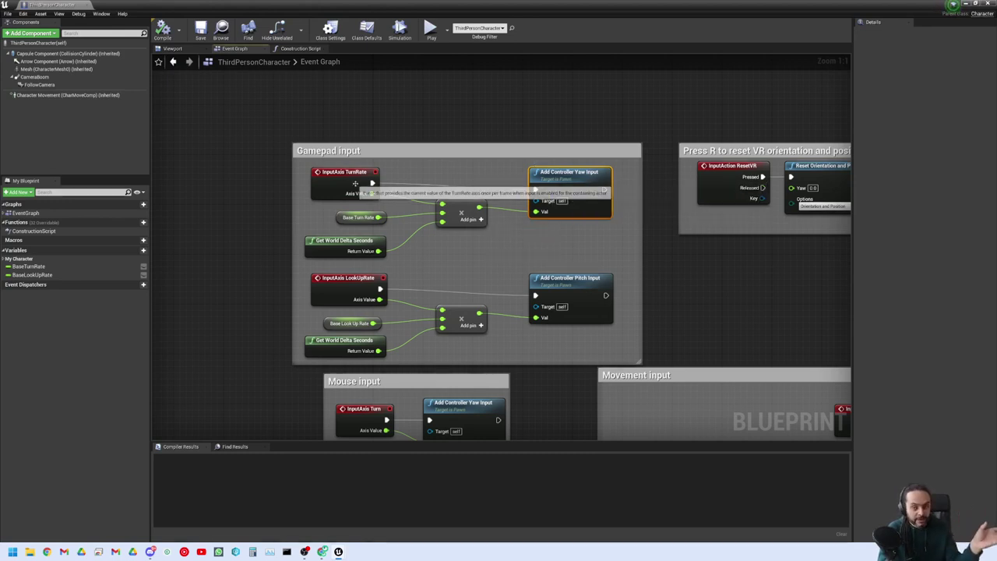
left_click_drag(472, 252, 375, 220)
left_click(413, 252)
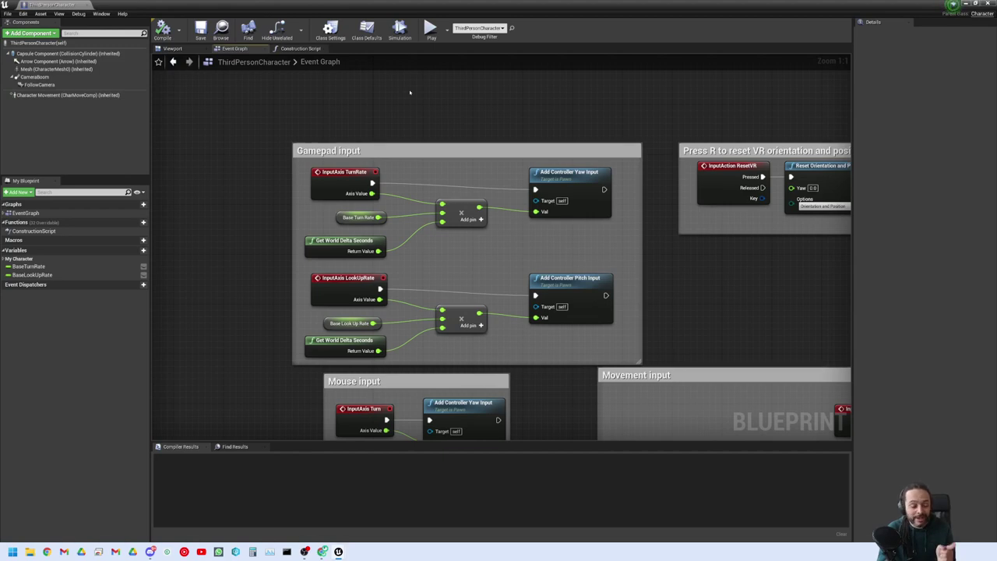
- Restore the Blueprint editor window and close it, back in the level viewport
left_click_drag(295, 7, 584, 57)
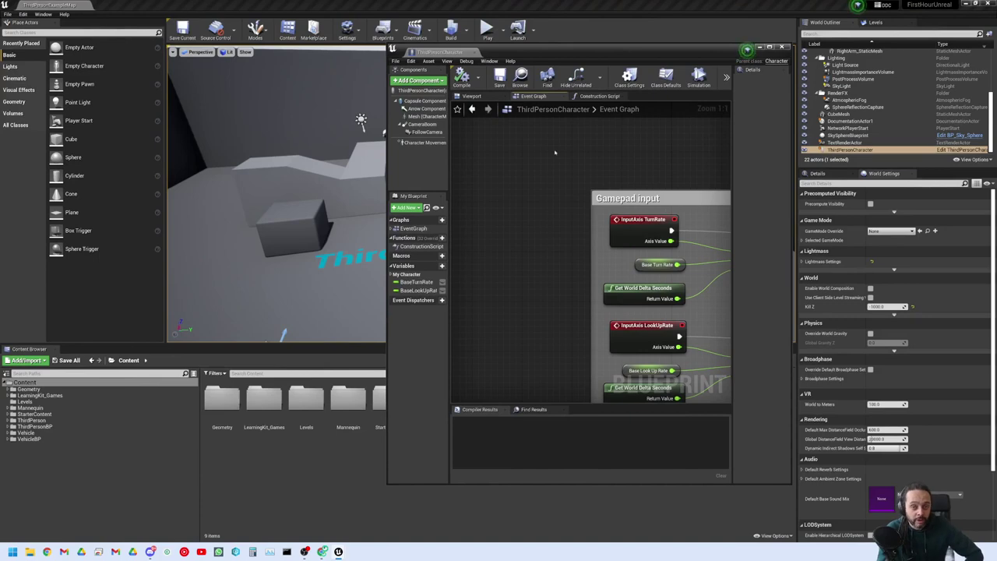
left_click(781, 47)
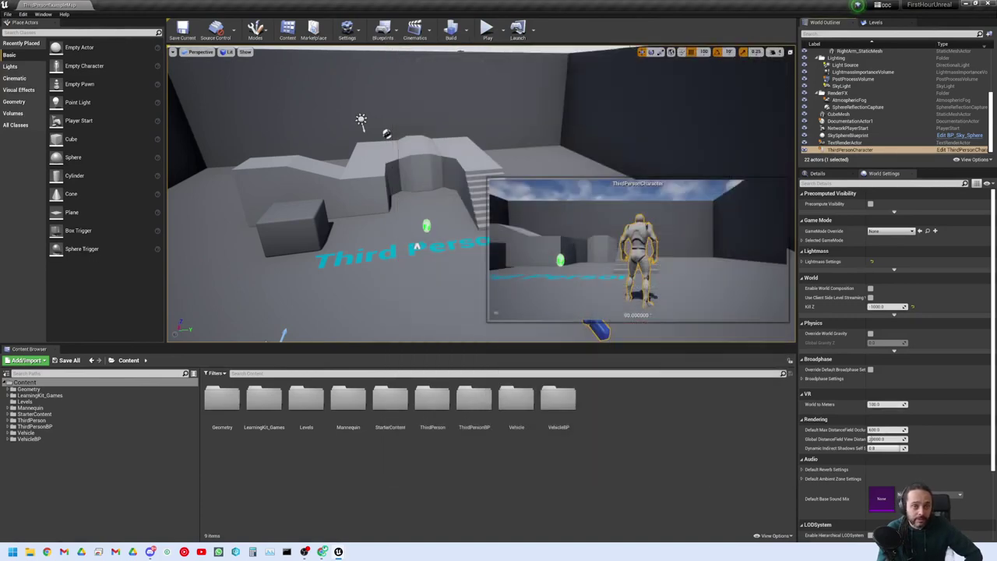
left_click_drag(448, 245, 459, 311)
left_click(383, 31)
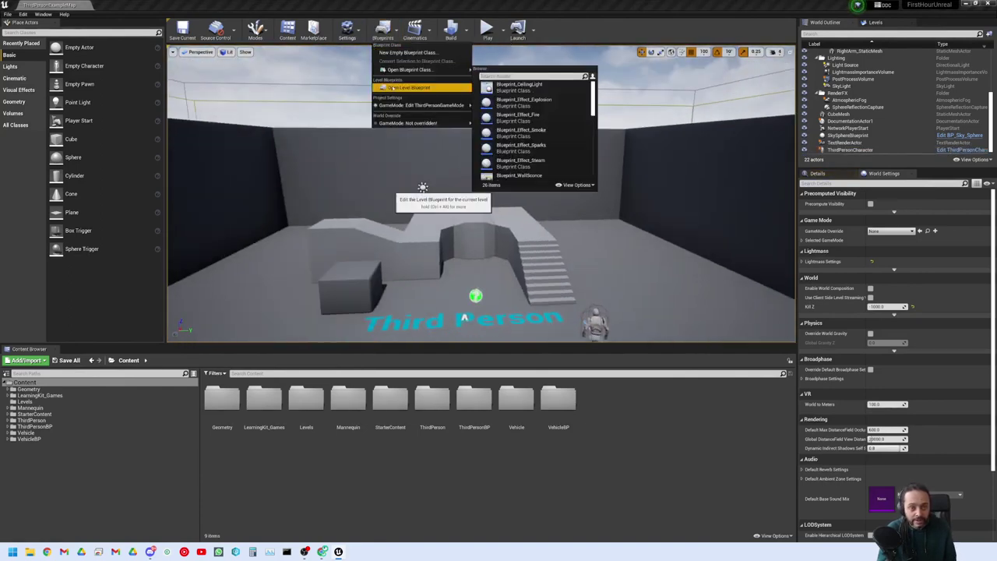
left_click(405, 88)
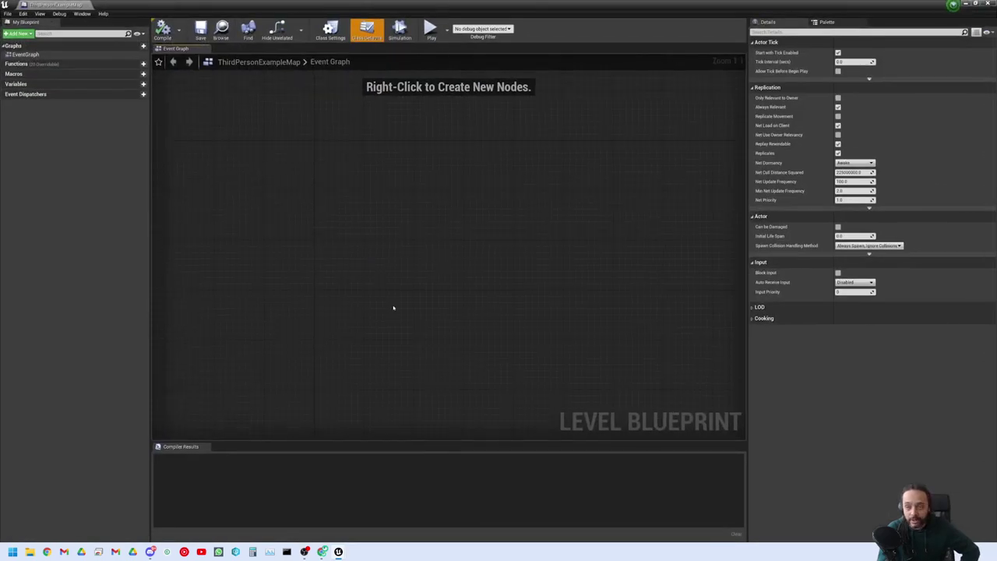
scroll(421, 270, "down", 3)
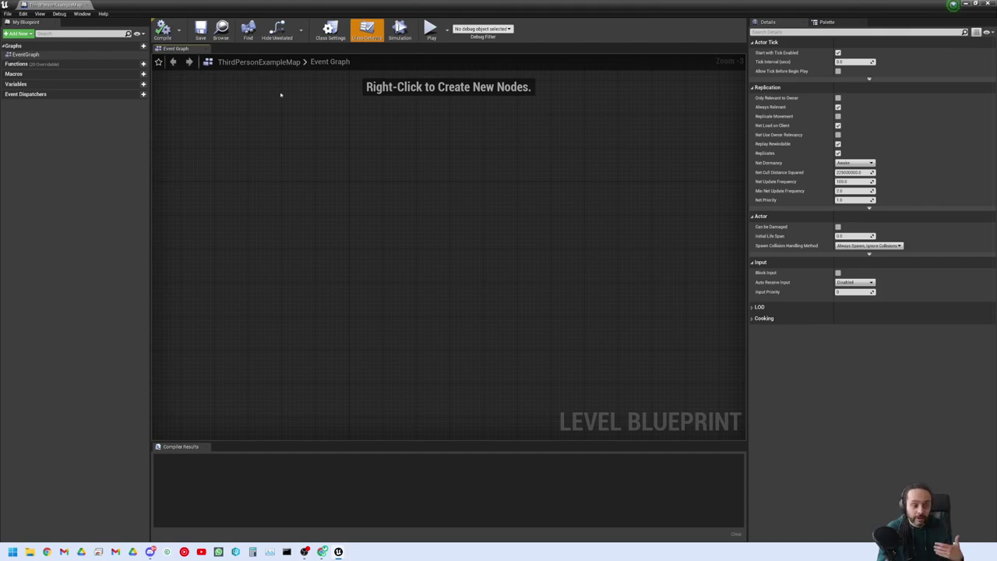
left_click(87, 4)
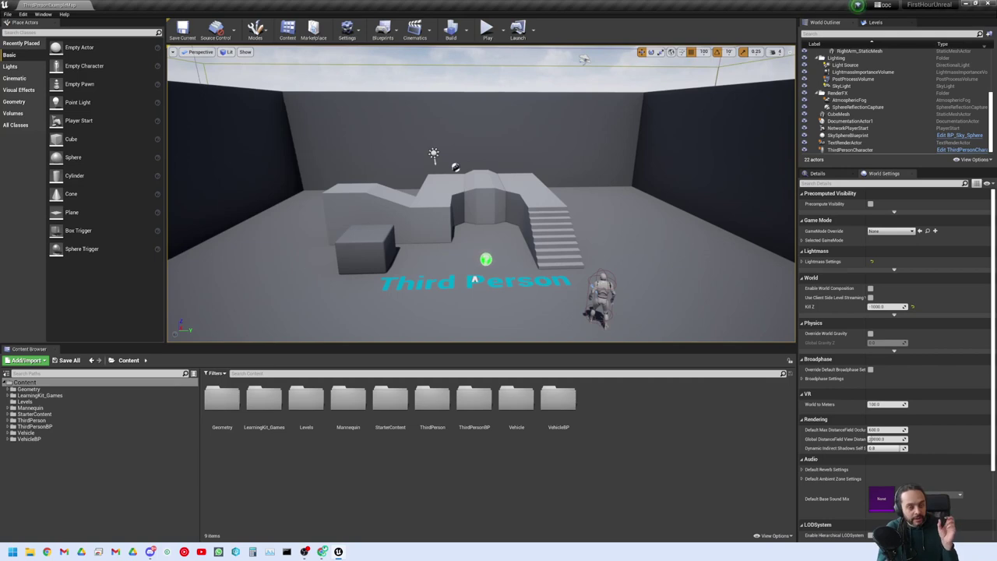
- Orbit to the ThirdPersonCharacter beside the Third Person text, select it, move closer, then deselect
right_click_drag(475, 234, 475, 233)
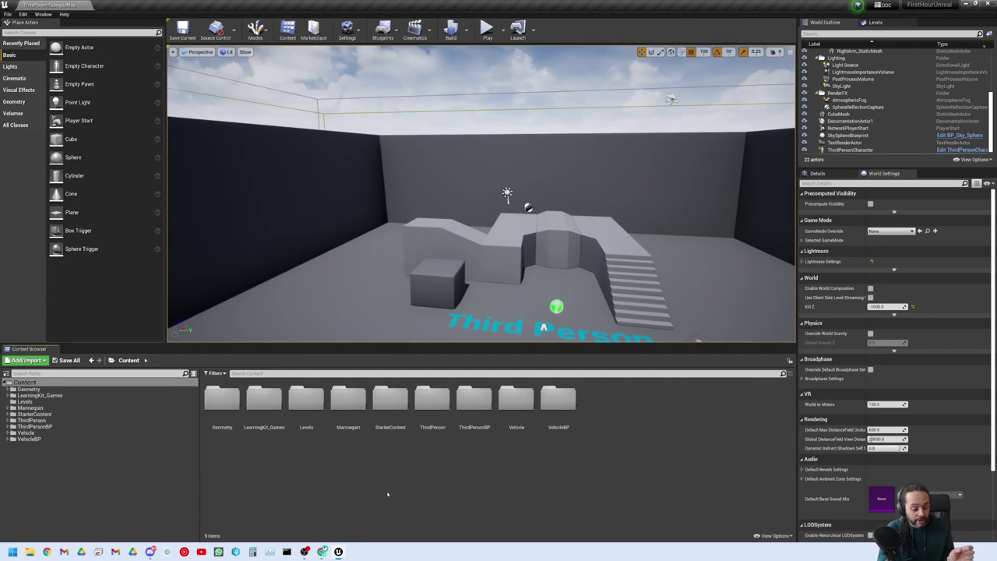
right_click_drag(572, 321, 571, 320)
left_click(524, 233)
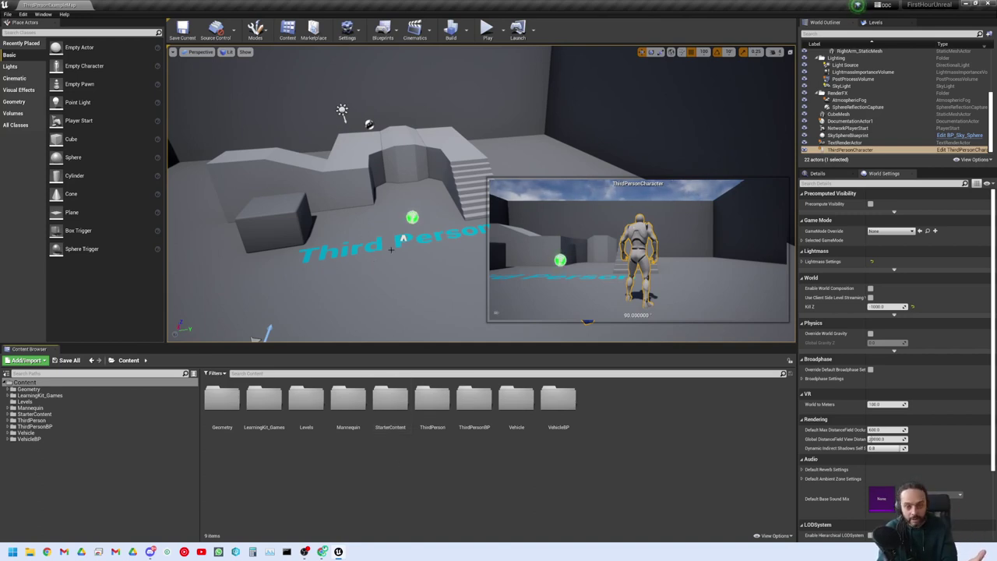
right_click_drag(391, 249, 391, 249)
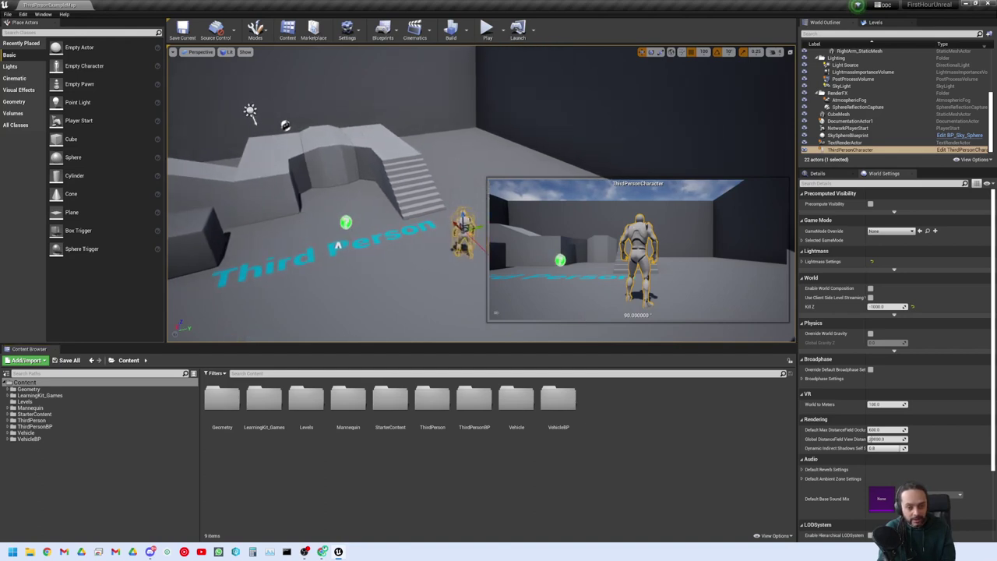
key("Escape")
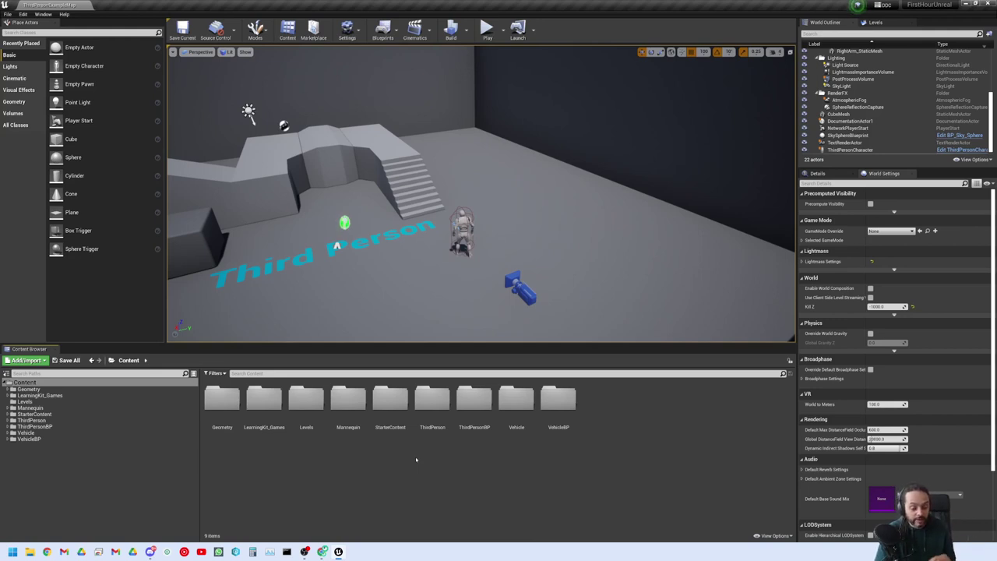
- Open the ThirdPersonCharacter Blueprint and view its Mesh component in the Viewport preview
left_click(962, 150)
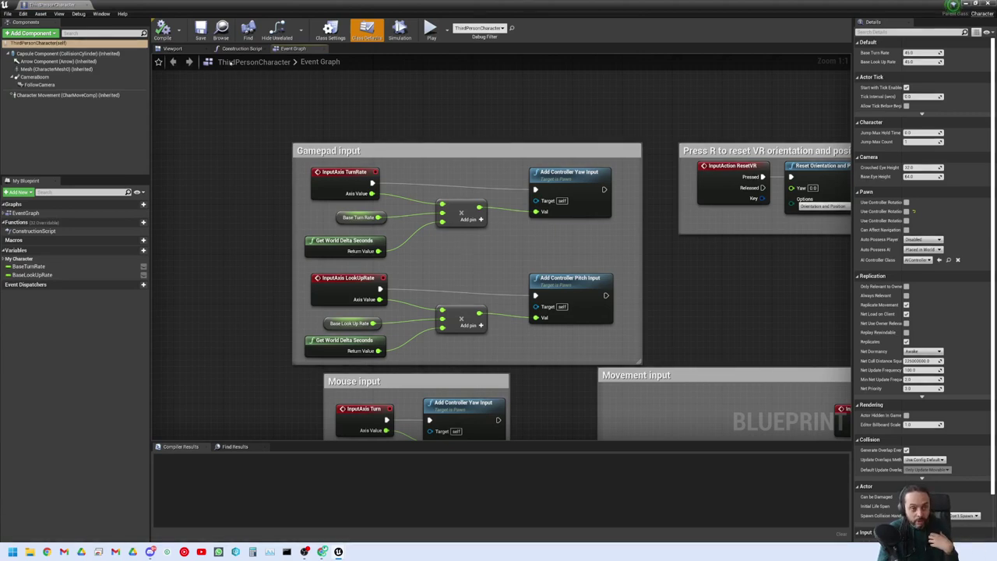
left_click(172, 48)
left_click(54, 69)
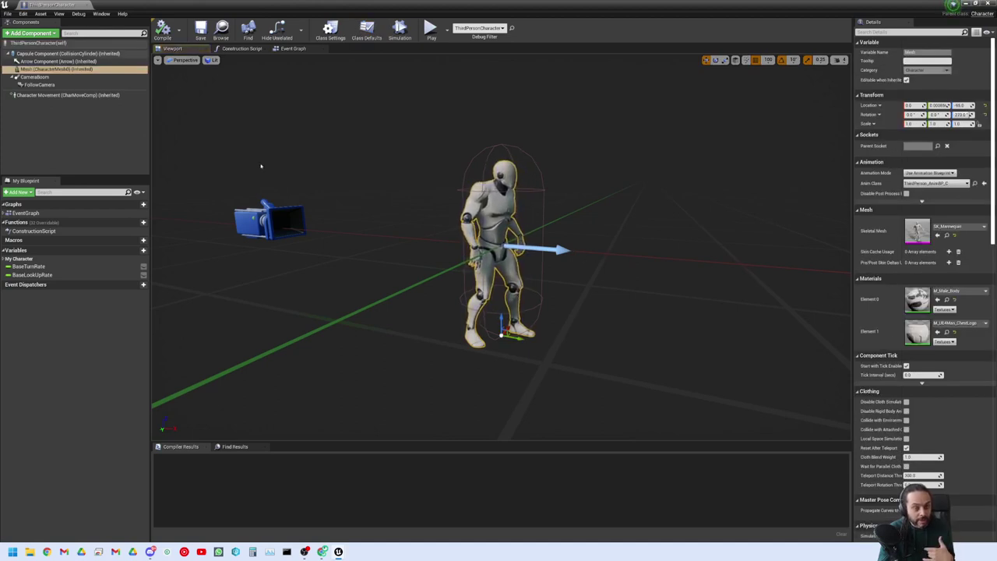
- Look over the Event Graph's Mouse input and Touch input node groups
left_click(293, 48)
scroll(384, 155, "up", 3)
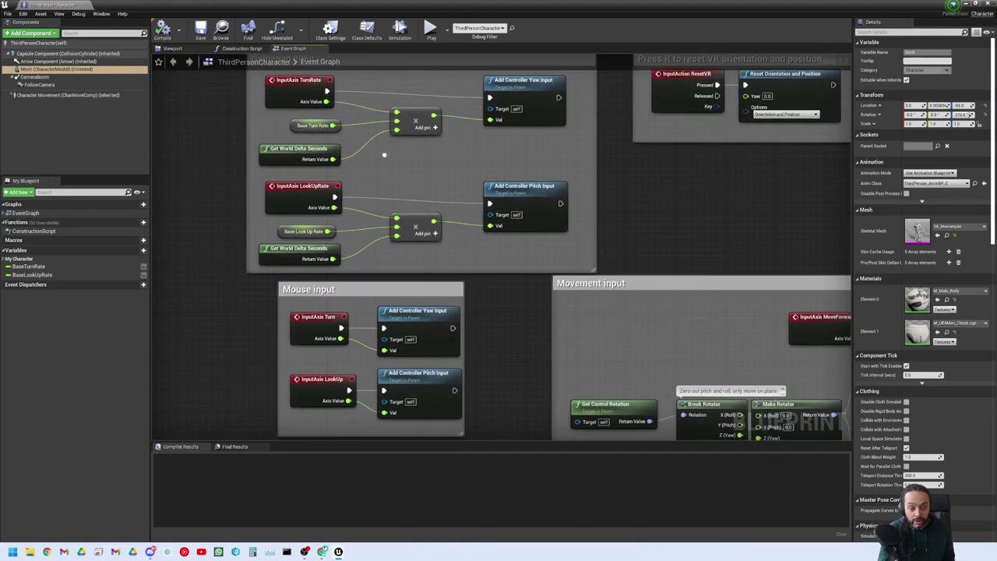
right_click_drag(519, 311, 473, 152)
left_click_drag(478, 144, 216, 388)
left_click(216, 388)
right_click_drag(217, 388, 212, 273)
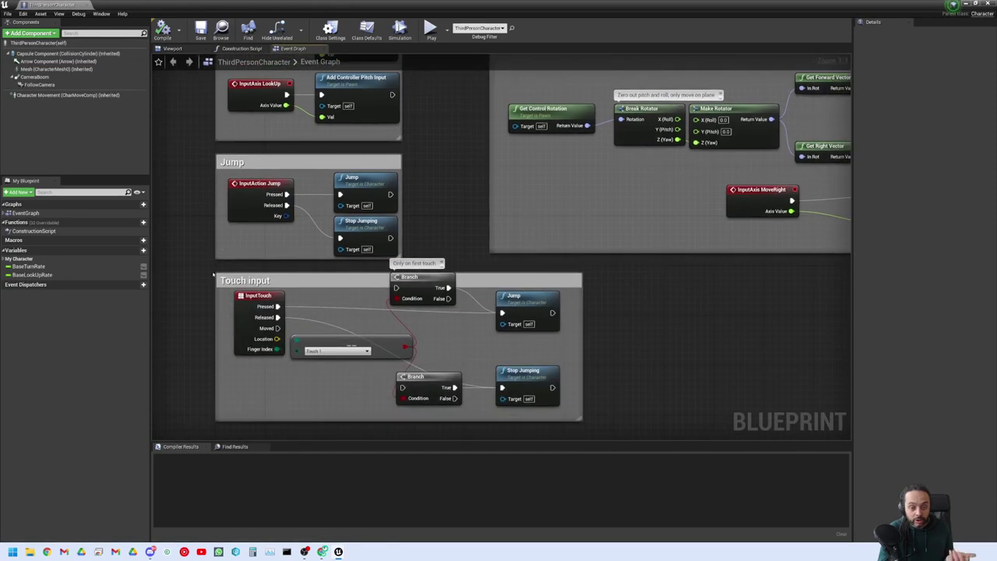
left_click_drag(213, 274, 417, 360)
left_click(645, 397)
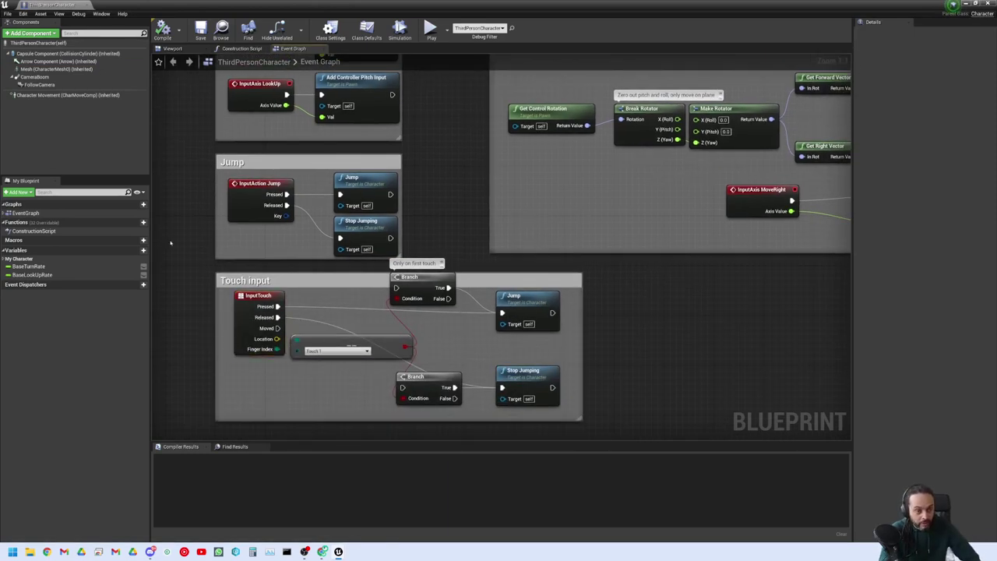
- Inspect the BaseTurnRate variable's properties, then return to the level editor
left_click(40, 267)
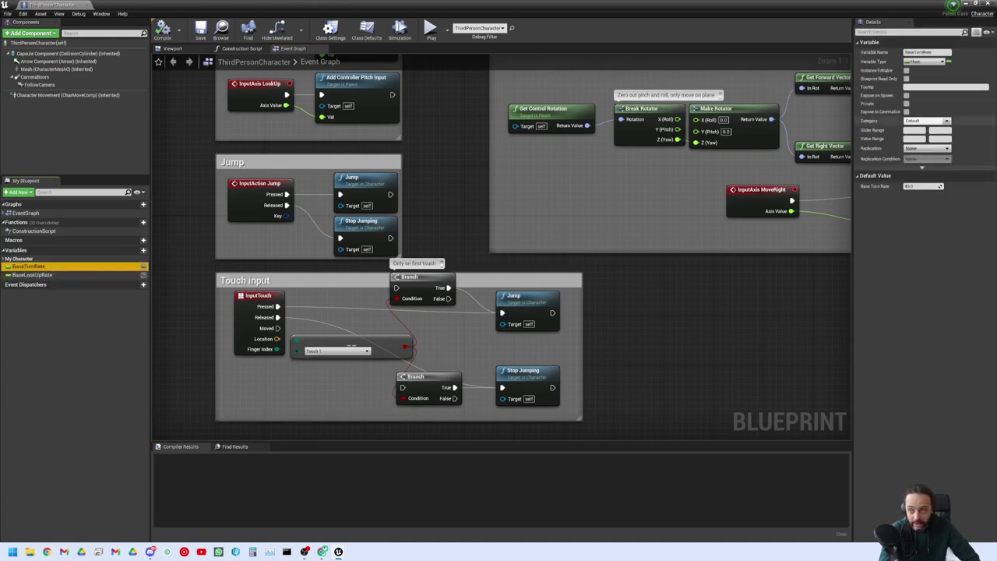
left_click(195, 359)
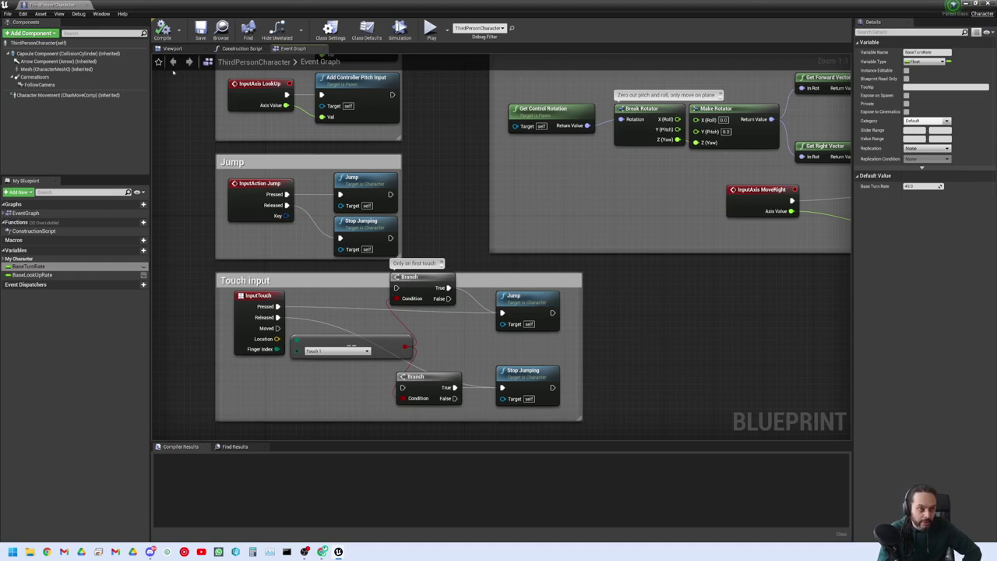
left_click(117, 8)
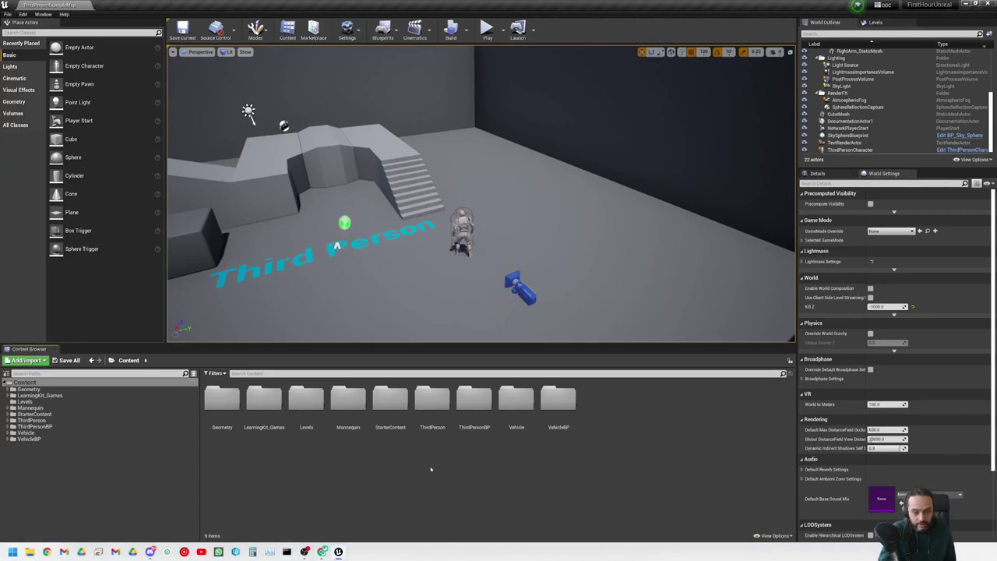
- Reopen the ThirdPersonCharacter Blueprint from the World Outliner onto its Event Graph's Gamepad input group
left_click(956, 151)
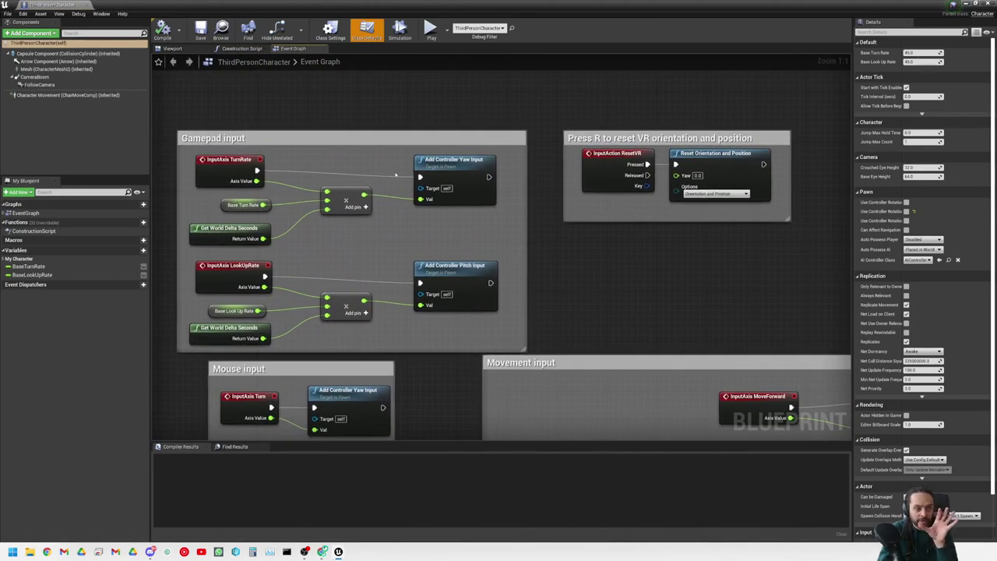
left_click(230, 162)
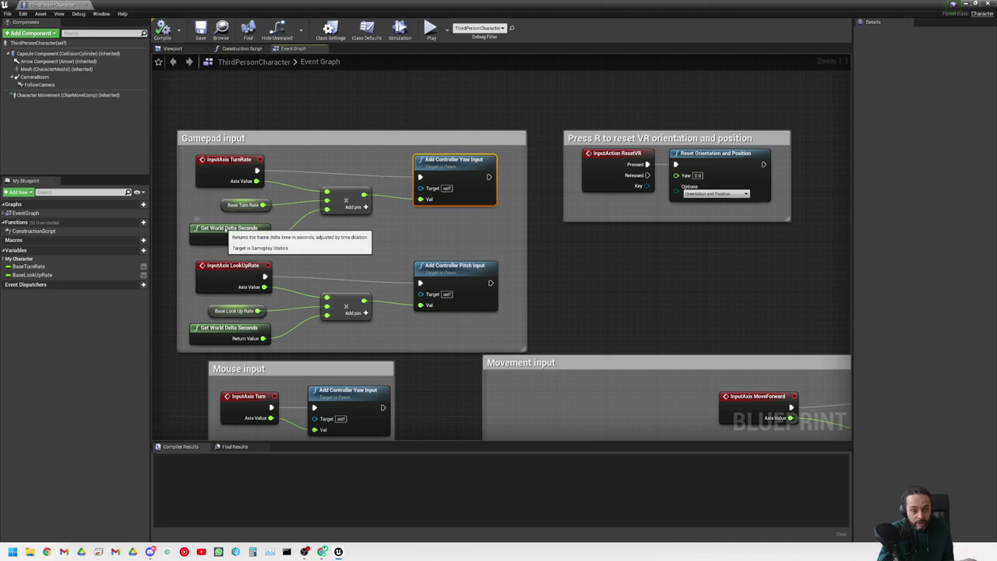
left_click(225, 227)
left_click(454, 179)
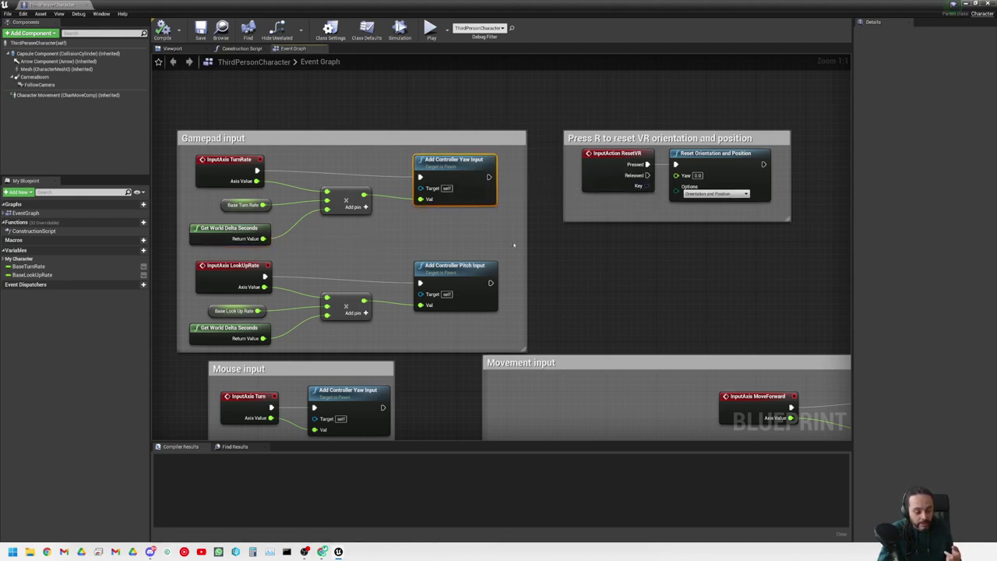
- Inspect the upper Branch node in Touch input, then centre the Movement input comment
right_click_drag(545, 276, 502, 221)
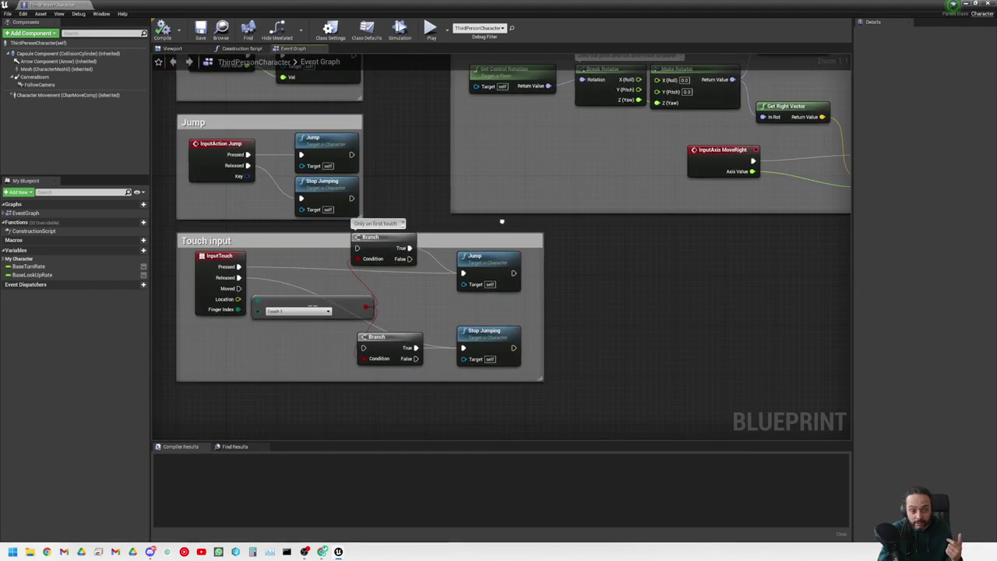
left_click(369, 249)
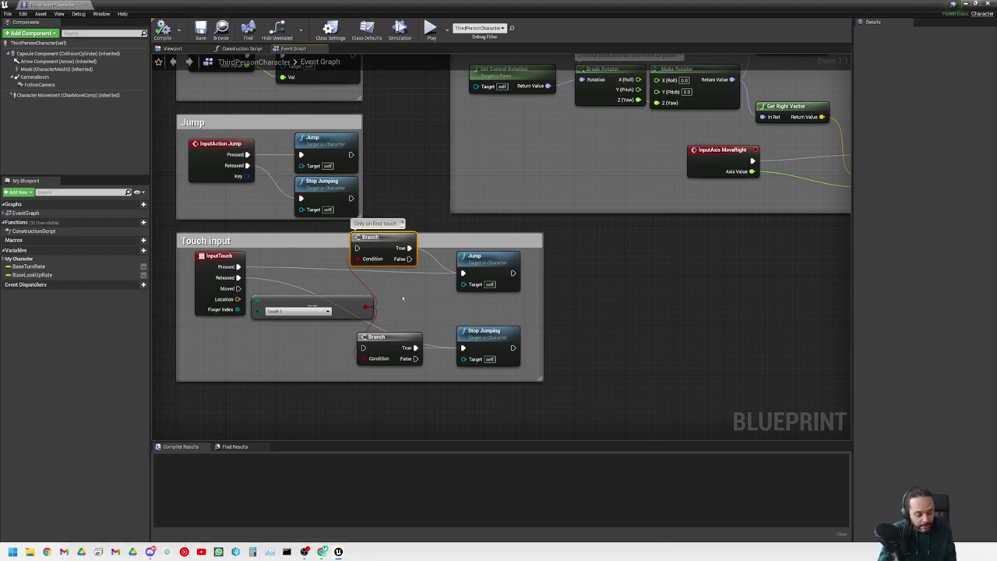
right_click_drag(412, 232, 302, 222)
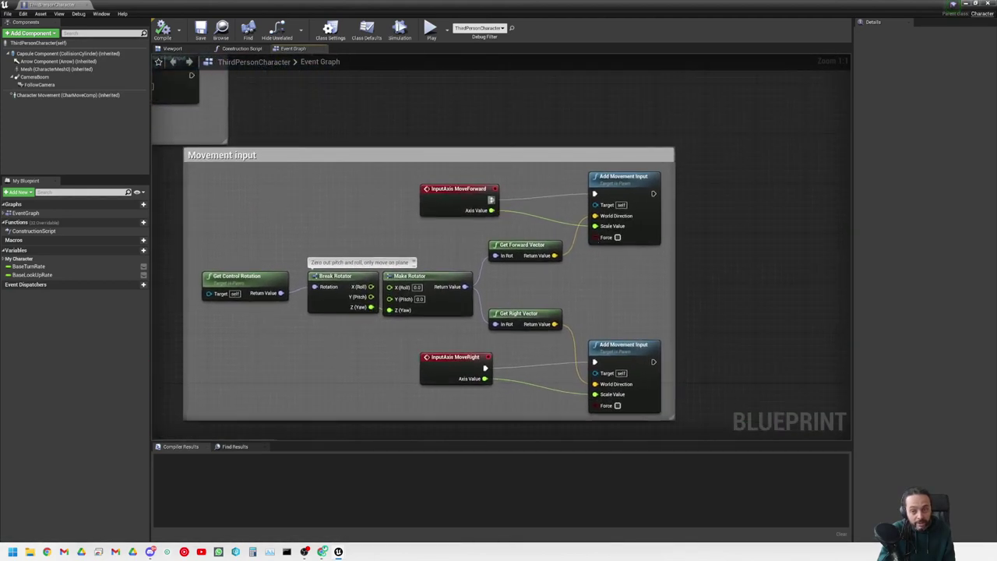
- Link InputAxis MoveForward's exec output to the upper Add Movement Input node's exec input
left_click_drag(490, 200, 595, 194)
left_click_drag(492, 199, 759, 204)
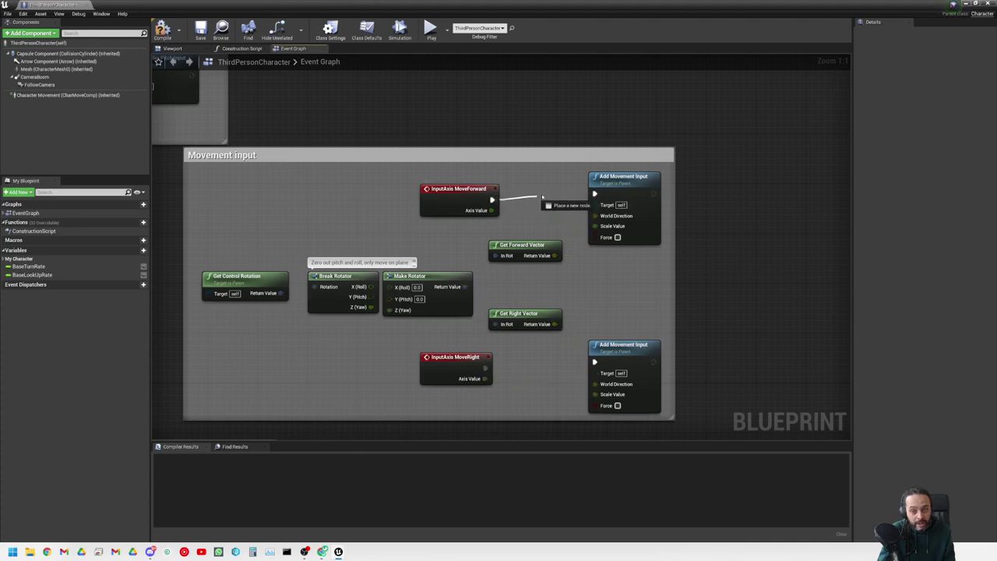
left_click_drag(590, 195, 594, 195)
left_click(611, 205)
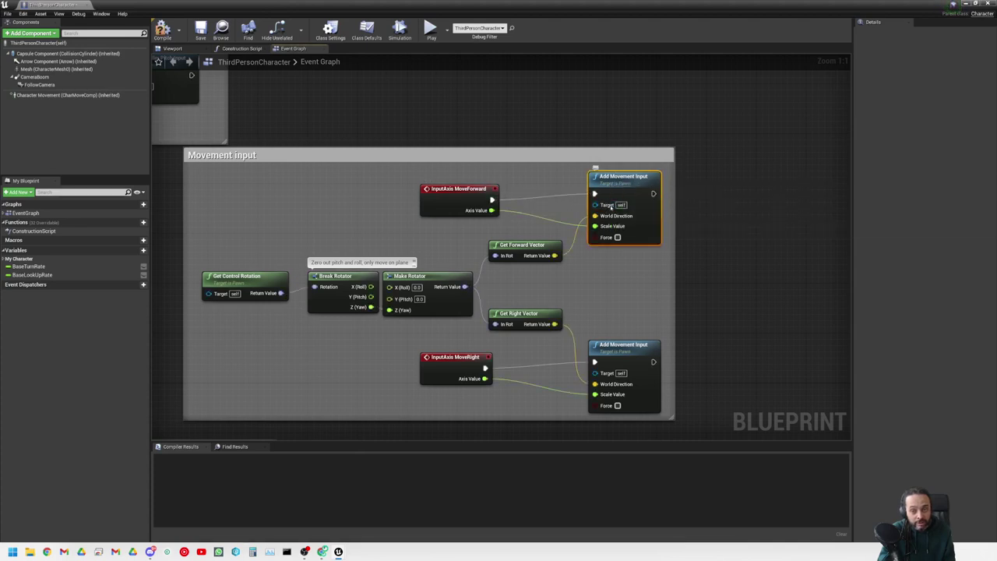
left_click(489, 233)
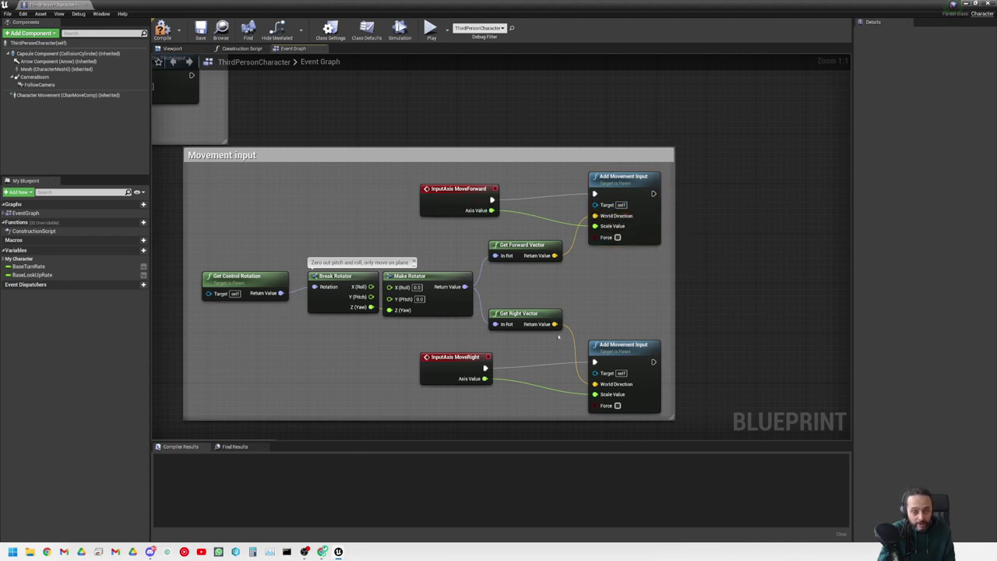
right_click_drag(553, 378, 514, 331)
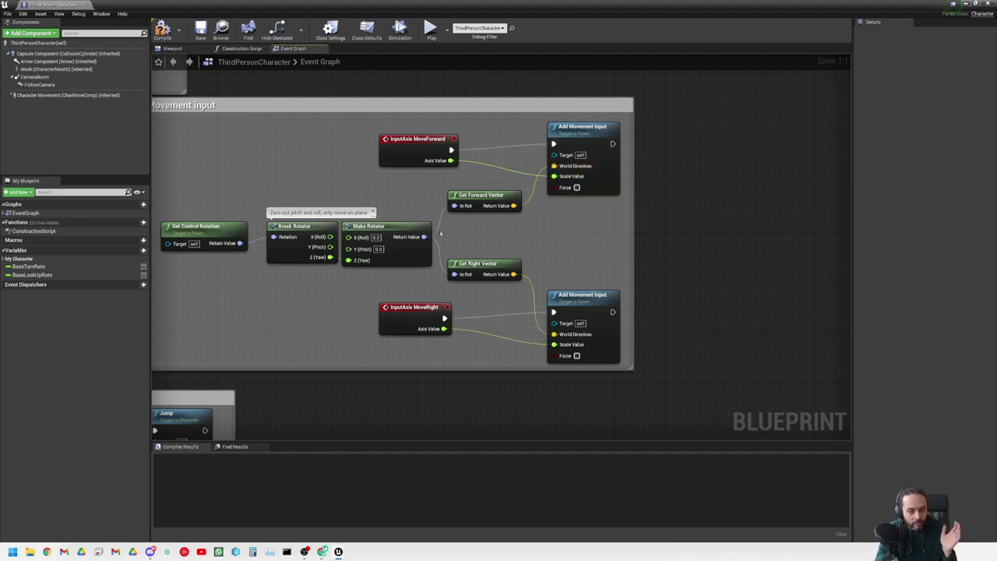
- Move Add Controller Yaw Input beside the multiply node and inspect InputAxis TurnRate in Gamepad input
scroll(380, 230, "down", 4)
right_click_drag(319, 277, 387, 281)
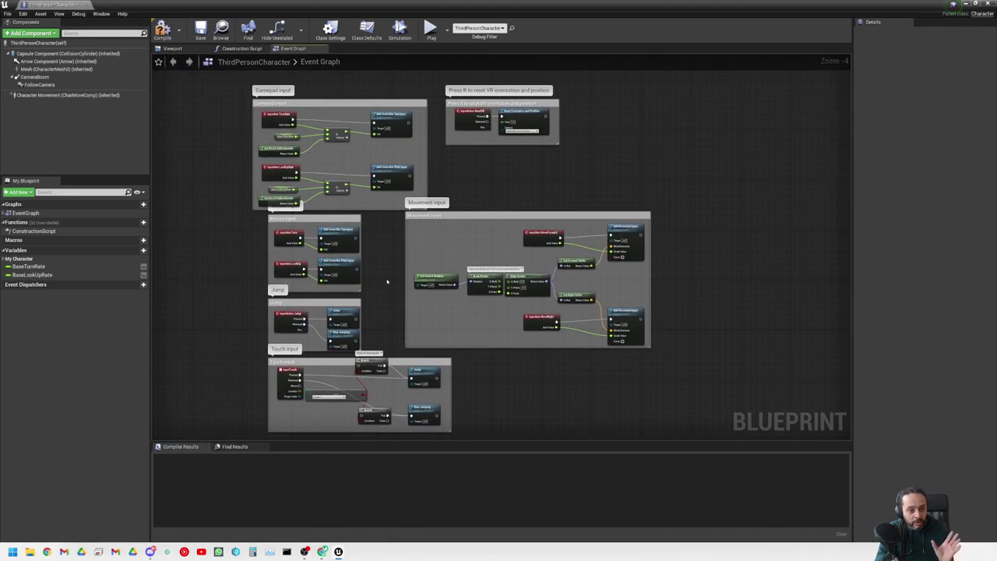
scroll(393, 262, "up", 3)
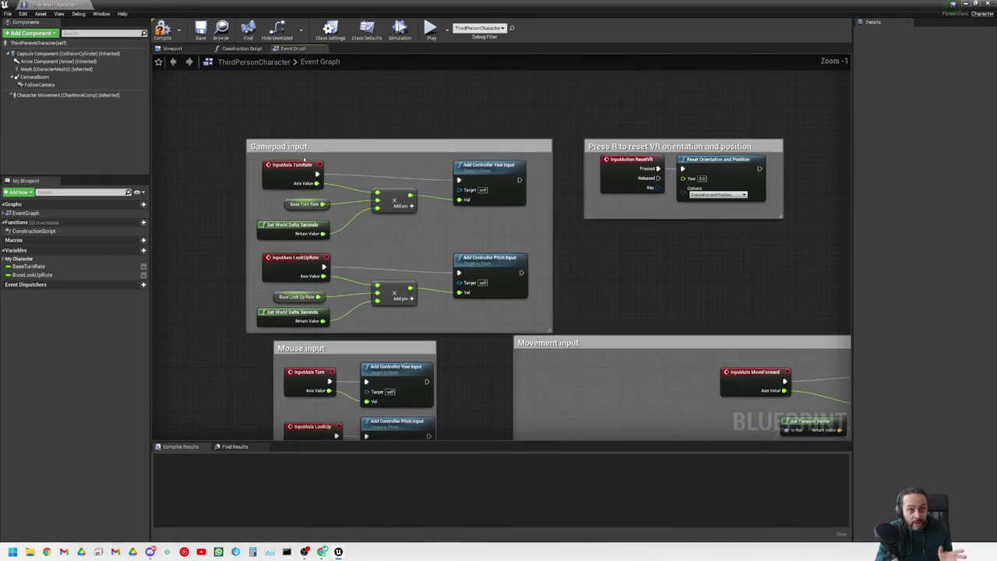
scroll(313, 181, "up", 1)
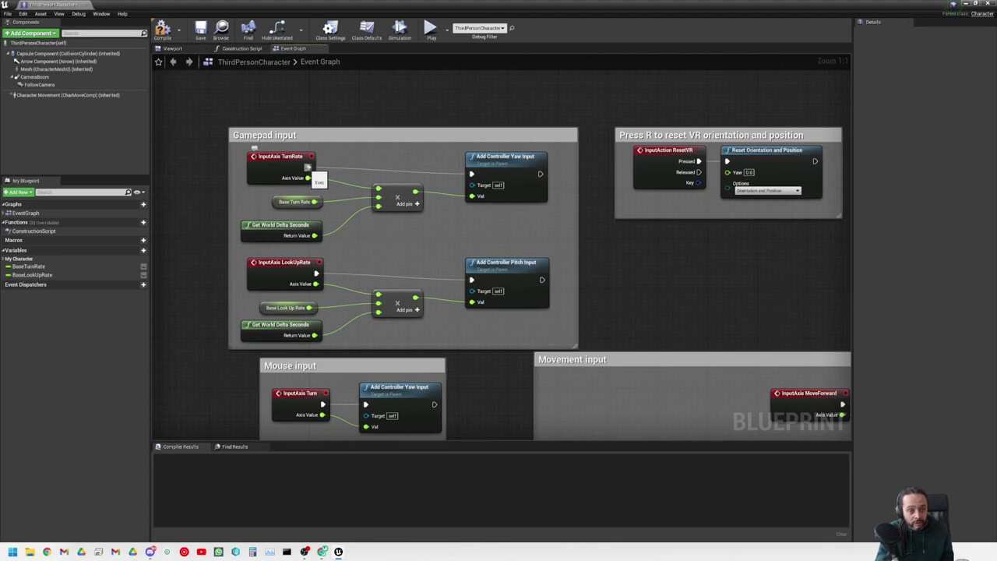
left_click_drag(309, 167, 185, 237)
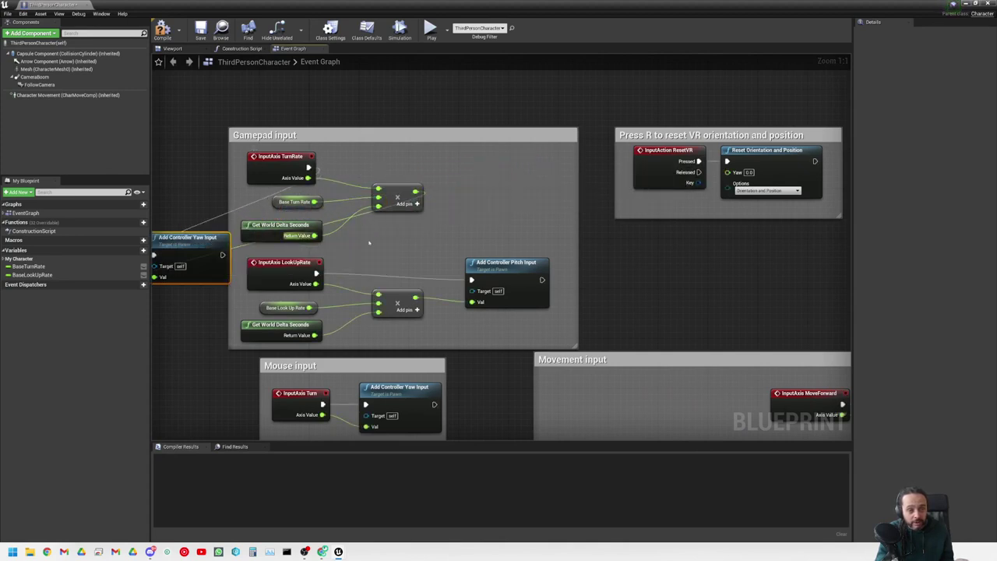
right_click_drag(472, 244, 579, 174)
left_click_drag(280, 170, 632, 96)
right_click_drag(637, 99, 620, 252)
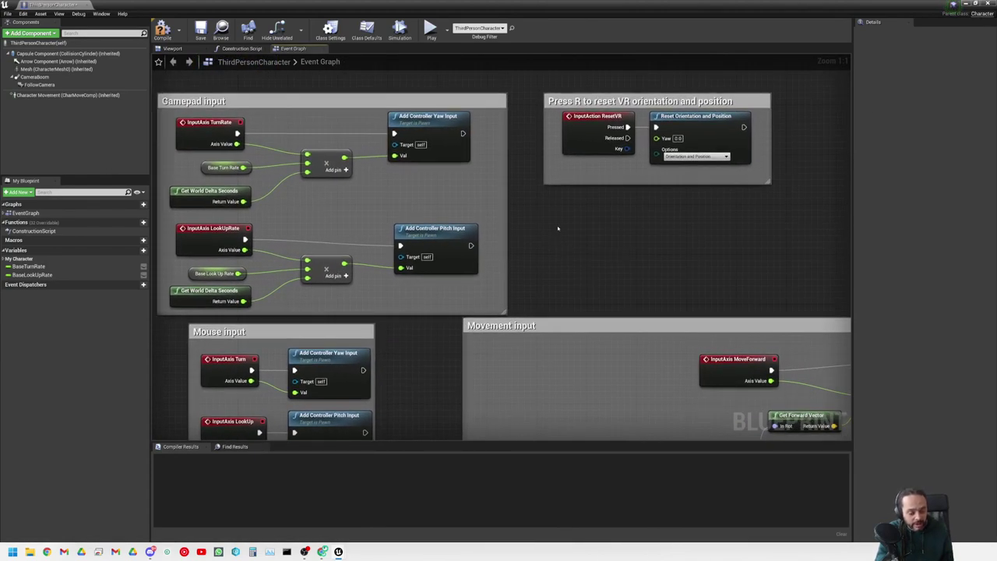
right_click_drag(556, 222, 540, 215)
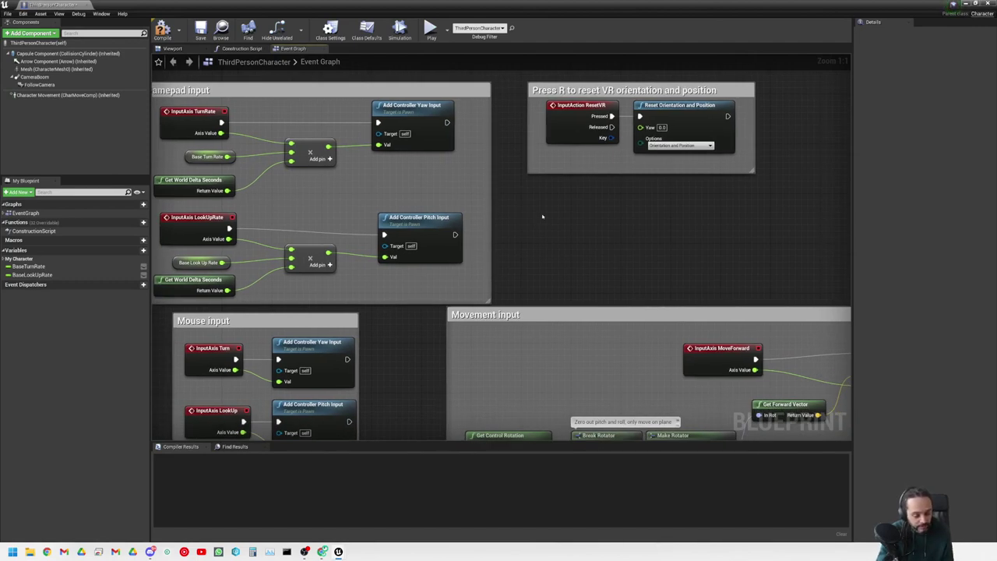
right_click_drag(558, 220, 567, 254)
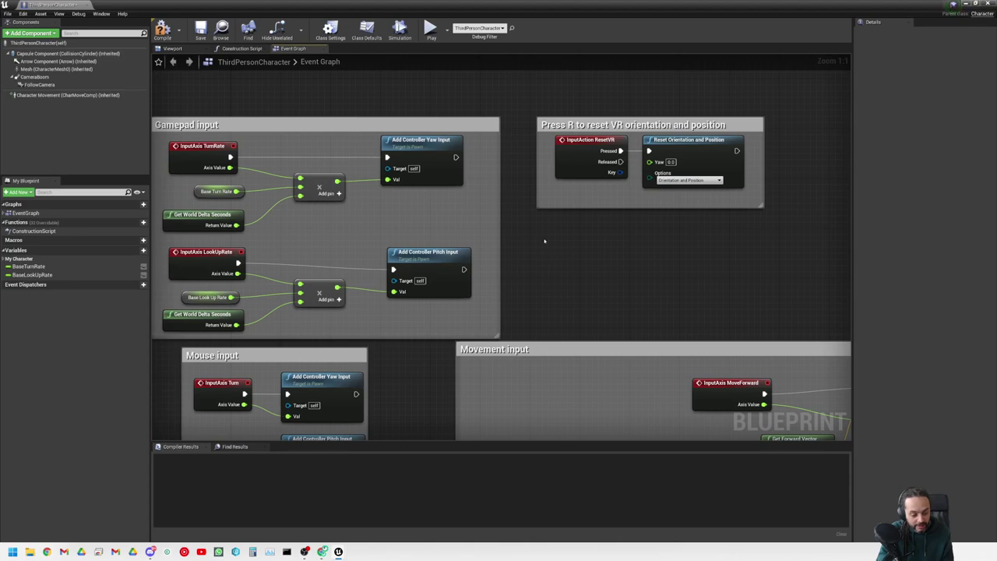
right_click_drag(544, 241, 509, 245)
left_click(187, 159)
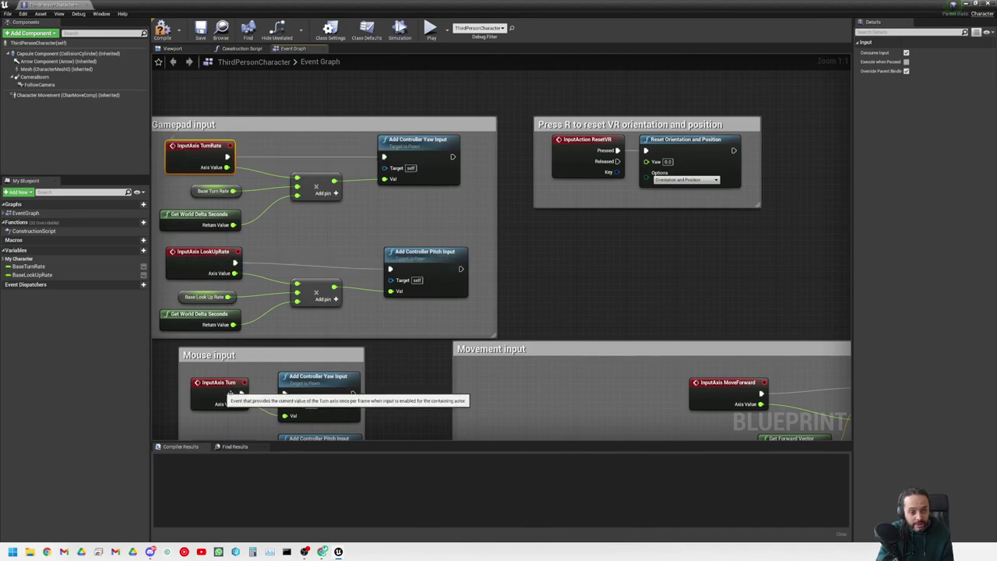
- Pan across the Movement and Touch input groups and bring up the Edit menu
right_click_drag(597, 285, 460, 170)
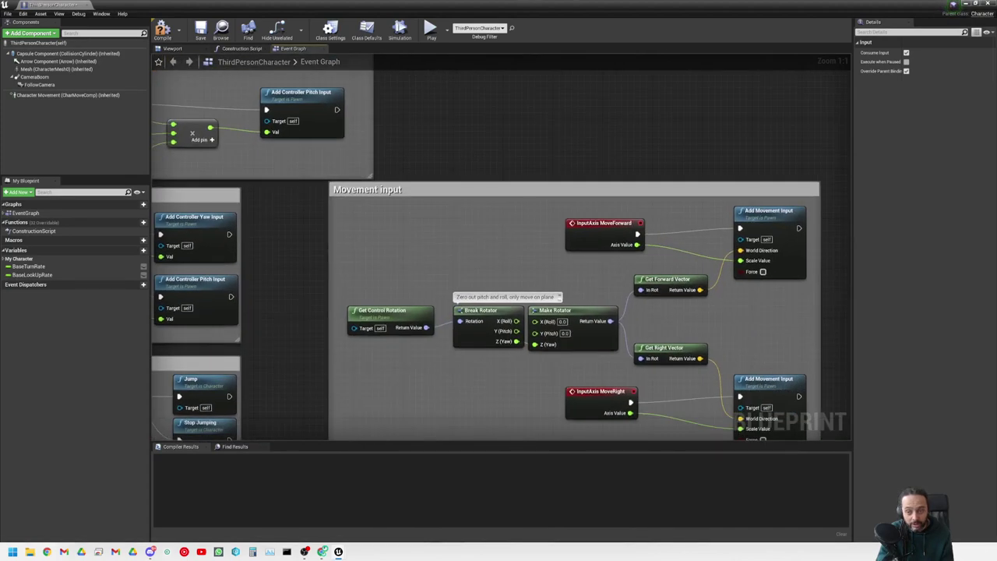
right_click_drag(401, 343, 478, 249)
right_click_drag(473, 340, 457, 204)
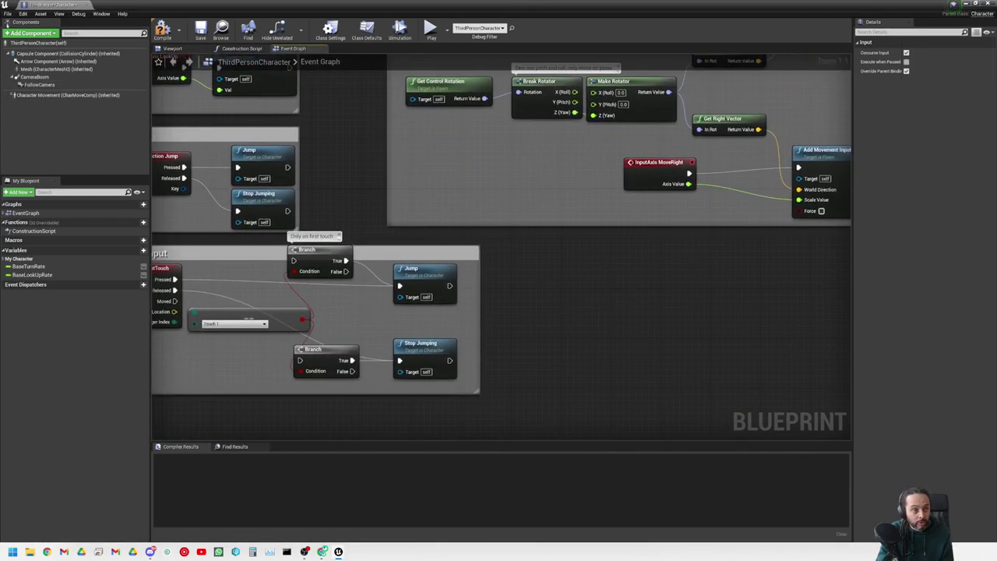
left_click(23, 13)
- Open Project Settings, shift its window left, and show the Engine - Input page
left_click(38, 106)
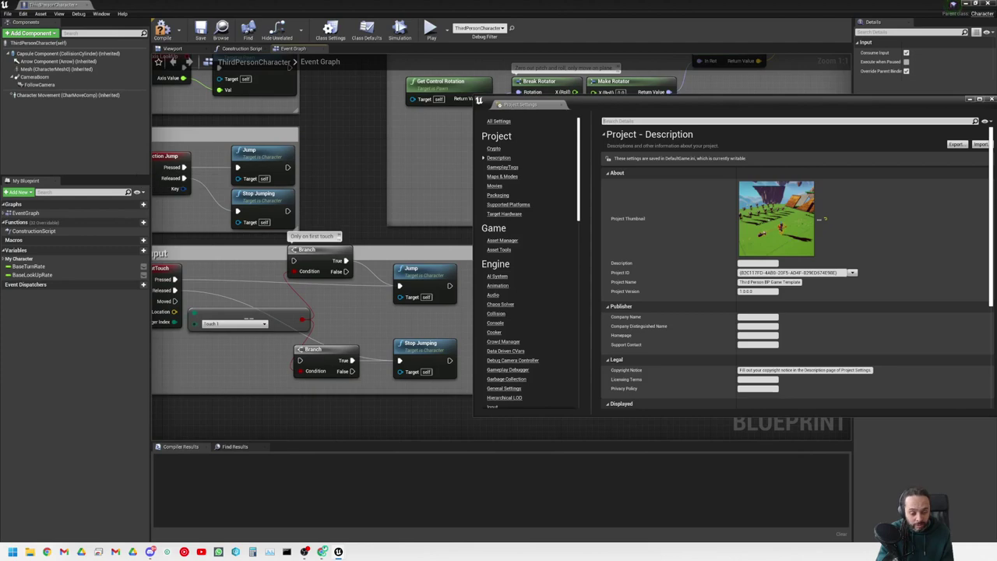
left_click_drag(656, 106, 319, 123)
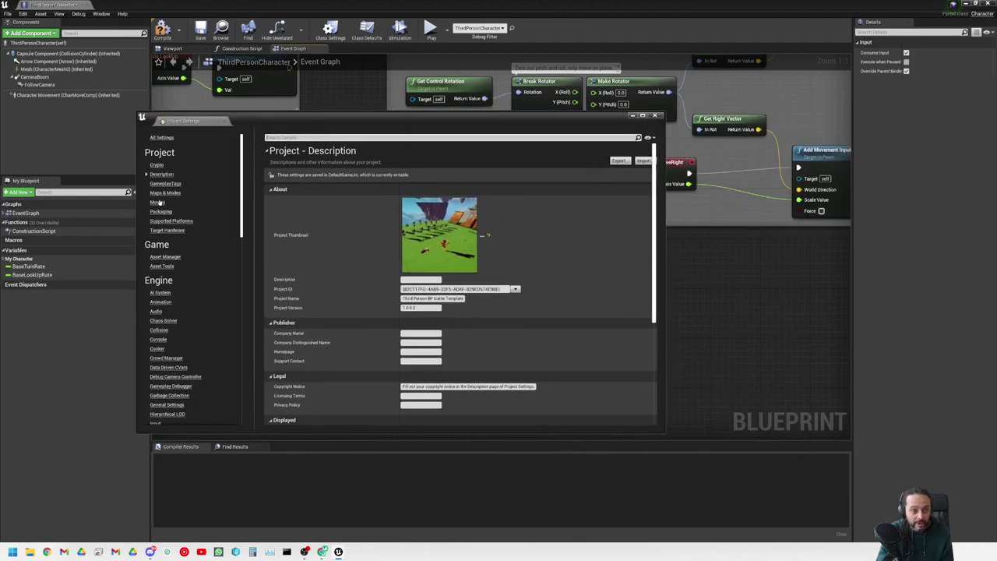
scroll(164, 233, "down", 2)
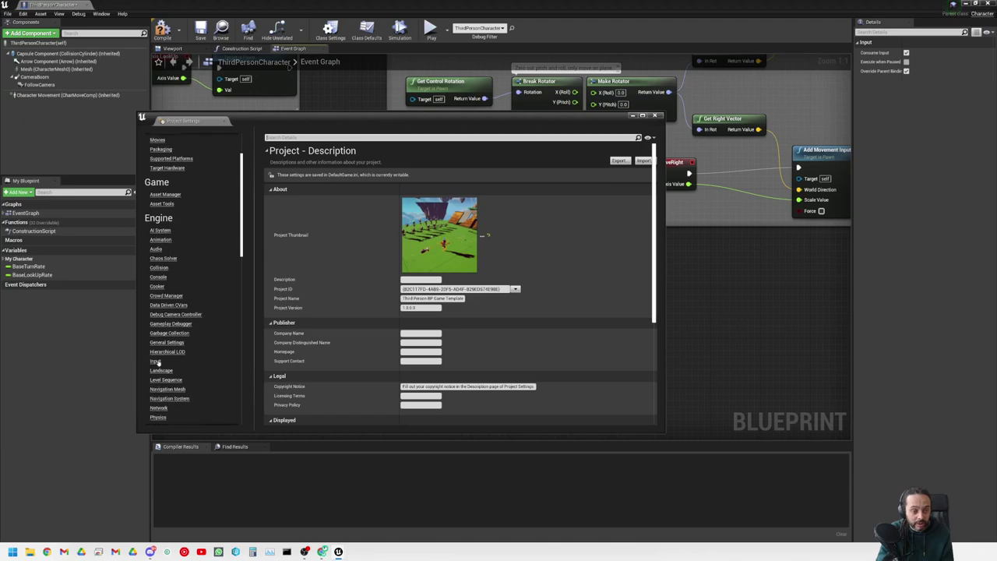
left_click(156, 362)
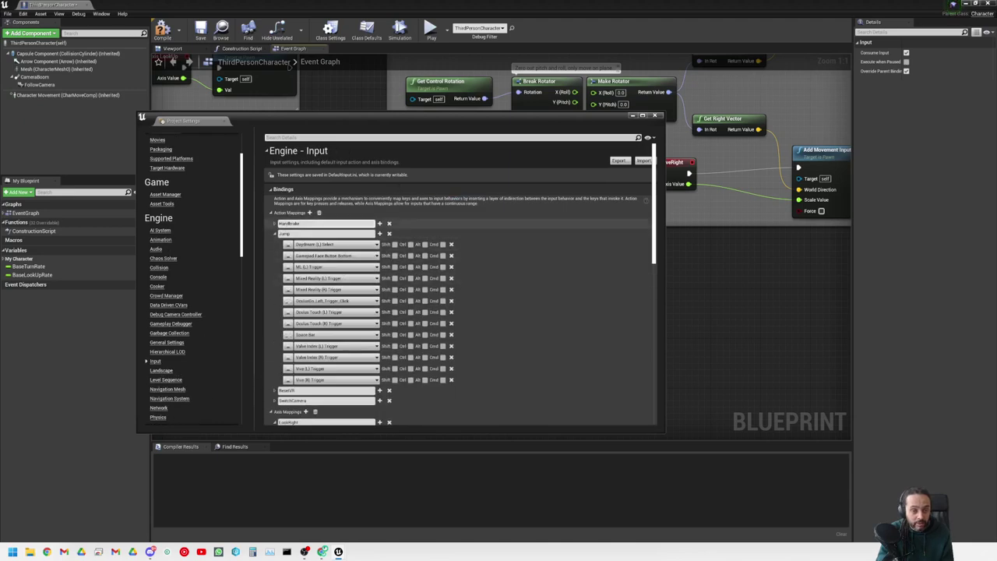
- Review the Jump action mapping and the MoveForward and TurnRate axis mappings
scroll(353, 328, "down", 3)
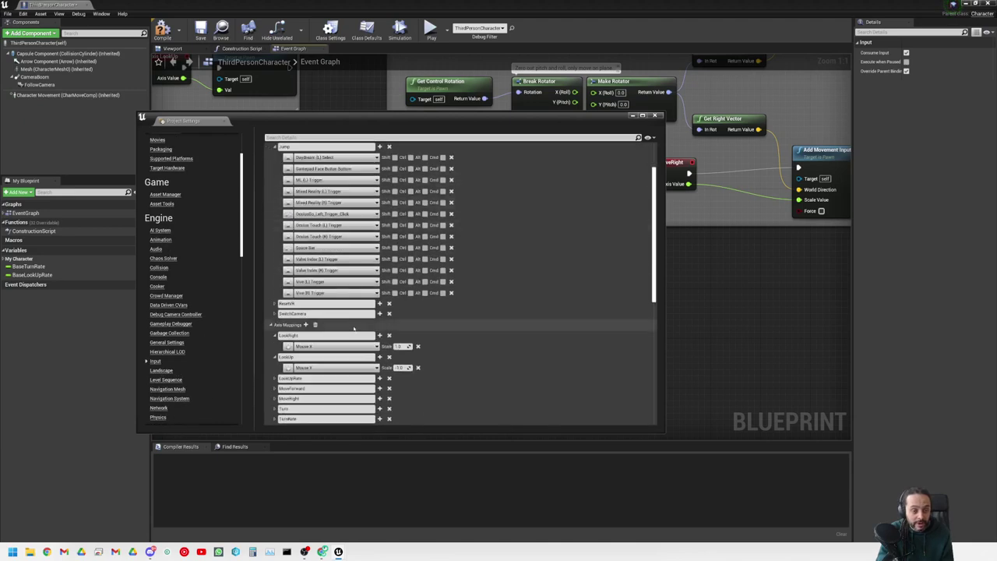
scroll(353, 329, "down", 3)
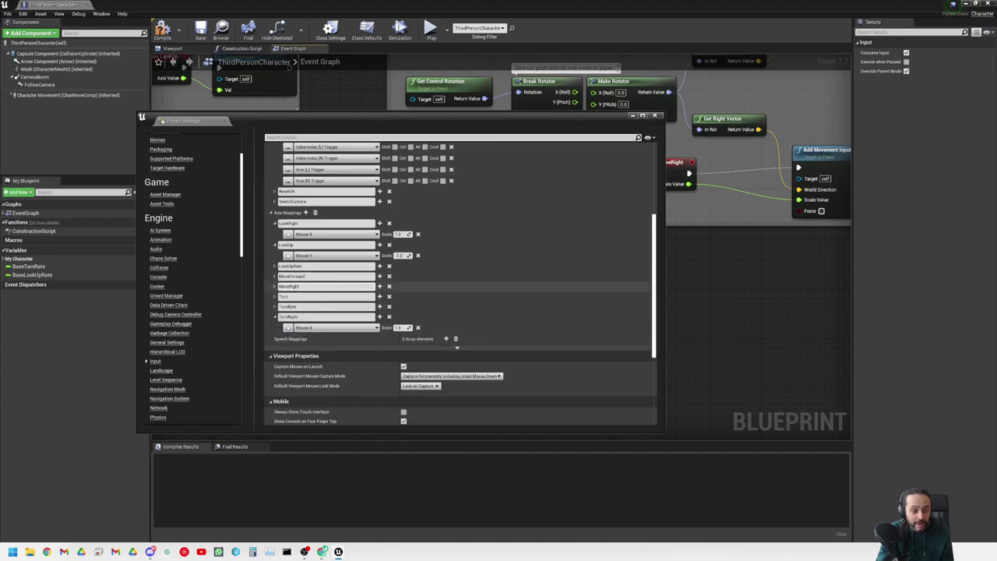
scroll(327, 287, "up", 6)
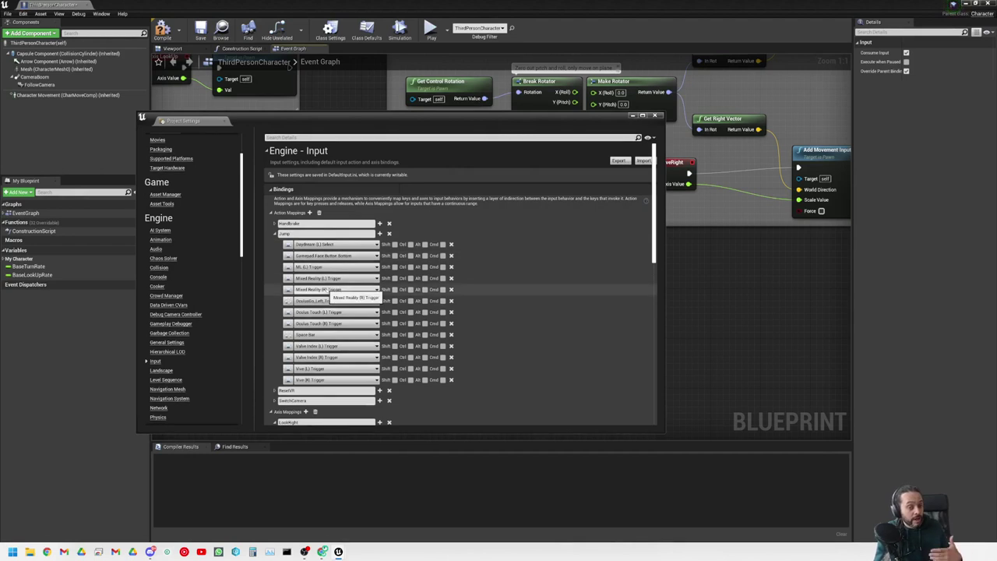
scroll(331, 295, "down", 1)
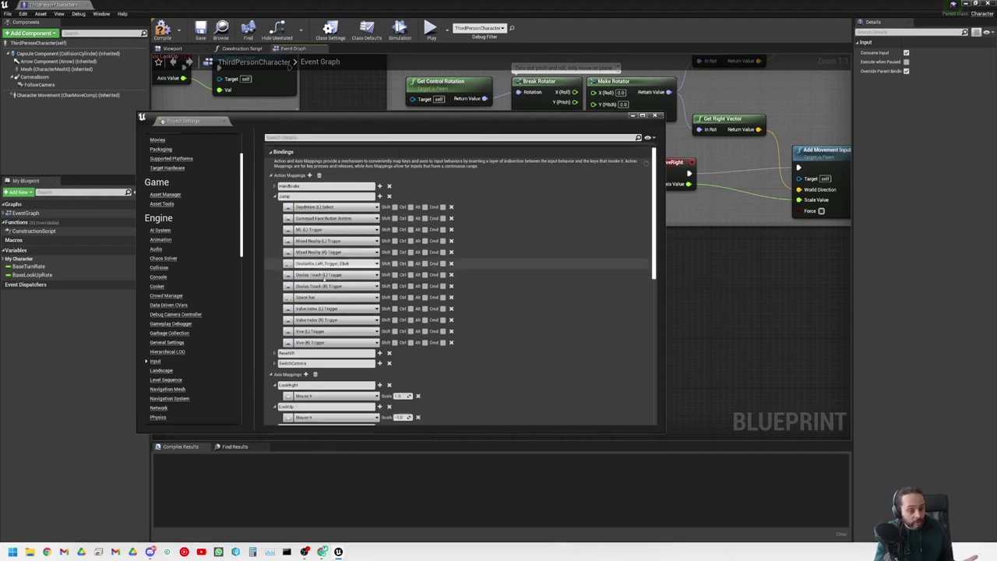
scroll(319, 276, "down", 2)
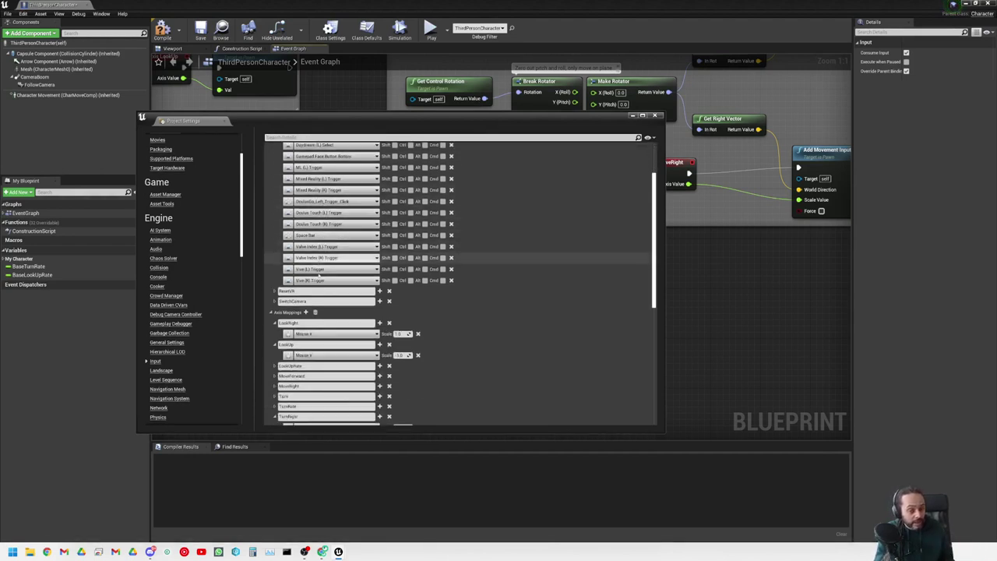
scroll(319, 276, "down", 2)
scroll(319, 276, "up", 3)
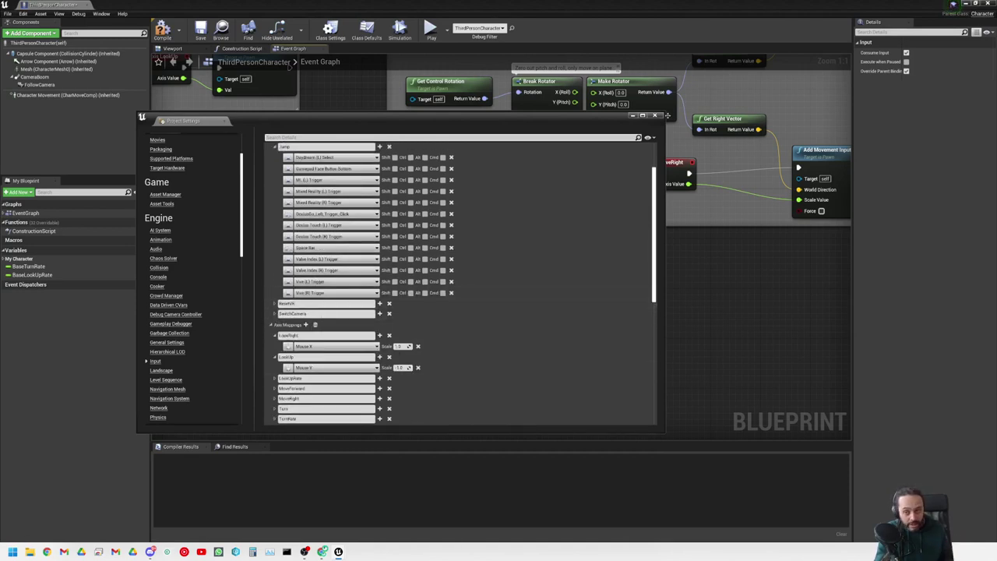
- Close Project Settings and survey the Movement, Mouse, Jump and Touch input groups in the Event Graph
left_click(289, 68)
right_click_drag(523, 160, 429, 294)
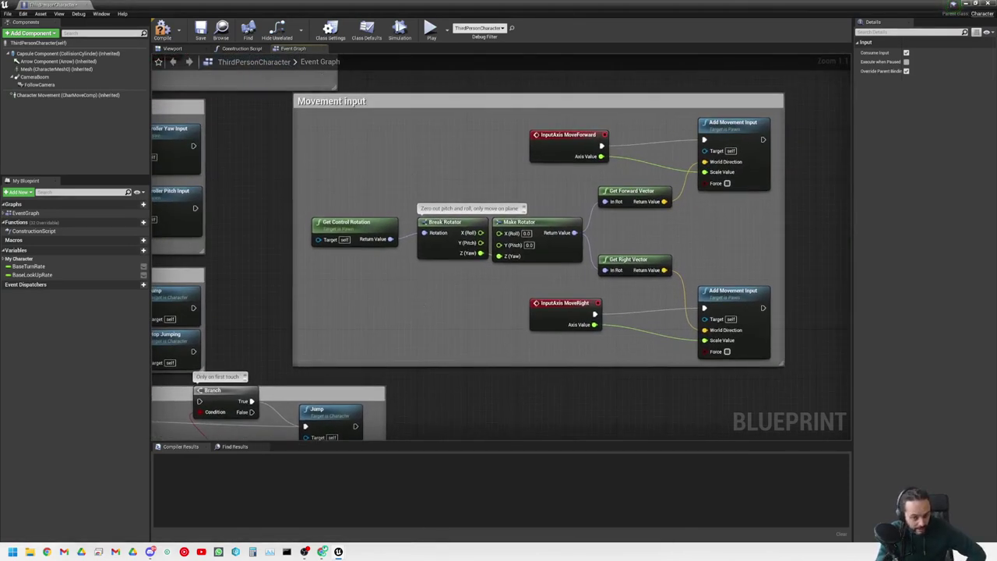
right_click_drag(414, 174, 506, 170)
right_click_drag(443, 295, 543, 292)
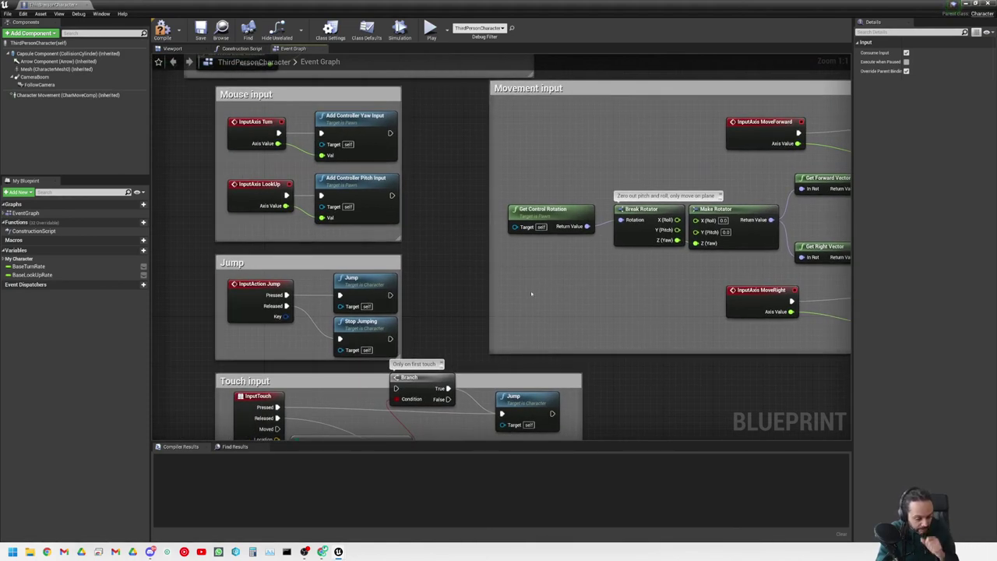
right_click_drag(531, 293, 541, 249)
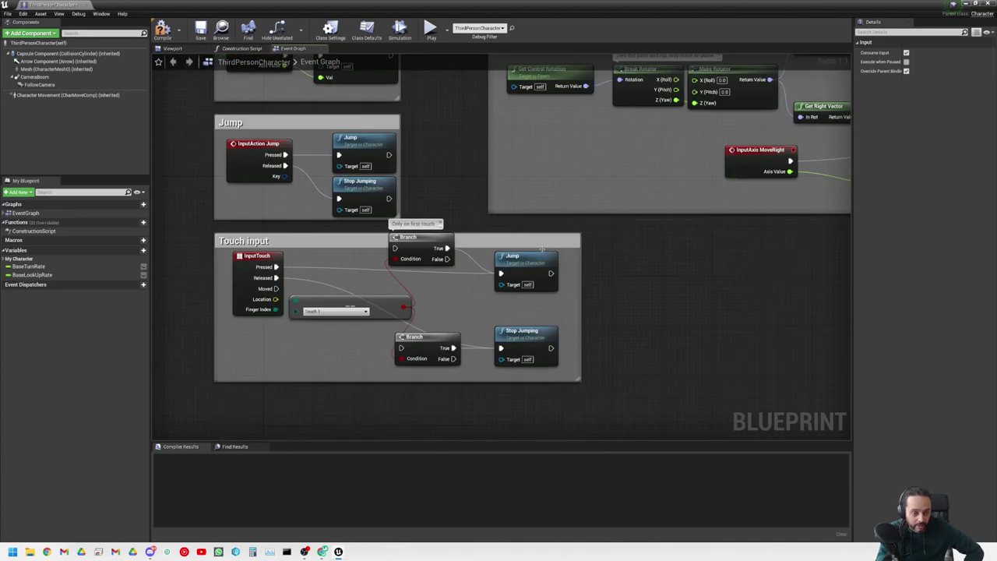
right_click_drag(618, 298, 432, 262)
scroll(468, 345, "down", 5)
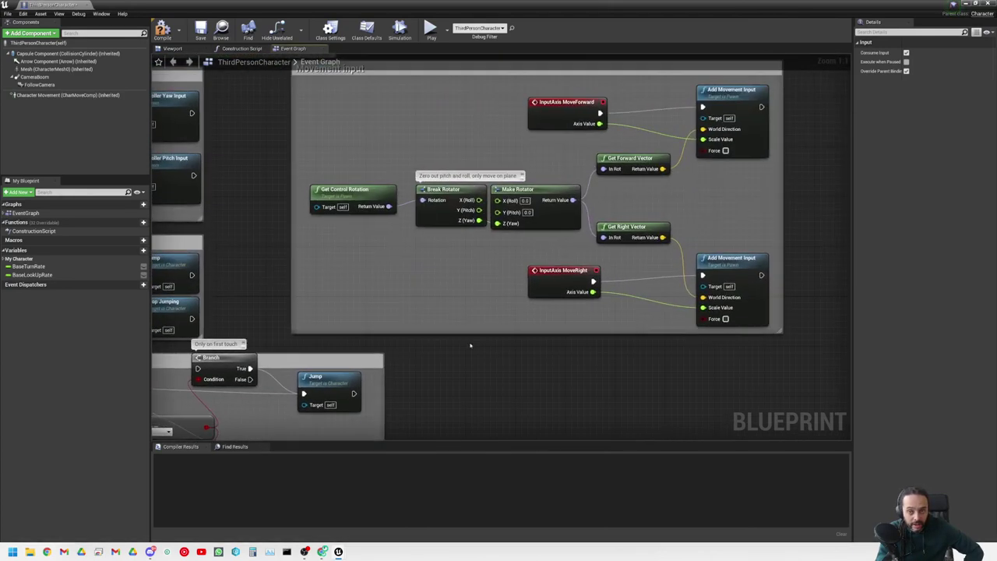
right_click_drag(458, 304, 439, 323)
scroll(521, 109, "up", 2)
scroll(443, 204, "up", 3)
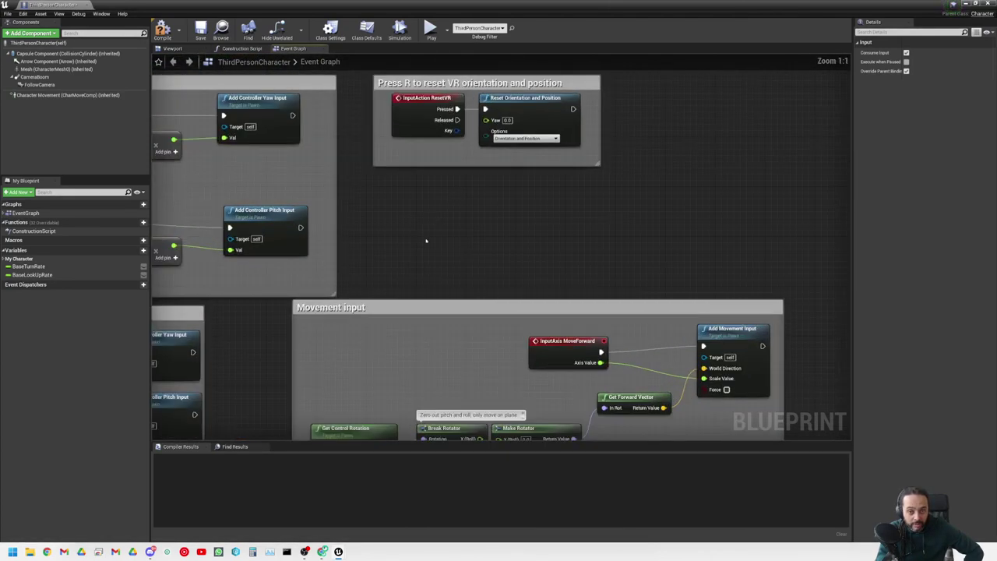
- Add a Custom Event node named MyCustomEvent to the Event Graph
right_click(419, 251)
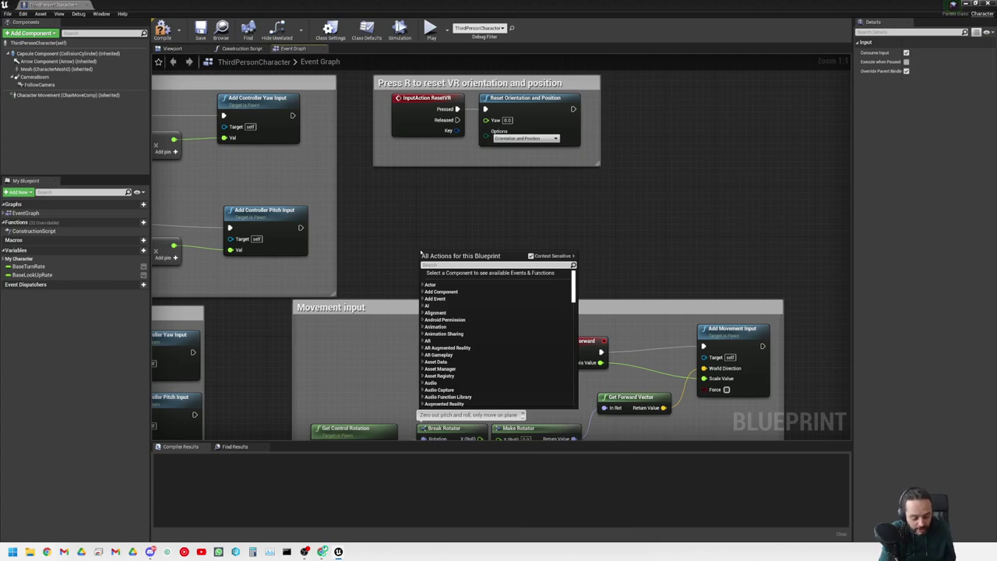
type("custom even")
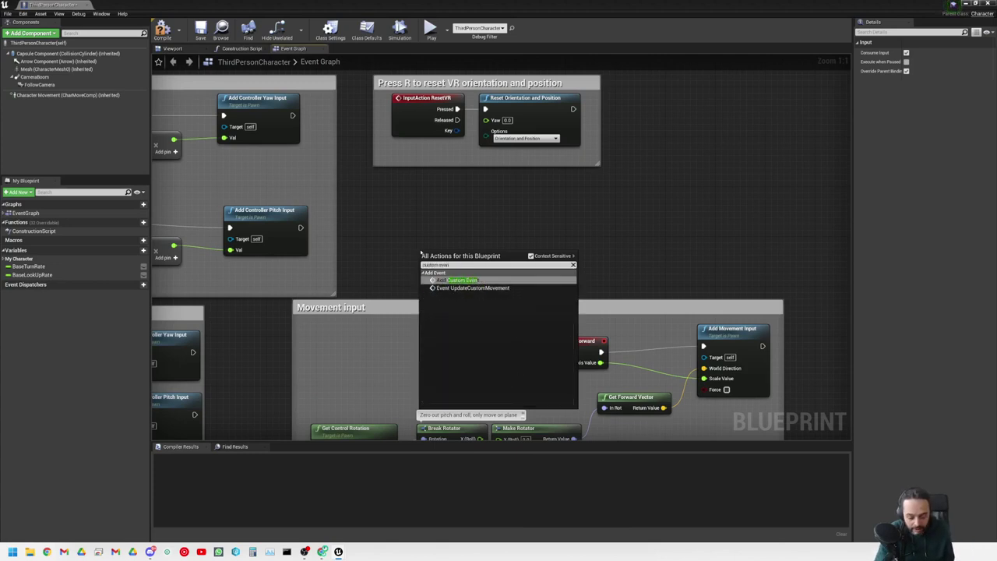
key("Return")
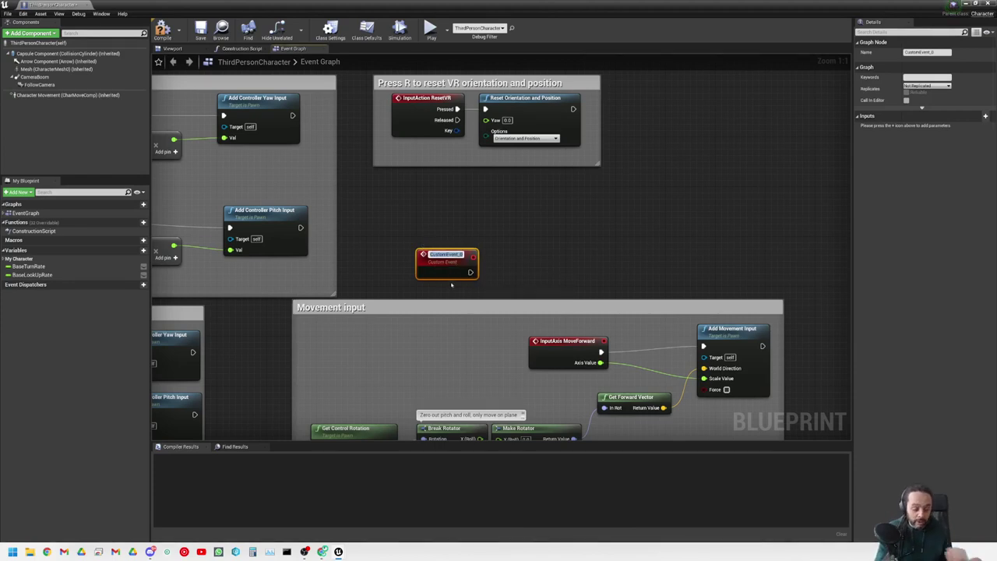
type("My")
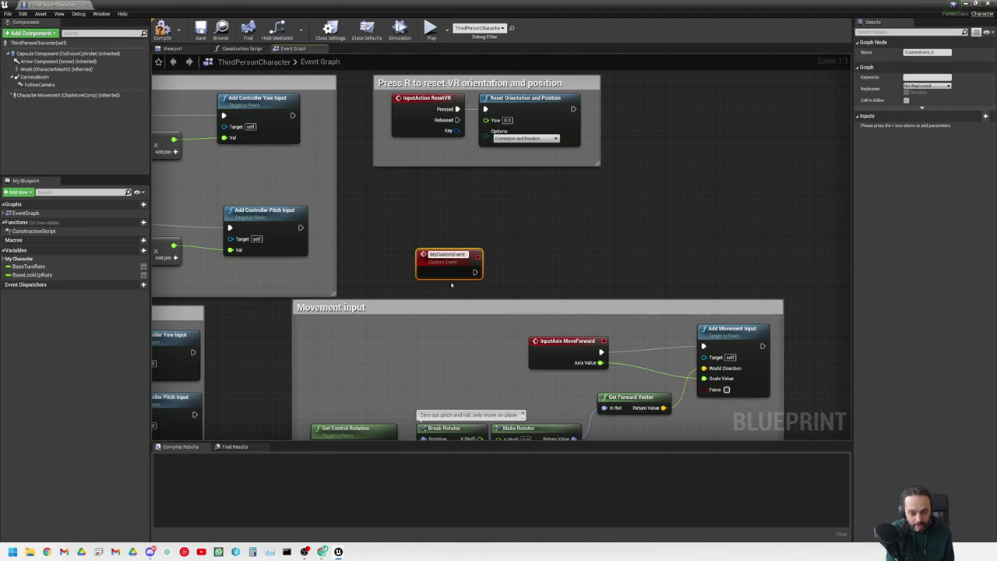
key("Return")
- Add a My Custom Event call node after the first Add Movement Input node
right_click_drag(523, 260, 465, 254)
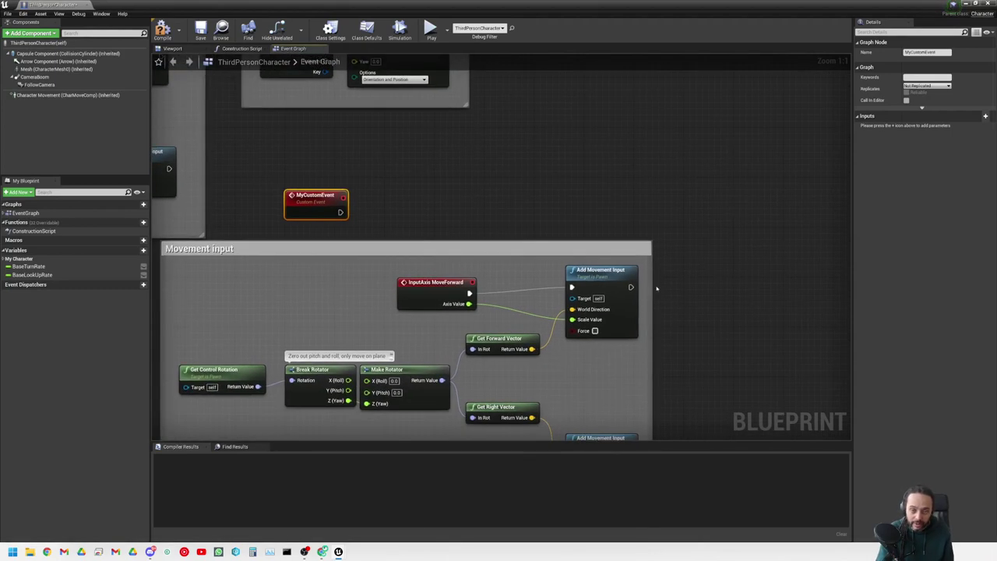
left_click_drag(630, 287, 743, 289)
type("my custo")
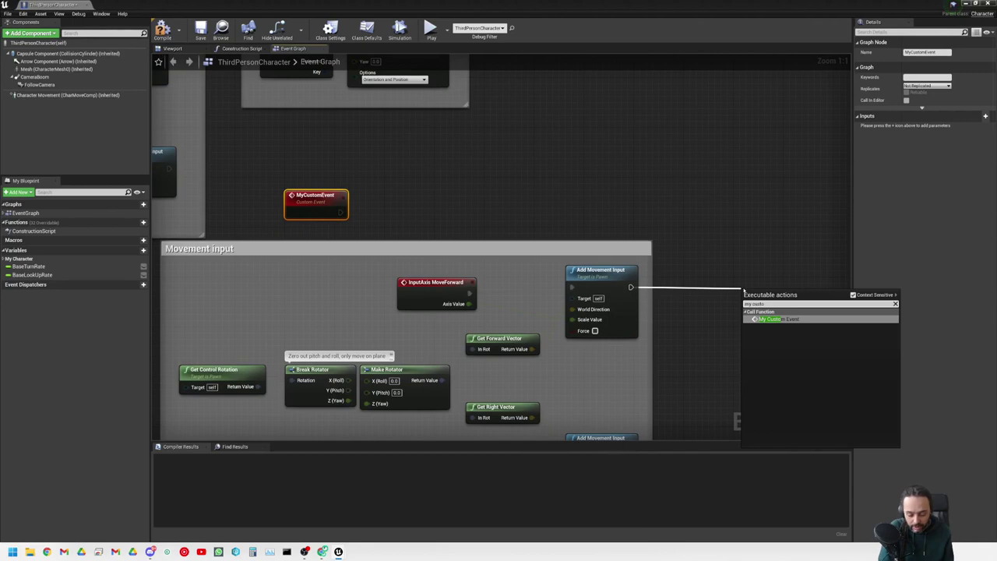
key("Return")
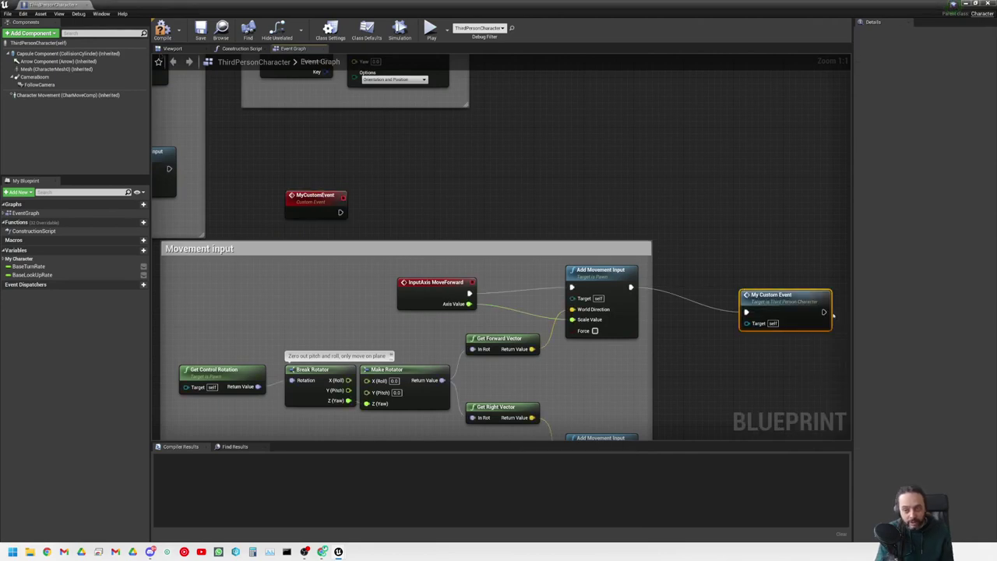
left_click_drag(778, 296, 760, 277)
- Wire a Print String node printing "Hello" to MyCustomEvent's output
left_click_drag(340, 211, 400, 213)
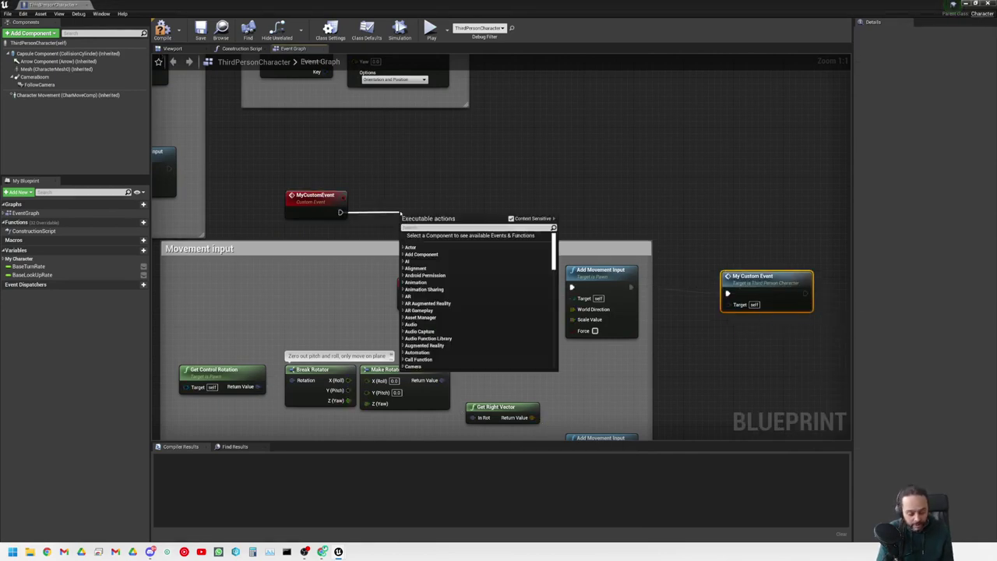
type("print")
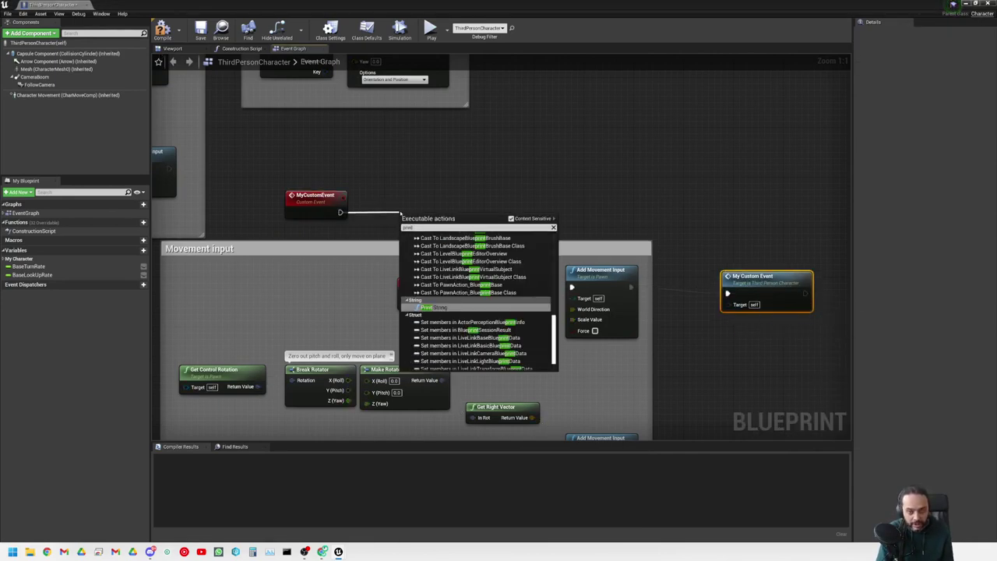
key("Return")
left_click_drag(424, 220, 438, 176)
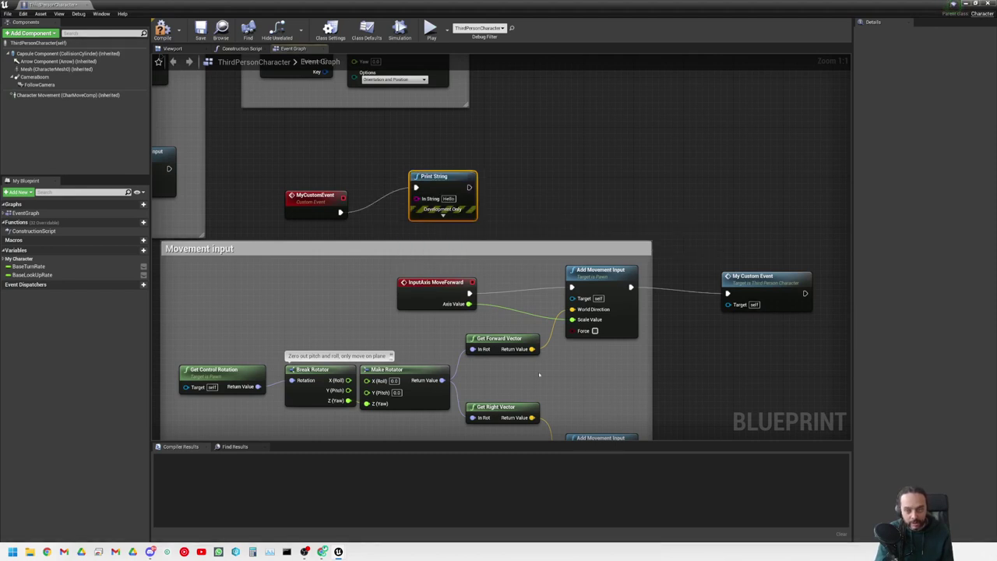
- Delete the My Custom Event call node and box-select the MyCustomEvent and Print String nodes
left_click(732, 283)
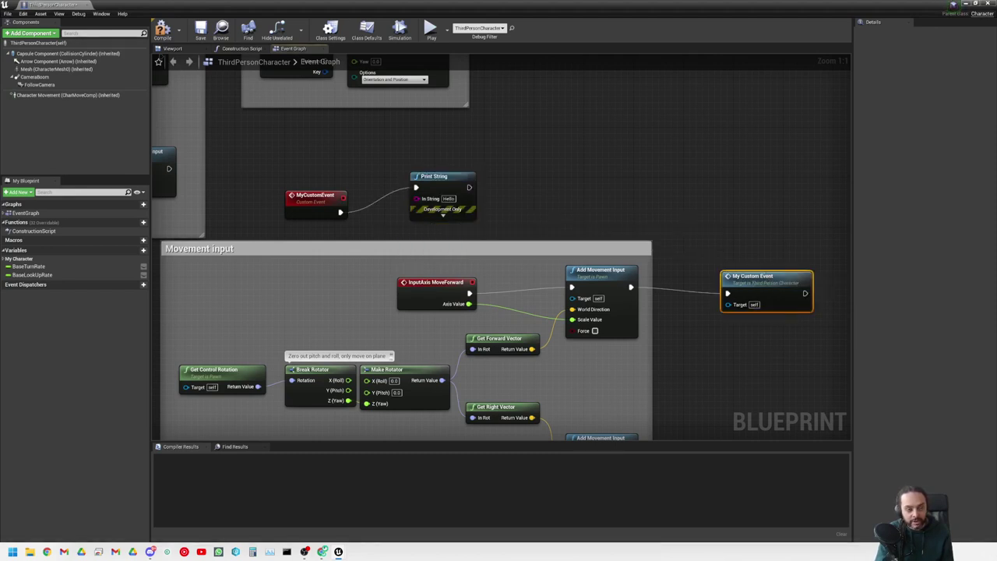
left_click(427, 295)
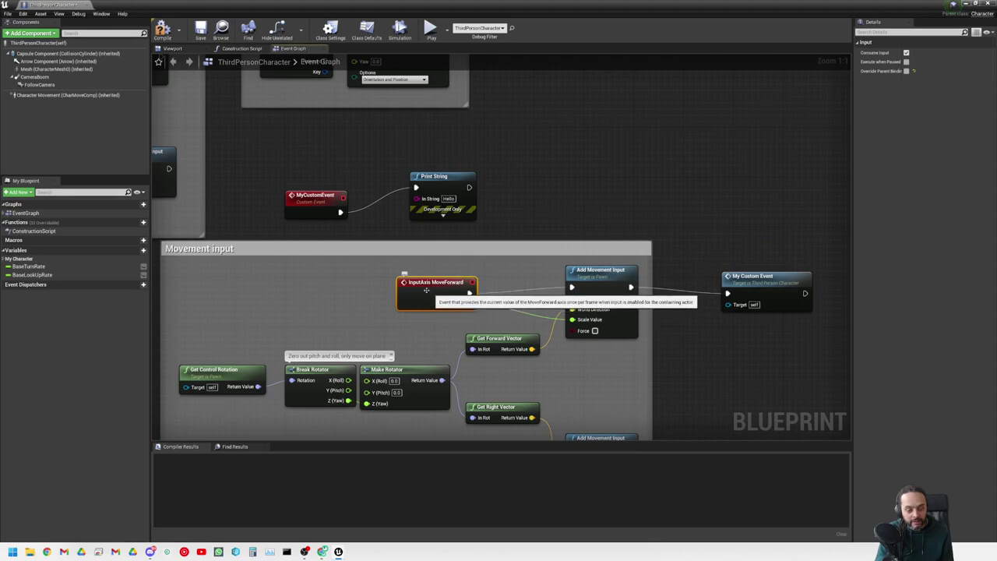
left_click(748, 281)
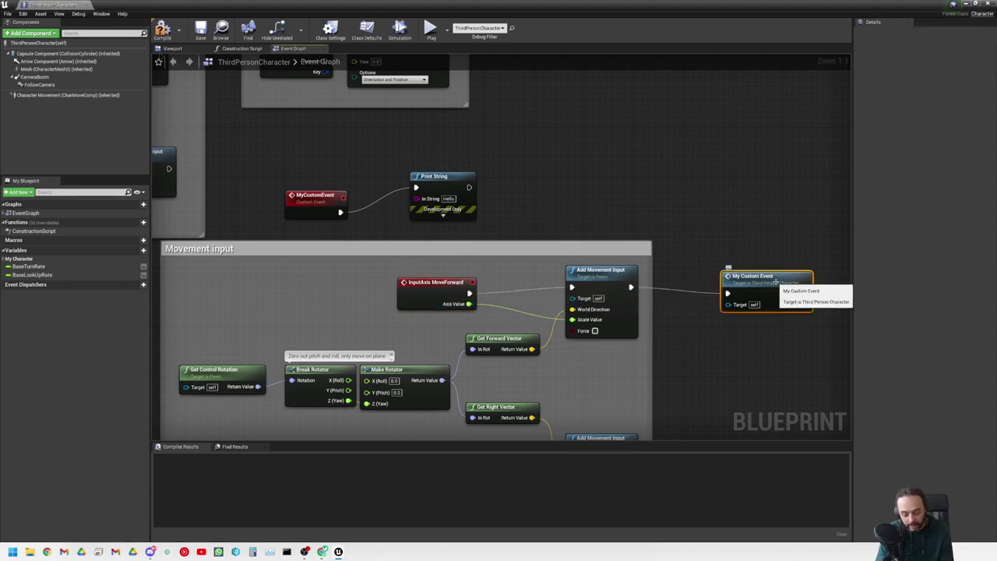
key("Delete")
left_click_drag(290, 164, 498, 215)
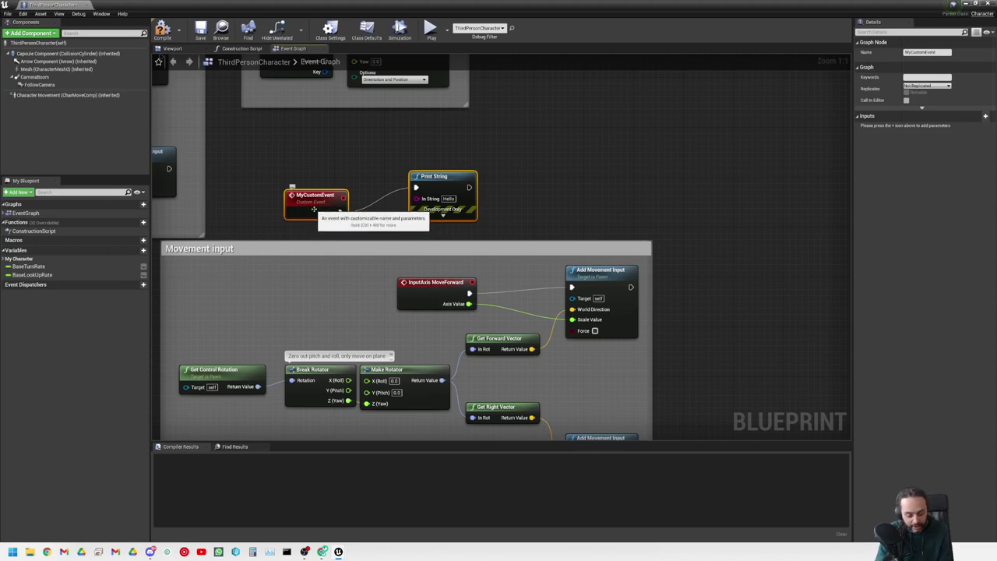
- Delete the MyCustomEvent and Print String nodes, then add CapsuleComponent's On Component Begin Overlap event
key("Delete")
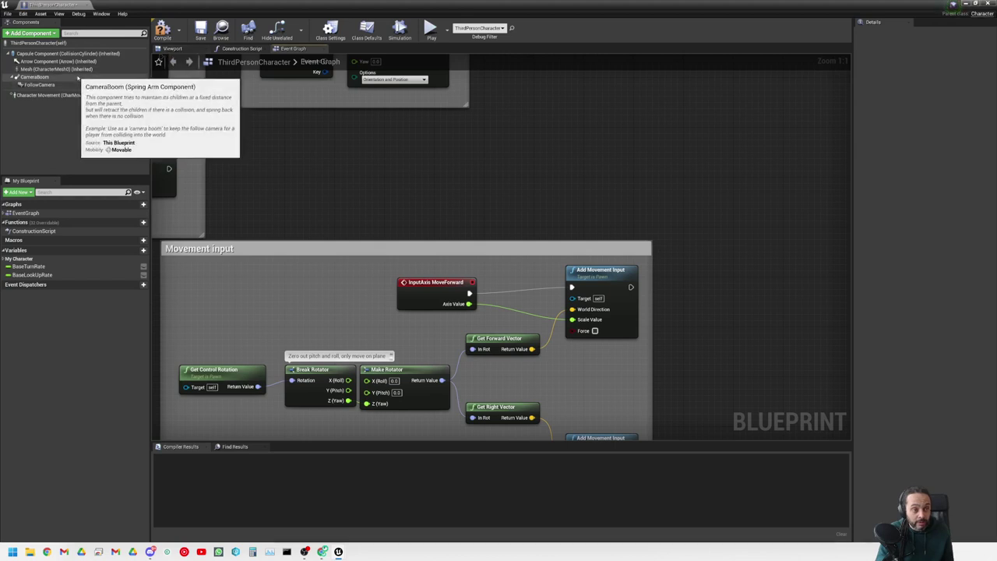
left_click(78, 70)
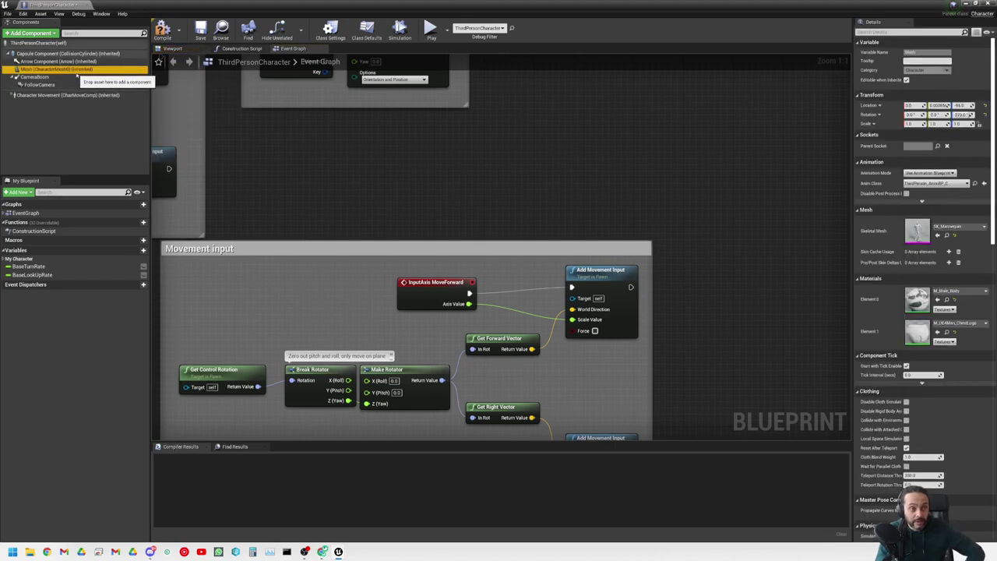
left_click(66, 53)
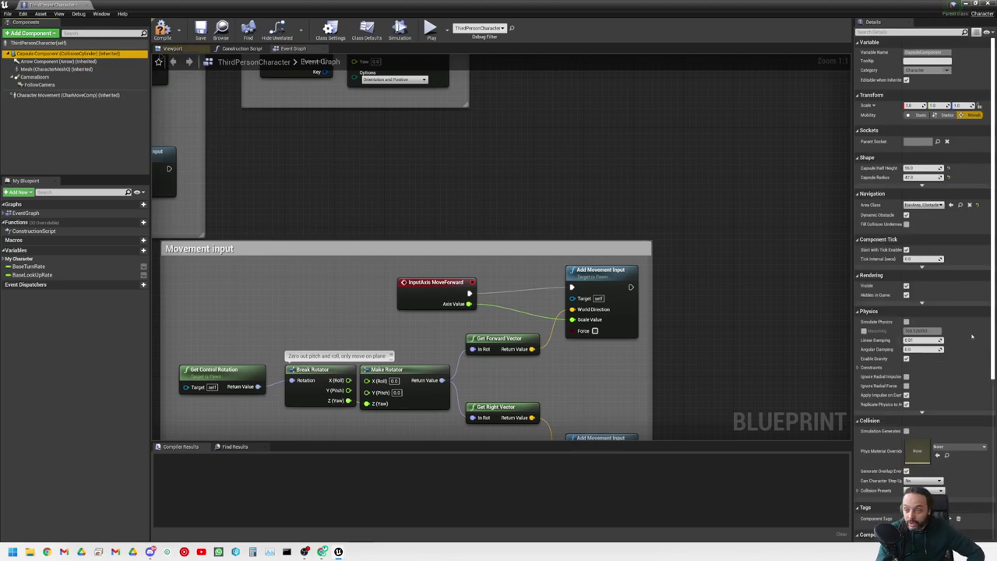
scroll(971, 337, "down", 6)
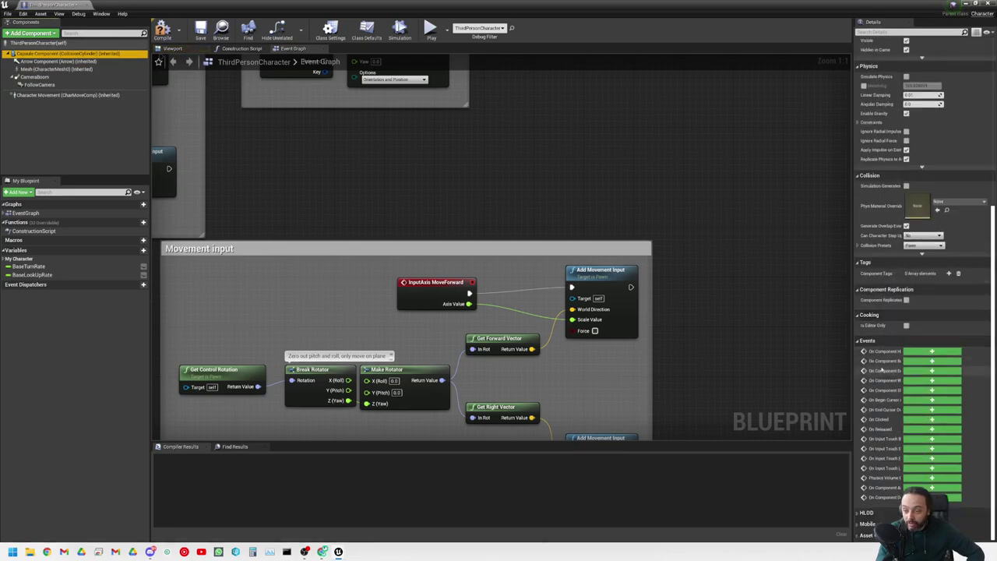
mouse_move(890, 361)
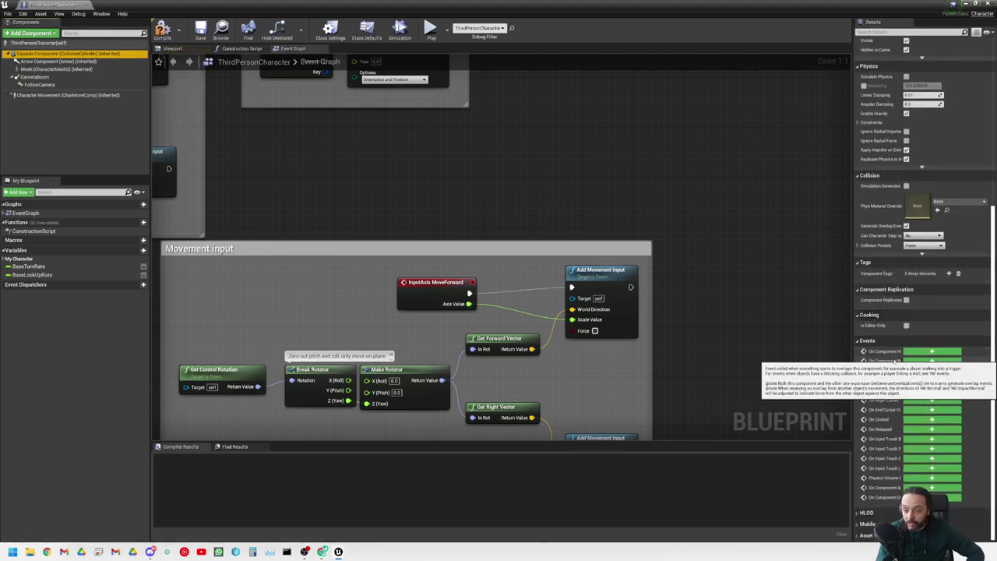
left_click(931, 361)
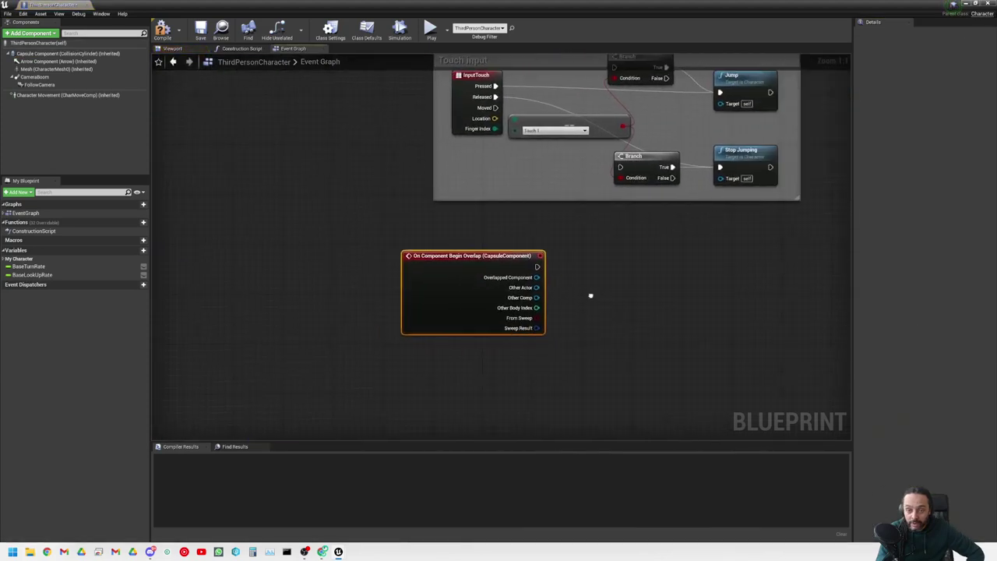
- Add an Event Tick node and place it beside the overlap event
right_click(565, 315)
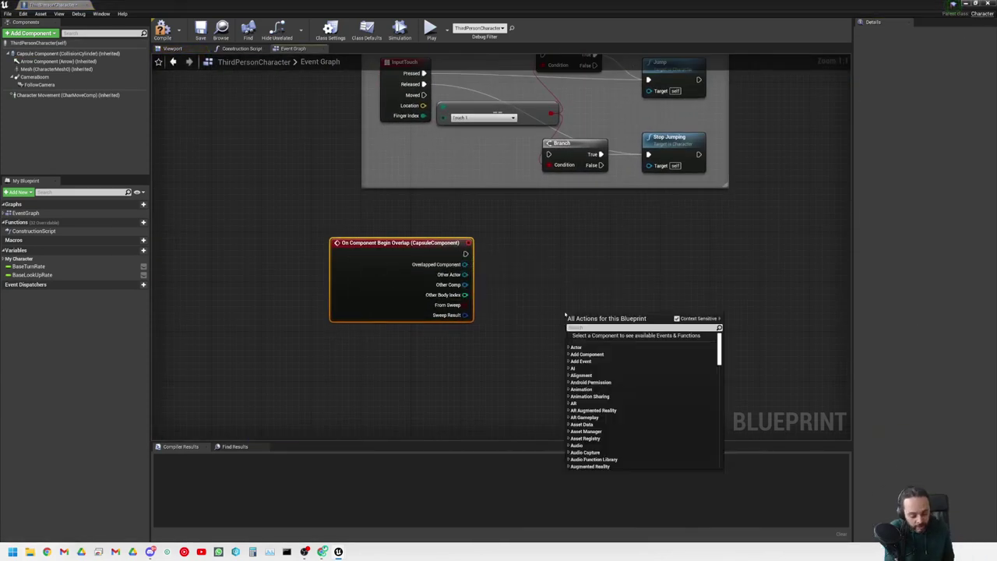
type("event")
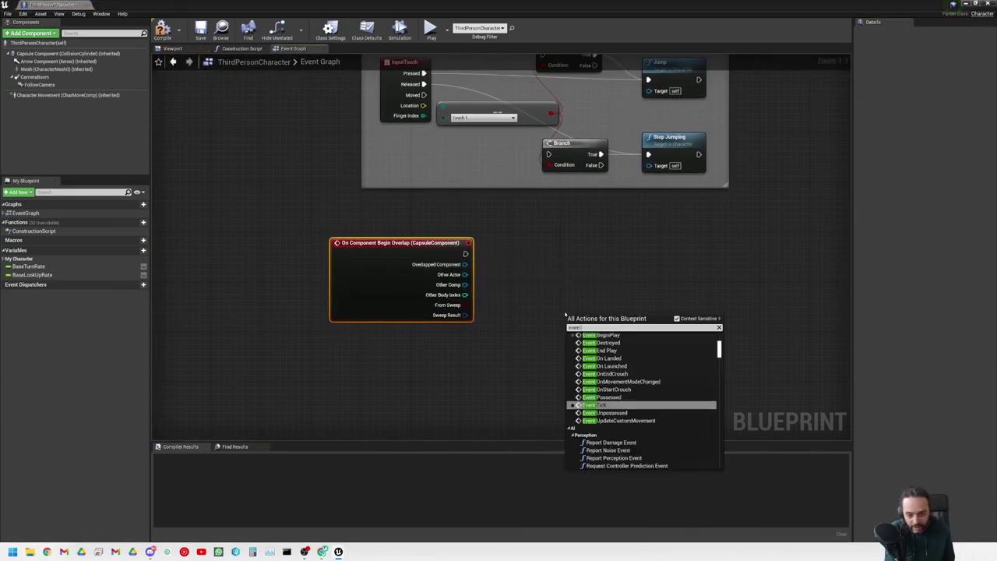
key("Return")
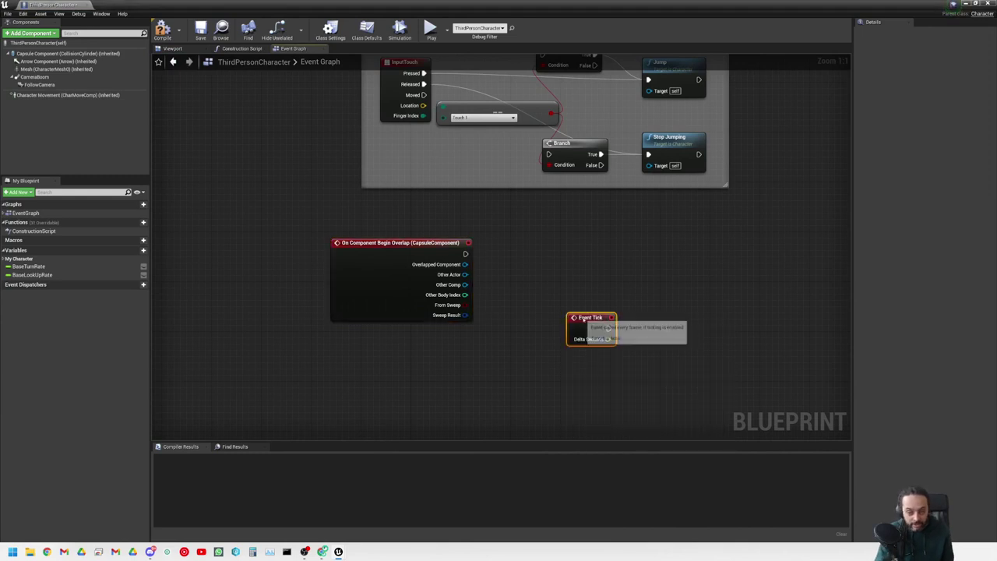
left_click_drag(575, 321, 551, 265)
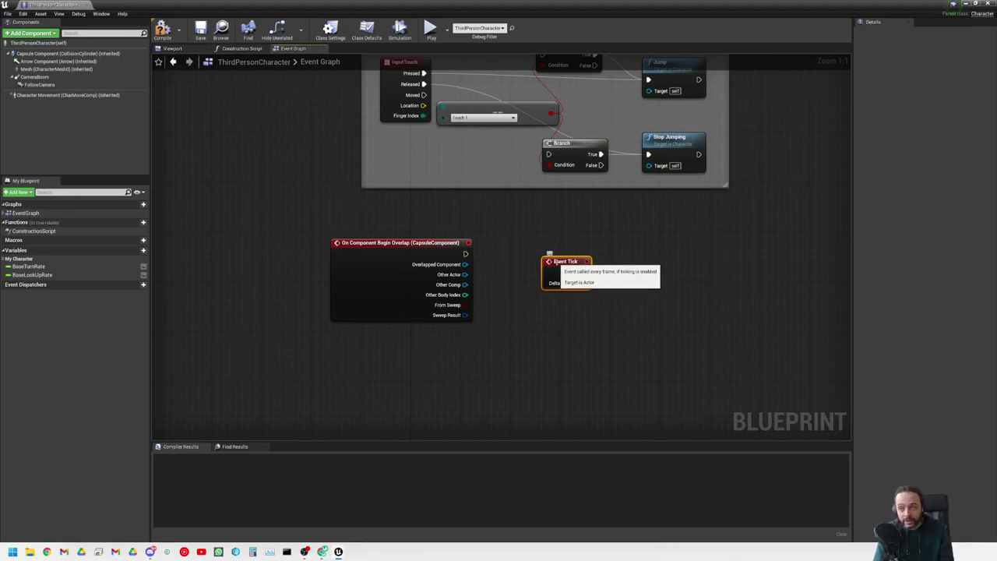
- Try pulling execution wires from the overlap event's output, then cancel the connection
left_click(388, 248)
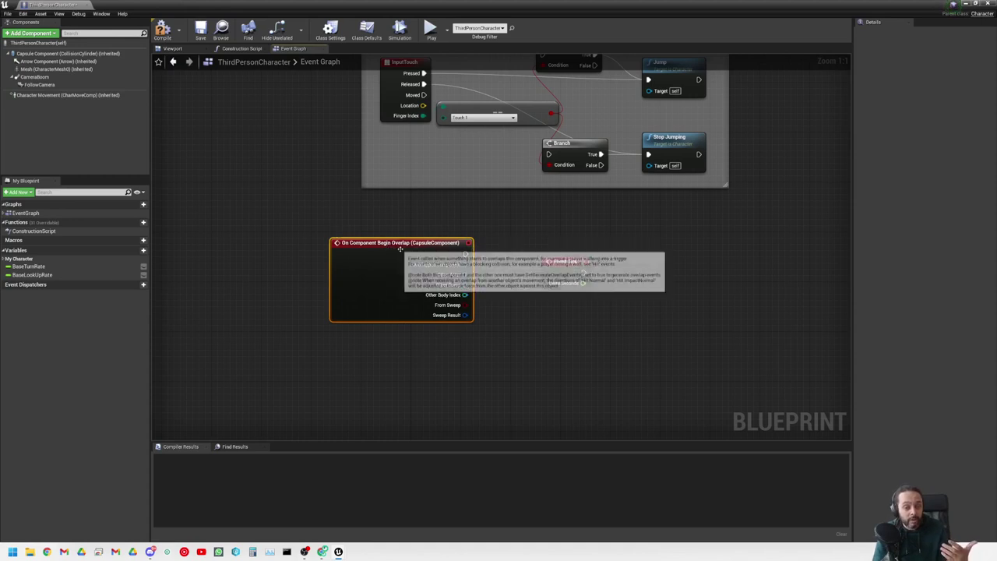
left_click_drag(466, 253, 524, 247)
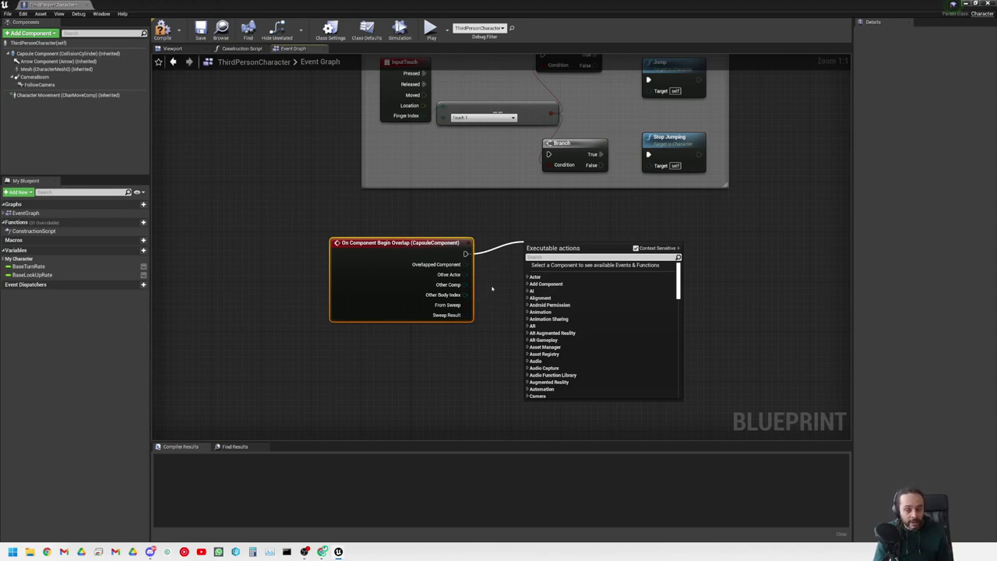
left_click(488, 232)
left_click_drag(466, 254, 526, 232)
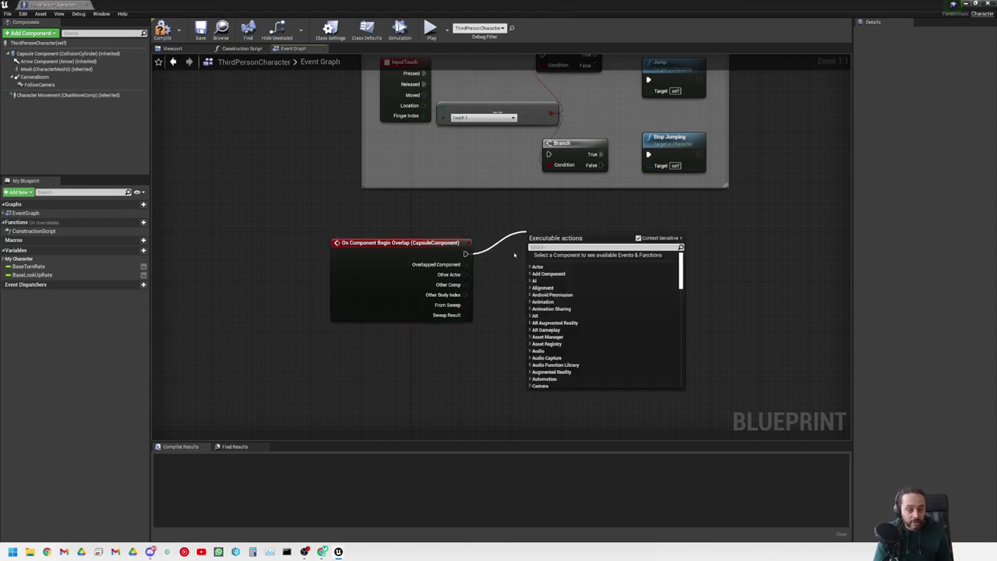
key("Escape")
right_click(528, 350)
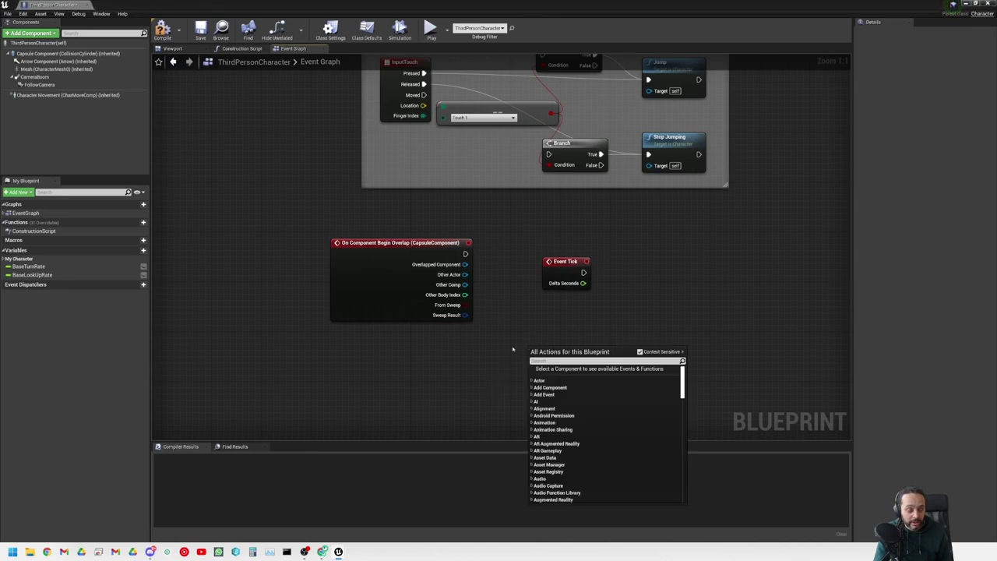
scroll(583, 431, "down", 10)
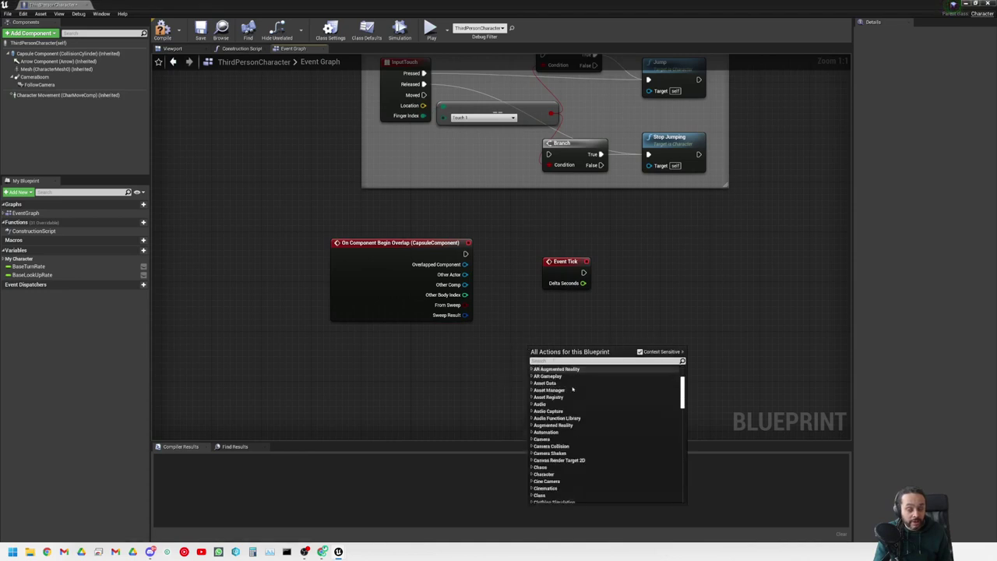
scroll(585, 430, "up", 10)
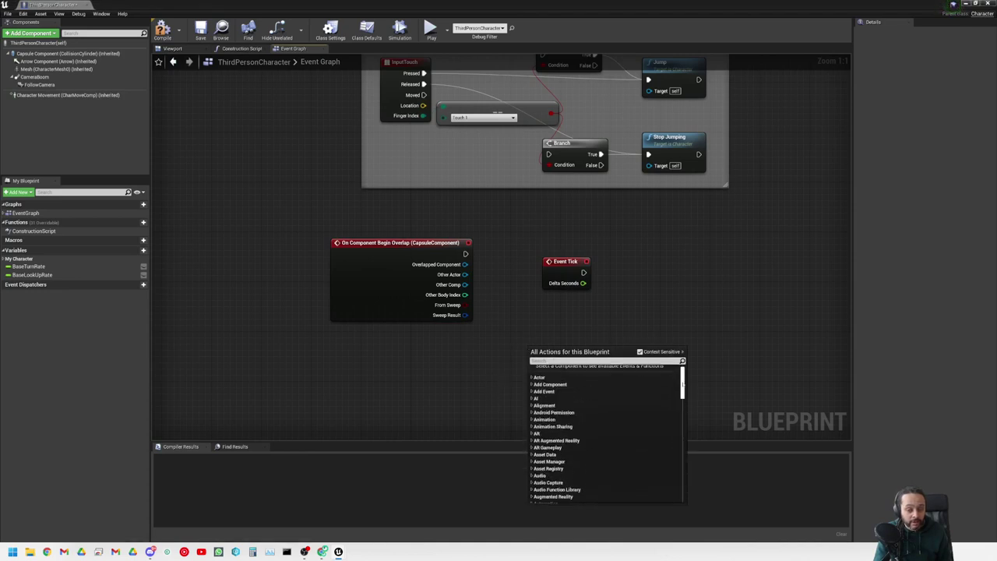
left_click(639, 351)
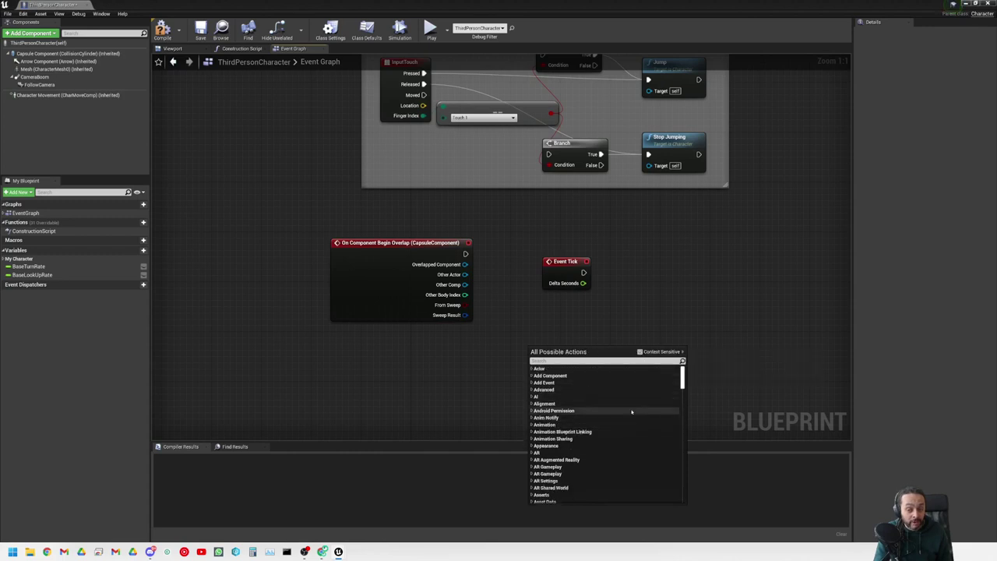
scroll(683, 378, "down", 5)
scroll(683, 389, "up", 5)
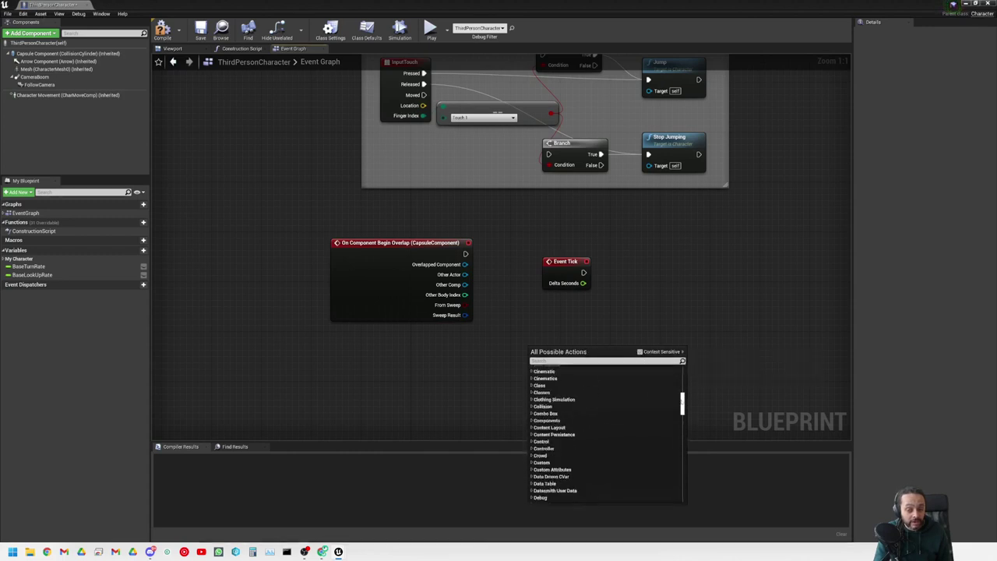
left_click(639, 351)
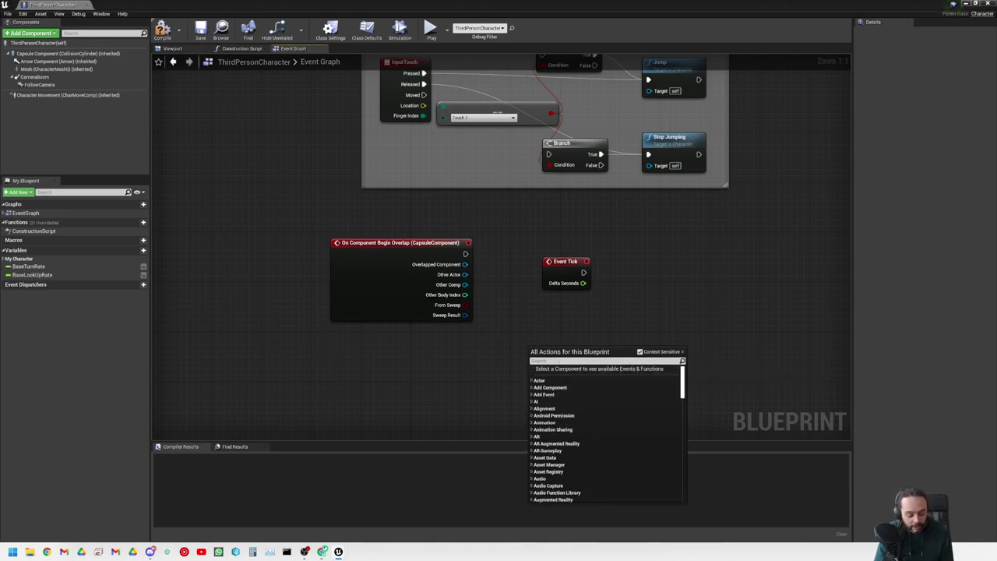
type("print")
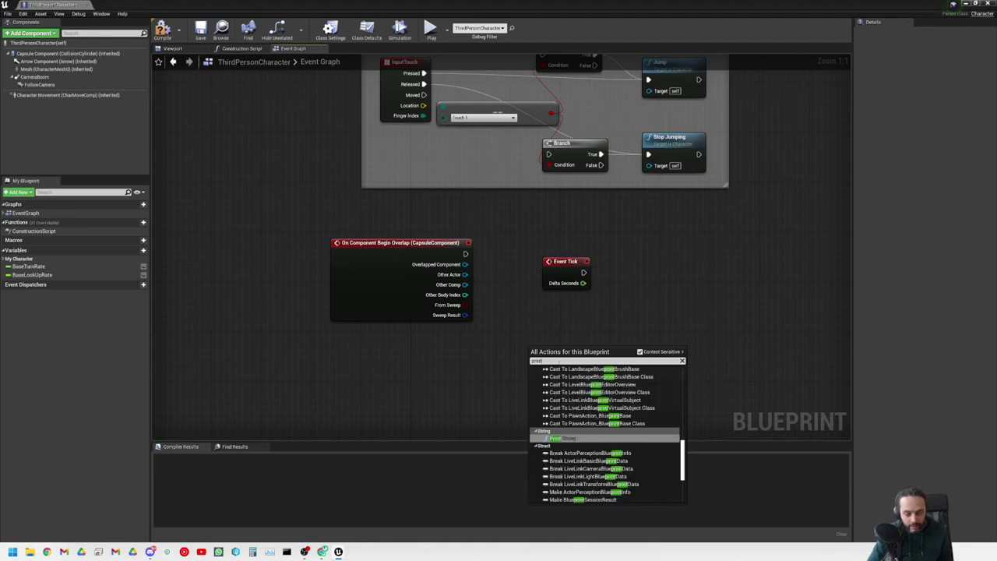
scroll(598, 447, "down", 5)
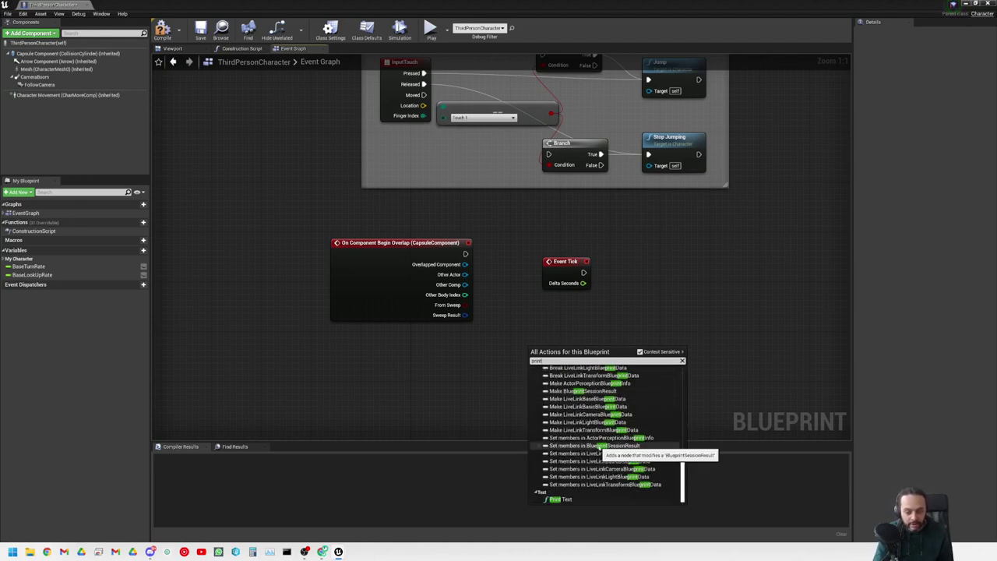
scroll(598, 446, "up", 6)
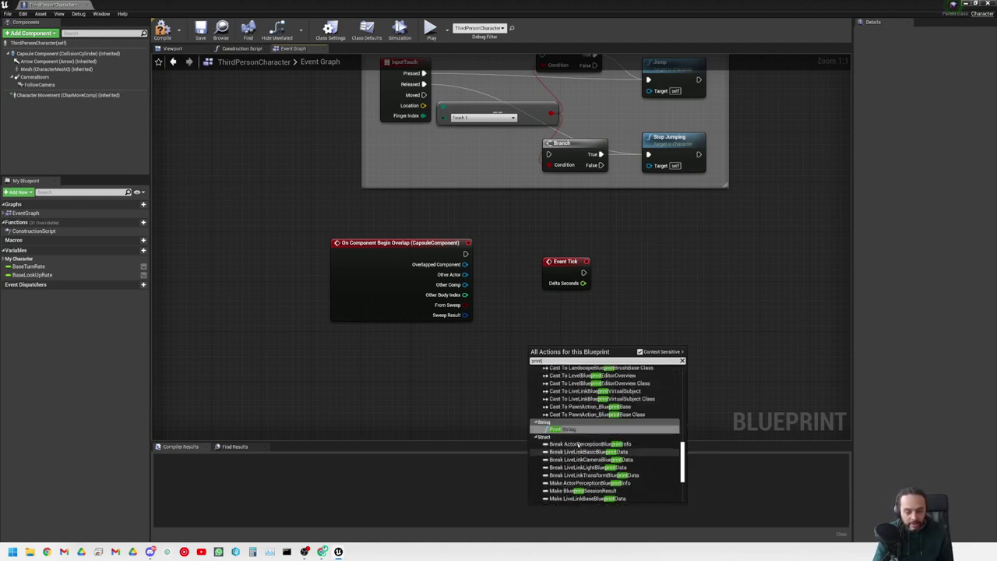
scroll(577, 442, "up", 6)
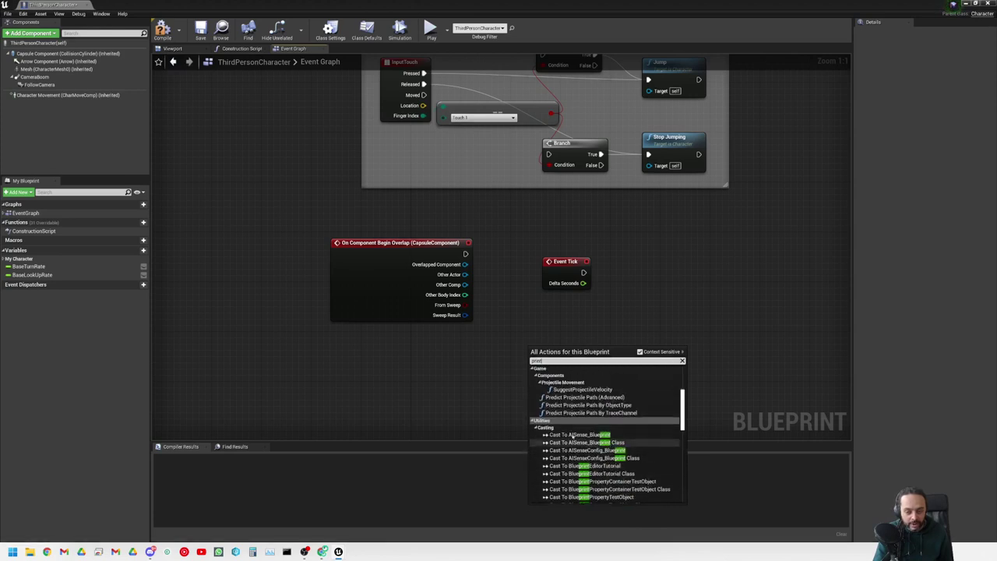
scroll(572, 436, "up", 6)
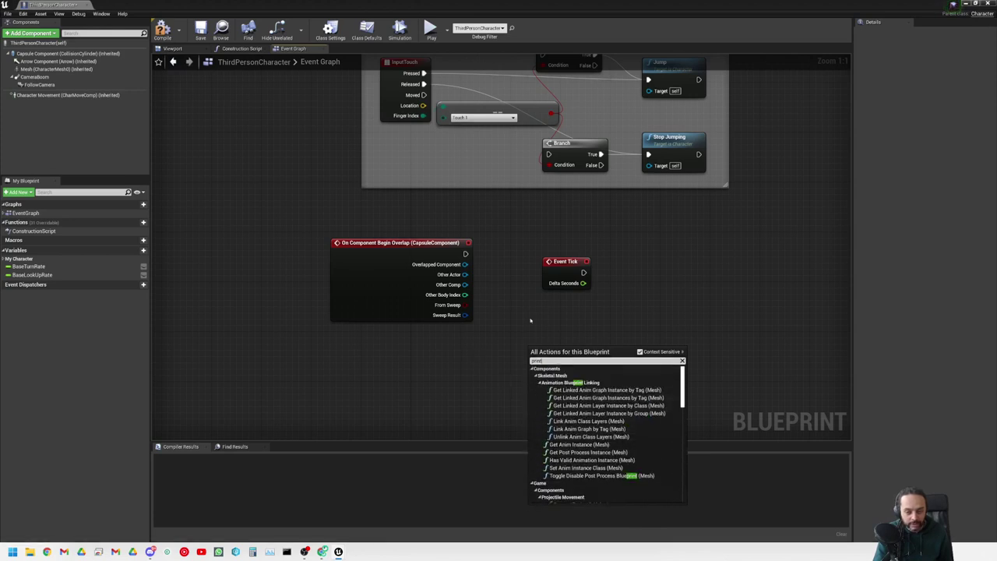
left_click(513, 296)
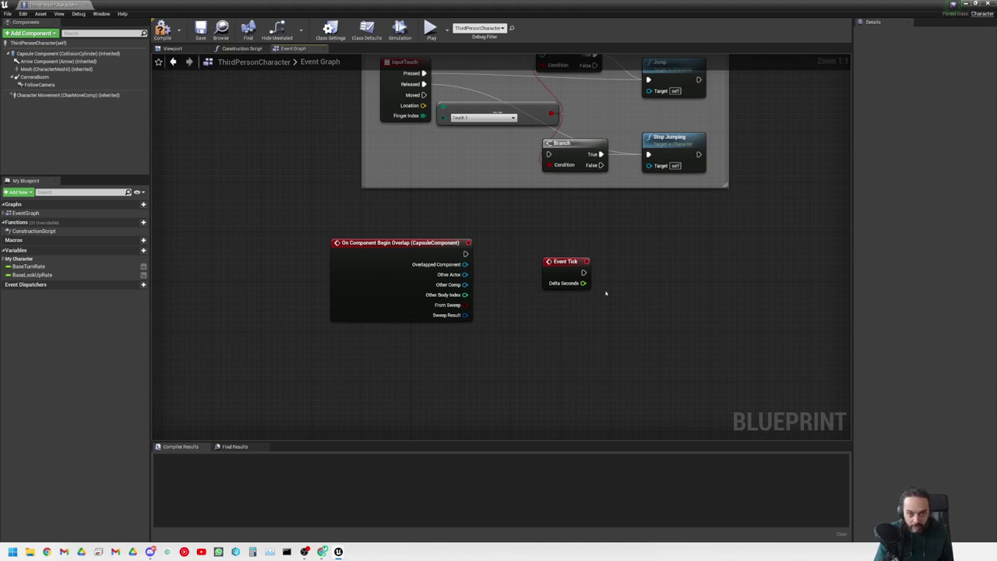
right_click_drag(606, 293, 696, 253)
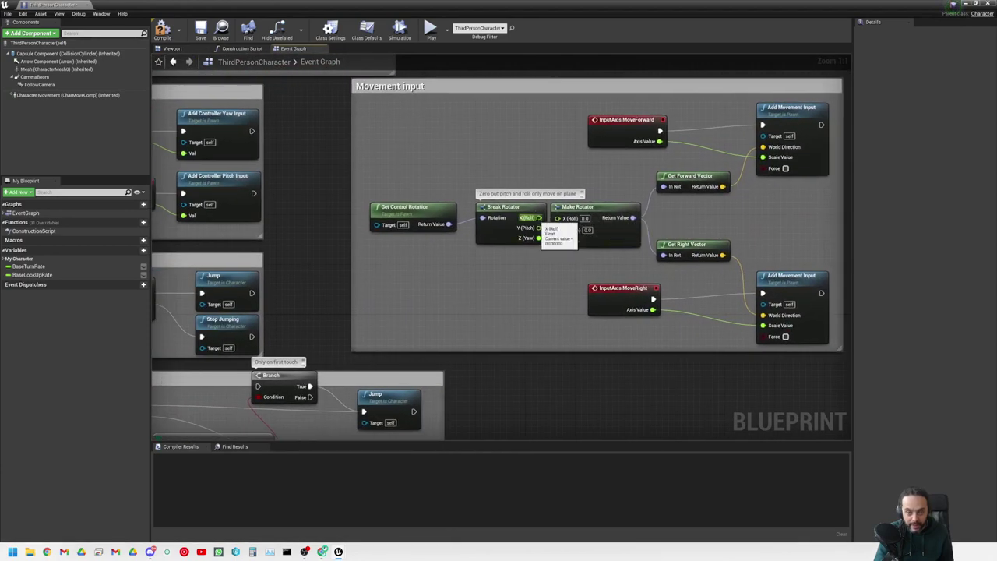
- Locate the On Component Begin Overlap event and inspect its Other Actor and Overlapped Component pins
right_click_drag(556, 227, 464, 239)
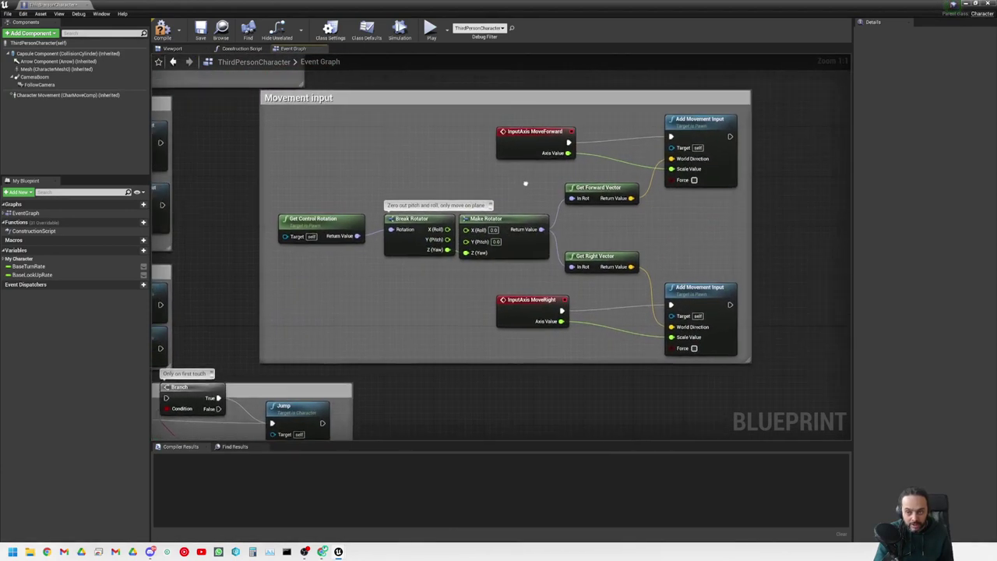
right_click_drag(525, 183, 468, 197)
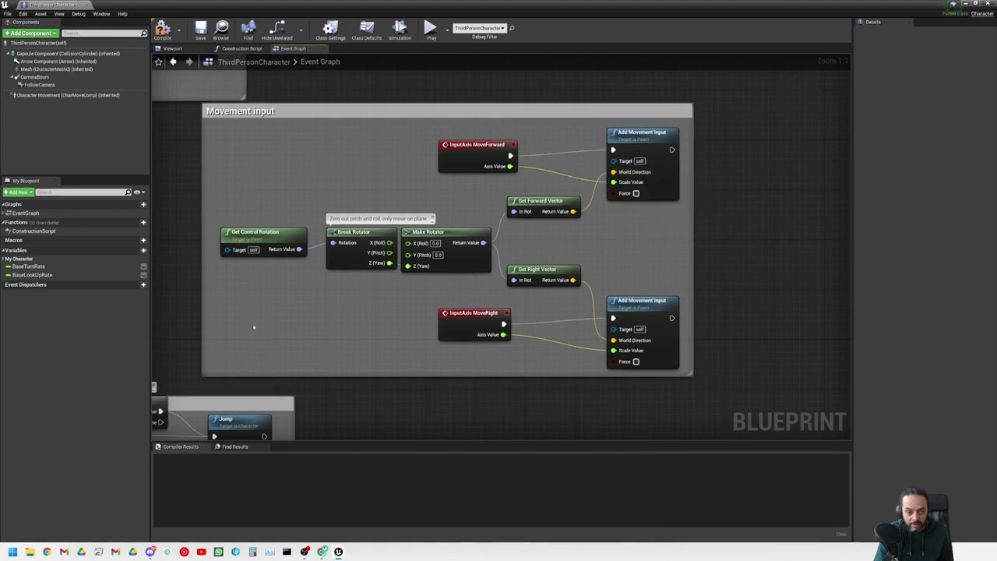
right_click_drag(273, 334, 273, 193)
right_click_drag(260, 356, 371, 207)
right_click_drag(283, 304, 314, 251)
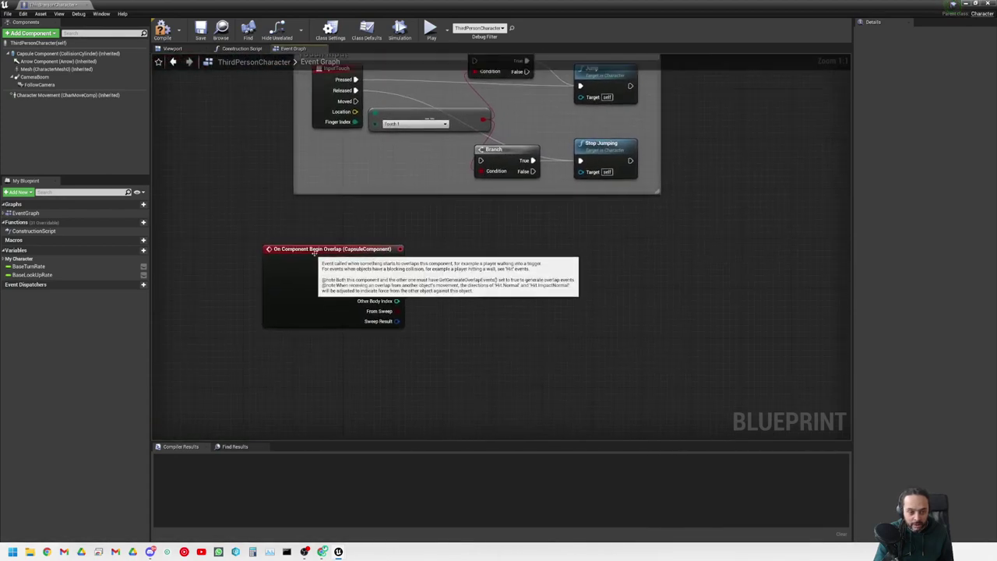
left_click(314, 252)
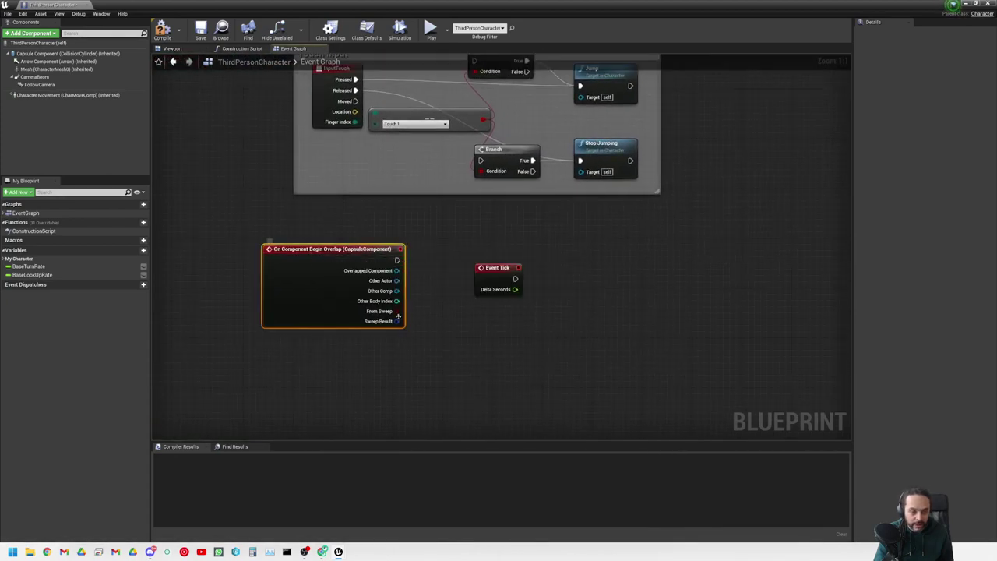
left_click(398, 272)
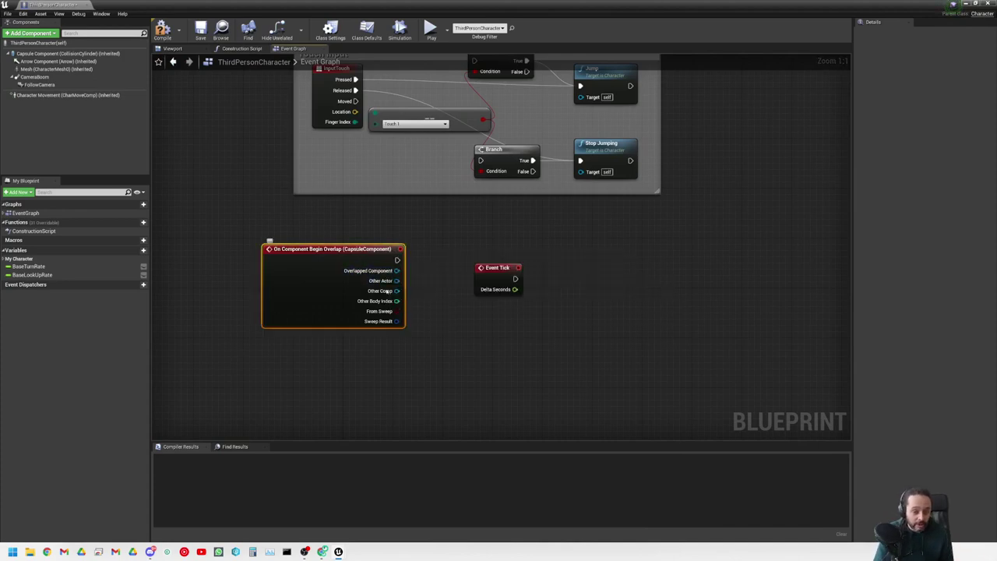
left_click_drag(397, 281, 430, 264)
left_click(418, 310)
left_click(411, 313)
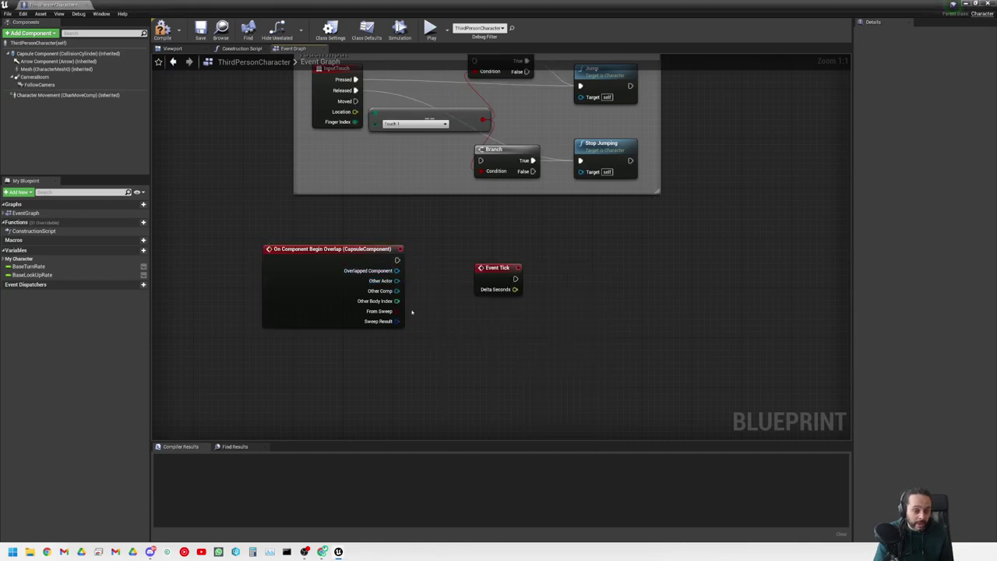
- Box-select the overlap and Event Tick nodes and delete them
left_click_drag(545, 356, 265, 246)
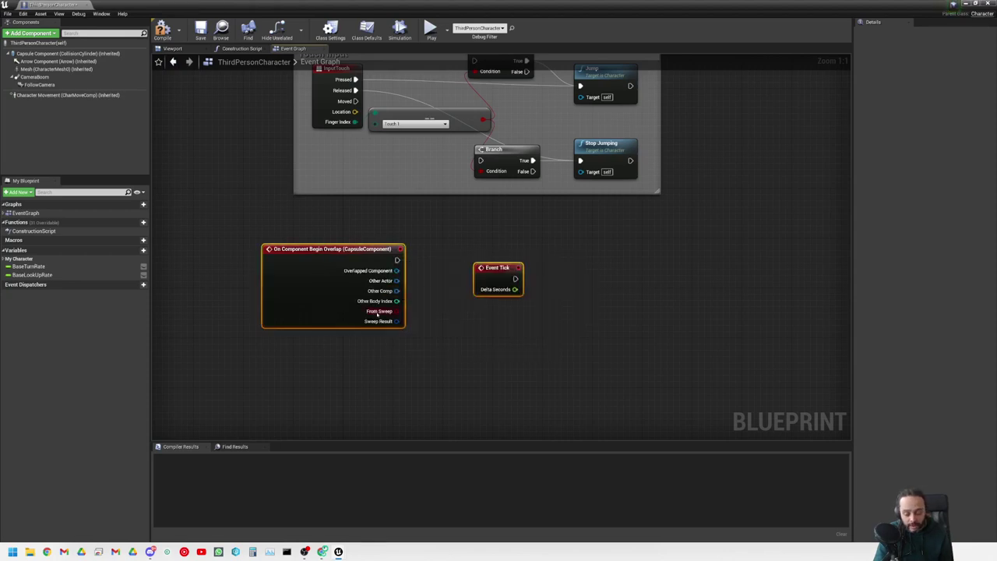
key("Delete")
right_click_drag(420, 205, 395, 367)
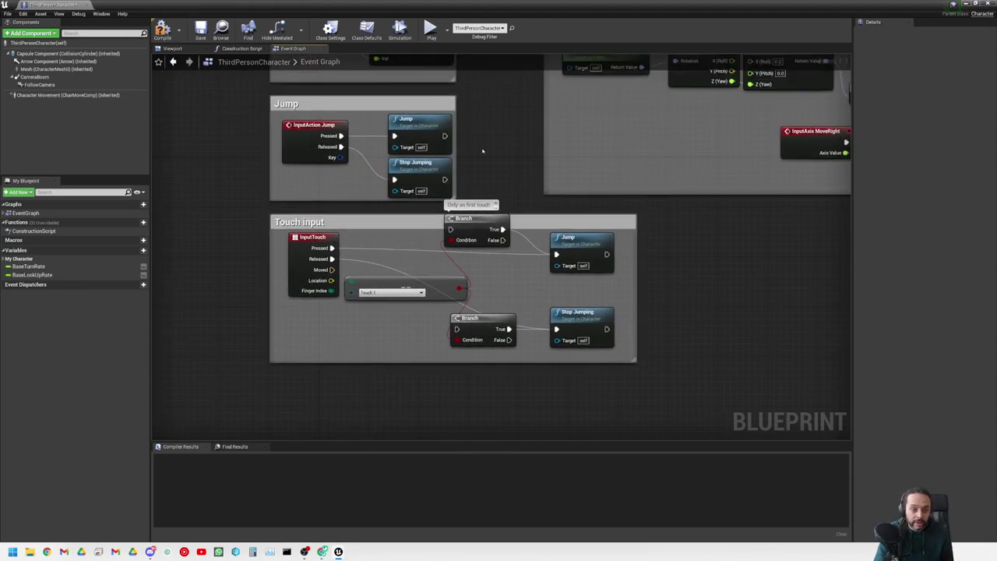
- Box-select Get Control Rotation, Make Rotator, and the Get Forward and Get Right Vector nodes
right_click_drag(481, 151, 429, 286)
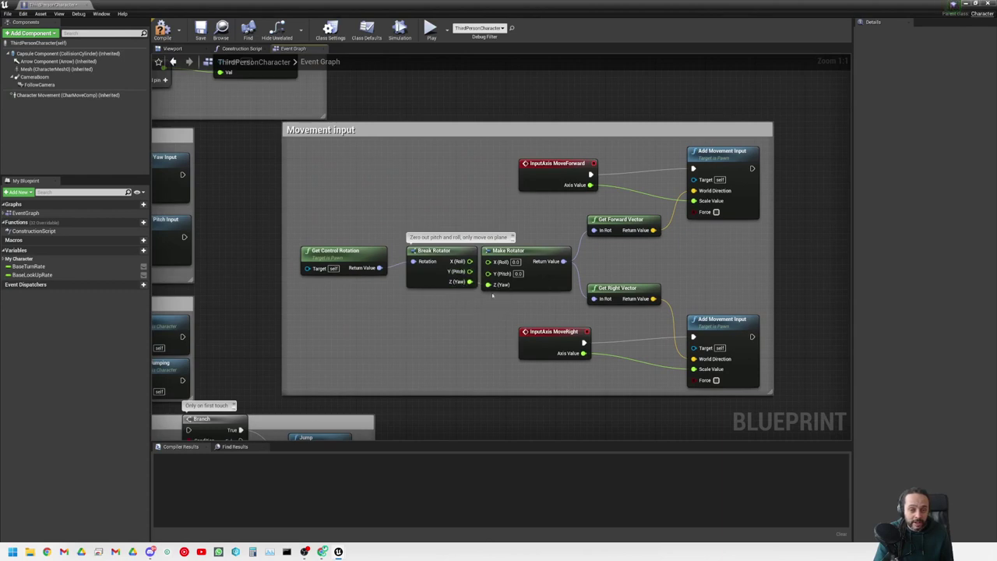
right_click_drag(492, 294, 507, 326)
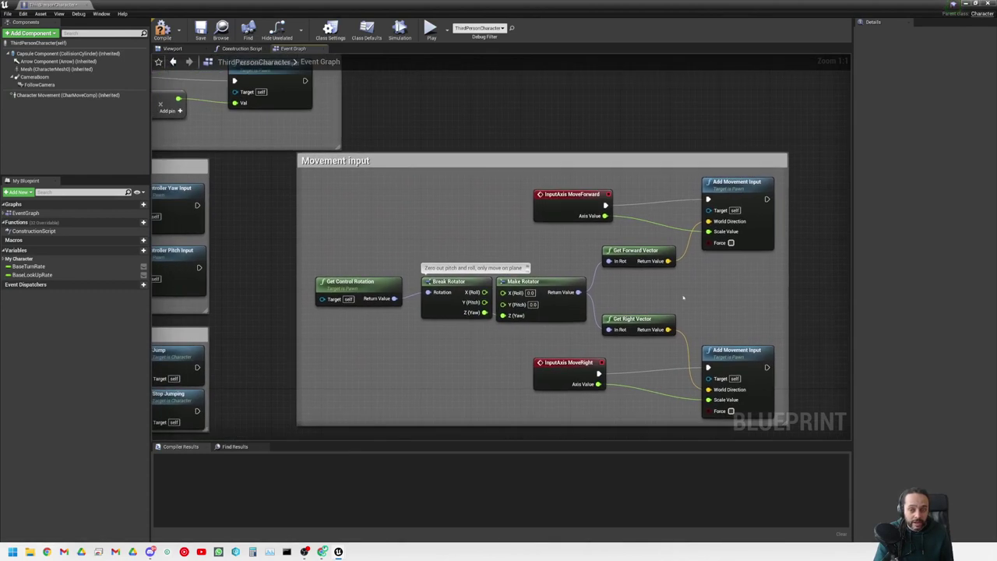
right_click_drag(423, 200, 490, 282)
right_click_drag(394, 158, 395, 209)
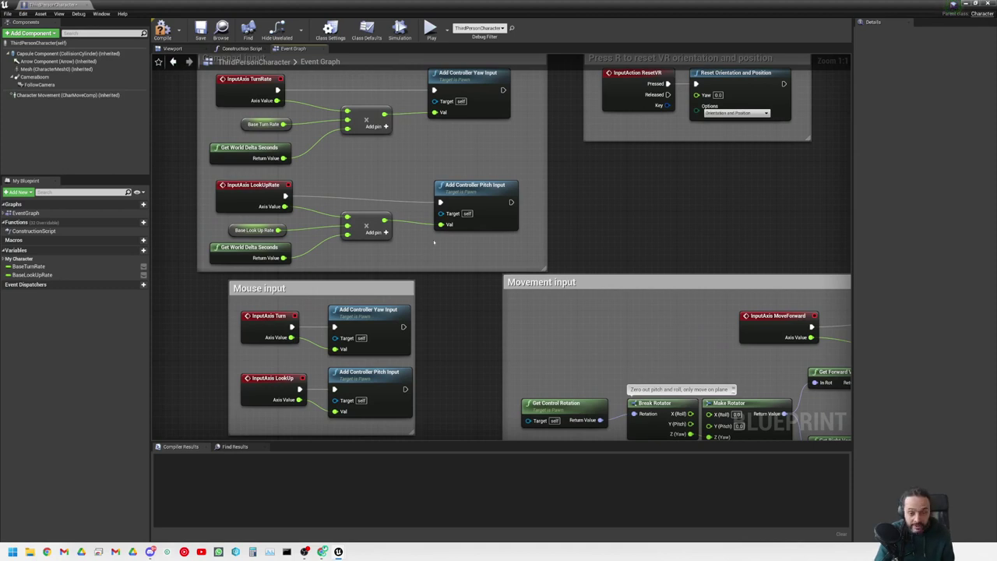
right_click_drag(564, 194, 547, 277)
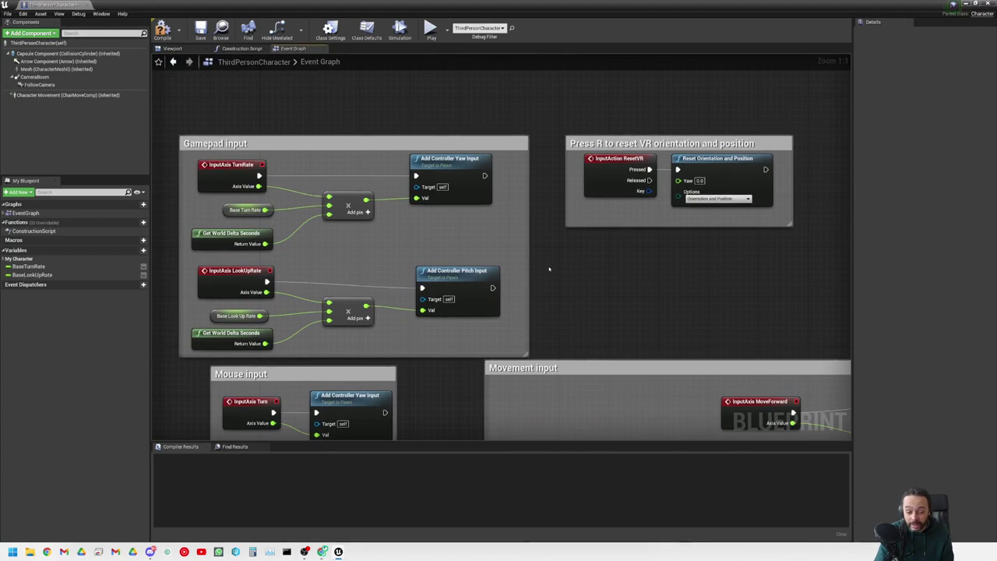
right_click_drag(600, 409, 519, 247)
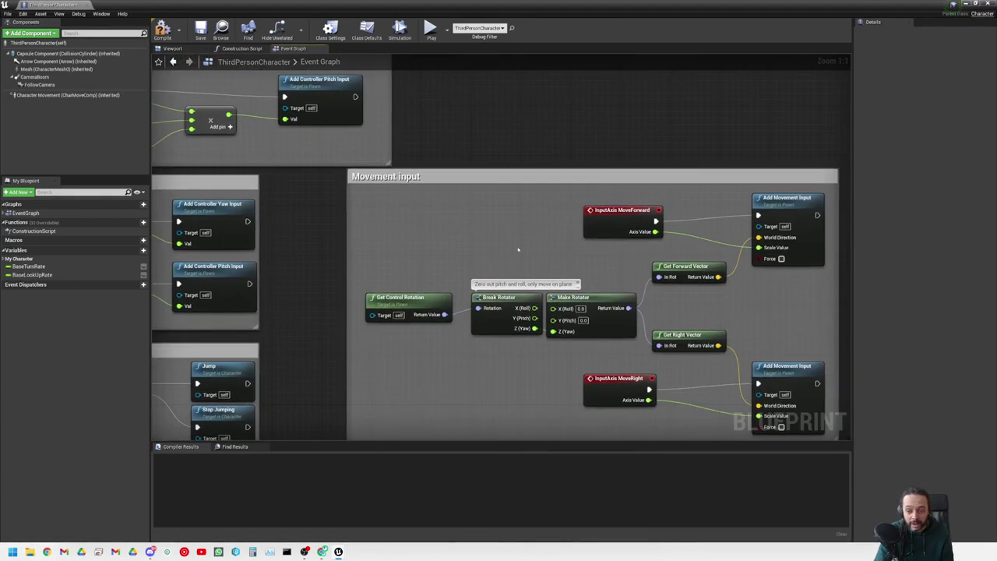
scroll(528, 260, "down", 1)
scroll(529, 260, "up", 1)
right_click_drag(483, 322, 433, 296)
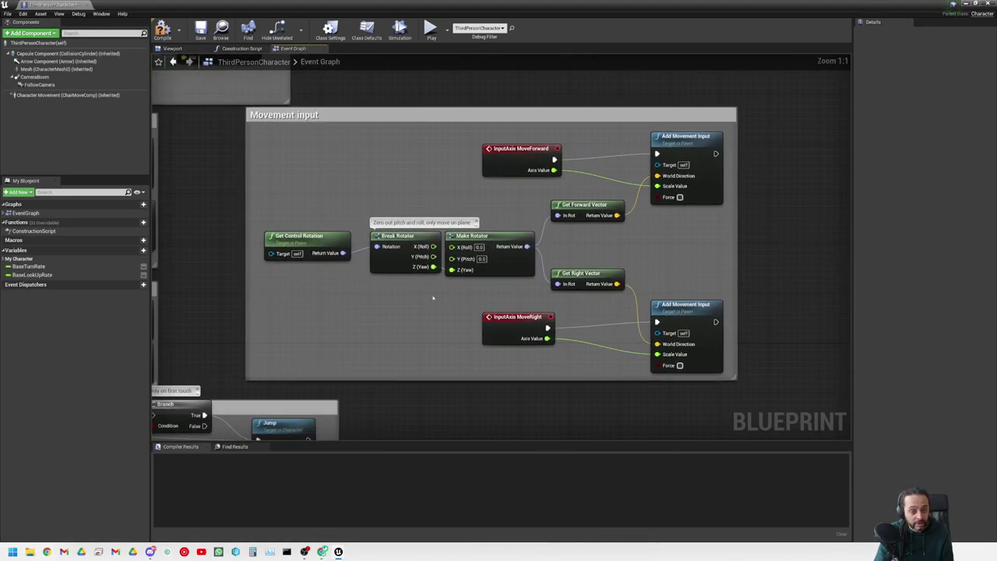
left_click_drag(296, 207, 630, 286)
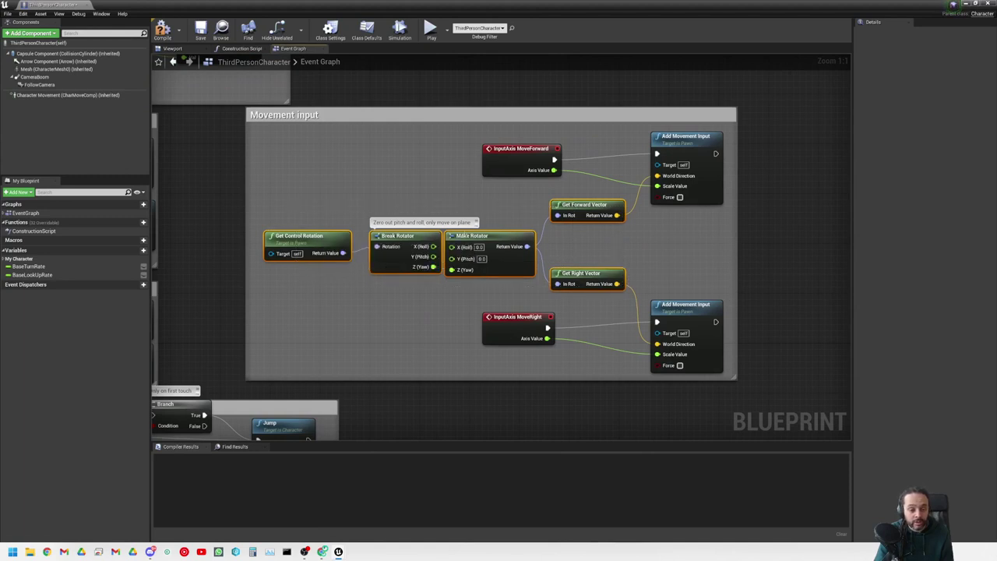
- Collapse the selected rotation and direction nodes into a collapsed graph named 'Nodes'
right_click(413, 239)
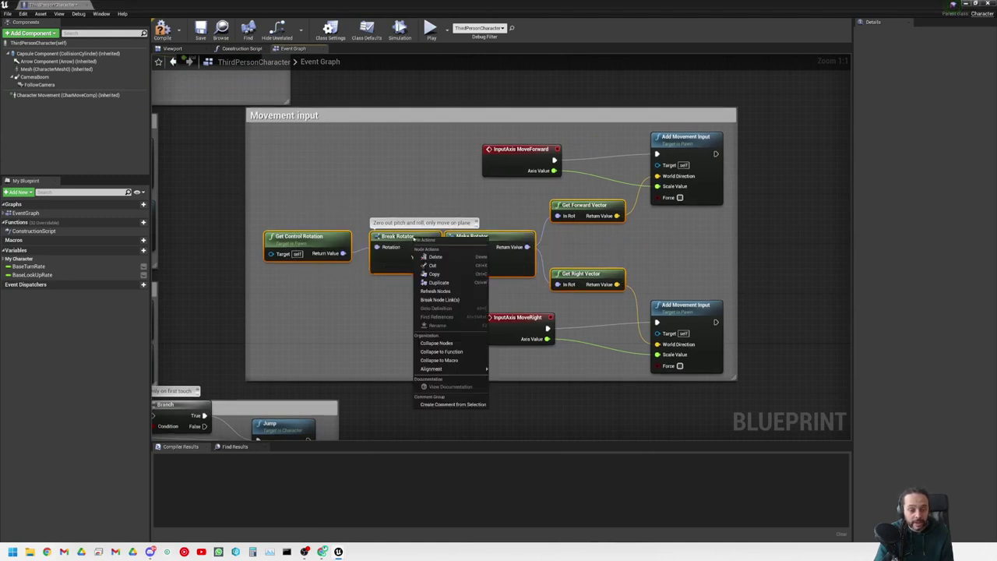
left_click(447, 343)
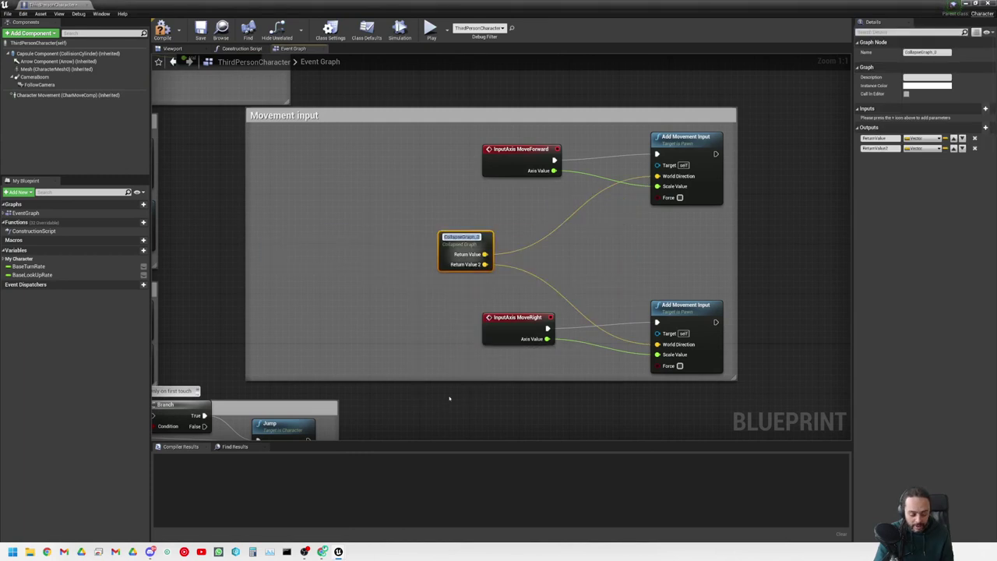
type("Nodes")
key("Return")
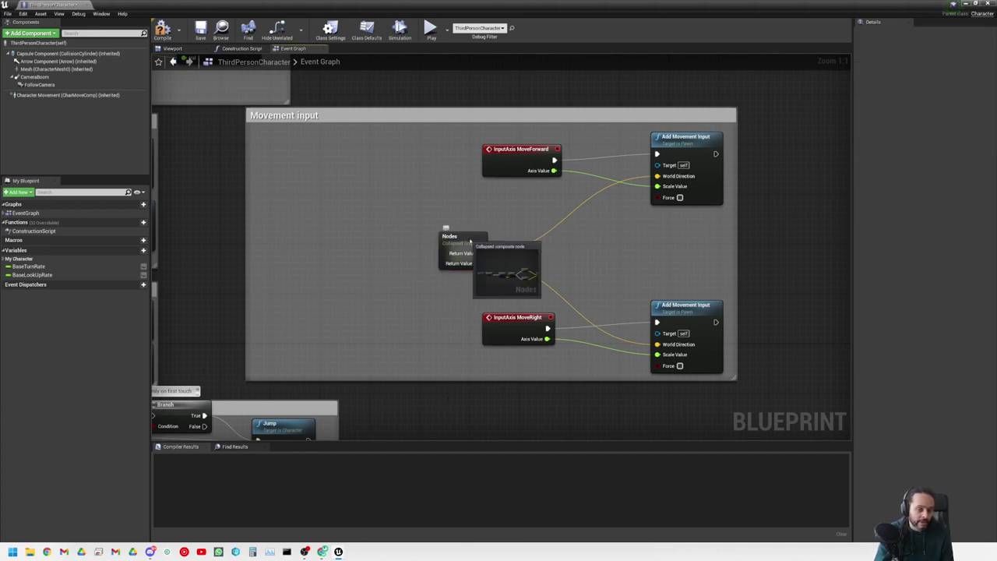
- Open the Nodes collapsed graph to inspect its contents, then close its tab
left_click(445, 298)
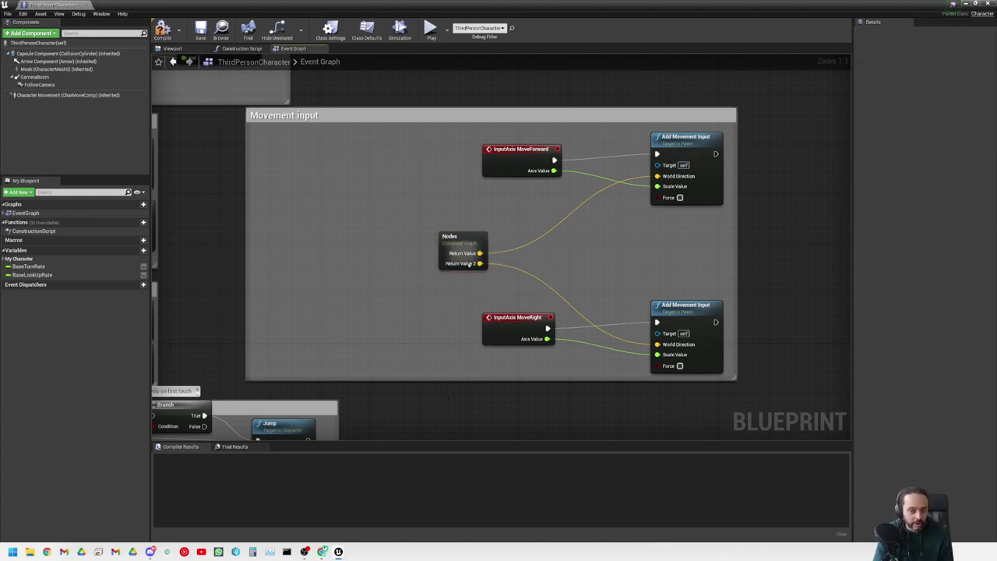
double_click(459, 238)
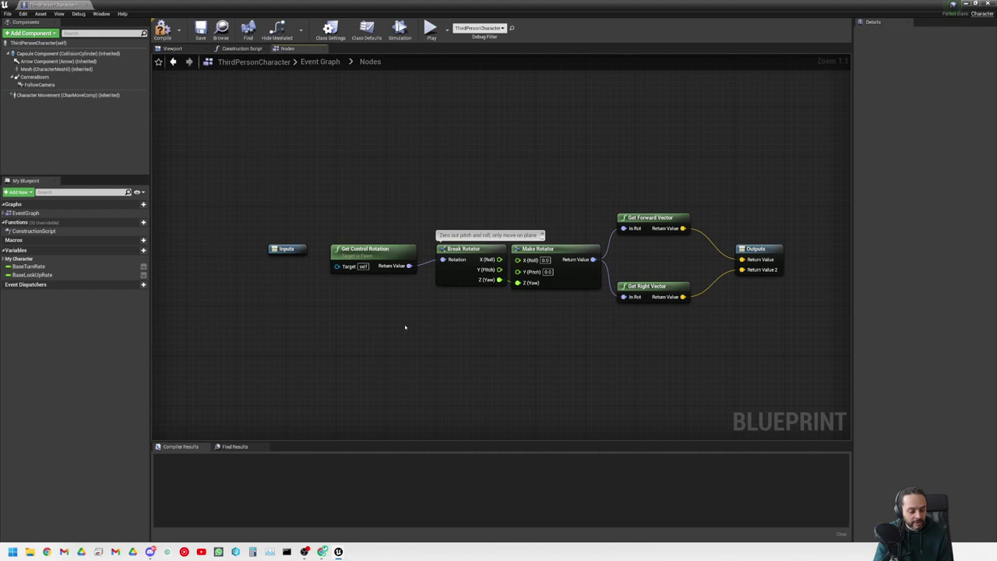
left_click(324, 50)
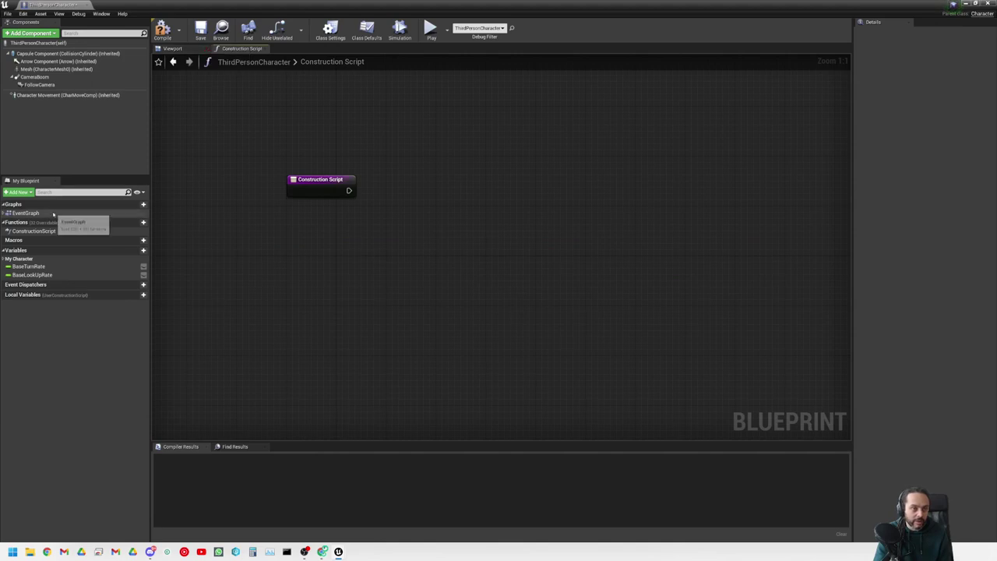
- Back in the Event Graph, expand Nodes into the rotator and Forward/Right vector nodes
double_click(53, 213)
scroll(473, 256, "up", 4)
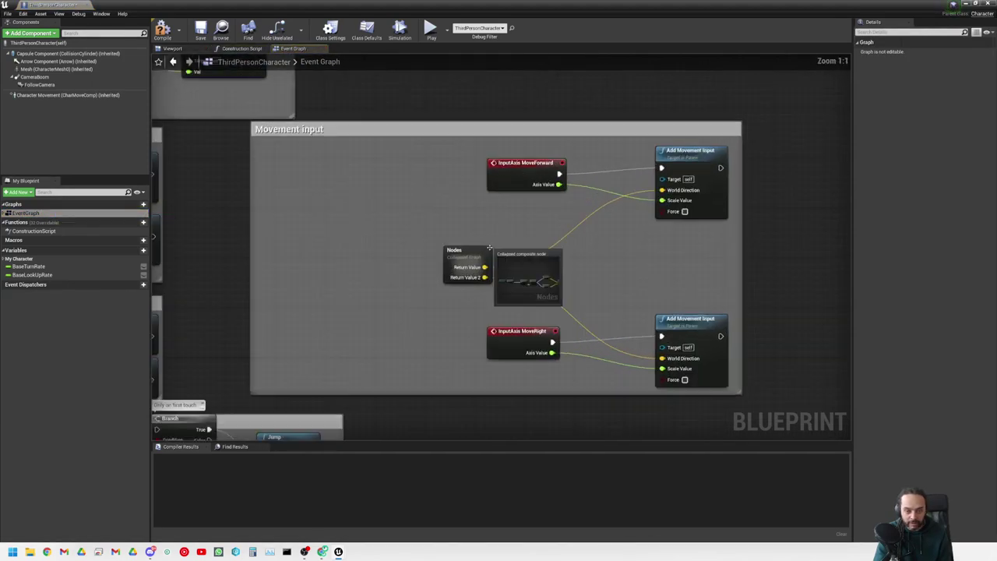
left_click(473, 257)
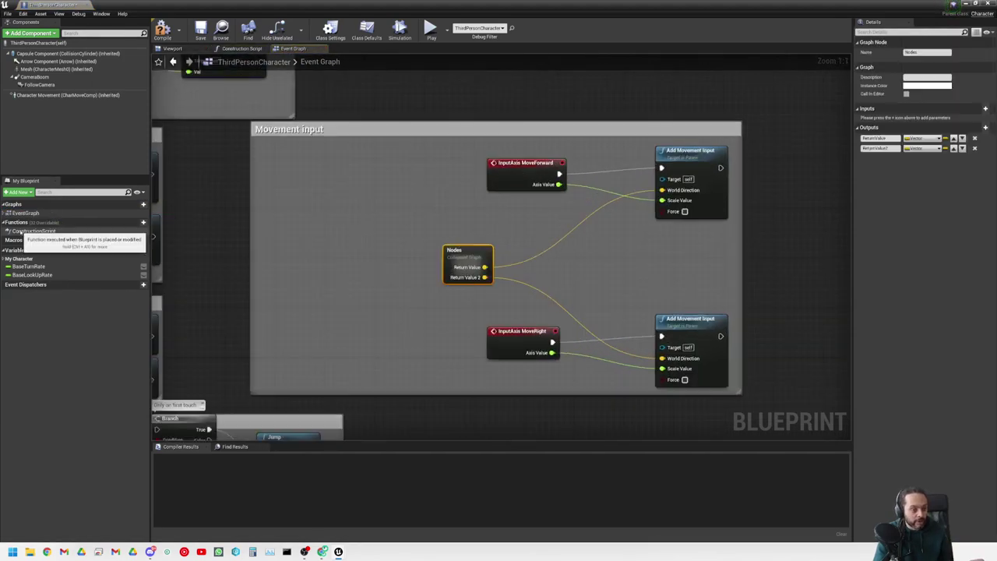
right_click(459, 257)
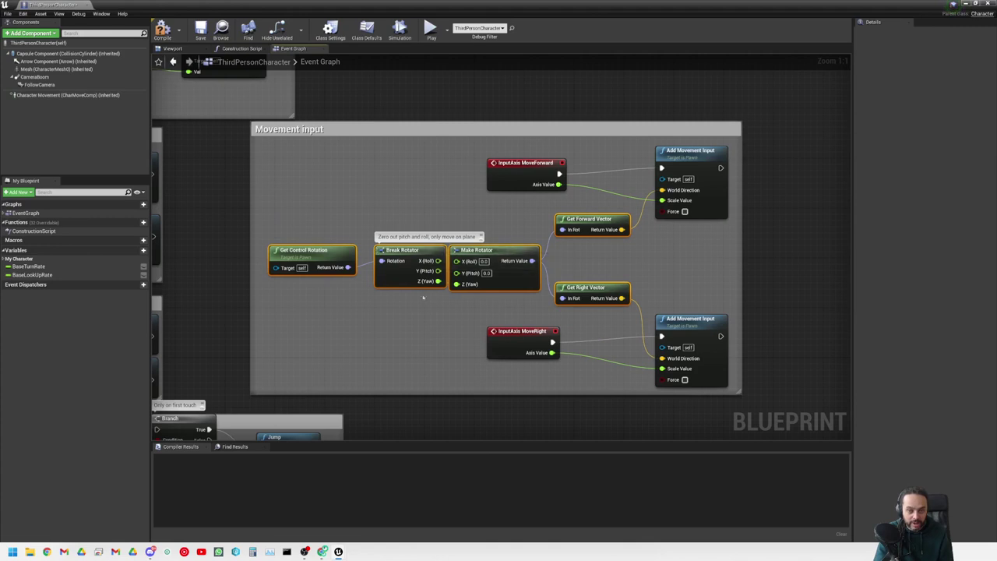
right_click(325, 254)
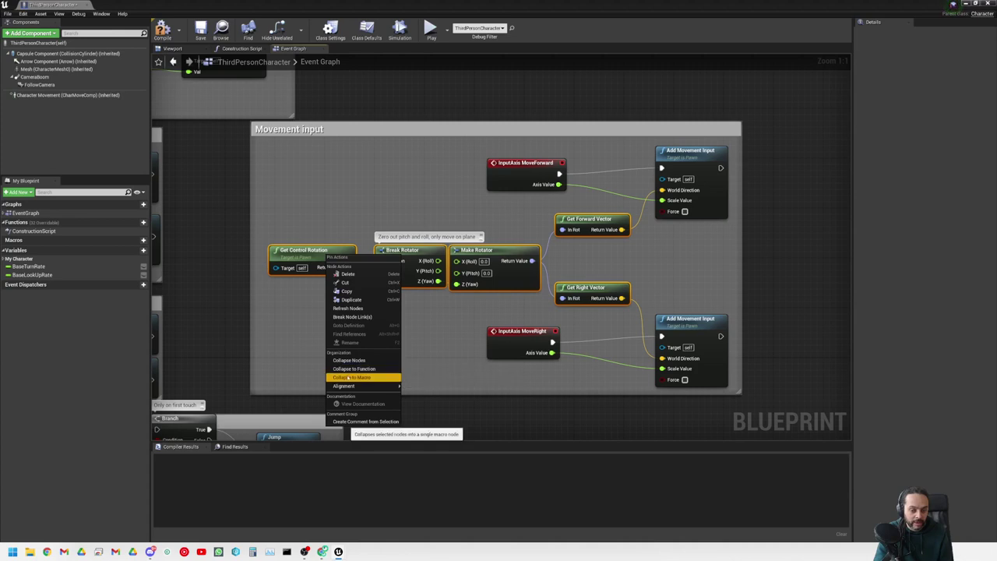
left_click(280, 332)
left_click(279, 329)
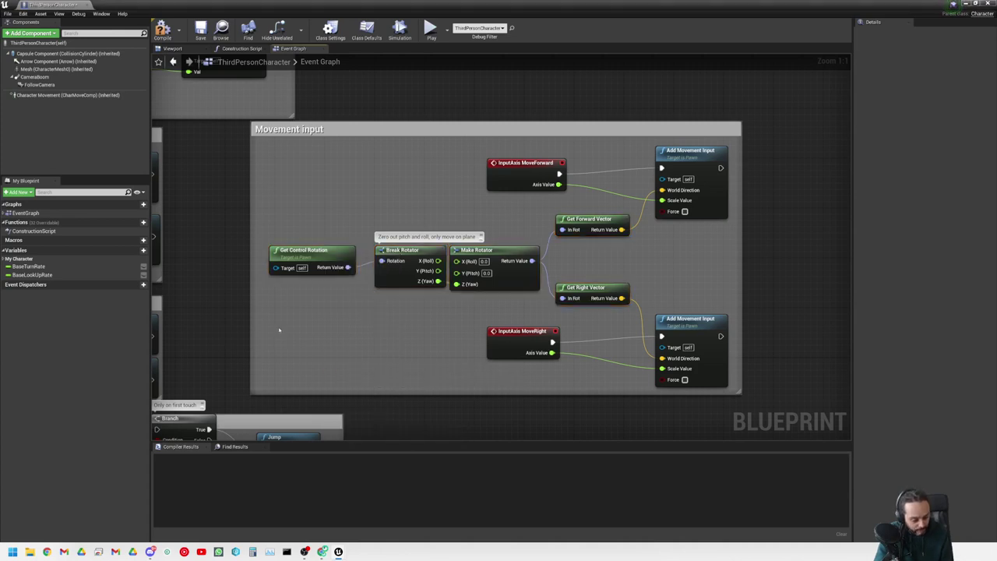
- Add a Base Turn Rate getter and a SET Base Turn Rate node beside Get Control Rotation
right_click_drag(279, 329, 532, 218)
left_click_drag(28, 266, 458, 219)
left_click(465, 220)
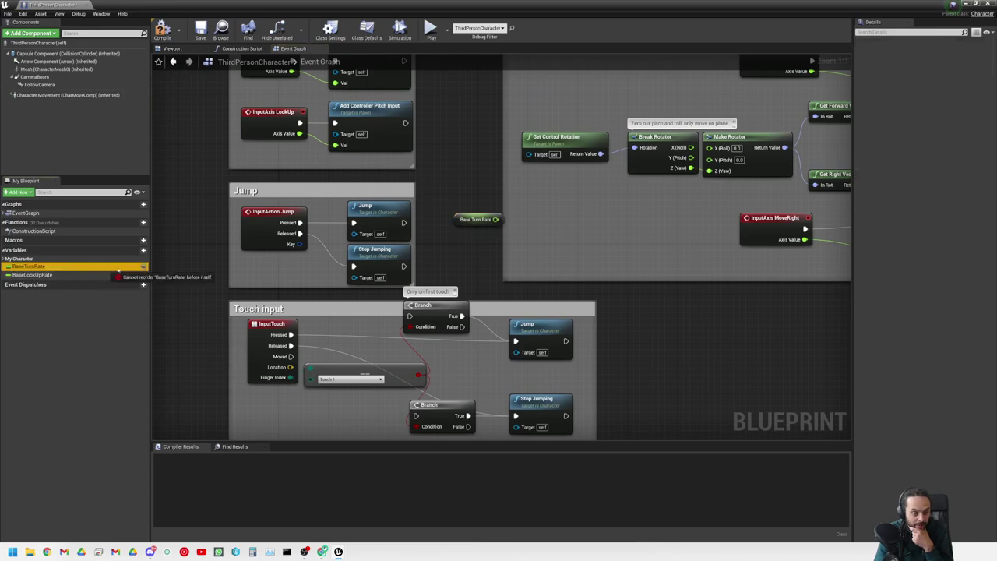
left_click_drag(28, 266, 640, 210, "alt")
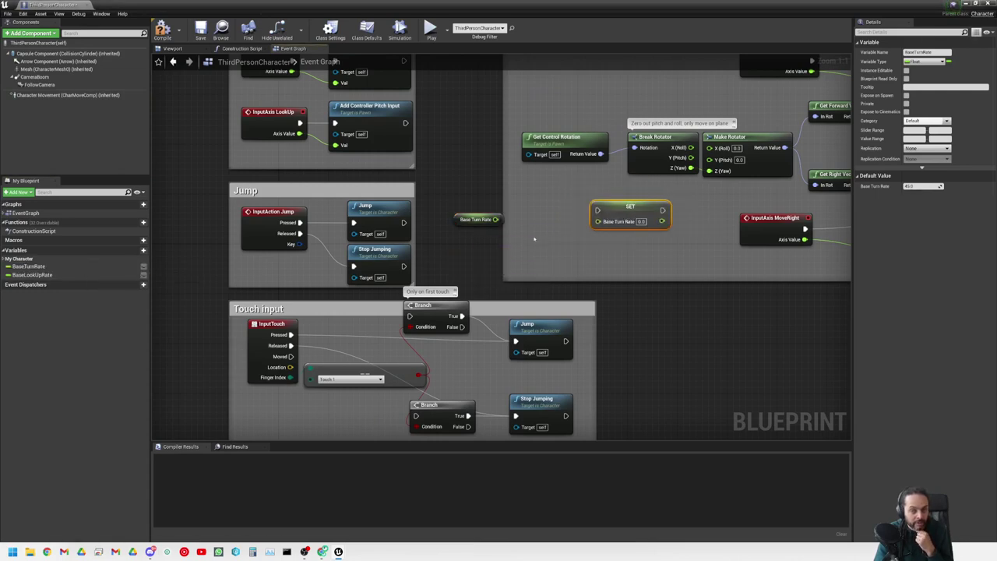
right_click_drag(486, 248, 428, 291)
left_click_drag(399, 264, 460, 299)
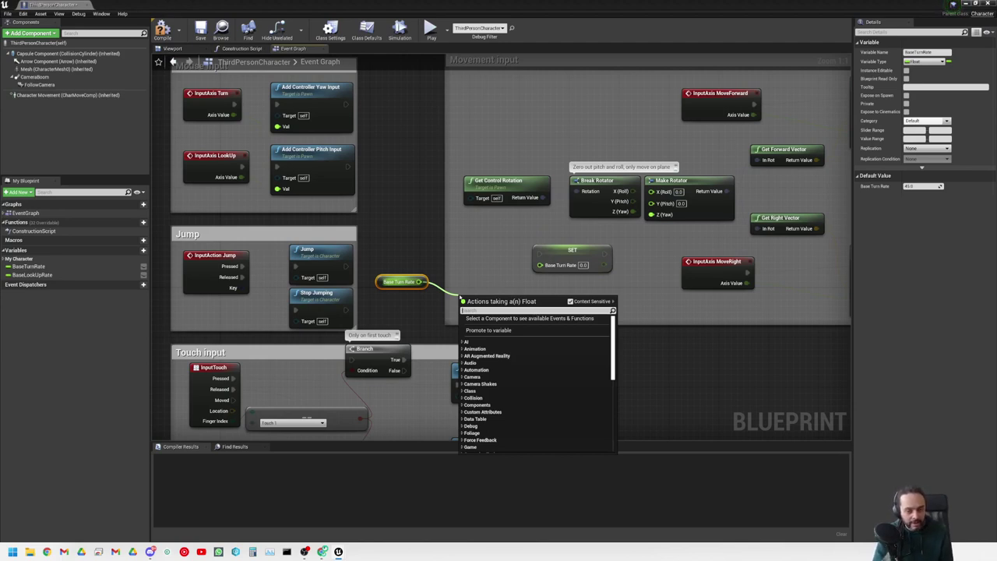
- Add a float + float node with value 100 and wire it into SET Base Turn Rate
type("+")
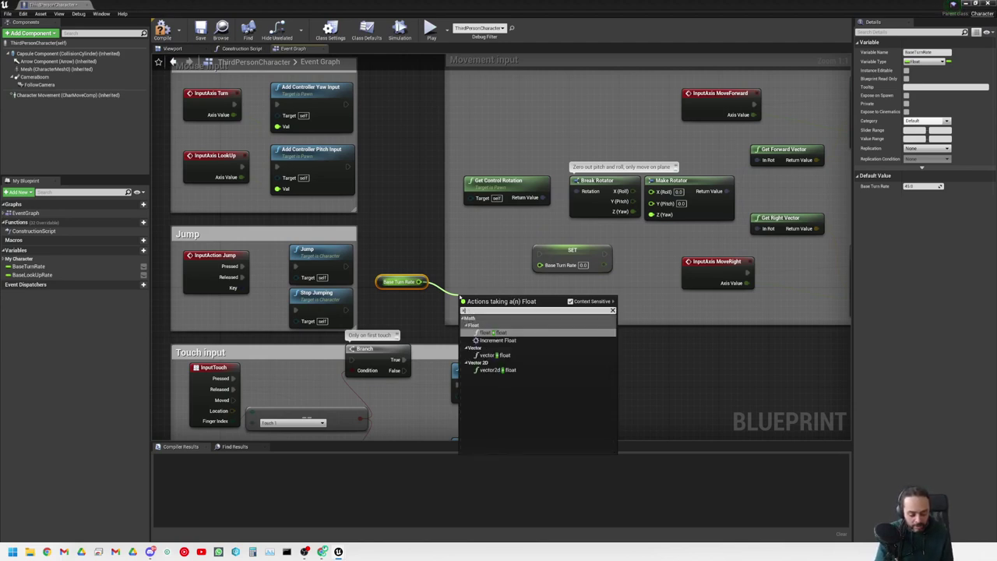
left_click(506, 332)
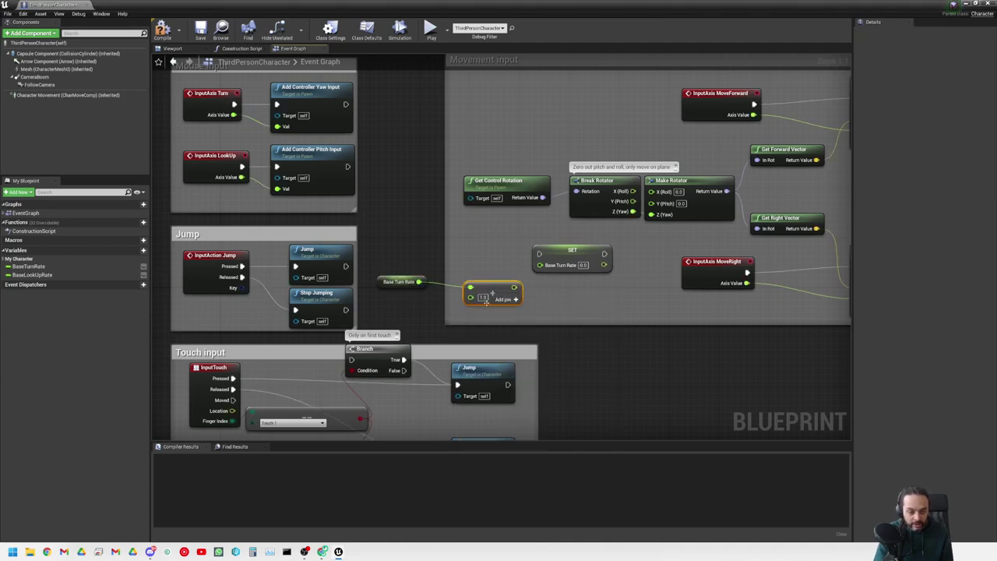
left_click(482, 297)
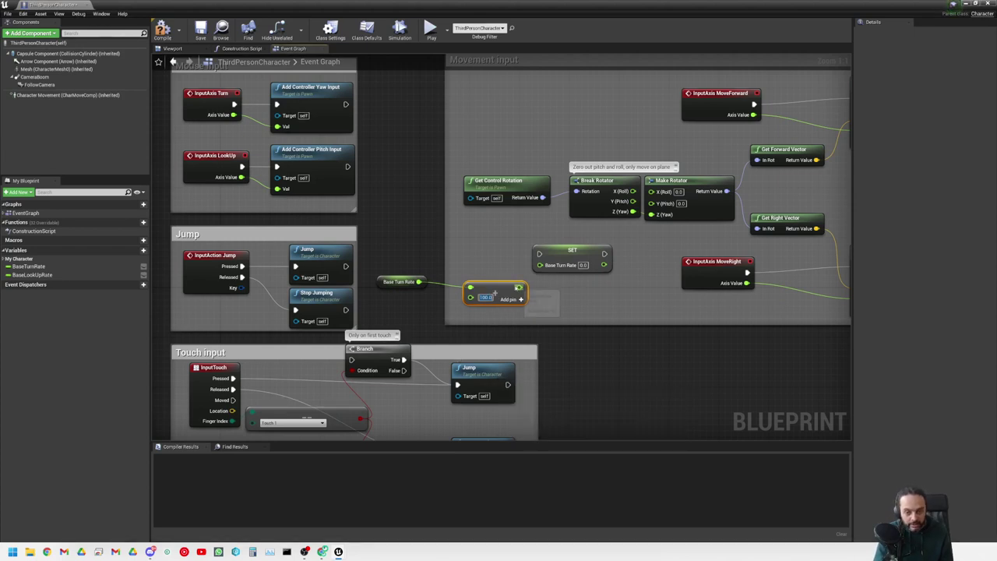
left_click_drag(519, 287, 585, 246)
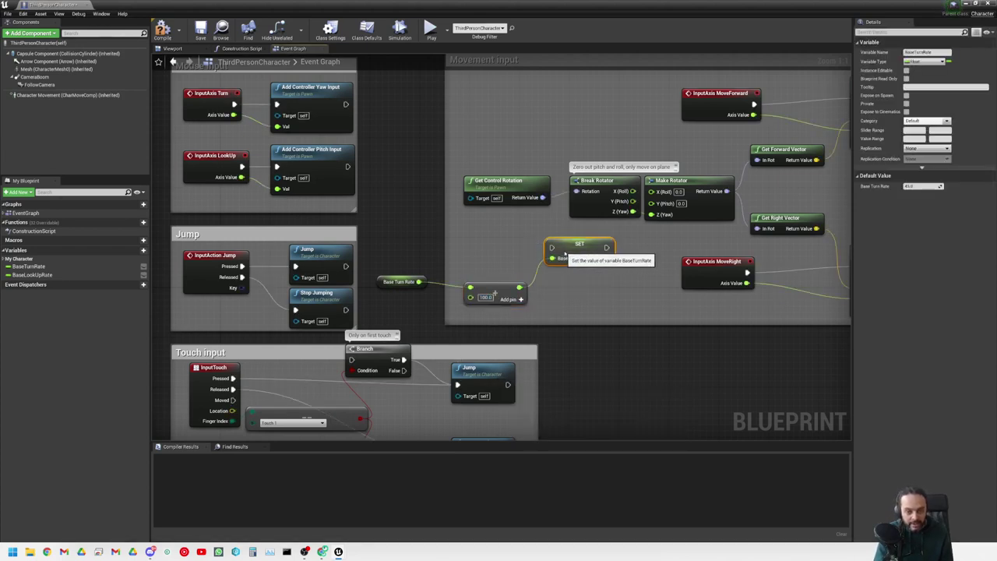
left_click(569, 294)
right_click_drag(568, 294, 497, 319)
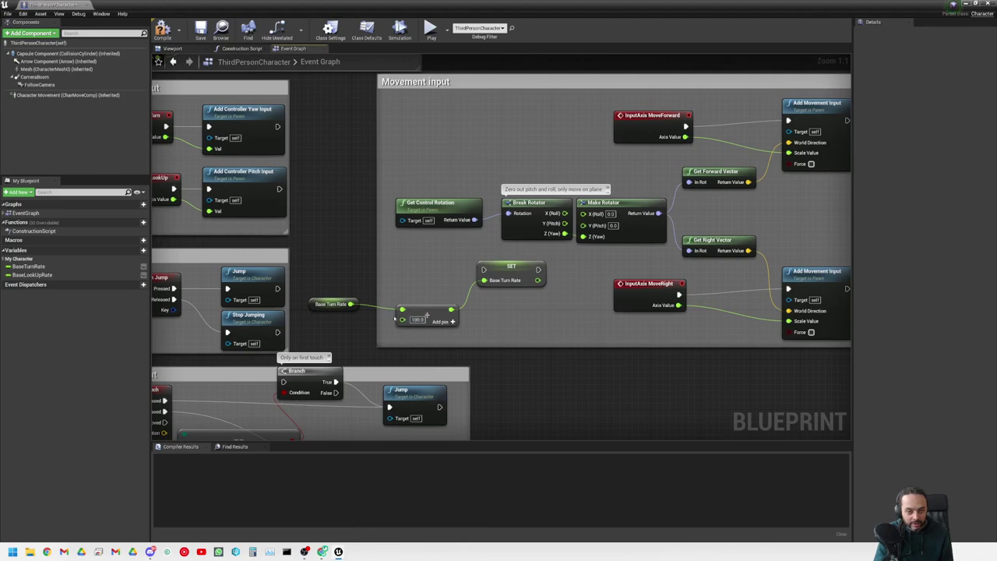
left_click_drag(483, 269, 363, 272)
left_click(357, 289)
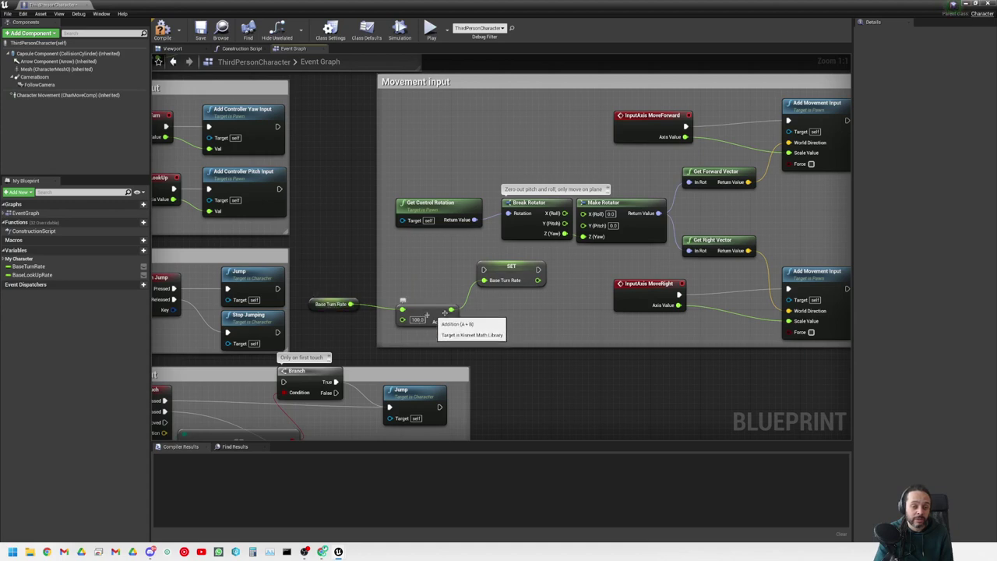
- Delete the Base Turn Rate getter, addition and SET nodes together
left_click(505, 271)
left_click(424, 314, "shift")
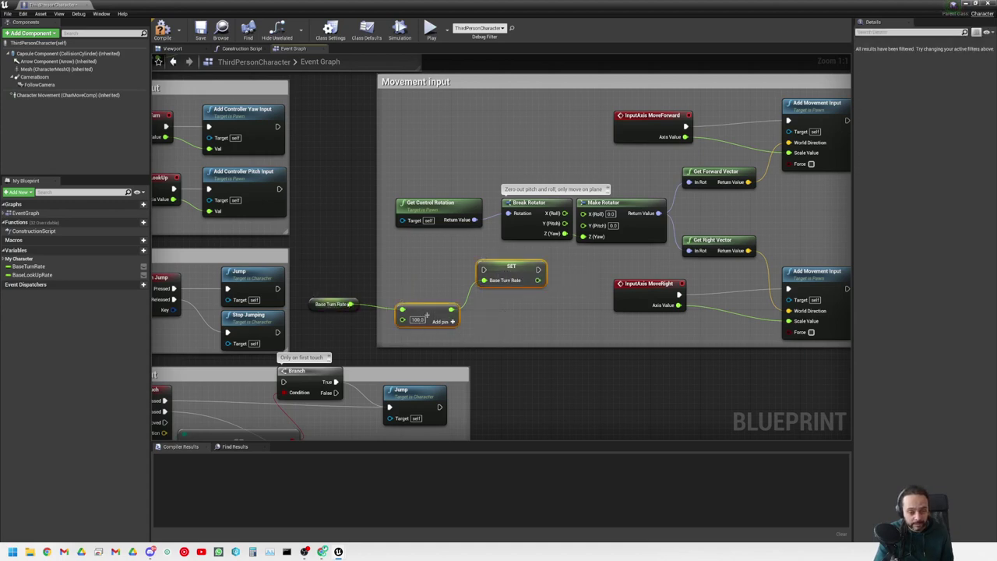
left_click(343, 304, "shift")
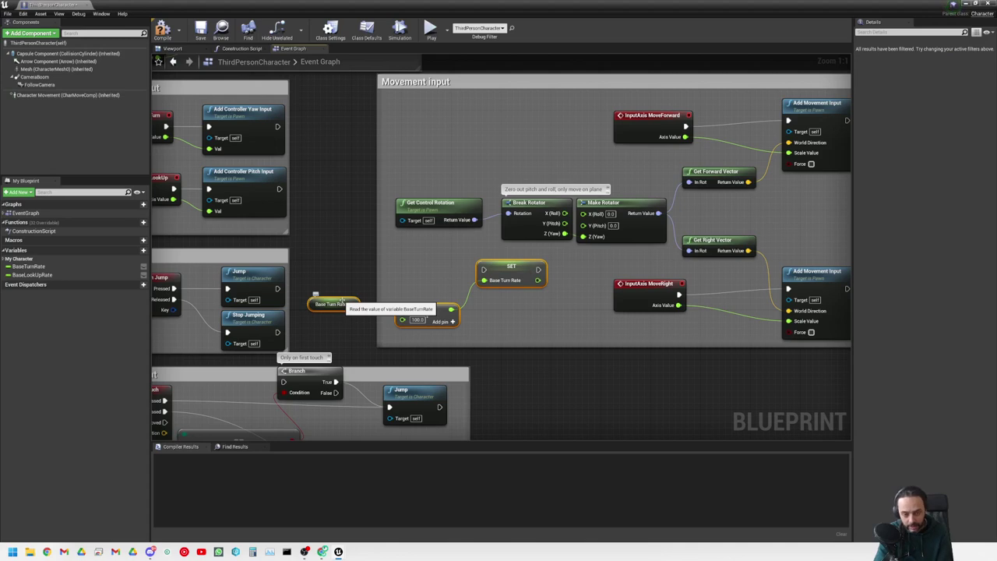
key("Delete")
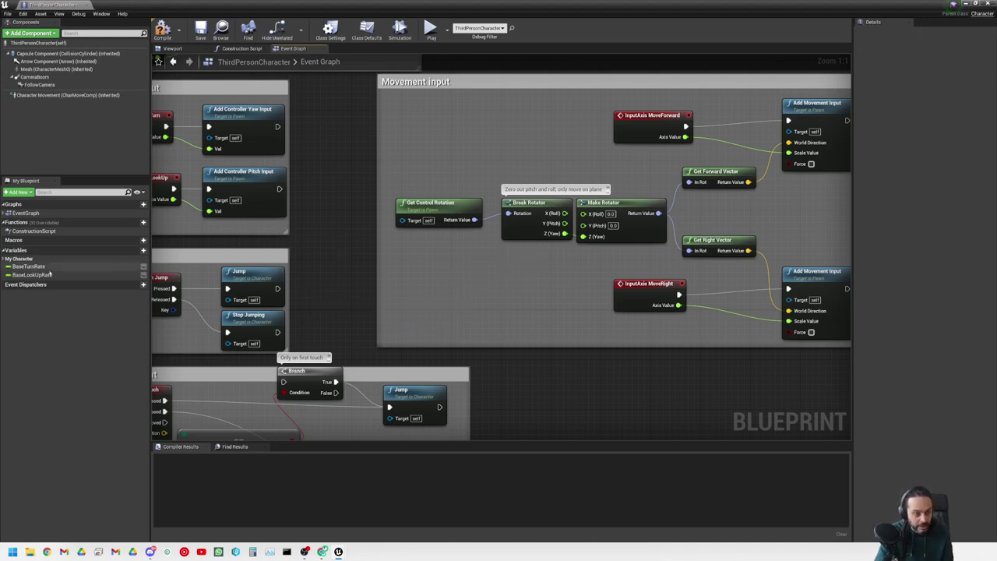
- Create two new Boolean variables, NewVar_0 and NewVar_1, in My Blueprint
left_click(133, 249)
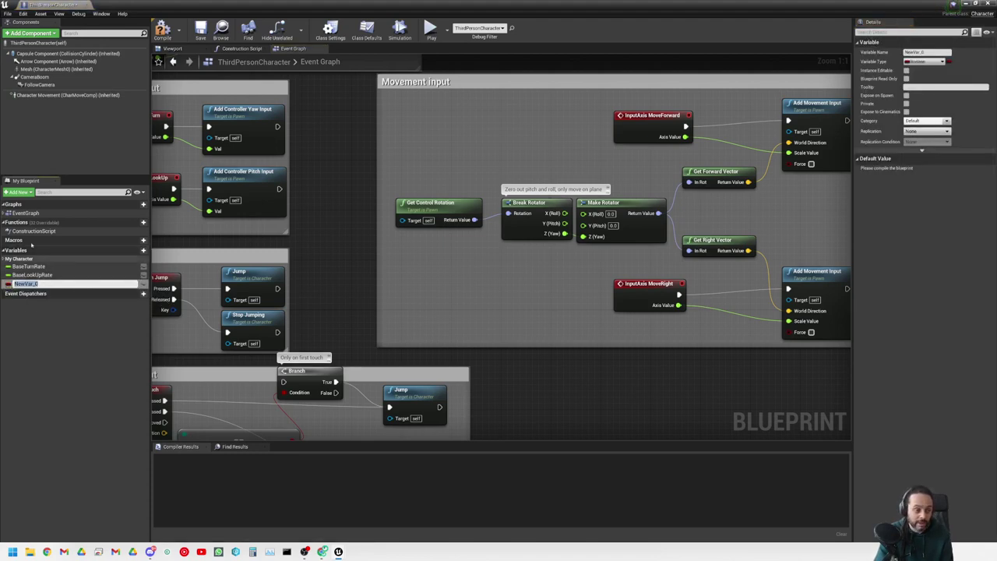
left_click(17, 192)
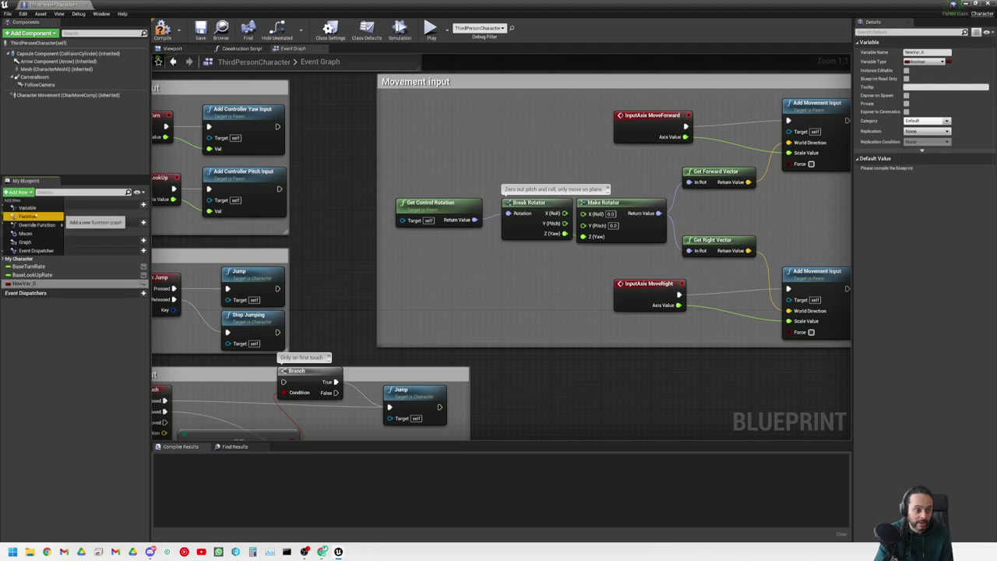
left_click(32, 209)
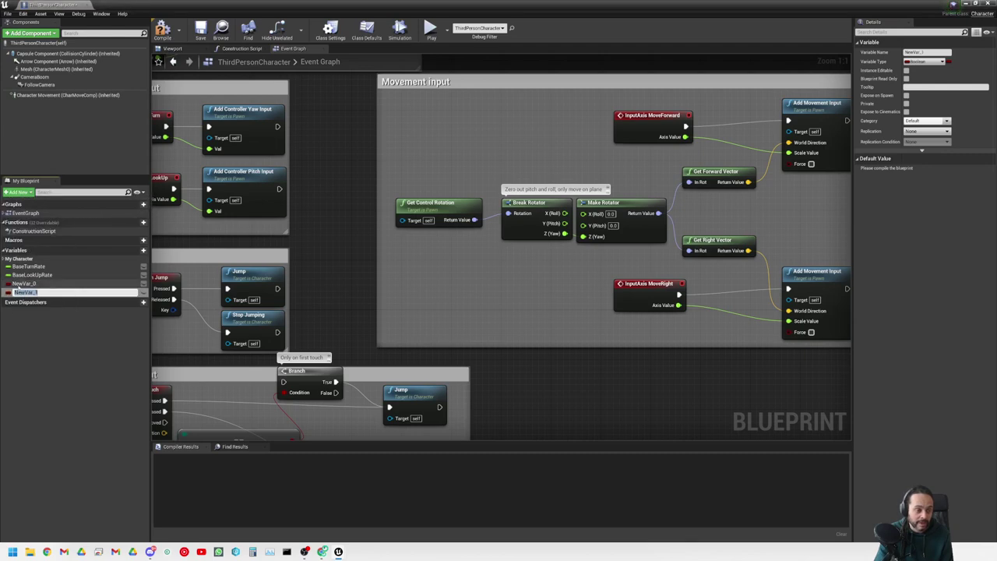
key("Return")
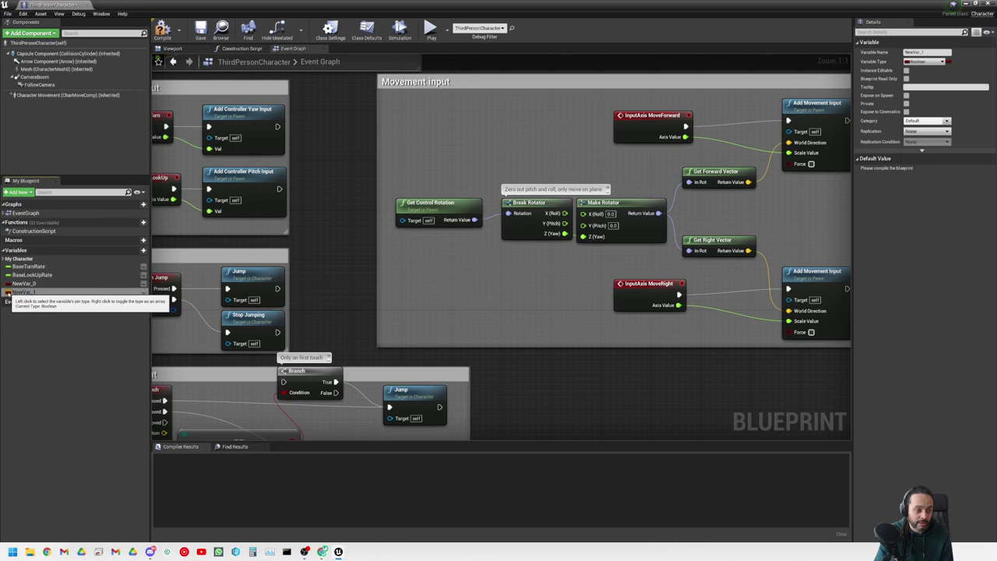
- Browse NewVar_1's variable type list, including Object Types, without changing the type
left_click(9, 293)
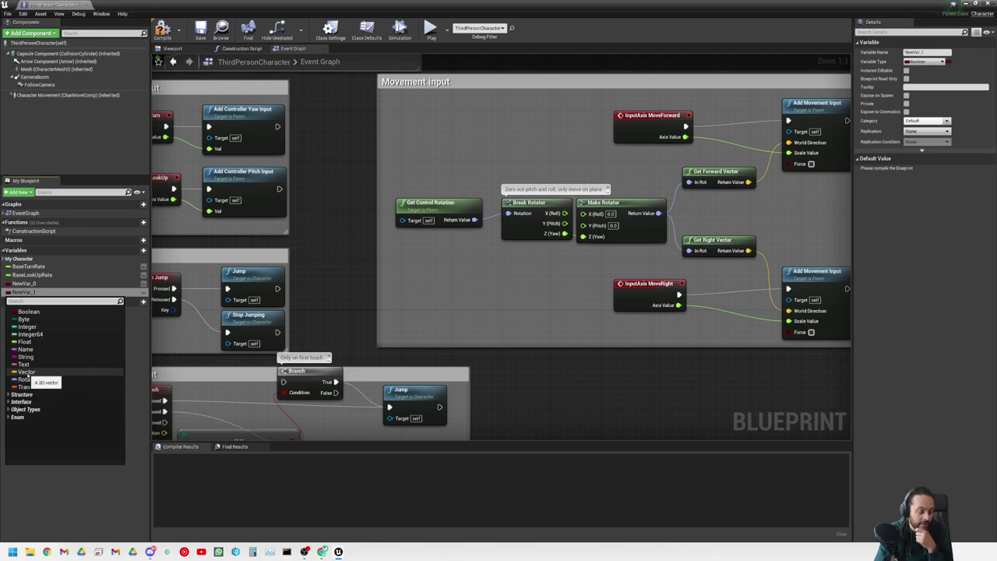
left_click(8, 410)
scroll(62, 389, "down", 2)
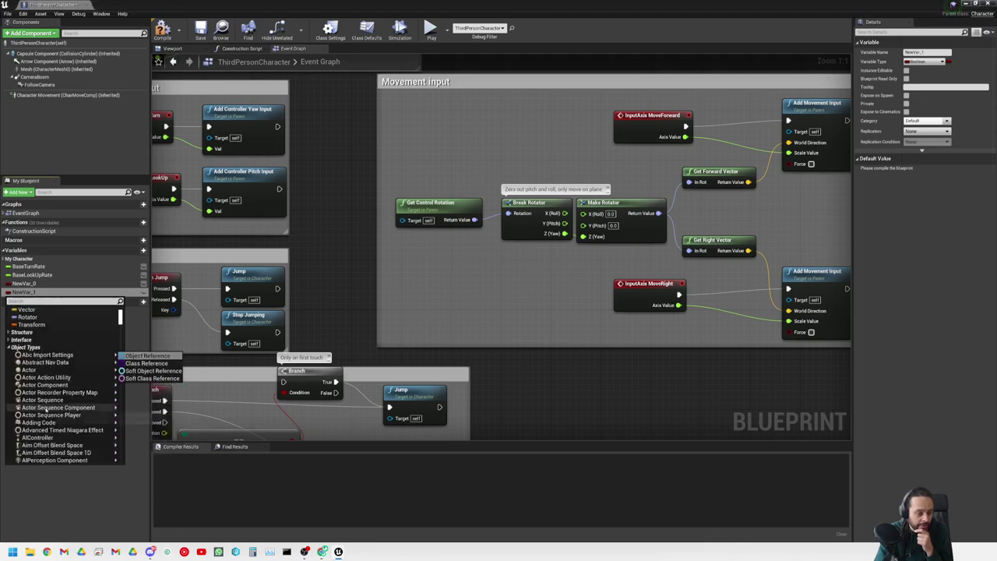
left_click(10, 347)
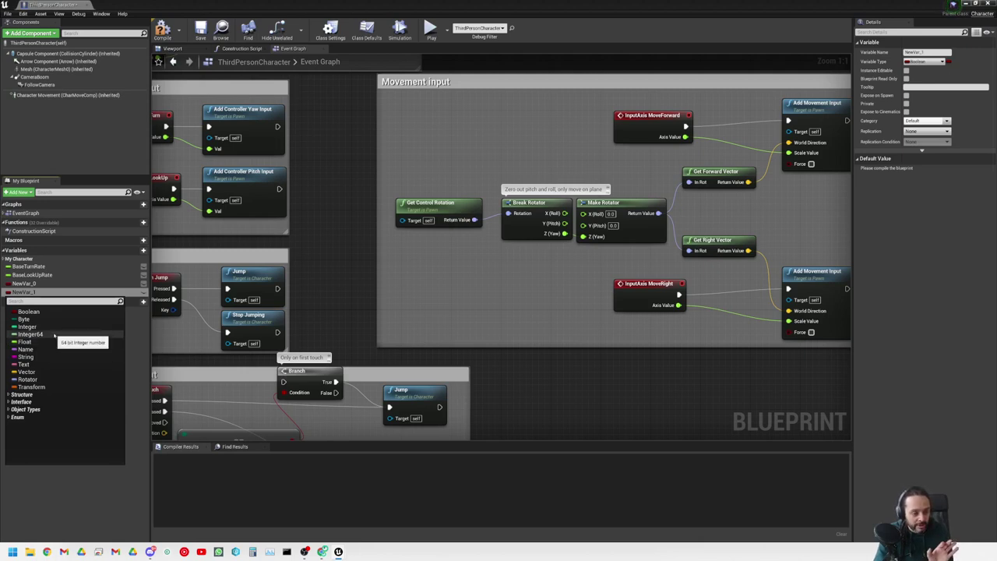
left_click(340, 294)
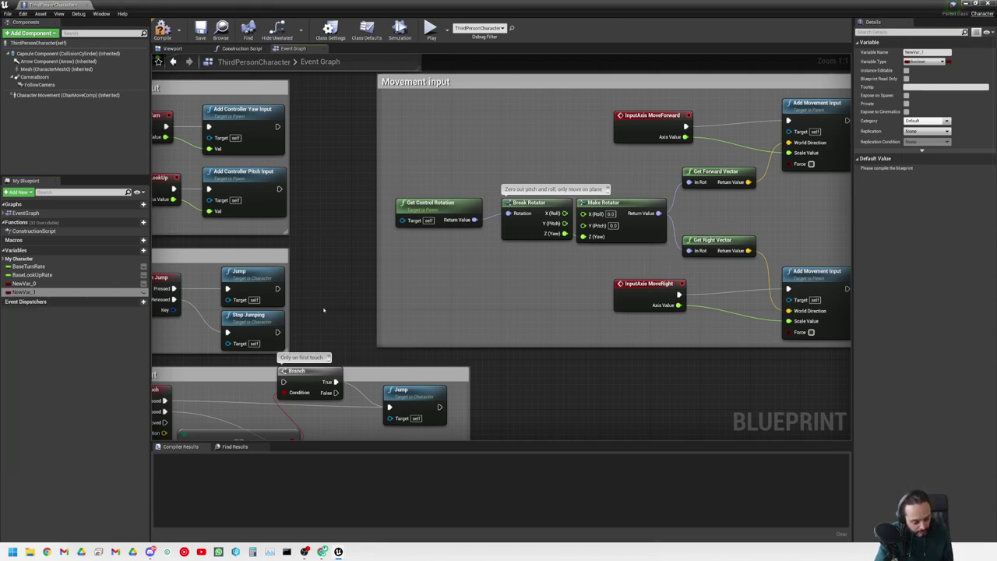
left_click(925, 62)
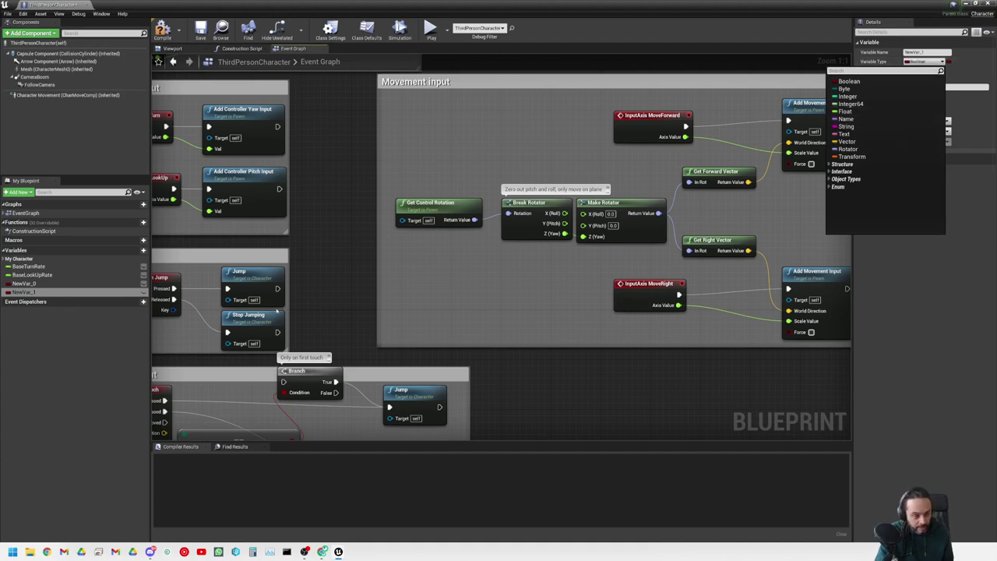
left_click(276, 309)
- Add a Print String node to the right of the VR reset section
right_click_drag(530, 310, 401, 339)
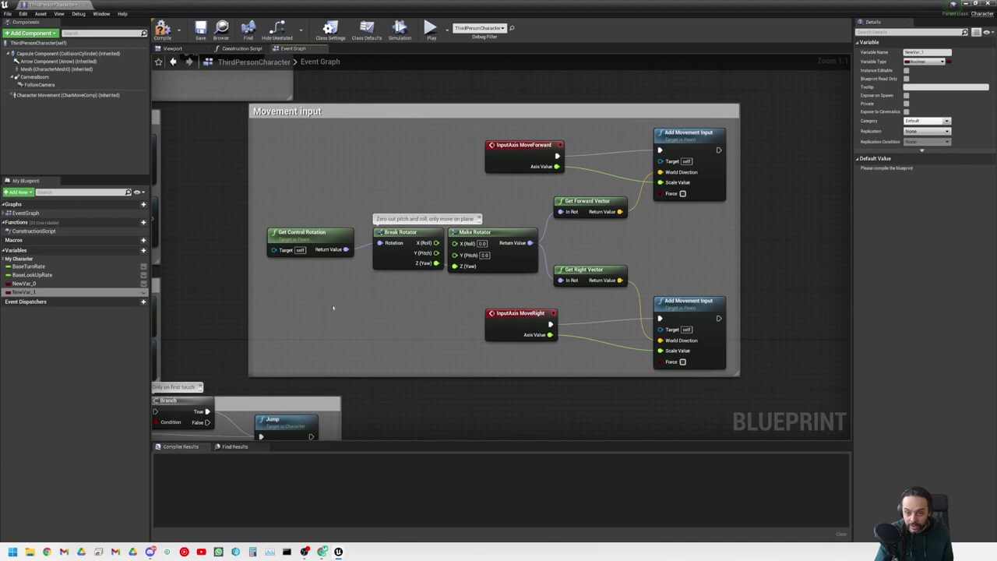
right_click_drag(332, 308, 443, 348)
right_click_drag(436, 156, 496, 254)
right_click_drag(532, 174, 536, 263)
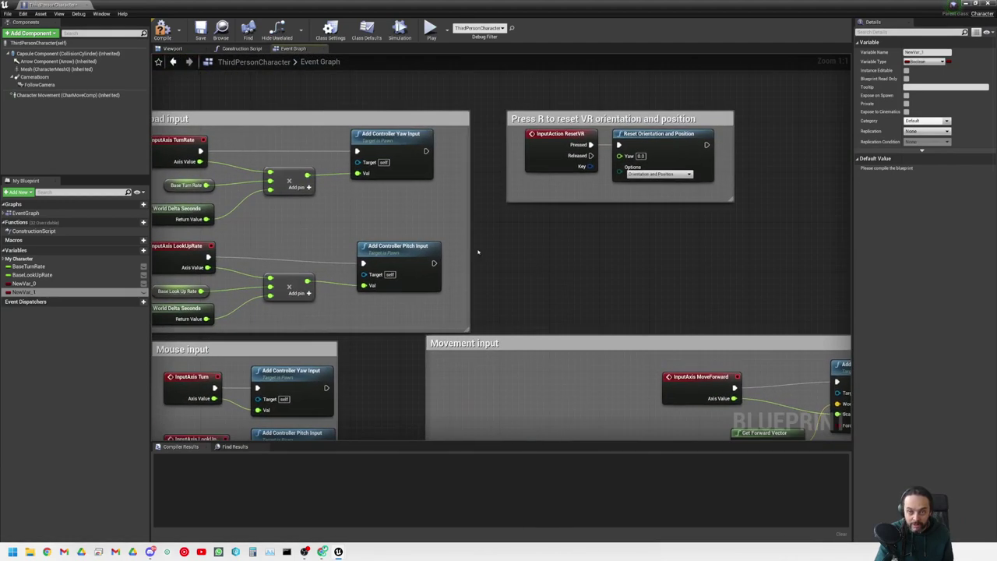
right_click_drag(478, 252, 432, 255)
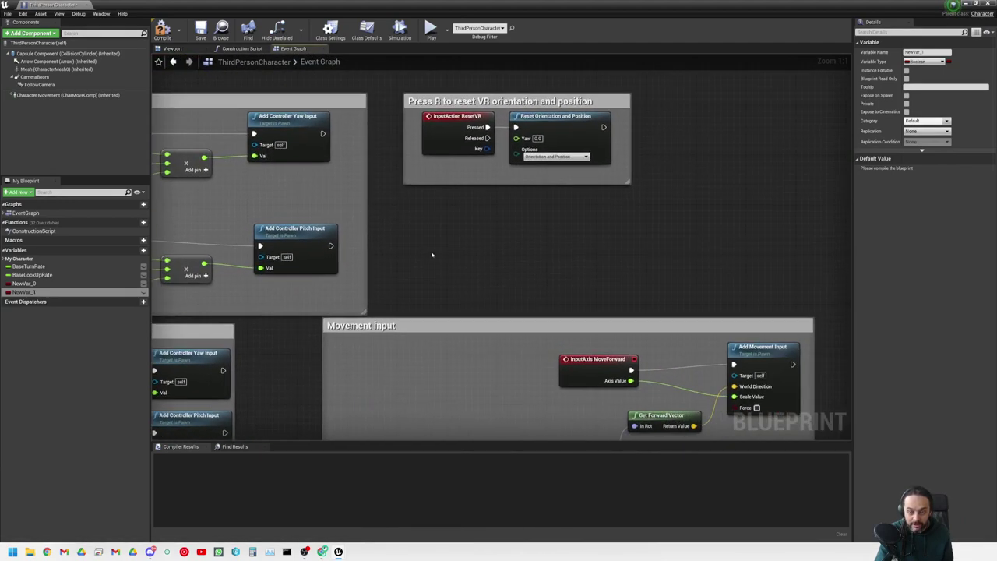
right_click(472, 235)
type("print string")
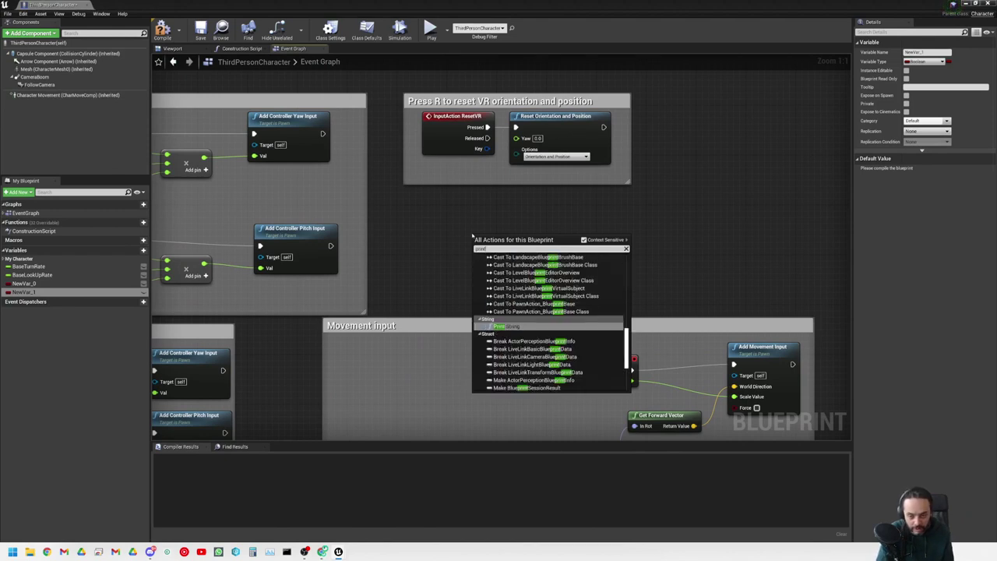
key("Return")
left_click_drag(477, 238, 715, 192)
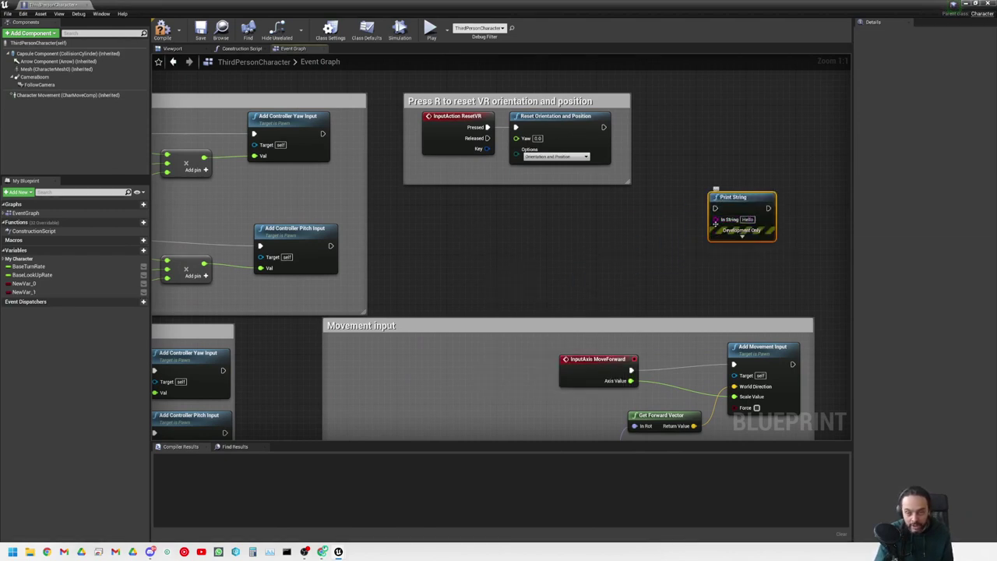
left_click(563, 271)
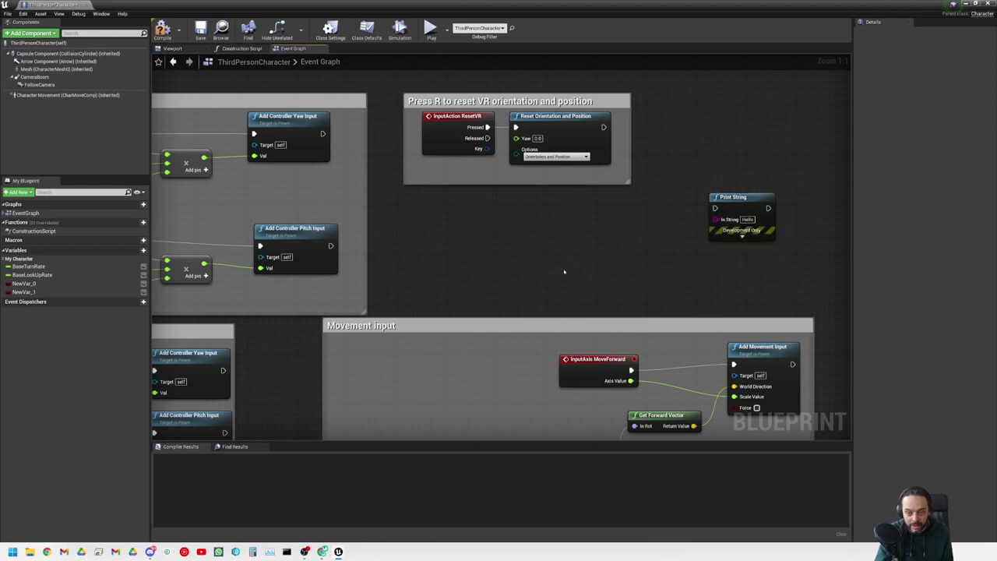
- Add Get Player Character and wire its Return Value into a new Get Display Name node
right_click(507, 273)
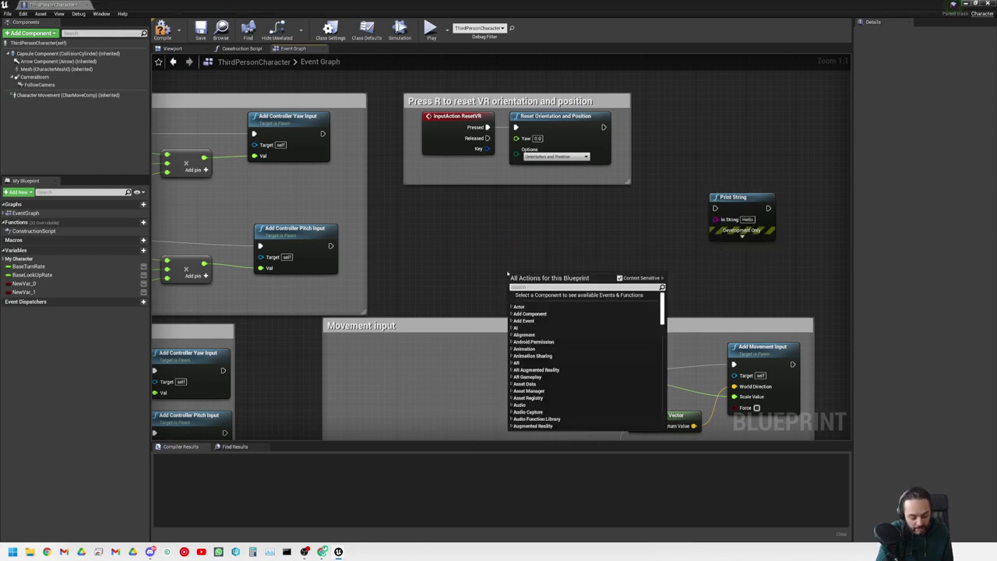
type("get playe")
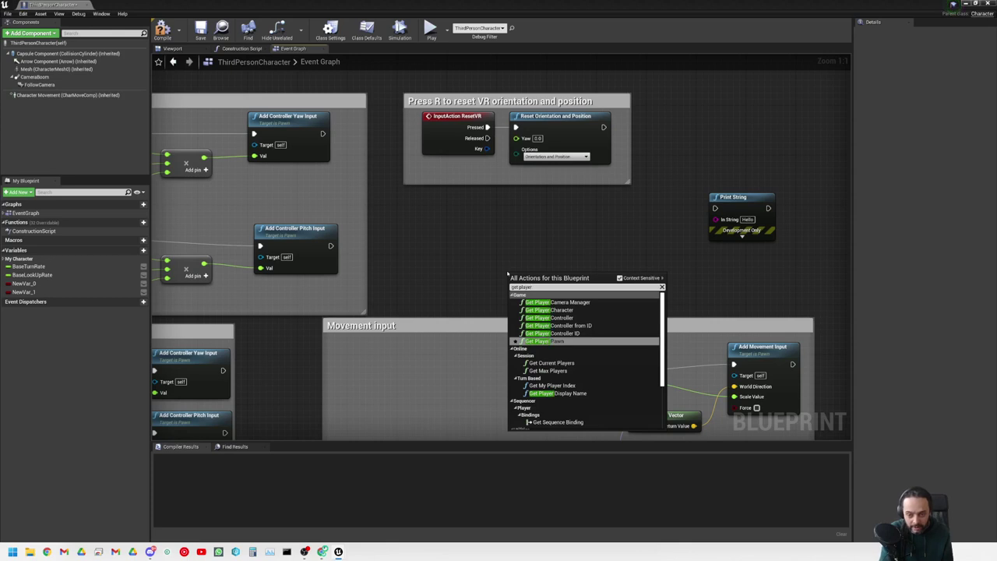
type("r")
key("Up")
key("Up")
key("Up")
key("Up")
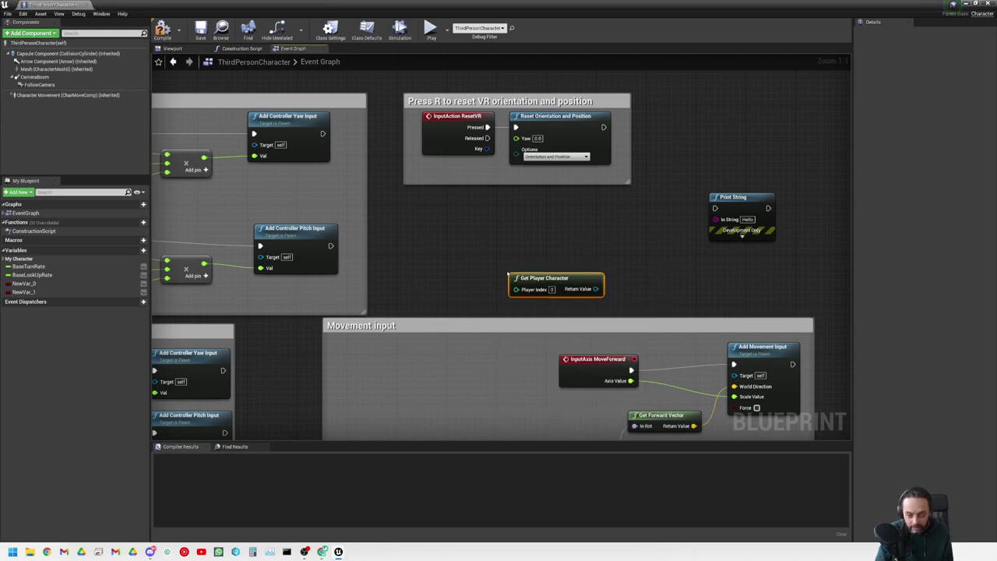
key("Return")
left_click_drag(595, 289, 717, 222)
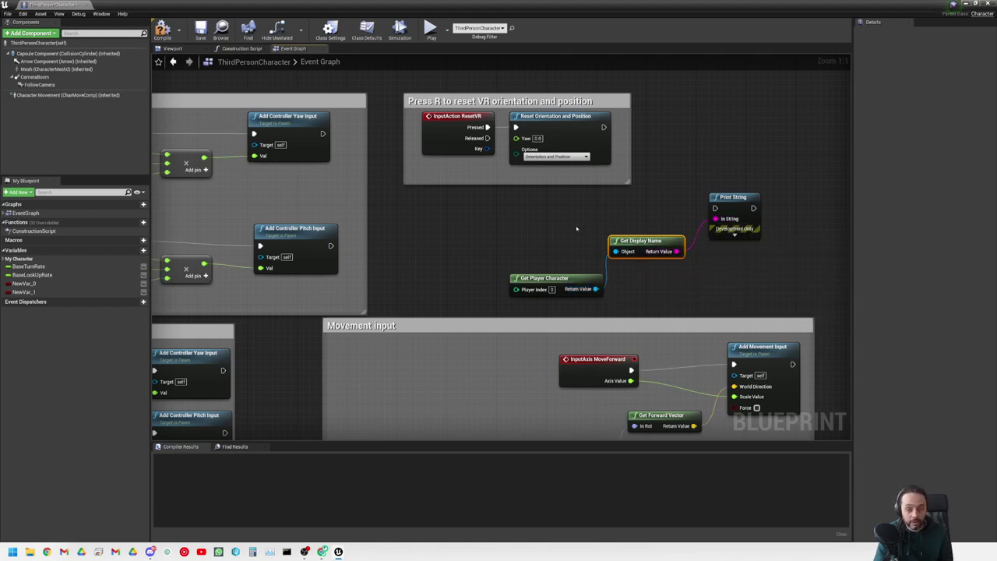
left_click_drag(549, 231, 537, 250)
right_click_drag(653, 293, 610, 277)
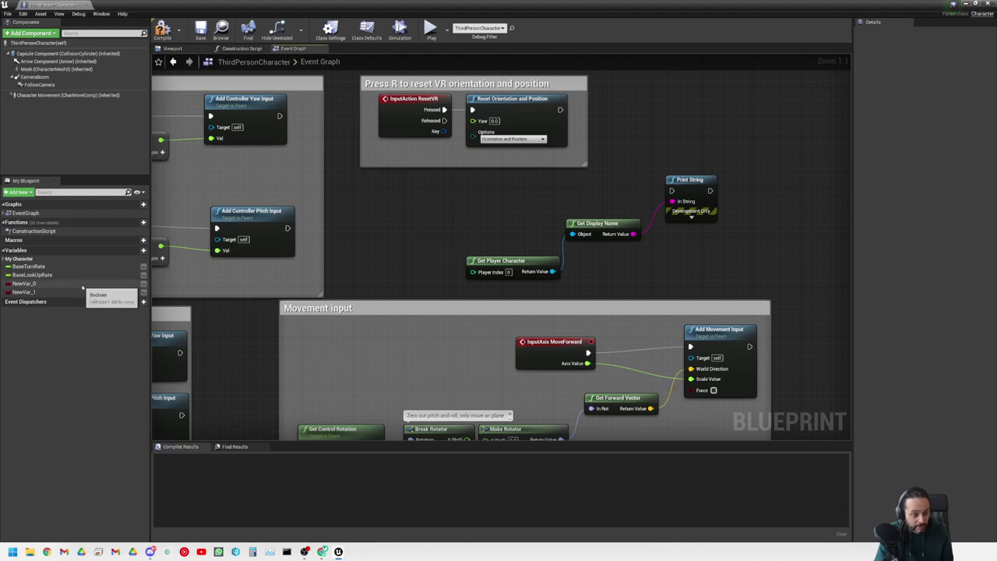
- Make BaseTurnRate public, compile, and show the ThirdPersonCharacter actor's level details
left_click(144, 266)
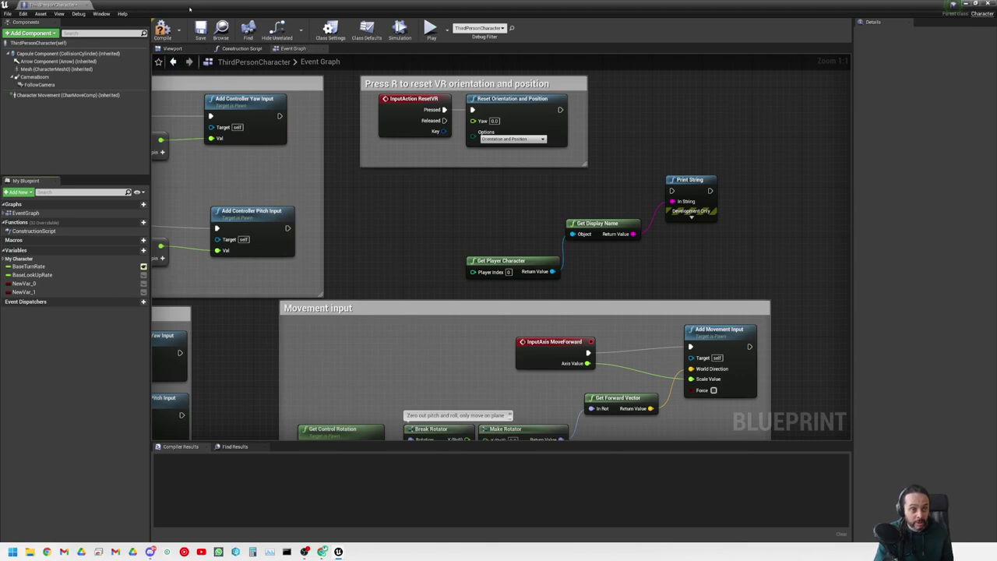
left_click_drag(190, 8, 201, 39)
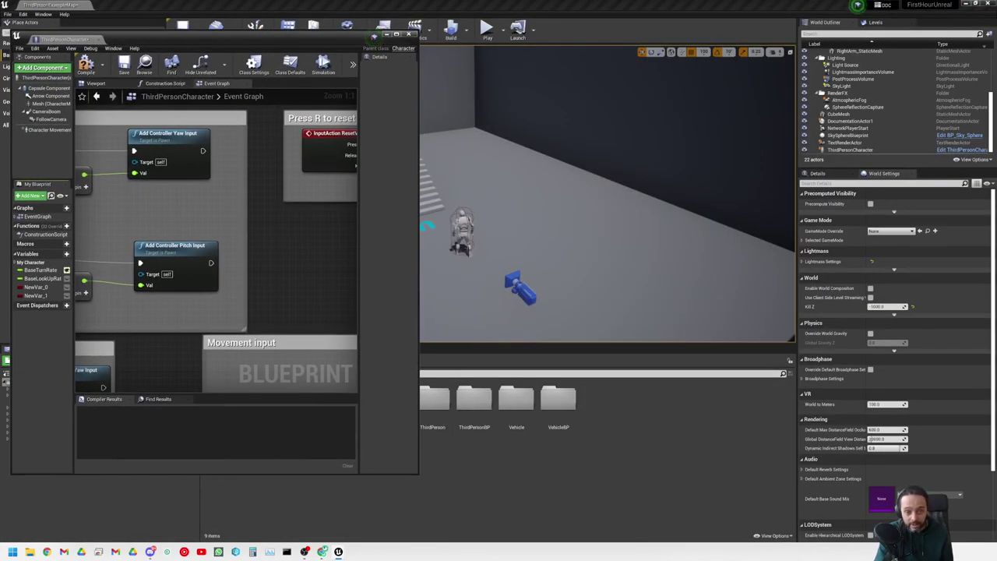
left_click(849, 150)
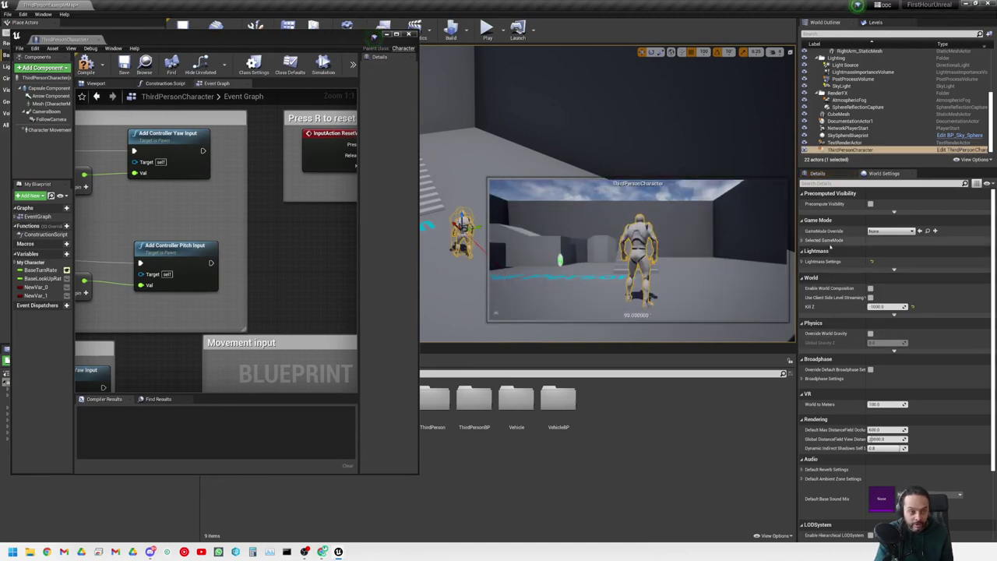
left_click(86, 68)
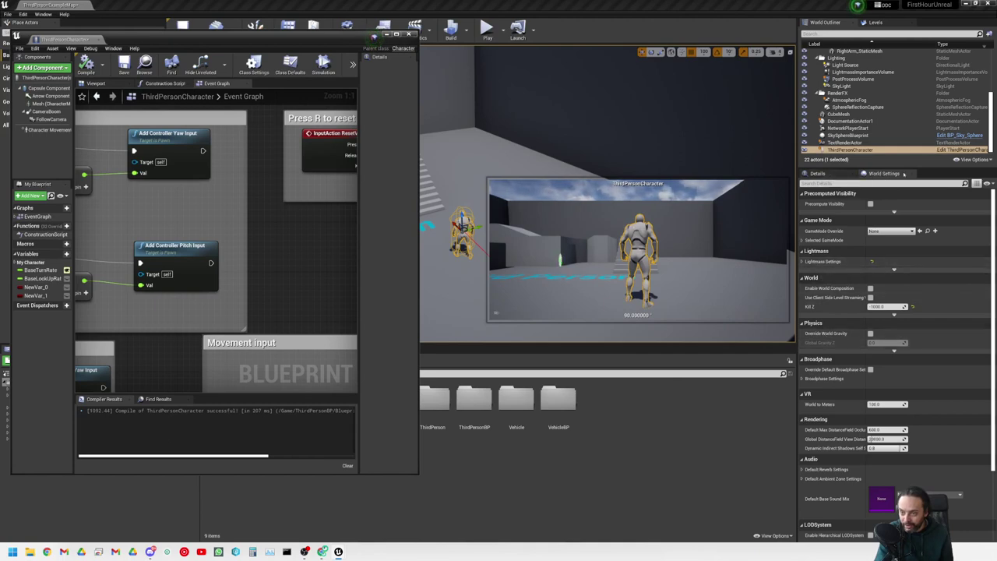
left_click(817, 173)
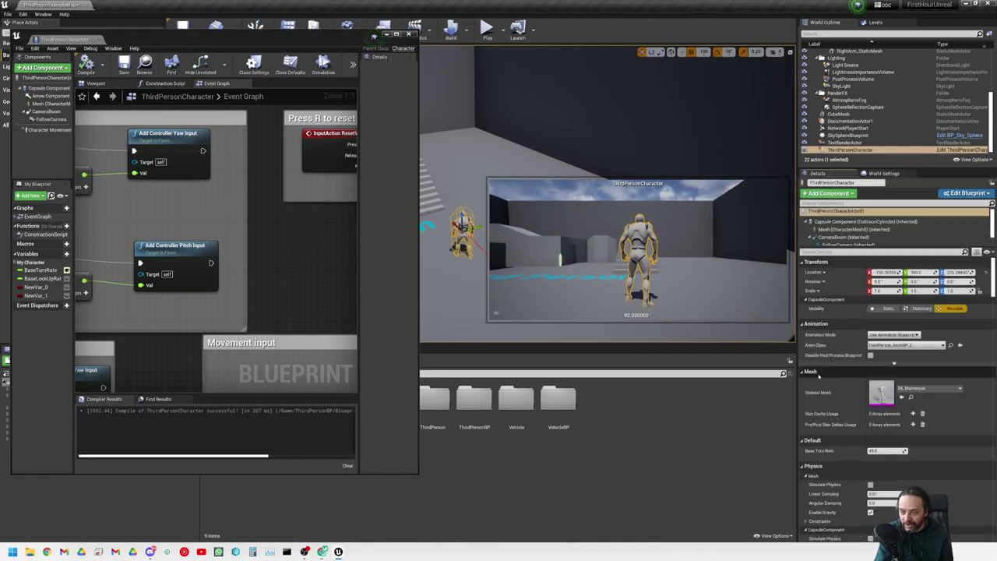
- Check BaseLookUpRate at 45.0, recompile the Blueprint, and maximize the Blueprint editor
scroll(818, 374, "down", 1)
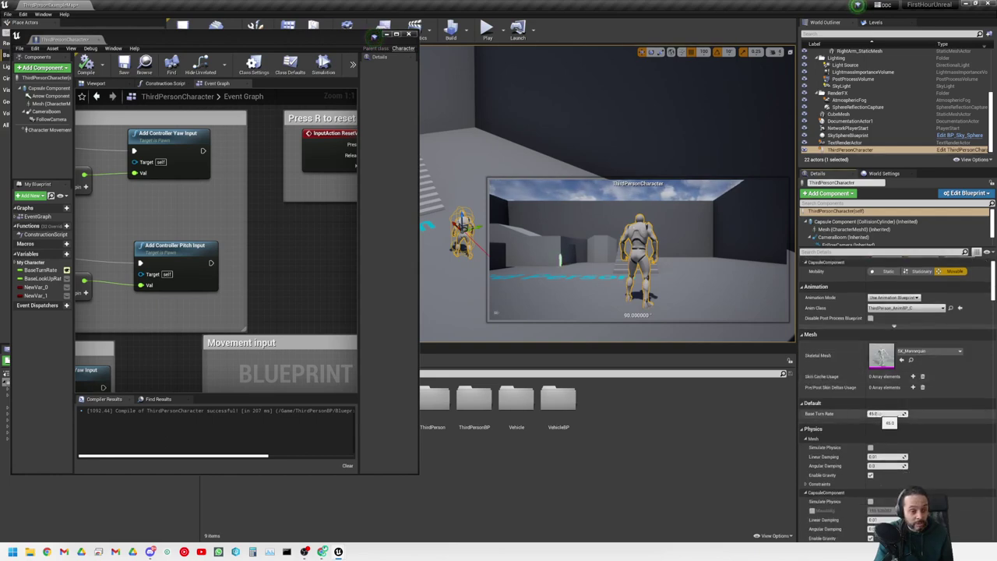
left_click(43, 278)
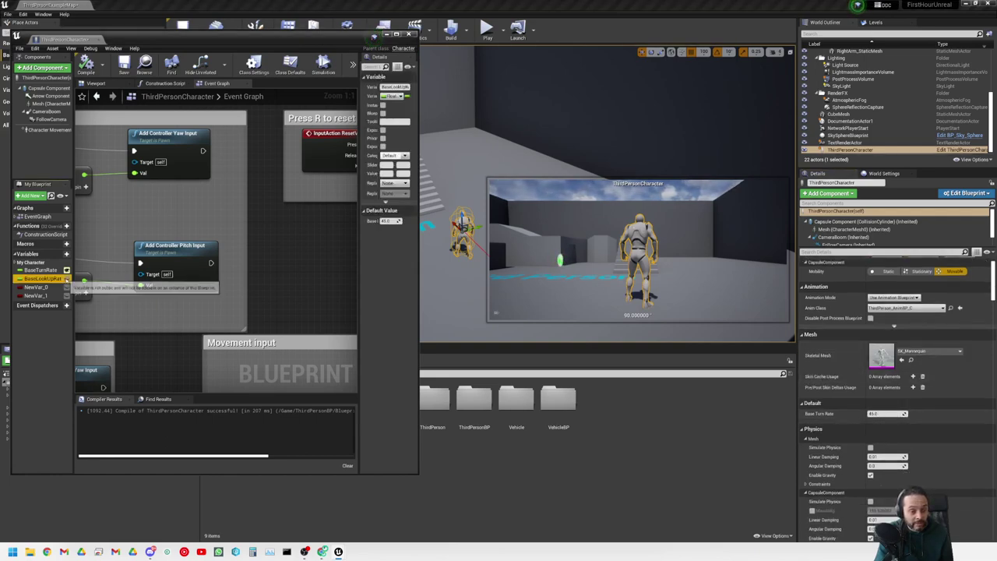
left_click(85, 65)
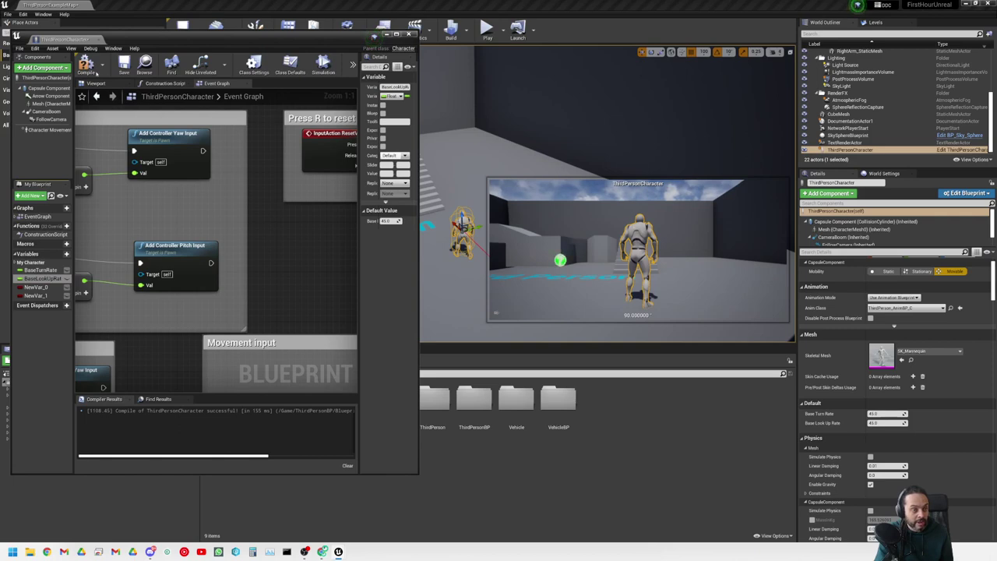
left_click(90, 67)
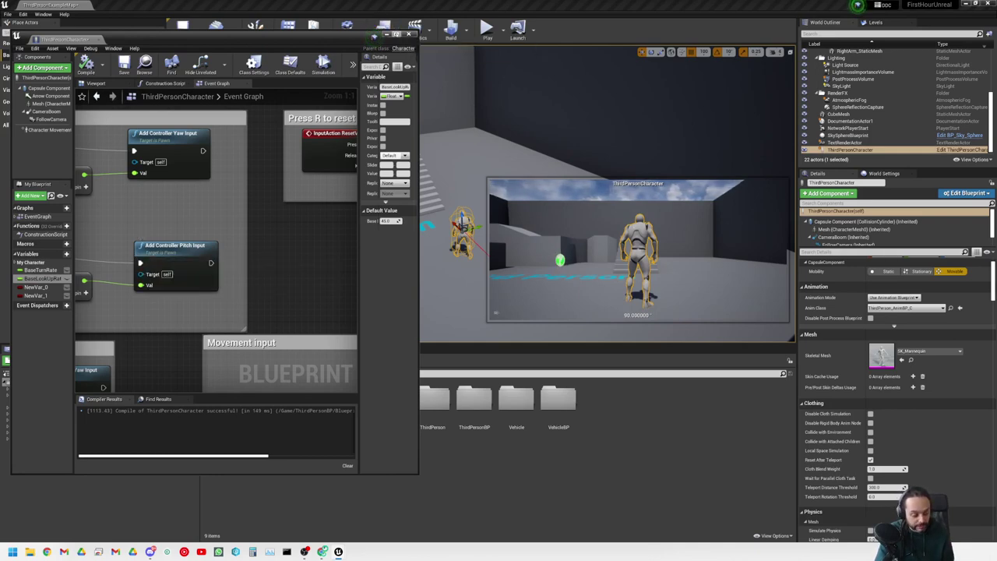
double_click(373, 36)
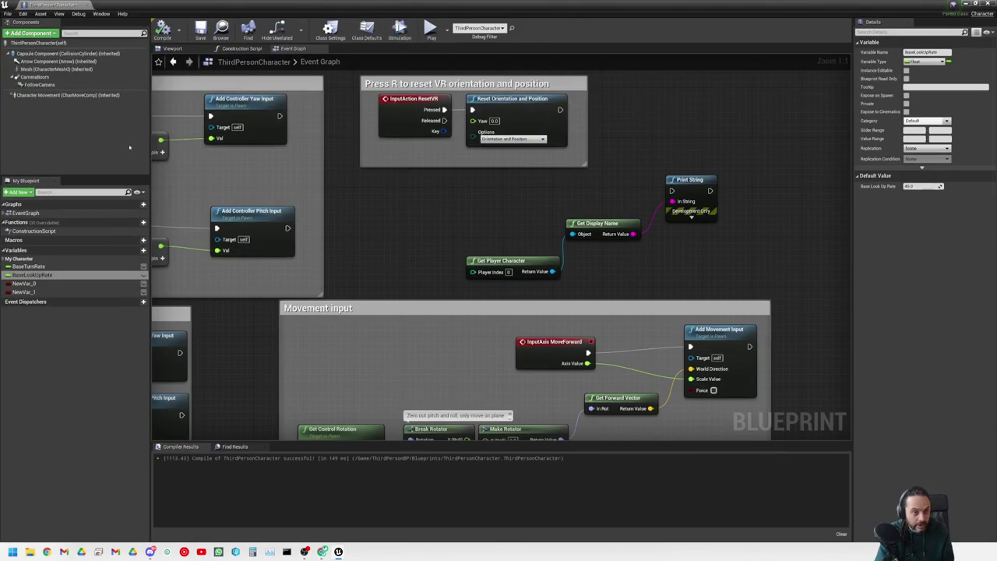
right_click_drag(426, 187, 485, 233)
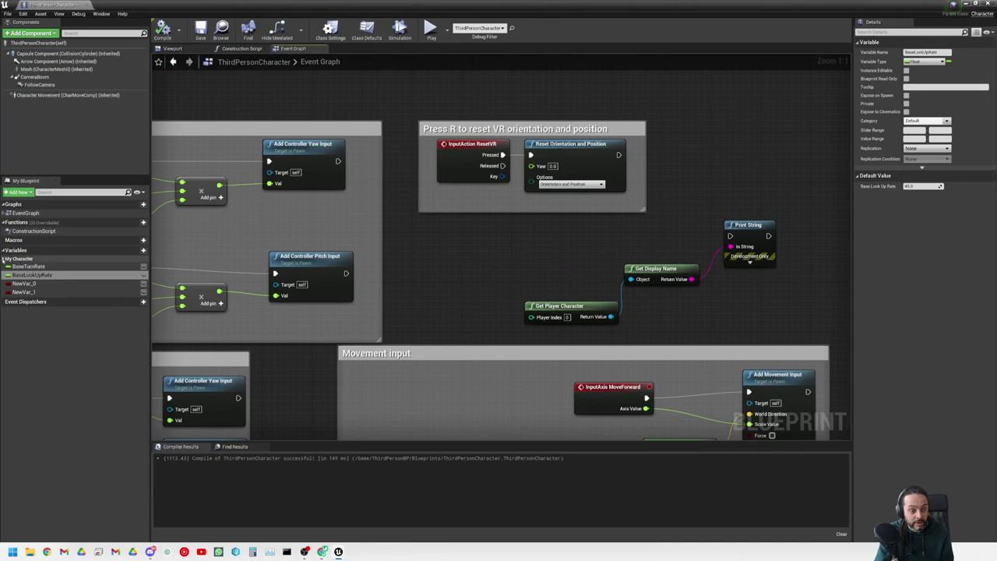
left_click(59, 290)
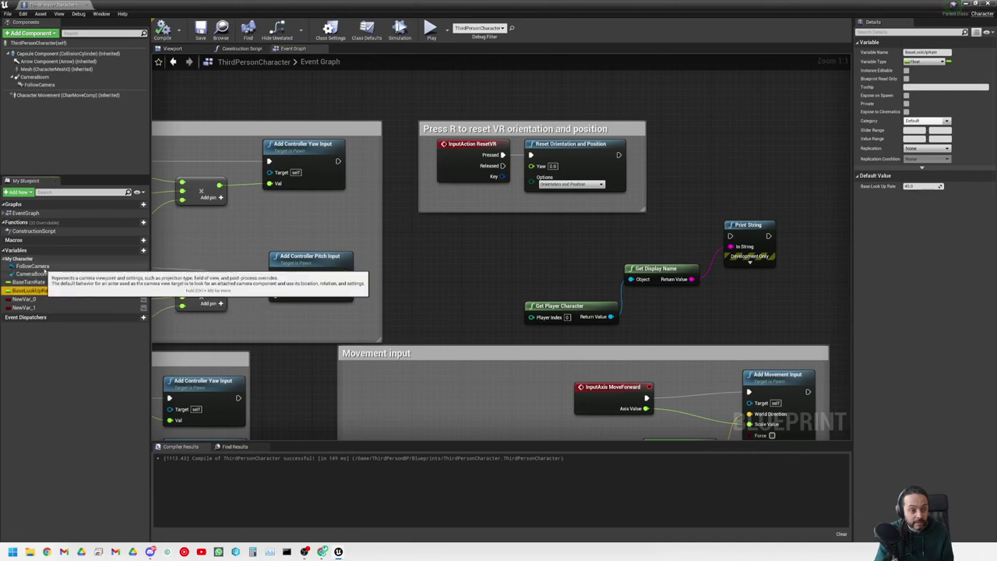
left_click(32, 266)
left_click(31, 274)
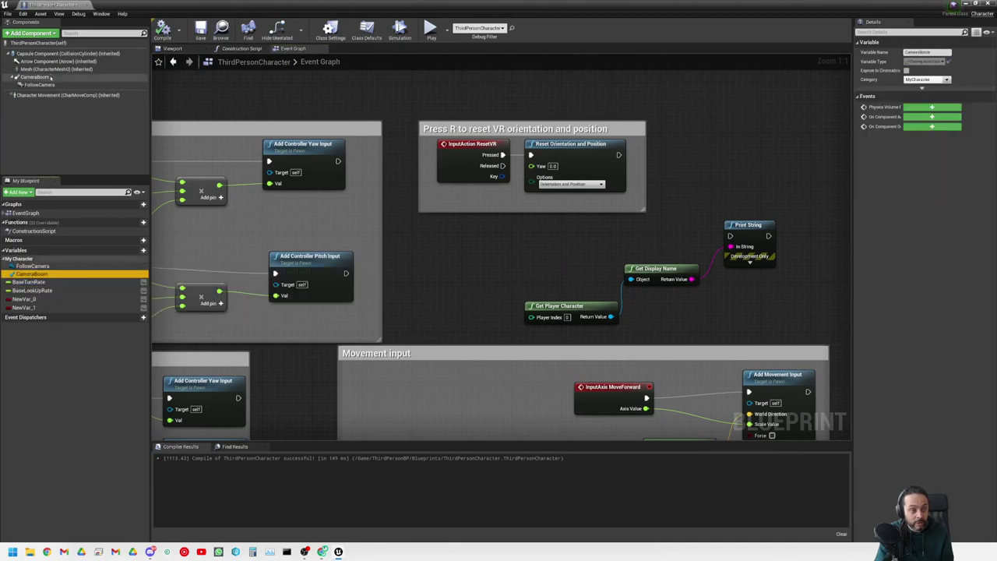
left_click_drag(48, 69, 460, 273)
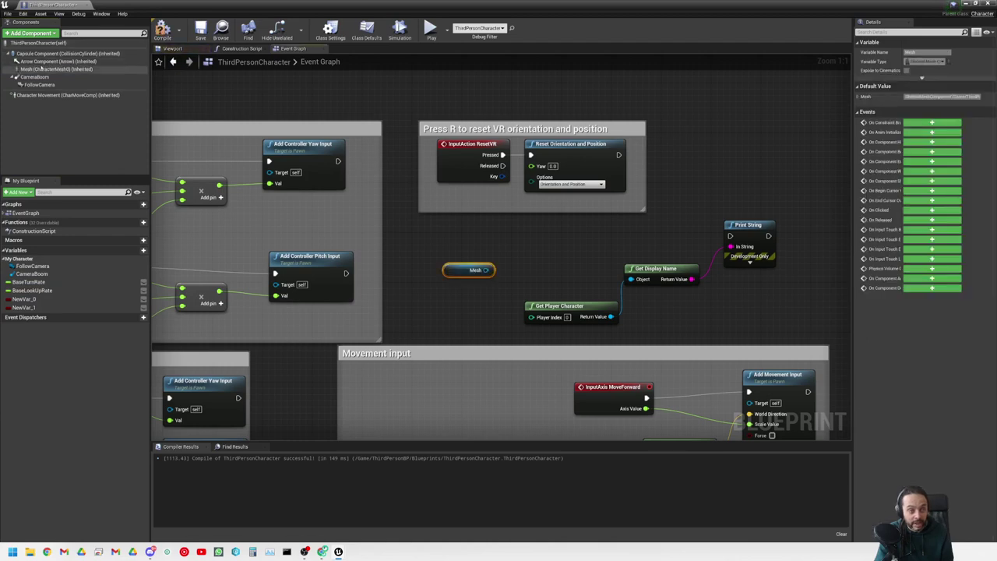
left_click_drag(50, 60, 447, 245)
left_click_drag(48, 69, 507, 262)
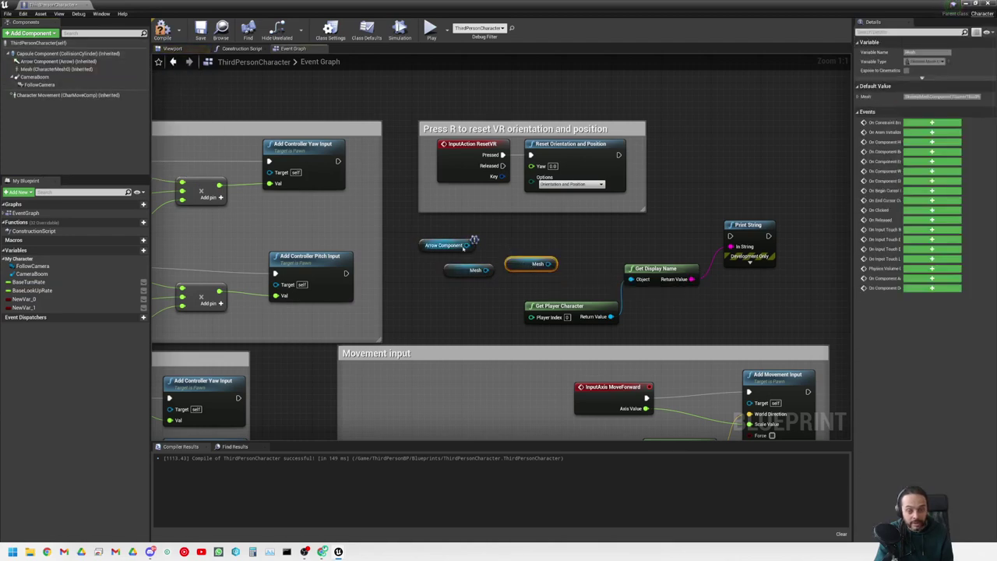
left_click(442, 246)
key("Delete")
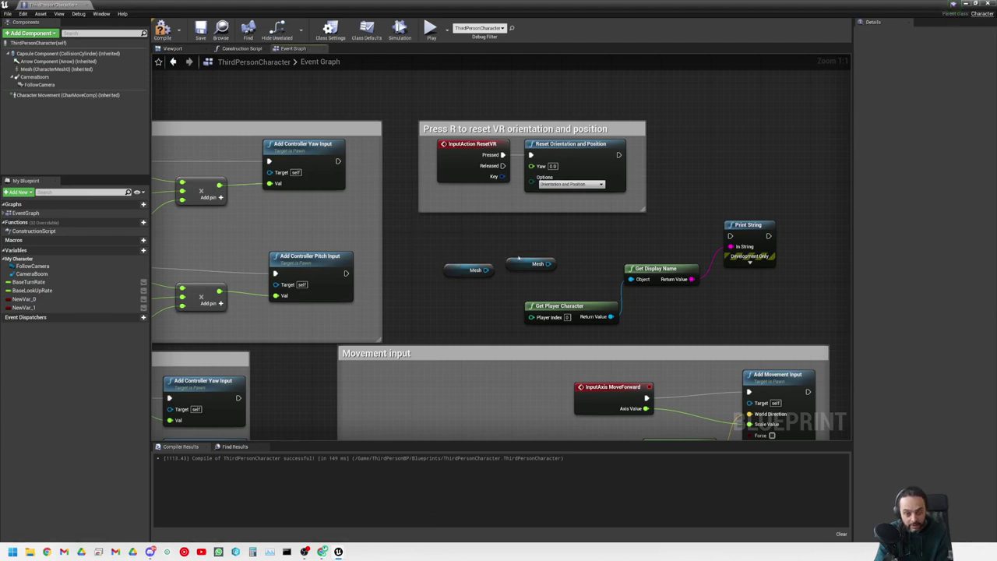
left_click(522, 263)
key("Delete")
left_click(461, 269)
key("Delete")
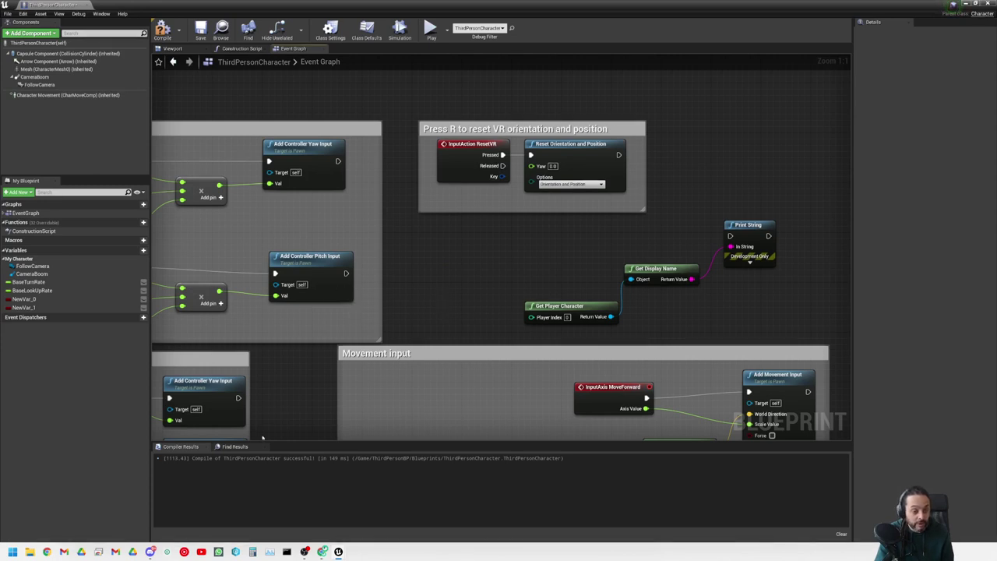
left_click(235, 447)
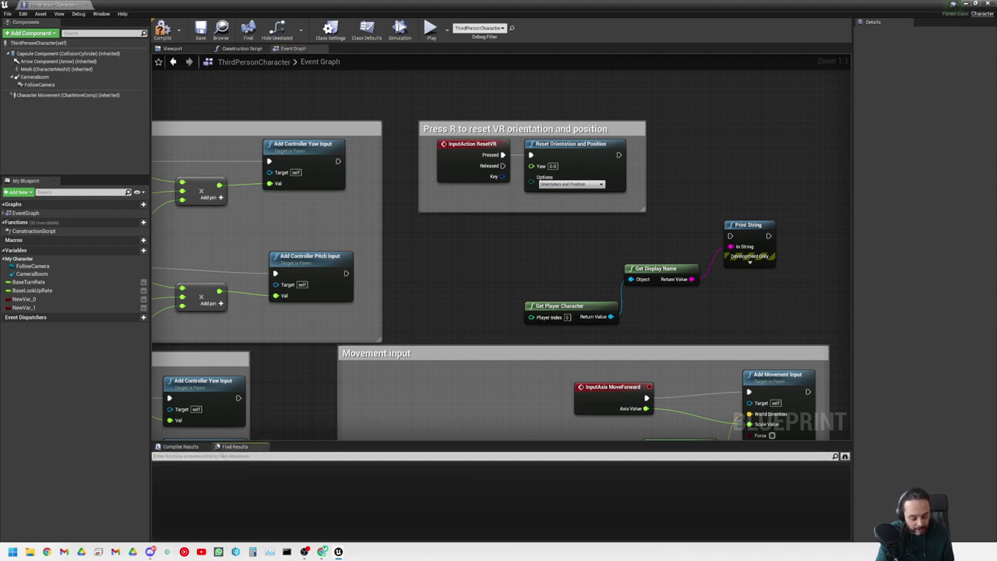
- Search 'character' to find the Get Player Character node, also across all Blueprints
type("charact")
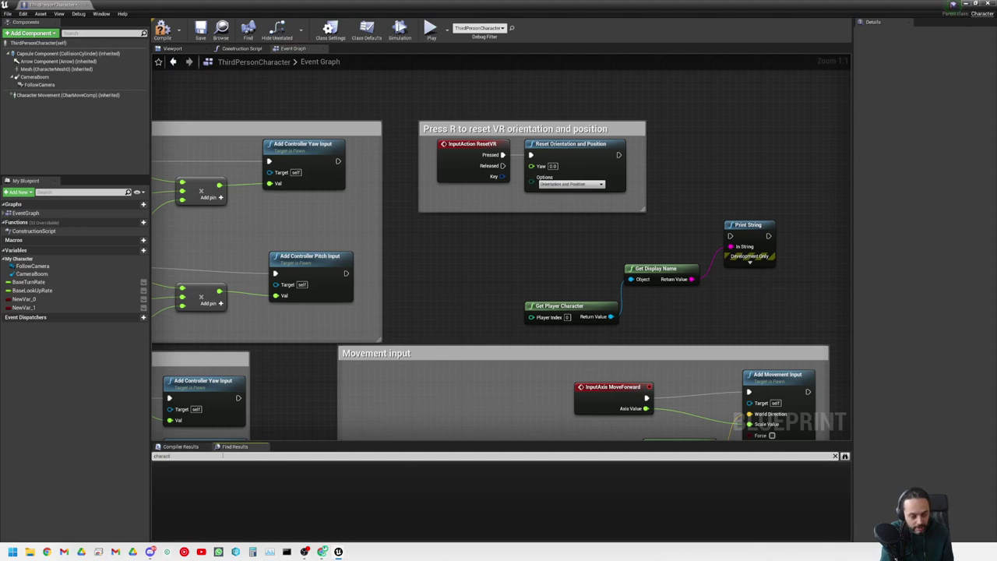
type("er")
left_click(187, 471)
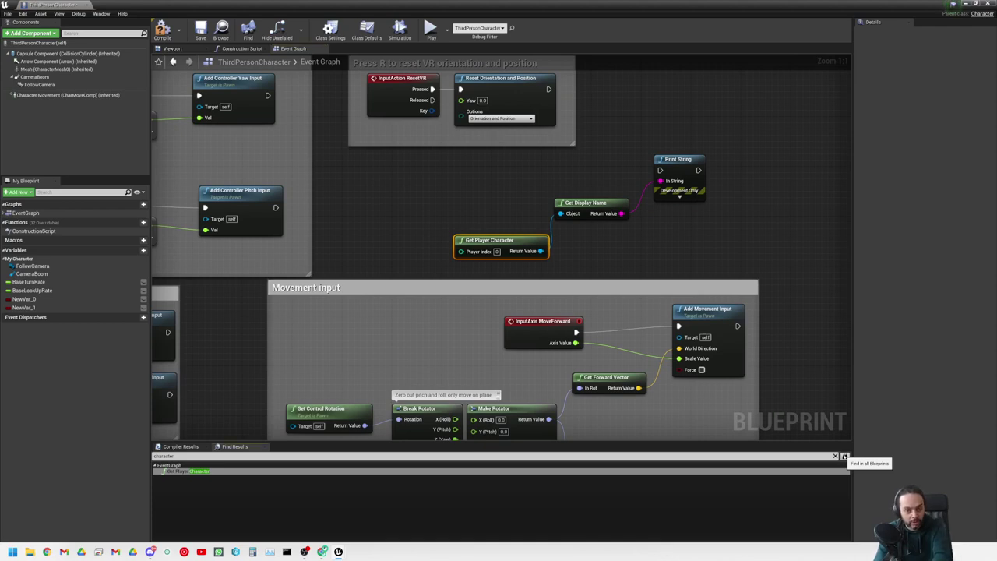
left_click(844, 457)
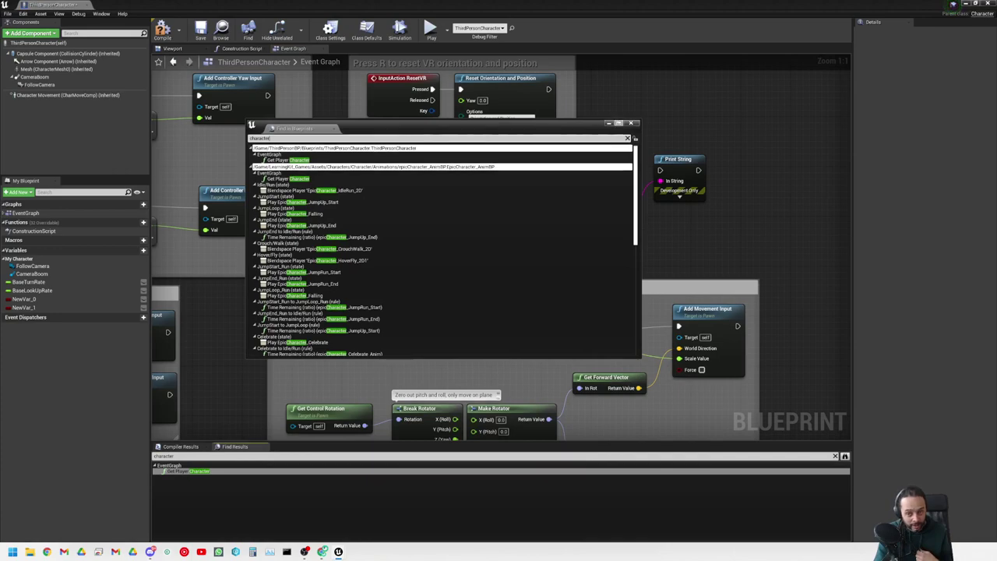
left_click(618, 123)
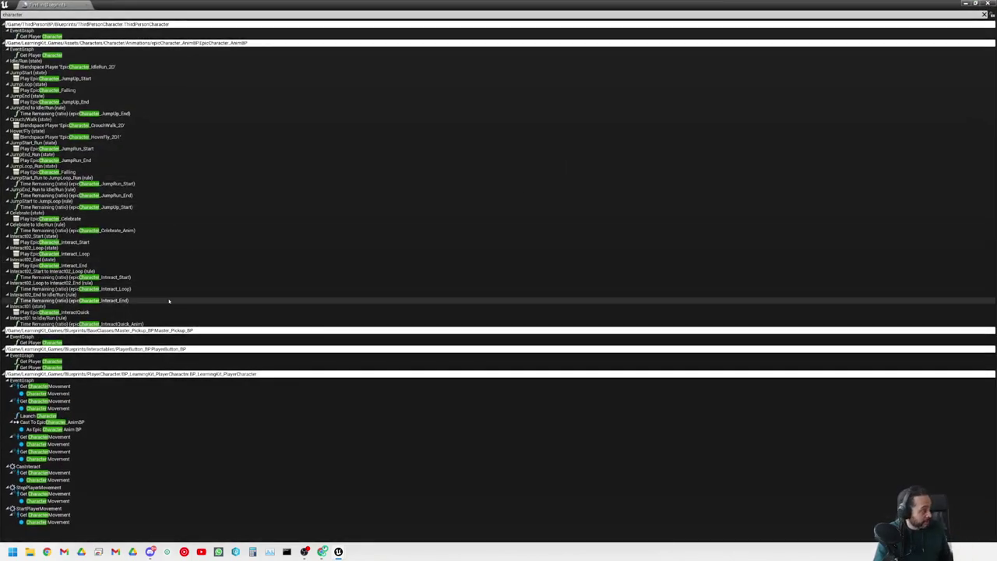
left_click(117, 7)
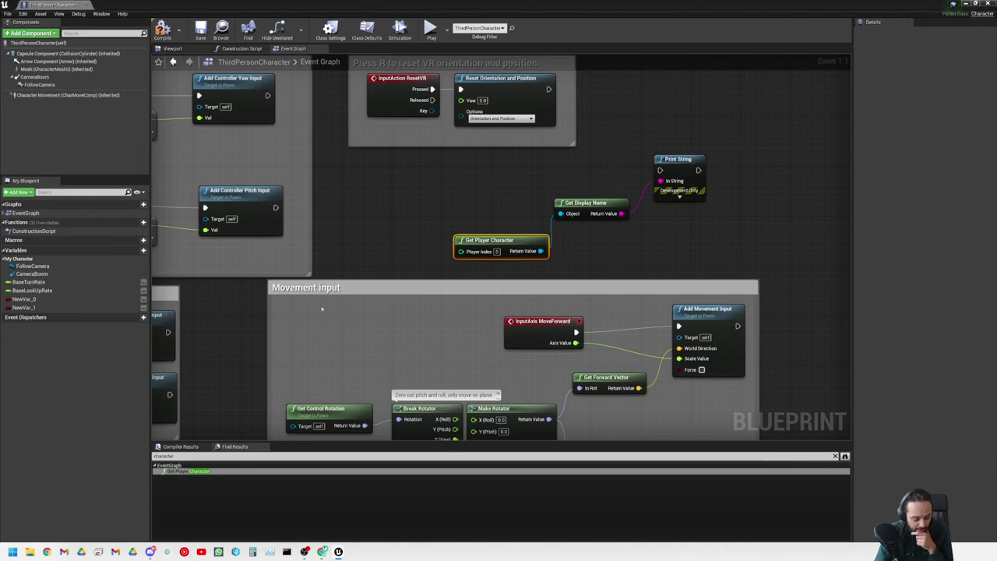
- Promote the Reset Orientation and Position node's Yaw pin to a new Yaw variable
left_click(379, 273)
right_click_drag(366, 237, 483, 308)
right_click(581, 175)
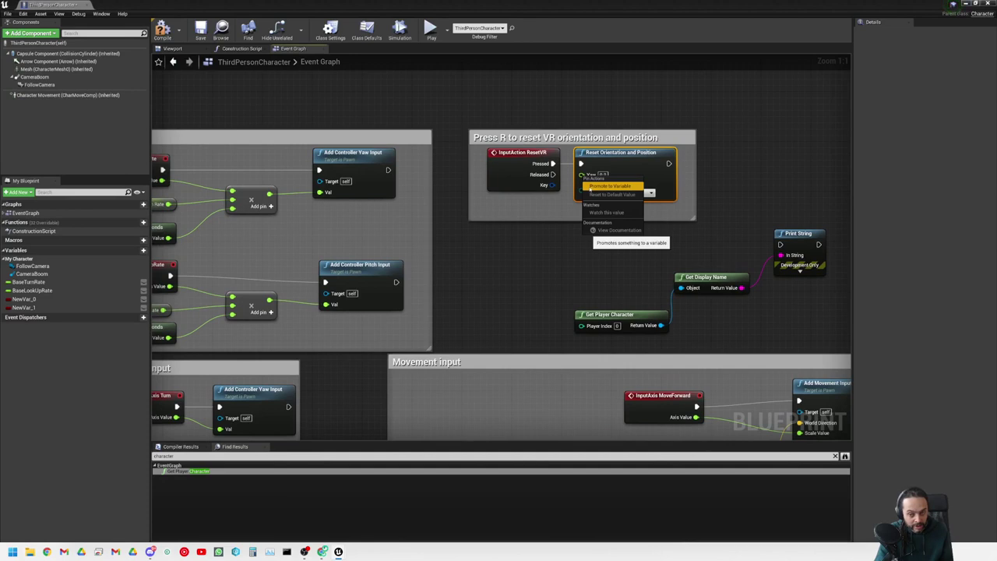
left_click(551, 175)
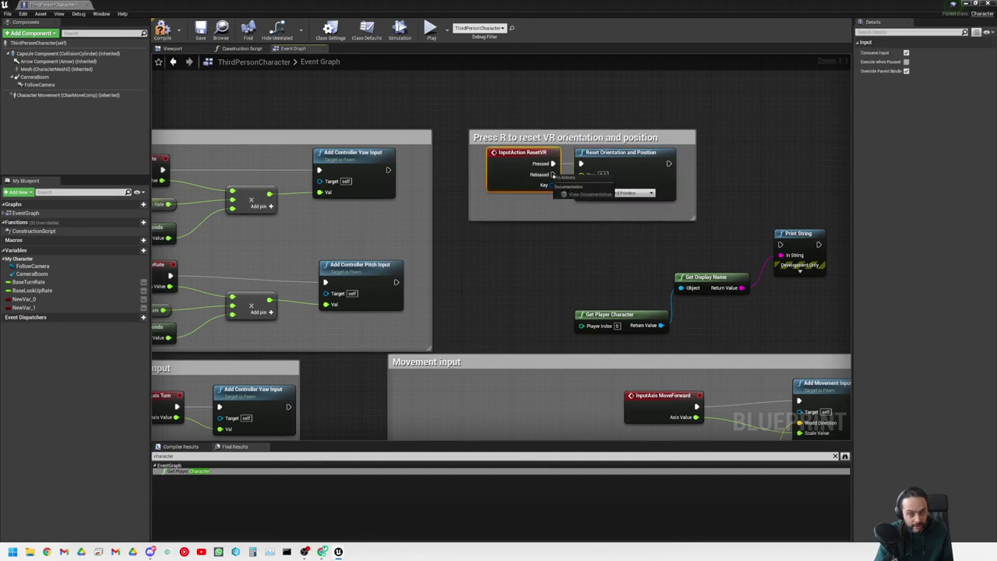
right_click(551, 180)
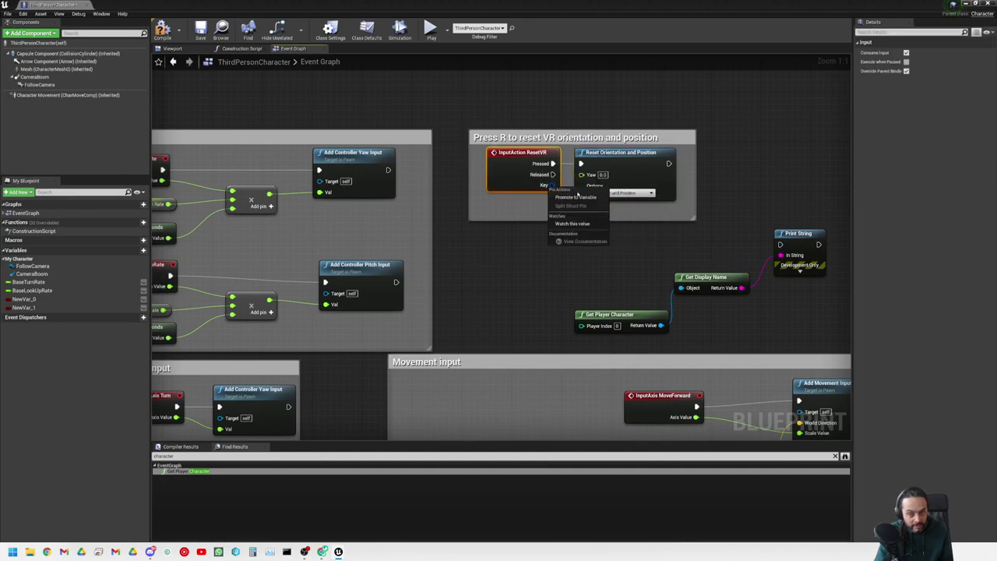
left_click(584, 176)
right_click(585, 176)
left_click(604, 188)
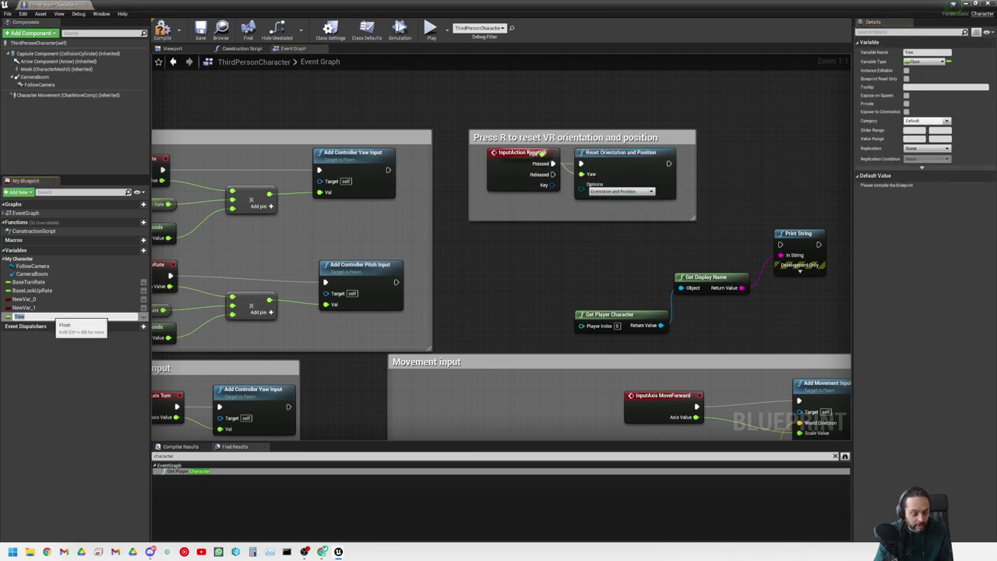
- Move the Yaw getter out from under the ResetVR event and delete it, leaving Yaw at 0.0
left_click_drag(514, 152, 492, 78)
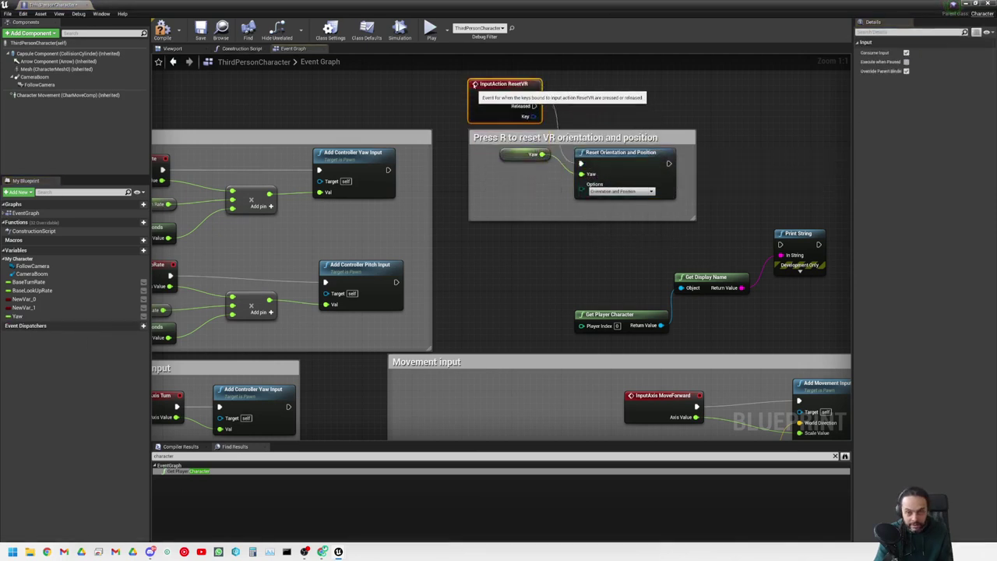
left_click_drag(520, 154, 514, 248)
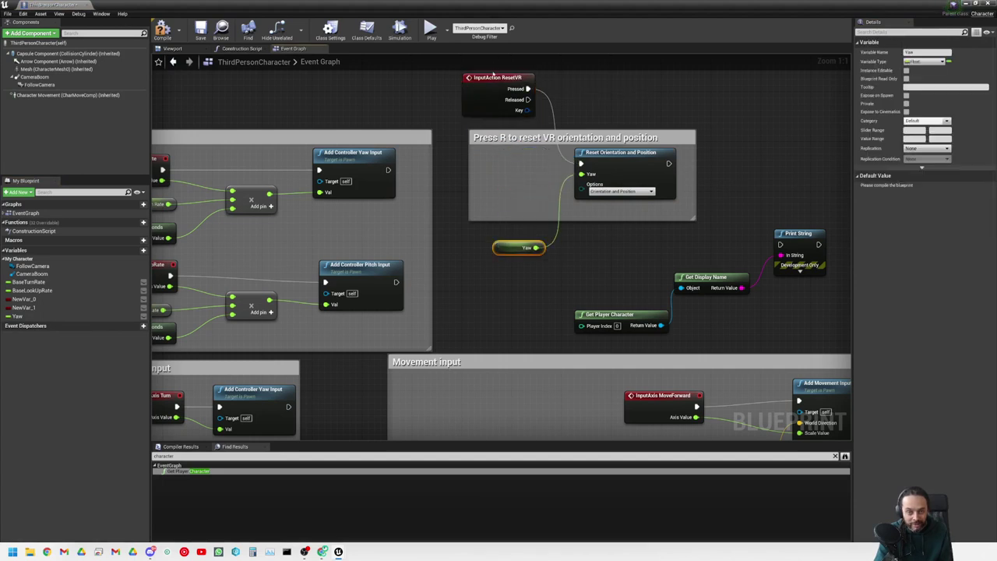
left_click_drag(492, 77, 503, 164)
left_click(597, 266)
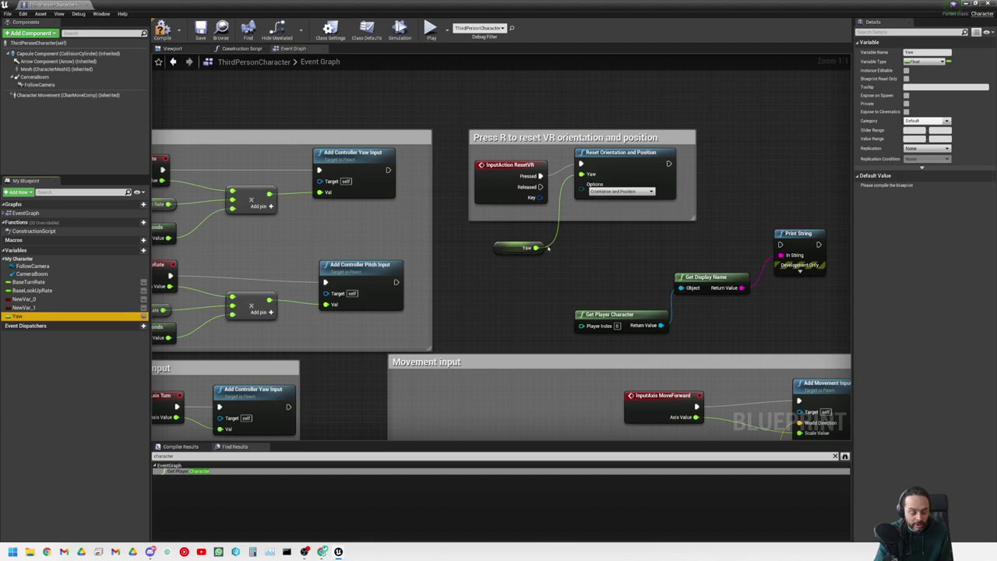
left_click(520, 248)
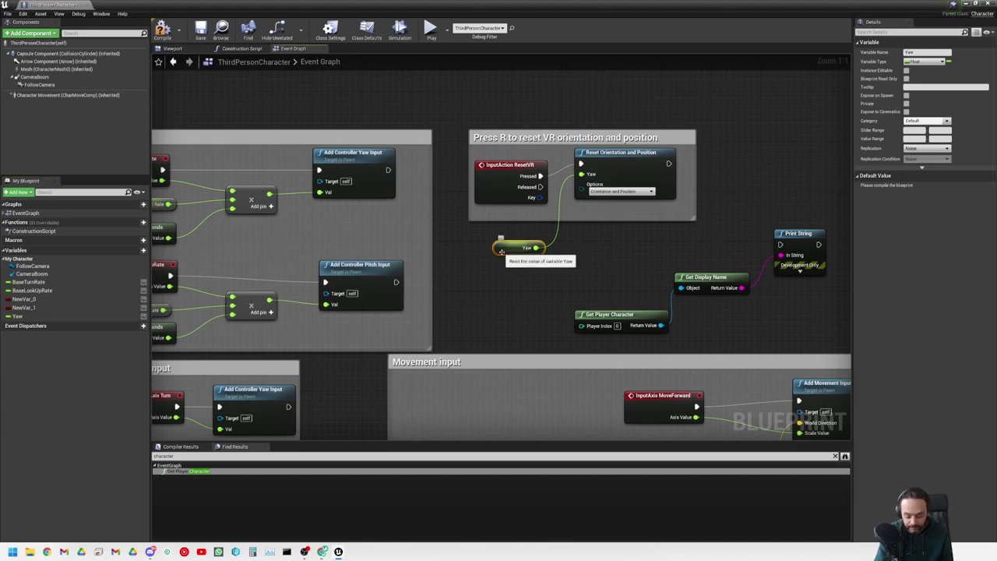
key("Delete")
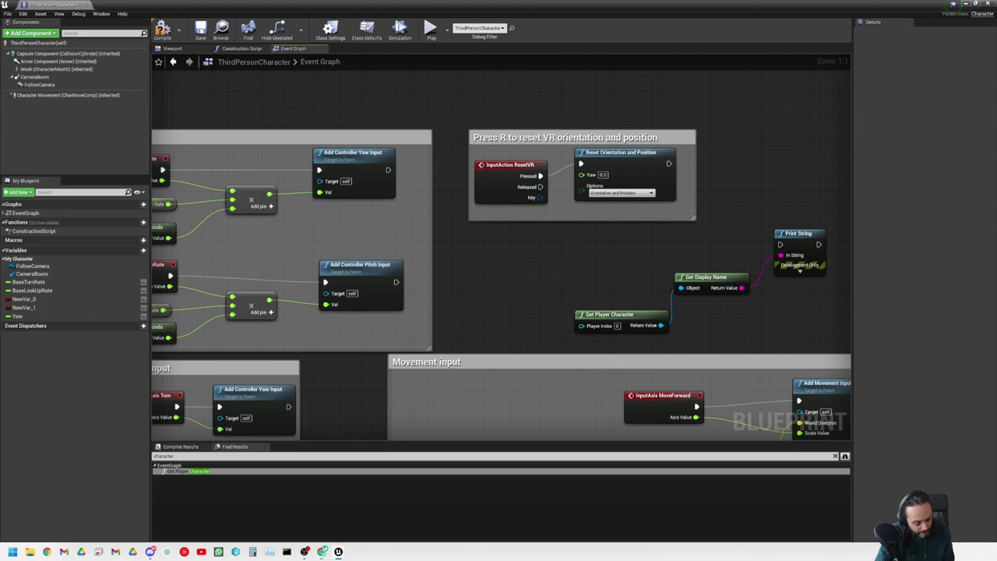
right_click_drag(278, 300, 392, 258)
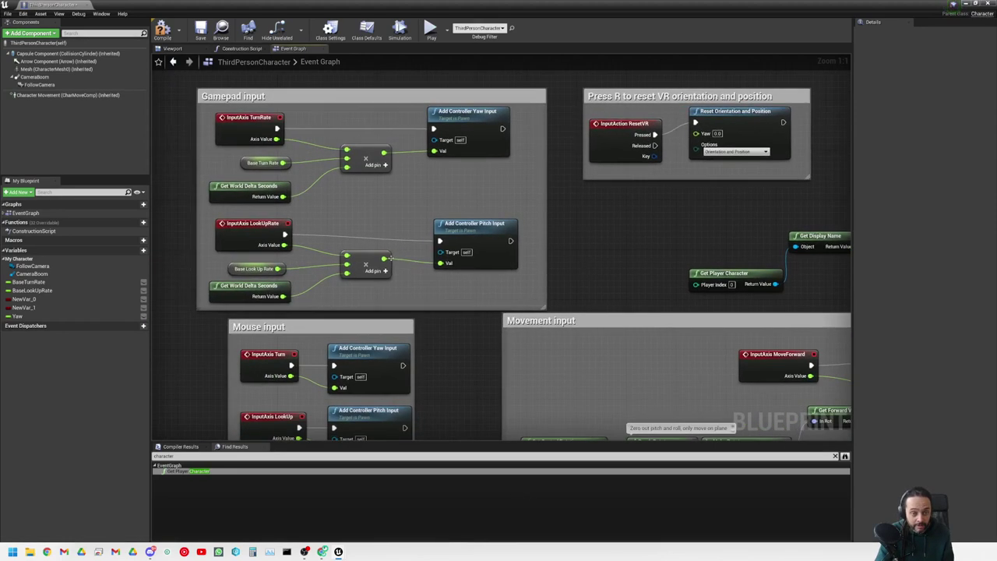
- Break TurnRate and LookUpRate exec links to Add Controller Yaw/Pitch Input and the multiply-to-Val wire
left_click(278, 233)
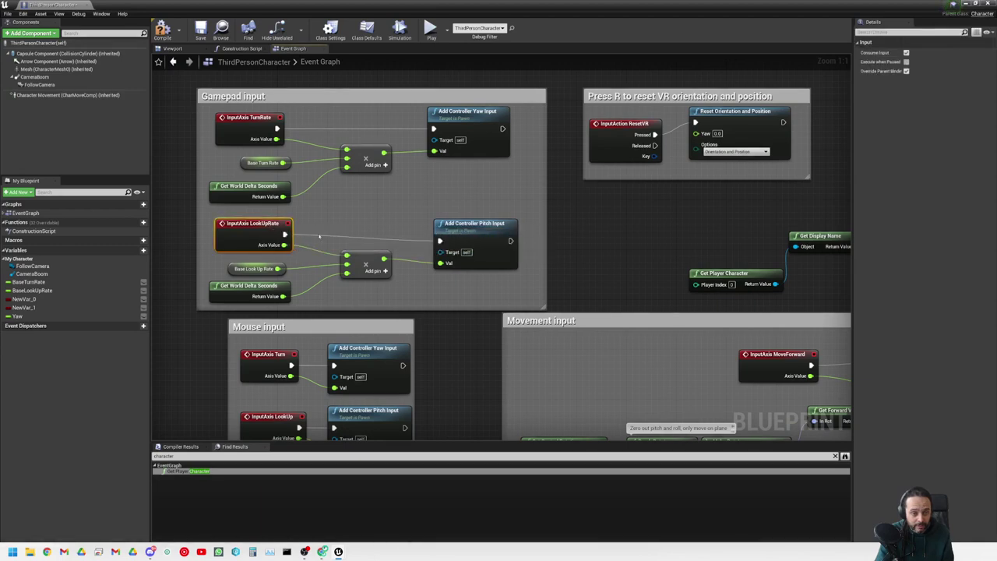
left_click(319, 235)
left_click_drag(285, 234, 361, 240)
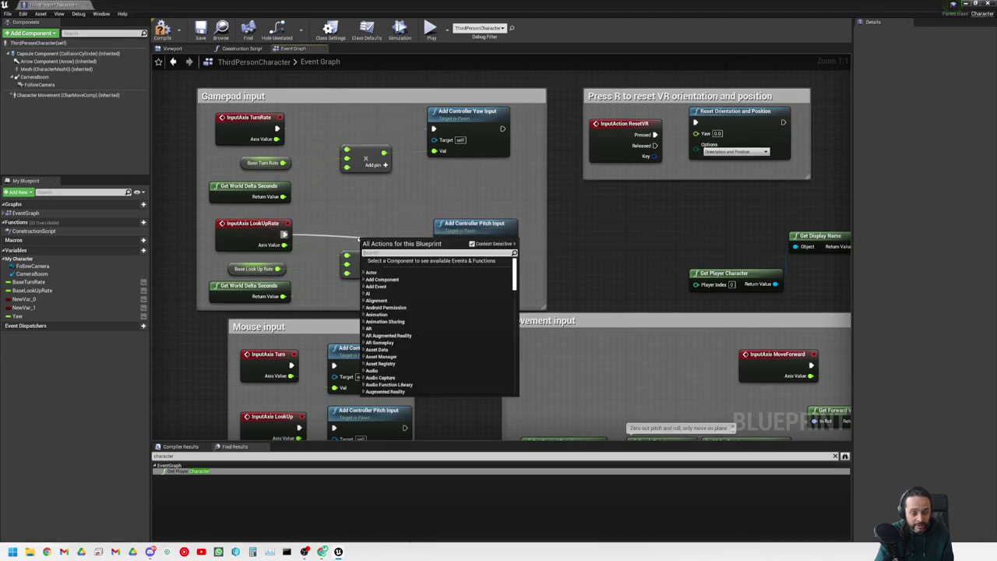
key("Escape")
right_click_drag(595, 302, 577, 271)
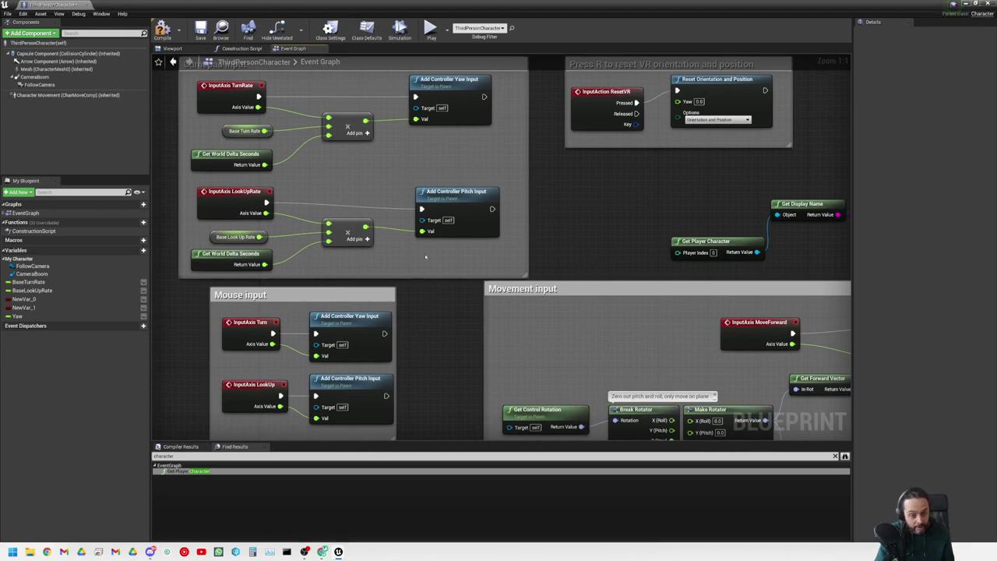
left_click(266, 202, "alt")
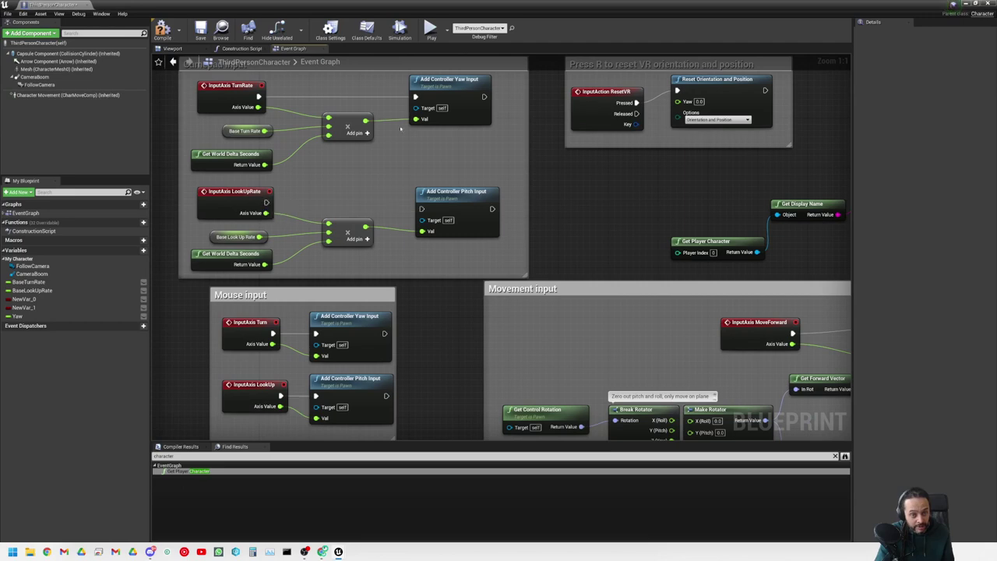
left_click(414, 97, "alt")
left_click(365, 120, "alt")
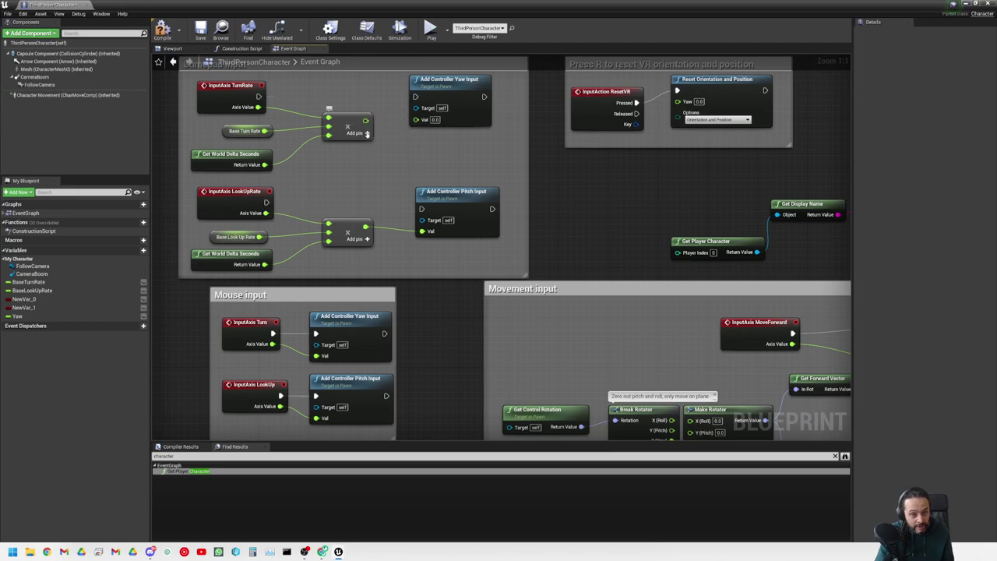
- Detach and discard the exec wires connected to Add Movement Input
right_click_drag(305, 349, 291, 304)
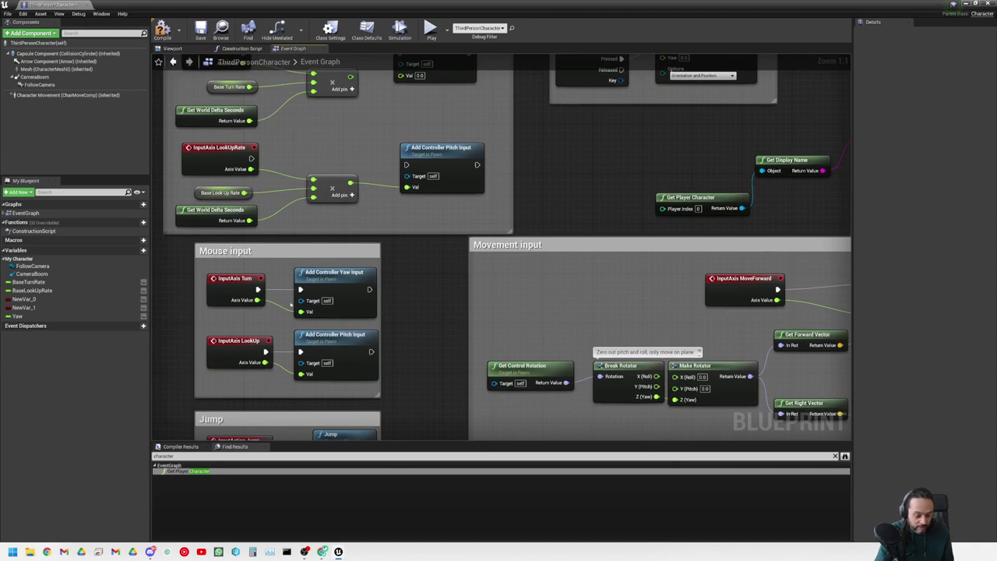
left_click_drag(300, 290, 710, 282)
right_click_drag(709, 283, 717, 248)
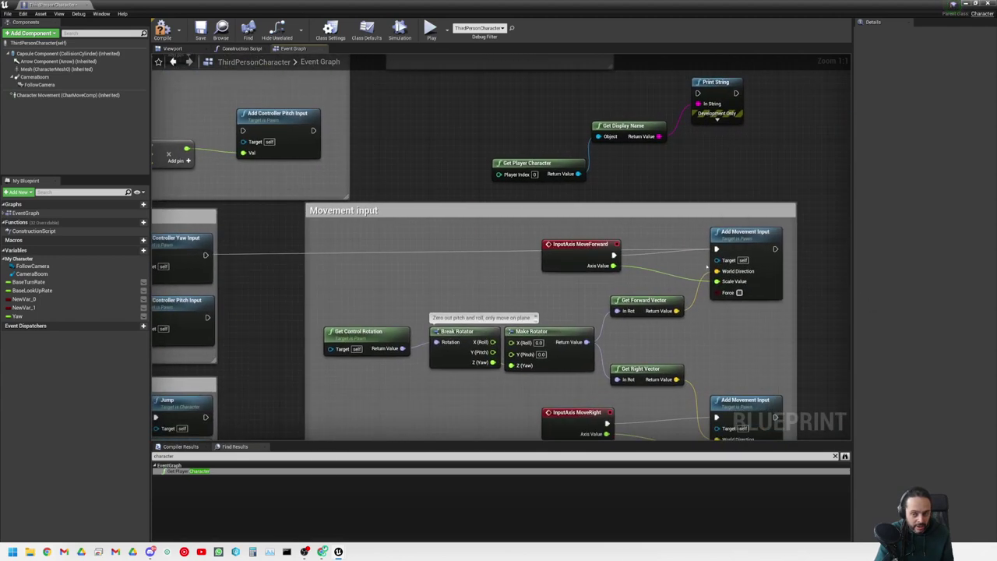
left_click_drag(717, 248, 383, 193, "ctrl")
left_click(289, 281)
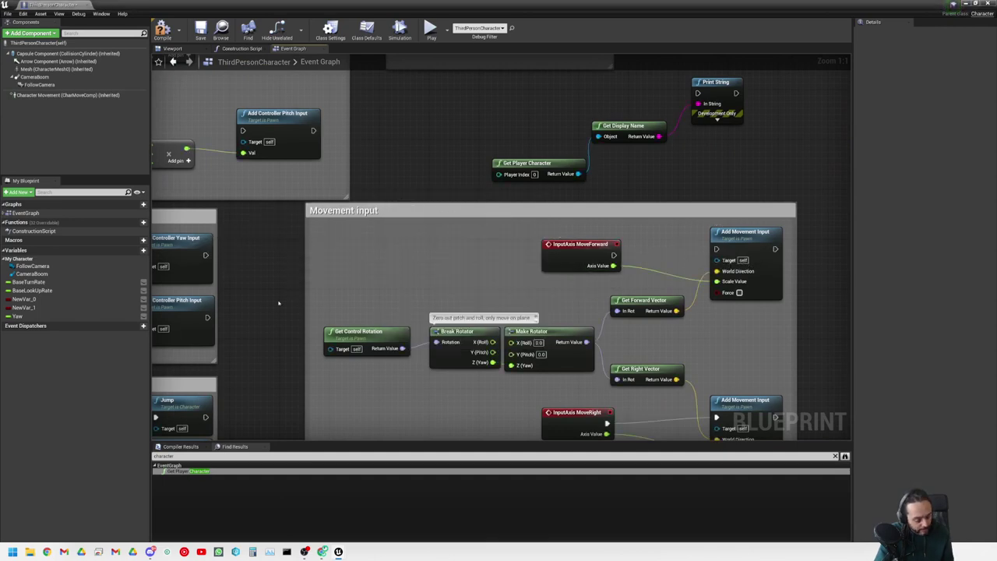
right_click_drag(278, 303, 324, 222)
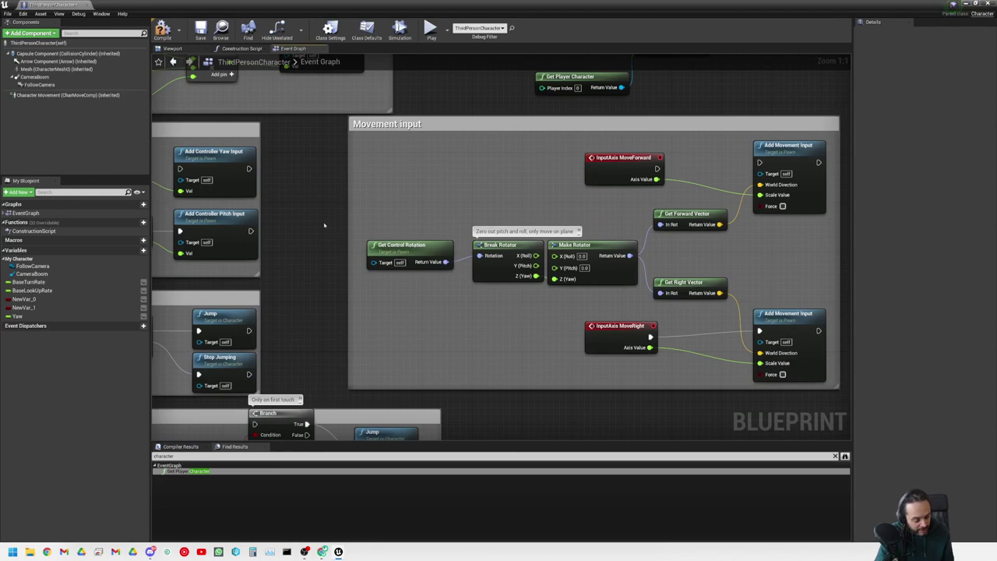
- Move Touch 1 left and add a reroute node on its red condition wire, raised toward the Branch
right_click_drag(304, 279, 401, 275)
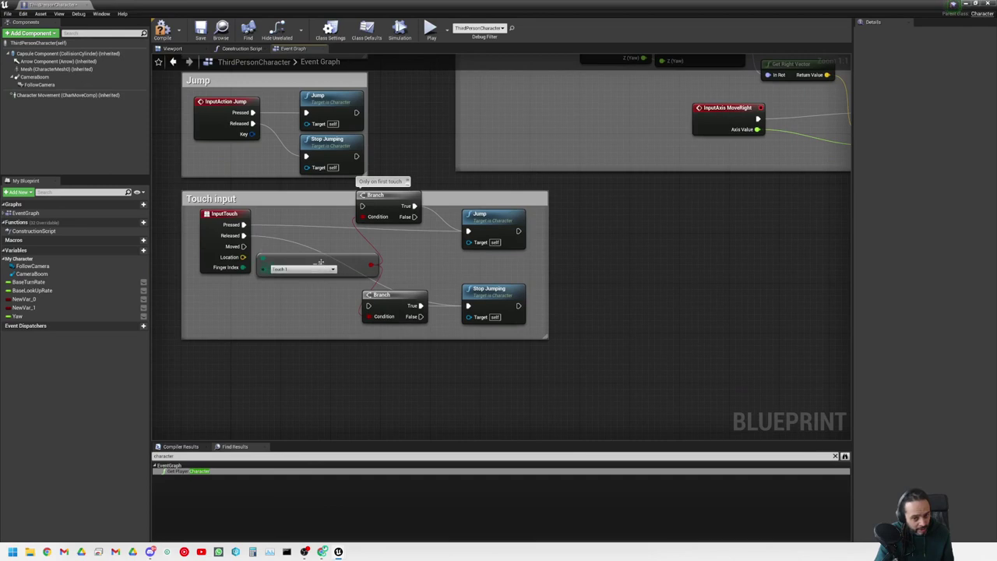
left_click_drag(320, 262, 214, 306)
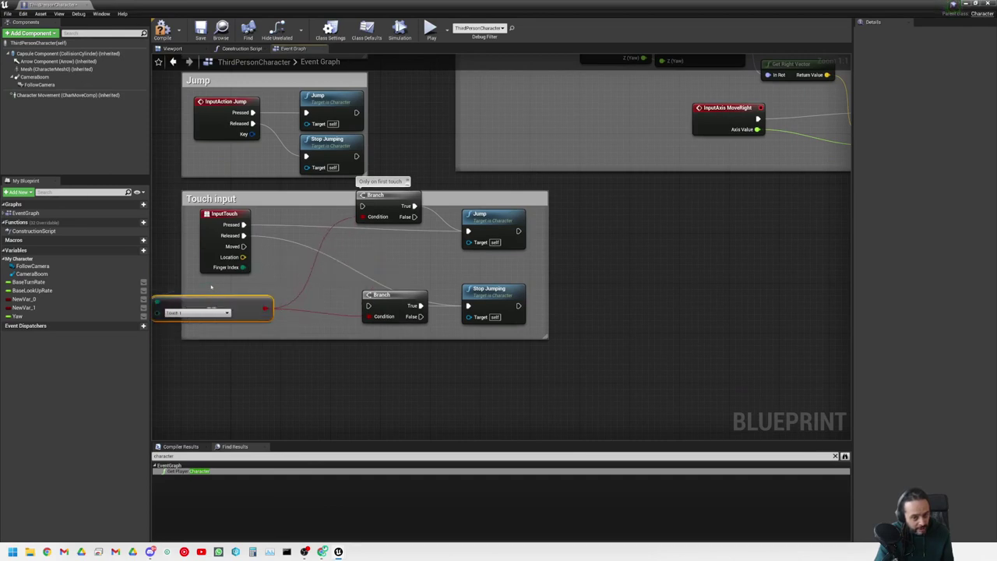
right_click_drag(337, 274, 359, 260)
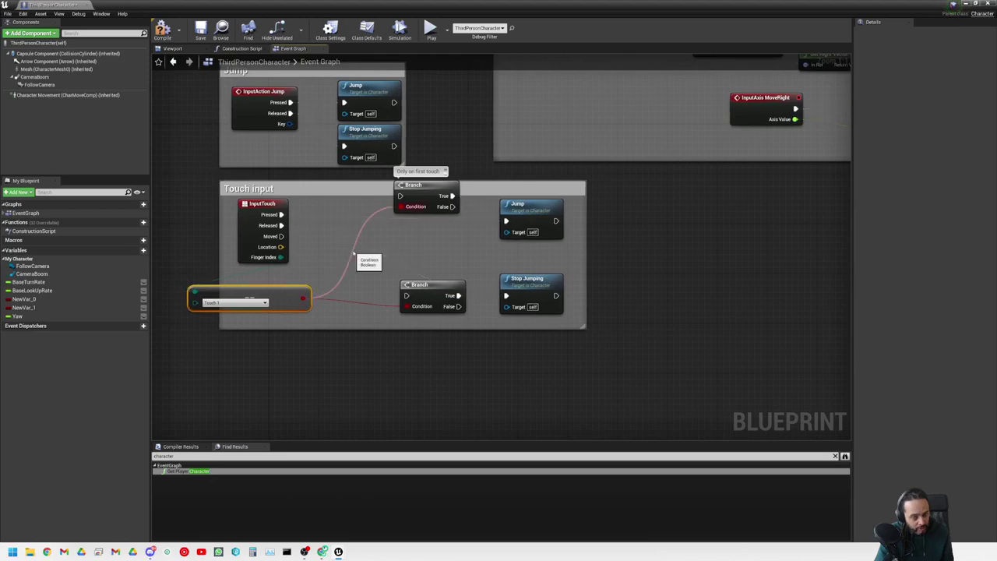
double_click(352, 252)
left_click_drag(352, 253, 341, 213)
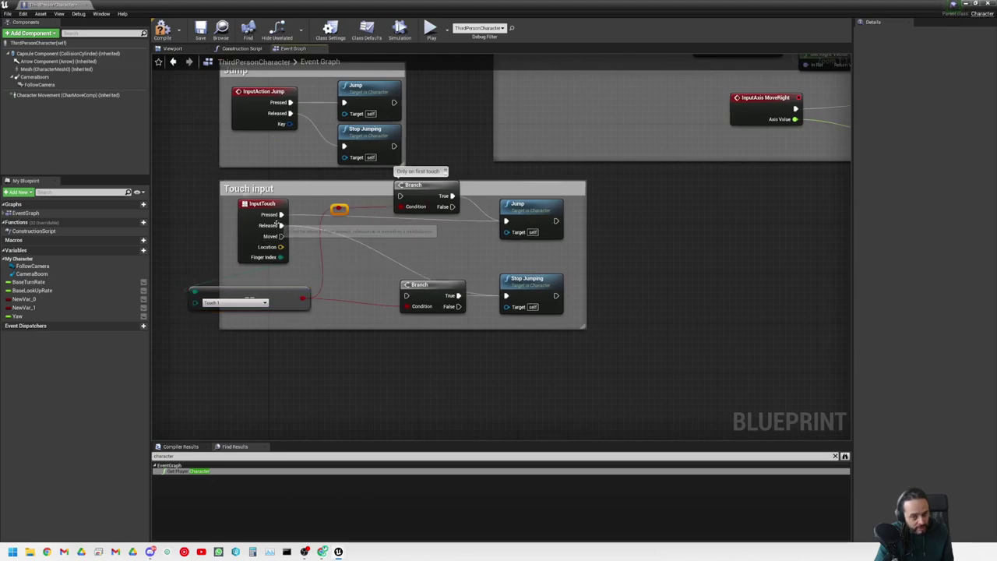
- Nudge the top Branch node and inspect its Condition pin's actions without changing anything
left_click(290, 296)
left_click(368, 283)
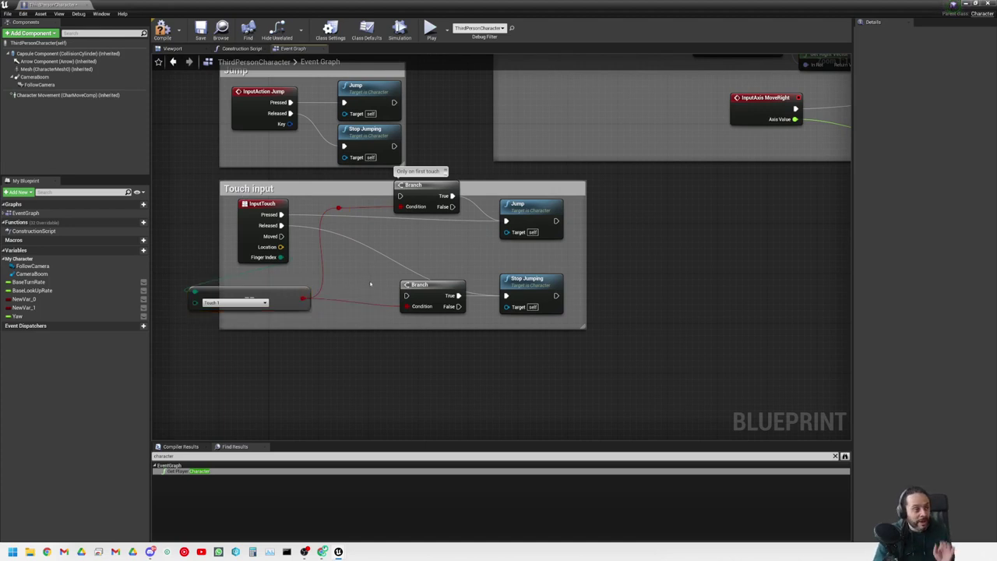
left_click(338, 207)
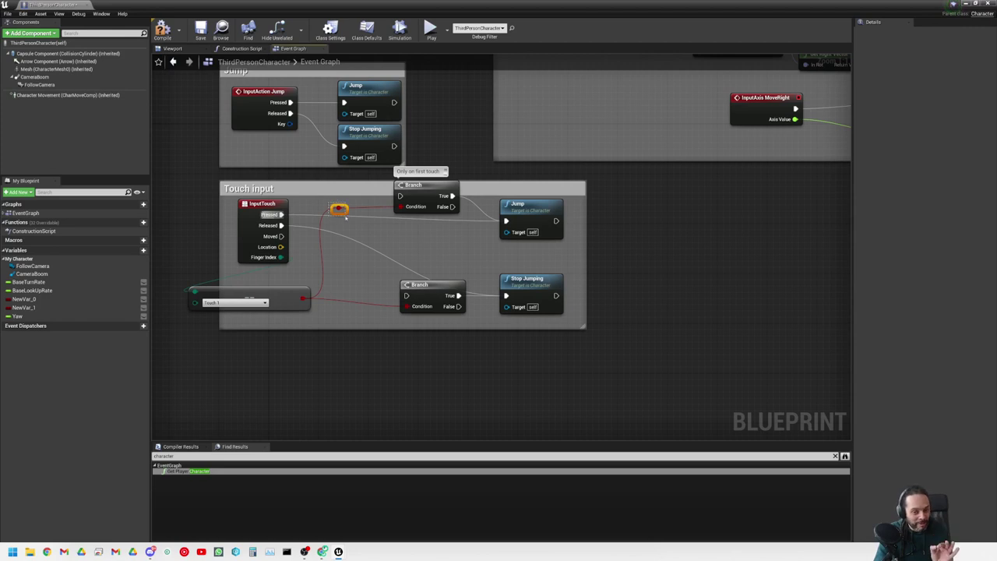
left_click(338, 207)
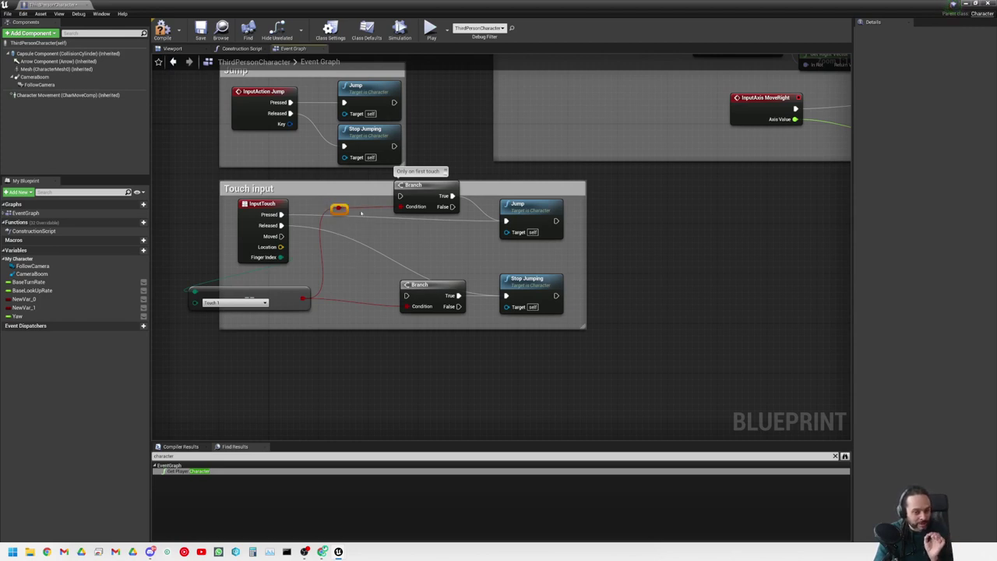
left_click_drag(433, 187, 433, 186)
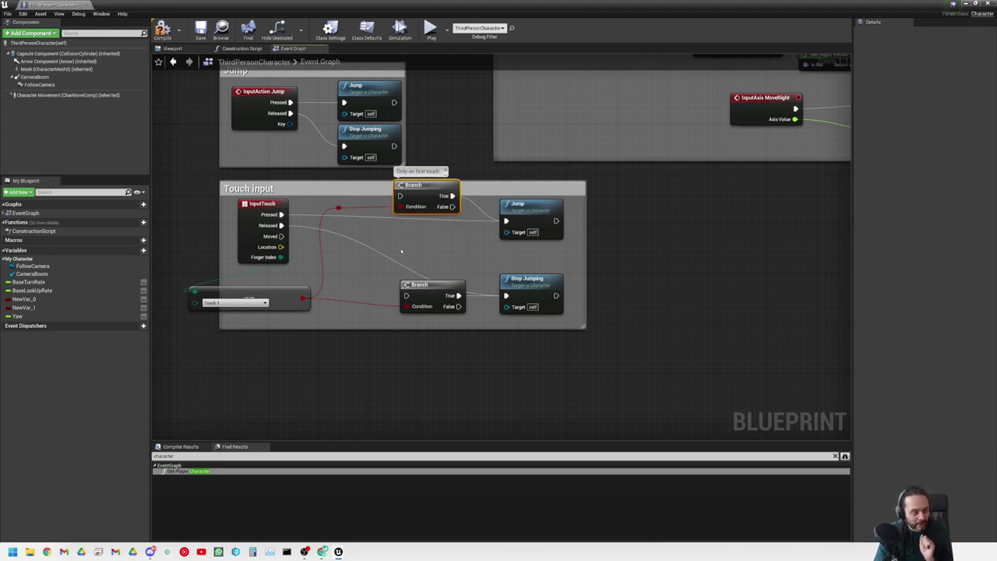
right_click(402, 208)
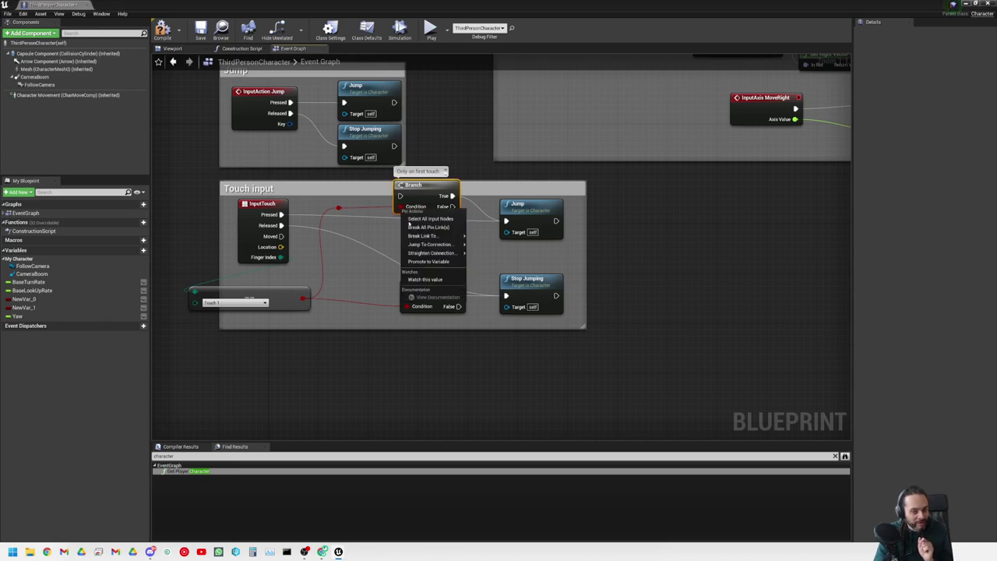
left_click(354, 255)
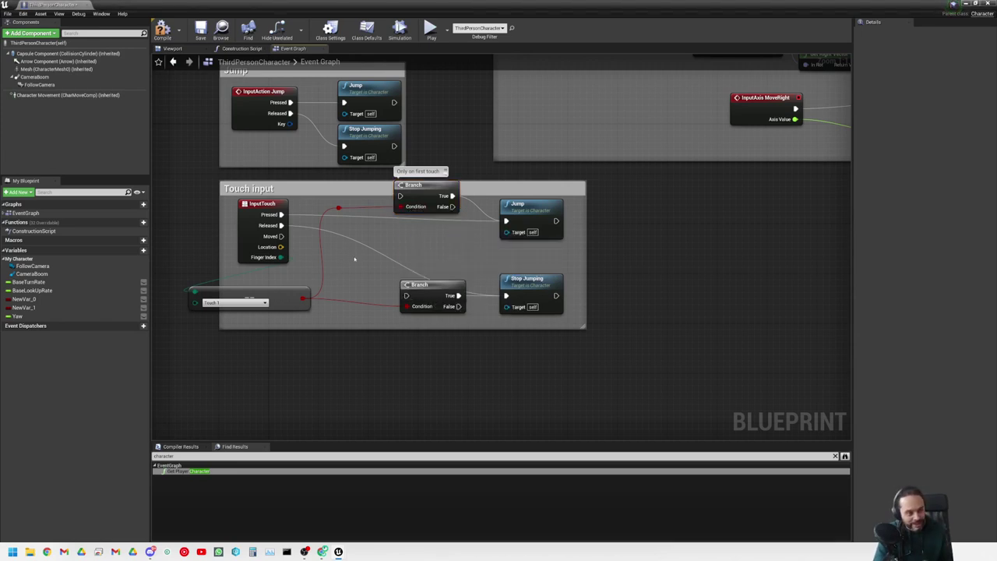
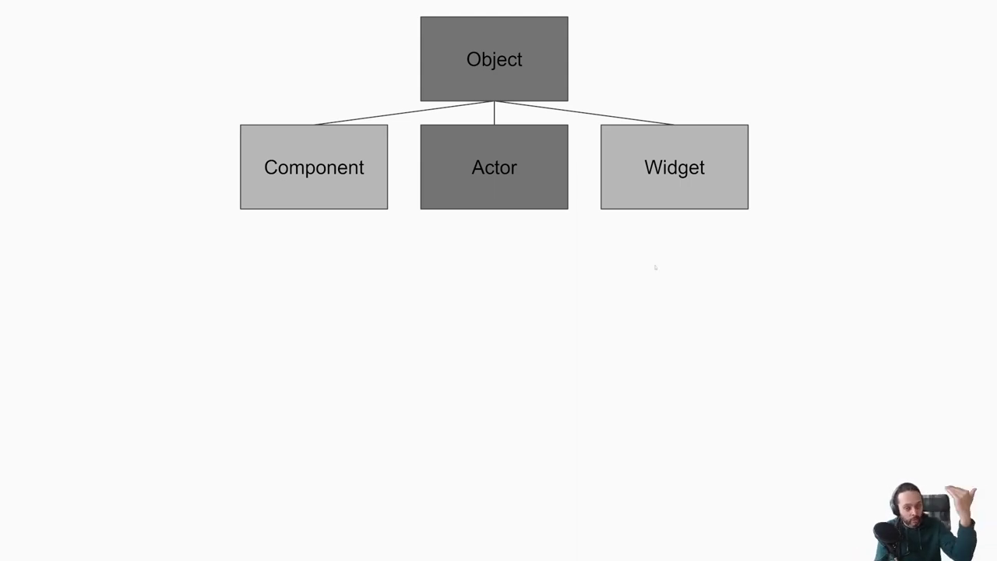
- Reveal the Pawn, Collectible and UI row, then the Character, Treasure and Health row
key("Right")
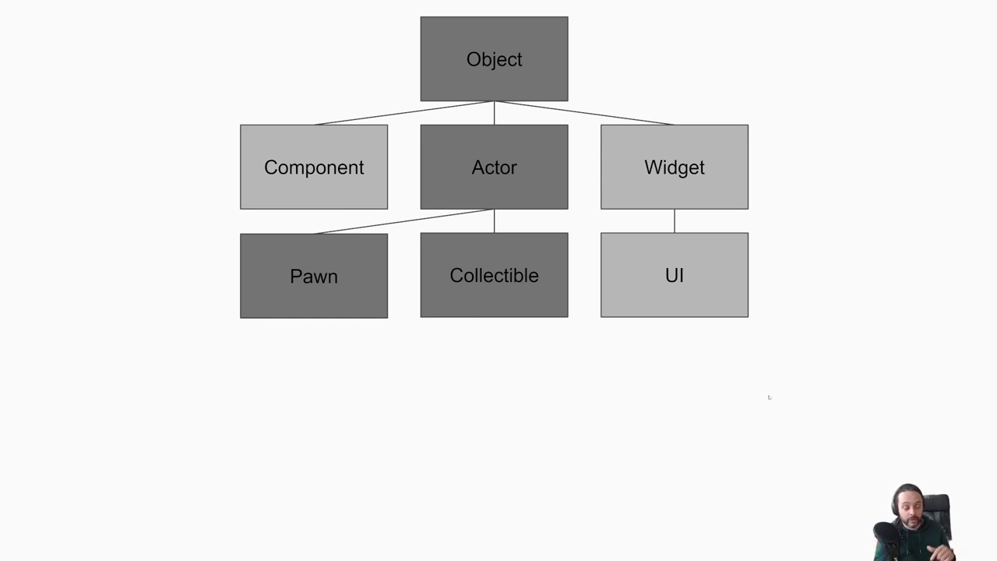
key("Right")
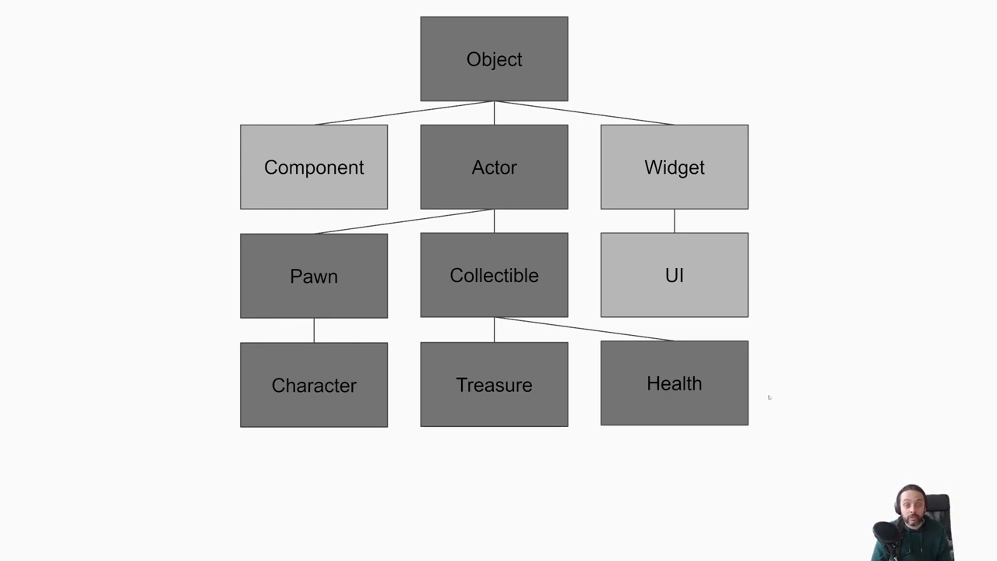
- Reveal Jane, John, Big Health and Small Health, then switch back to Unreal Editor
key("Right")
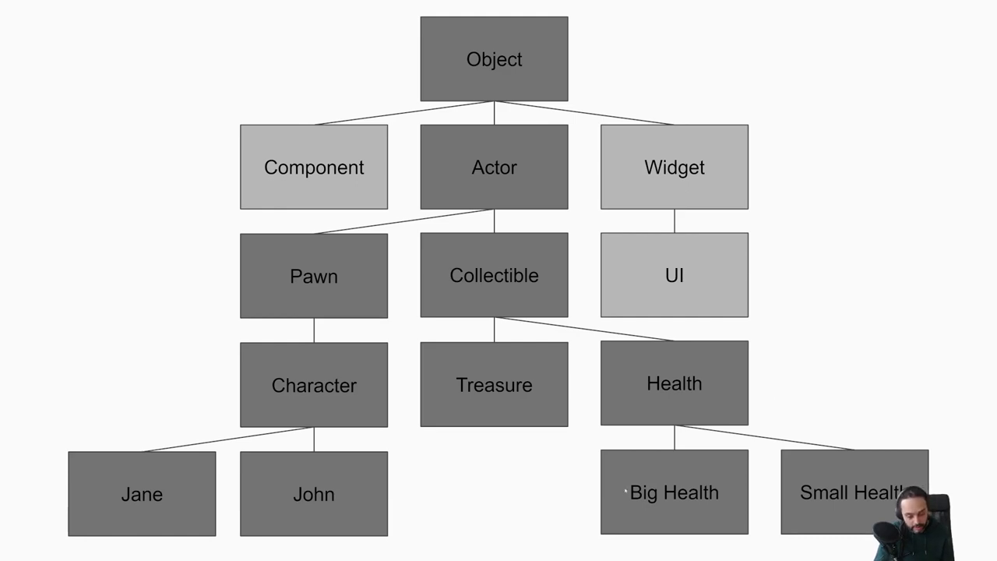
key("alt+Tab")
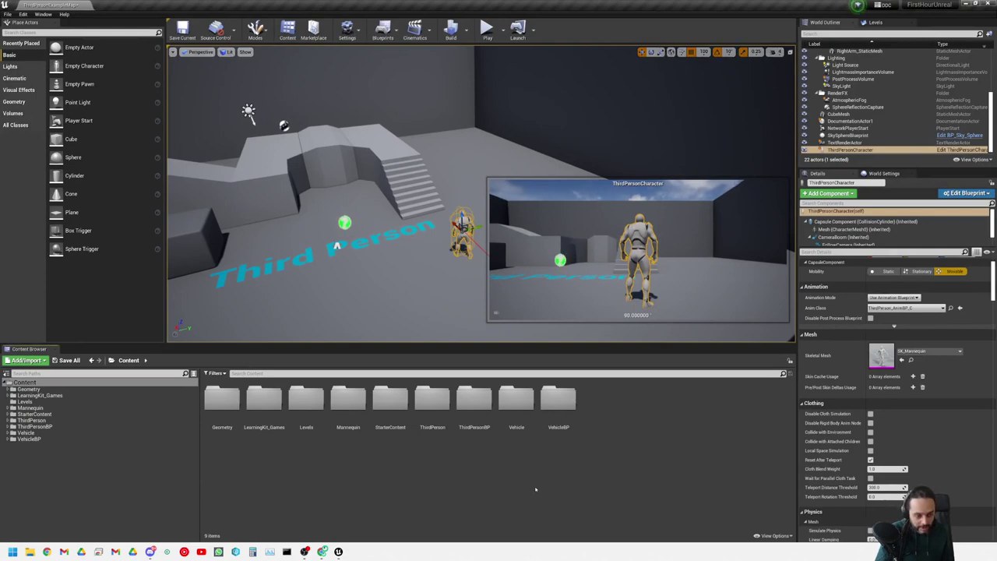
right_click_drag(468, 234, 405, 249)
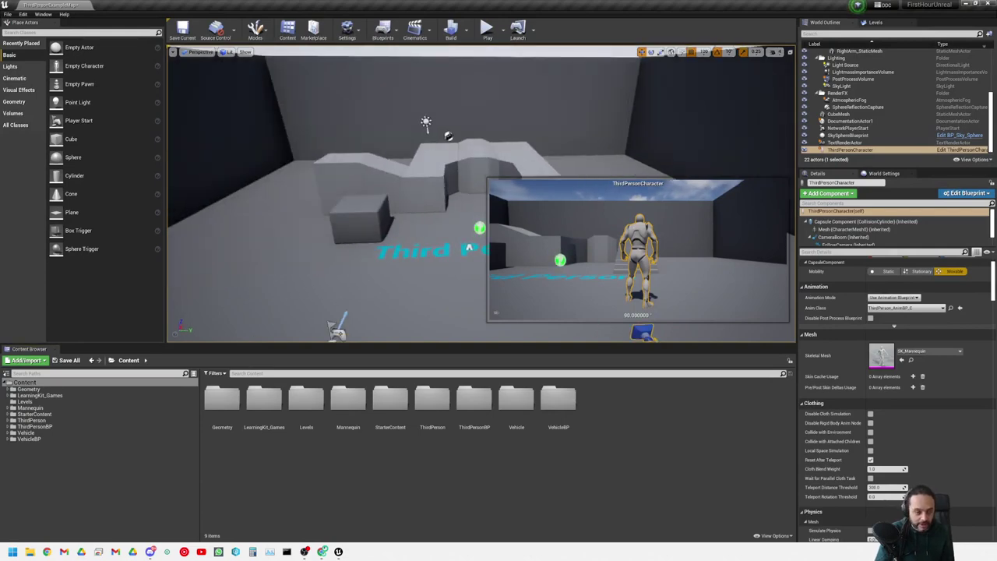
left_click(257, 311)
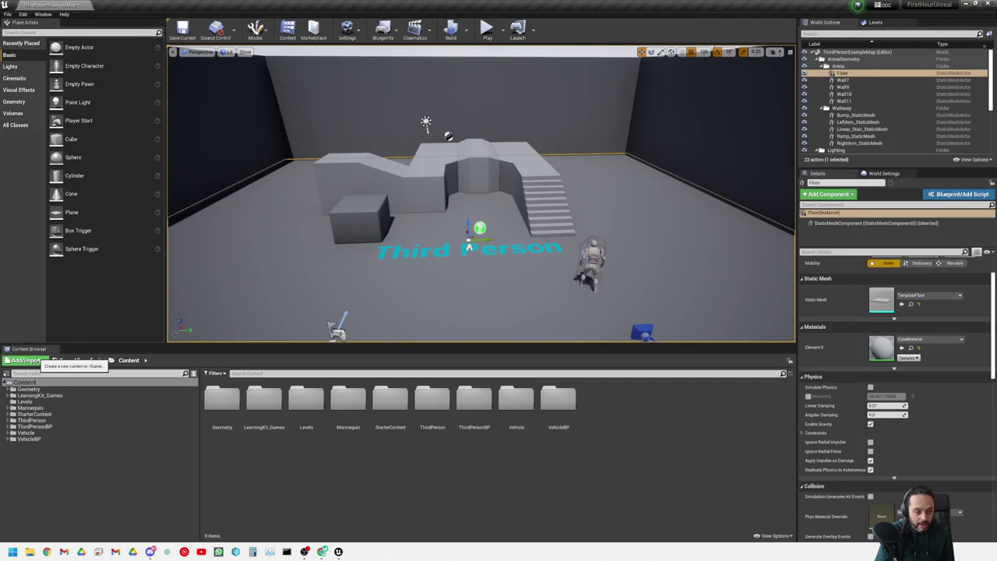
left_click(25, 360)
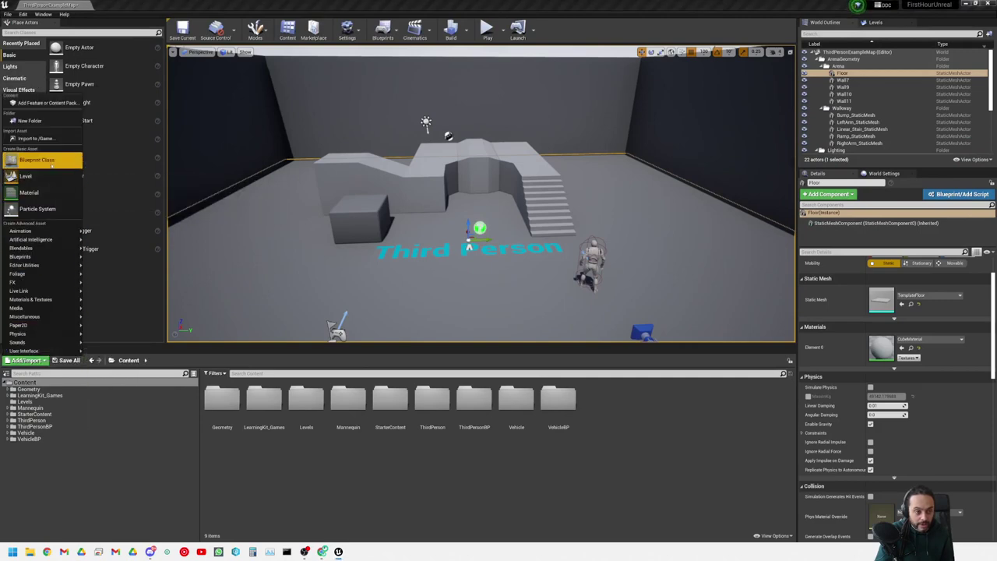
left_click(51, 161)
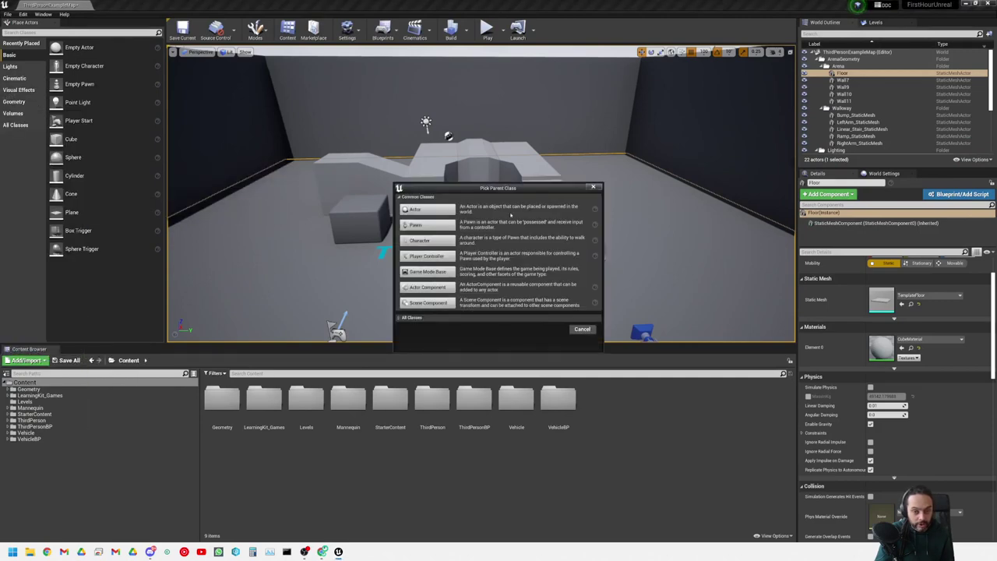
left_click(593, 187)
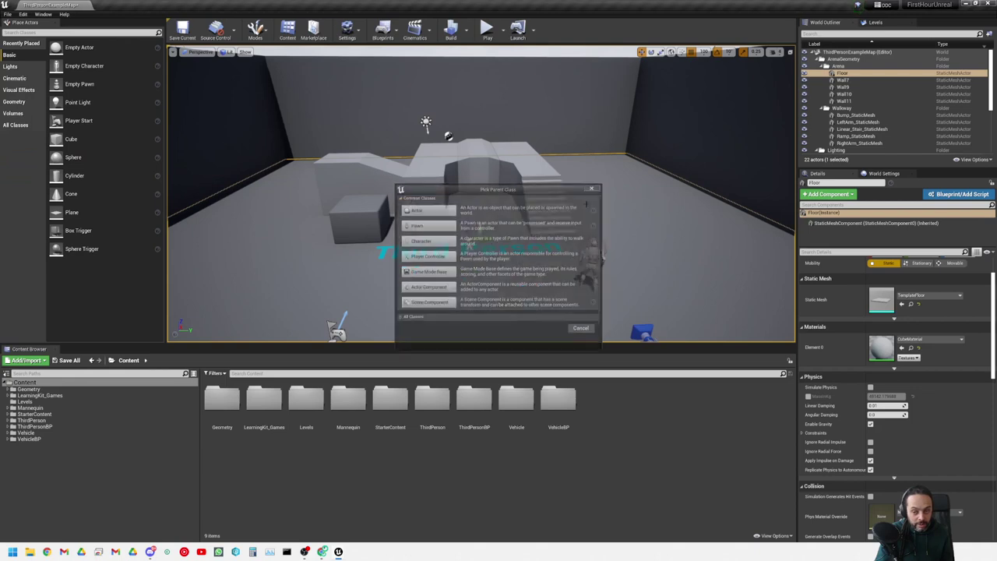
right_click(499, 487)
left_click(526, 289)
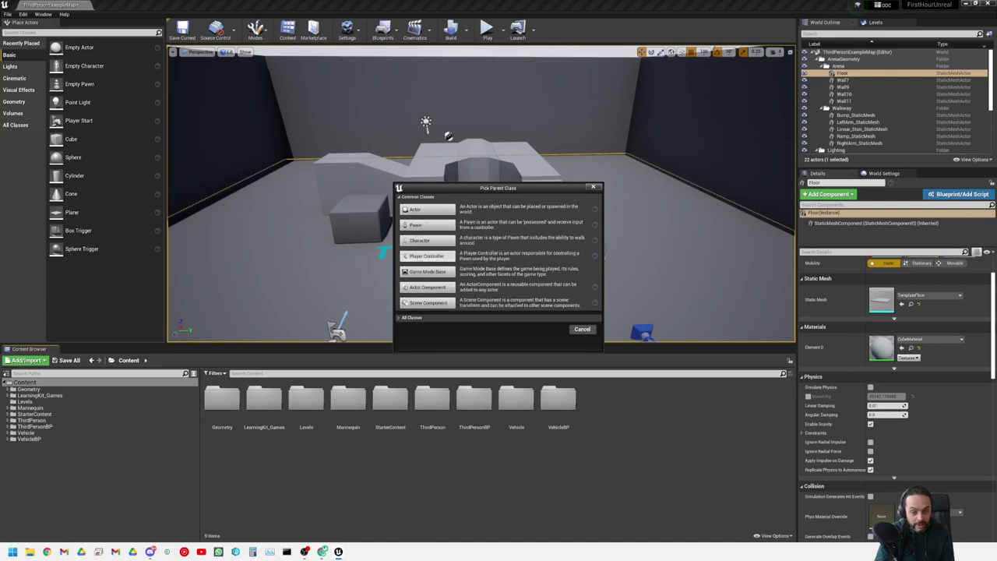
left_click(403, 318)
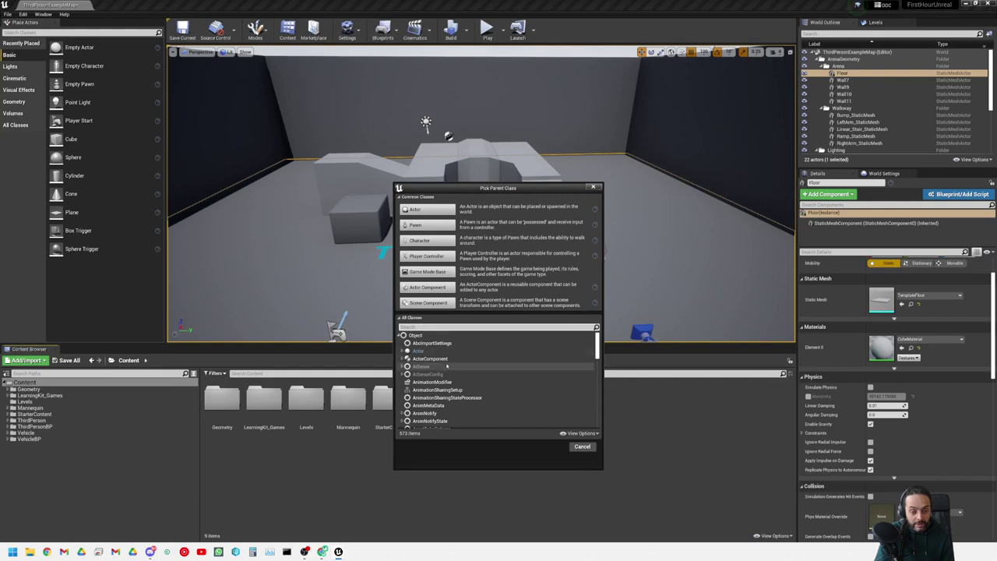
scroll(495, 376, "down", 3)
scroll(495, 375, "down", 1)
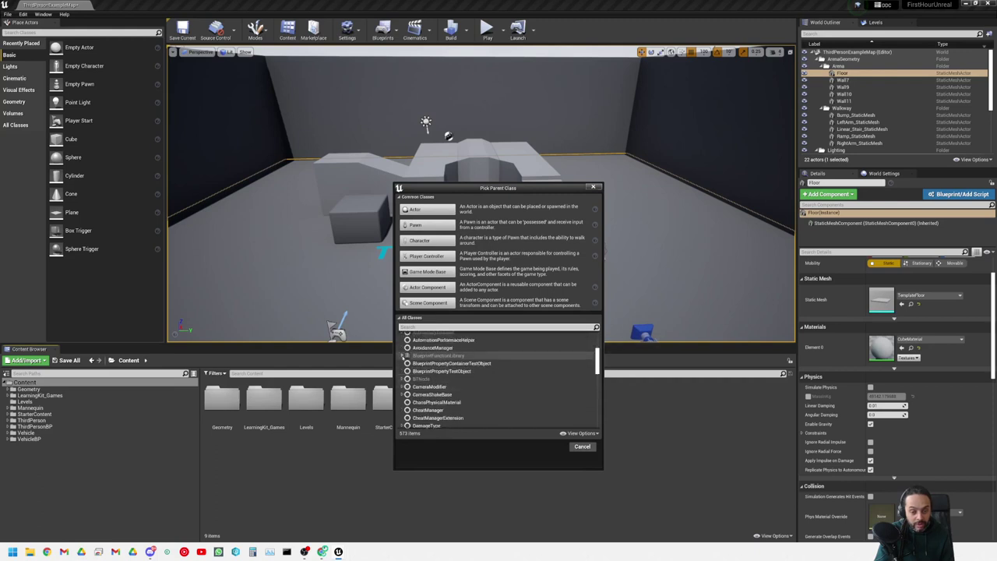
scroll(402, 386, "down", 3)
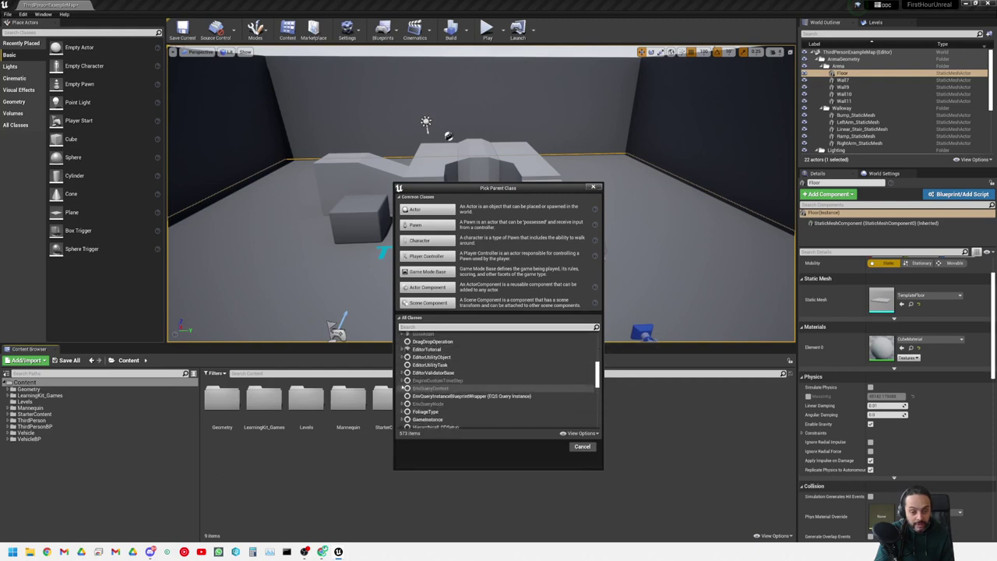
scroll(402, 388, "up", 10)
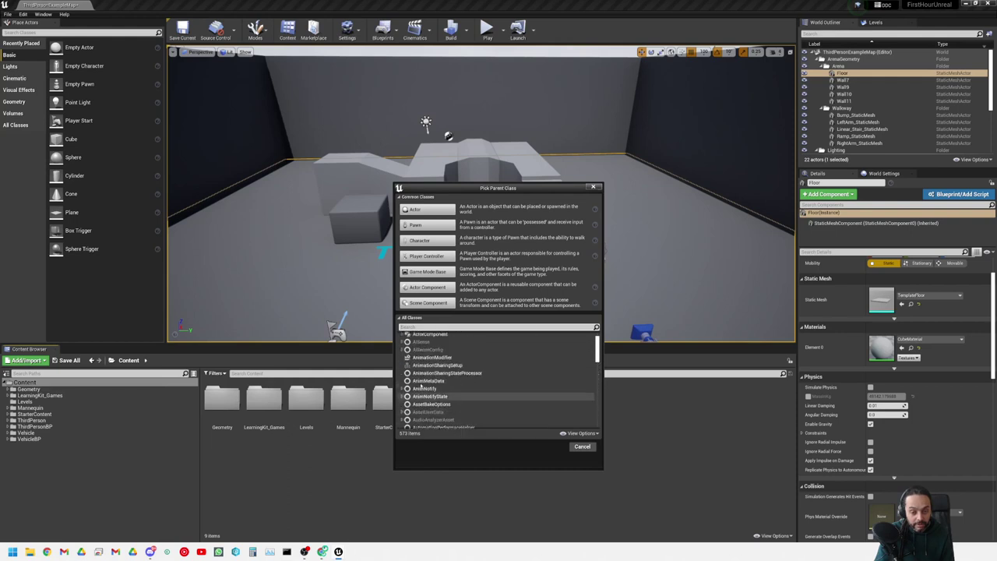
scroll(420, 385, "up", 5)
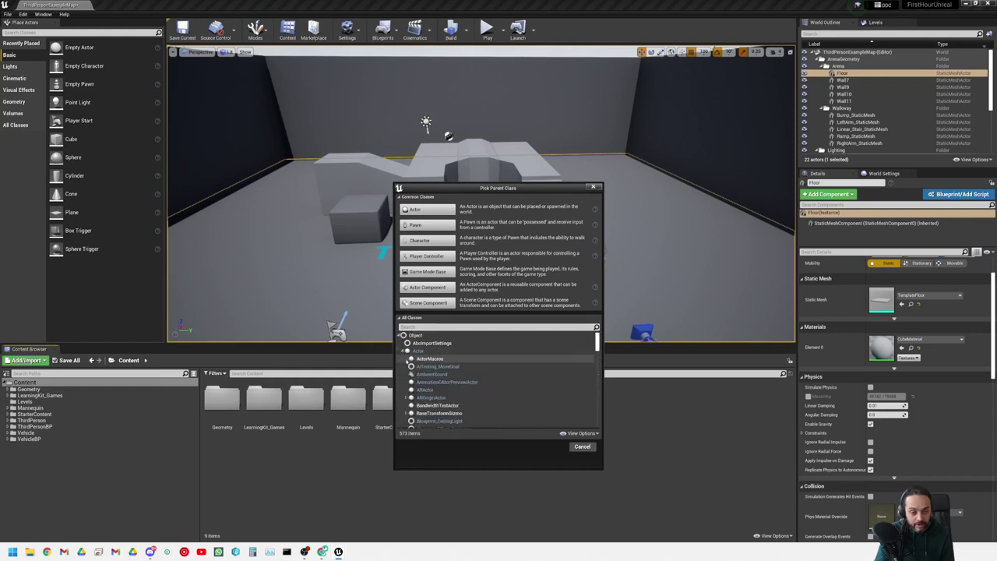
scroll(436, 366, "down", 3)
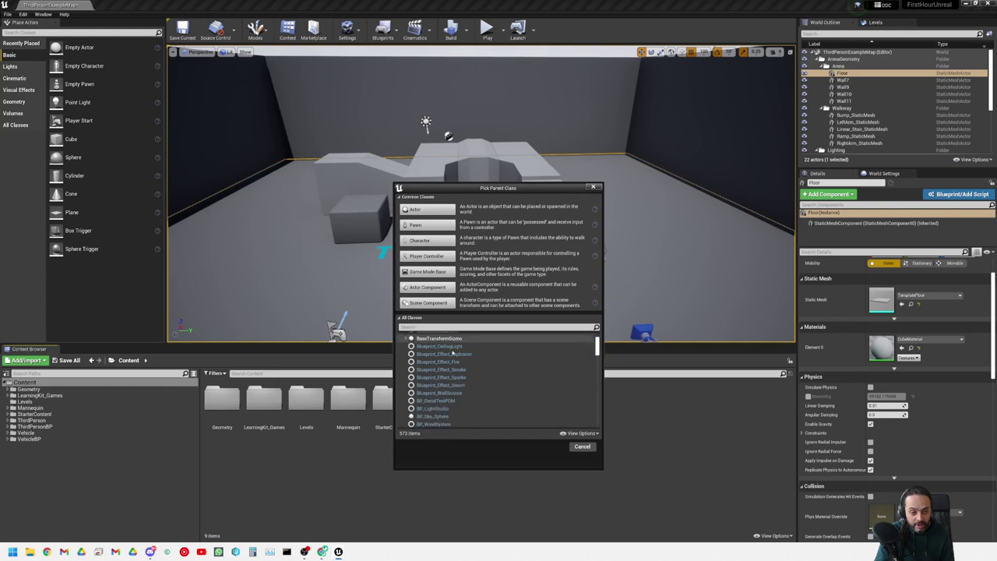
scroll(448, 358, "down", 6)
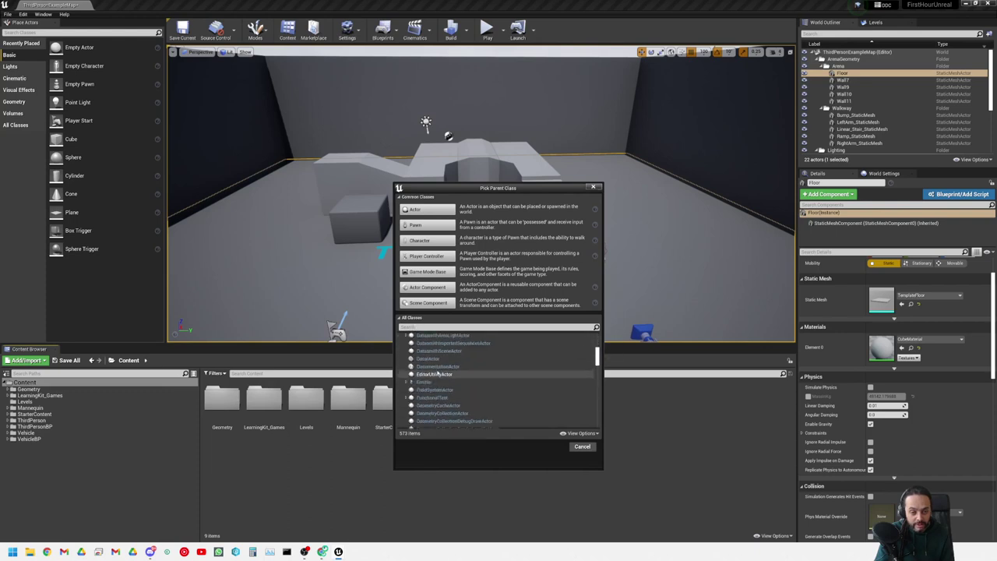
left_click(406, 397)
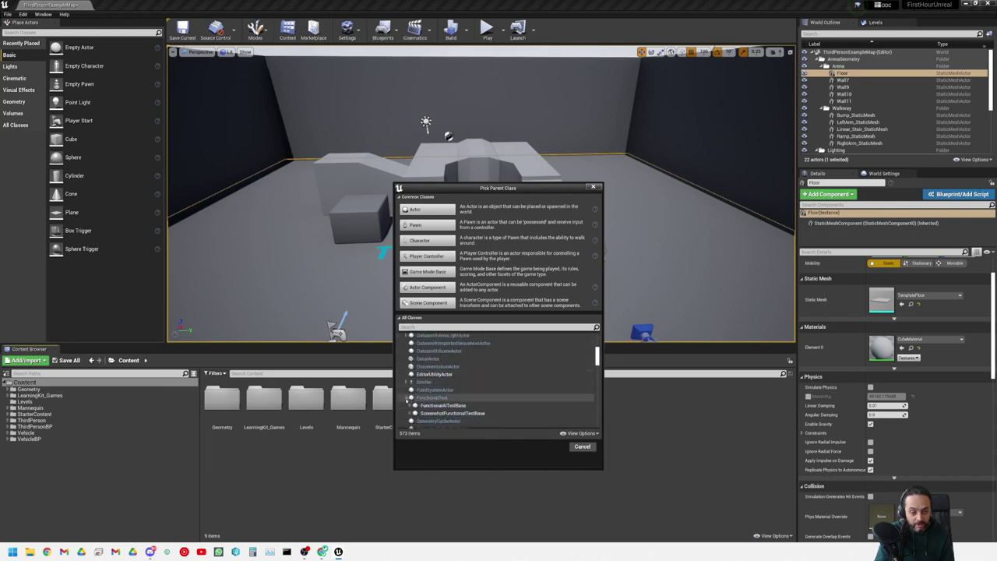
scroll(436, 394, "down", 3)
scroll(461, 391, "down", 3)
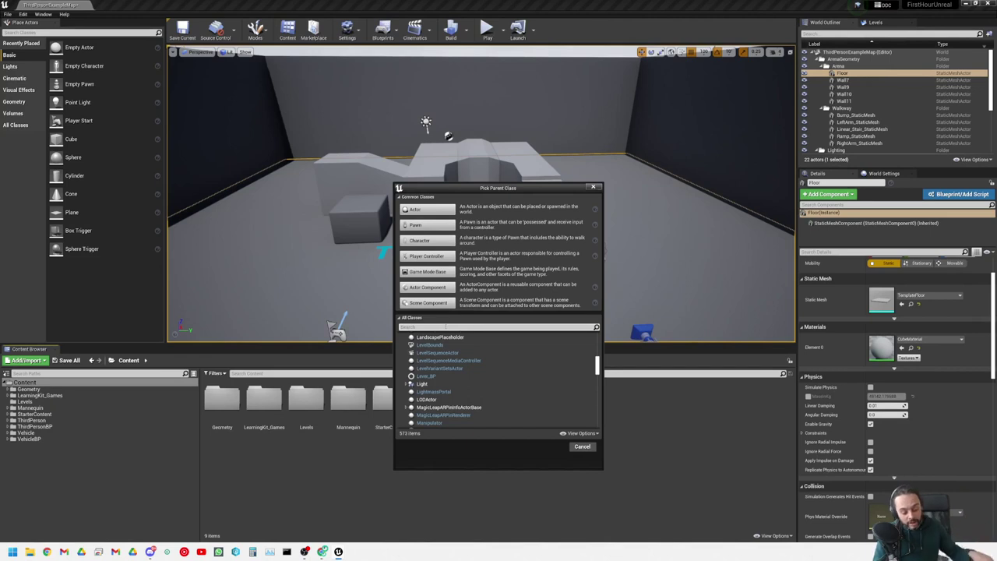
left_click(582, 447)
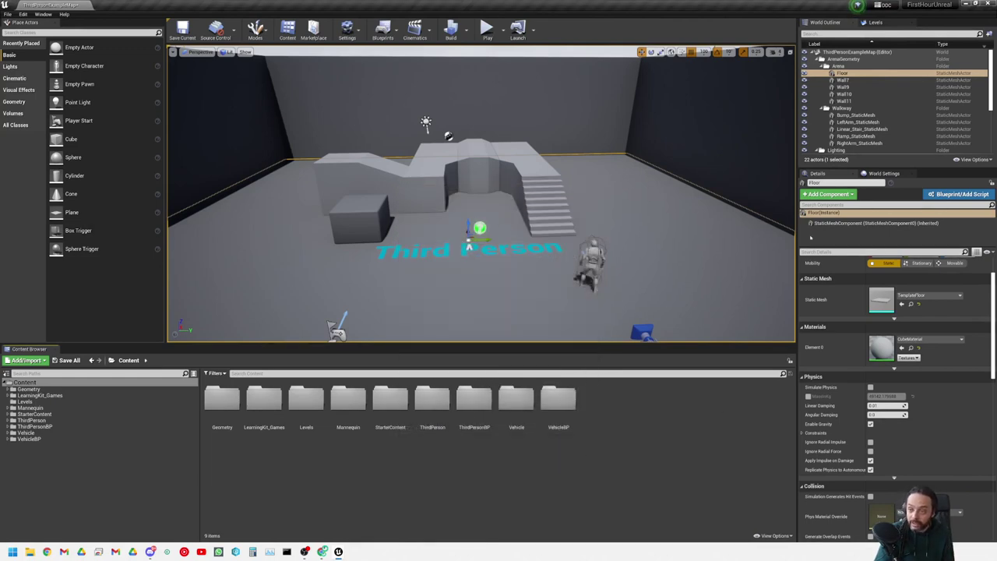
- Add a Pawn-based Blueprint Class called MyBP to Content and open its Event Graph tab
right_click(639, 412)
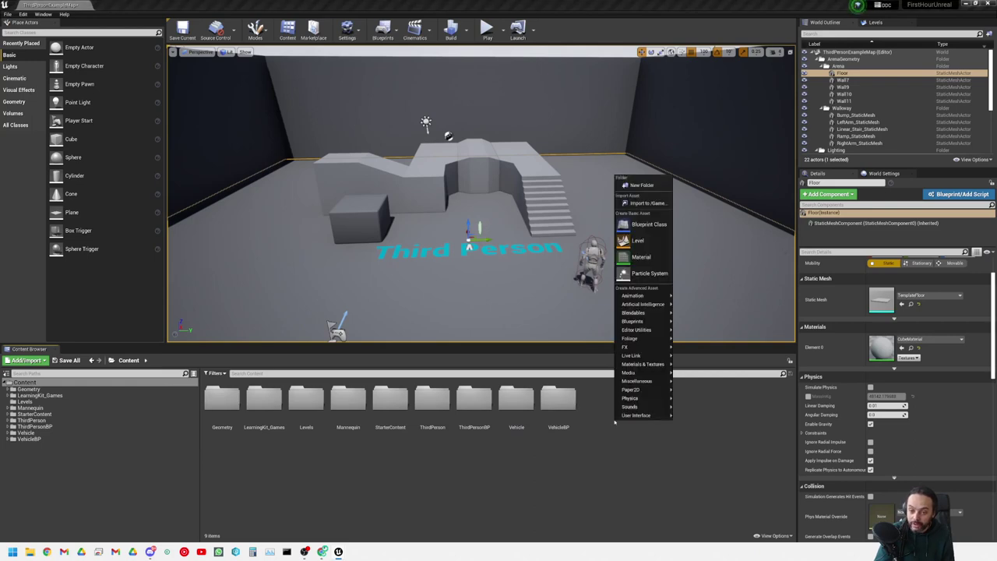
left_click(649, 224)
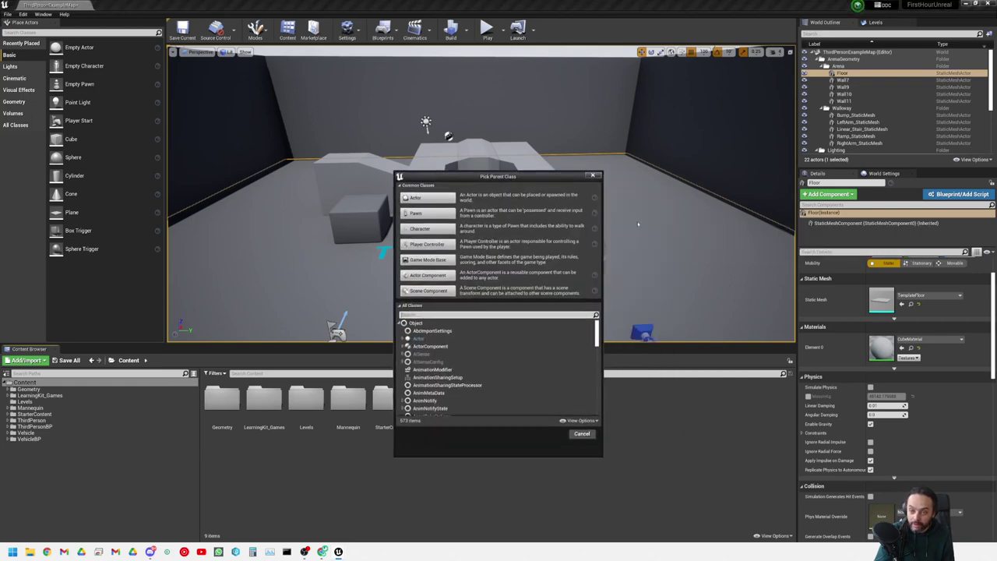
left_click(433, 214)
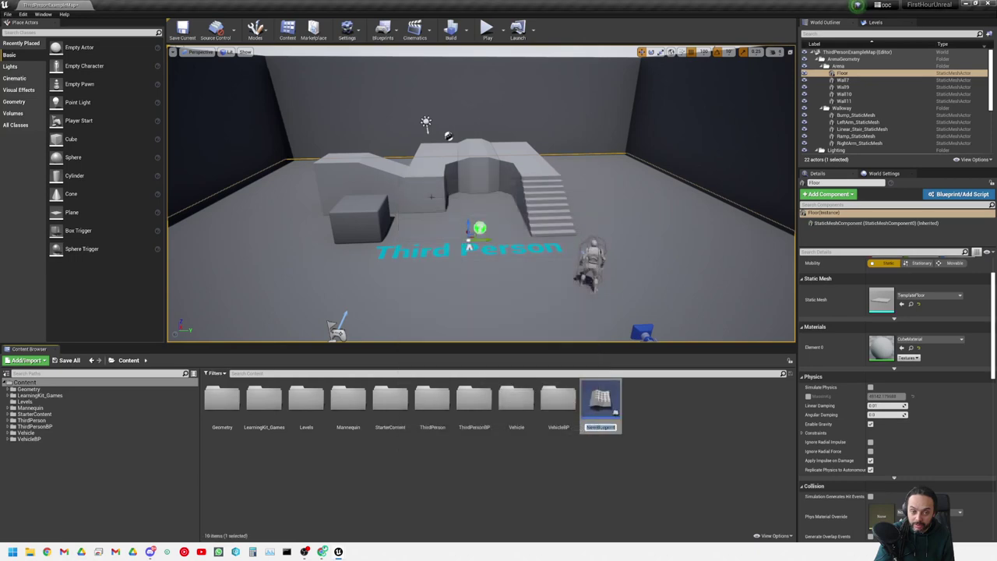
type("MyBP")
key("Return")
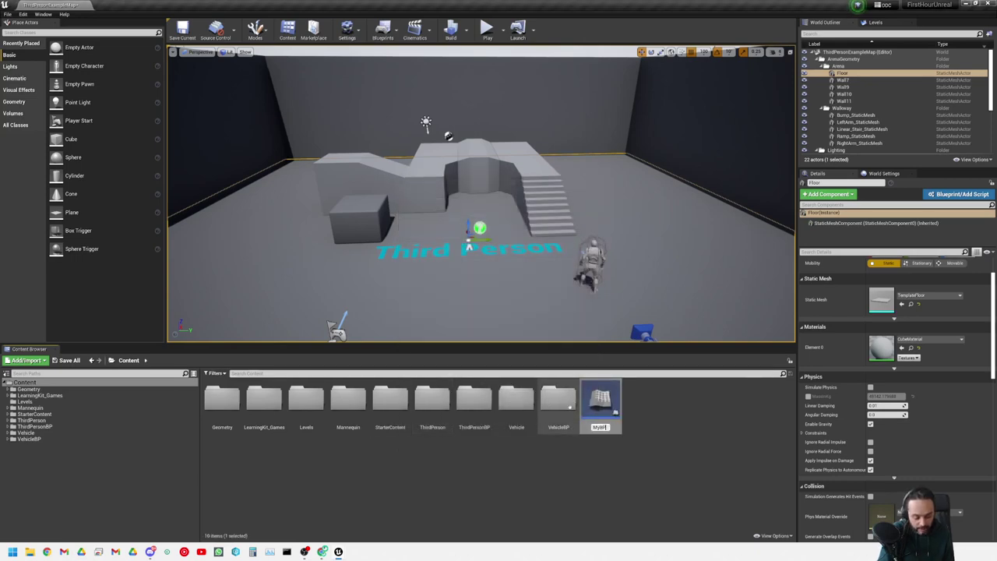
double_click(599, 401)
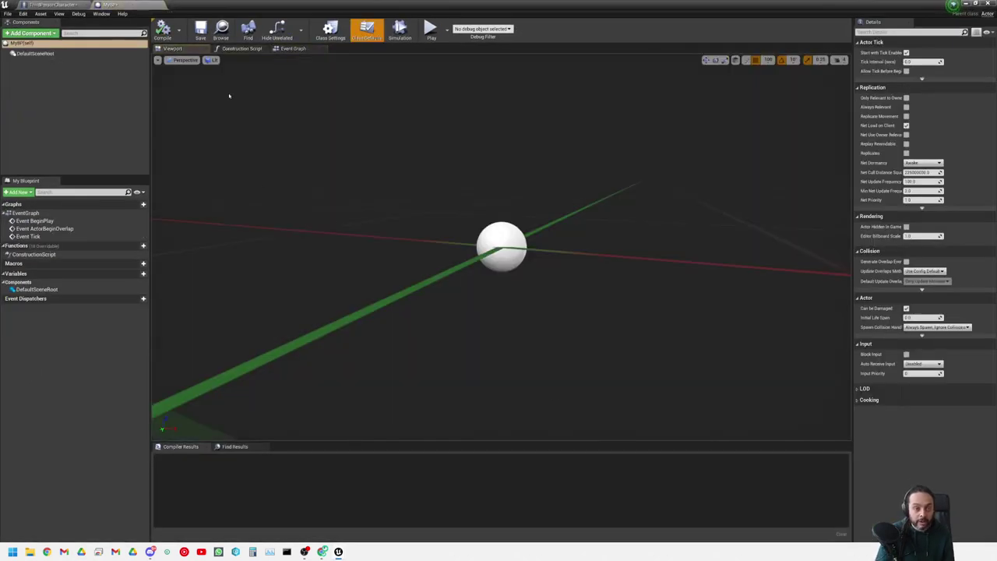
left_click(293, 49)
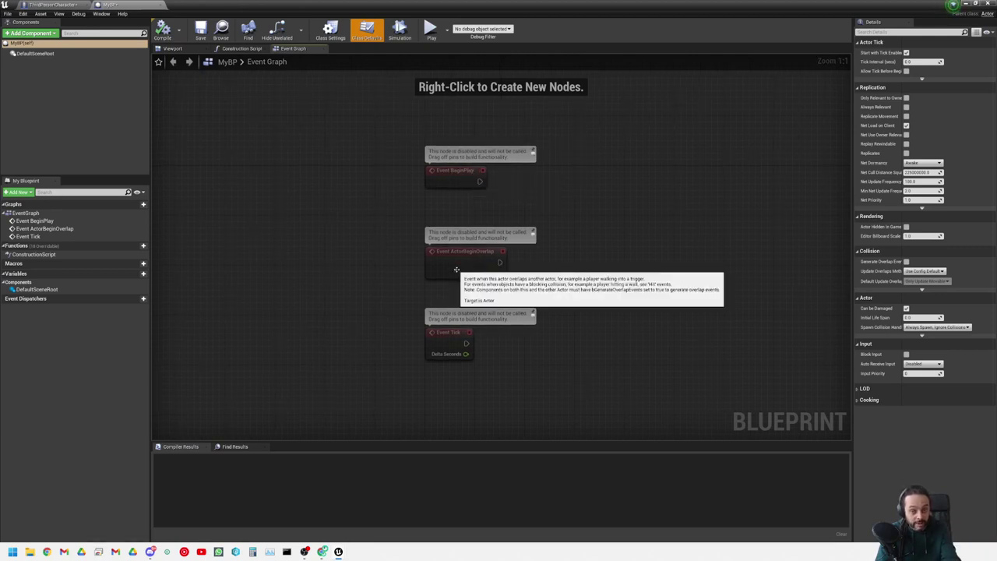
- Wire a new Print String node to Event BeginPlay and nudge it slightly up-left
left_click_drag(479, 181, 644, 184)
left_click(514, 264)
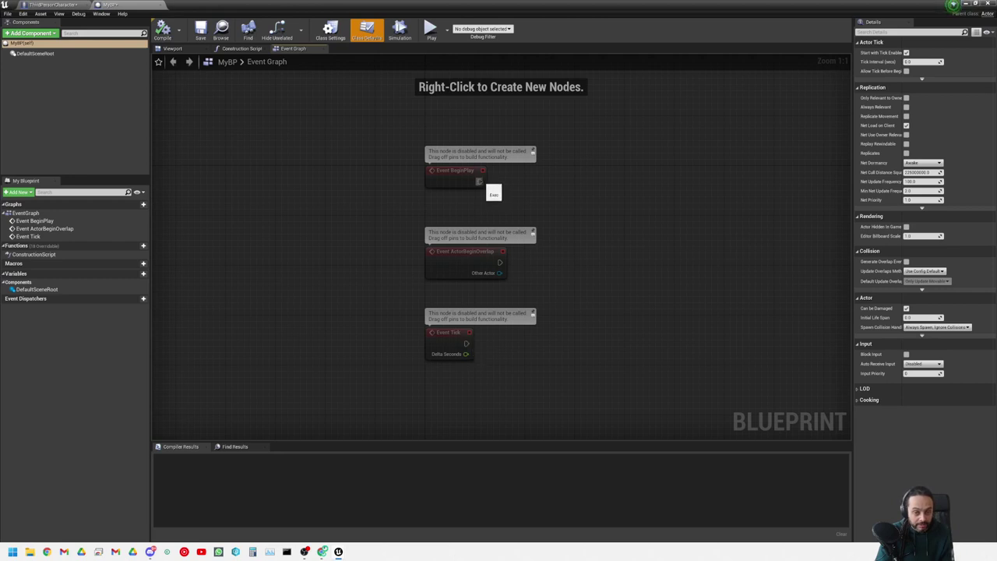
left_click_drag(479, 181, 591, 180)
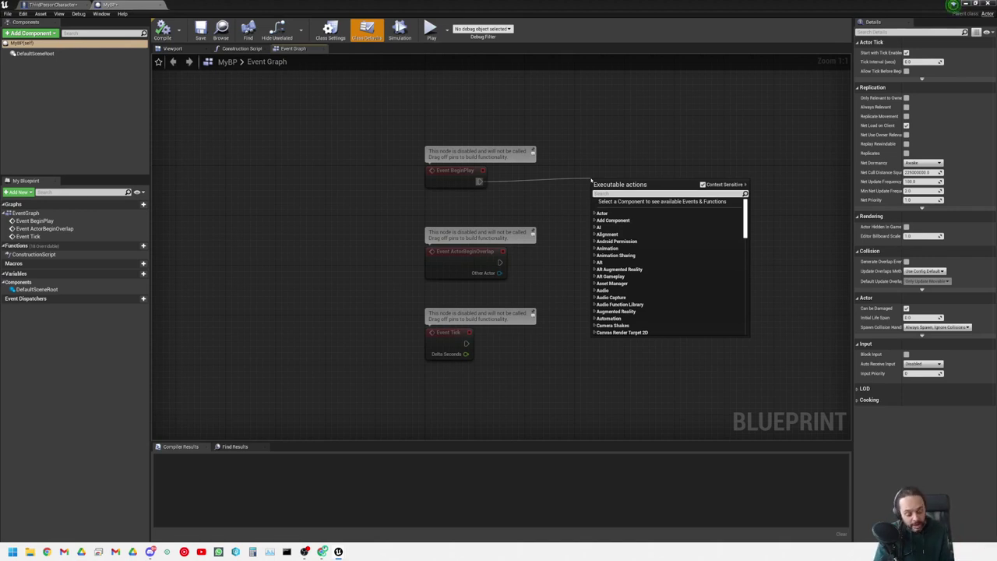
type("print")
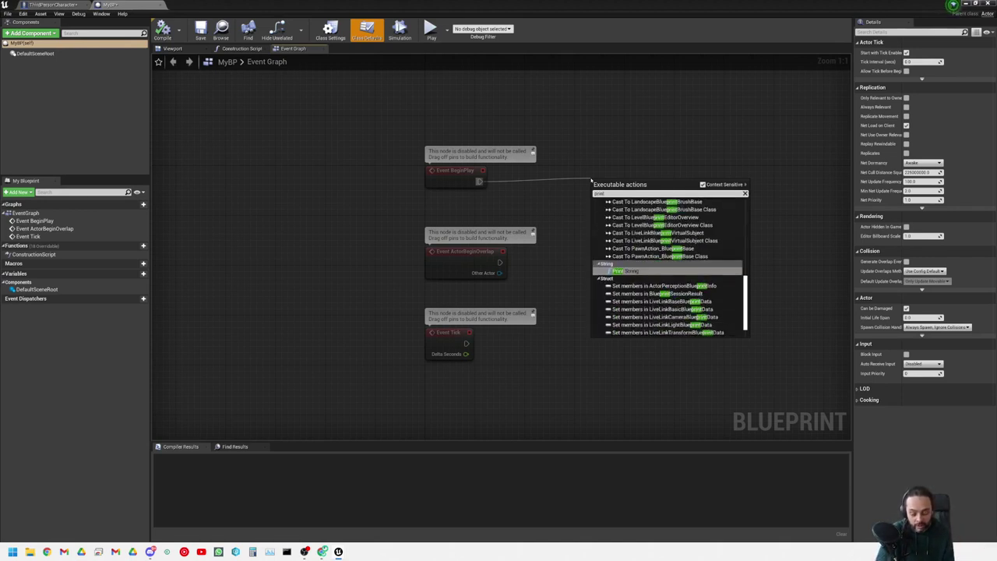
key("Return")
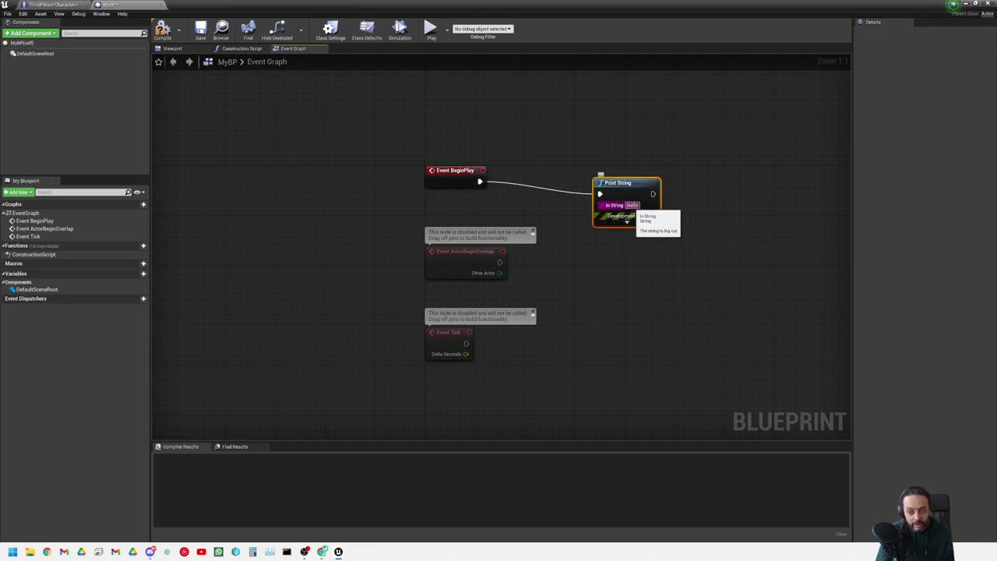
left_click(623, 254)
left_click_drag(629, 192, 623, 180)
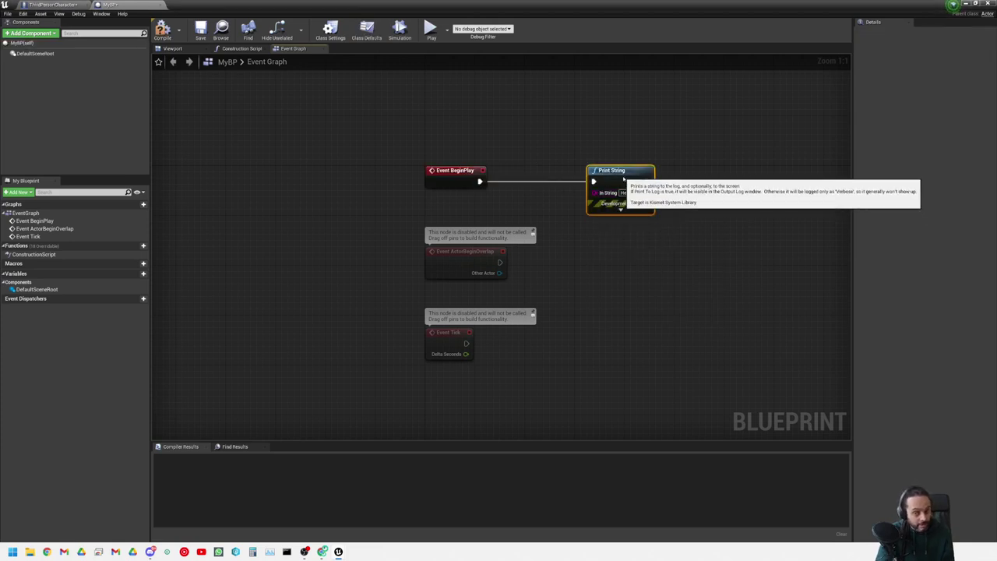
left_click(611, 266)
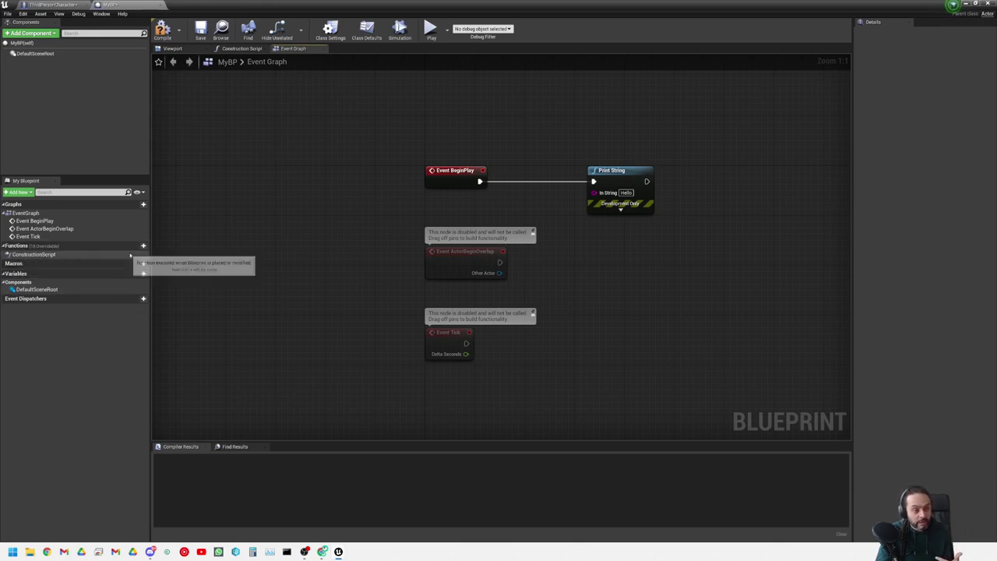
- Create a new function named MyFunction and compile the blueprint
left_click(137, 246)
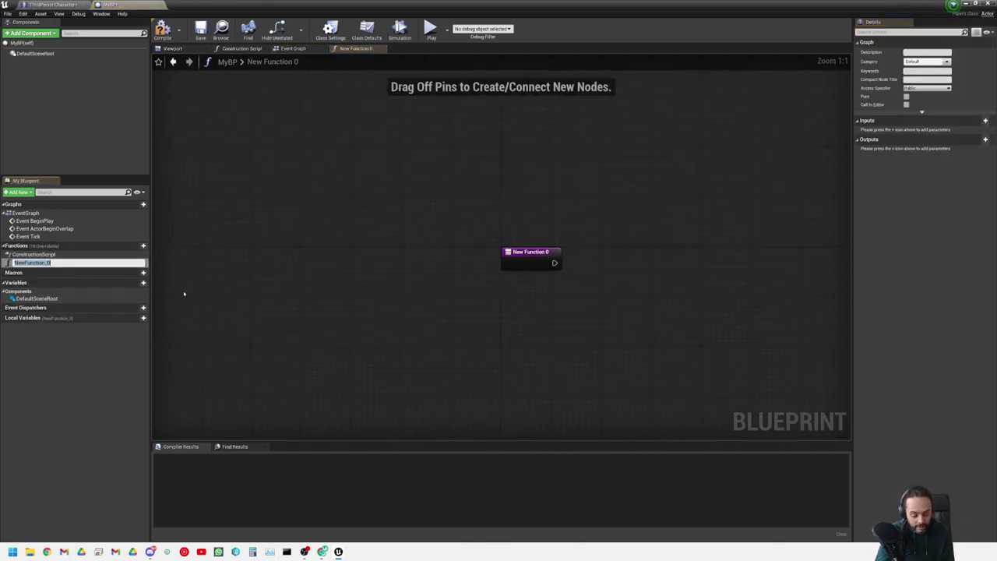
type("My")
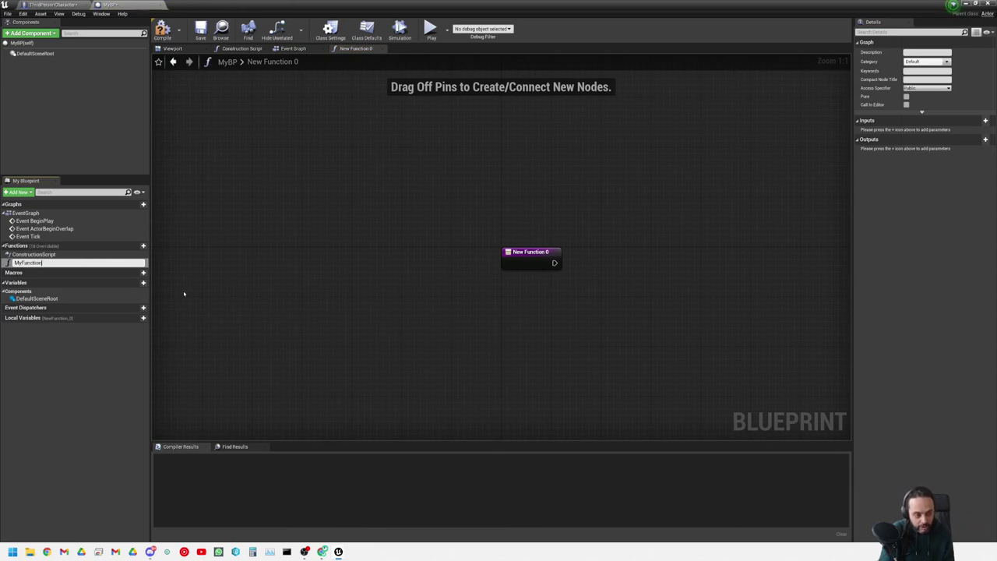
key("Return")
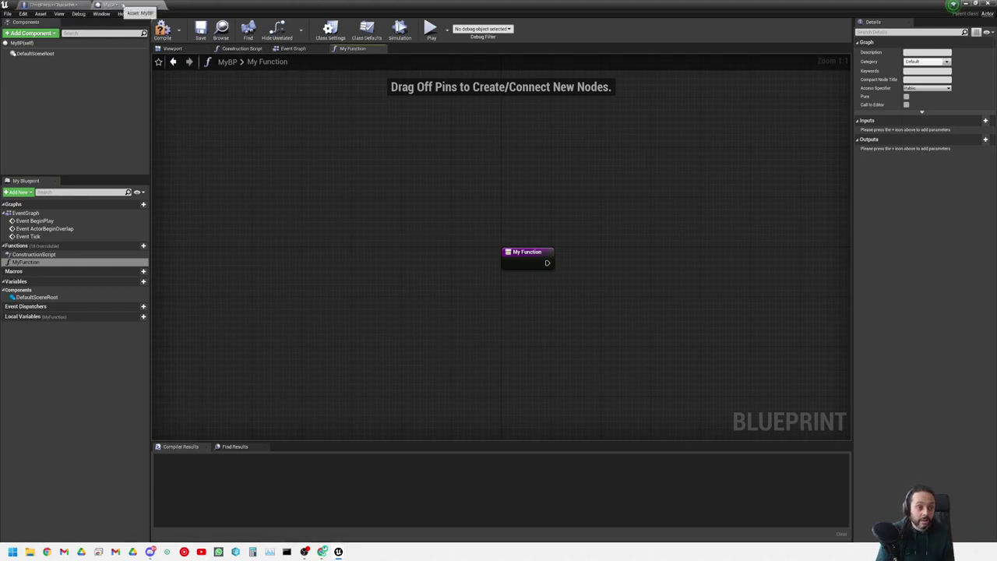
left_click(162, 31)
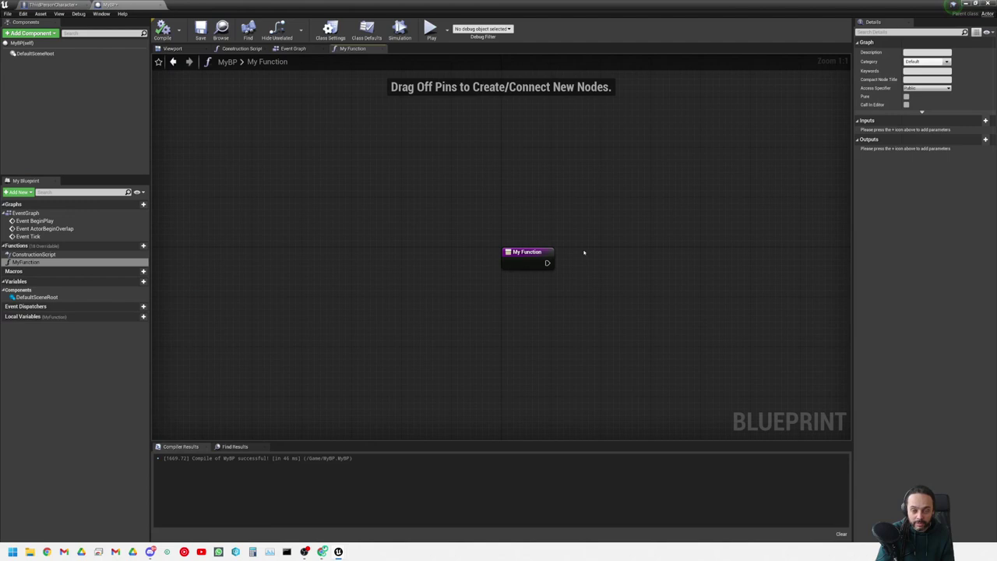
- Add a Print String node wired to MyFunction's entry
right_click(583, 251)
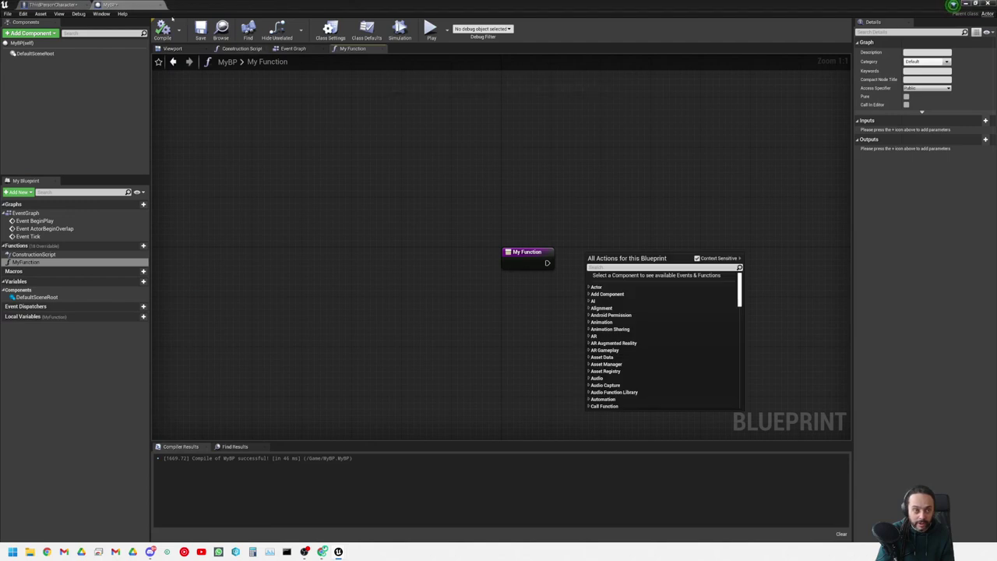
left_click(567, 218)
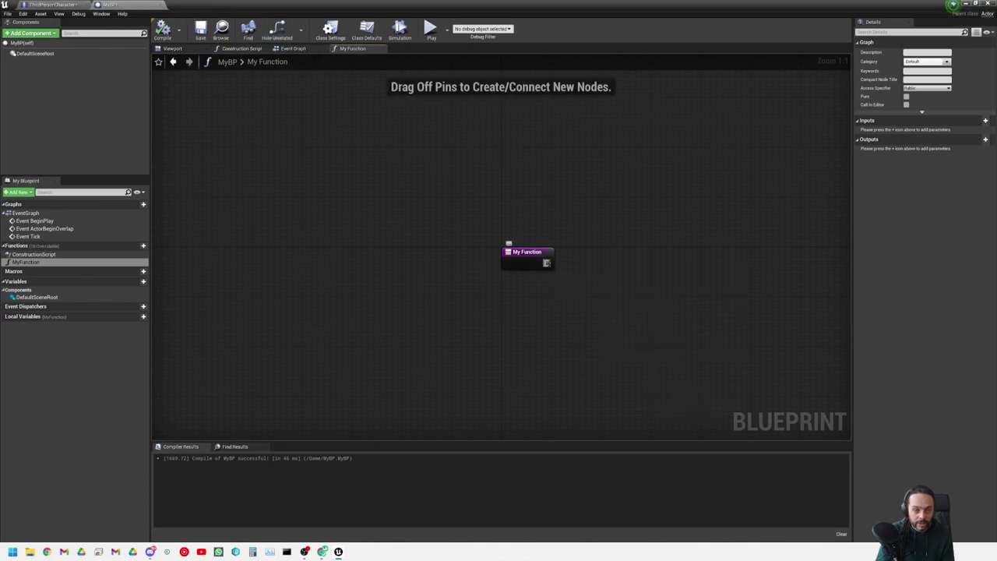
left_click_drag(547, 262, 592, 269)
type("print string")
key("Return")
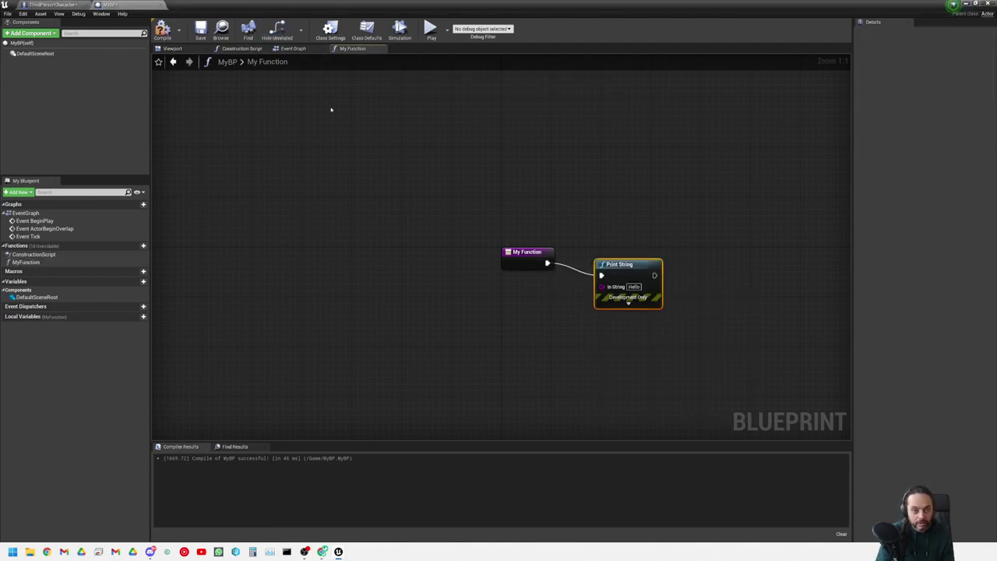
- Place a My Function call node in the Event Graph, then delete it
left_click(292, 48)
right_click(570, 289)
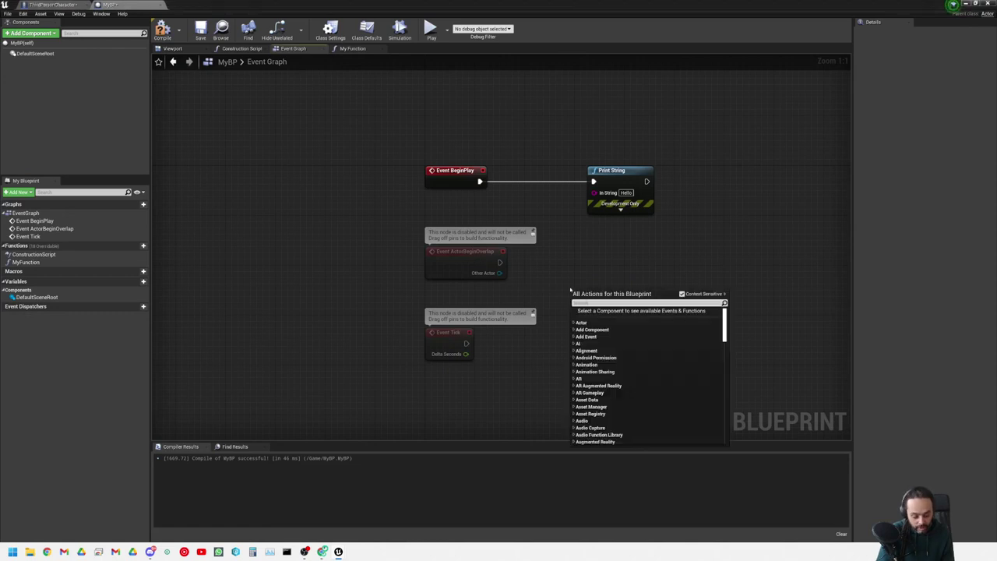
type("my")
key("Return")
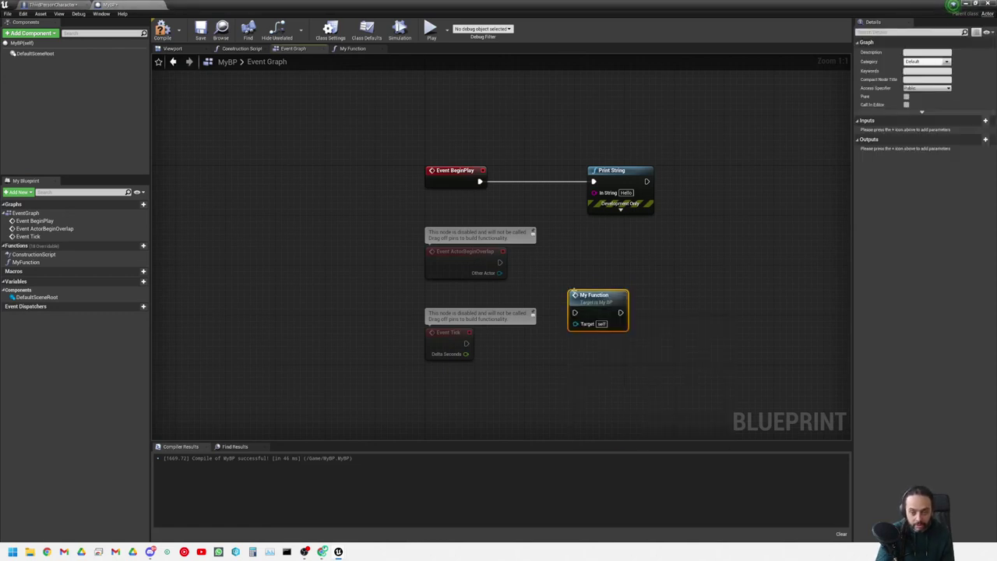
left_click(698, 350)
left_click(596, 296)
key("Delete")
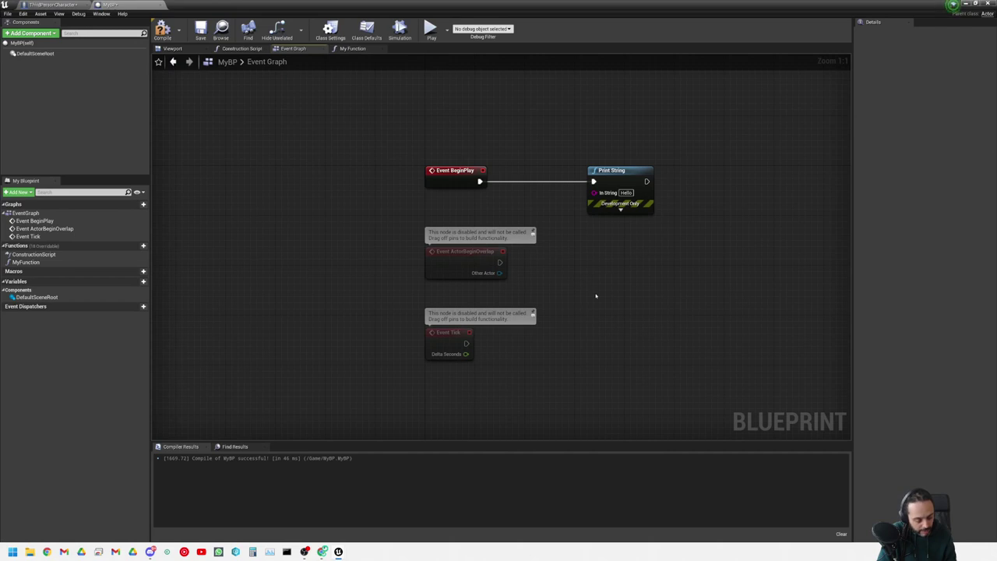
- Add a new variable and promote Print String's In String input to a variable
left_click(137, 282)
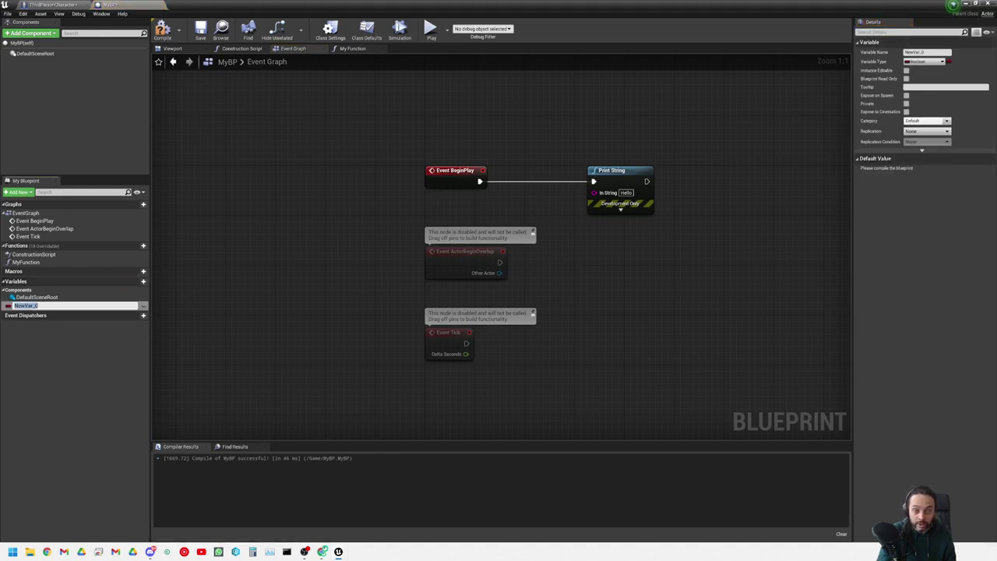
right_click(594, 192)
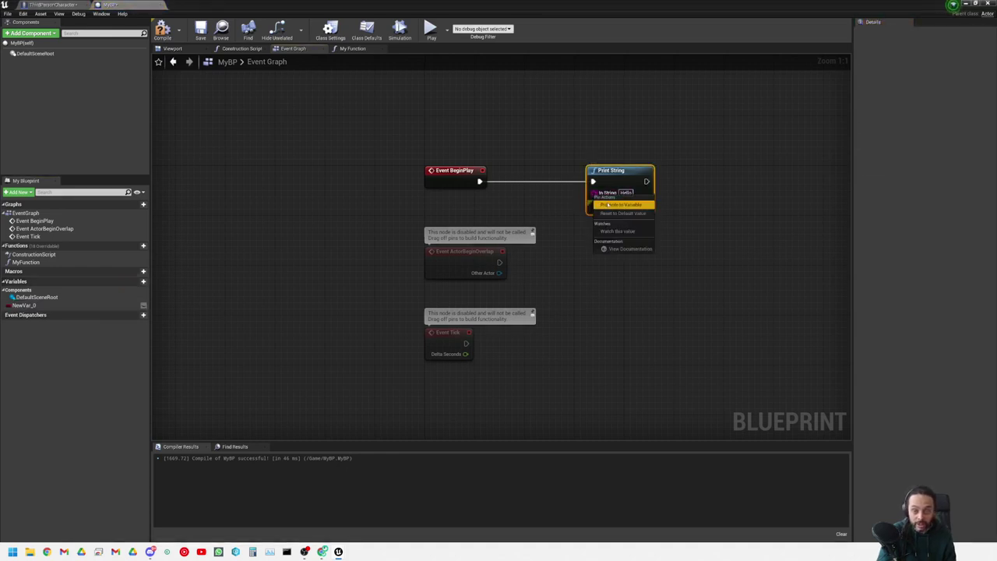
left_click(606, 205)
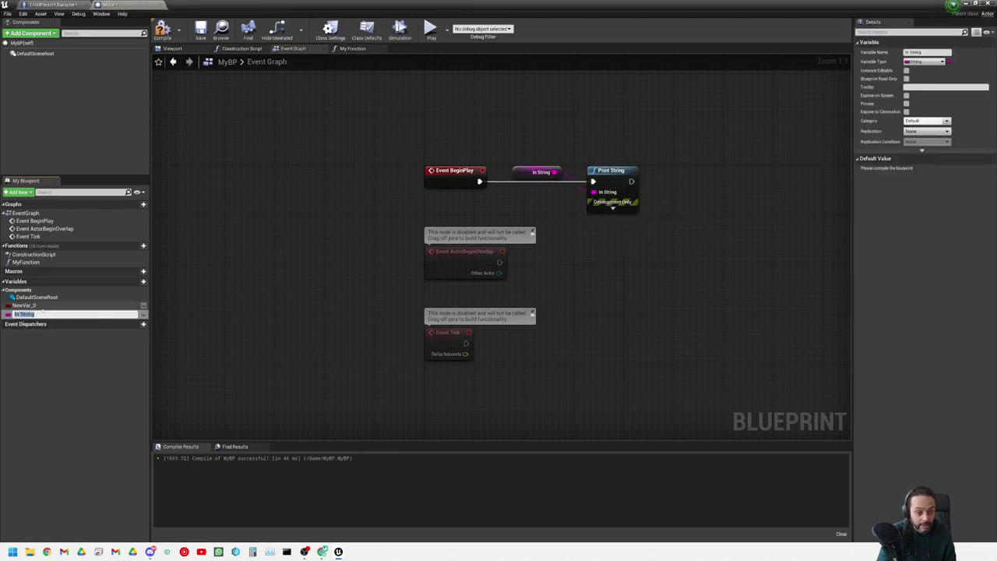
- Rename NewVar_0 to MyVar and compile the blueprint
left_click(43, 307)
left_click(44, 307)
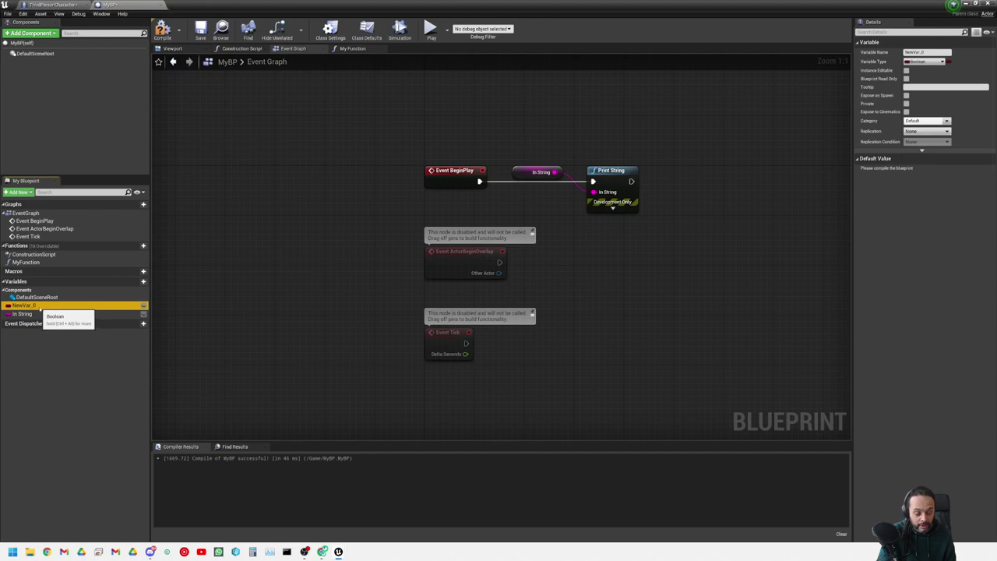
key("F2")
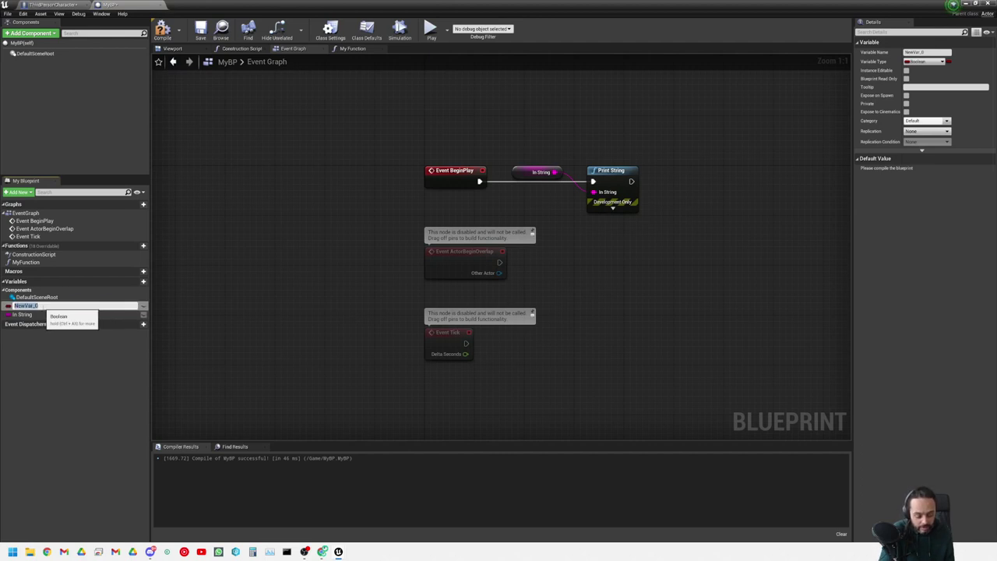
key("BackSpace")
type("MyVar")
key("Return")
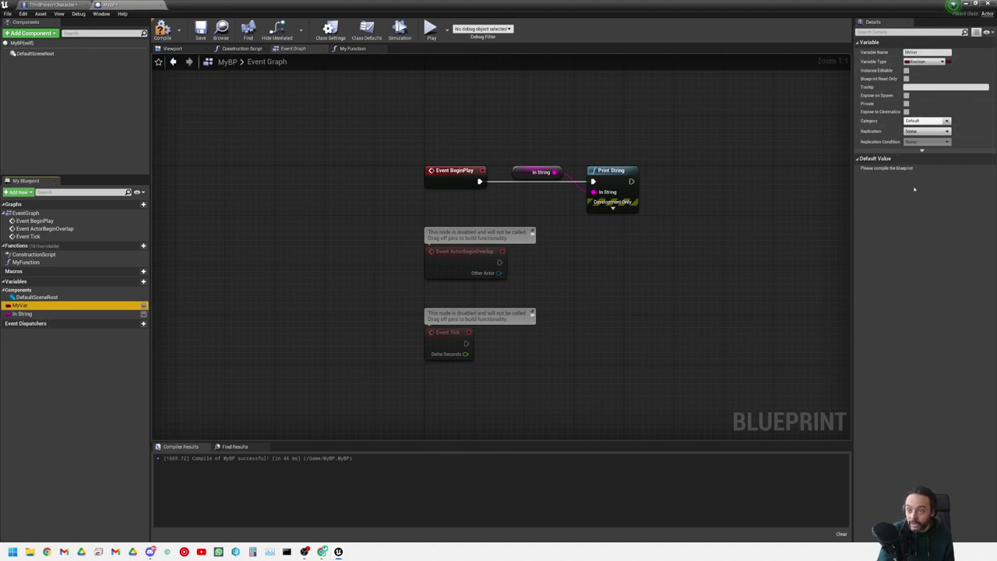
left_click(374, 151)
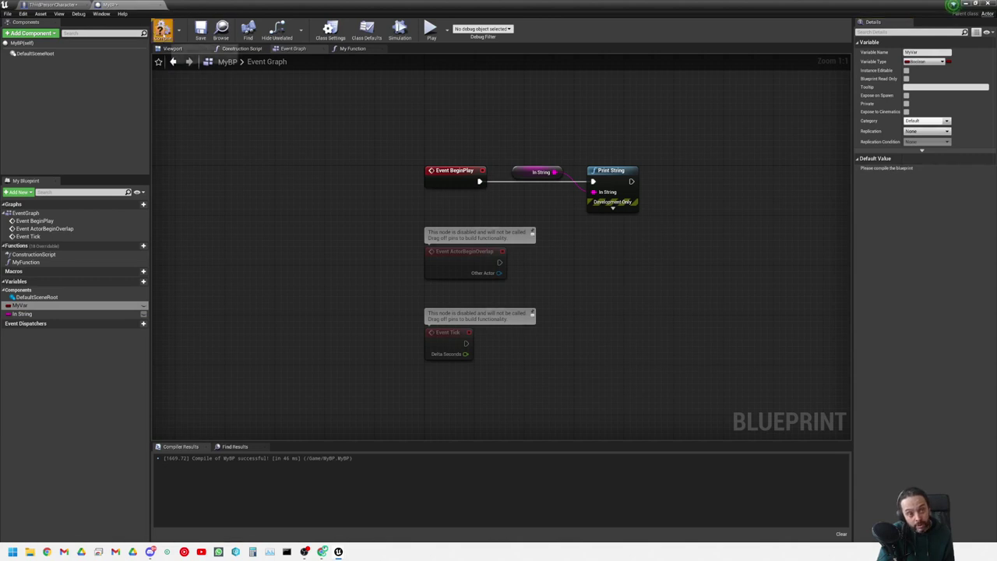
left_click(162, 30)
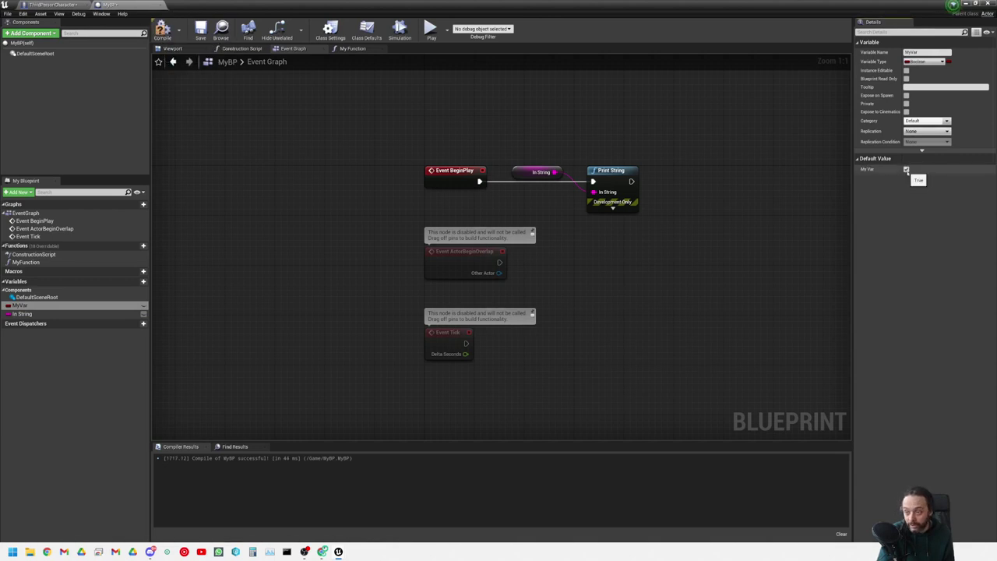
- Give MyVar the tooltip Hello, change its type to Text, and recompile
left_click(924, 88)
type("Hello")
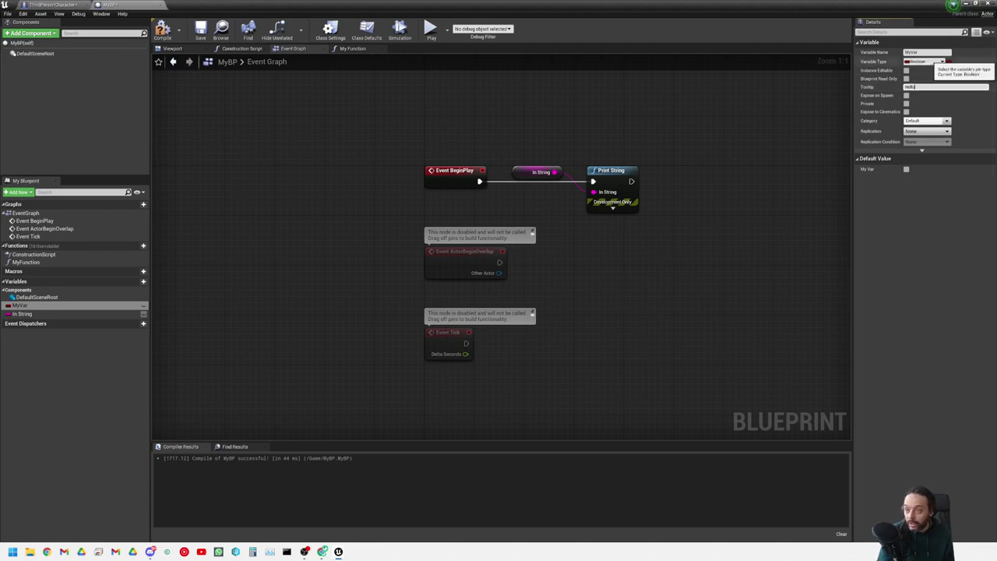
left_click(940, 62)
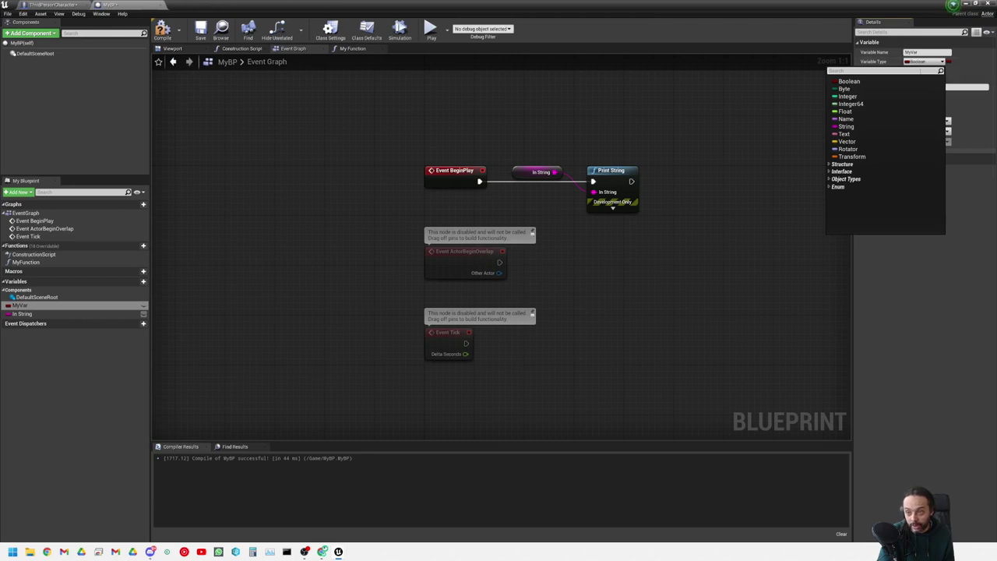
left_click(876, 135)
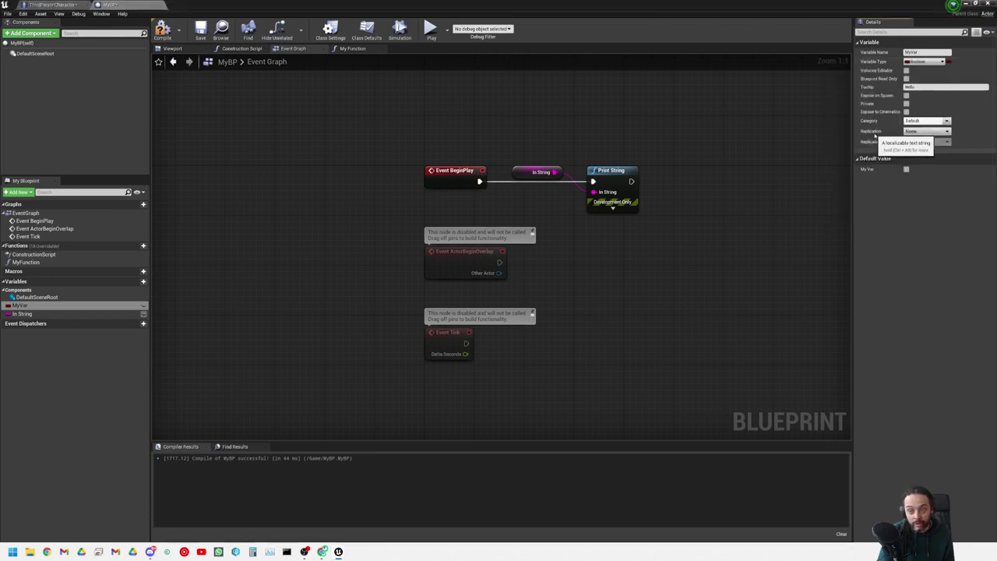
key("F7")
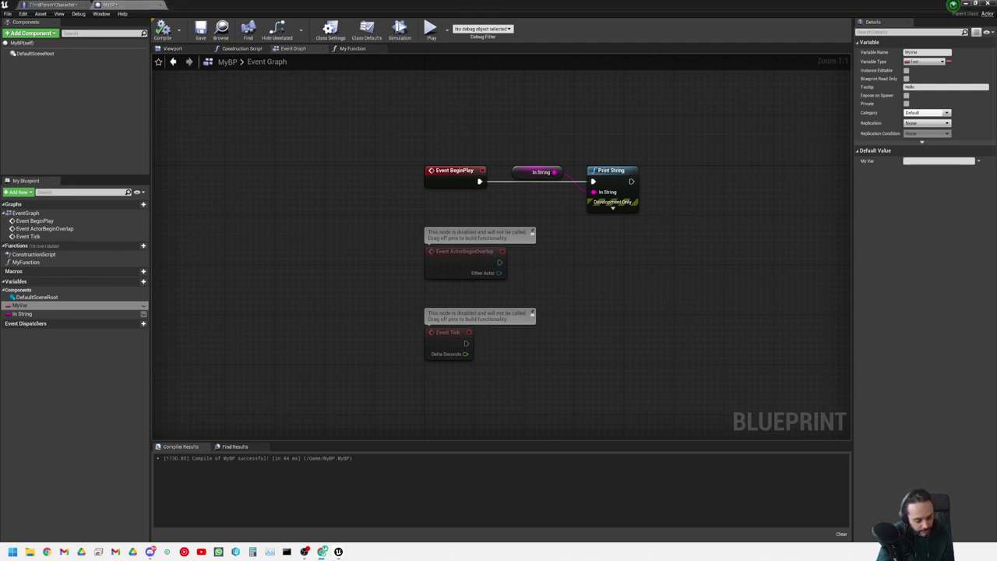
- Drop MyVar getter nodes and a SET My Var node into the Event Graph
left_click_drag(47, 305, 327, 235)
left_click(346, 242)
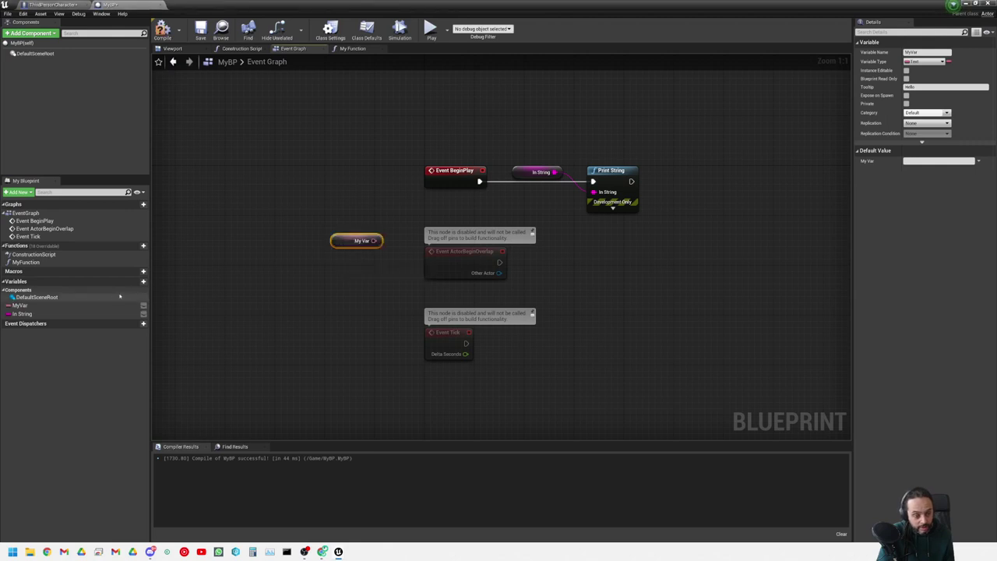
left_click_drag(104, 307, 280, 269, "ctrl")
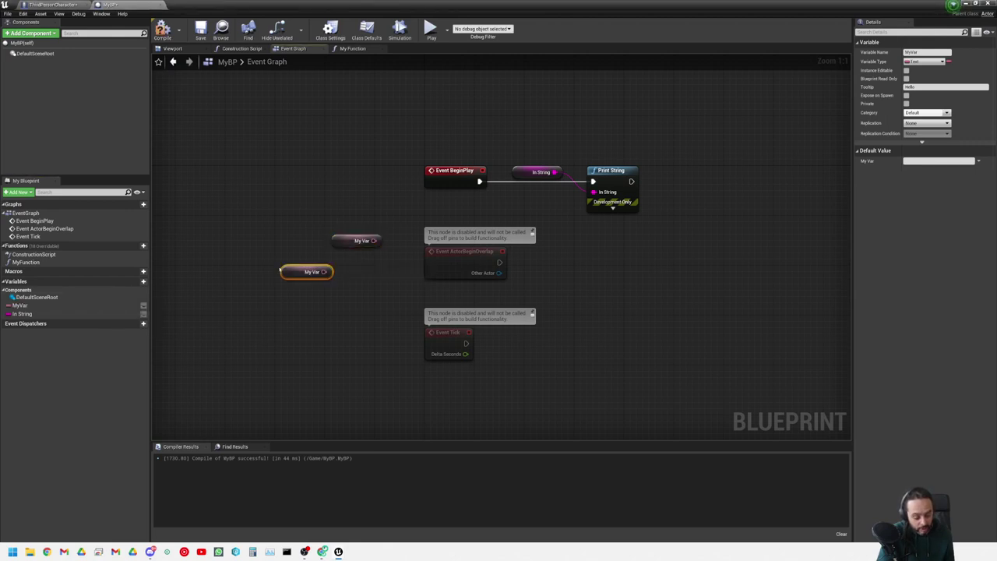
left_click_drag(31, 306, 306, 295)
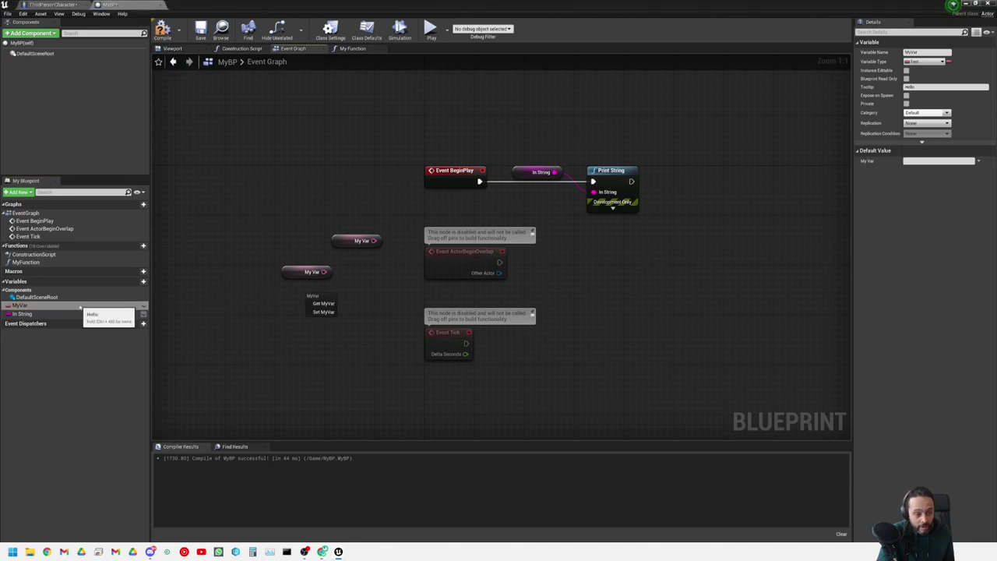
left_click(315, 312)
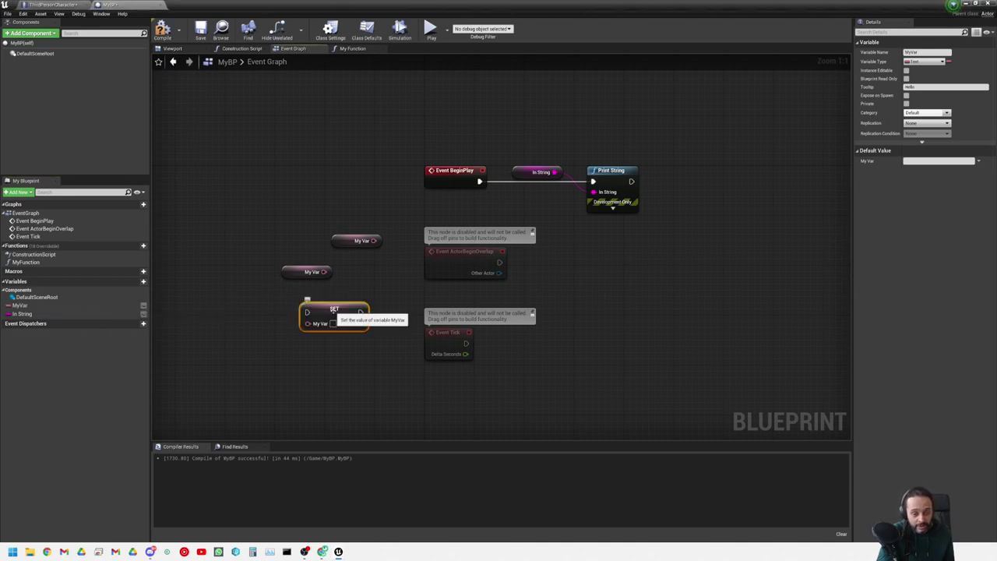
left_click(355, 262)
left_click_drag(249, 196, 374, 359)
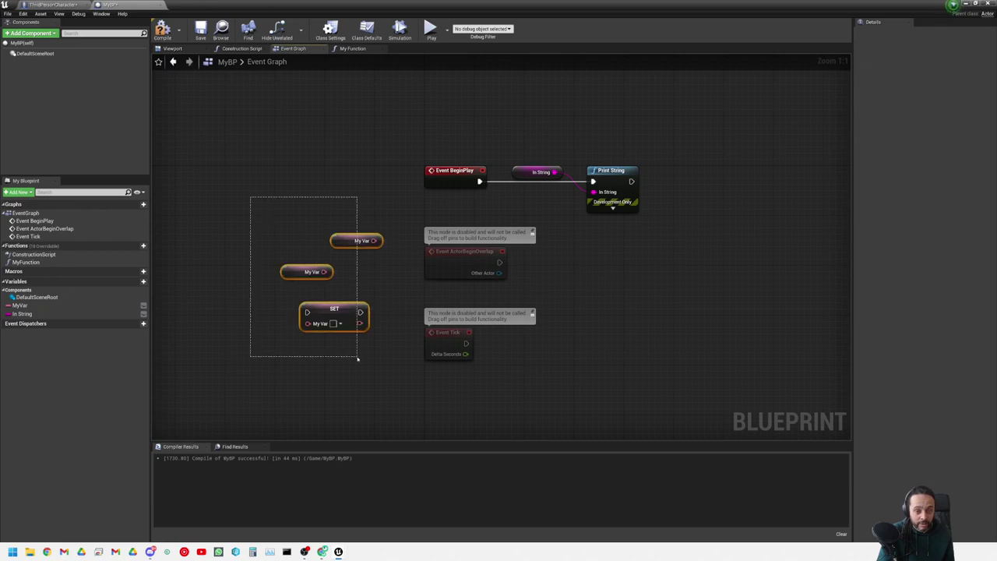
left_click(275, 369)
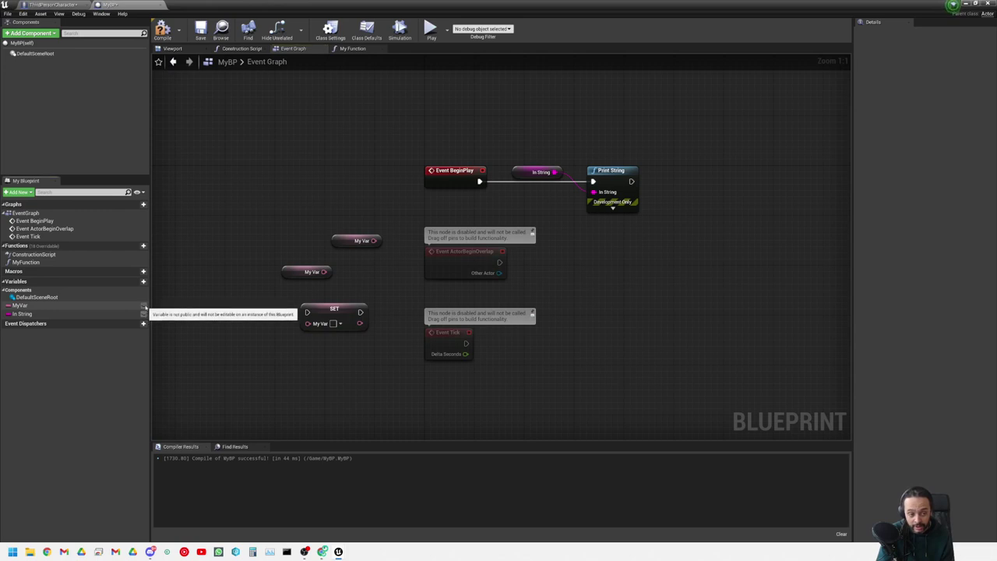
- Make MyVar and In String instance-editable and view In String's Details
left_click(143, 306)
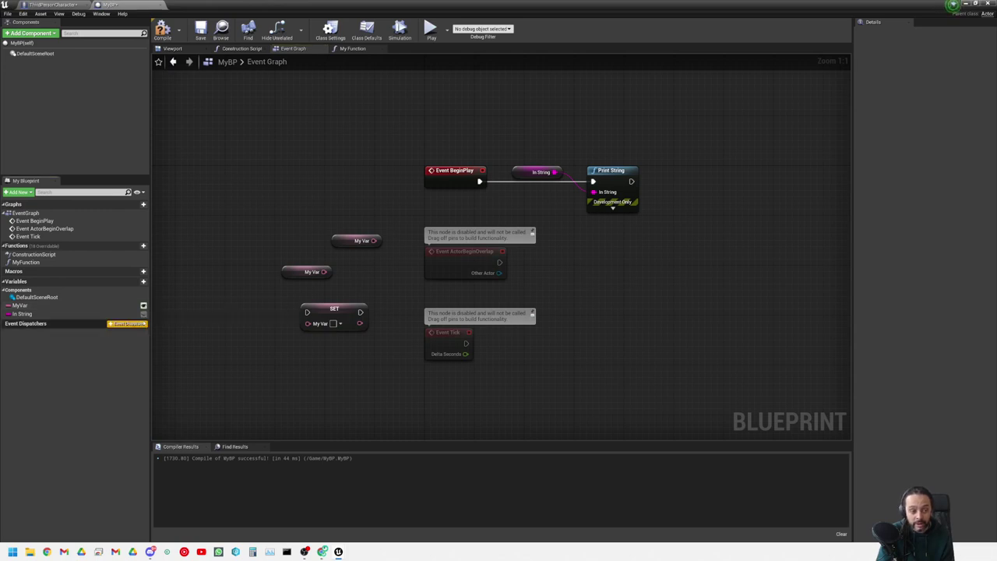
left_click(144, 314)
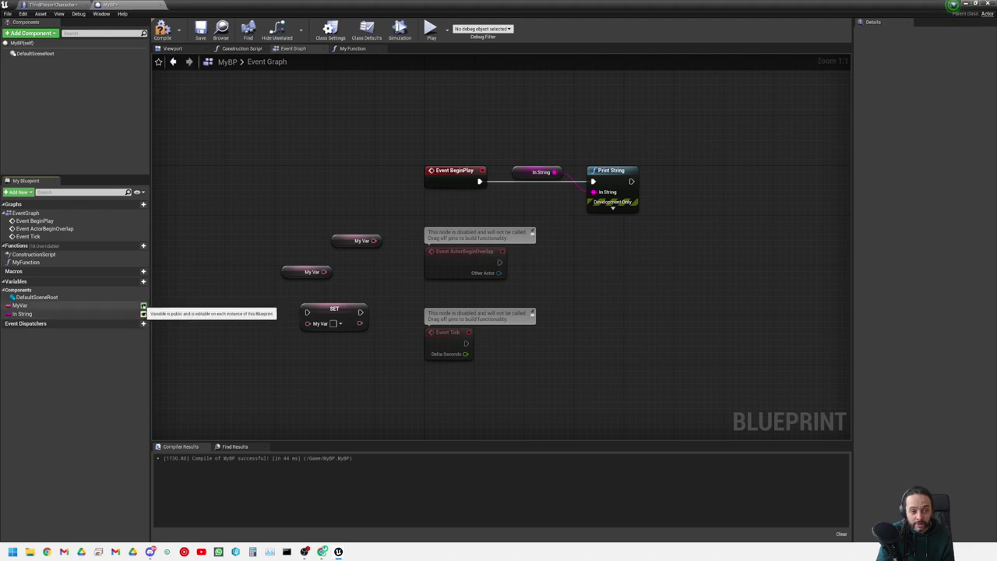
left_click(132, 306)
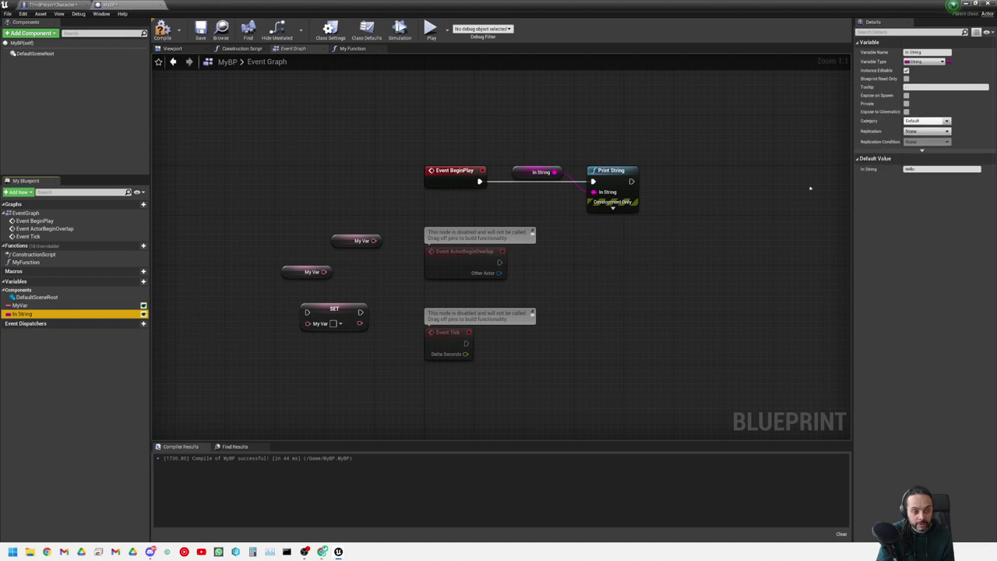
left_click(162, 345)
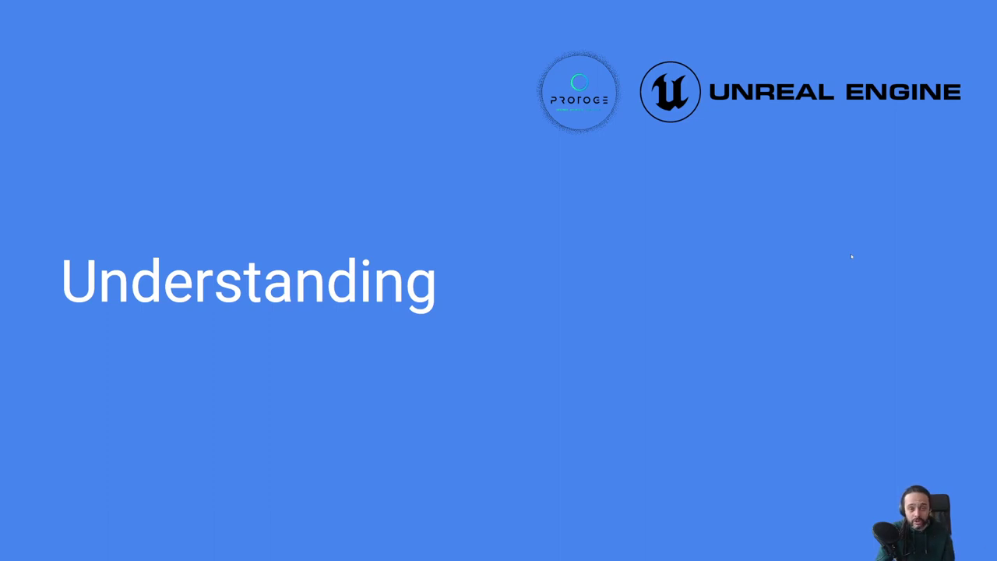
- Advance from the Understanding title to the Quiz slide
key("Right")
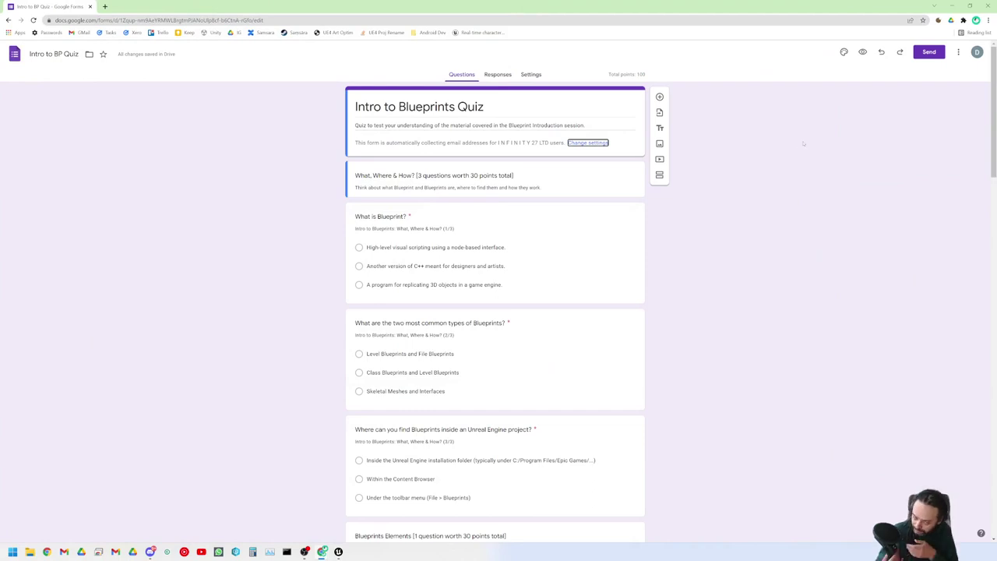
right_click(719, 201)
left_click(312, 242)
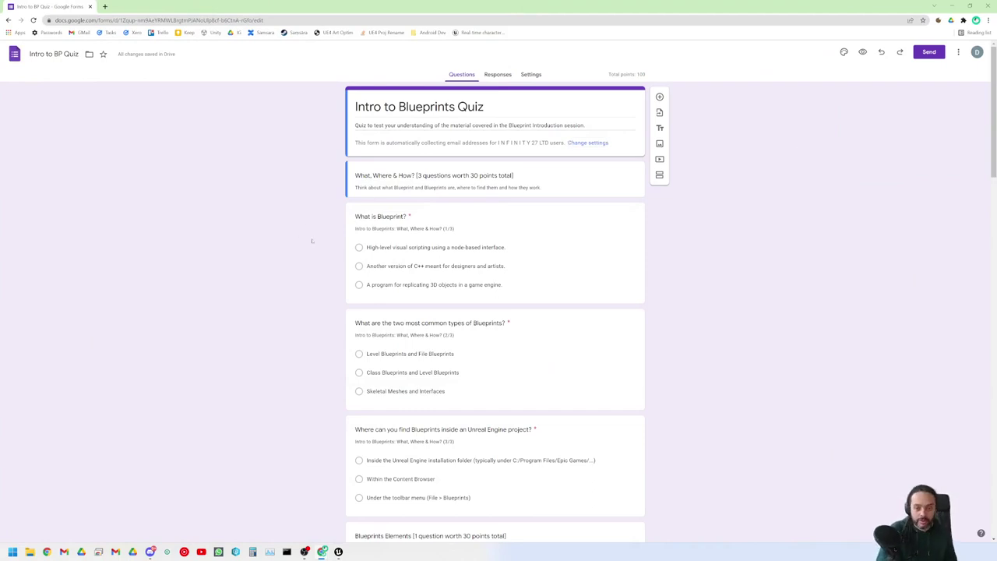
scroll(311, 242, "down", 1)
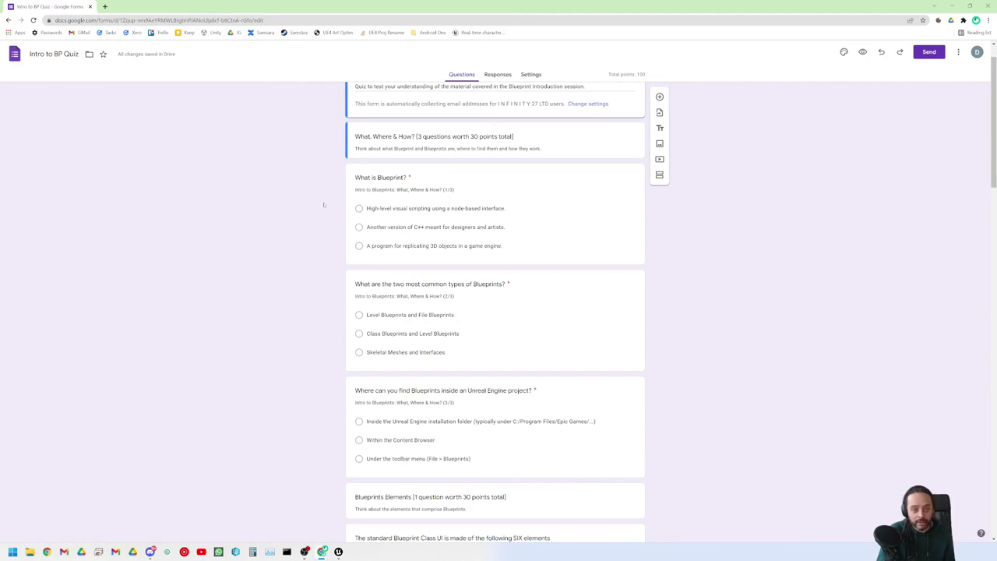
scroll(324, 205, "down", 1)
scroll(231, 240, "down", 1)
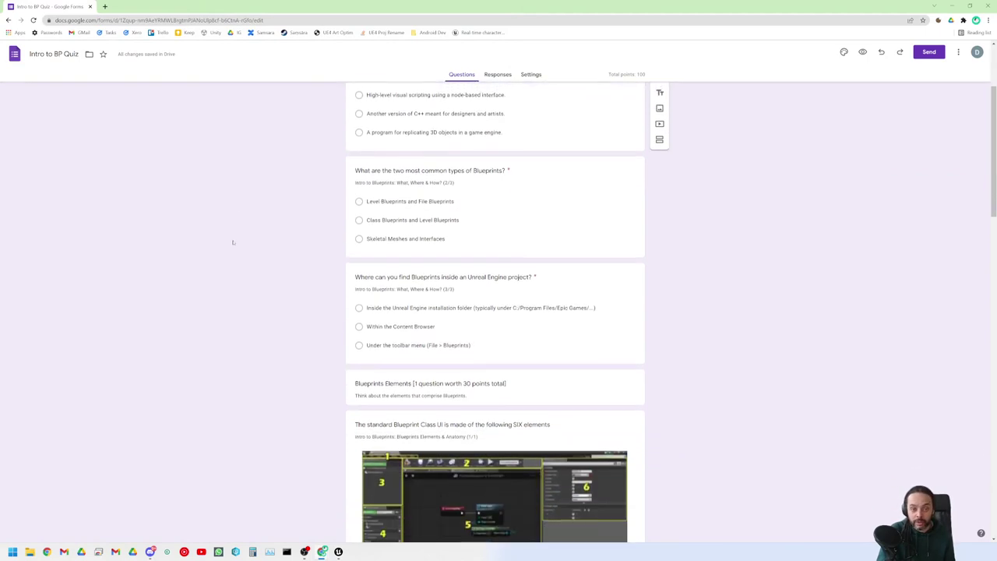
scroll(266, 260, "down", 1)
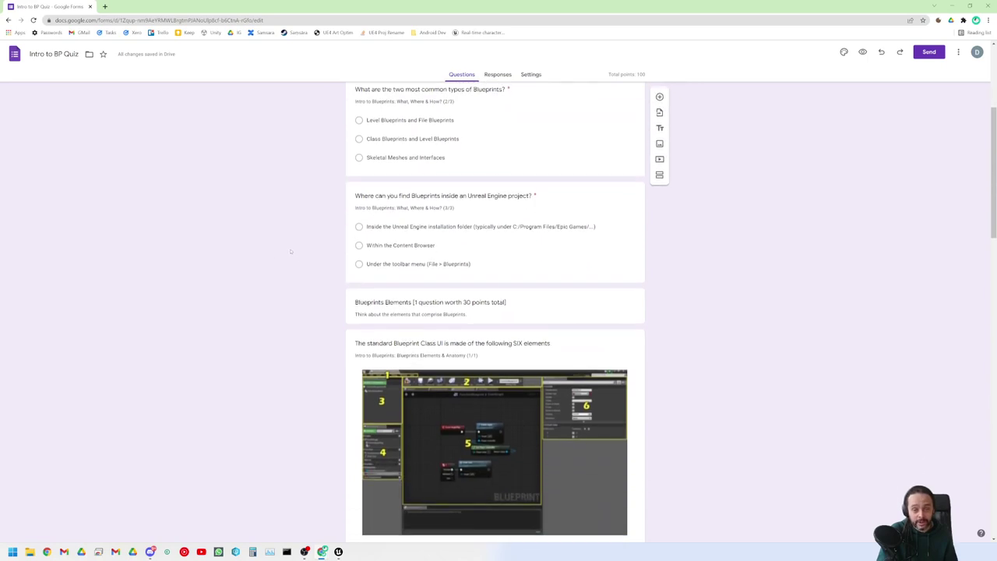
scroll(289, 251, "down", 1)
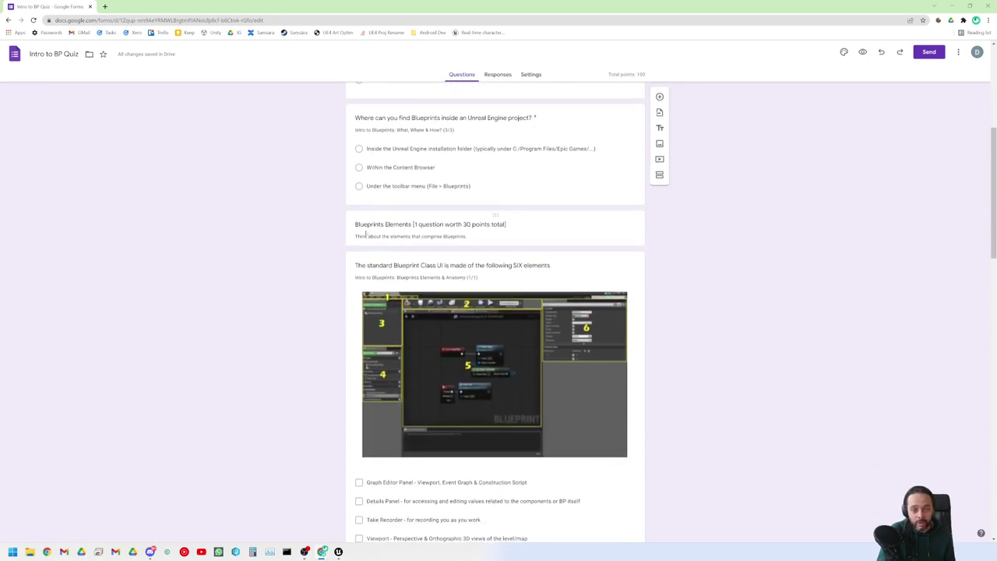
scroll(280, 245, "down", 1)
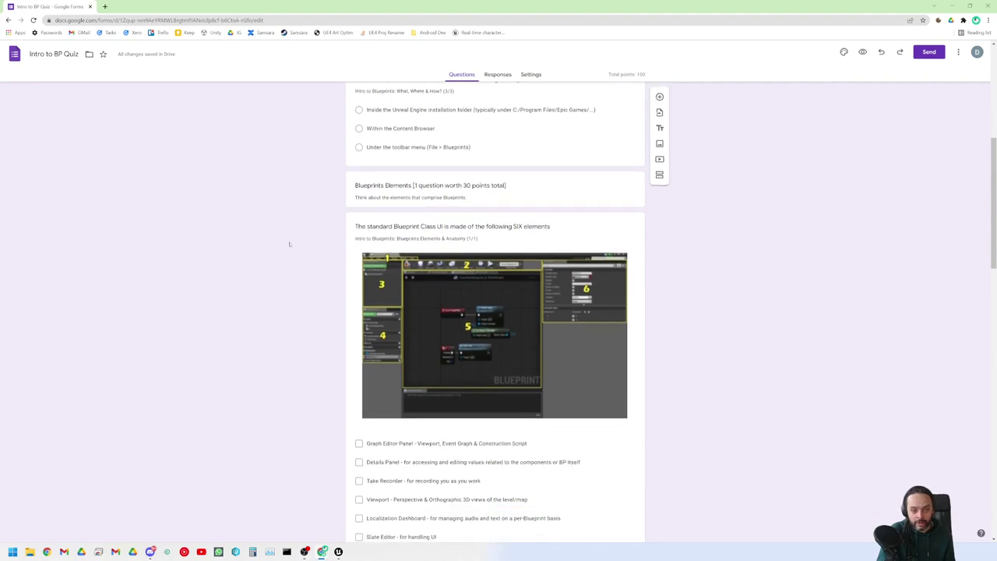
scroll(287, 246, "down", 1)
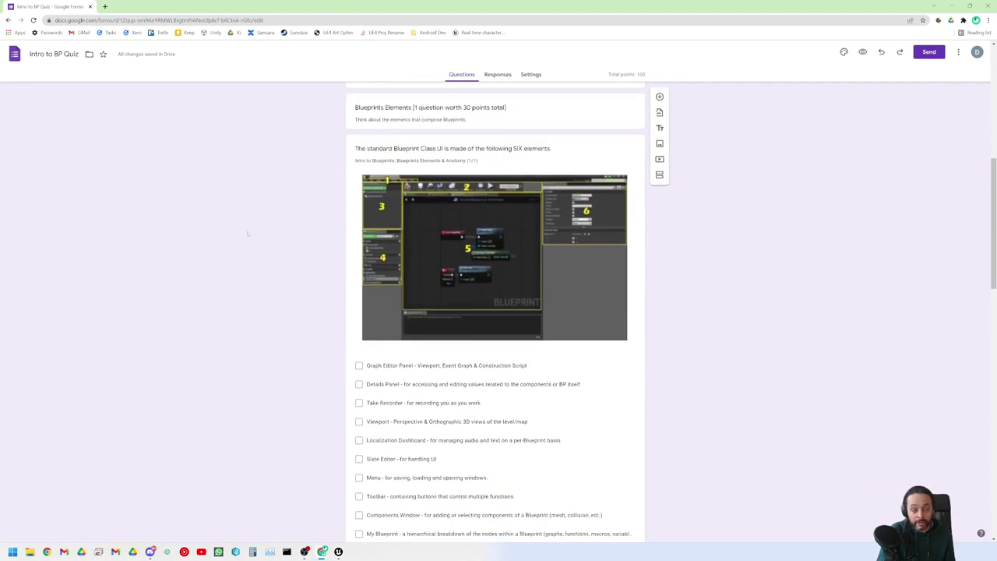
scroll(249, 231, "down", 1)
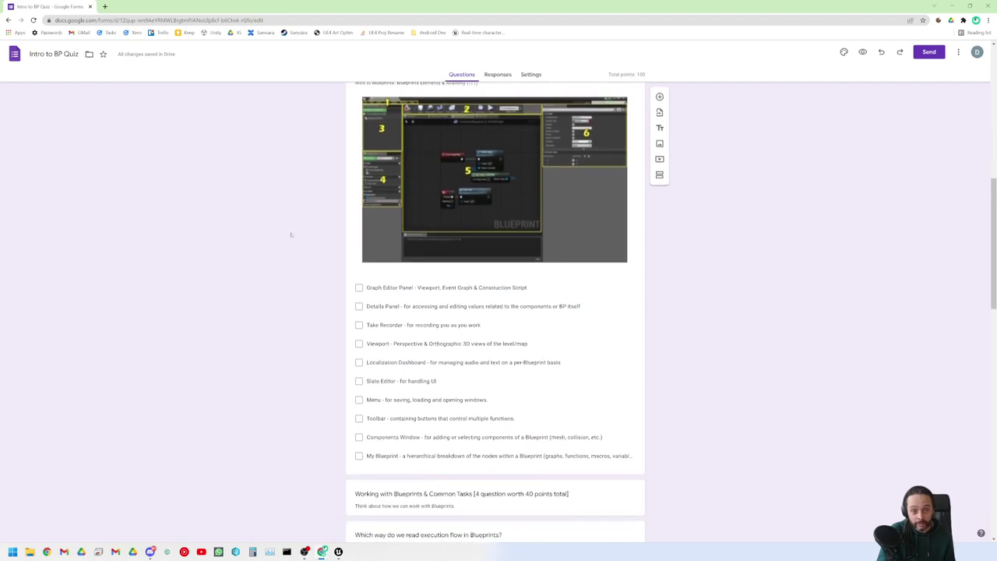
scroll(290, 233, "down", 1)
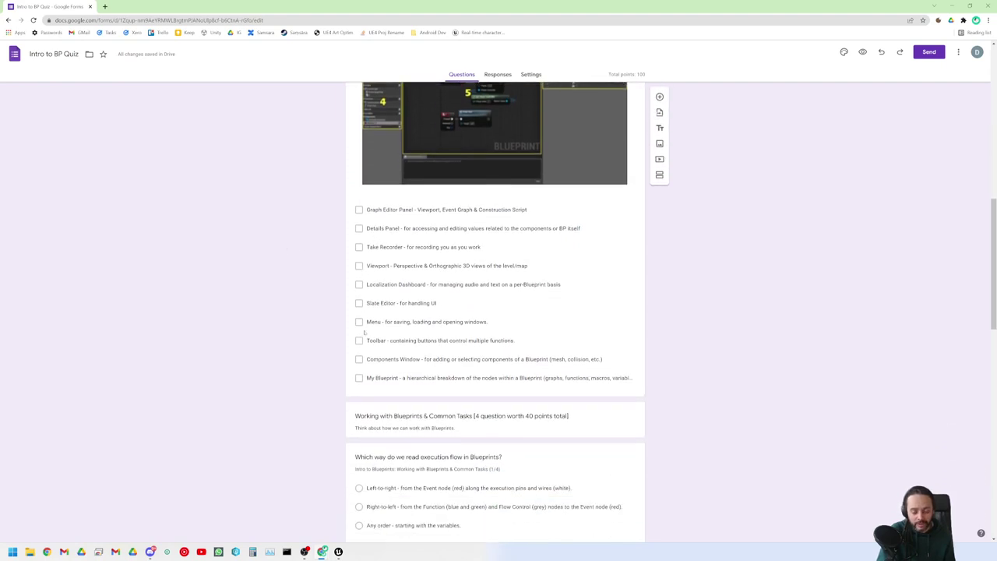
scroll(310, 298, "down", 2)
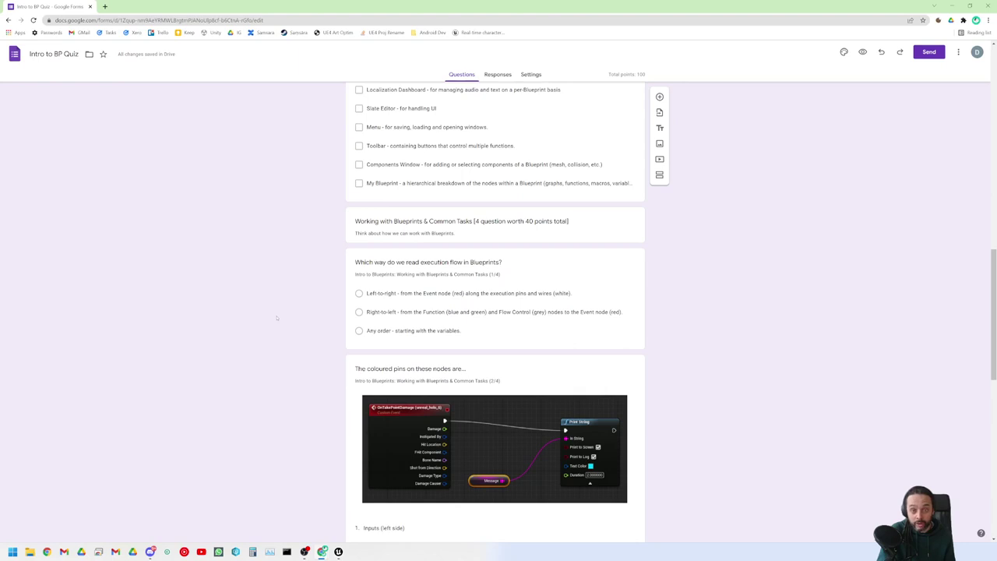
scroll(276, 317, "down", 2)
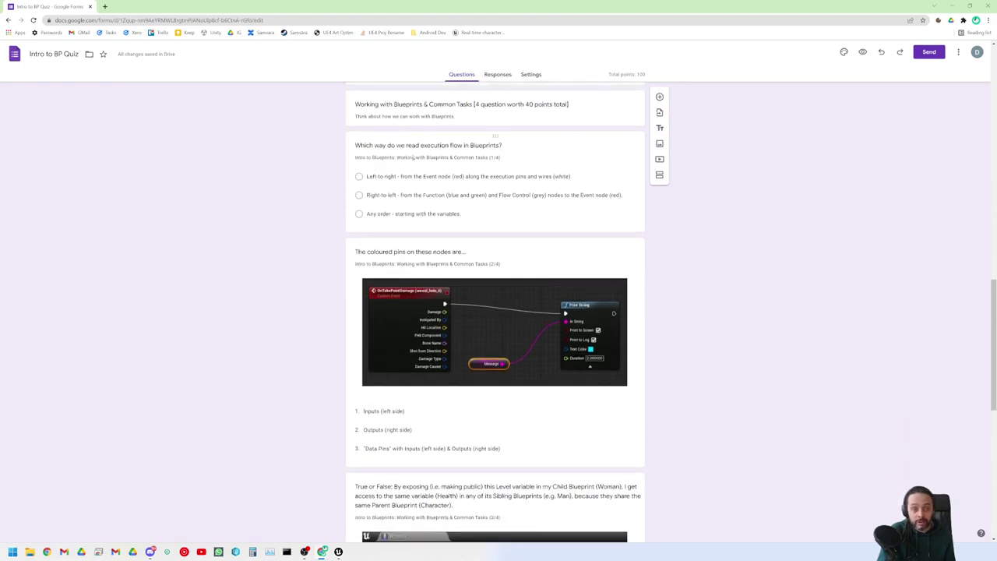
scroll(290, 208, "down", 1)
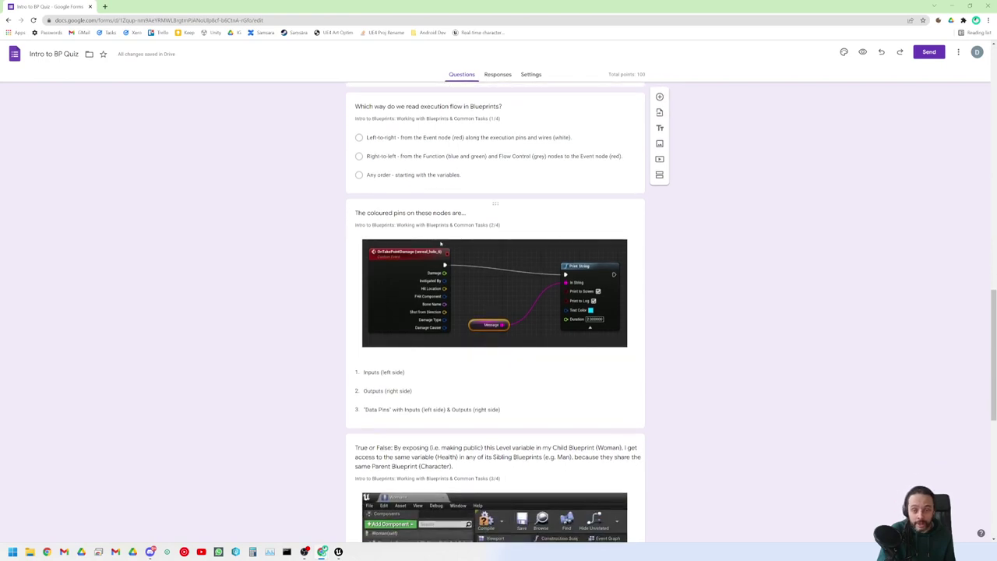
scroll(303, 277, "down", 3)
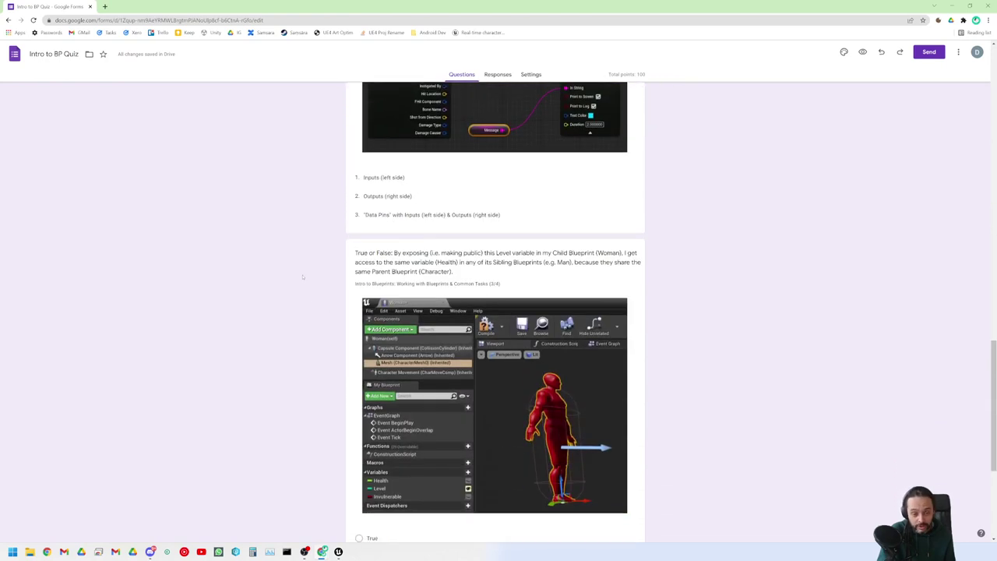
scroll(297, 283, "down", 2)
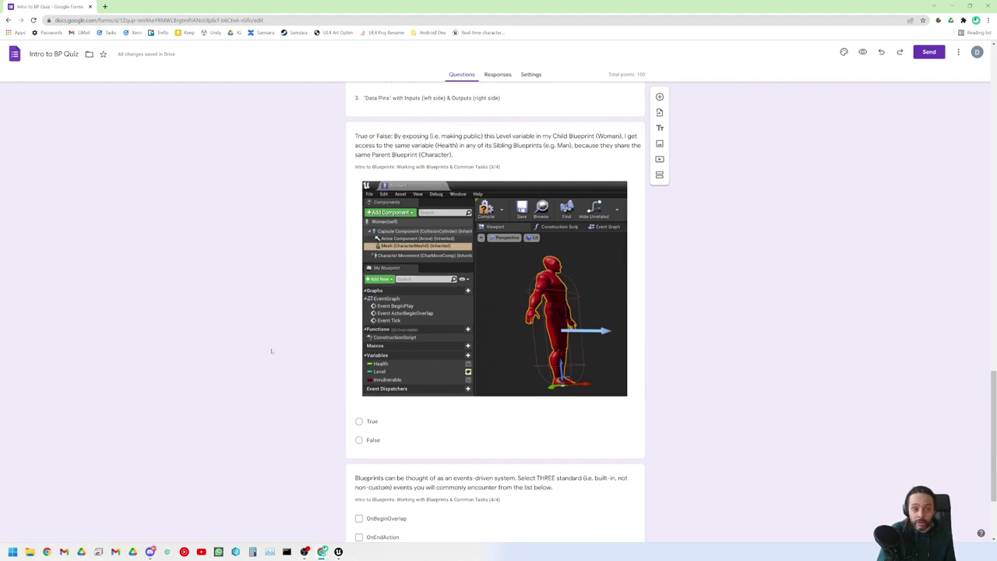
scroll(261, 266, "down", 2)
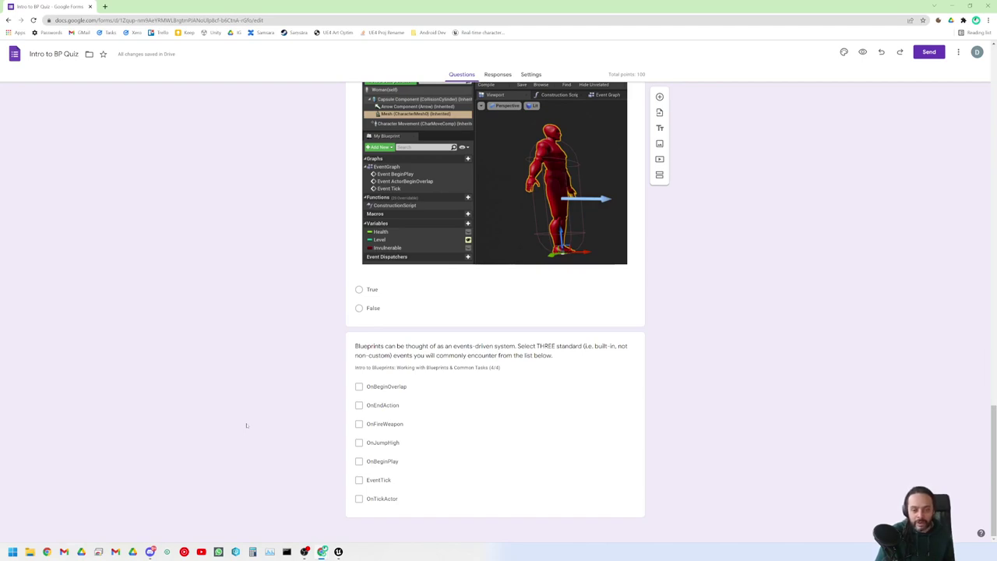
scroll(272, 422, "up", 15)
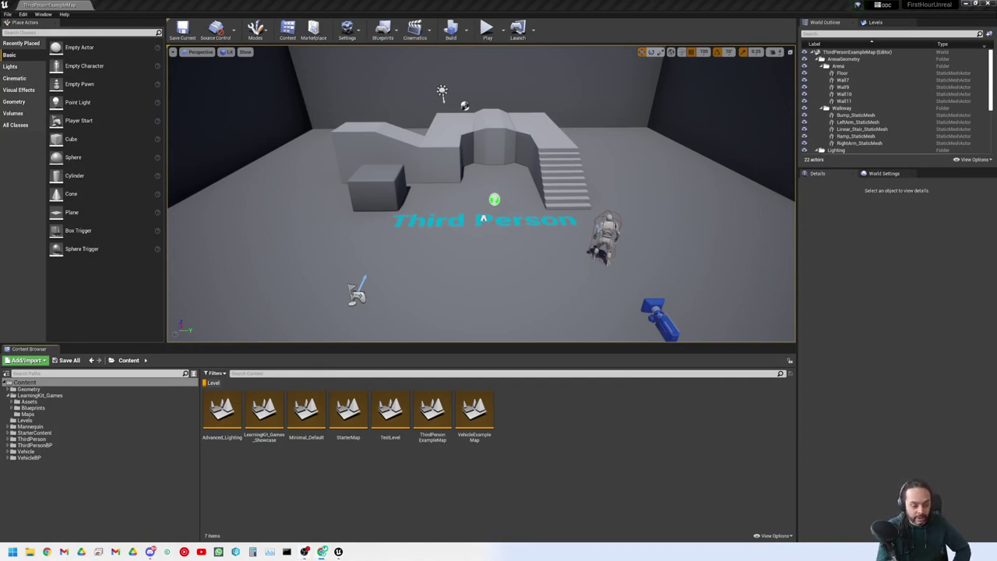
- Maximize the Chrome window showing the quiz's live form over Unreal
left_click_drag(499, 560, 510, 12)
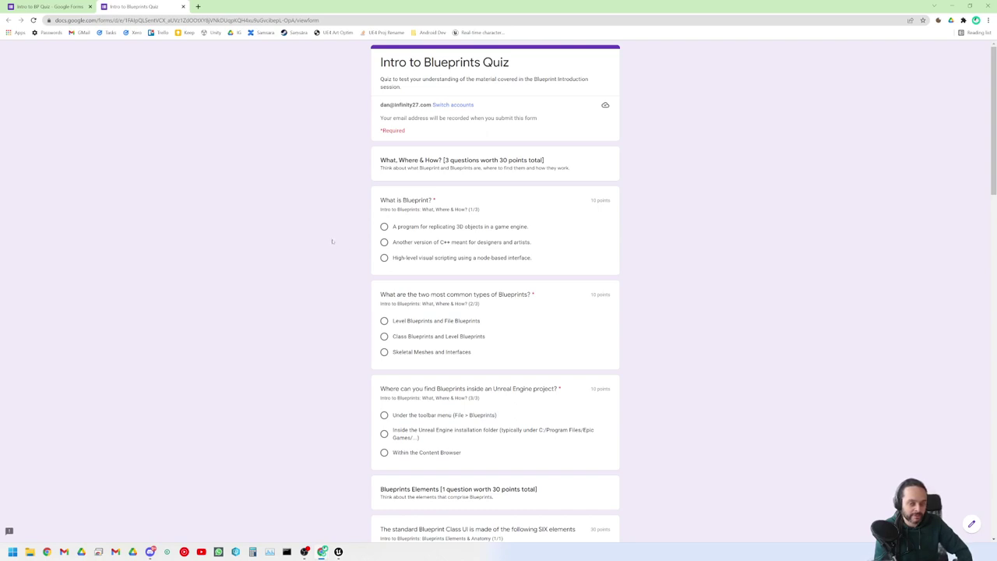
- Choose node-based visual scripting, then Class Blueprints and Level Blueprints instead of Skeletal Meshes and Interfaces
left_click(384, 260)
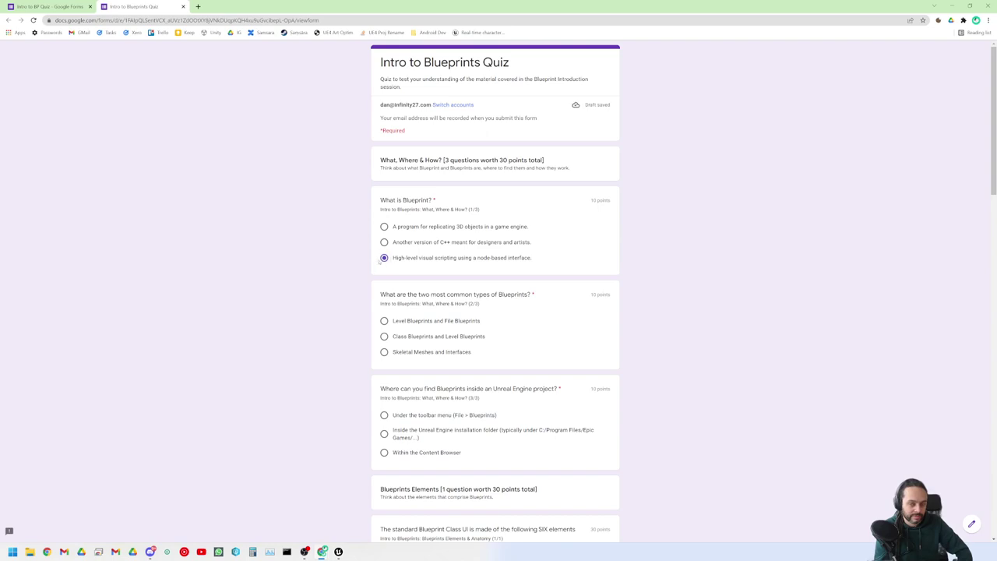
scroll(312, 252, "down", 2)
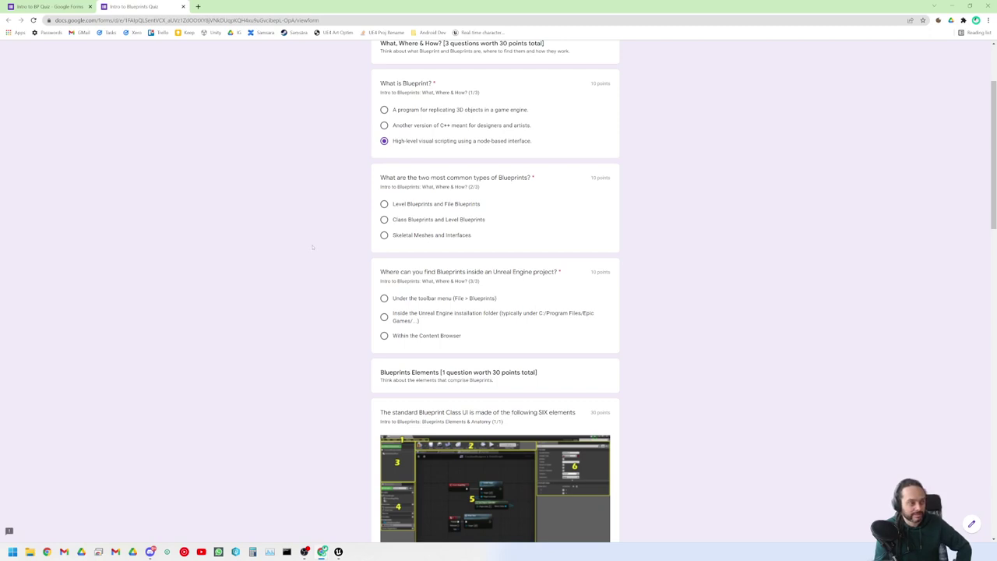
left_click(383, 236)
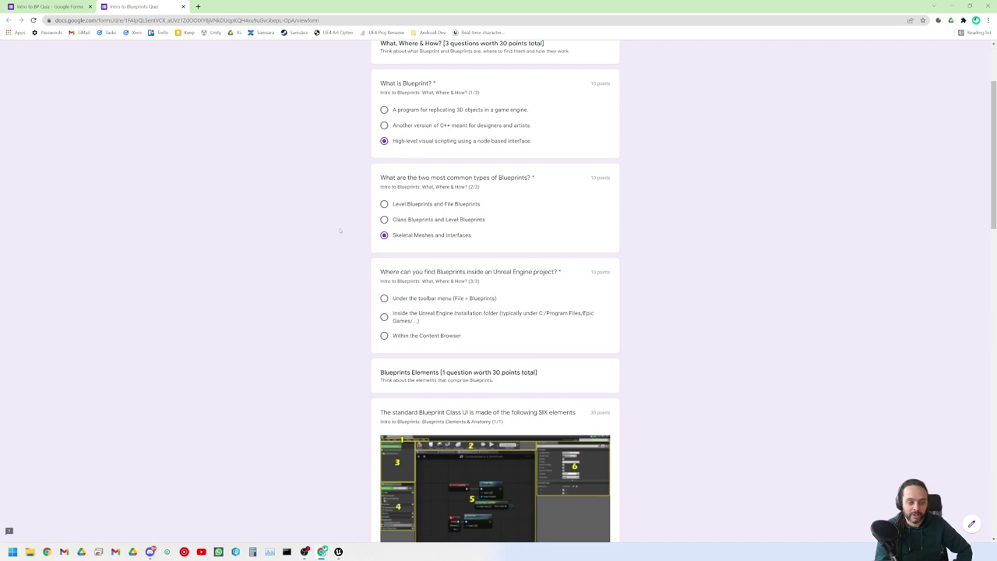
left_click(383, 219)
scroll(283, 272, "down", 2)
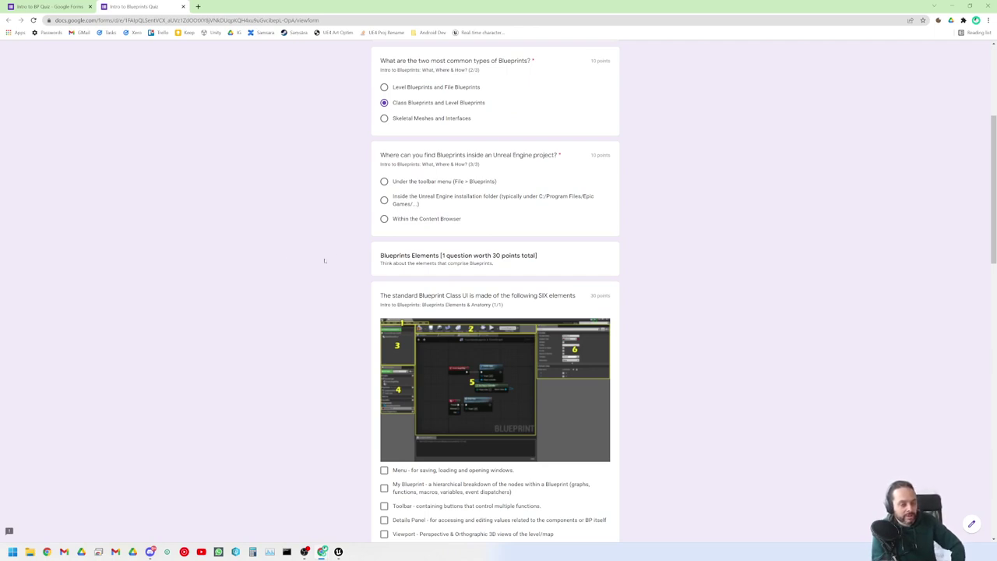
- Answer 'Within the Content Browser' for where Blueprints live, then scroll to the UI question
left_click(384, 219)
scroll(322, 226, "down", 3)
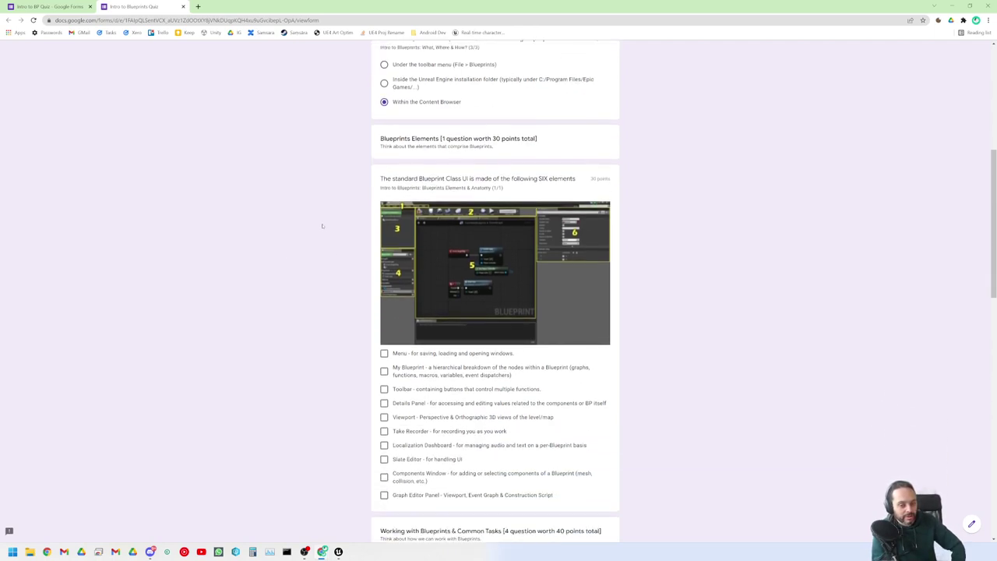
scroll(323, 226, "down", 1)
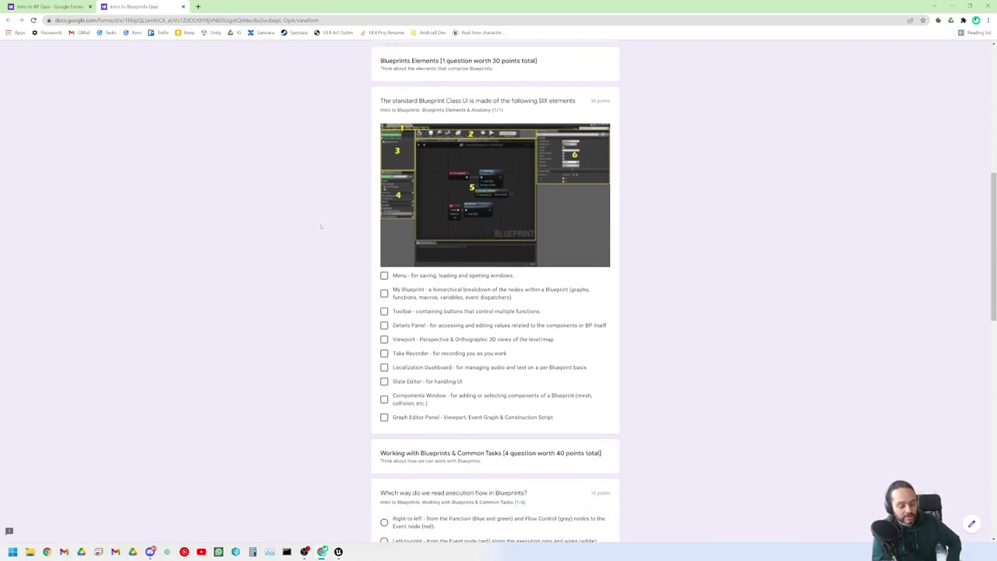
scroll(320, 224, "up", 4, "ctrl")
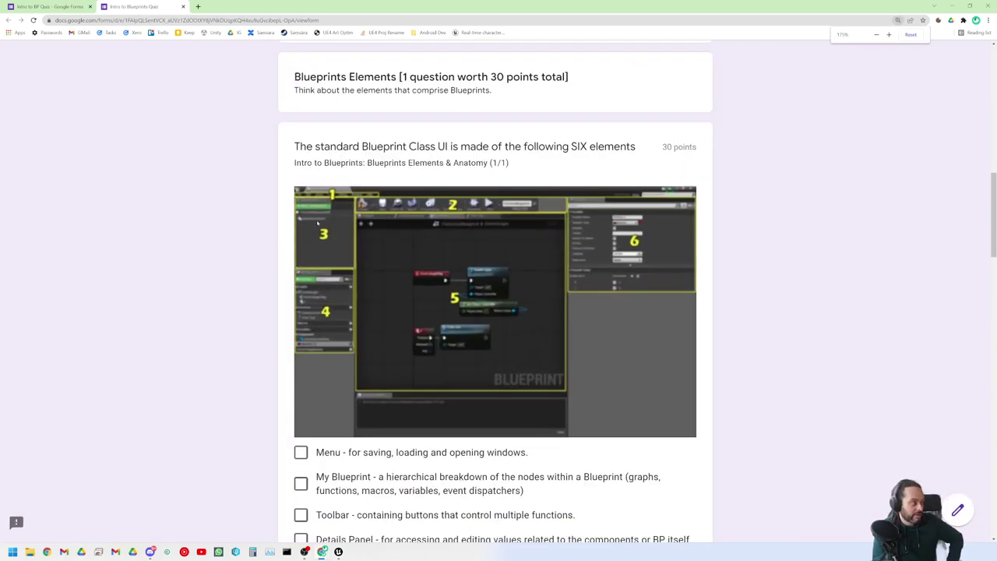
scroll(318, 224, "down", 4)
scroll(185, 265, "up", 3)
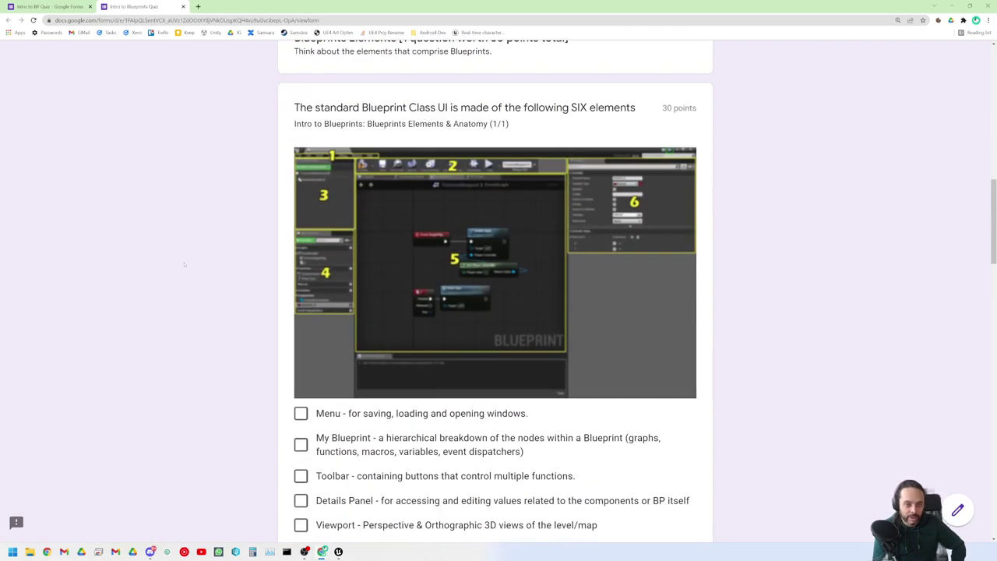
scroll(185, 265, "down", 5)
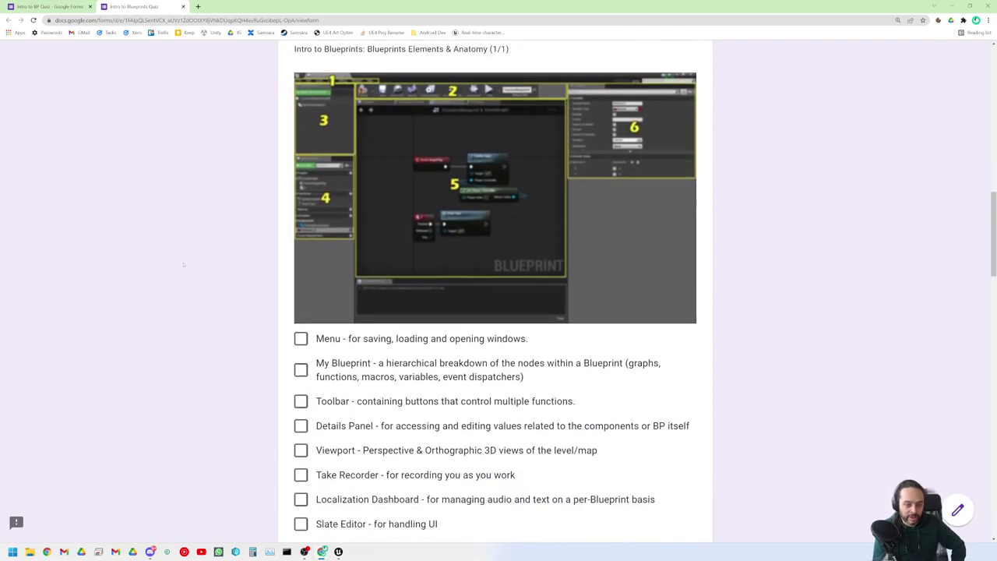
scroll(183, 265, "up", 1)
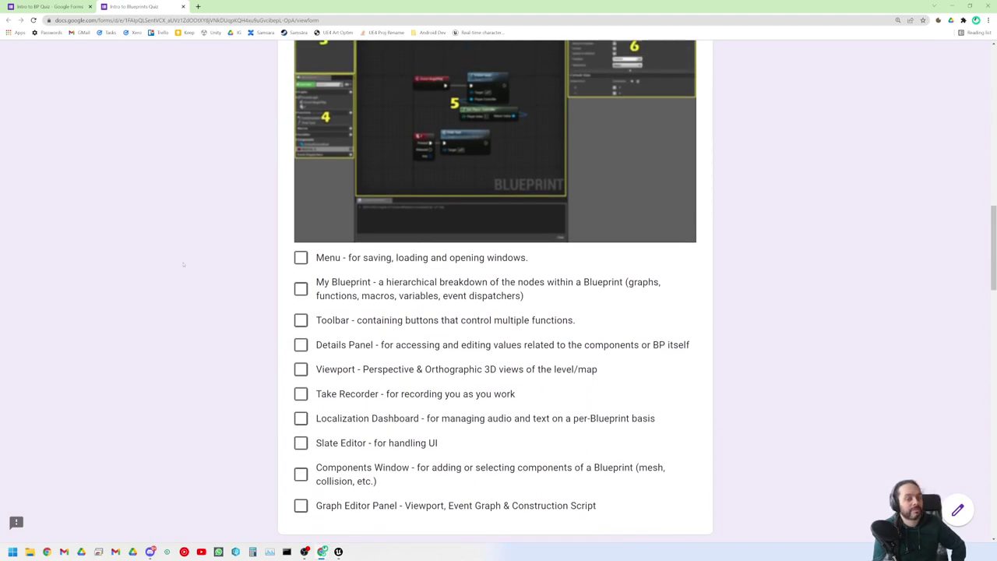
scroll(184, 265, "up", 2)
scroll(184, 265, "up", 1)
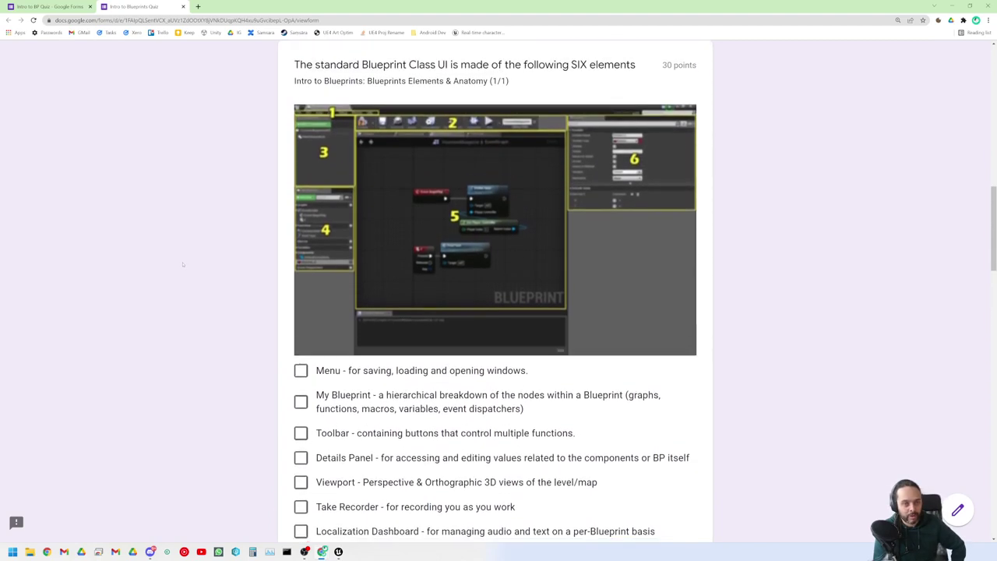
scroll(183, 265, "down", 1)
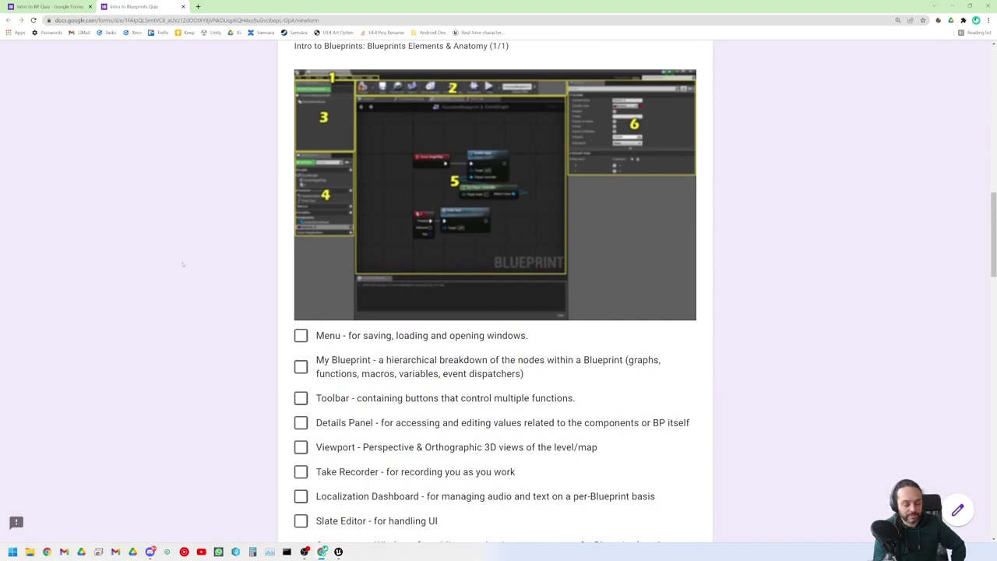
scroll(183, 265, "down", 2)
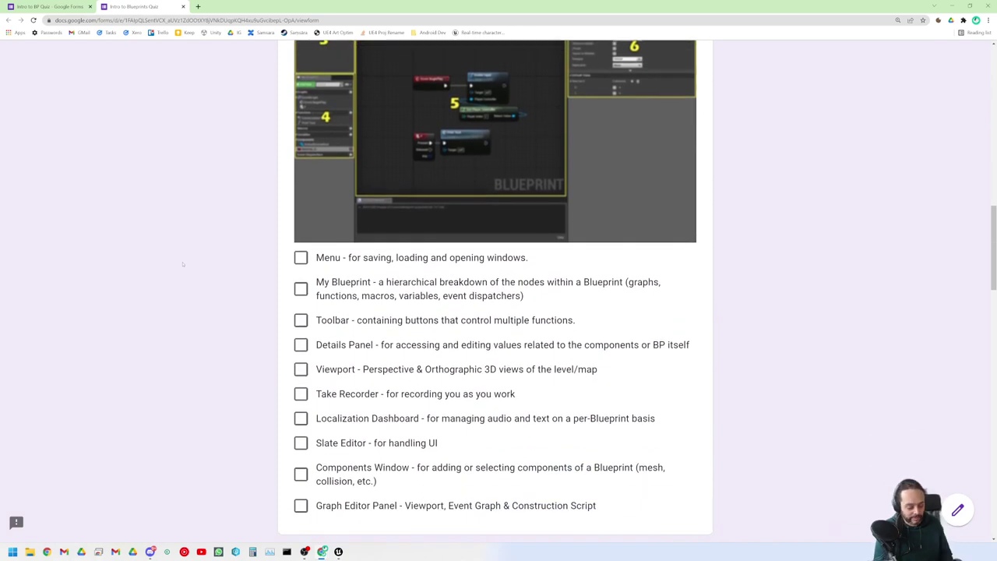
scroll(183, 265, "down", 1, "ctrl")
scroll(183, 265, "up", 3)
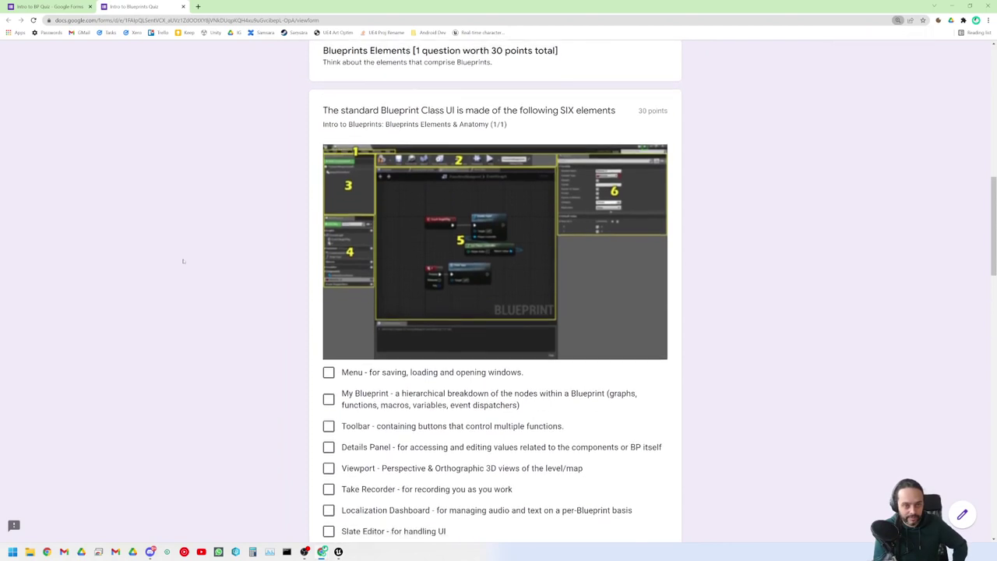
scroll(183, 262, "down", 1)
left_click_drag(989, 273, 989, 282)
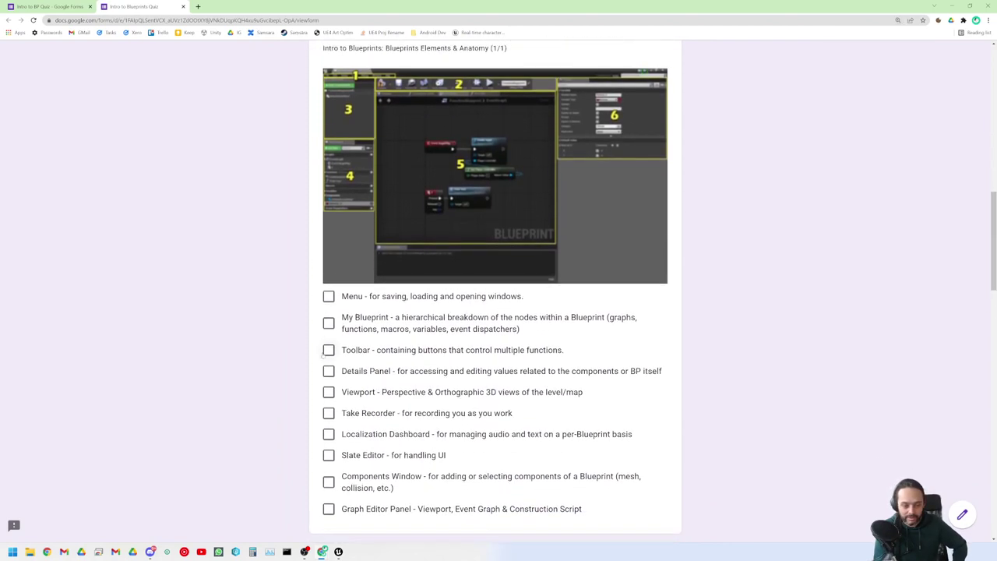
- Tick Menu, Toolbar, Components Window, My Blueprint, Graph Editor Panel and Details Panel
left_click(329, 297)
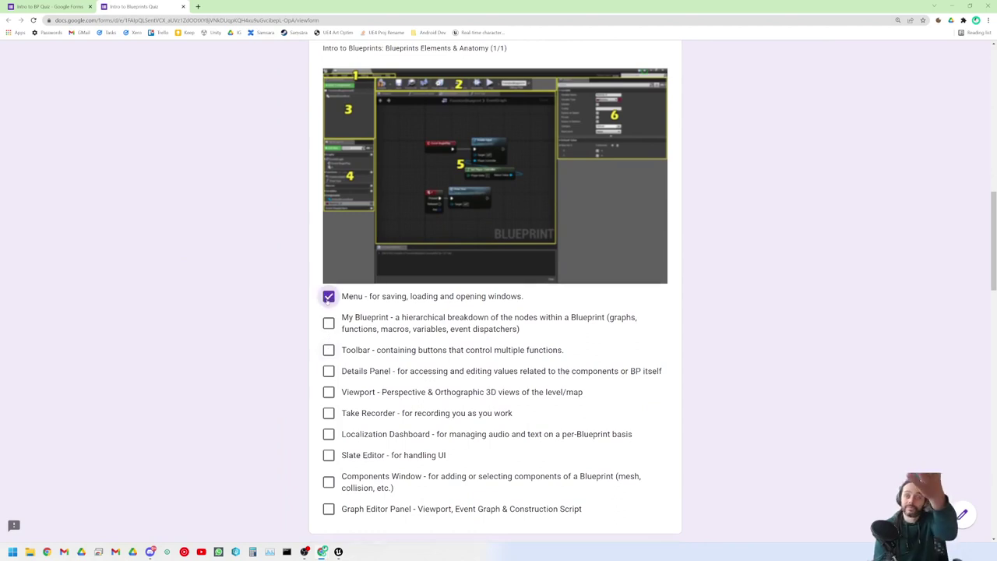
left_click(328, 350)
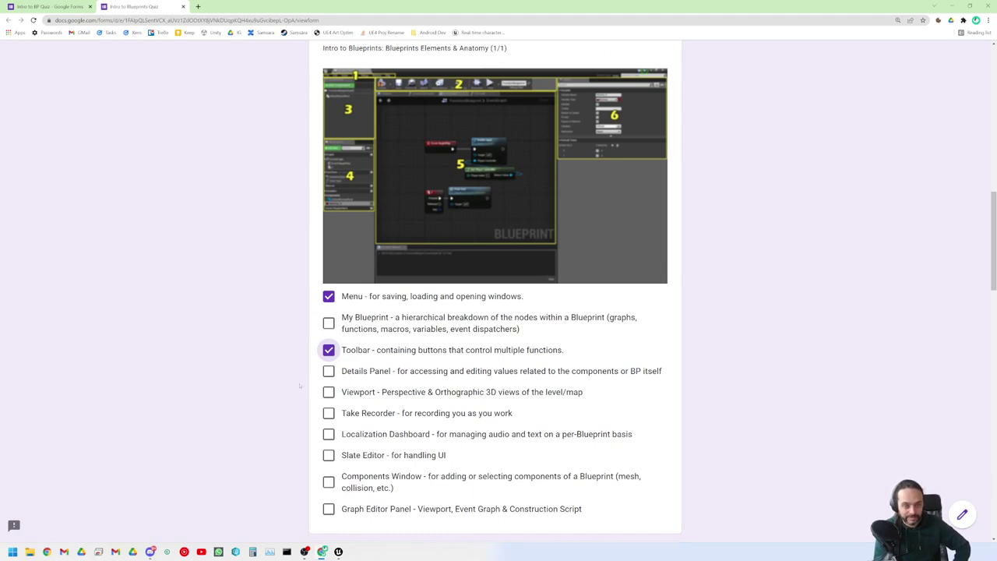
left_click(329, 482)
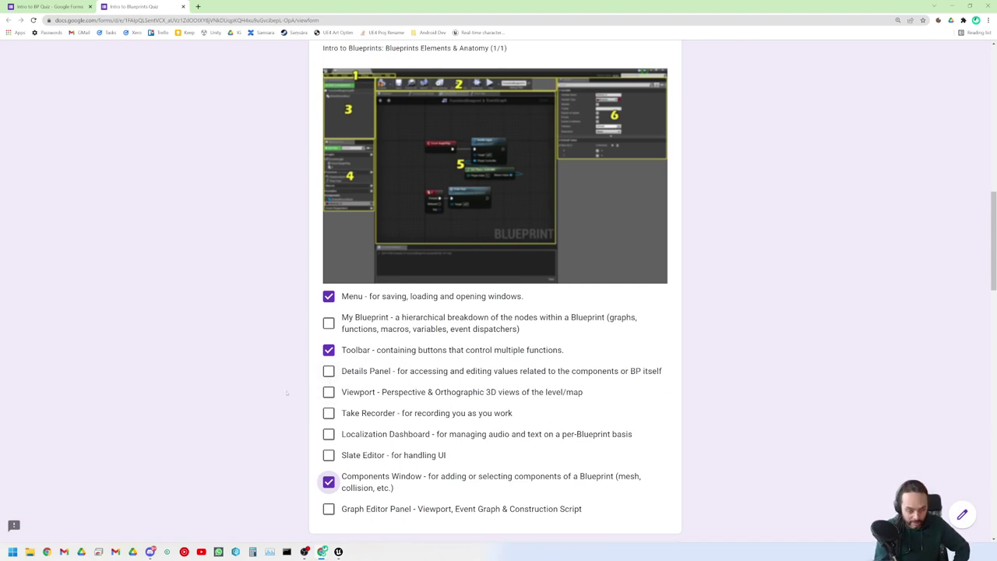
left_click(329, 323)
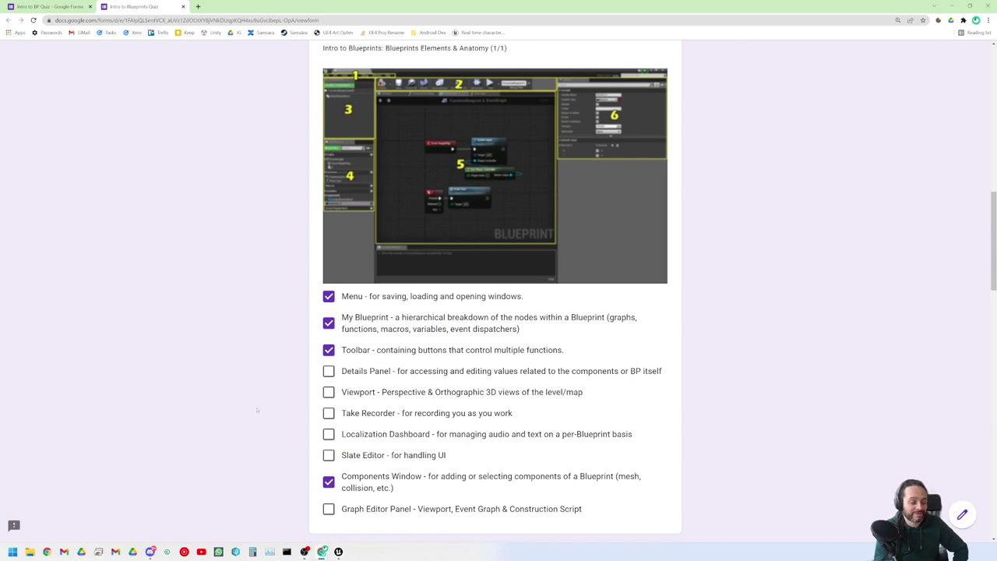
left_click(326, 507)
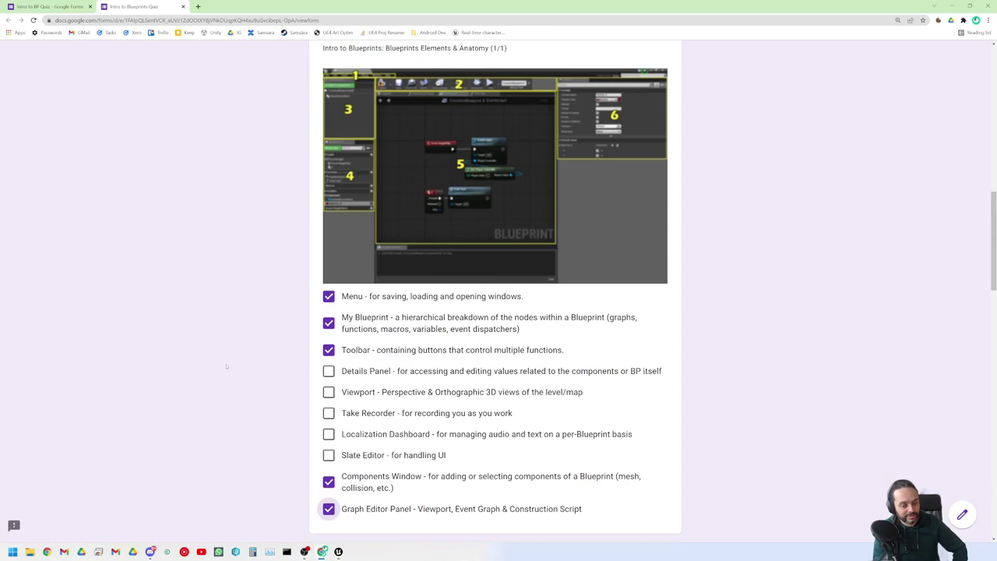
left_click(328, 371)
- Answer Left-to-right for the execution flow question, correcting an initial Right-to-left pick
scroll(237, 339, "down", 3)
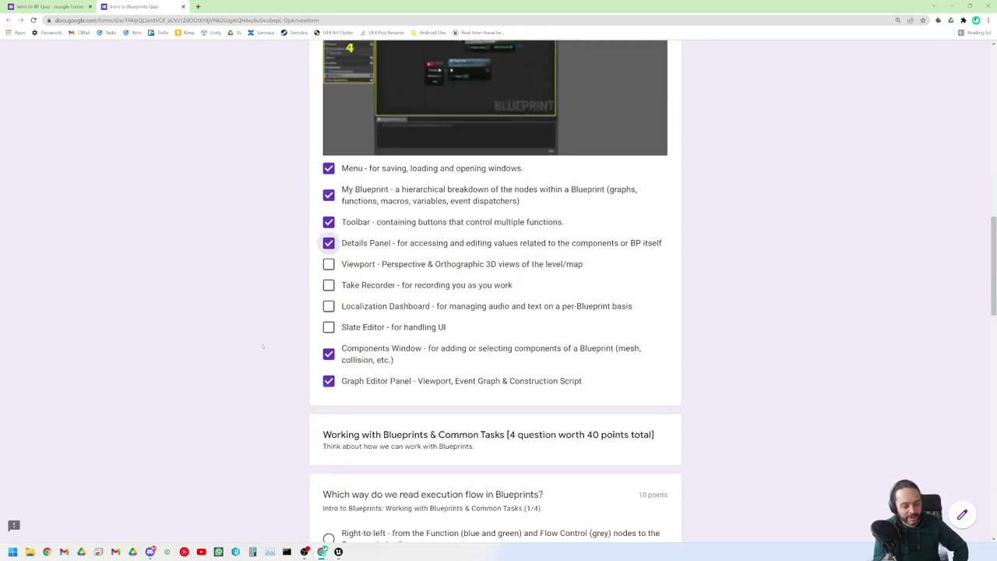
scroll(237, 334, "down", 4)
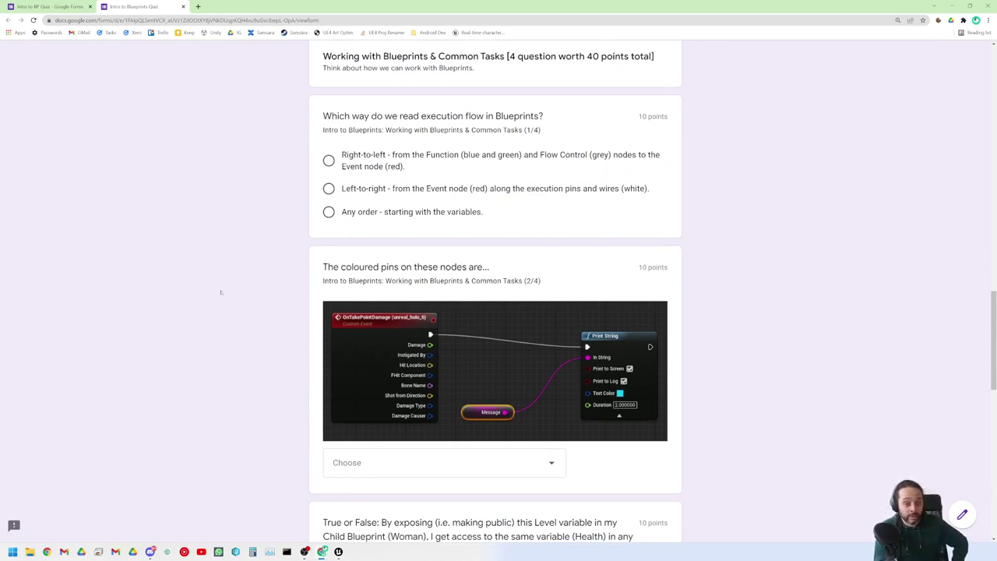
left_click(326, 163)
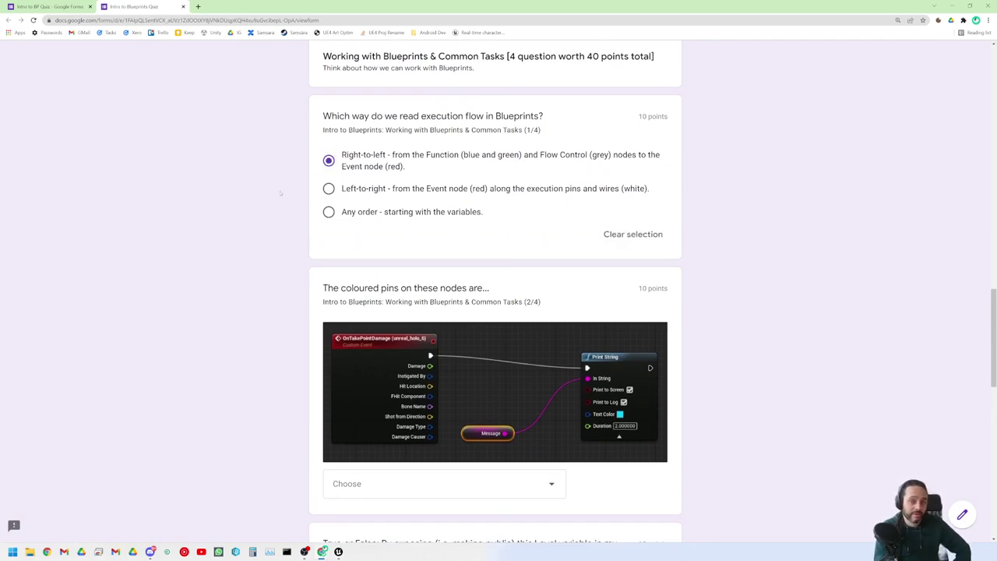
left_click(319, 193)
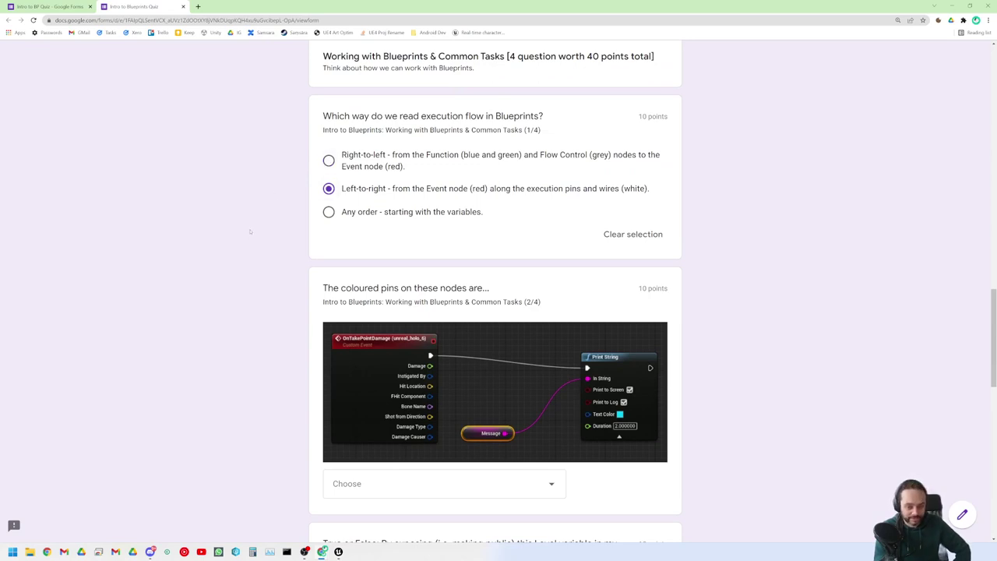
- Choose 'Data Pins' with Inputs (left side) & Outputs (right side) for the coloured pins question
scroll(250, 231, "down", 2)
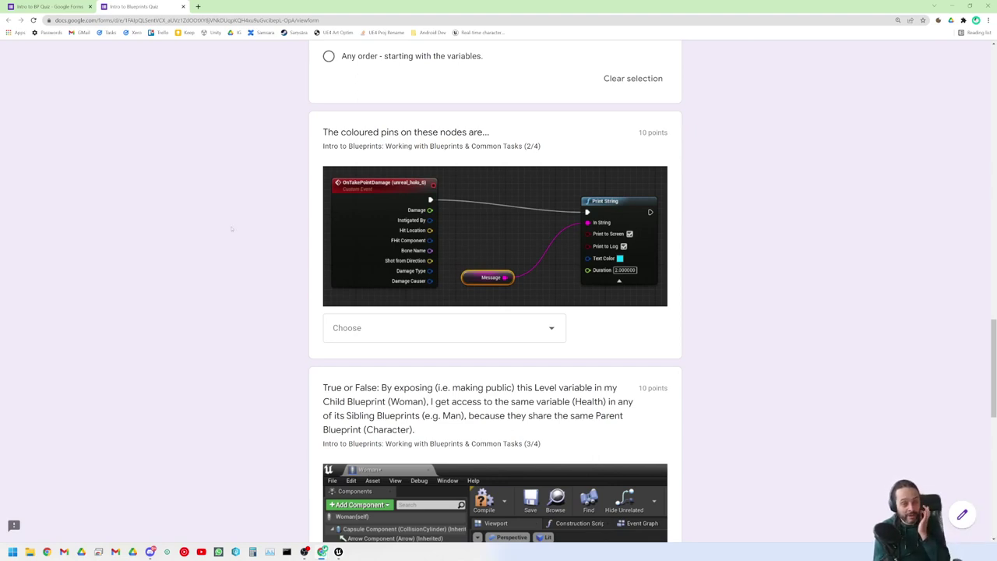
left_click(395, 337)
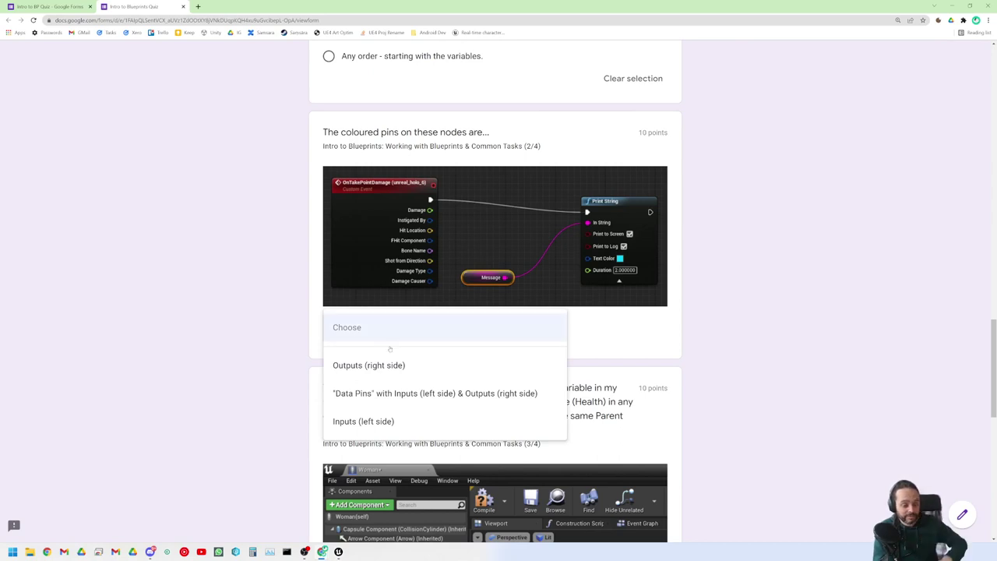
left_click(390, 394)
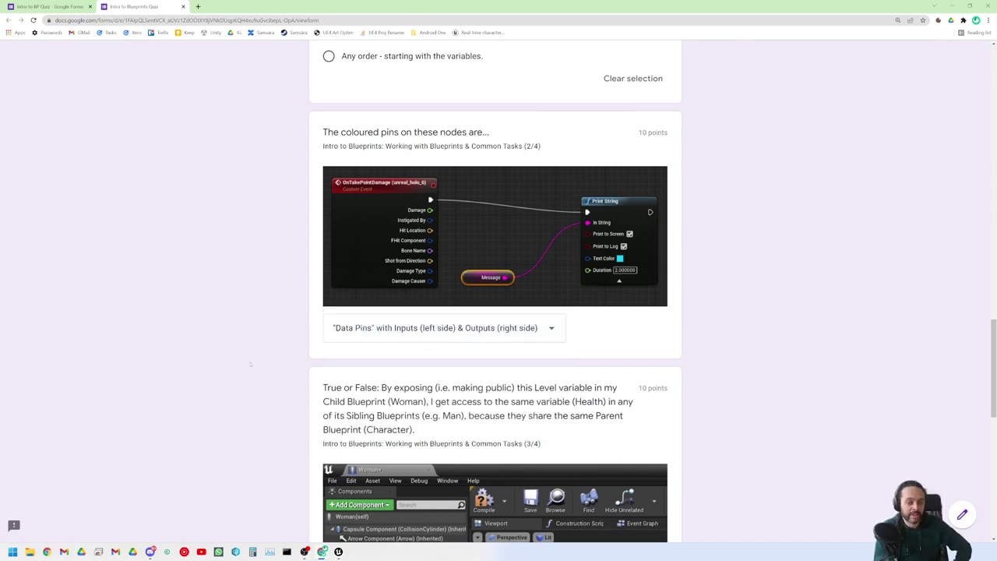
scroll(245, 327, "down", 2)
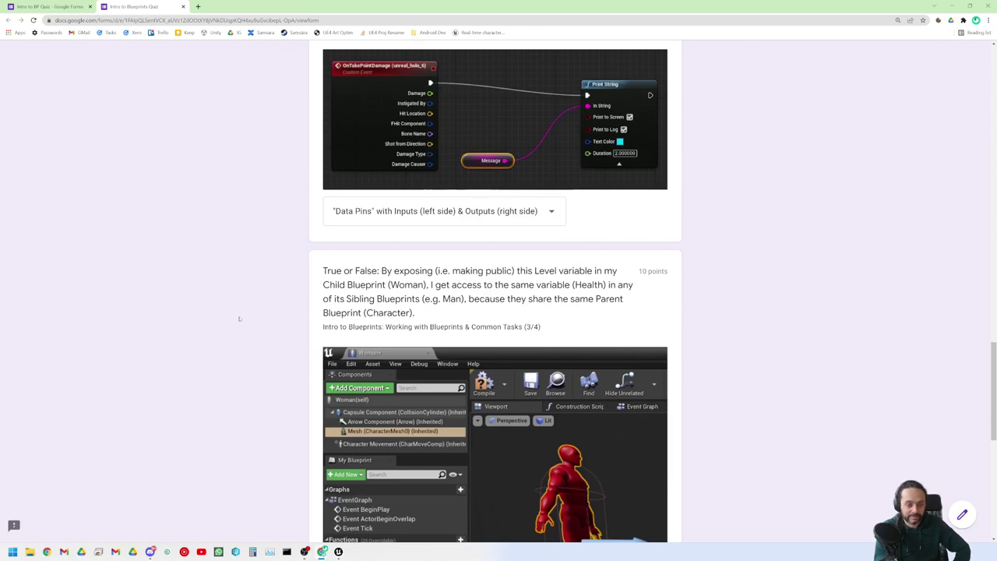
scroll(240, 319, "down", 2)
scroll(237, 317, "down", 1)
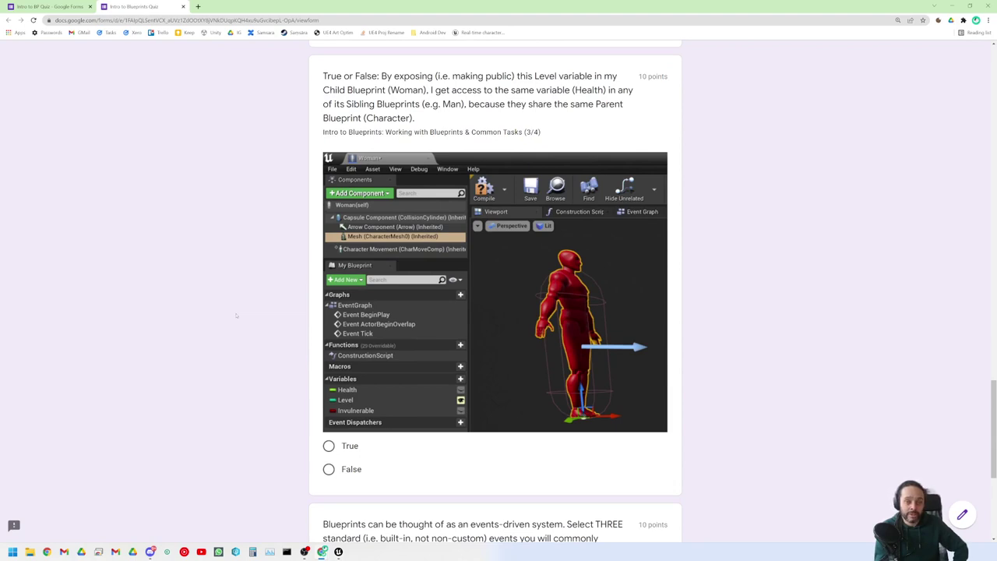
- Switch the Level variable question from True to False, highlighting Level and Health while explaining
left_click(330, 446)
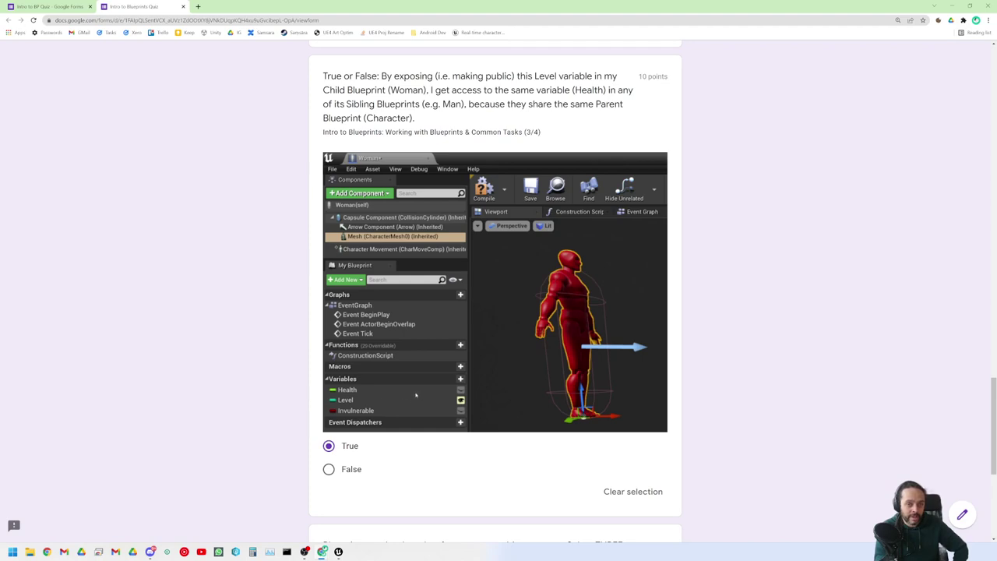
double_click(551, 76)
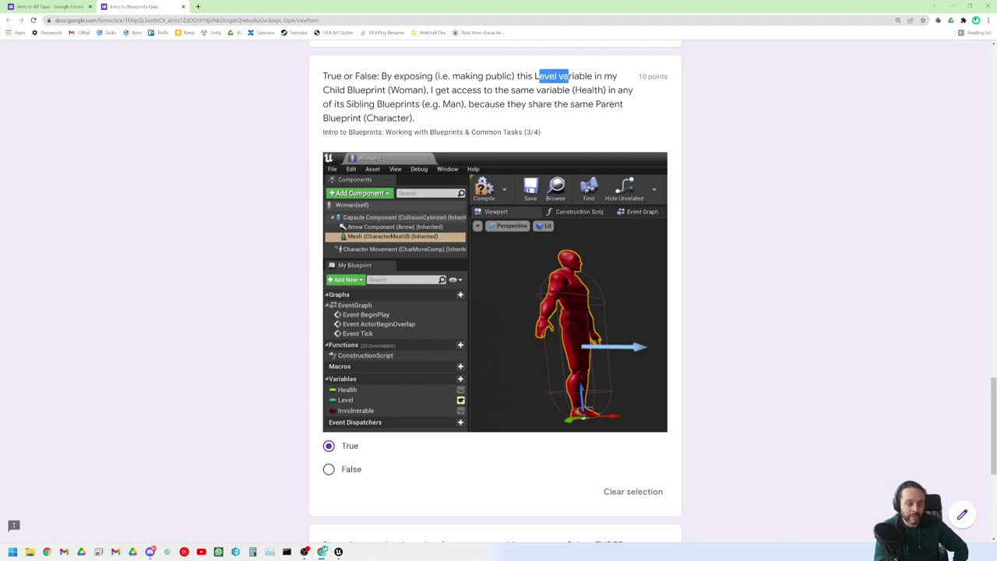
left_click(551, 75)
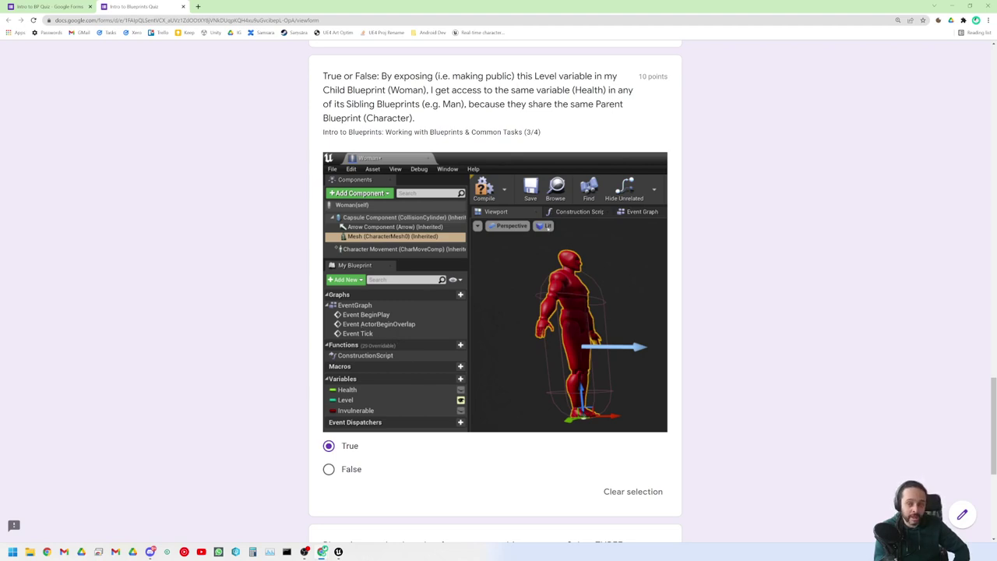
left_click_drag(575, 90, 604, 90)
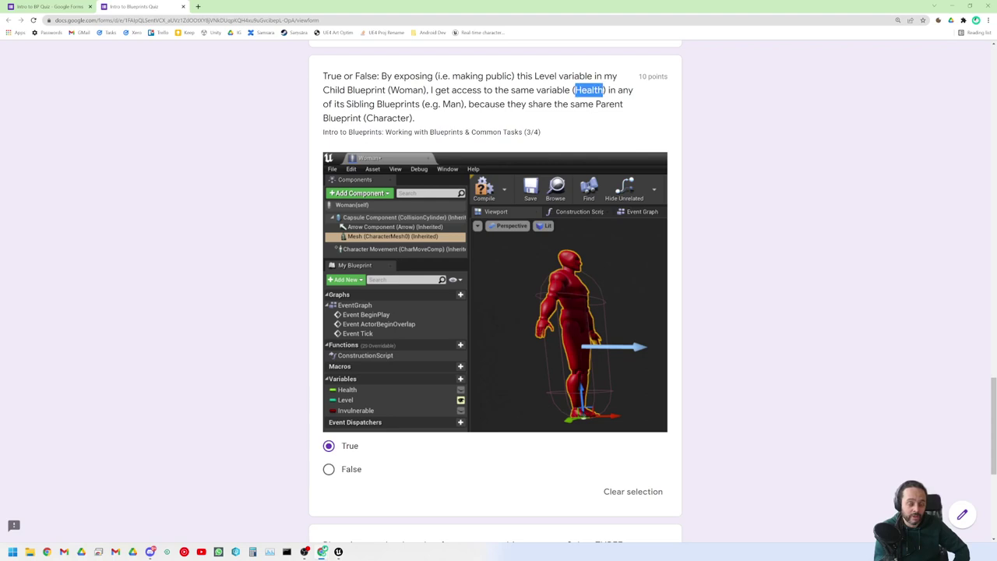
left_click(410, 411)
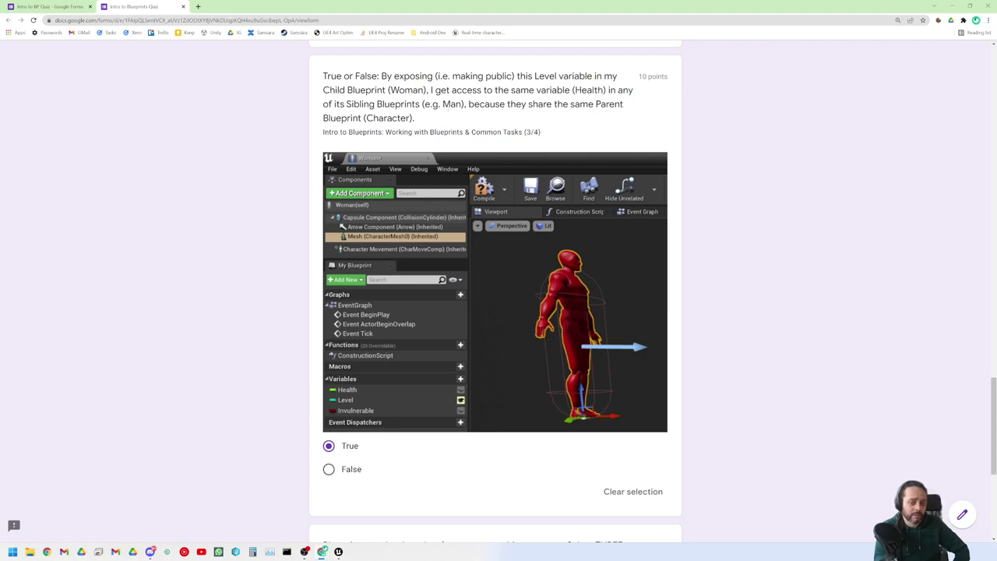
left_click(357, 468)
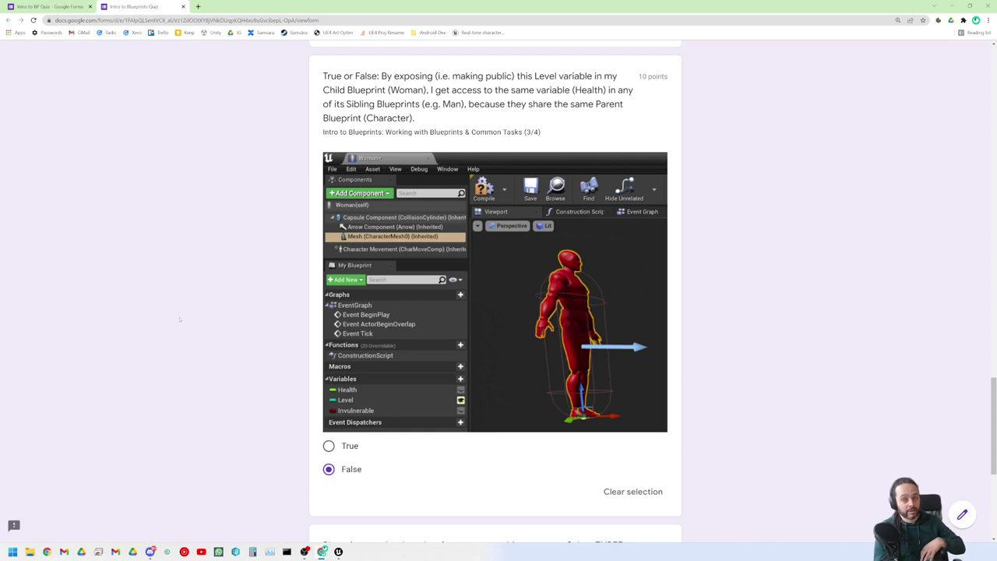
- Tick EventTick, OnBeginPlay and OnBeginOverlap as standard events, then submit the quiz
scroll(188, 321, "down", 4)
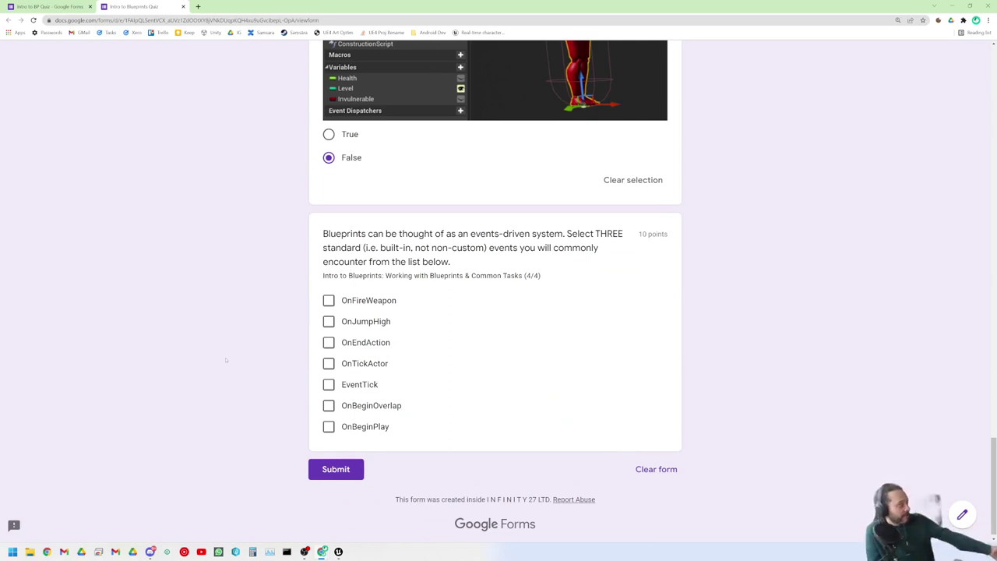
left_click(329, 385)
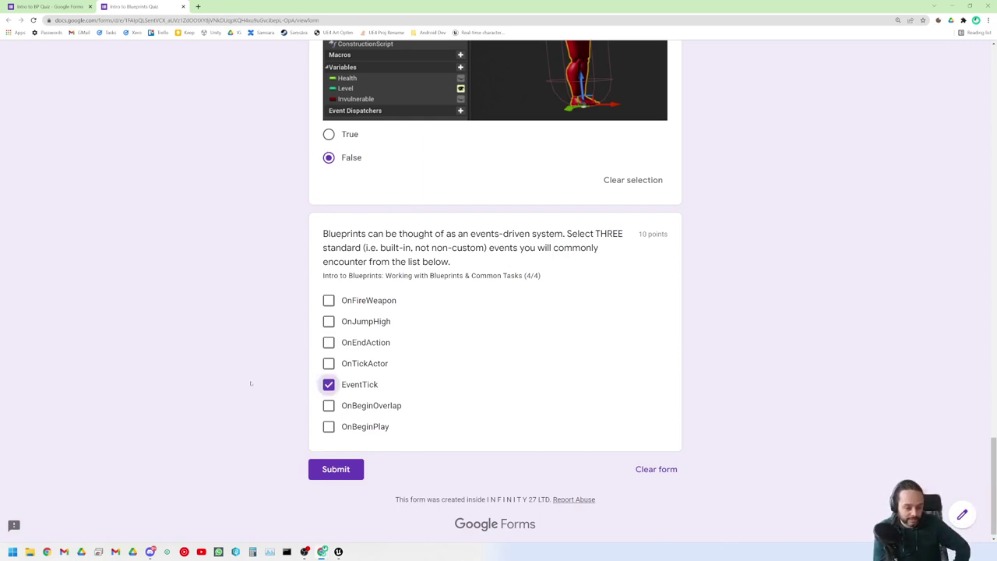
left_click(328, 426)
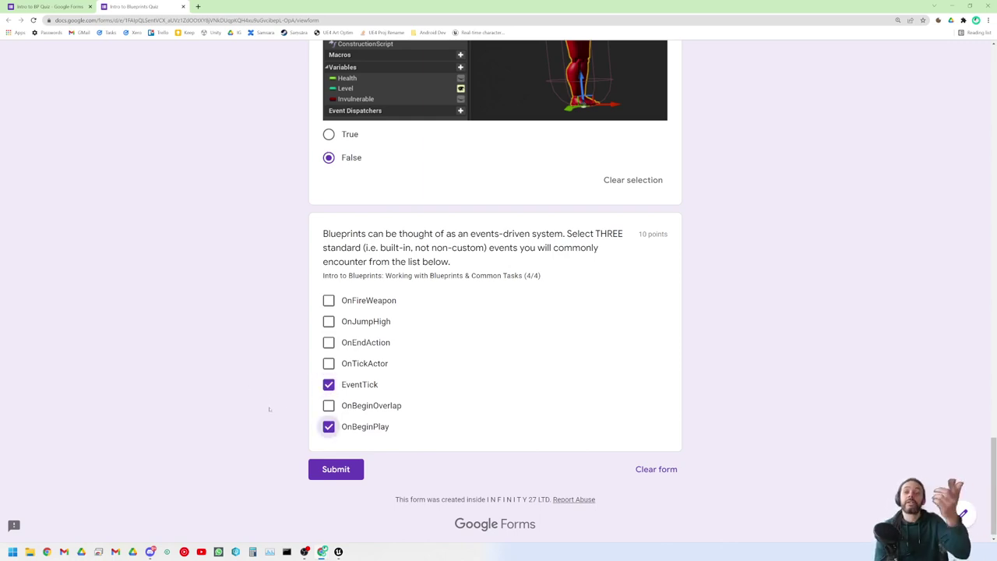
left_click(329, 405)
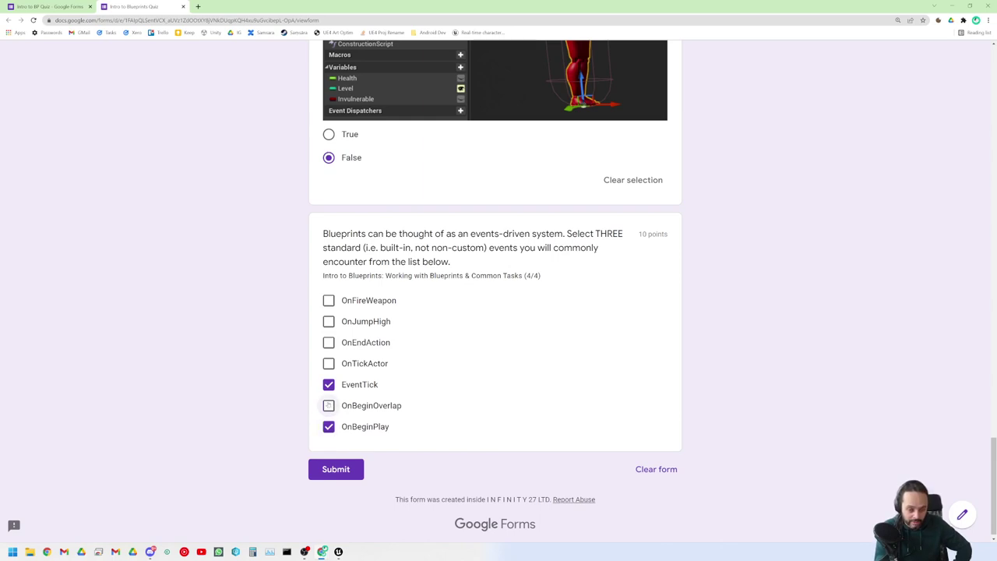
left_click(340, 471)
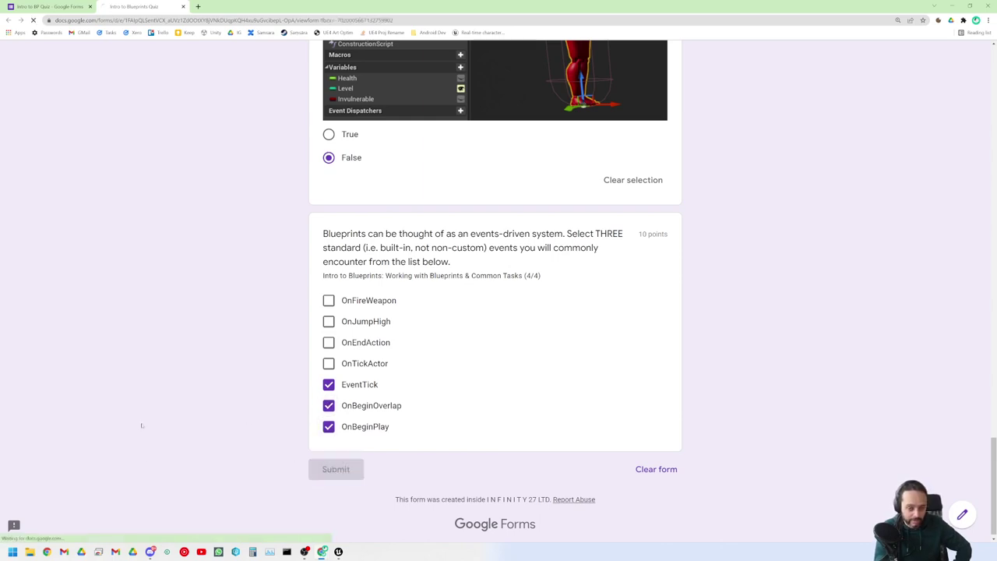
- View the quiz score, review the graded answers, then close the score and quiz tabs
left_click(365, 140)
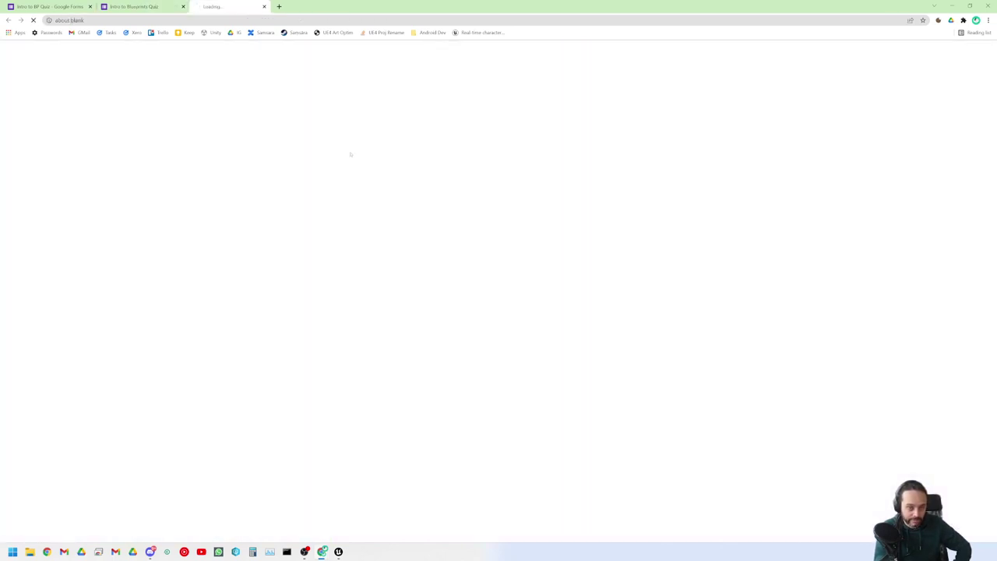
scroll(242, 289, "down", 12)
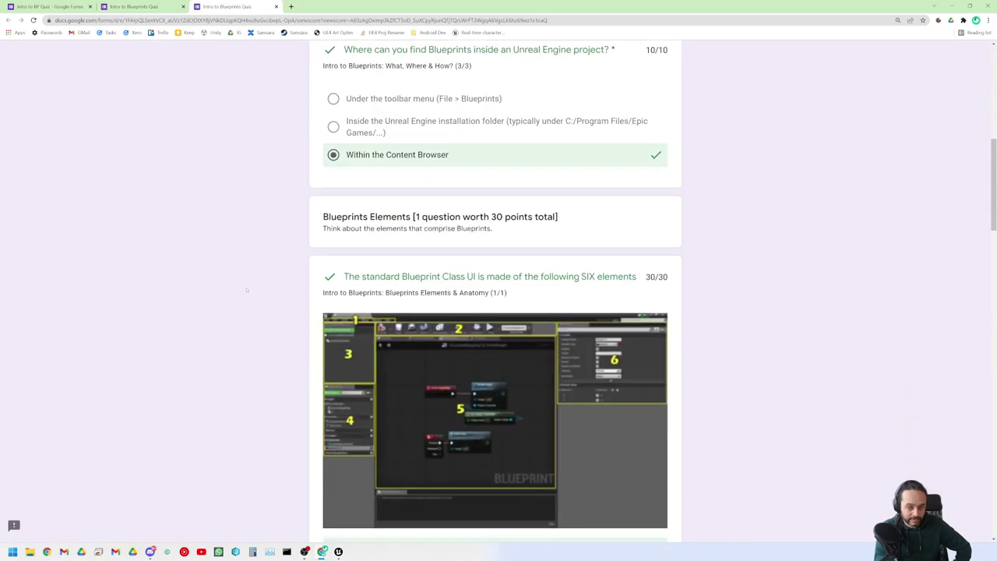
scroll(242, 289, "down", 8)
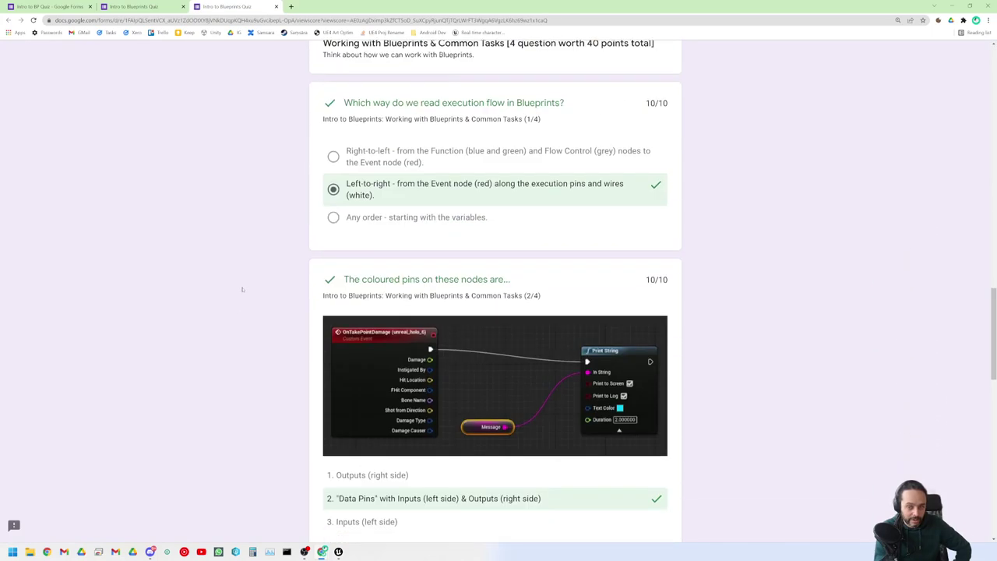
scroll(241, 289, "down", 3)
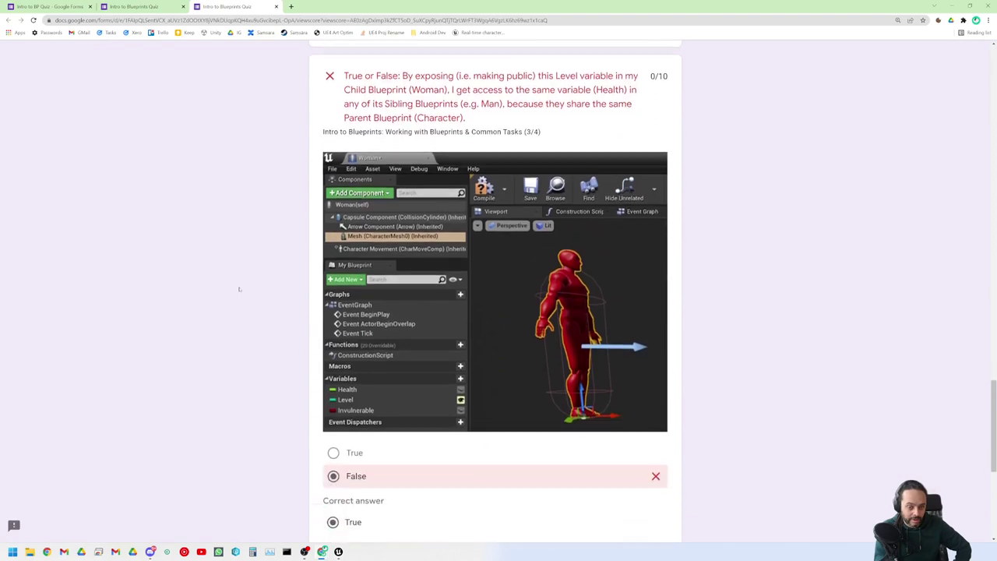
scroll(233, 280, "down", 2)
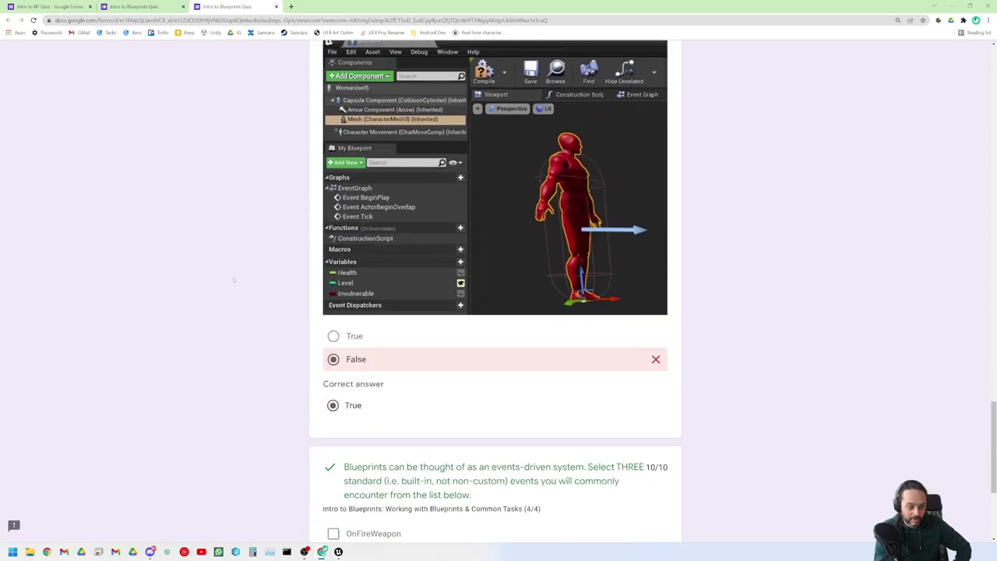
scroll(232, 279, "up", 2)
scroll(232, 280, "down", 1)
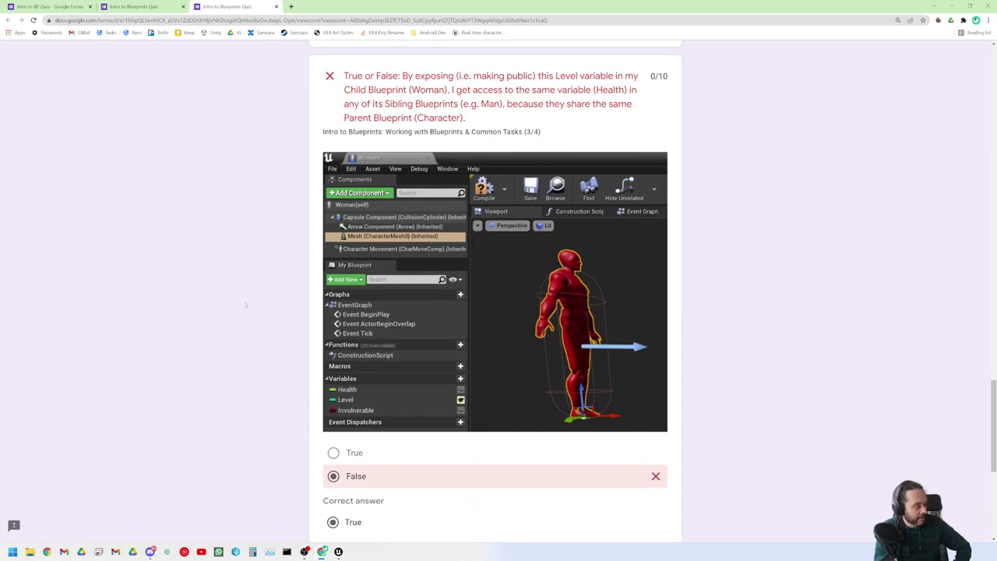
scroll(245, 304, "down", 3)
scroll(245, 304, "down", 2)
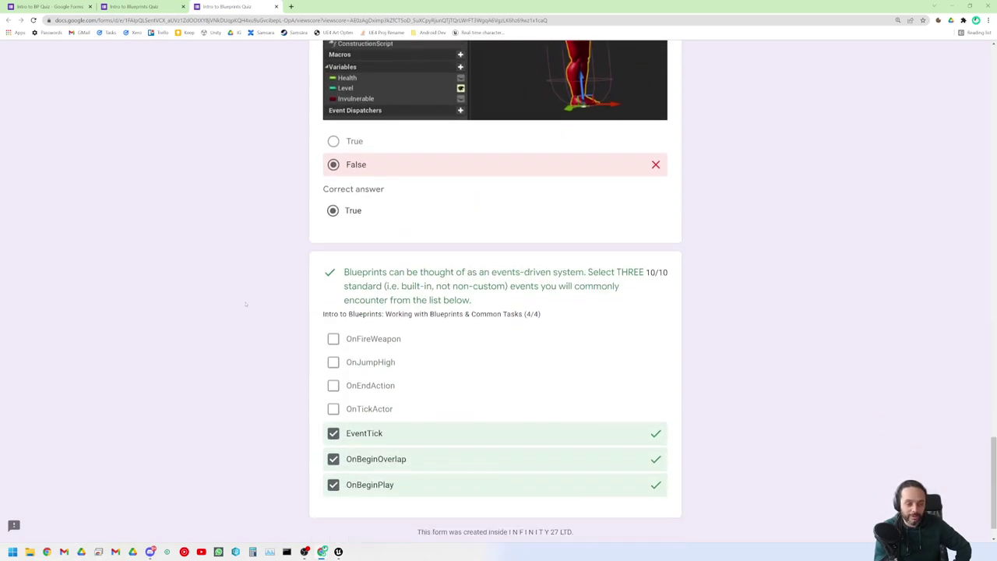
scroll(245, 304, "up", 5)
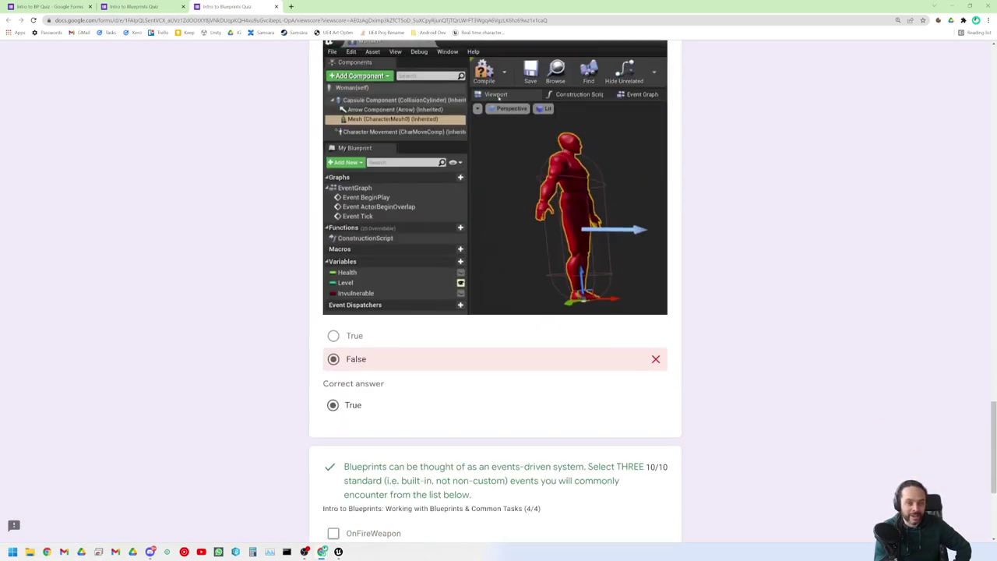
scroll(167, 272, "down", 5)
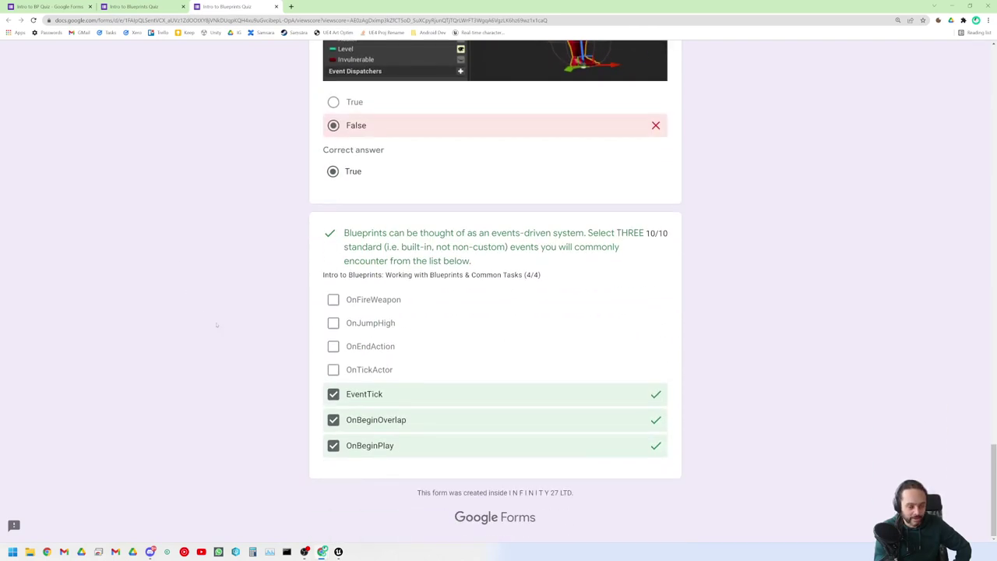
left_click(276, 6)
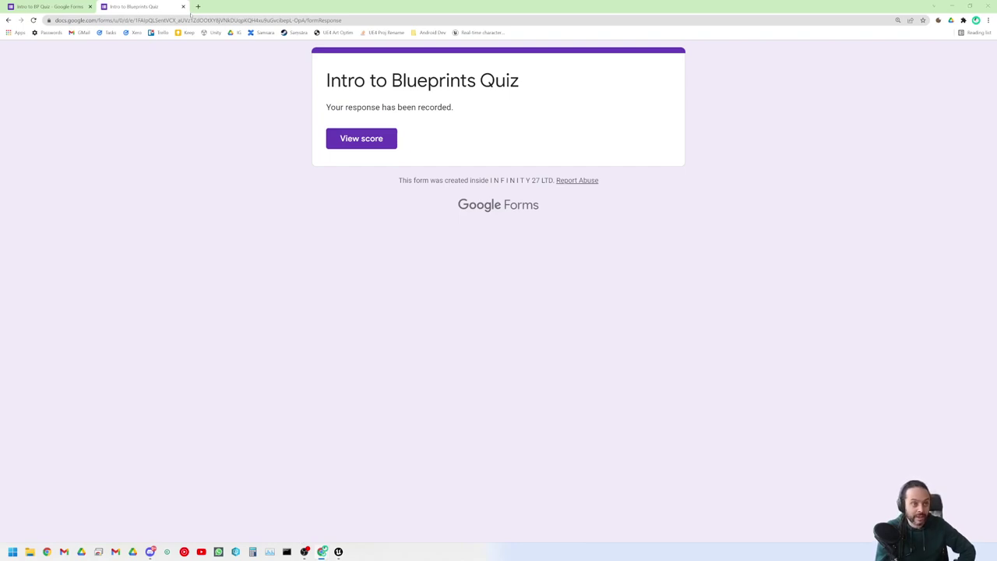
left_click(183, 7)
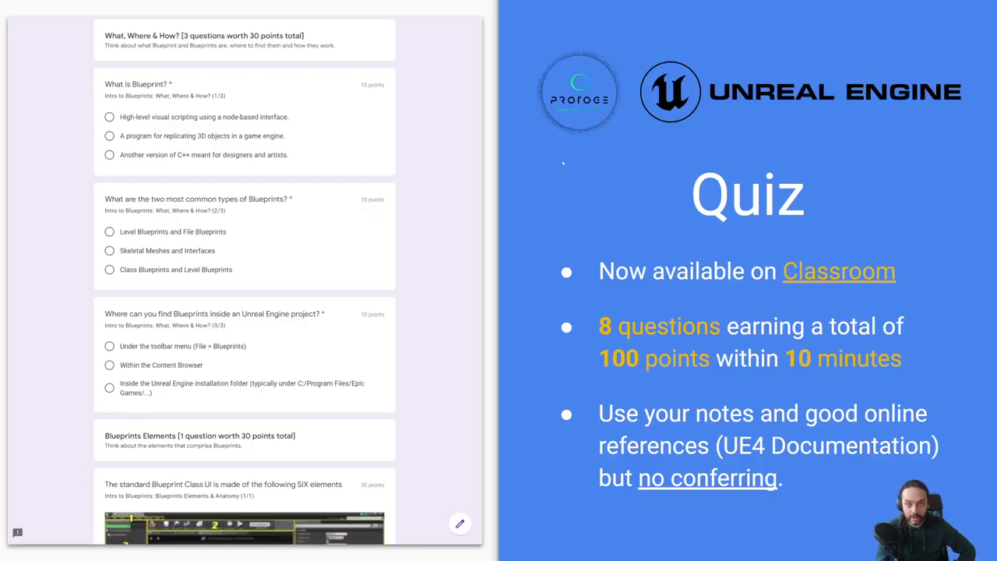
- Advance through the Application title slide to the Create slide
key("Right")
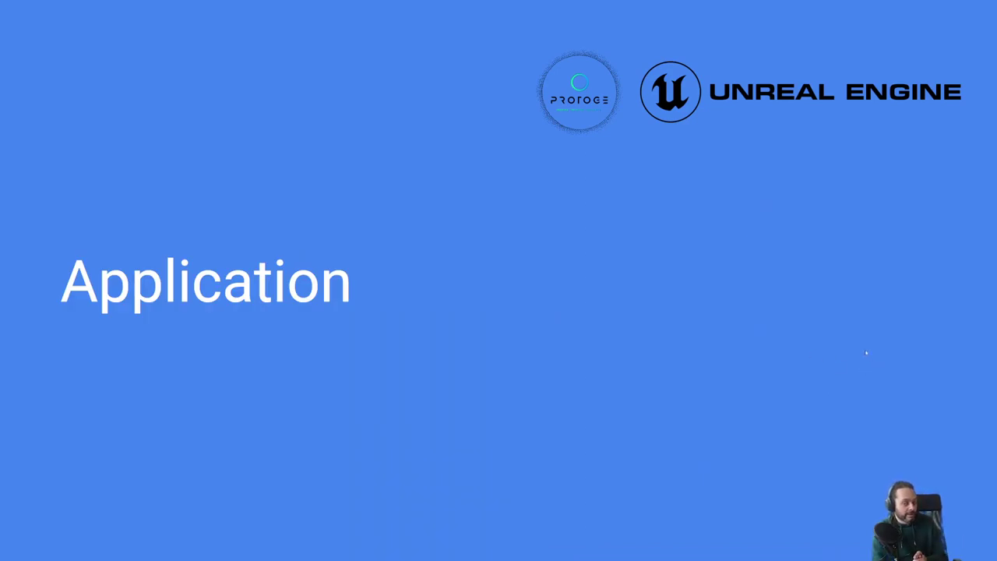
key("Right")
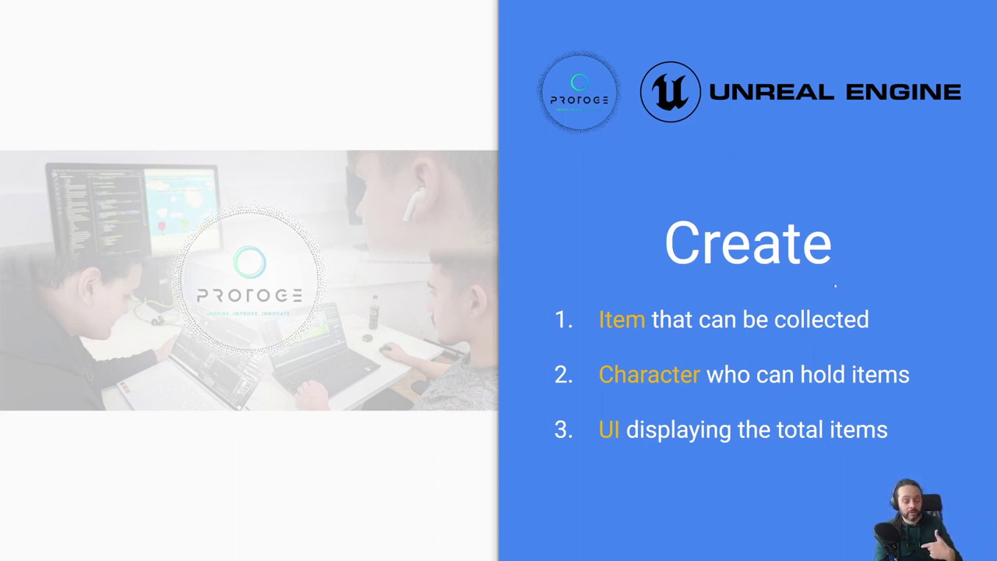
- Advance to the class hierarchy diagram and reveal marker 1 beside Treasure
key("Right")
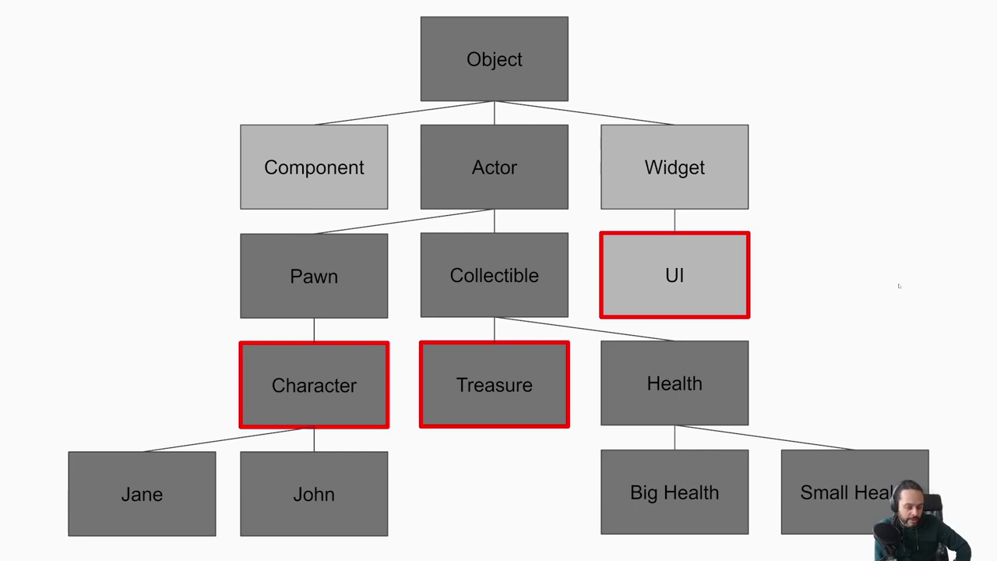
key("Right")
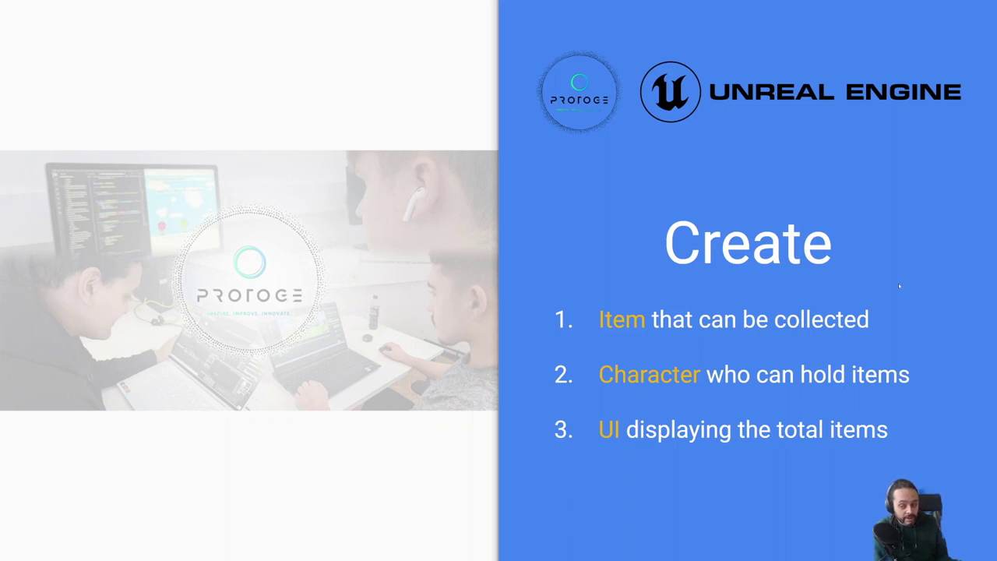
key("Right")
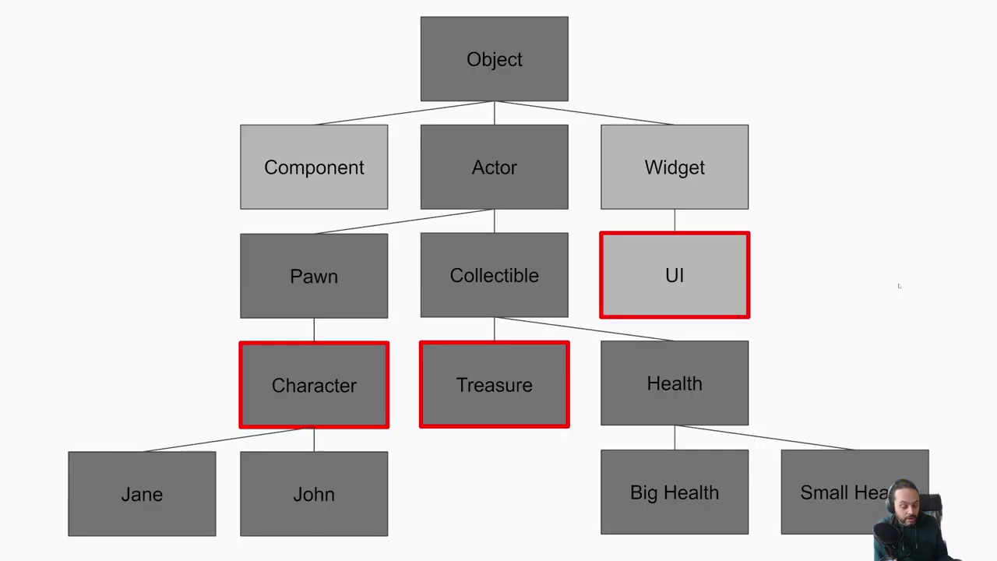
key("Right")
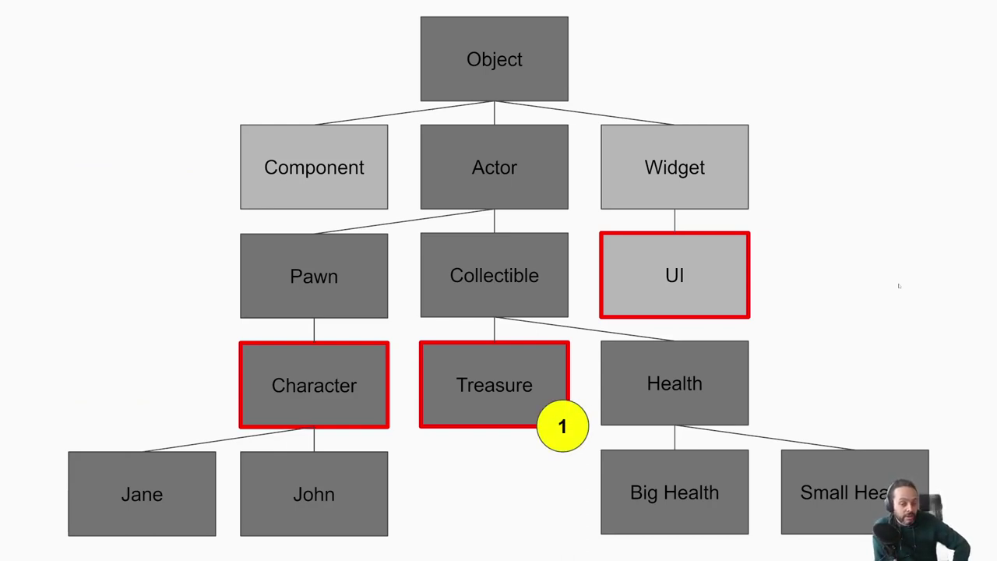
- Reveal markers 2 and 3 with the Treasure-Character-UI arrows, then return to Unreal Editor
key("Right")
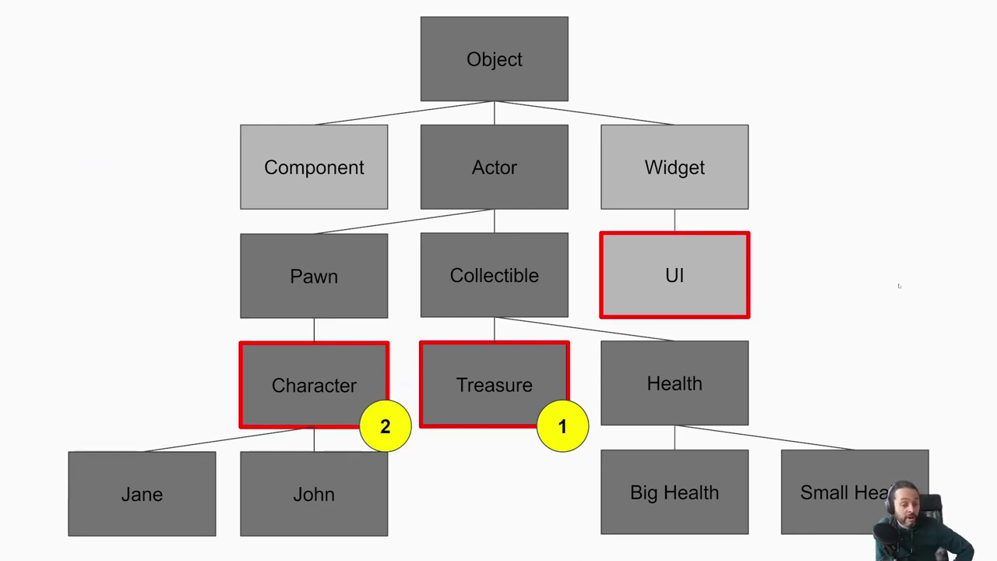
key("Right")
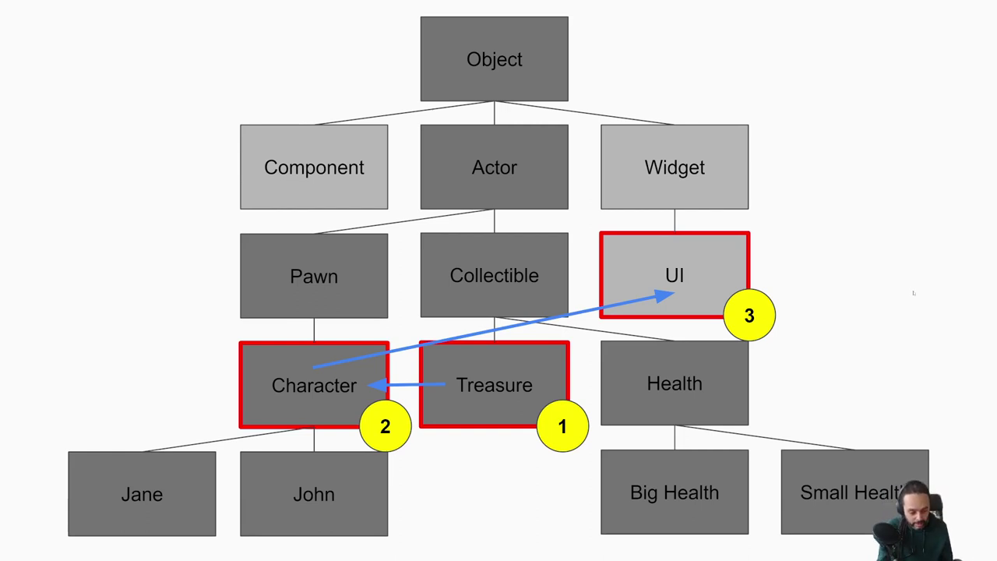
key("alt+Tab")
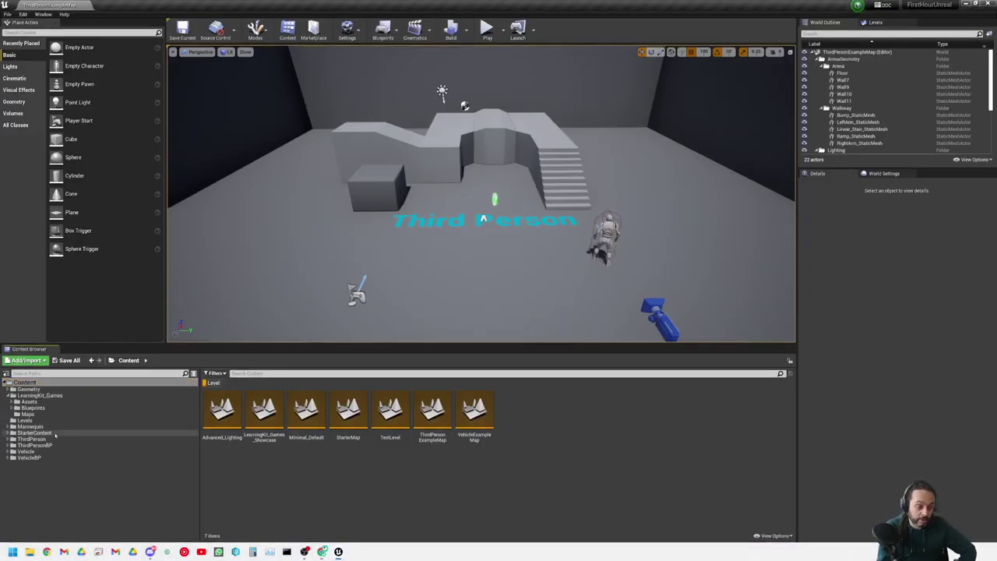
- Clear the Level filter to show all Content, then create a new Blueprint Class
left_click(213, 382)
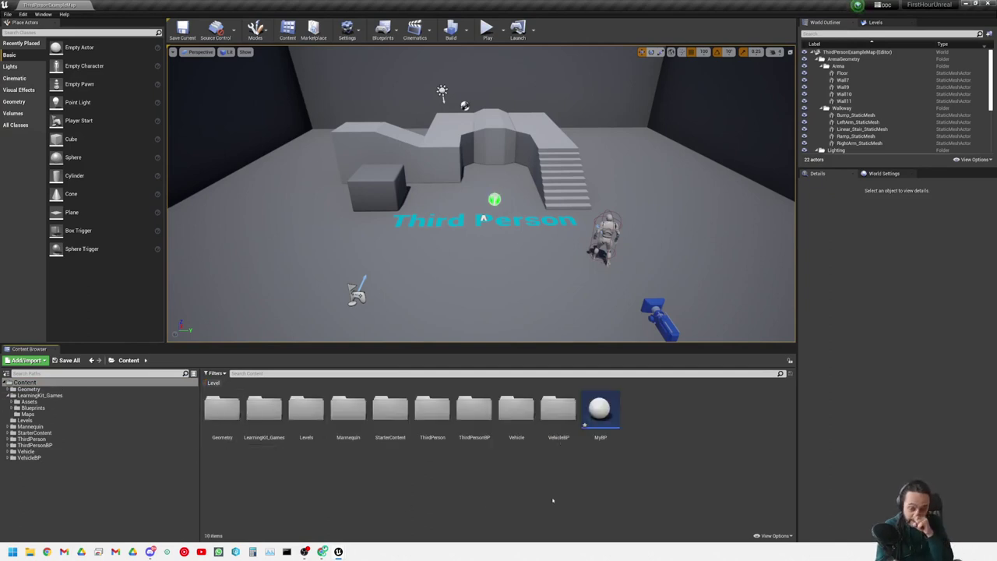
left_click(600, 412)
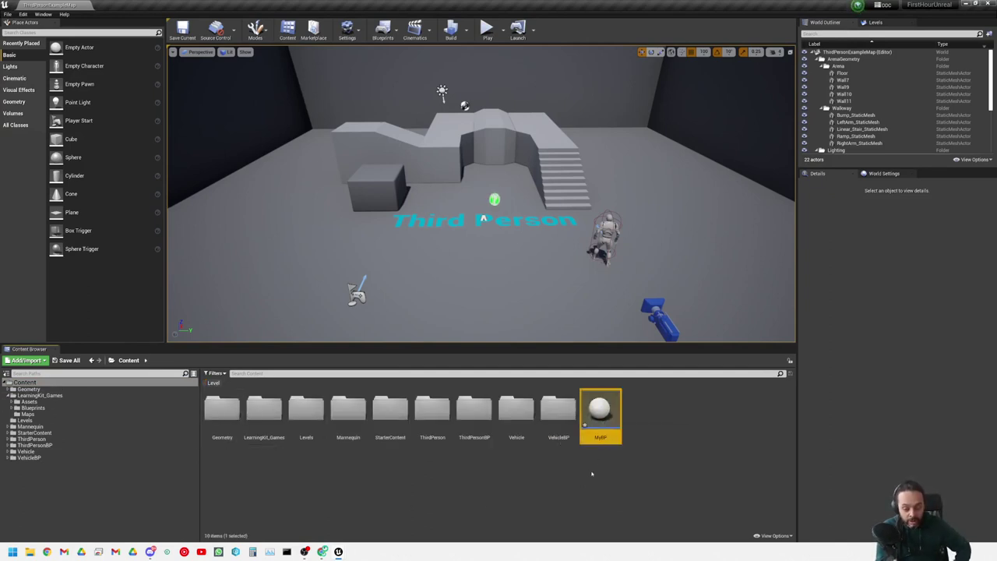
left_click(553, 485)
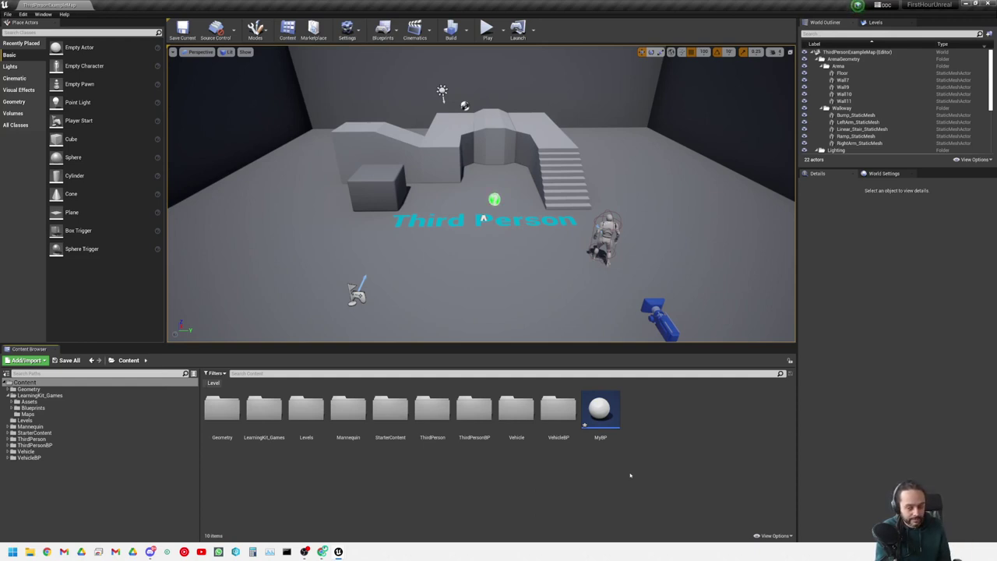
right_click(630, 474)
left_click(654, 278)
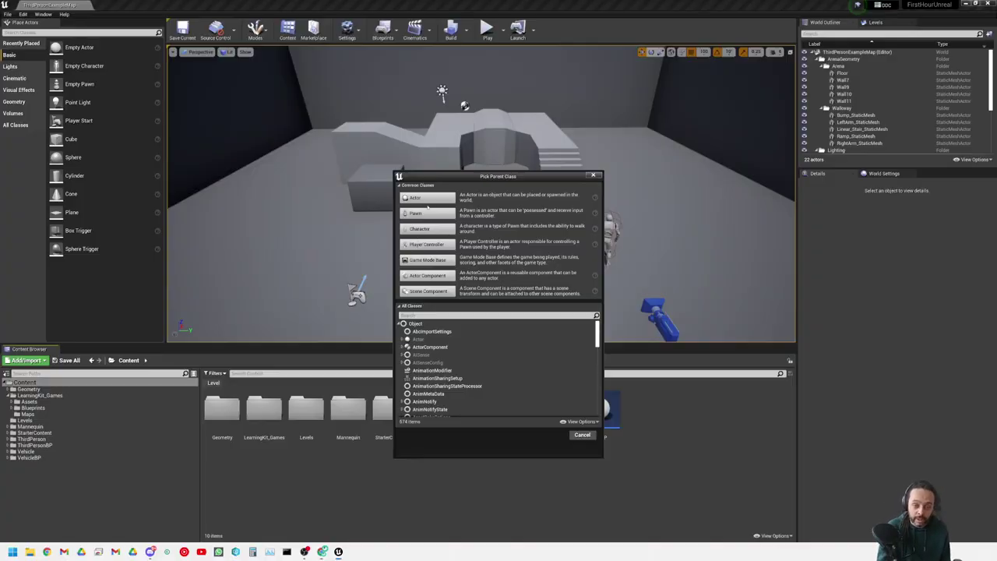
left_click(427, 207)
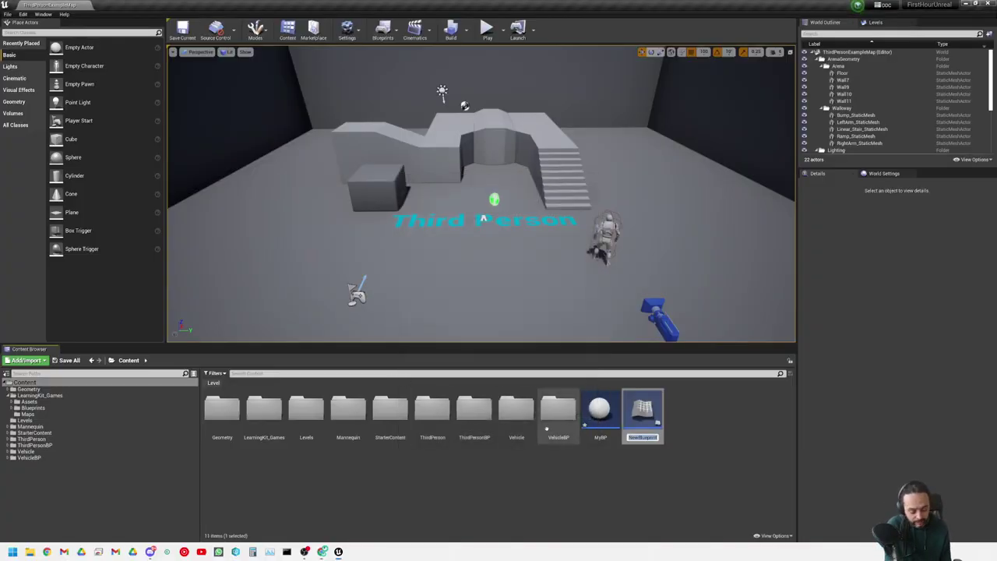
type("Treasure")
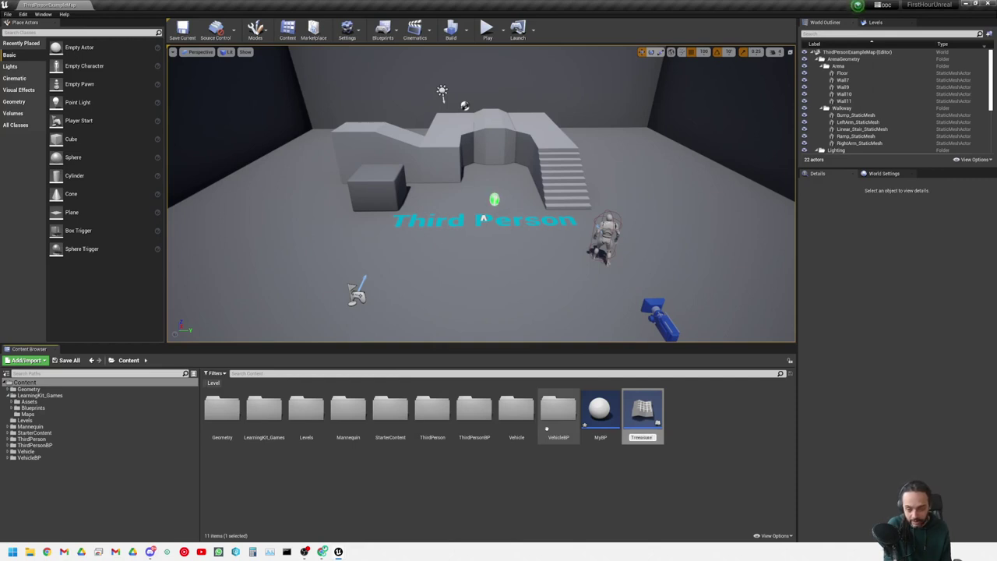
key("BackSpace")
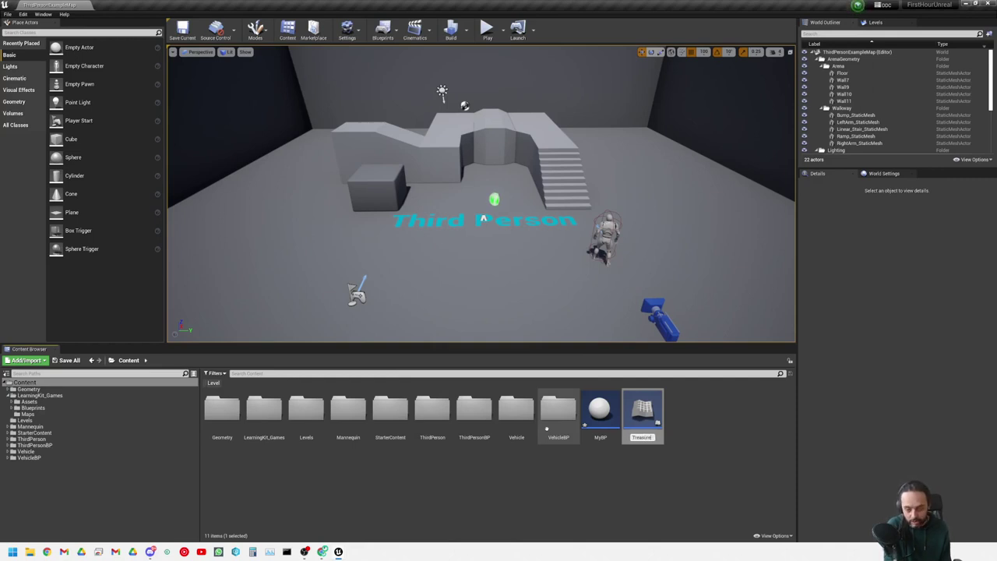
key("Return")
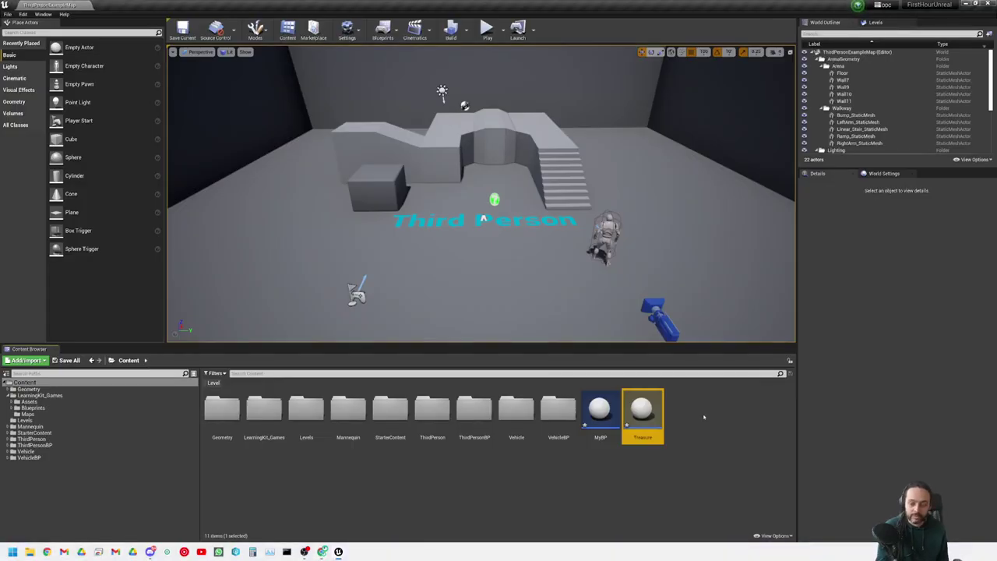
right_click(703, 418)
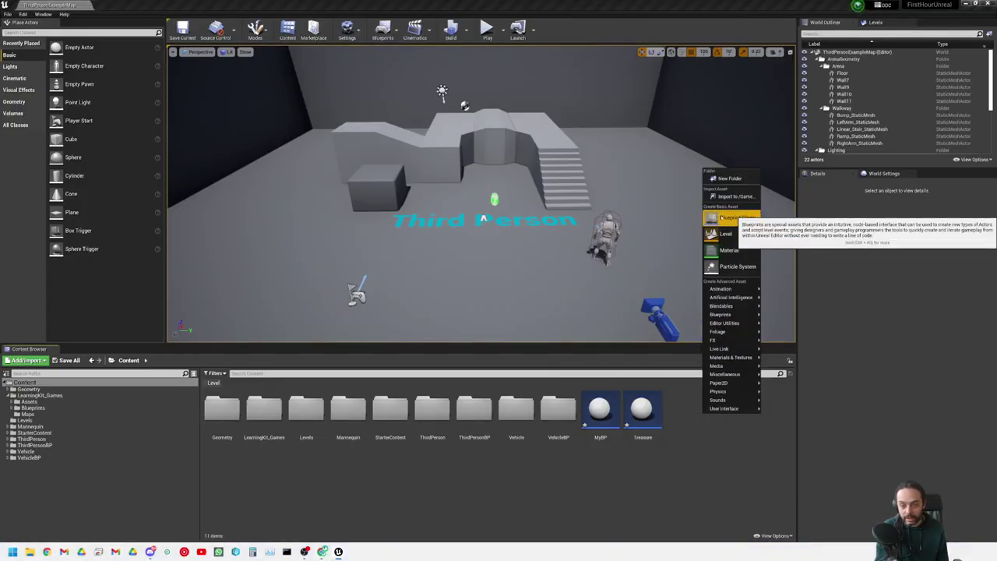
left_click(733, 219)
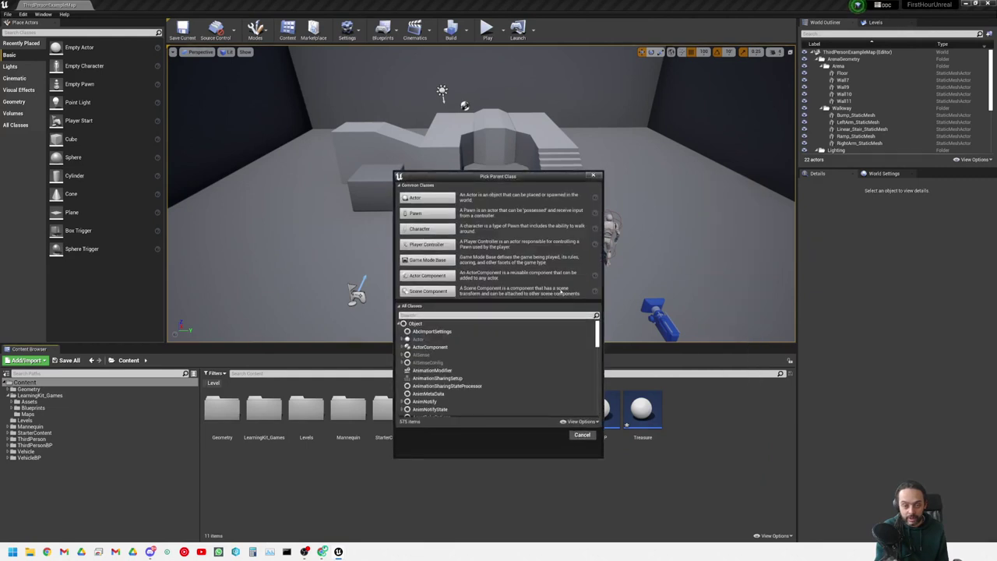
left_click(427, 228)
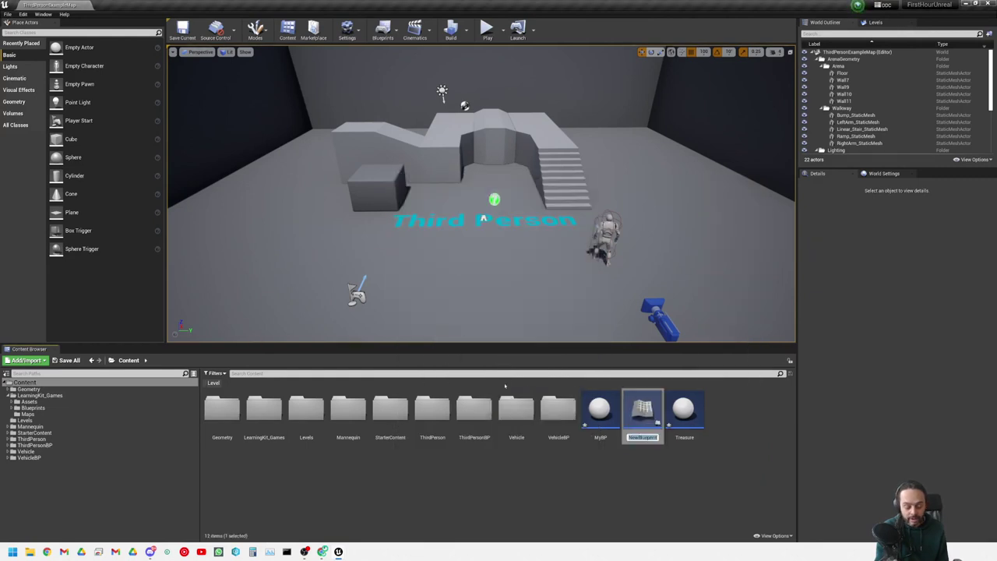
type("MyCharacter")
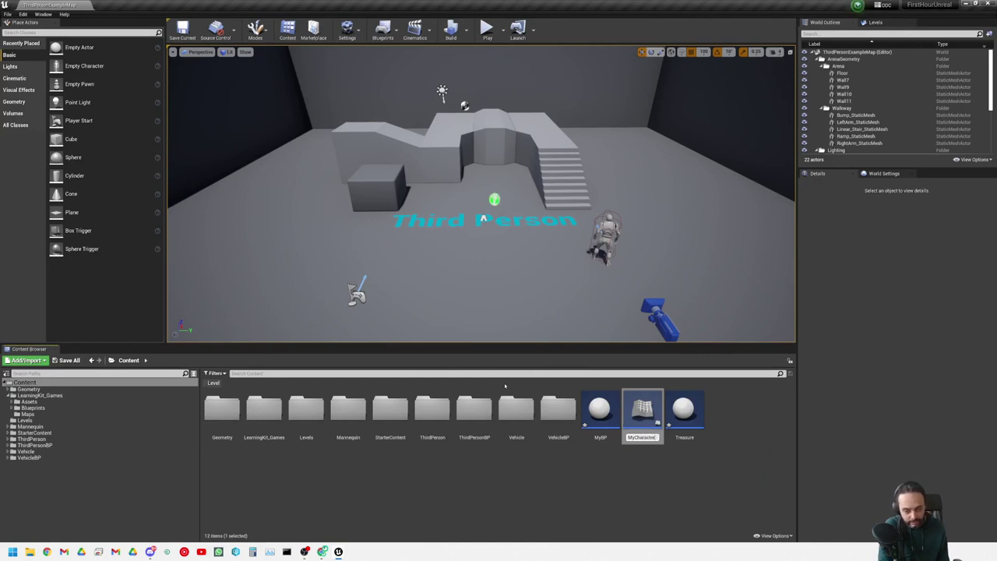
key("Return")
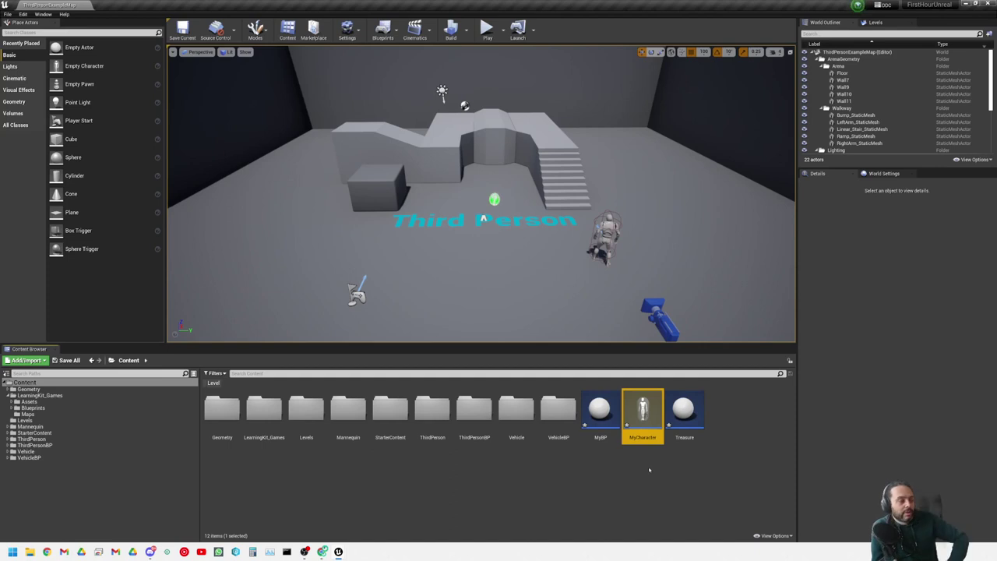
left_click(649, 469)
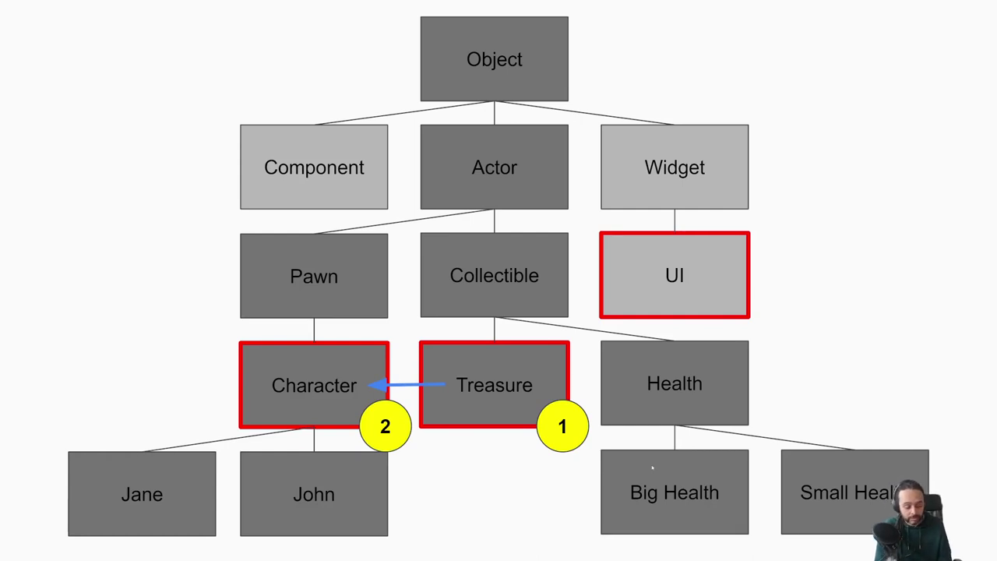
key("alt+Tab")
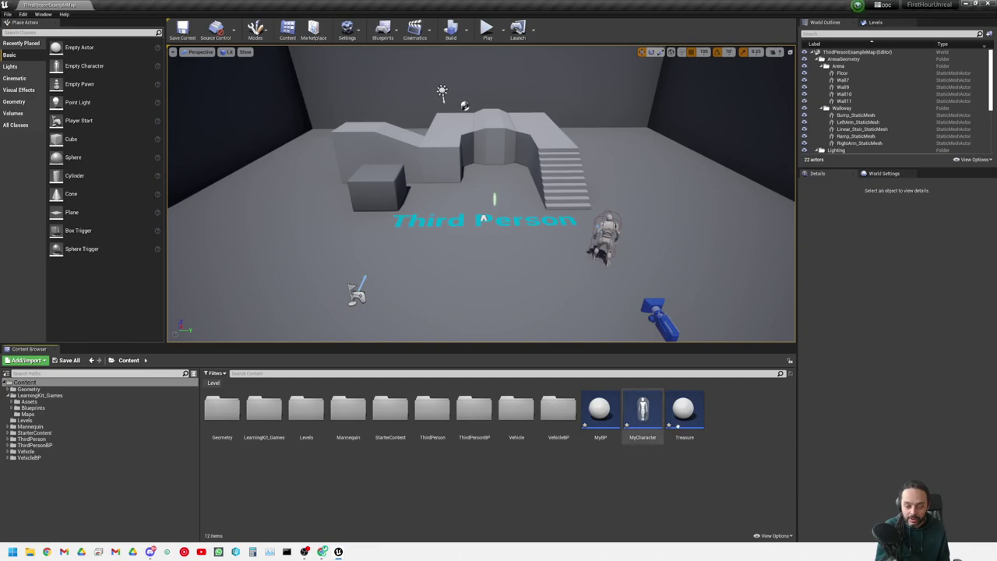
- Open the Treasure blueprint and search the Add Component list for 'coll'
double_click(683, 408)
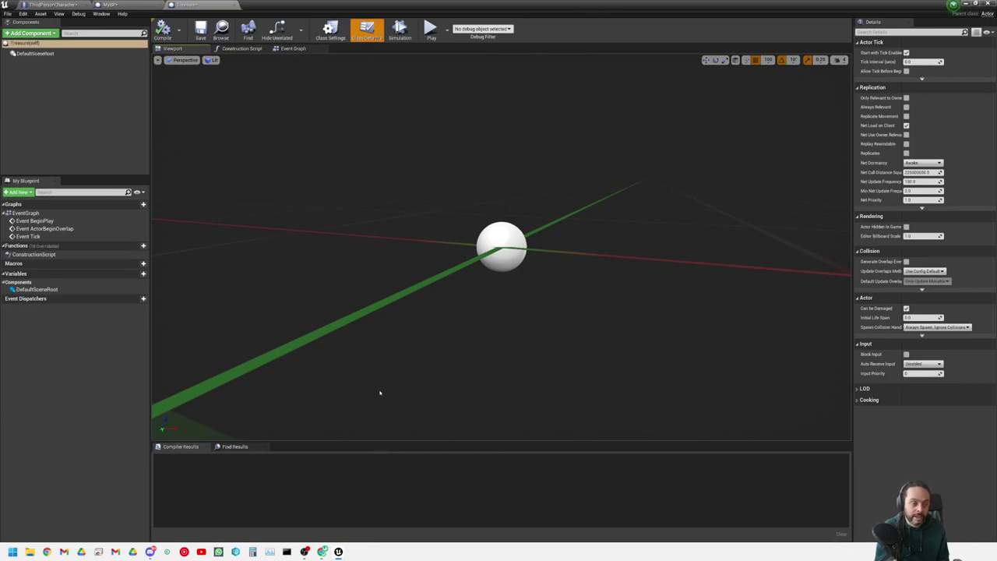
left_click(32, 33)
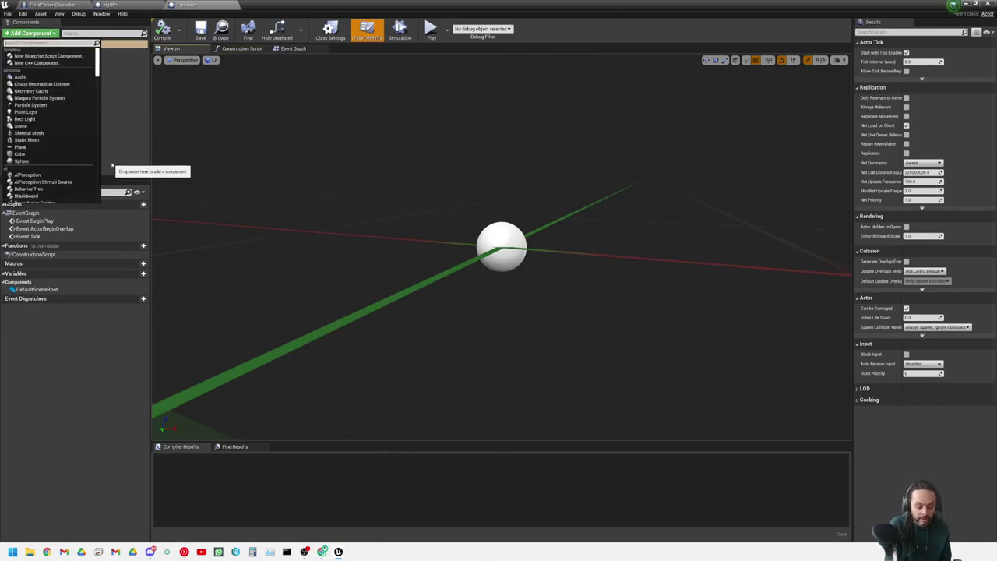
type("coll")
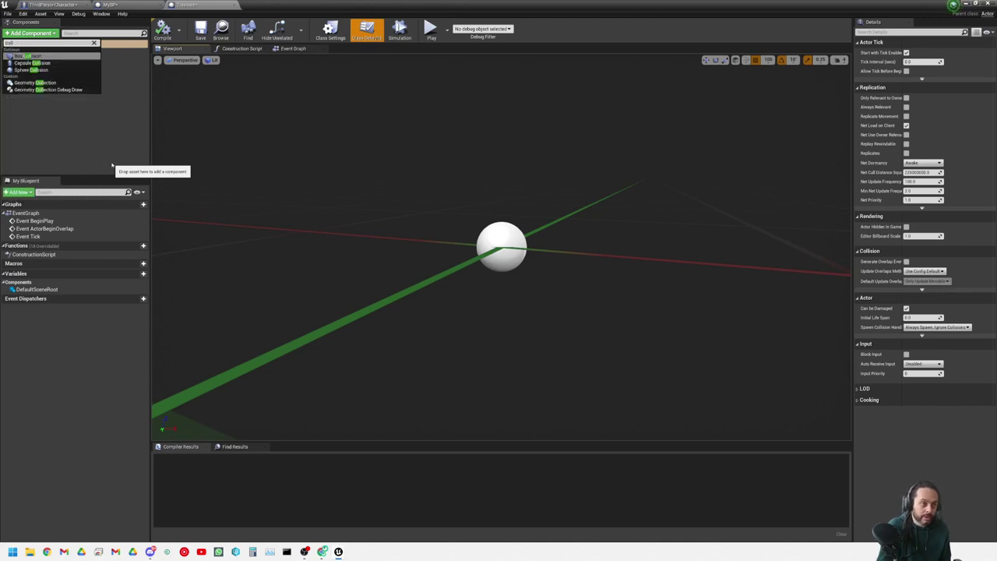
- Add a Box collision component named Box to Treasure and create its On Component Begin Overlap event
left_click(40, 59)
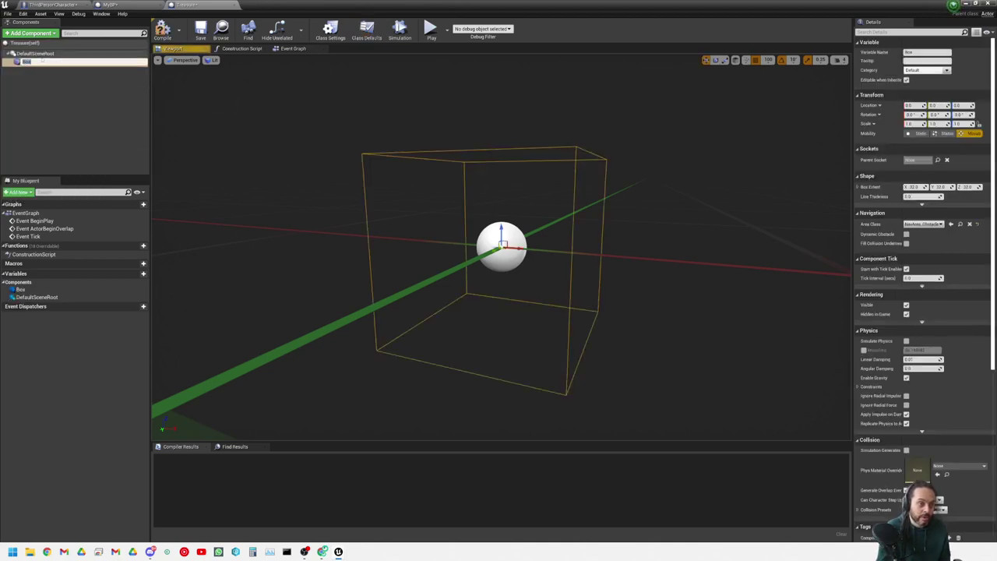
key("Return")
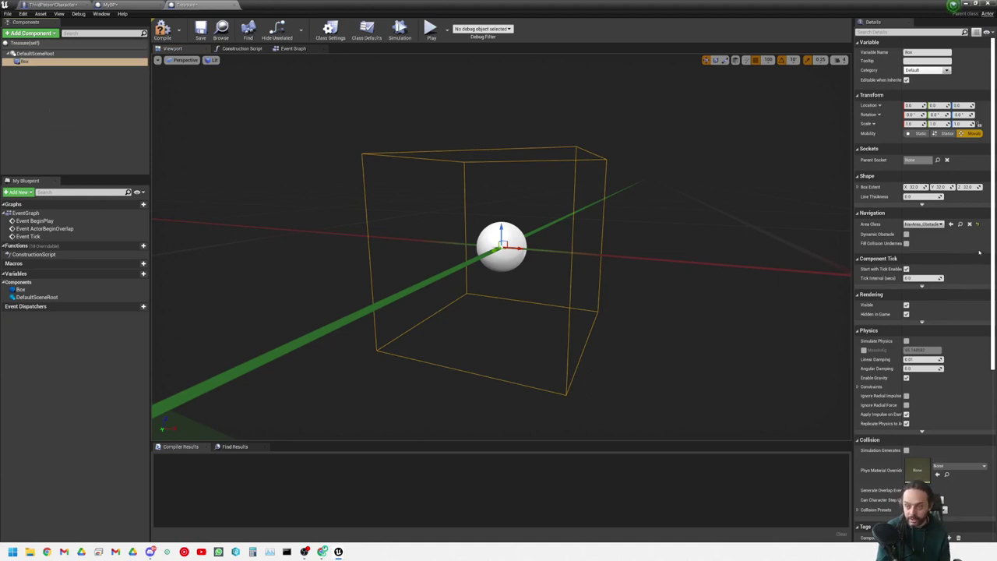
scroll(947, 259, "down", 7)
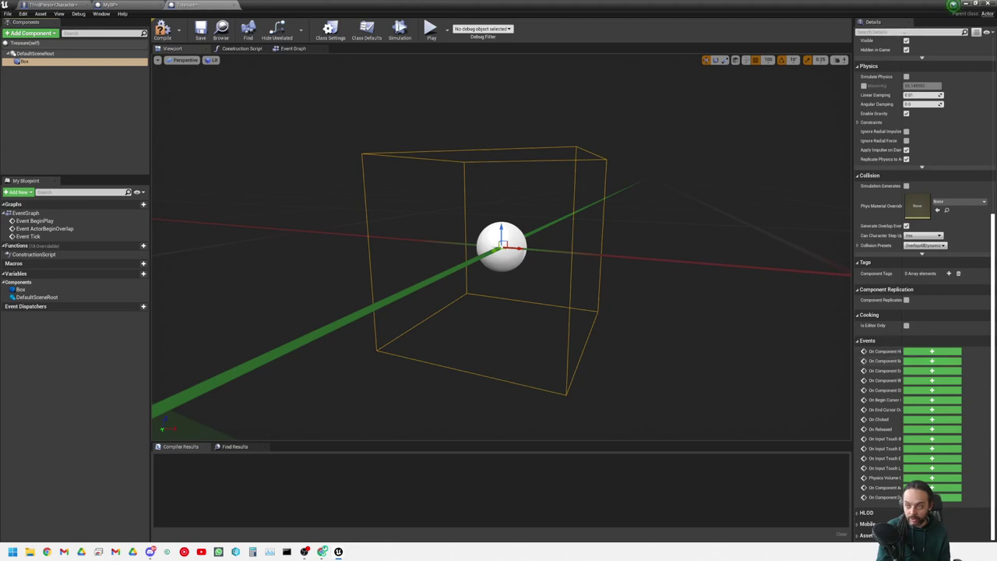
left_click_drag(900, 360, 916, 361)
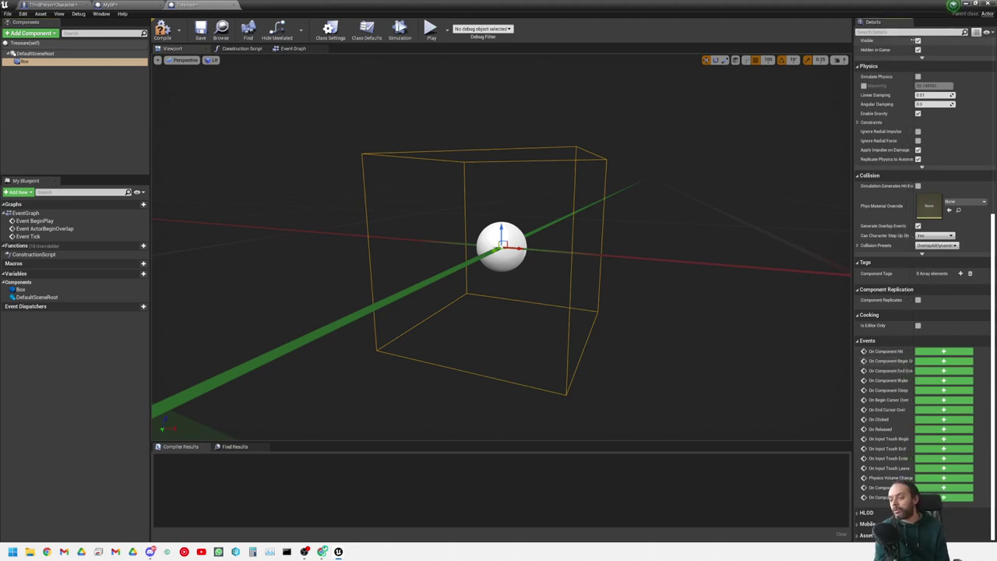
left_click(943, 360)
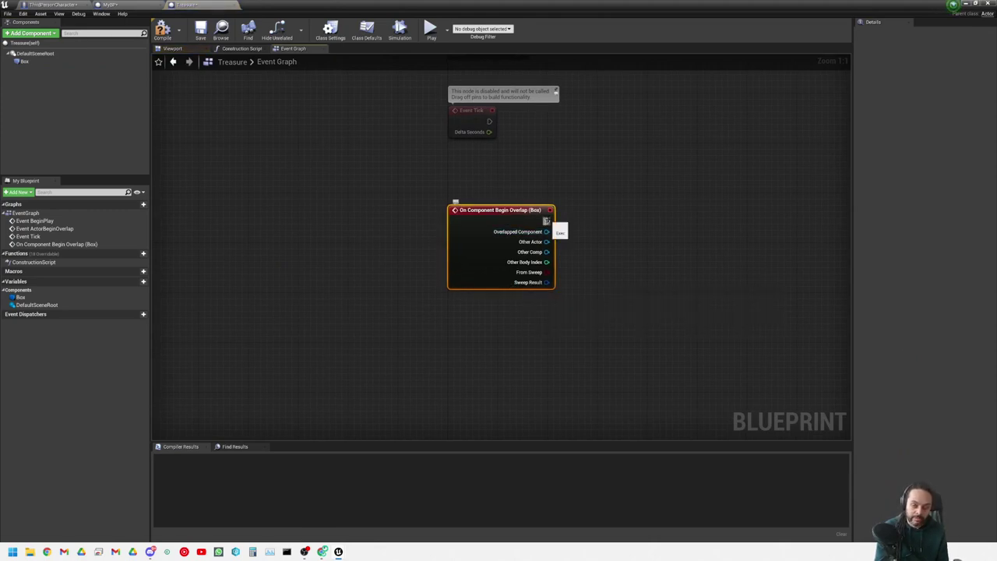
left_click_drag(547, 221, 655, 223)
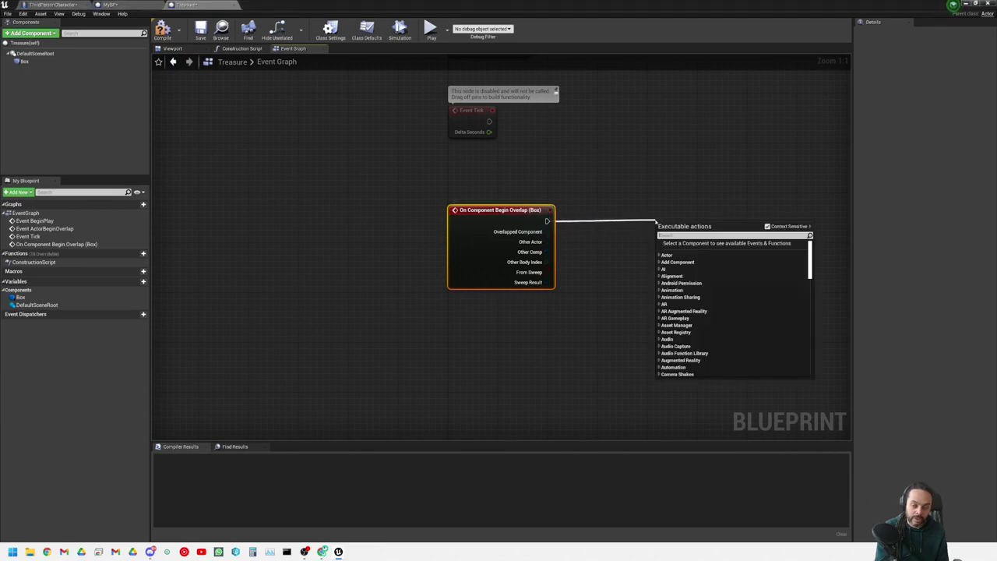
left_click(599, 231)
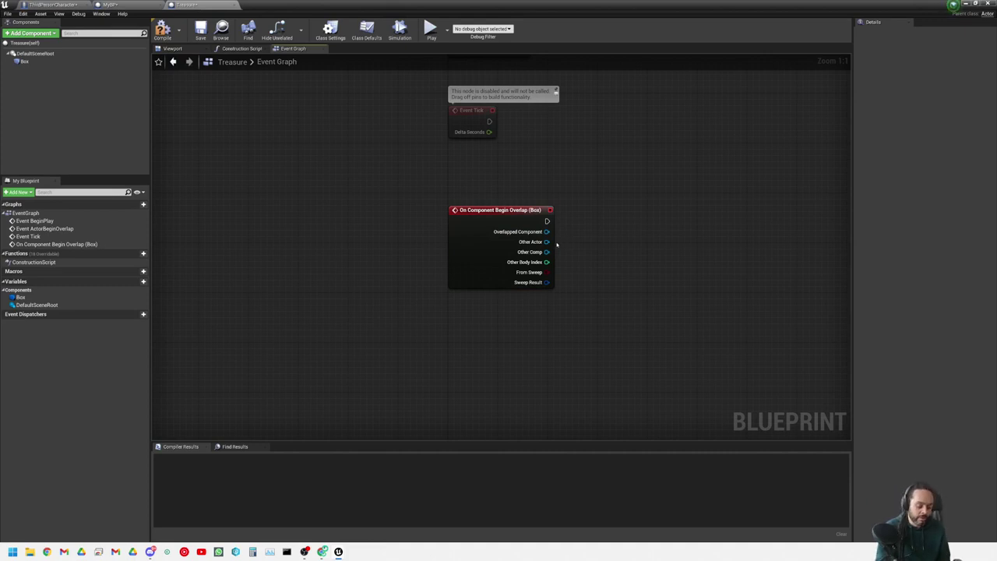
key("alt+Tab")
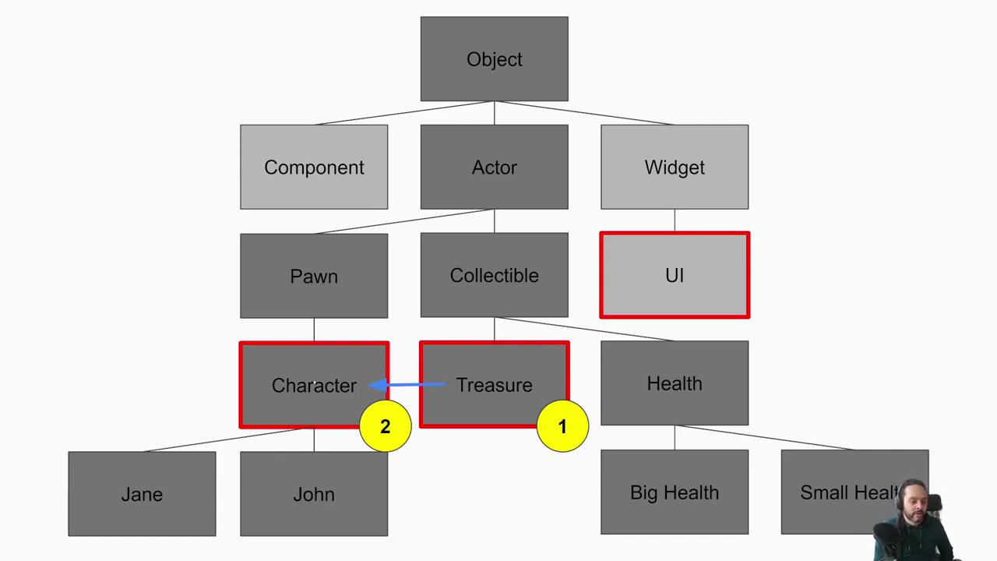
key("alt+Tab")
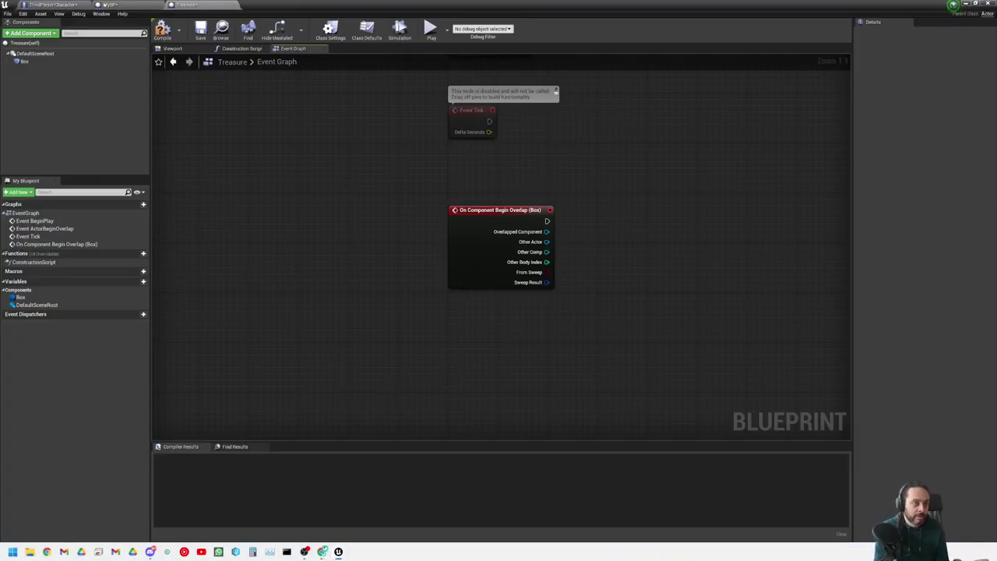
- Float the blueprint editor over the level editor and open MyCharacter from the Content Browser
left_click(69, 5)
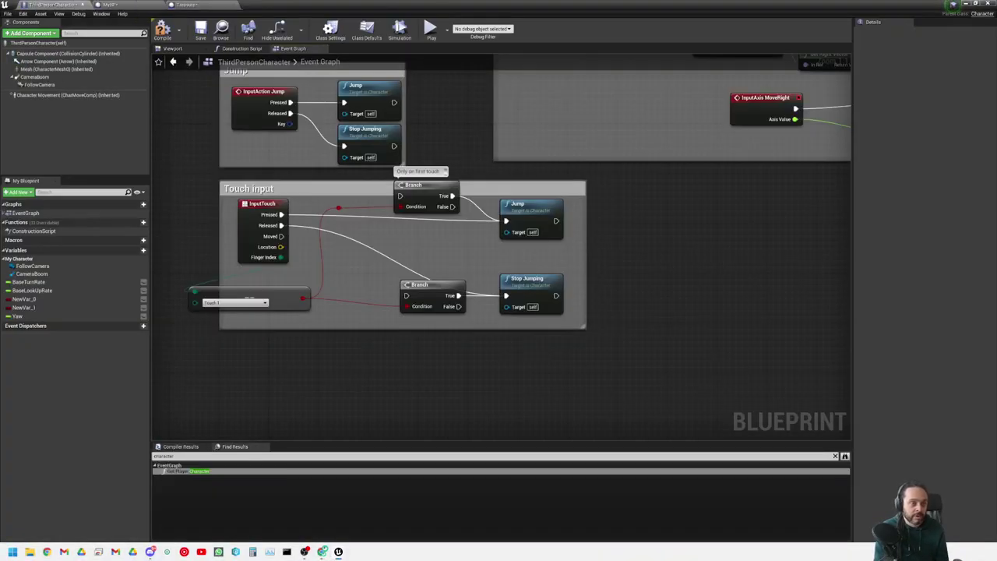
left_click(160, 7)
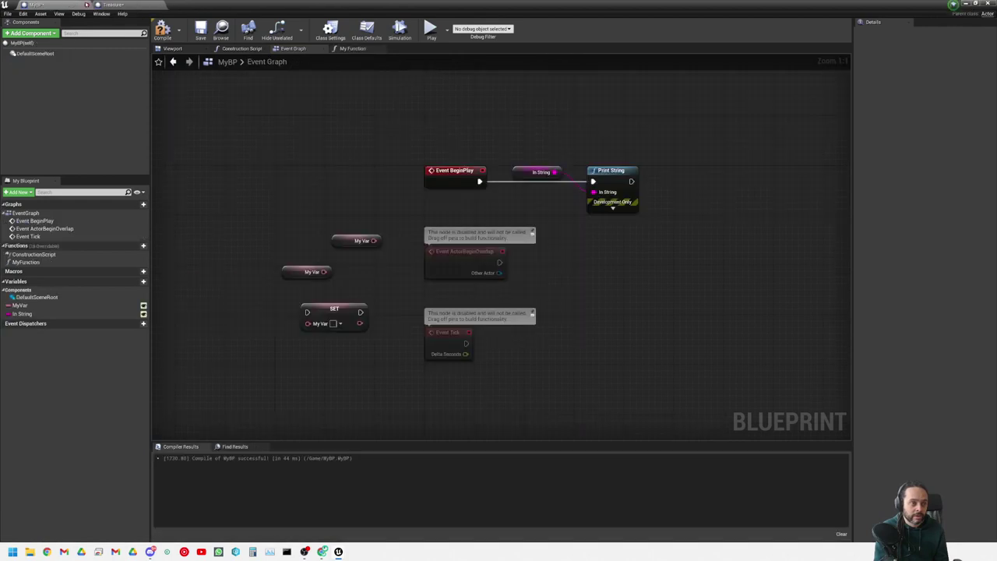
left_click(975, 4)
left_click_drag(775, 48, 264, 80)
double_click(642, 416)
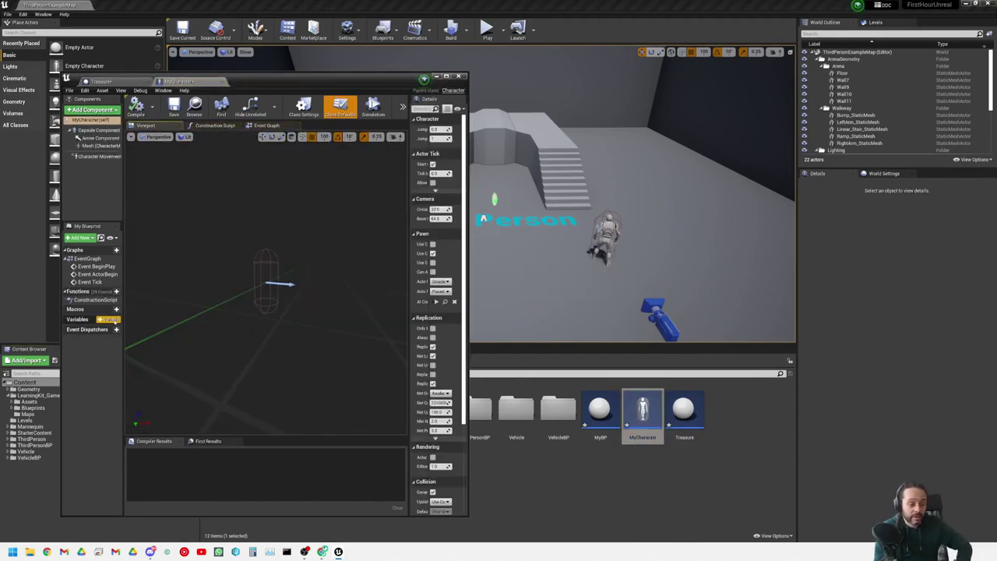
- Add an Integer variable named Wealth to MyCharacter
left_click(109, 320)
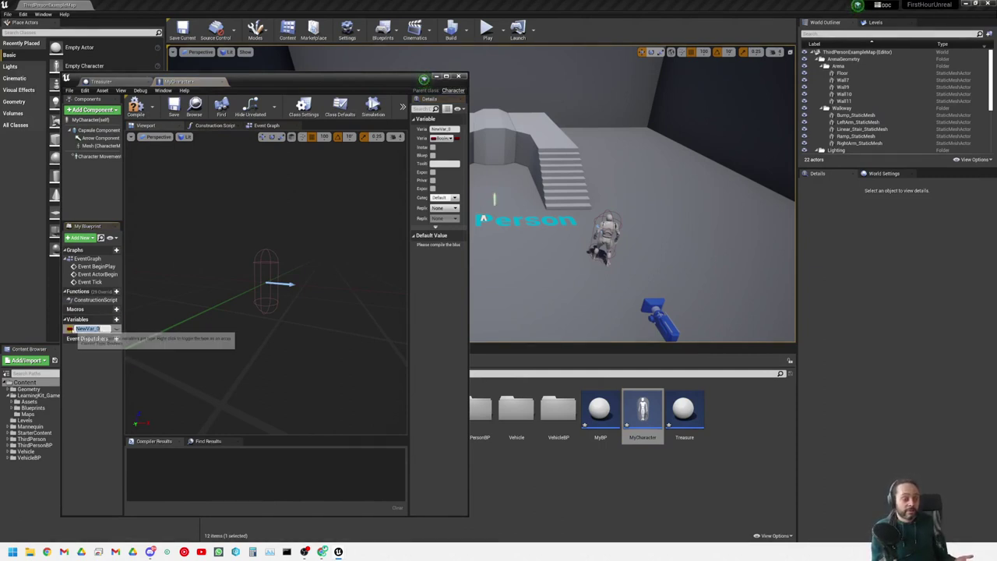
left_click(70, 329)
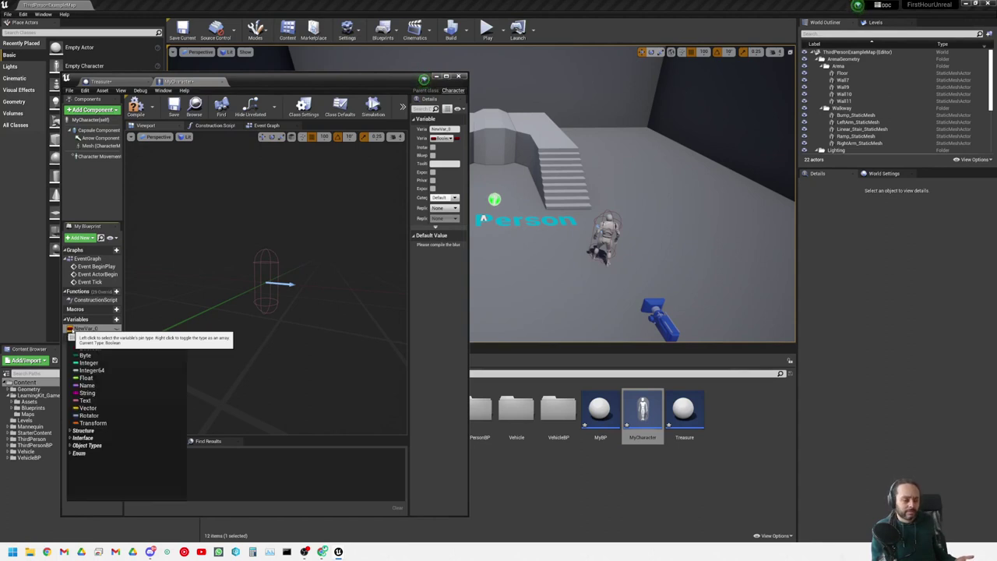
left_click(89, 363)
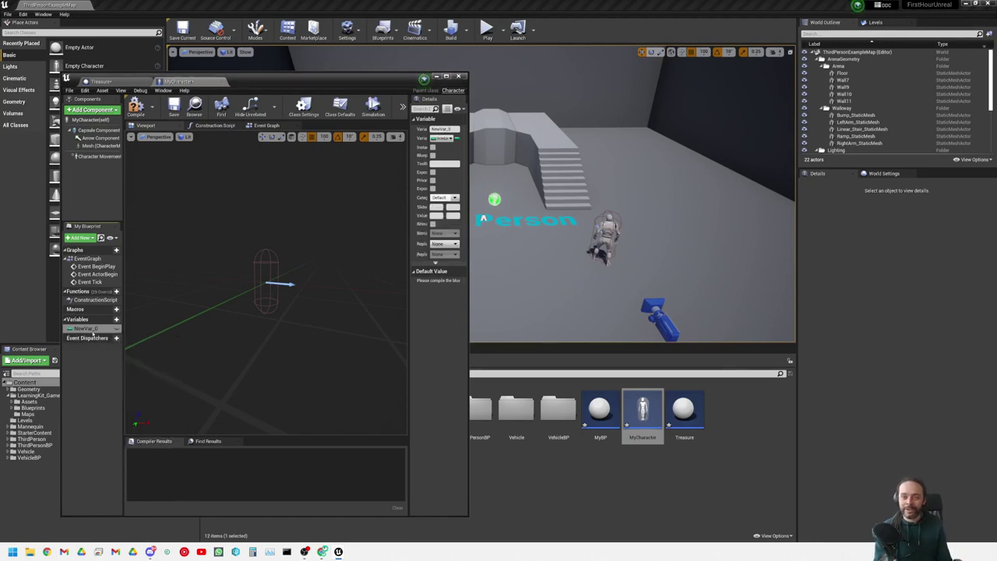
left_click(94, 330)
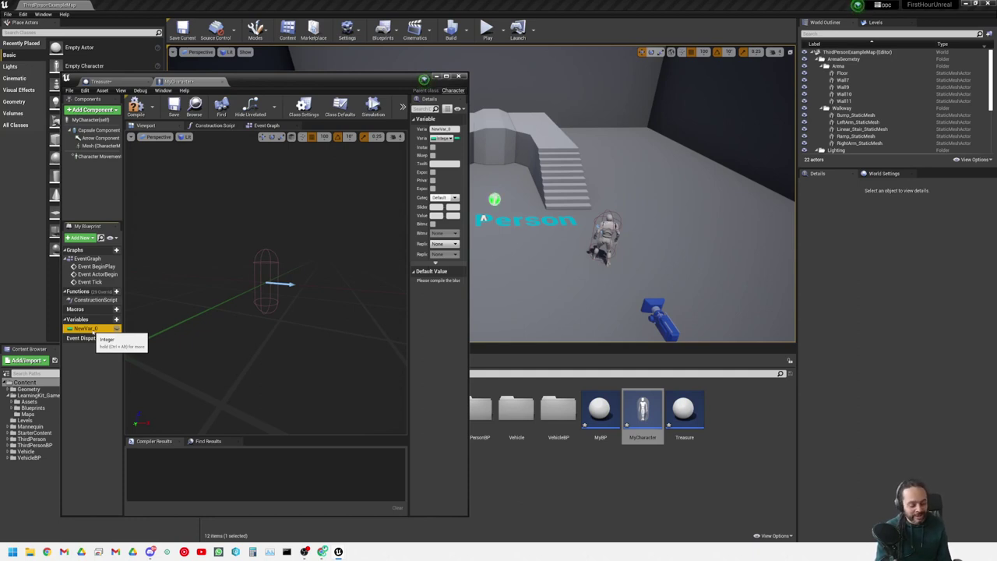
key("F2")
type("Wialth")
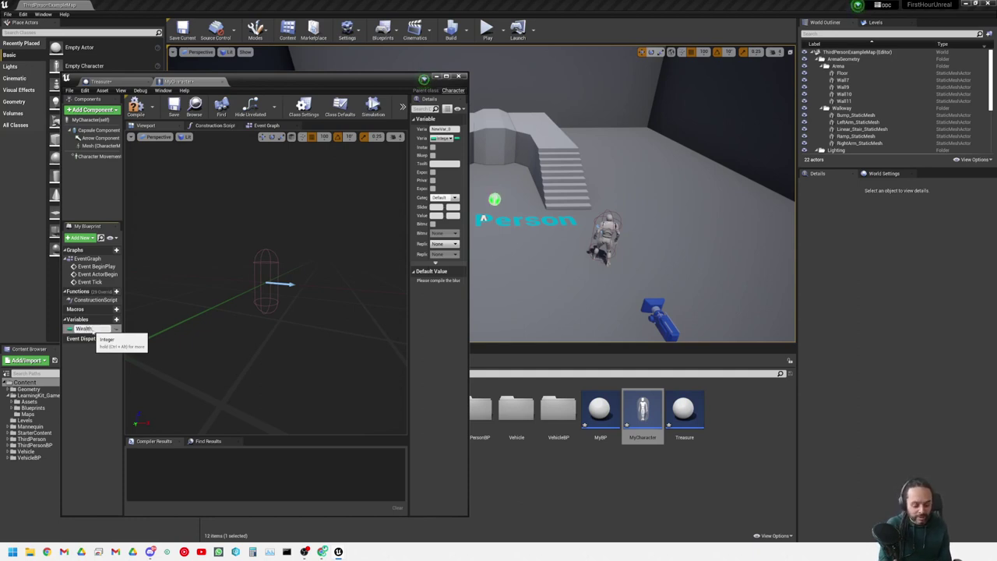
key("Return")
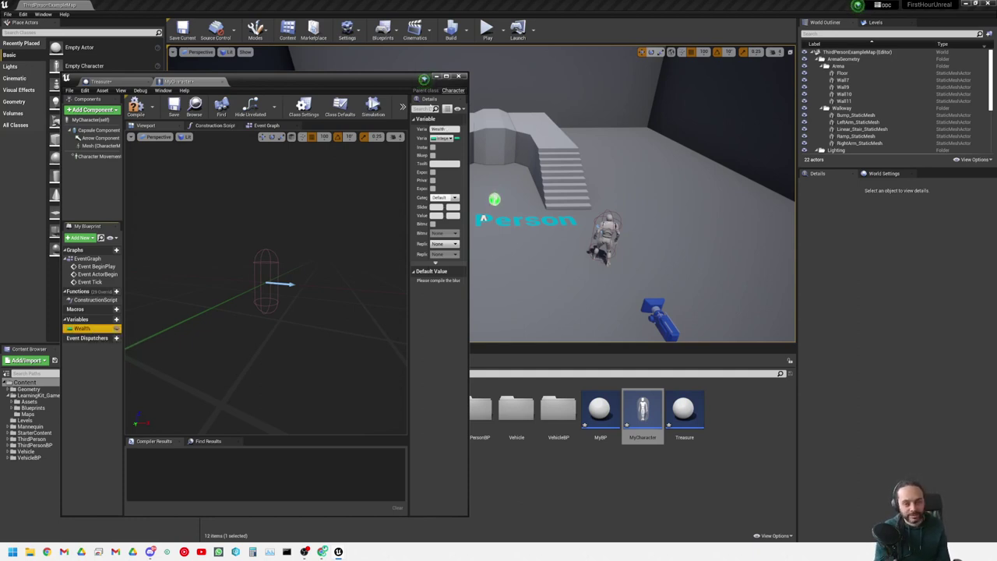
- Widen the window, compile MyCharacter, and move its window aside
left_click_drag(468, 155, 550, 148)
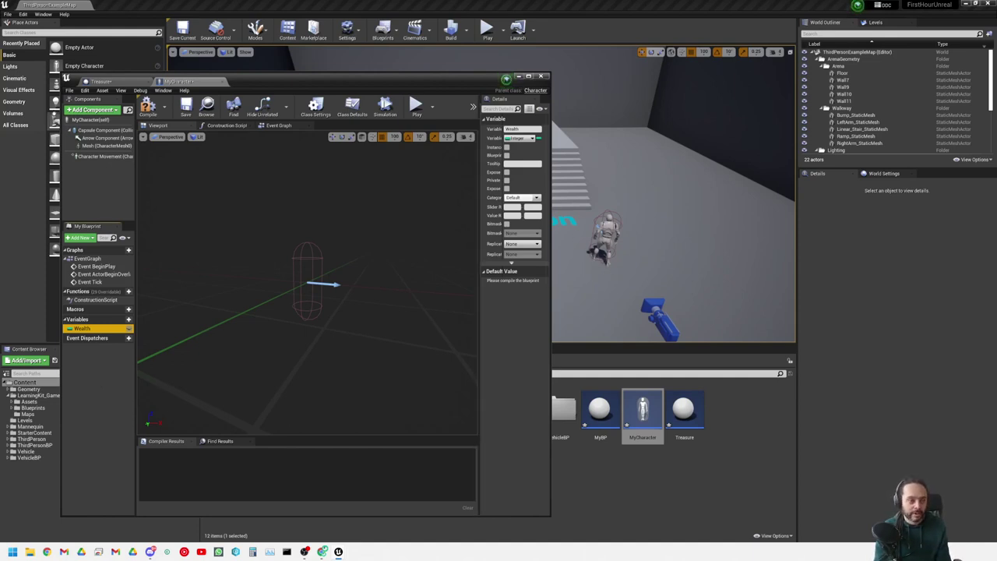
left_click(148, 109)
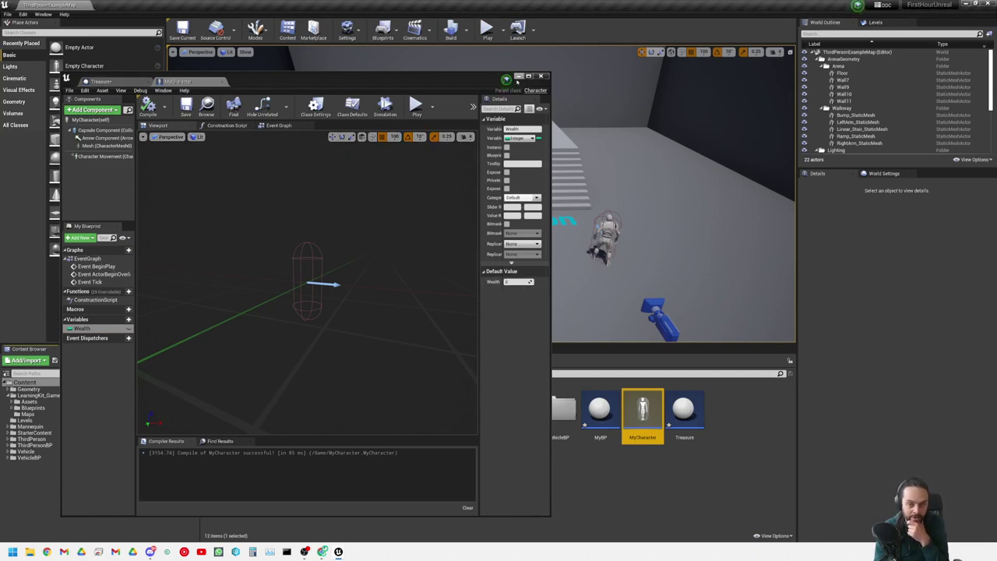
left_click(518, 77)
- Open Treasure full-screen, add an Integer variable named Value, and compile
double_click(683, 409)
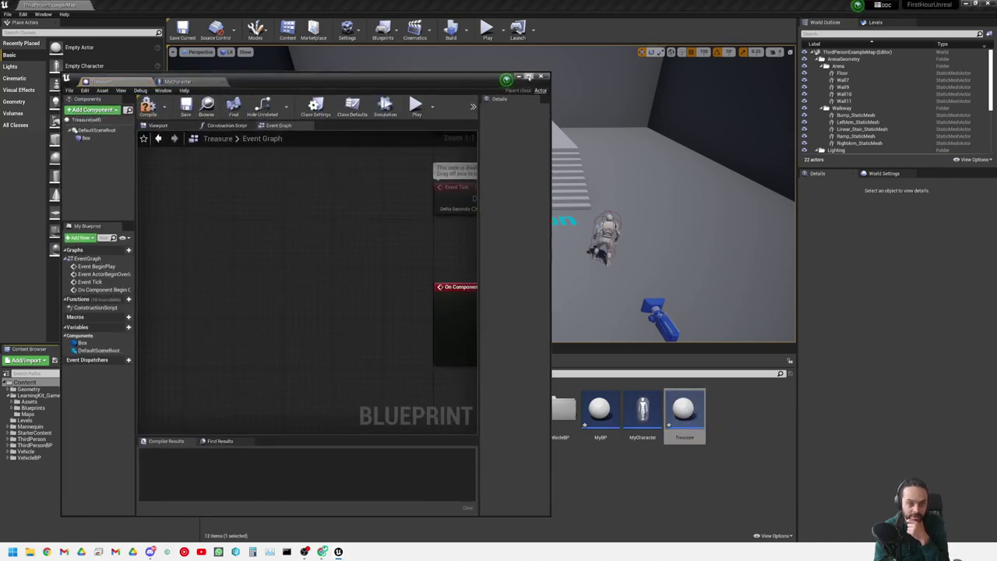
left_click(529, 76)
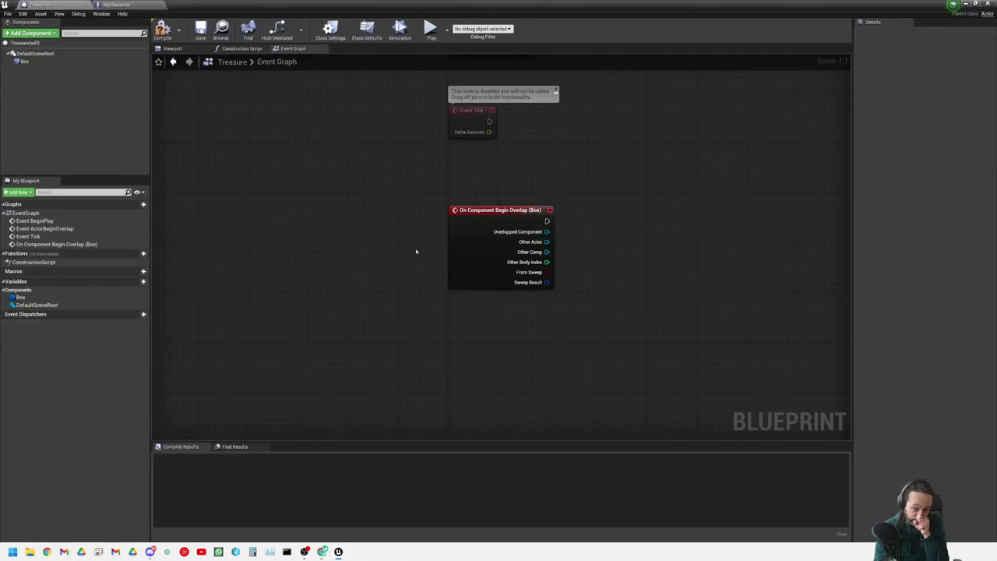
right_click_drag(619, 236, 572, 241)
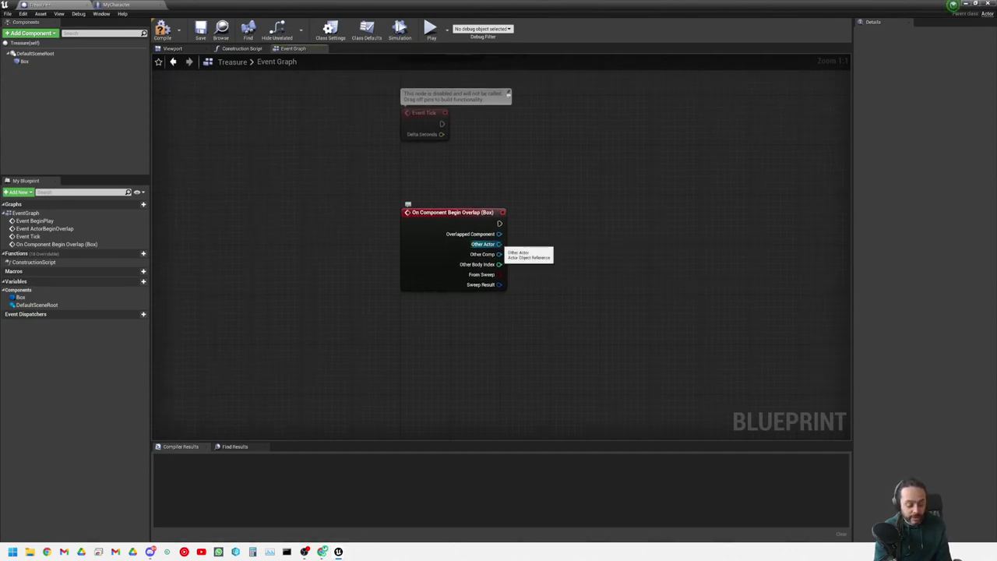
left_click(17, 192)
left_click(32, 207)
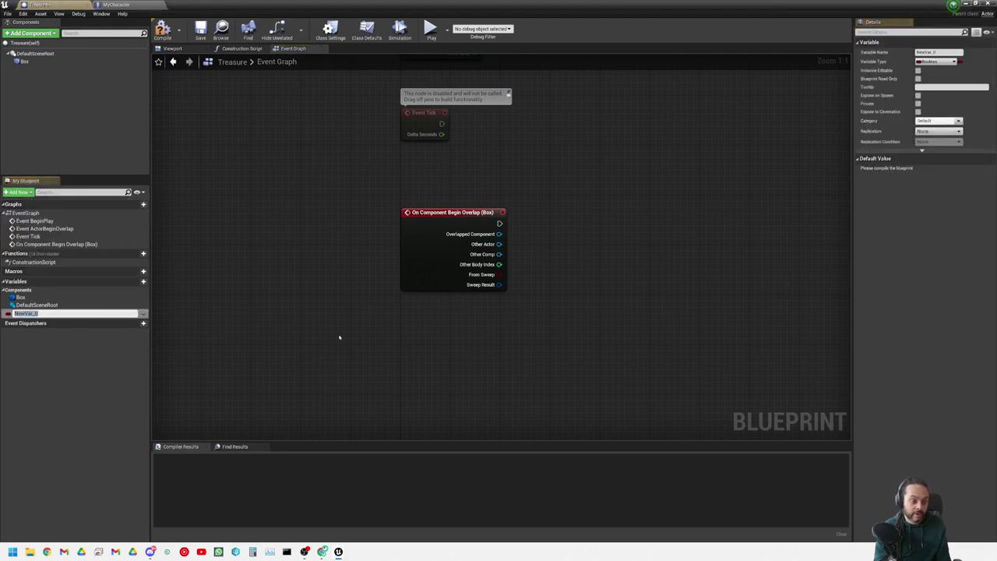
type("Value")
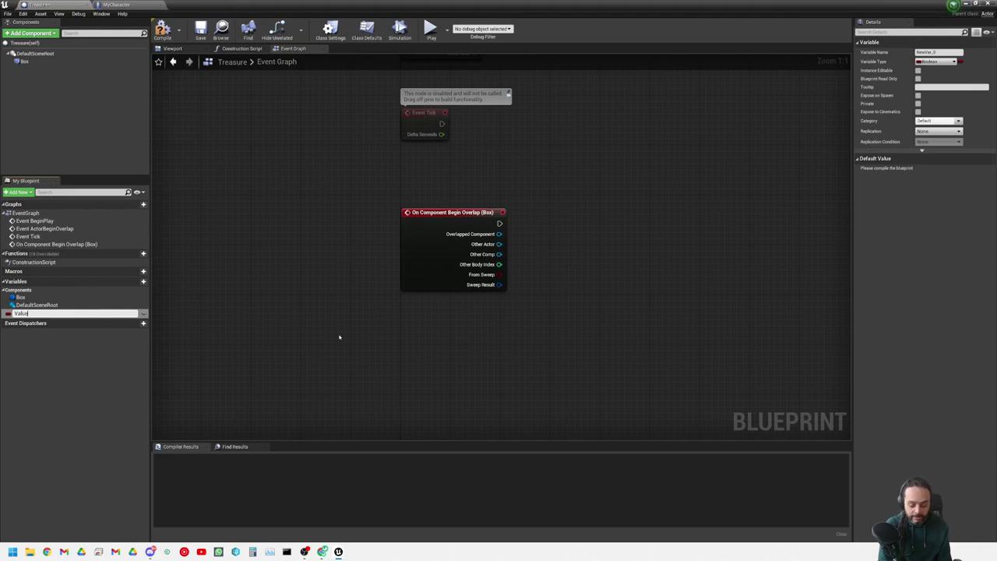
key("Return")
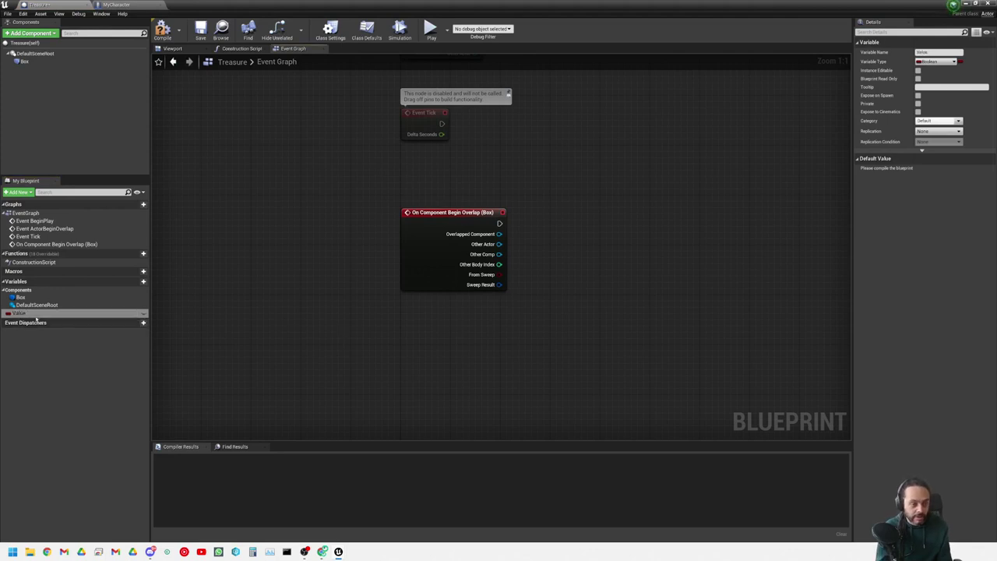
left_click(7, 313)
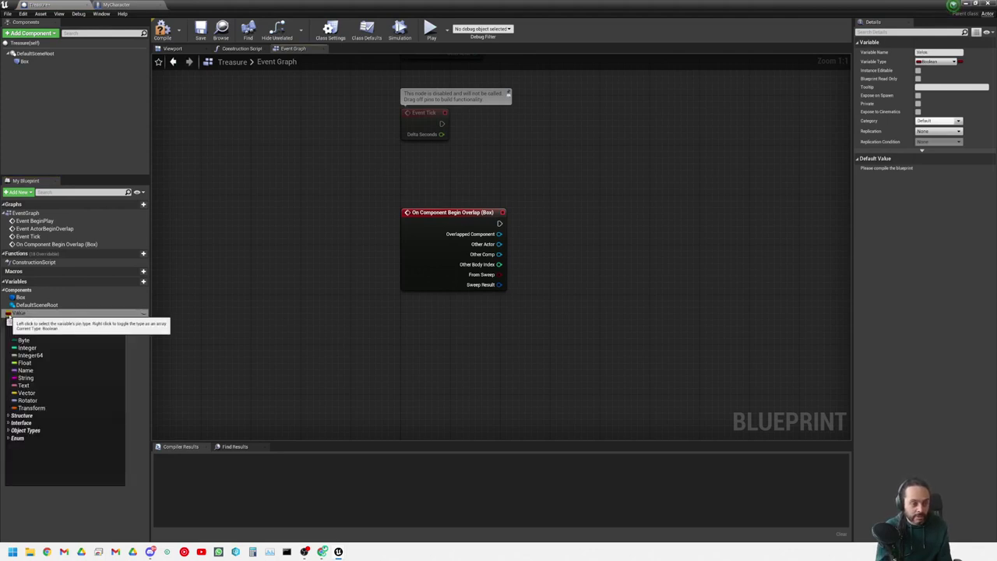
left_click(45, 348)
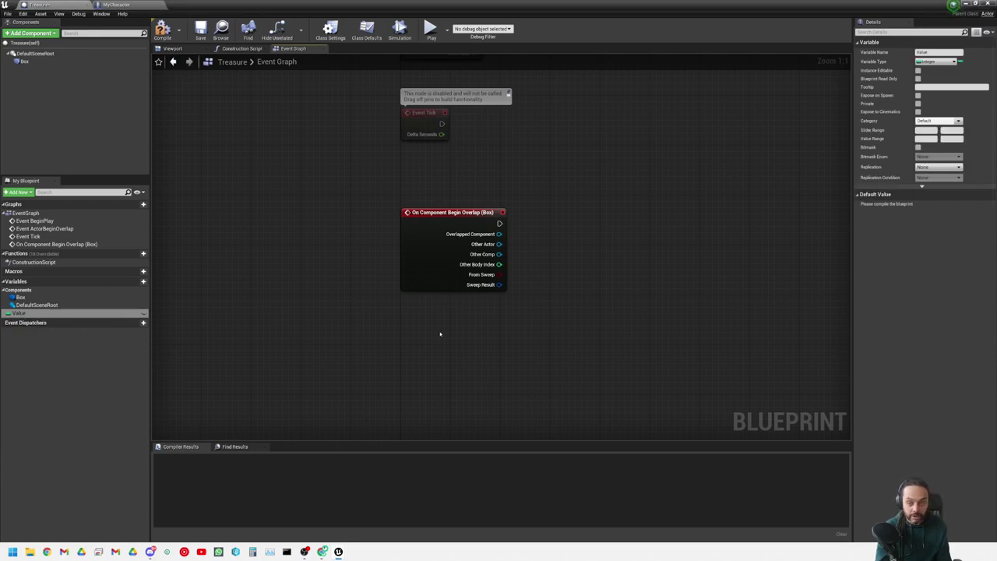
left_click(162, 30)
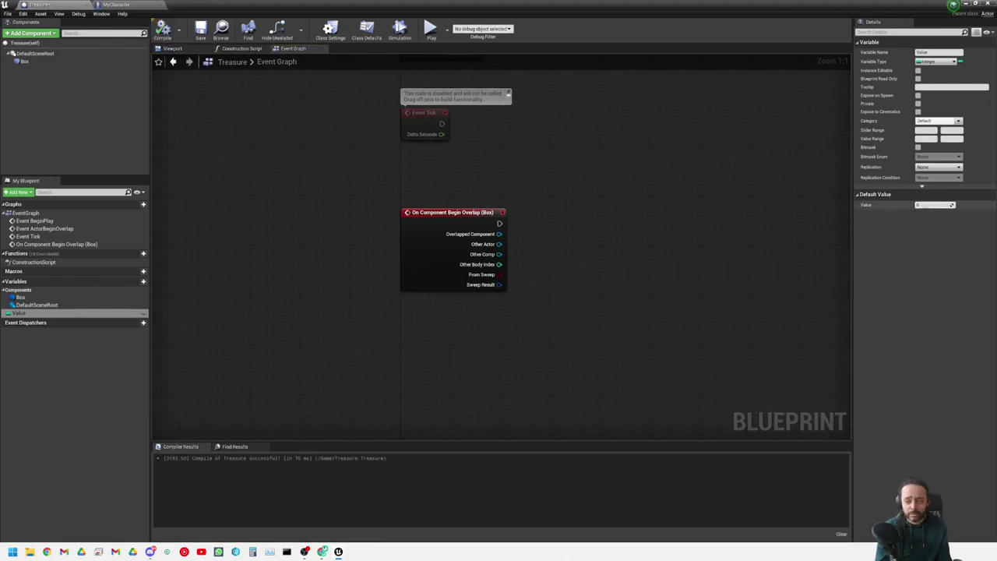
- Edit Value's default value, recompile, and switch to the class-hierarchy slide
left_click(933, 206)
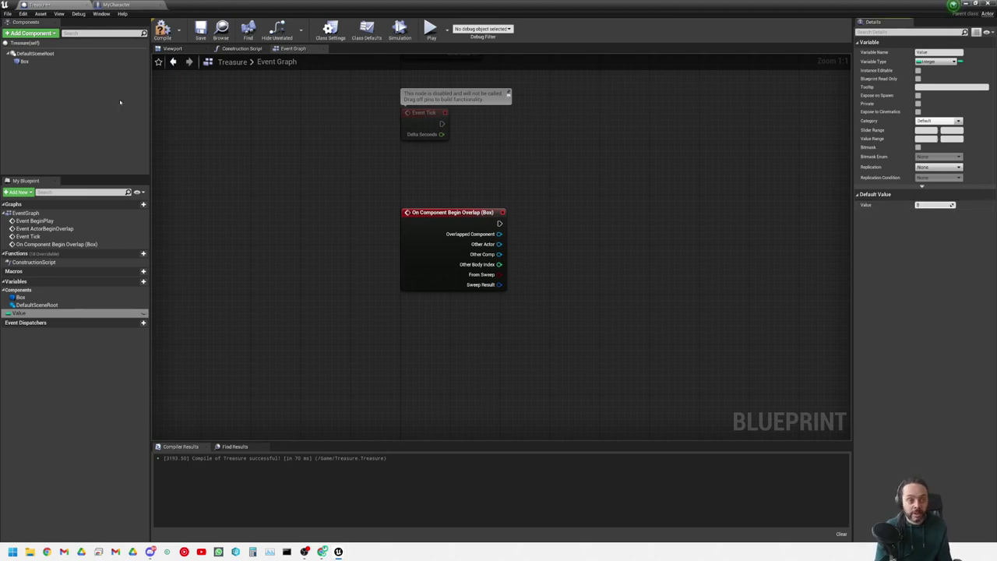
left_click(163, 29)
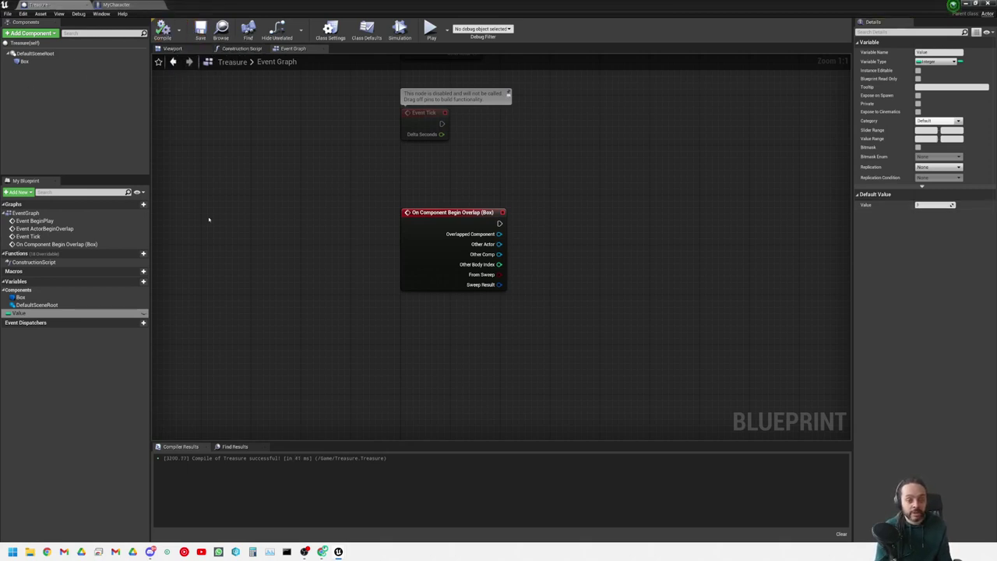
right_click_drag(600, 306, 503, 314)
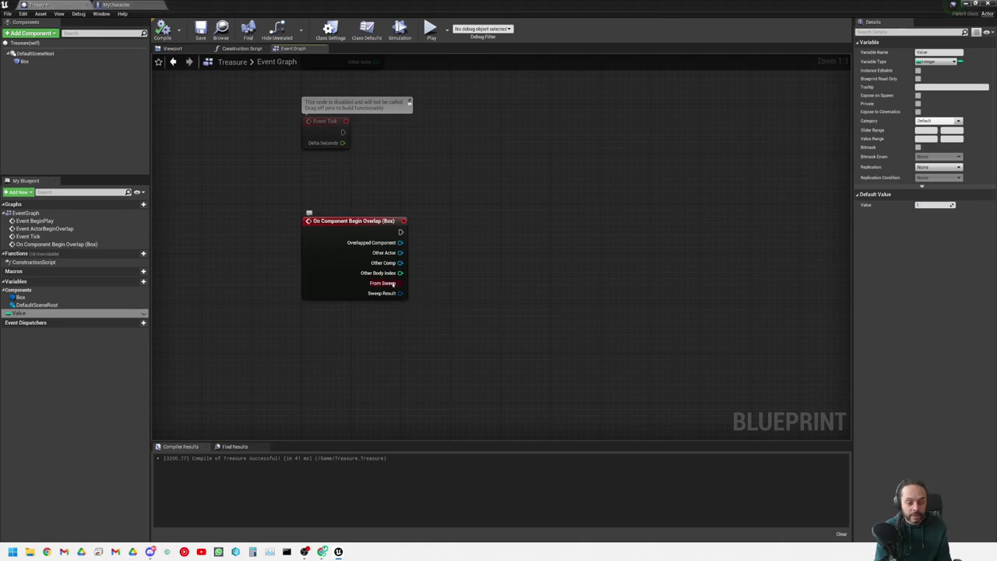
key("alt+Tab")
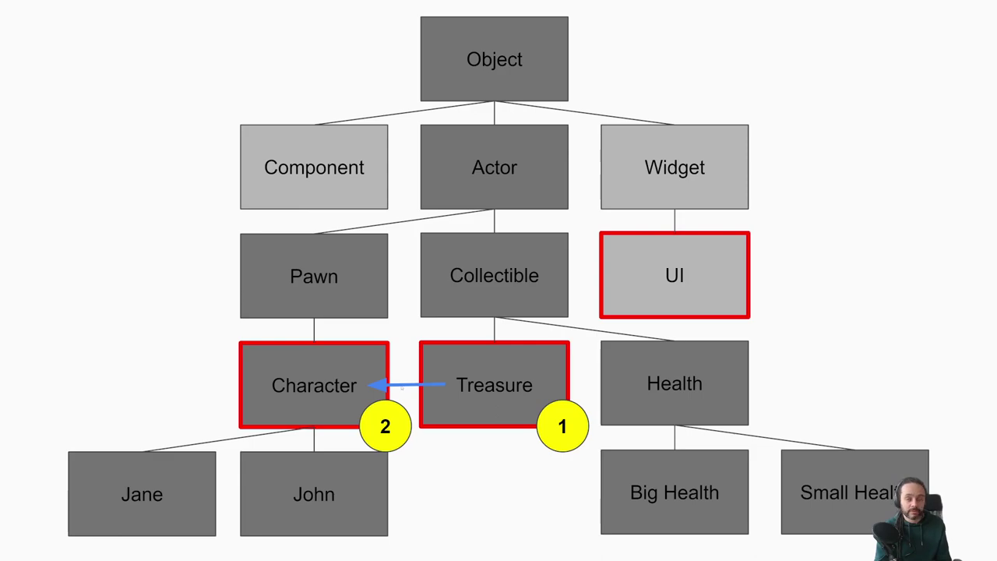
- Wire a Print String saying Hello to the Box overlap event, compile, and shrink the window
key("alt+Tab")
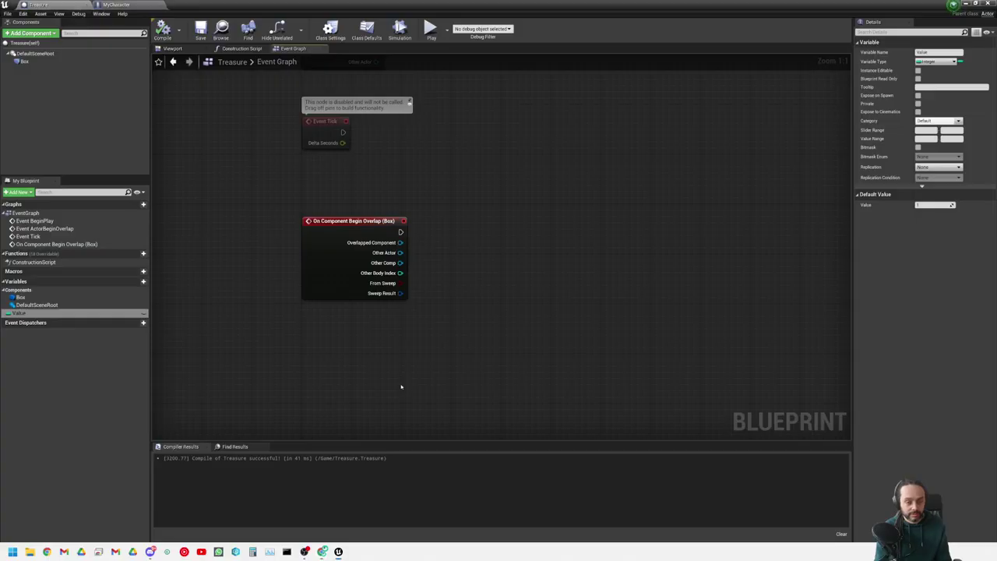
left_click_drag(400, 231, 511, 222)
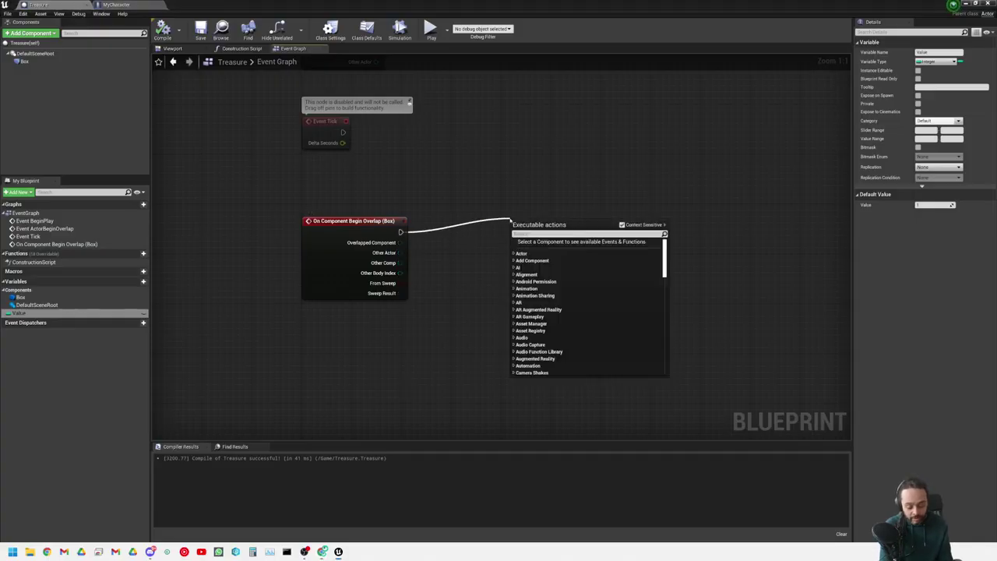
type("print")
key("Return")
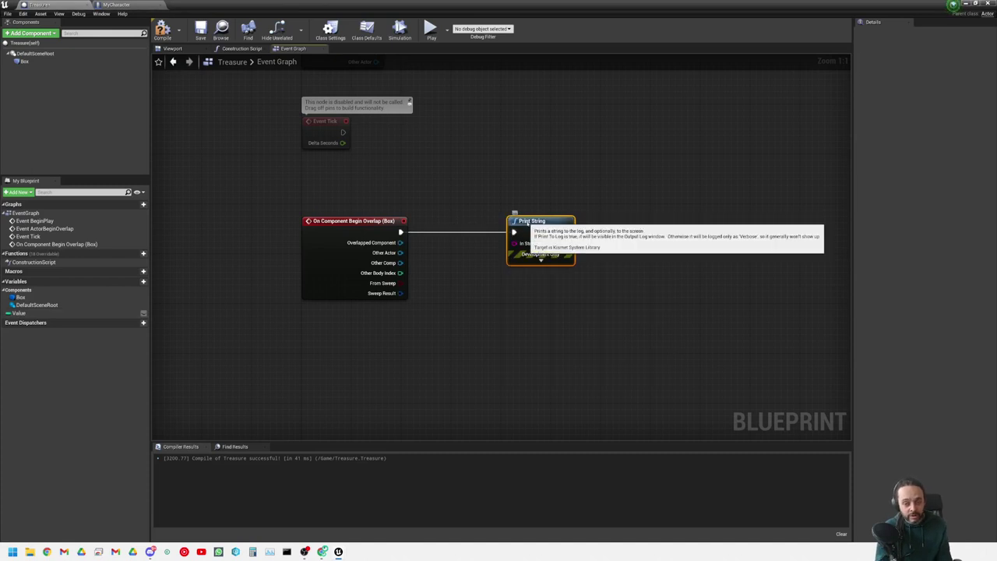
left_click(461, 287)
left_click(162, 30)
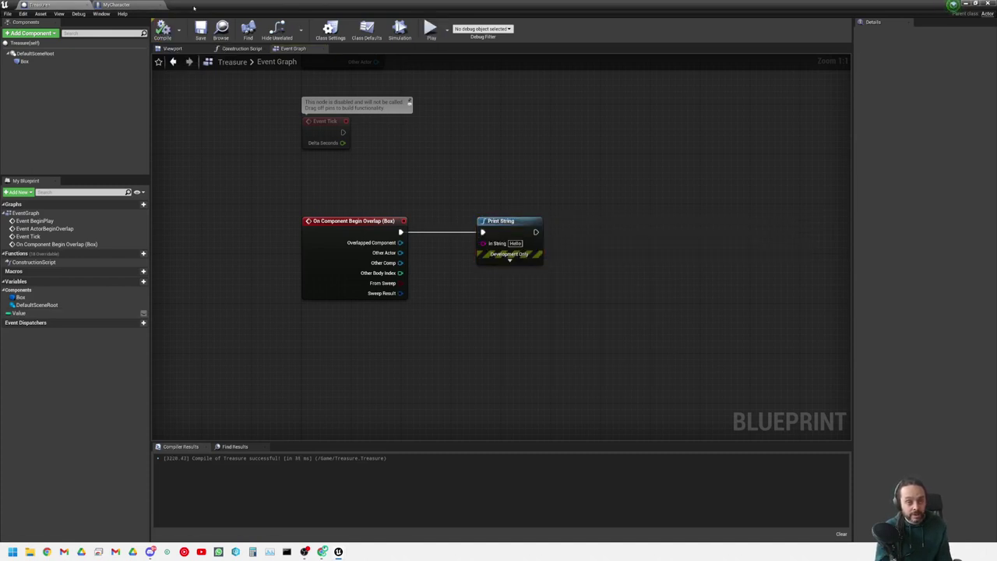
left_click_drag(401, 4, 218, 451)
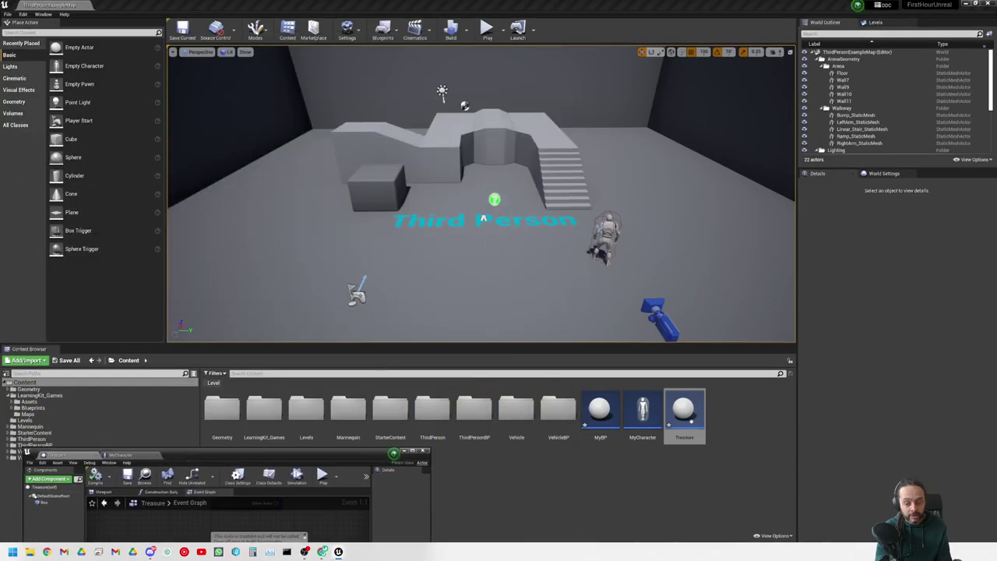
- Drag a Treasure actor into the level beside the character and enlarge its blueprint window
left_click_drag(684, 408, 633, 212)
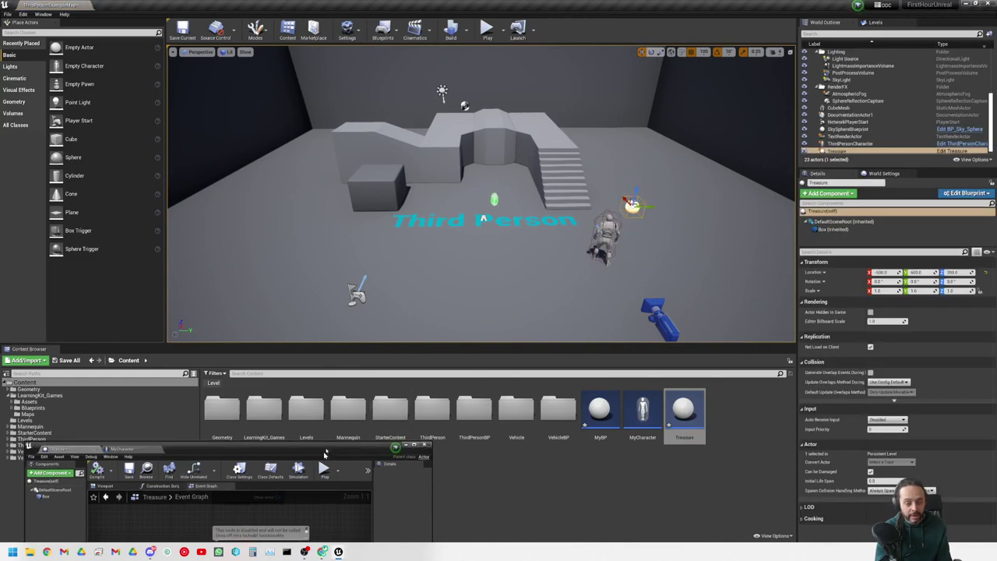
left_click_drag(394, 453, 431, 146)
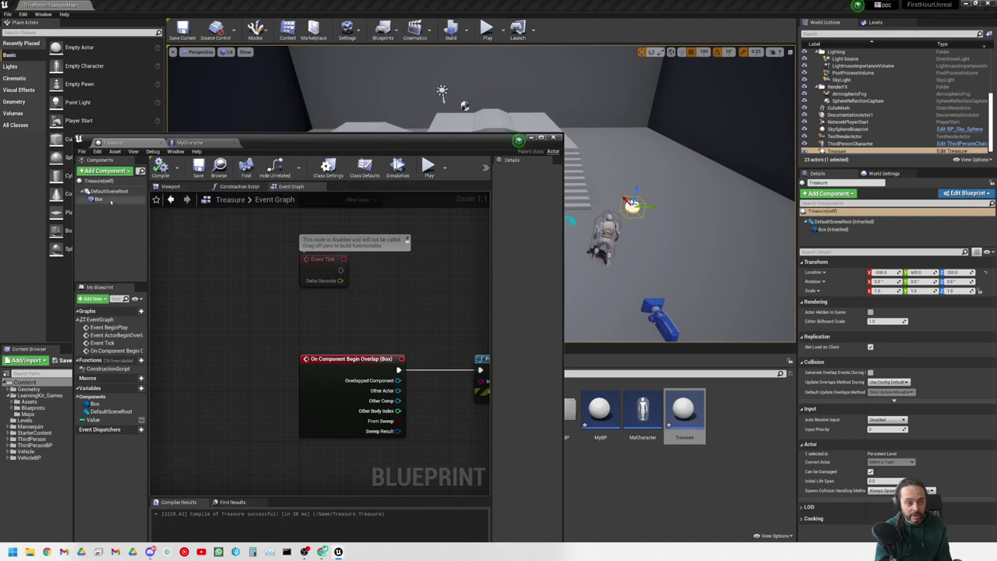
- Add a StaticMesh component to the Treasure blueprint
left_click(104, 171)
type("coll")
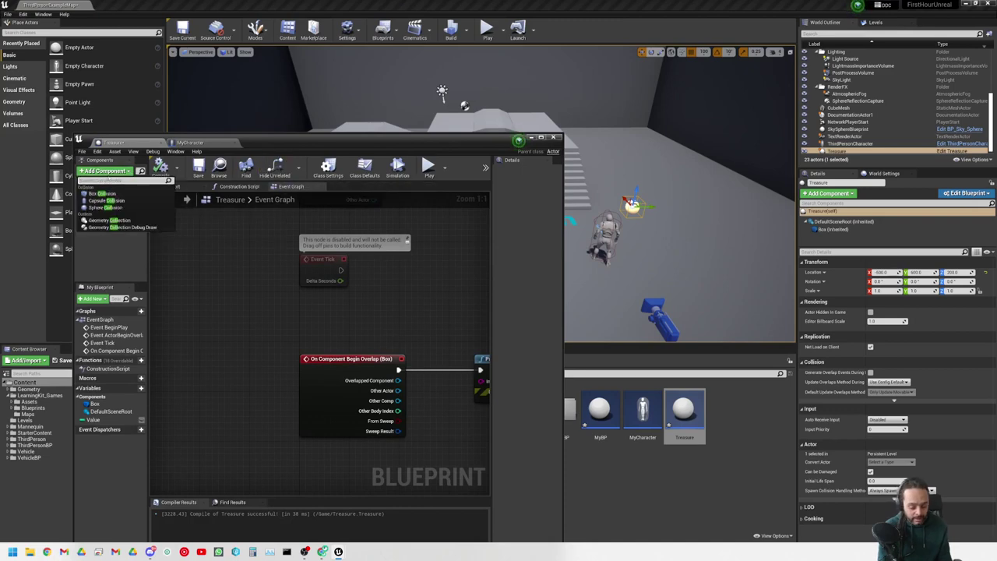
type("h")
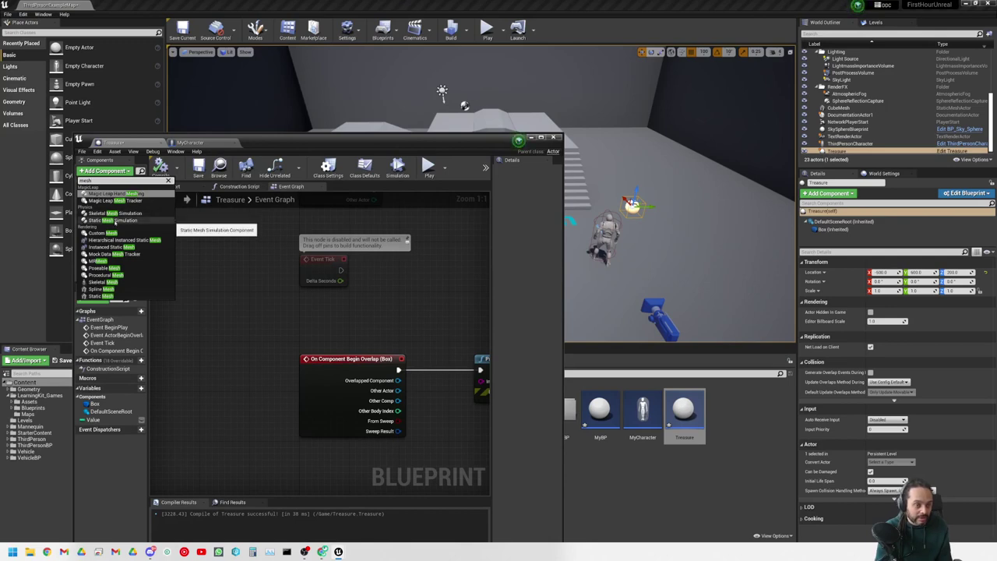
left_click(105, 296)
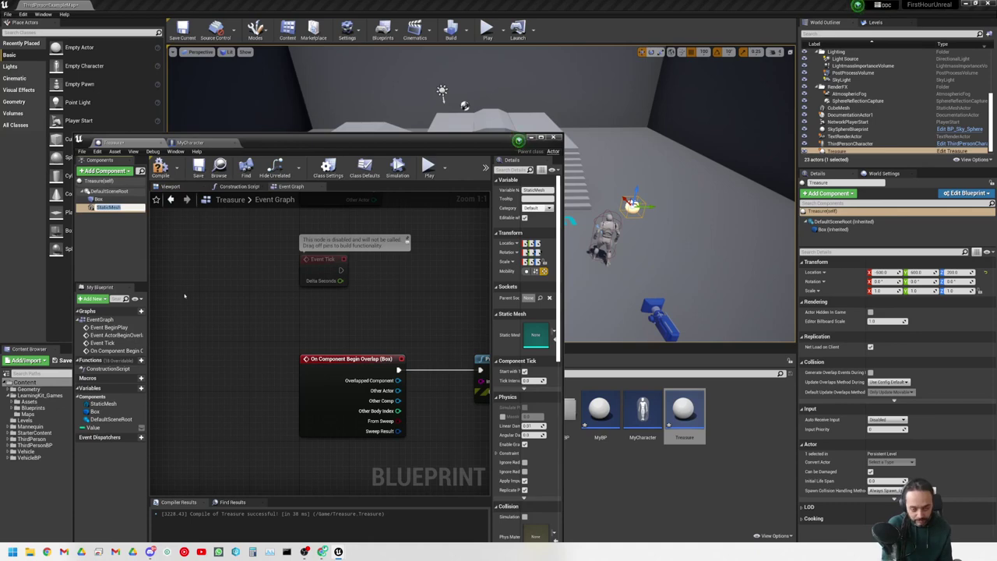
key("Return")
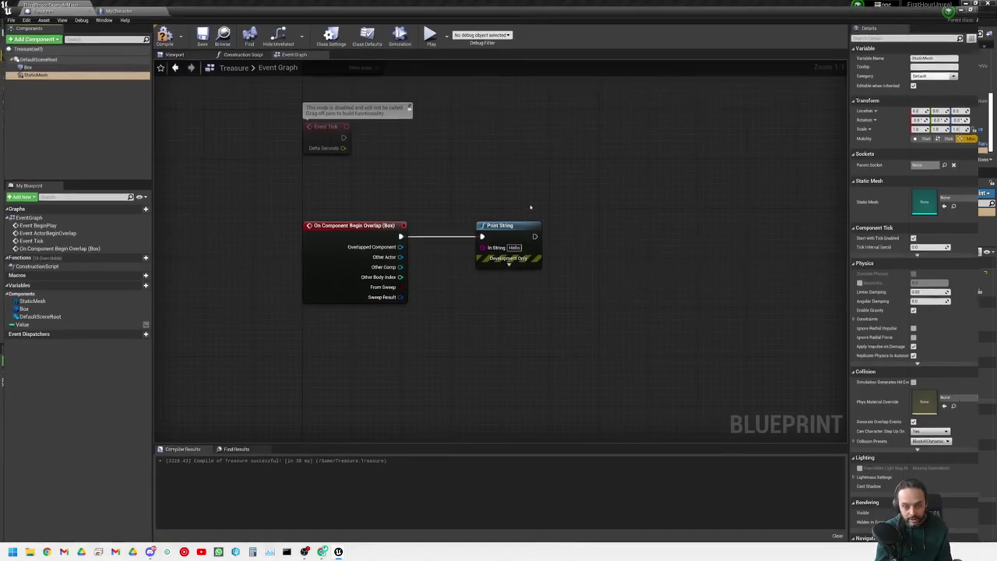
- Set the StaticMesh to MaterialSphere, preview it in the Viewport, and return to the level
left_click(541, 137)
left_click(964, 193)
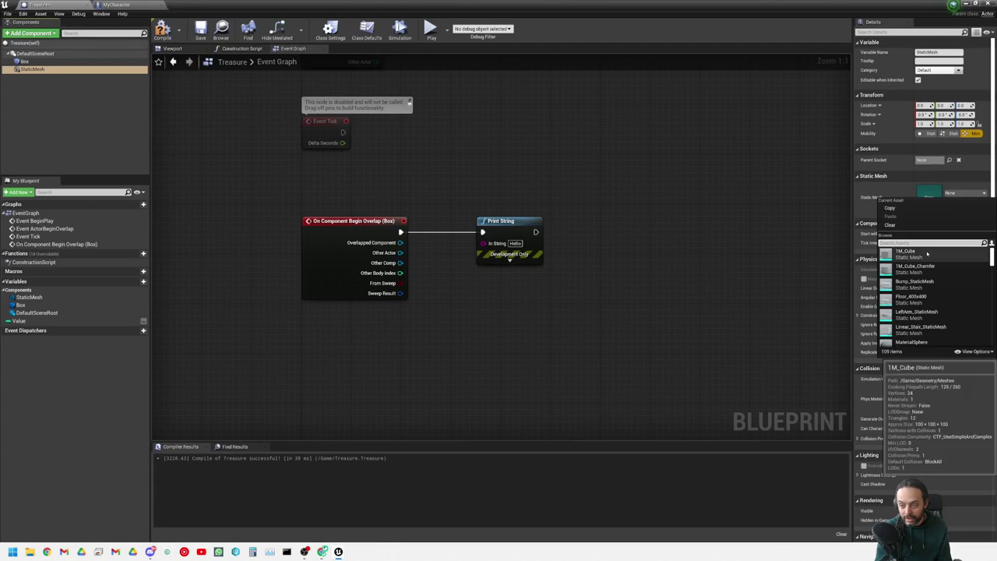
scroll(920, 280, "down", 2)
left_click(918, 310)
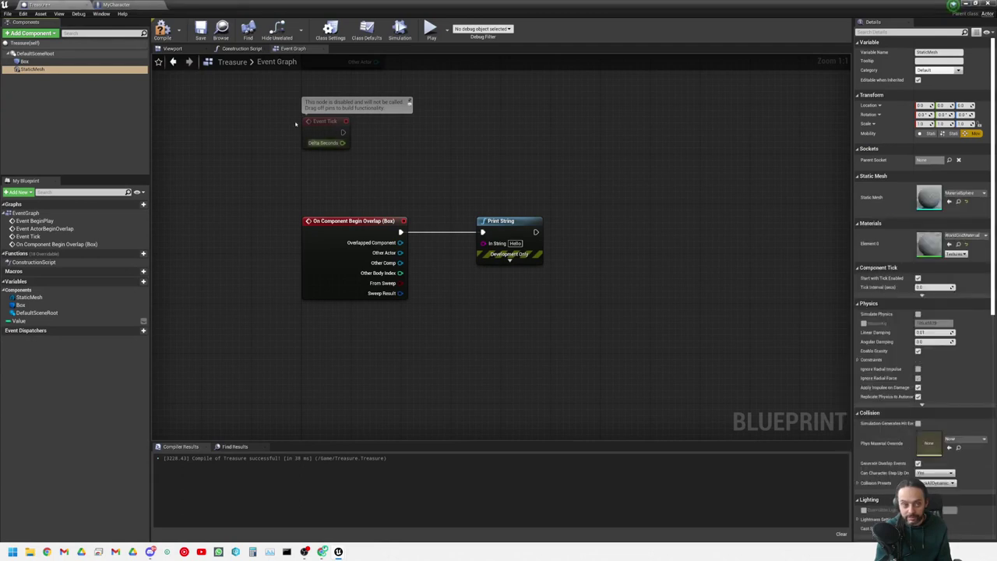
left_click(173, 48)
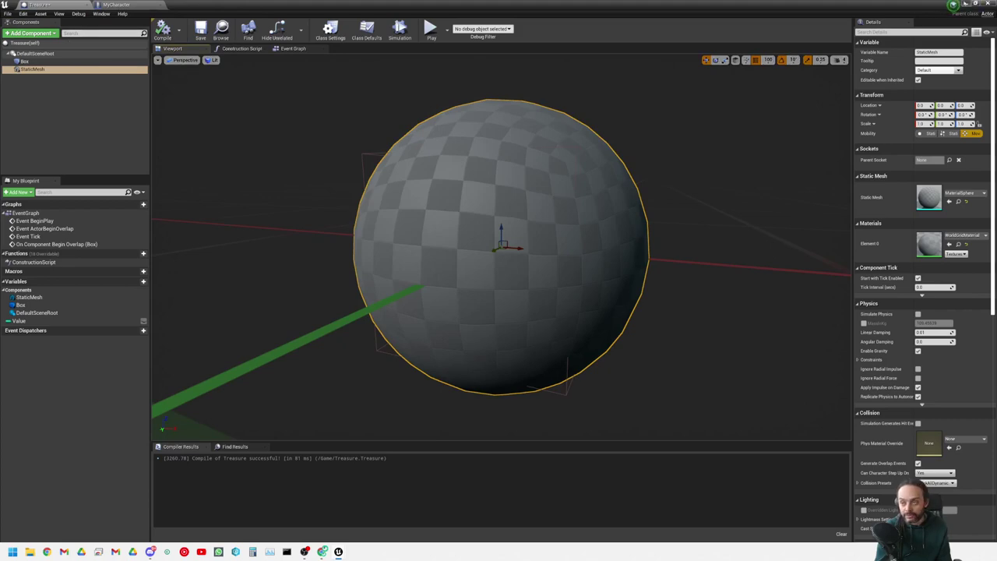
left_click(959, 3)
left_click(632, 207)
- Select and frame ThirdPersonCharacter, check its Auto Possess Player setting, then delete it
key("f")
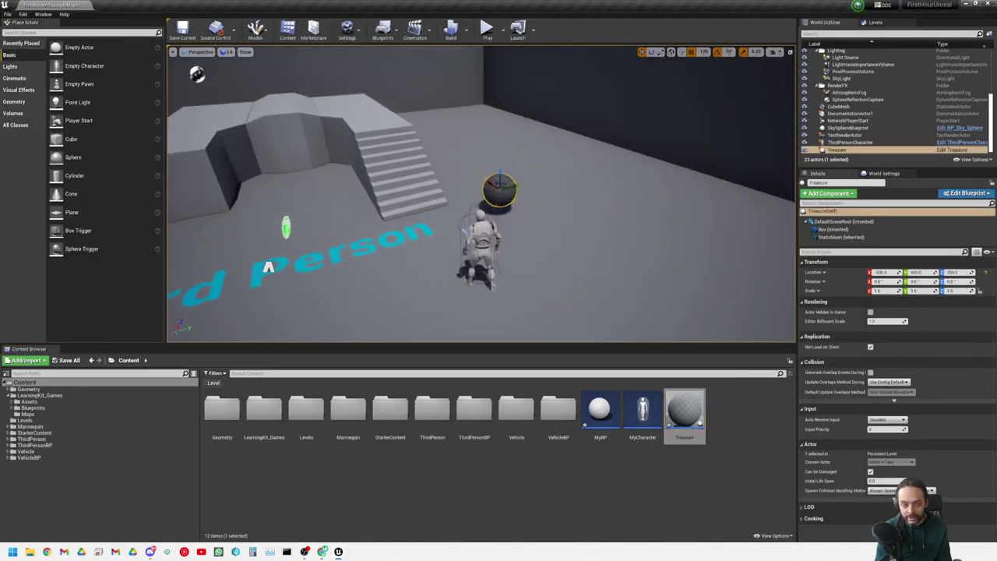
right_click_drag(481, 195, 425, 198)
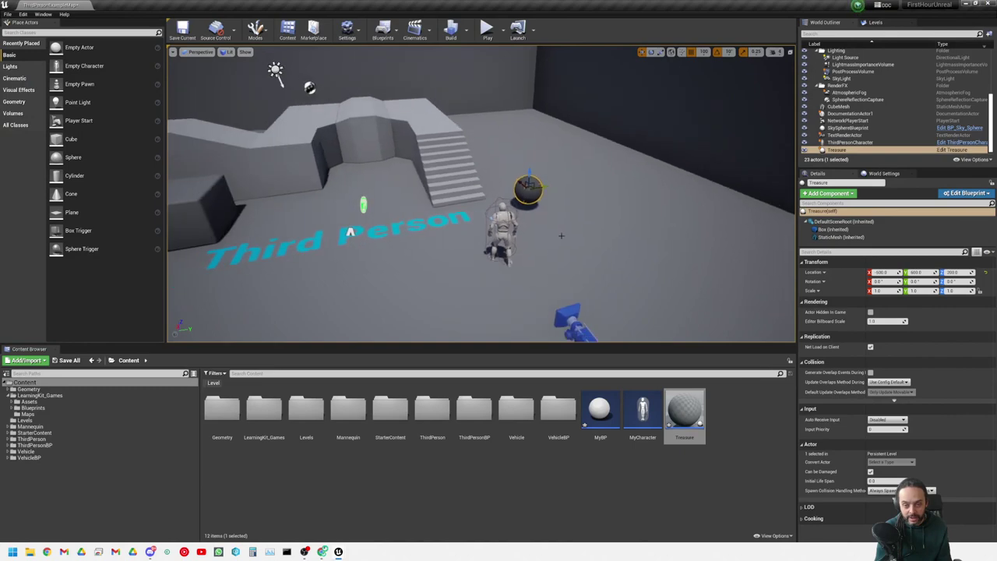
left_click(843, 135)
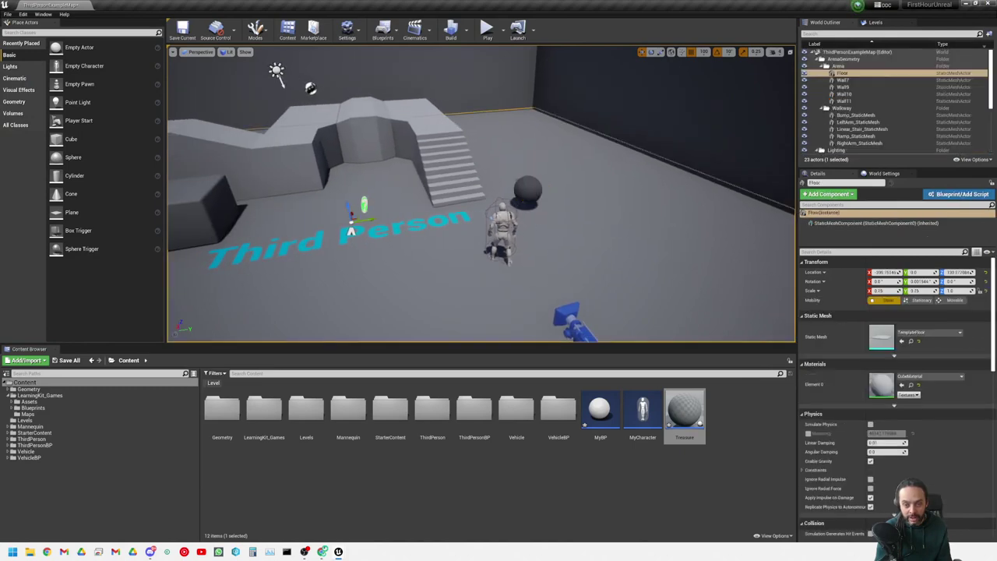
left_click(849, 143)
key("f")
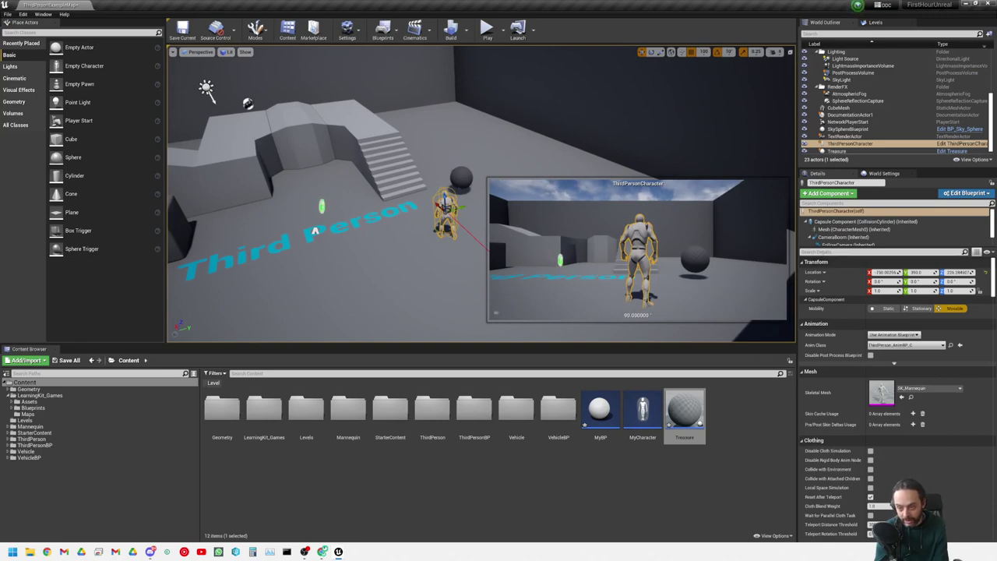
type("auto")
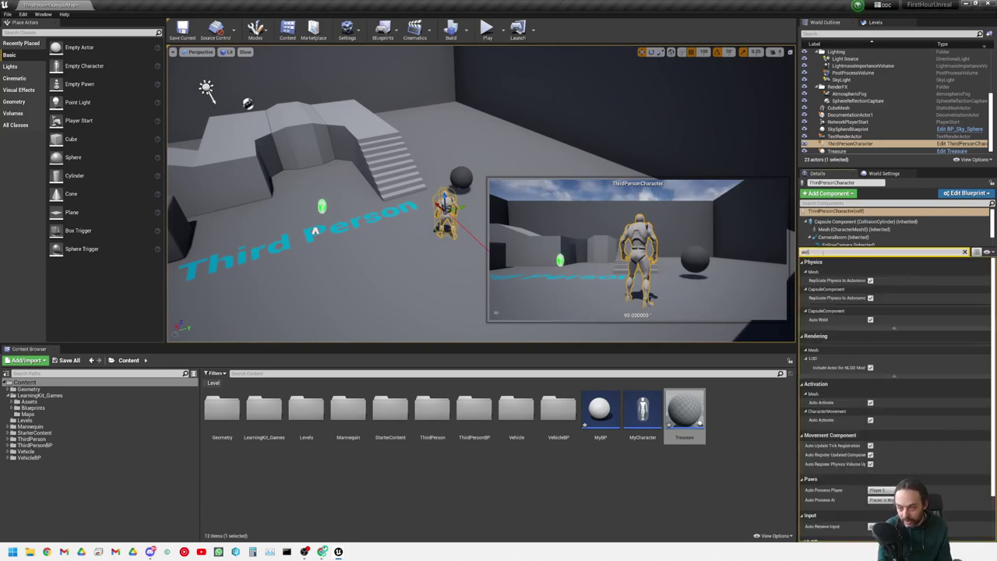
type("ss")
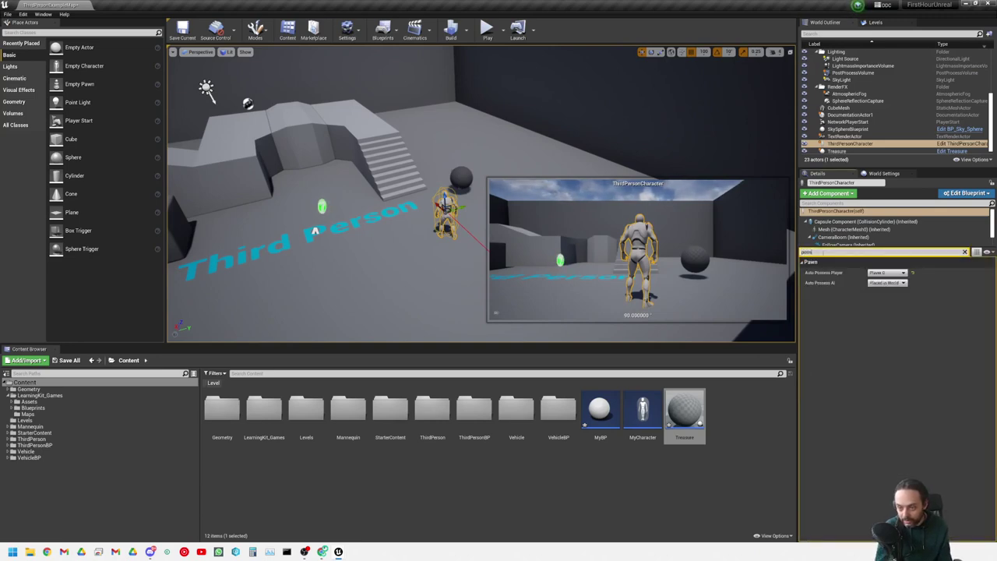
type("e")
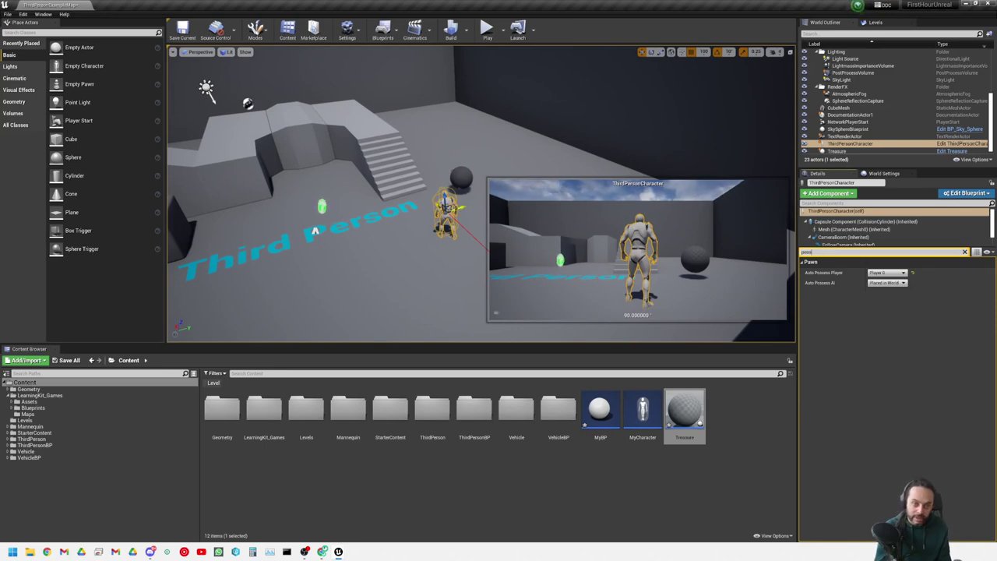
key("Delete")
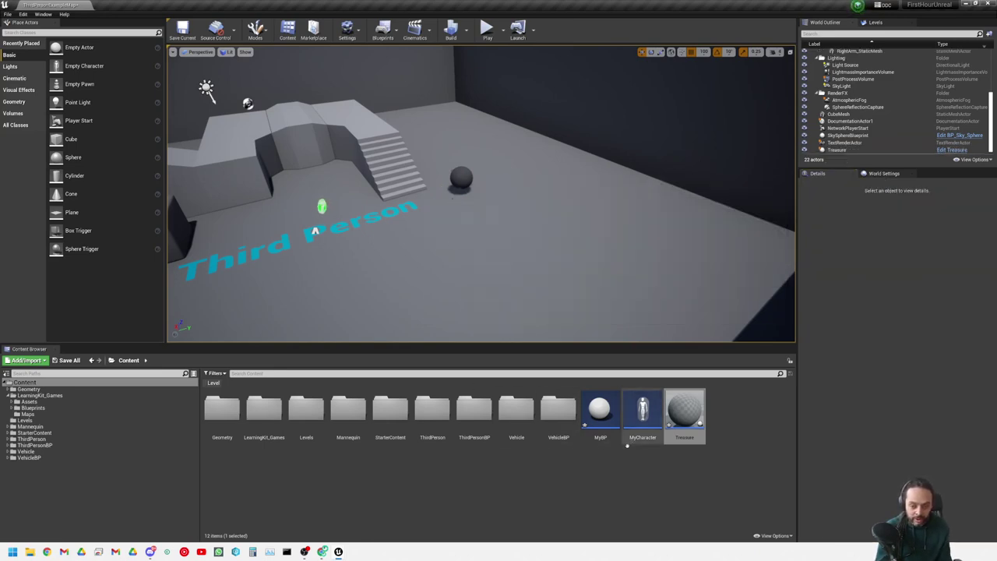
- Place MyCharacter on the floor, set Auto Possess Player to Player 0, save, and play
left_click_drag(643, 412, 426, 248)
left_click(457, 249)
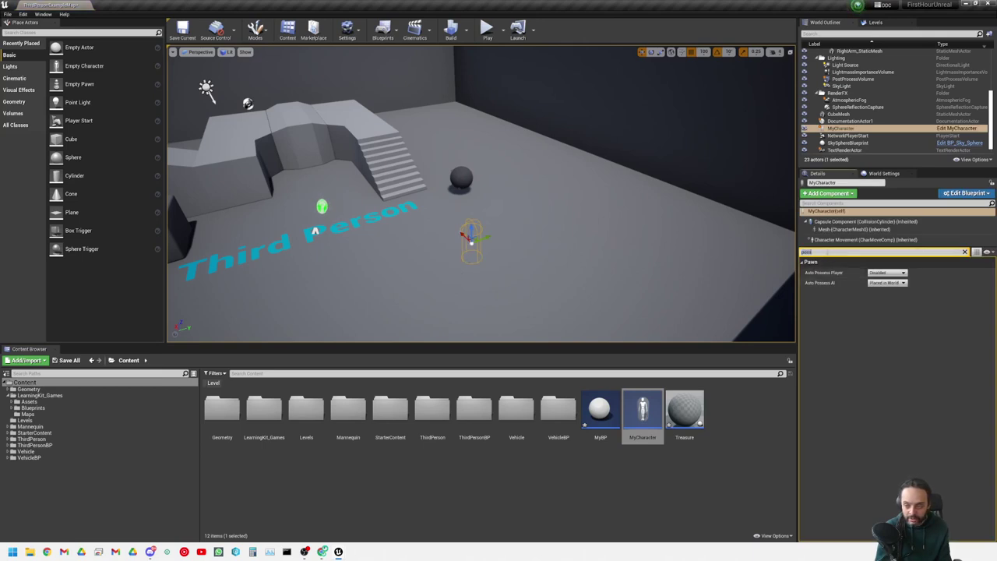
left_click(886, 272)
left_click(887, 285)
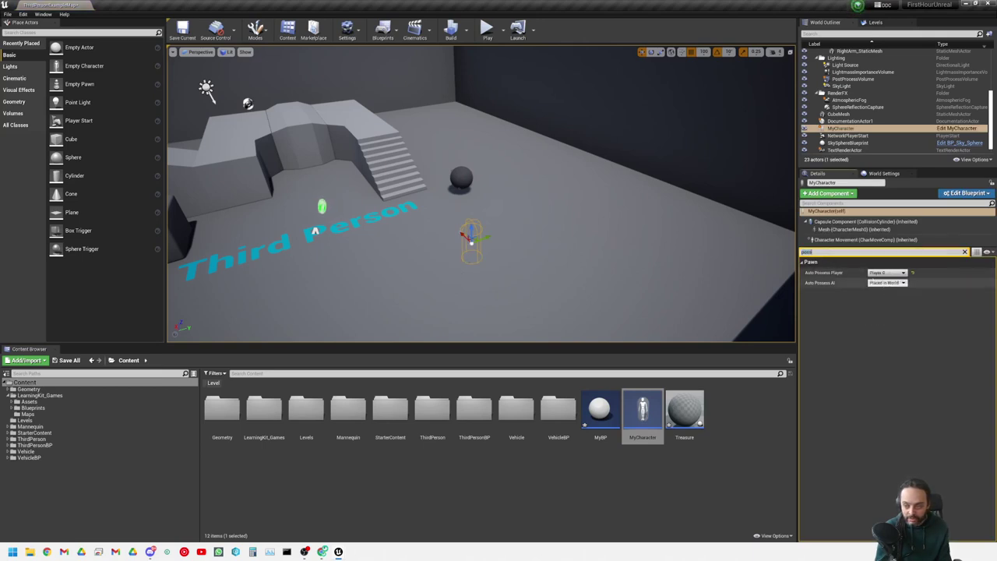
left_click(182, 30)
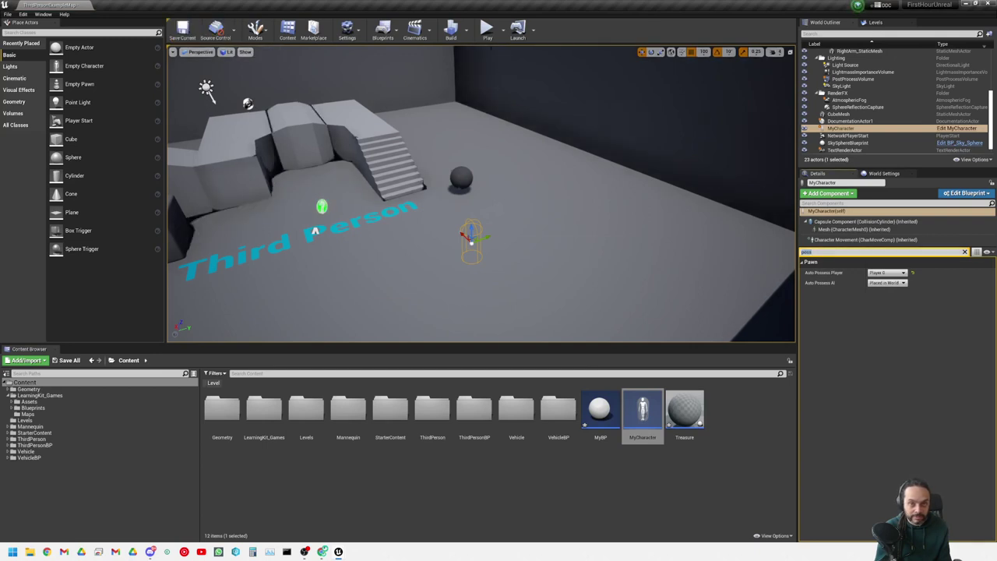
left_click(486, 30)
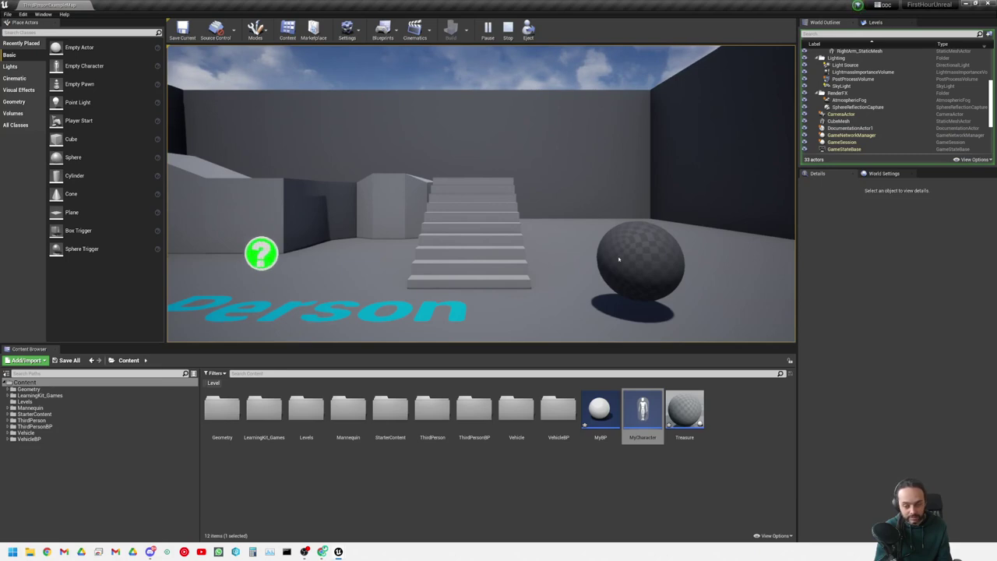
- End the play test with Esc and reopen MyCharacter from the Content Browser
key("Escape")
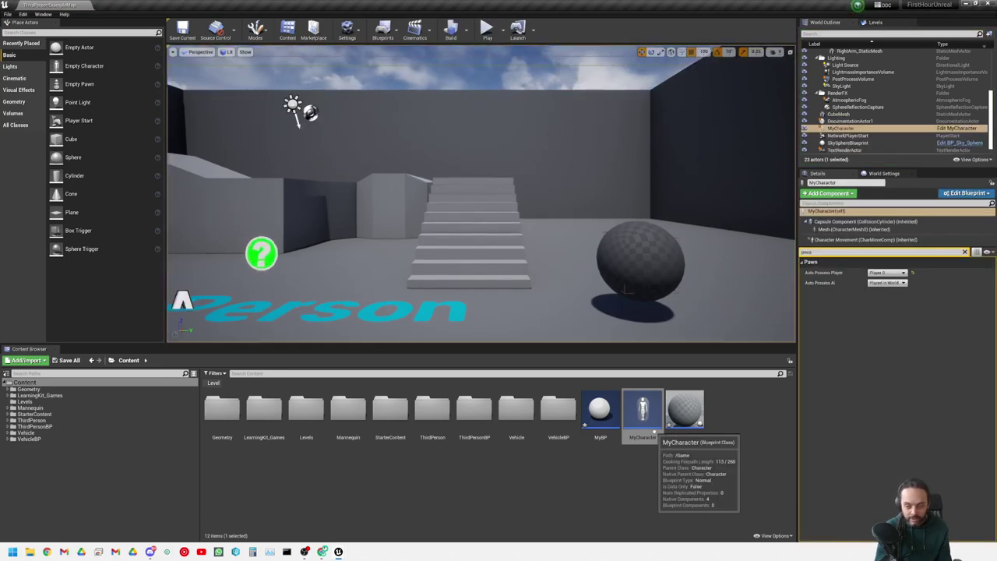
double_click(652, 428)
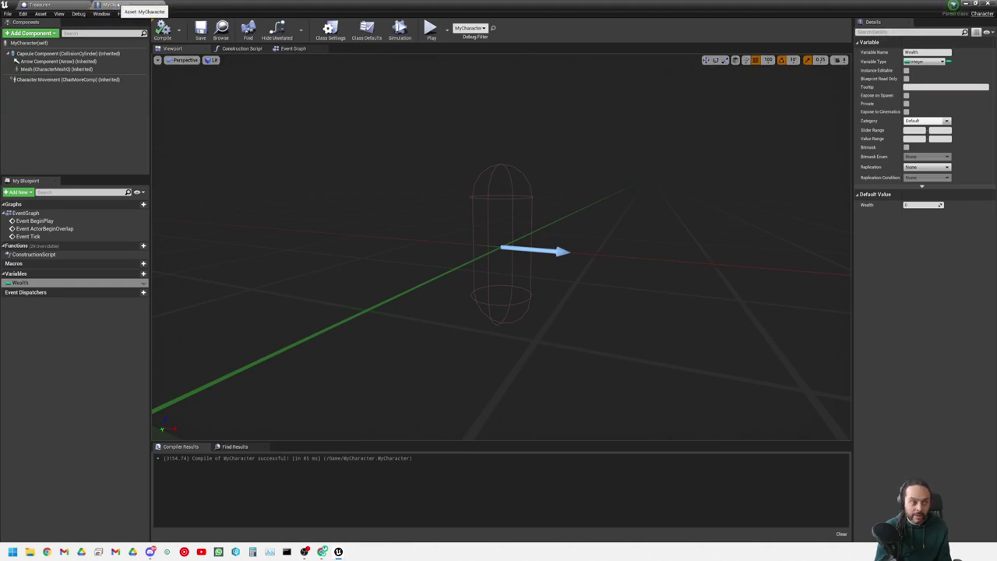
- Find MyCharacter with a 'character' content search, then review its Event Graph and Character Movement settings
left_click(968, 5)
left_click(293, 373)
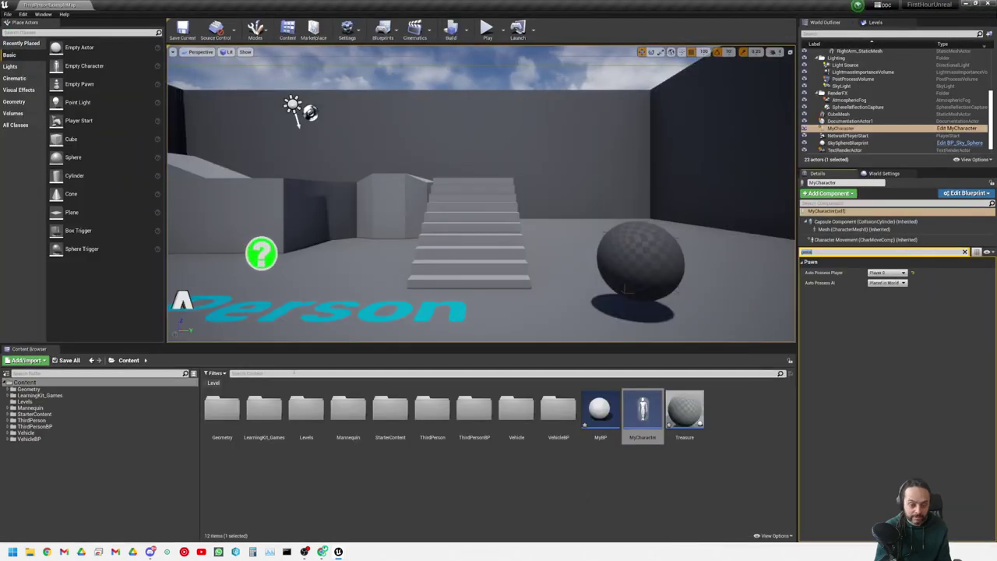
type("character")
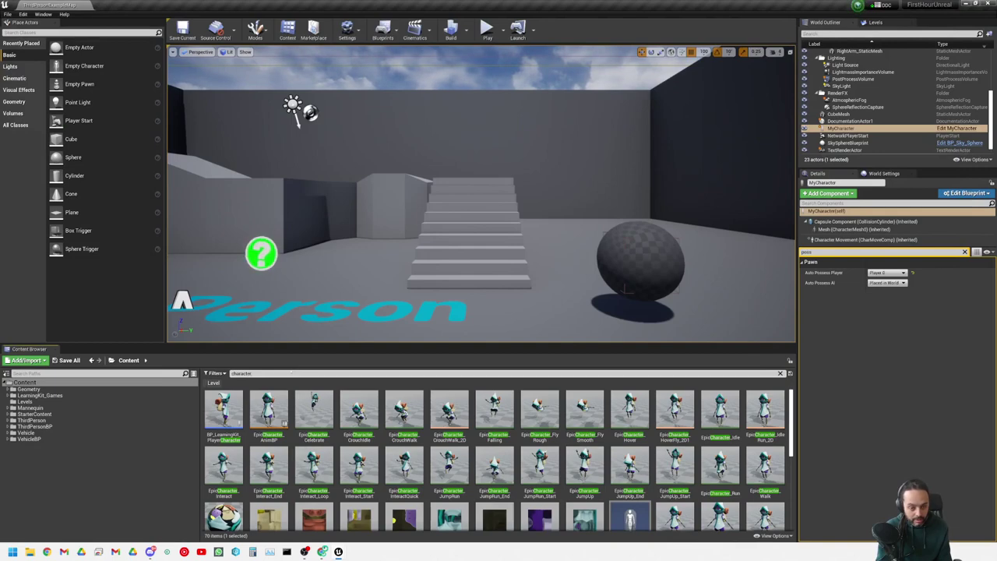
left_click(779, 373)
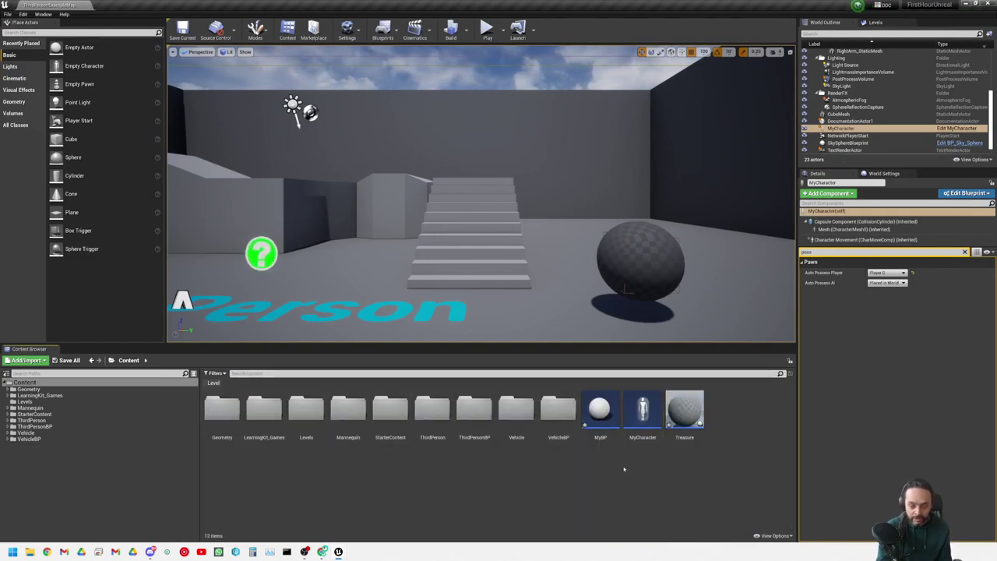
double_click(635, 406)
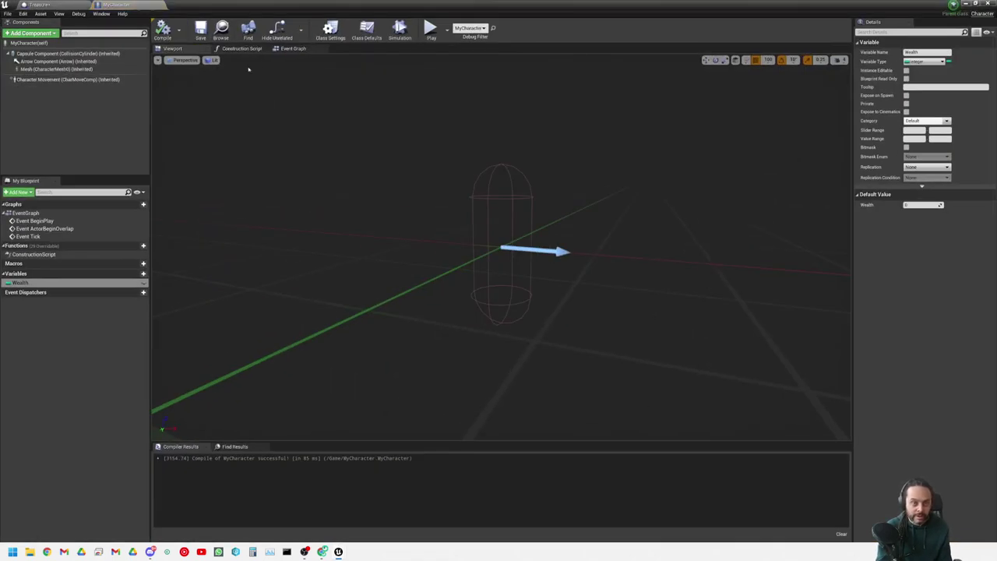
left_click(293, 48)
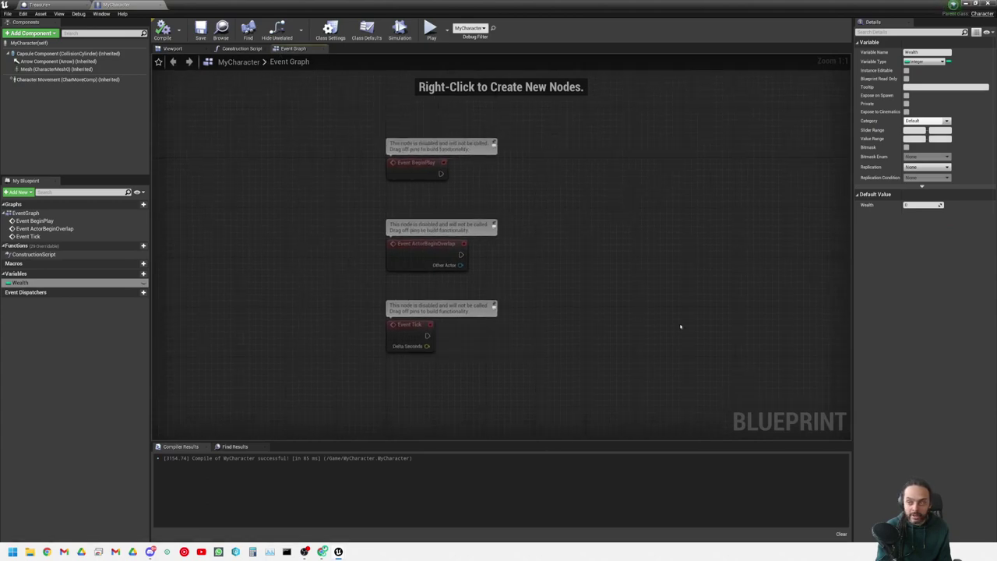
left_click(69, 79)
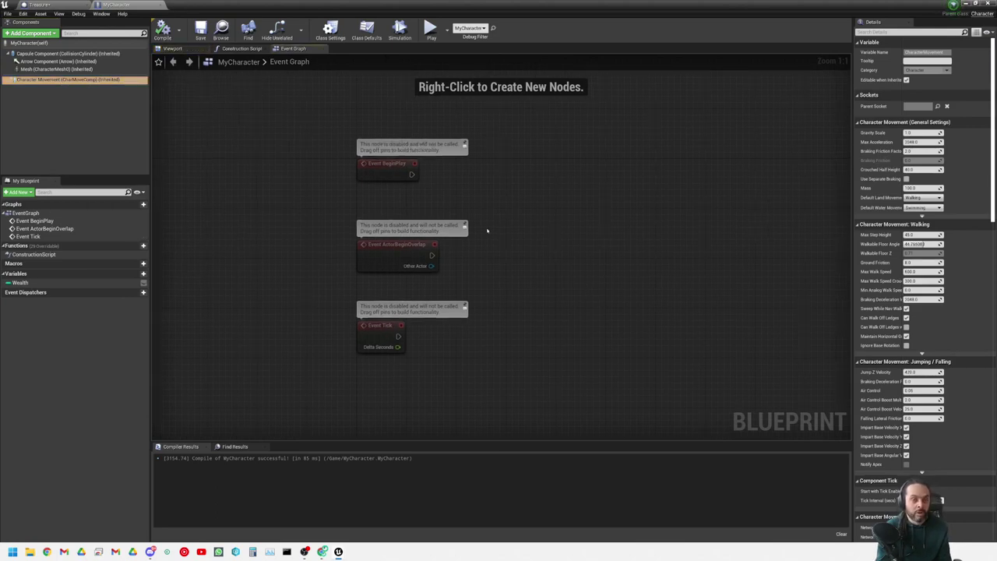
- Compile and save the Treasure blueprint, then return to the level editor
left_click(39, 5)
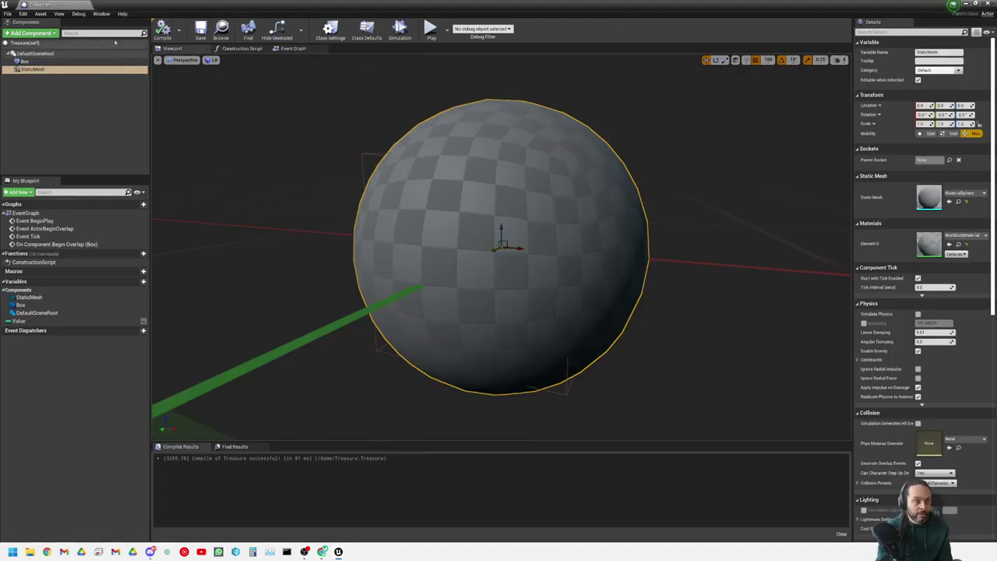
left_click(166, 31)
left_click(200, 31)
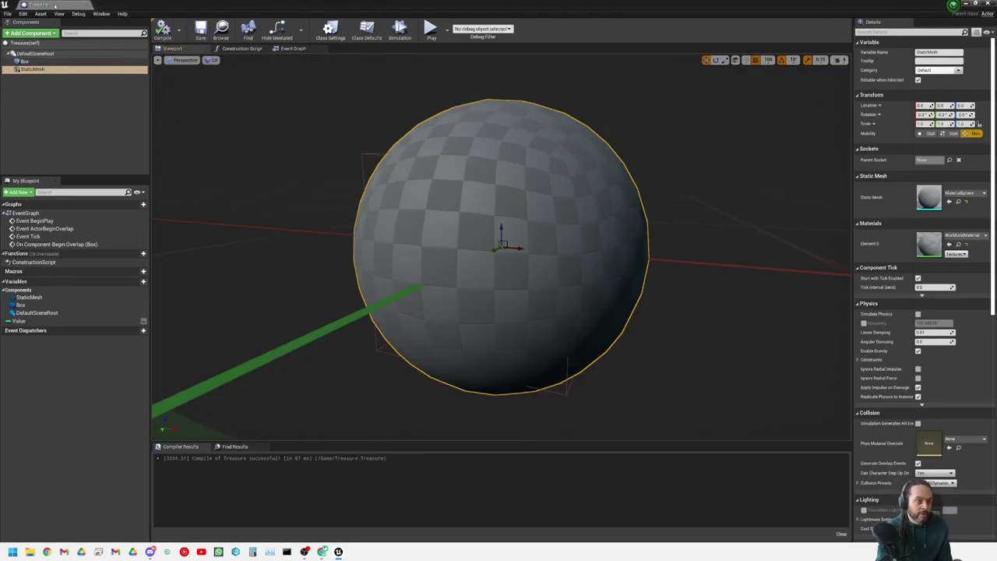
left_click(90, 4)
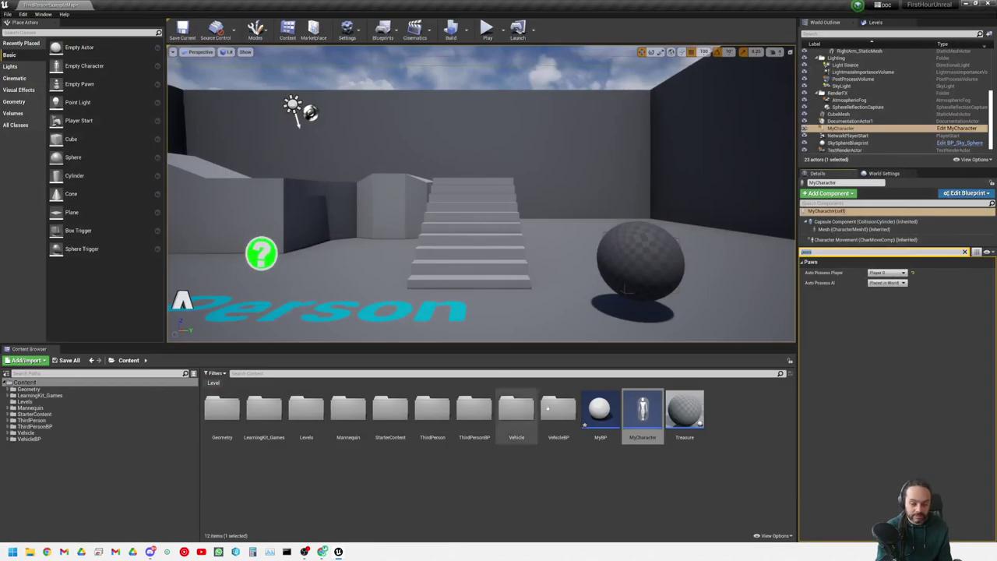
- Frame MyCharacter in the viewport and delete it from the level
key("f")
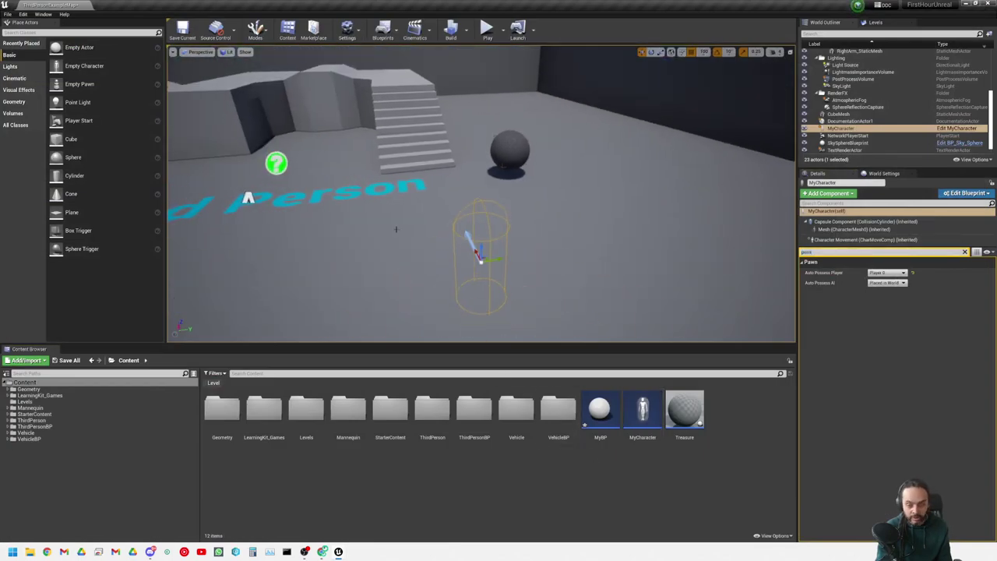
middle_click_drag(416, 208, 412, 186)
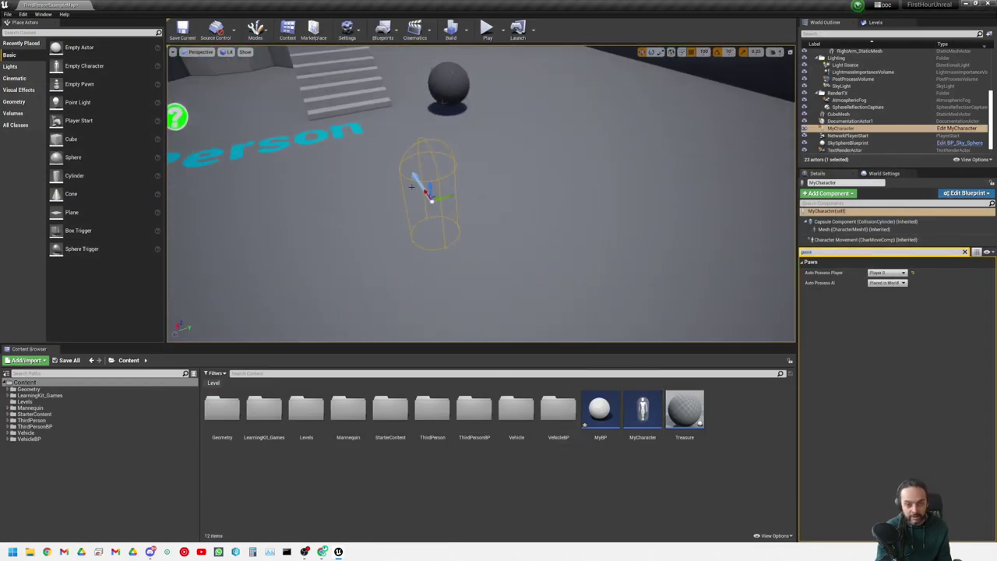
left_click_drag(468, 137, 327, 148)
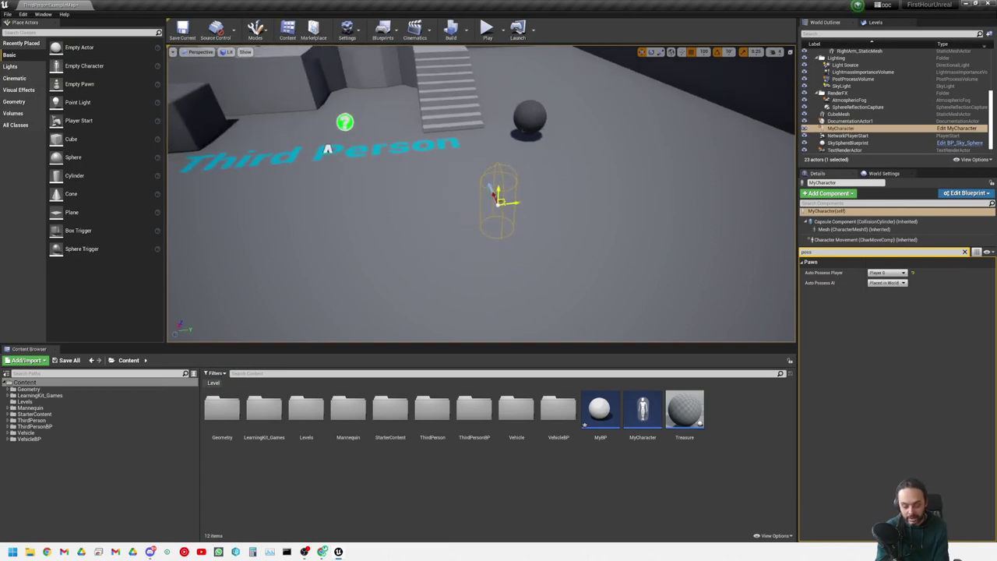
key("Delete")
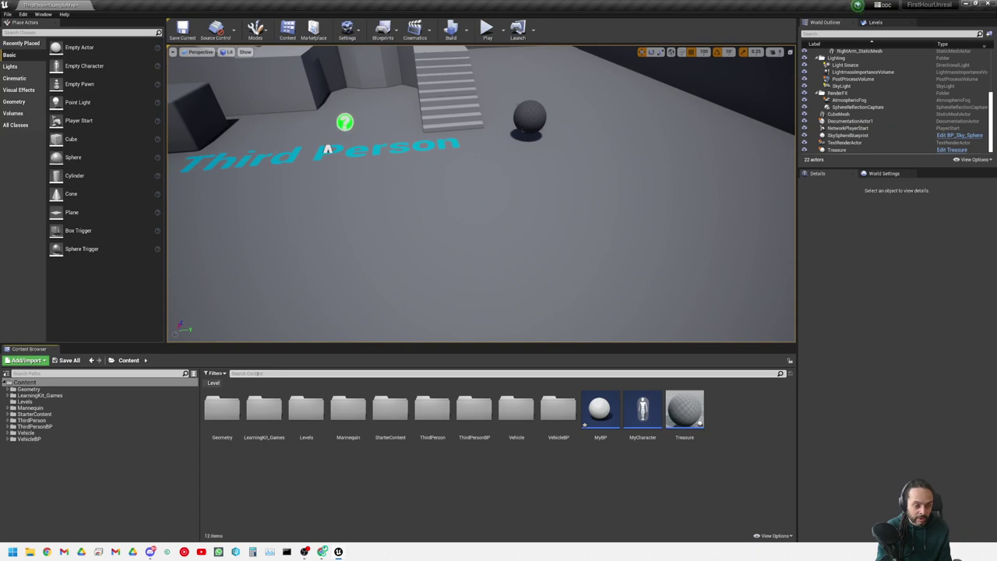
- Filter the Content Browser to Blueprints and place a ThirdPersonCharacter near the ball
left_click(214, 374)
mouse_move(232, 246)
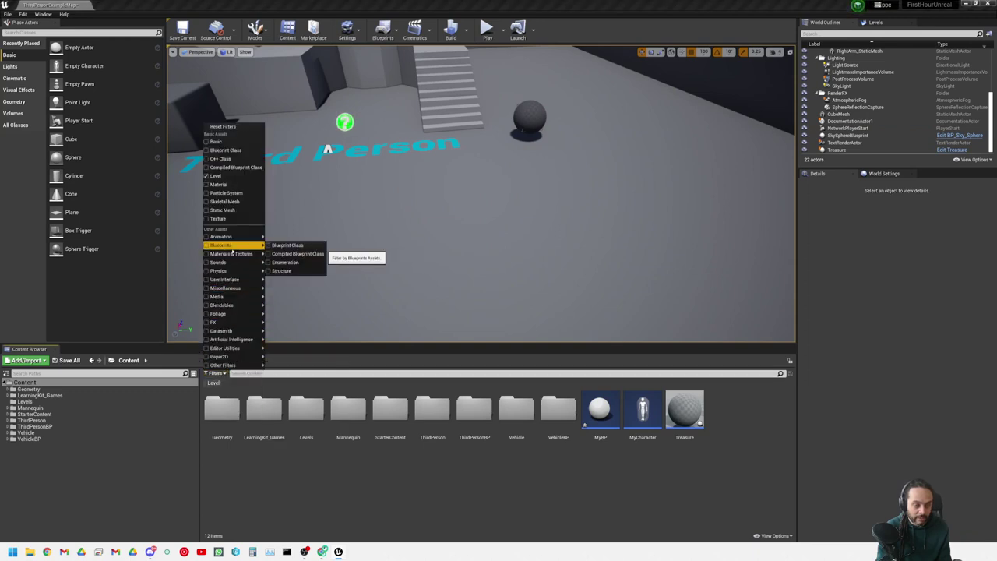
left_click(232, 246)
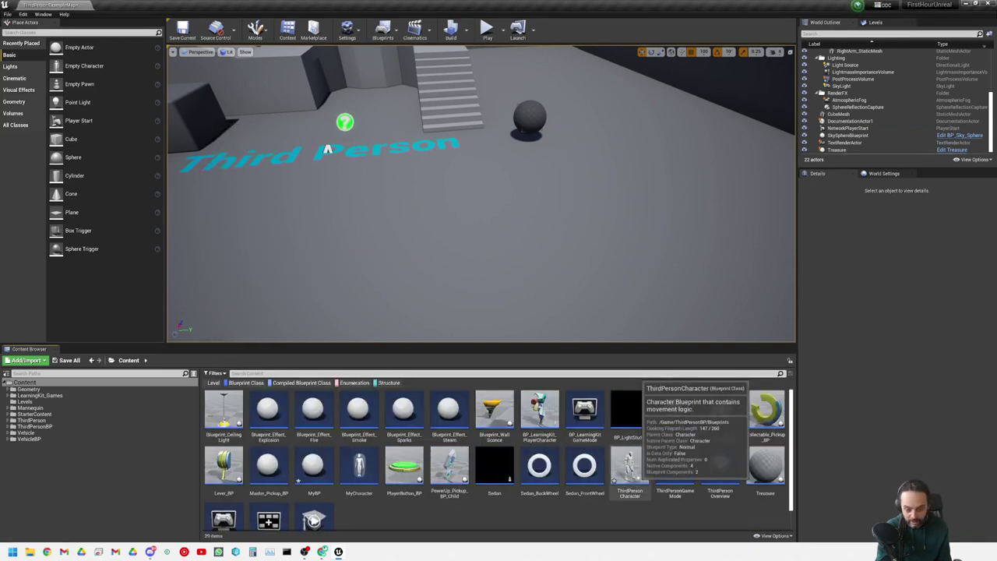
left_click_drag(629, 465, 487, 190)
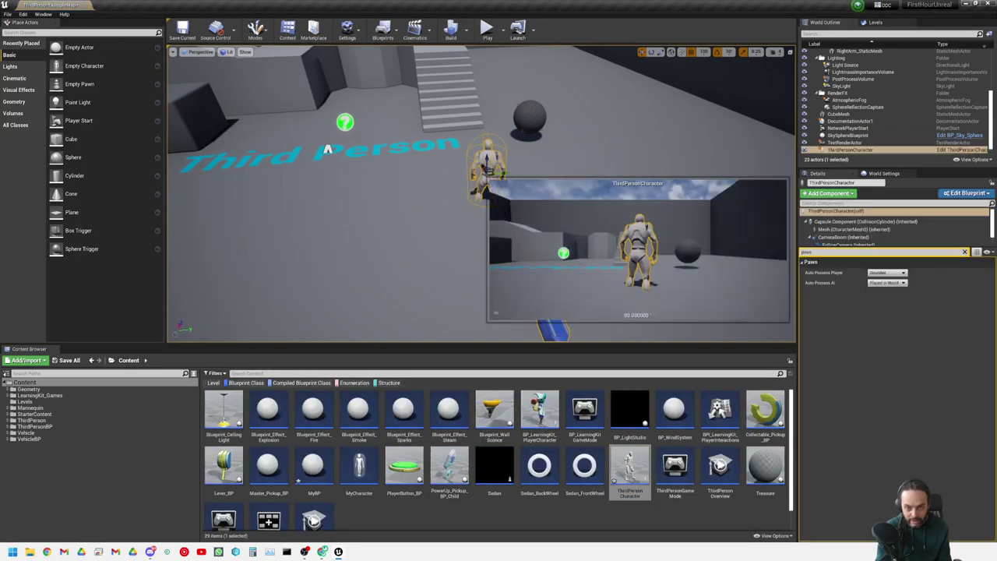
- Set the ThirdPersonCharacter's Auto Possess Player to Player 0 and start a play test
left_click(885, 272)
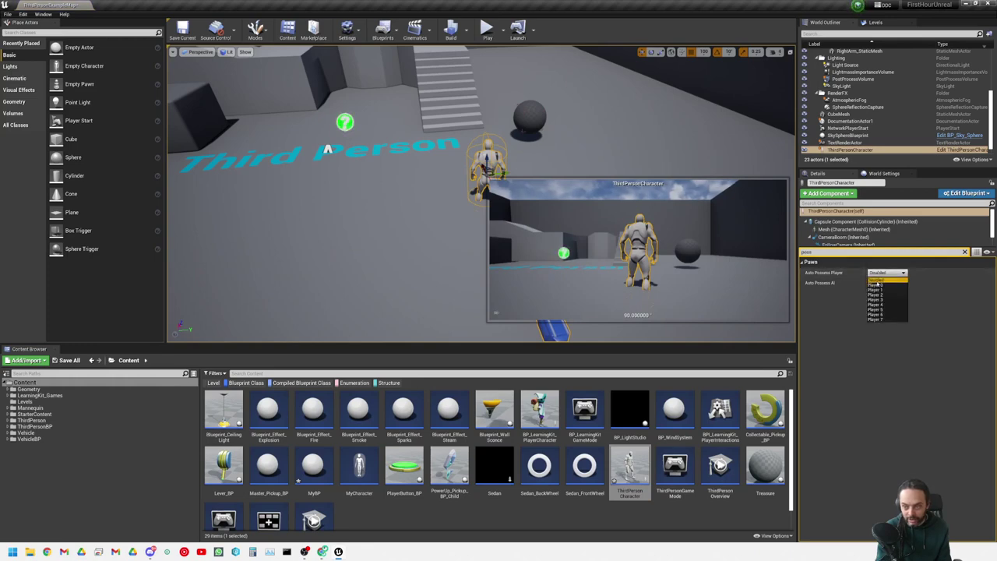
left_click(877, 285)
right_click_drag(424, 126, 424, 126)
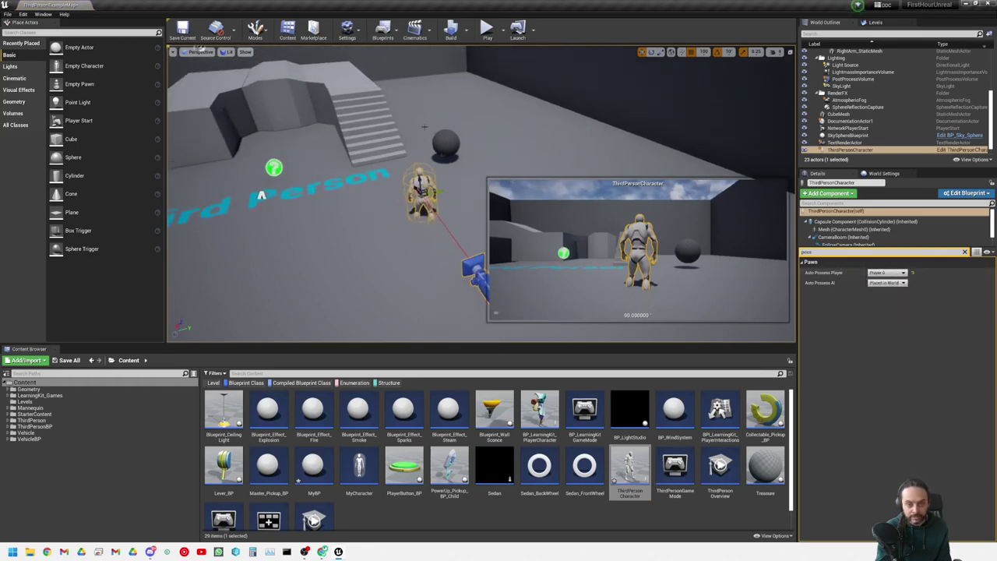
left_click(486, 29)
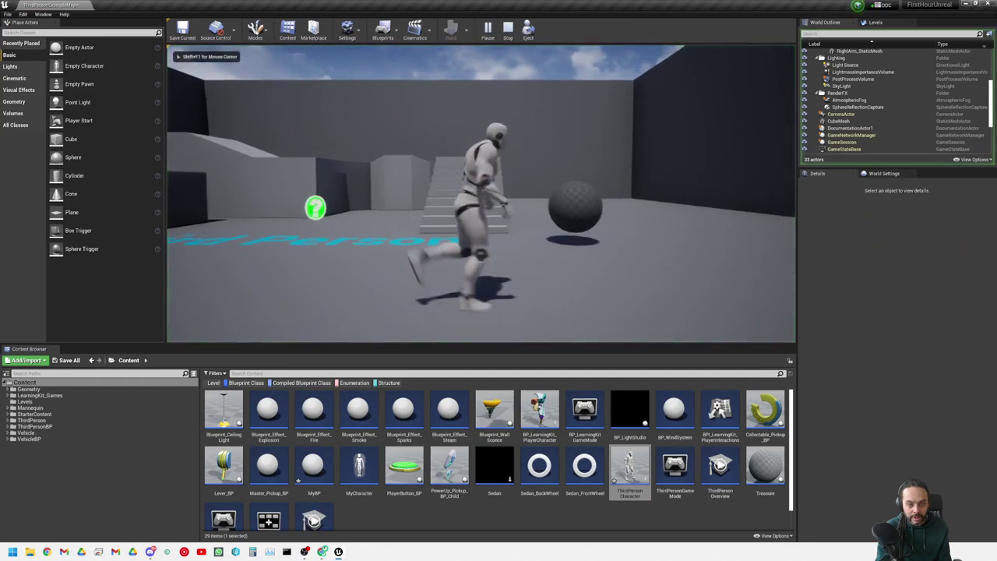
- Run the character around the floor with W, A and D, then stop the play test
key("w")
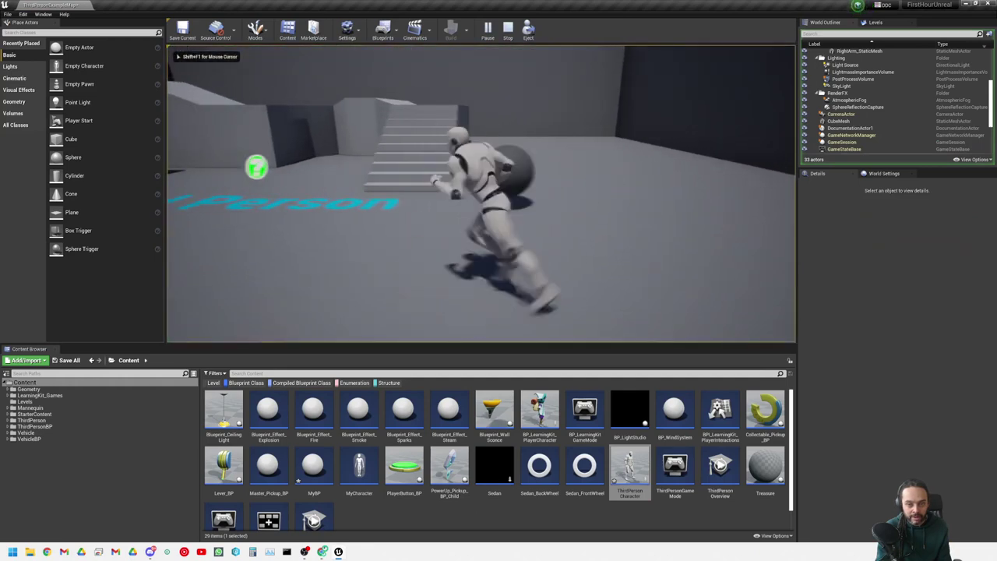
key("a")
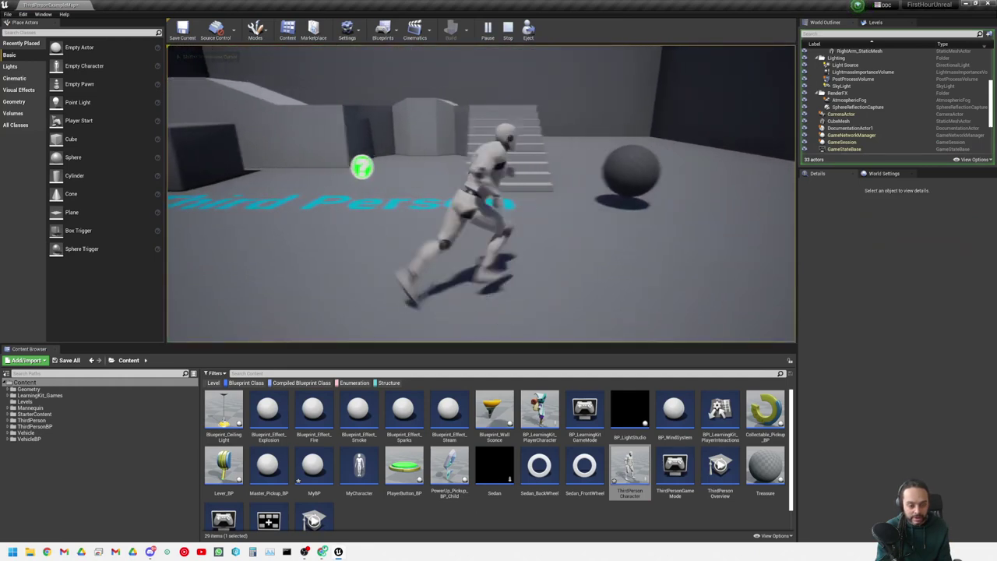
key("d")
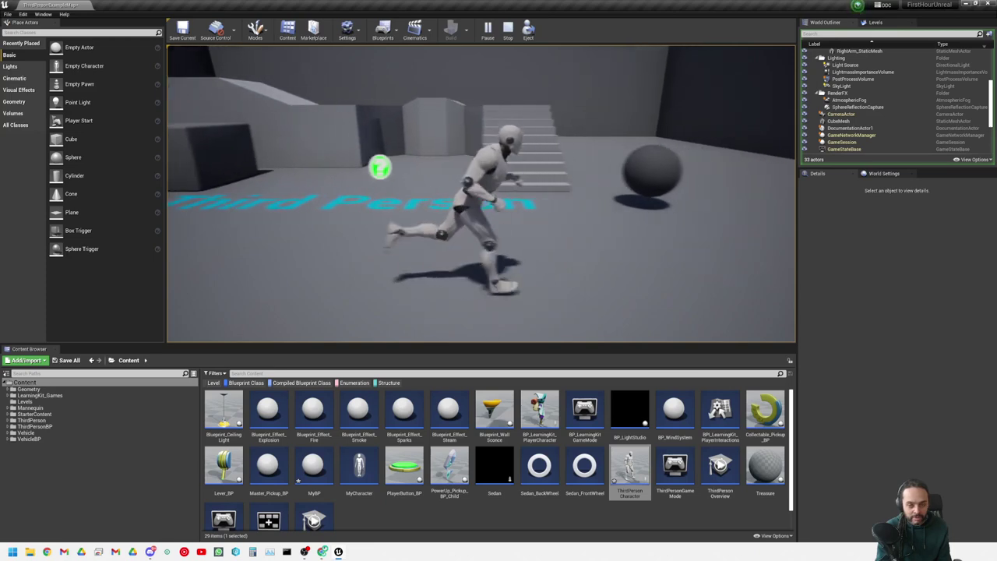
key("w")
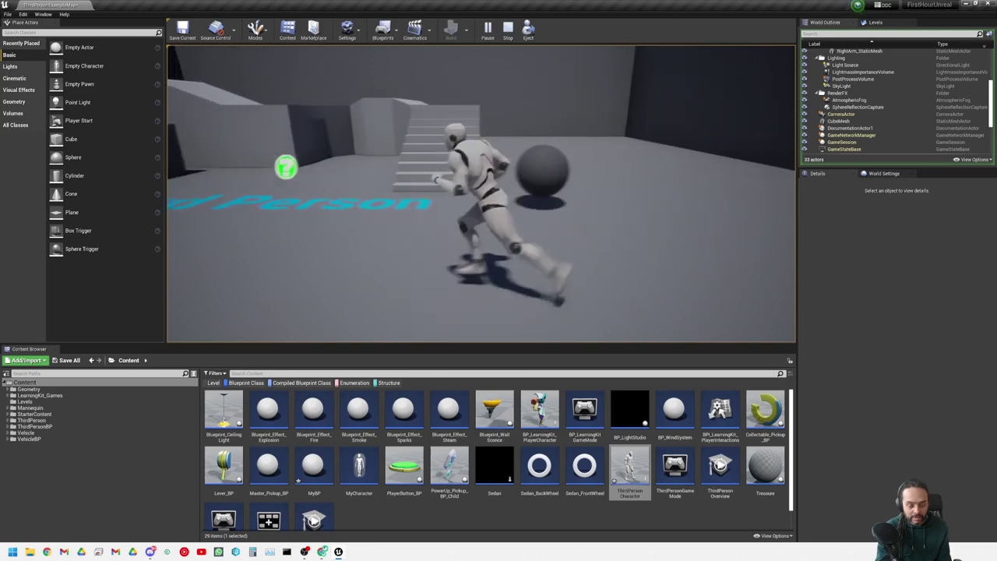
key("a")
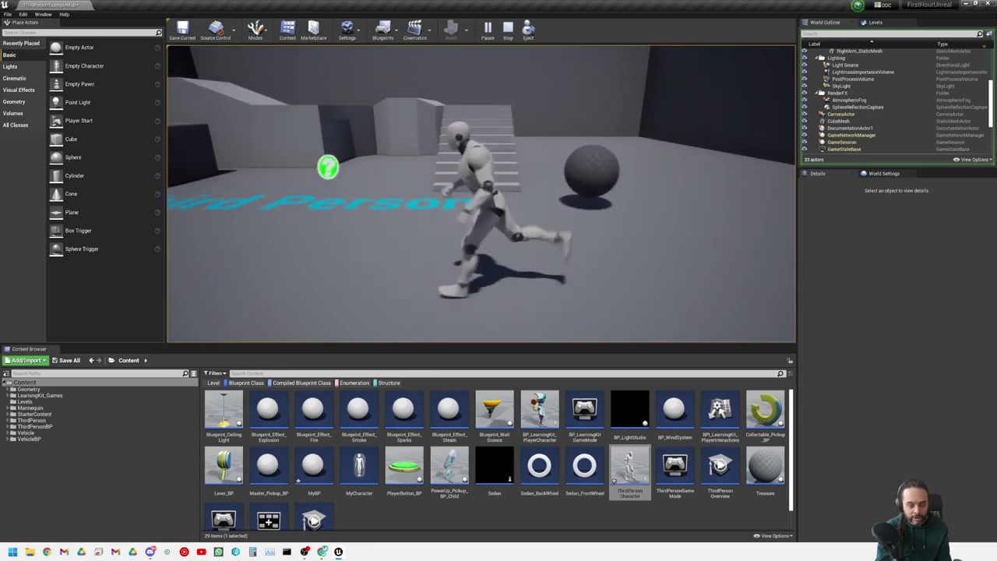
key("Escape")
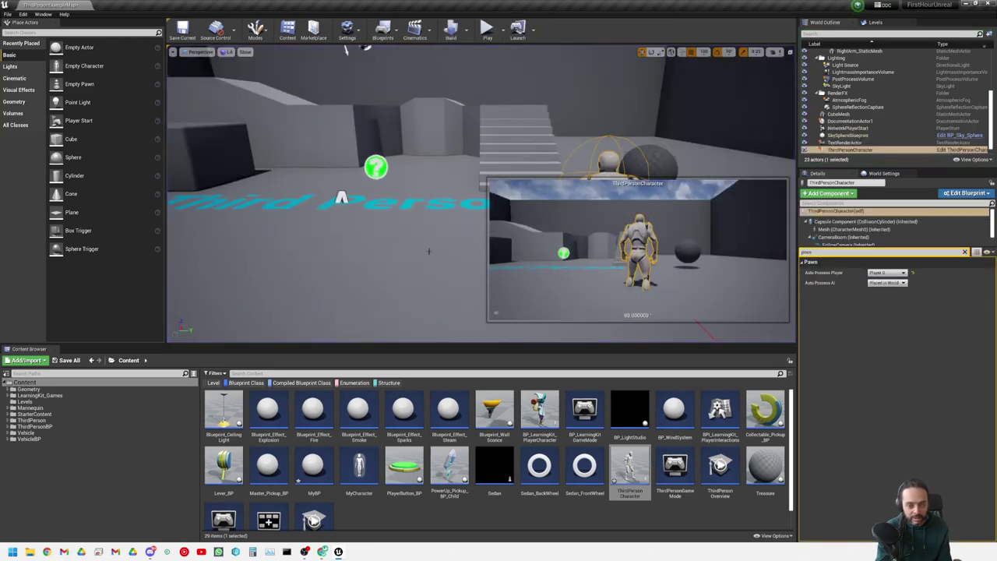
- Frame the ThirdPersonCharacter, undo its last move, and snap it down to the floor with End
key("f")
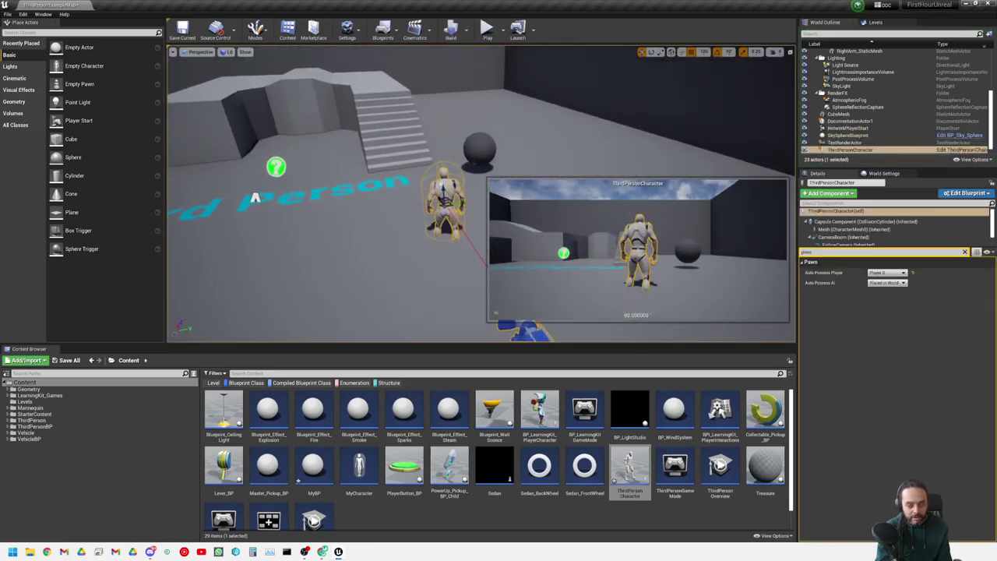
key("ctrl+z")
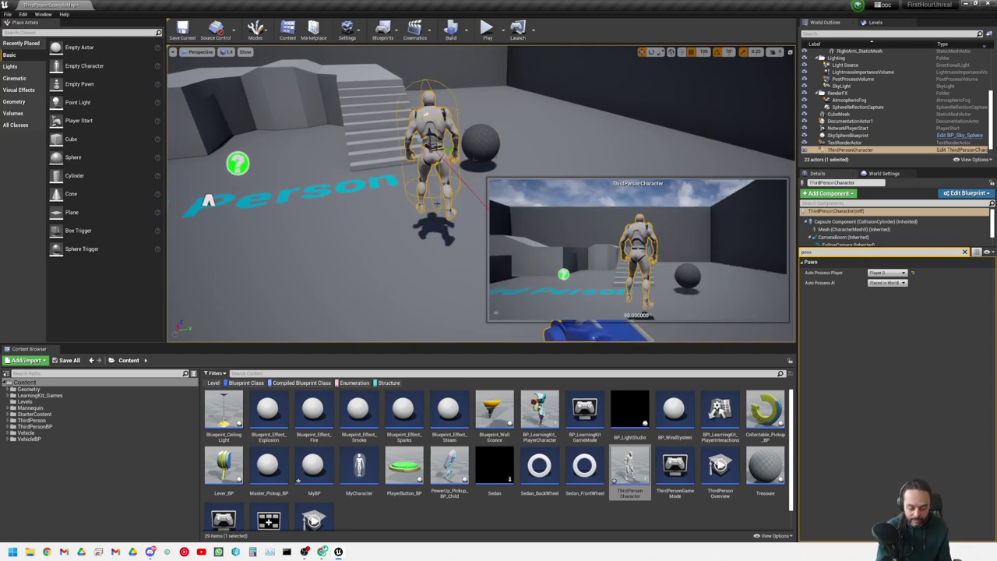
key("End")
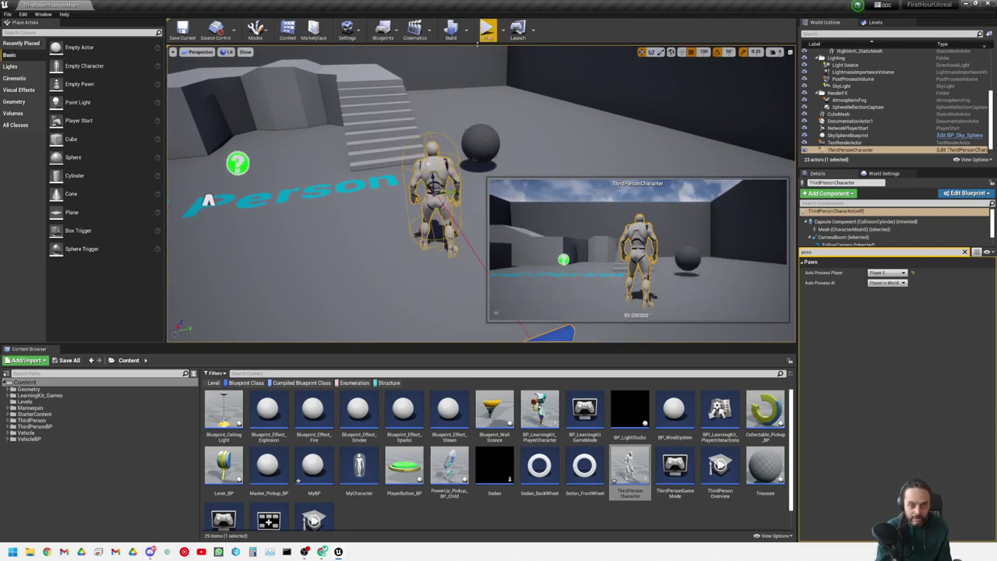
- Play-test again, running the character forward and to the right, then stop
left_click(487, 29)
key("w")
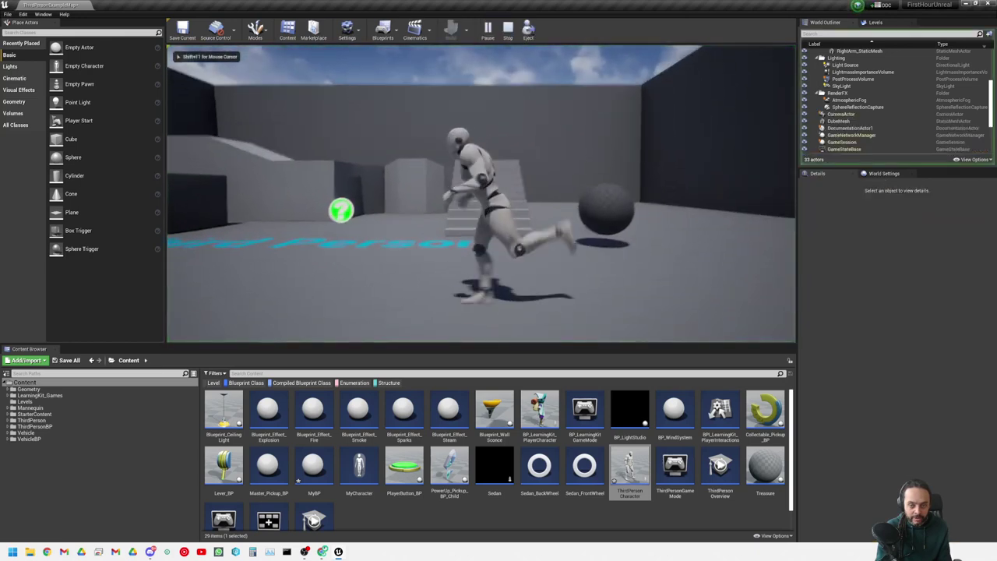
key("d")
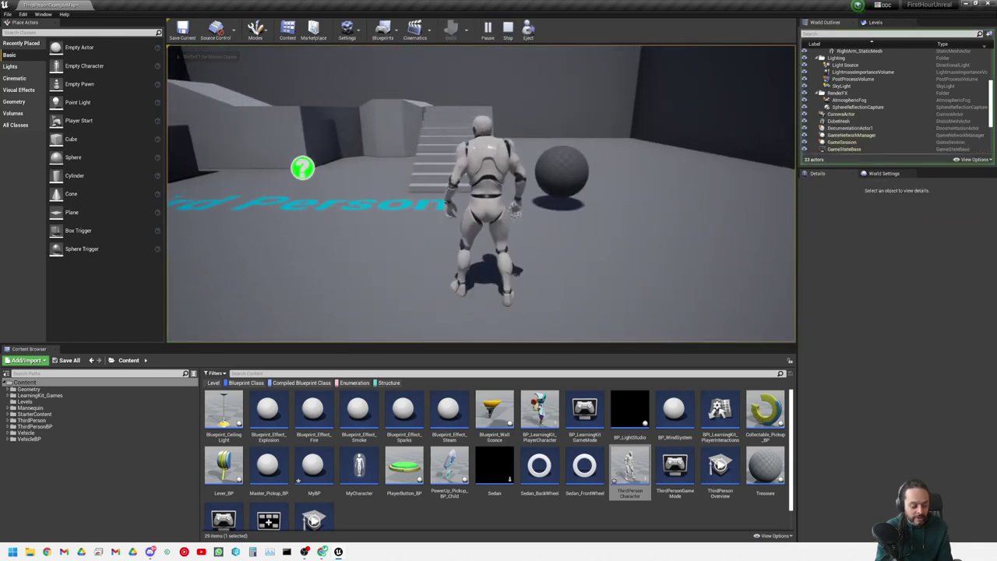
key("Escape")
- Frame the ThirdPersonCharacter, pull back to show its surroundings, and deselect it
key("f")
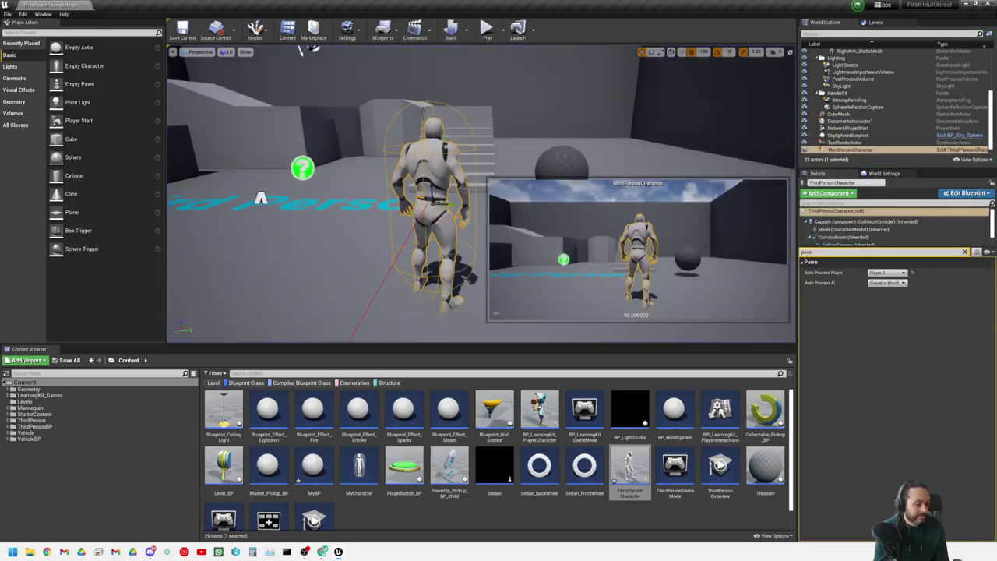
right_click_drag(261, 199, 281, 185)
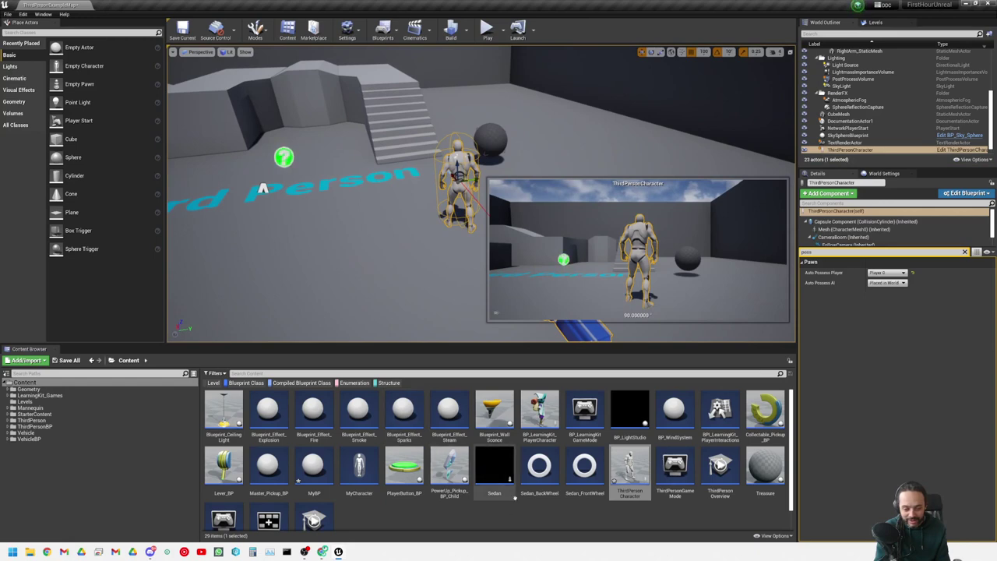
left_click(492, 523)
scroll(491, 529, "down", 1)
scroll(488, 477, "up", 1)
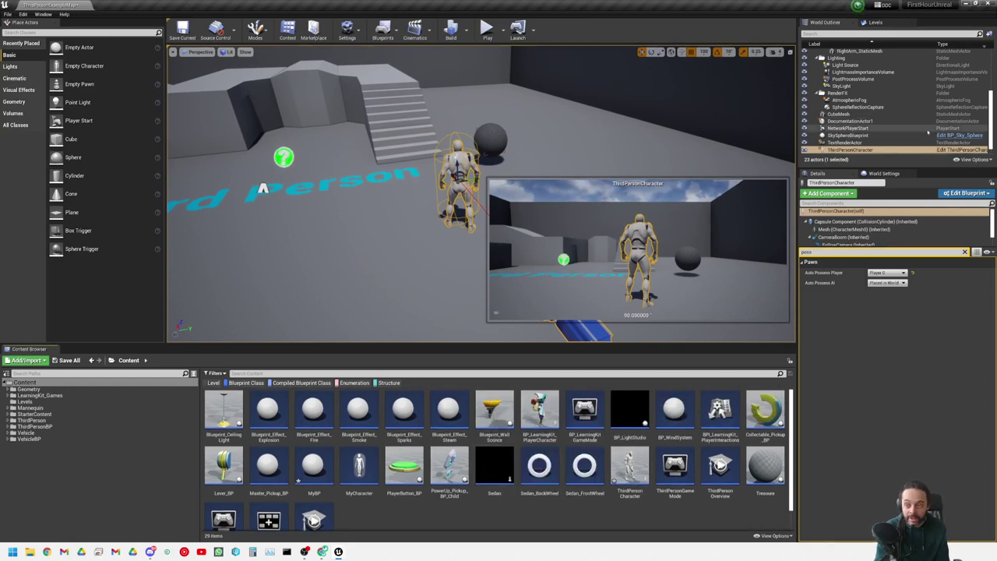
- Open the ThirdPersonCharacter Blueprint and bring the Gamepad and Movement input groups into view
left_click(961, 150)
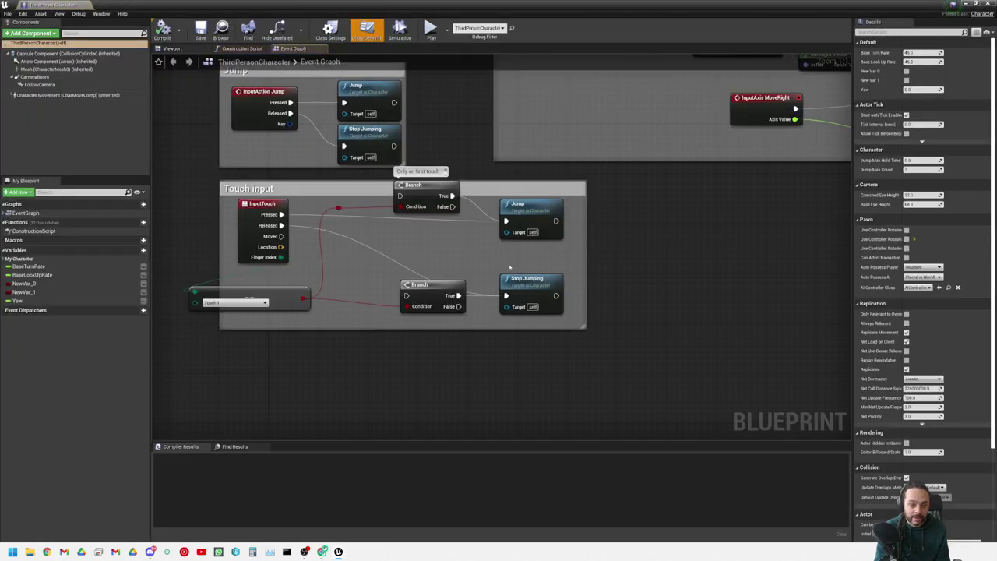
scroll(592, 253, "down", 3)
right_click_drag(549, 191, 501, 221)
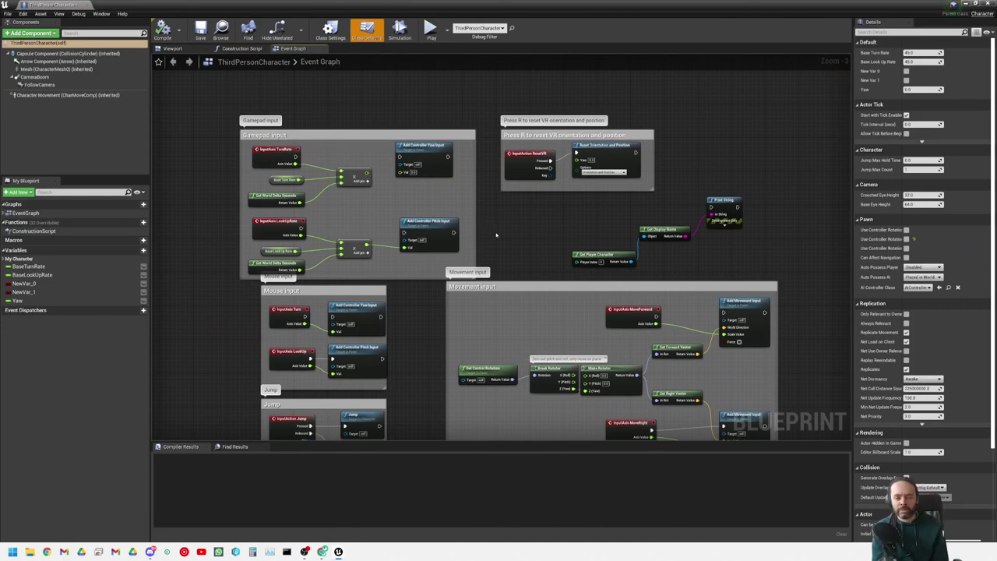
scroll(335, 234, "up", 3)
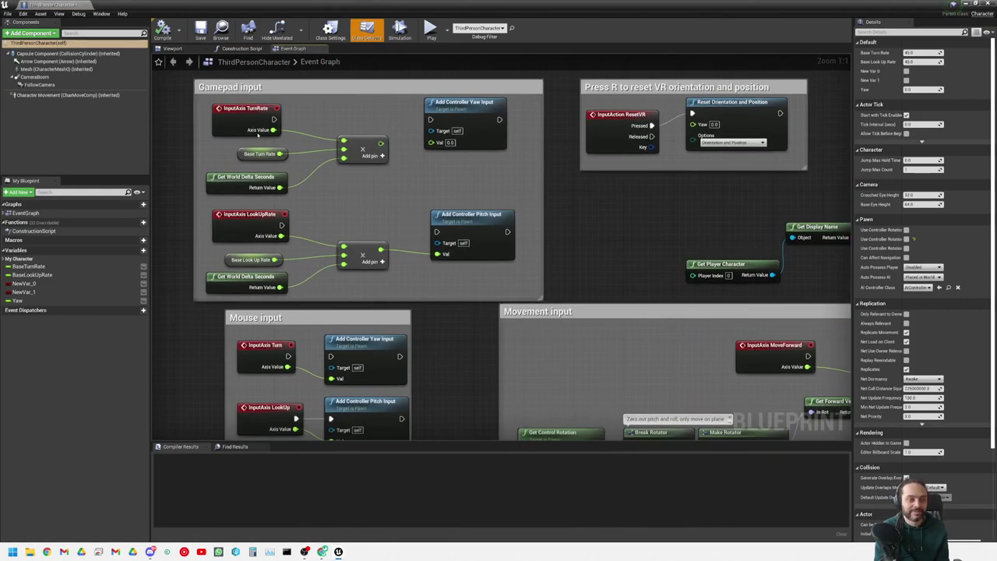
- Wire TurnRate to Add Controller Yaw Input and LookUpRate to Add Controller Pitch Input
left_click_drag(275, 119, 431, 119)
left_click_drag(432, 119, 432, 119)
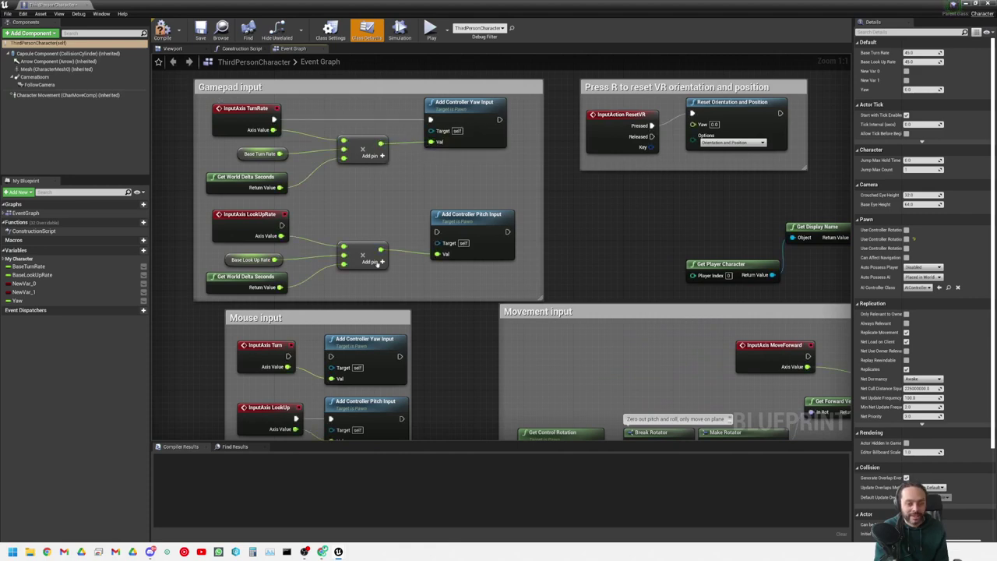
left_click_drag(280, 225, 436, 231)
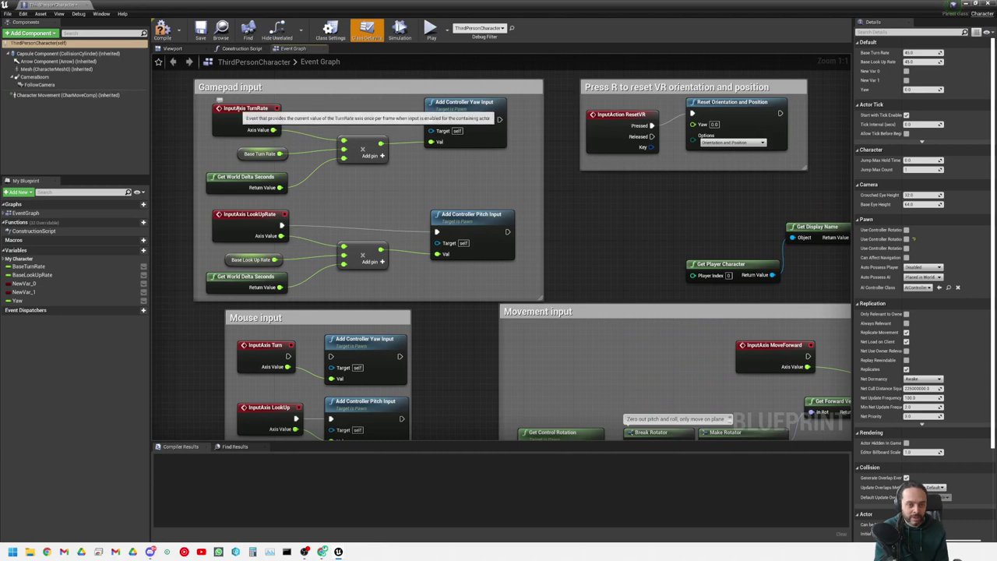
left_click(254, 116)
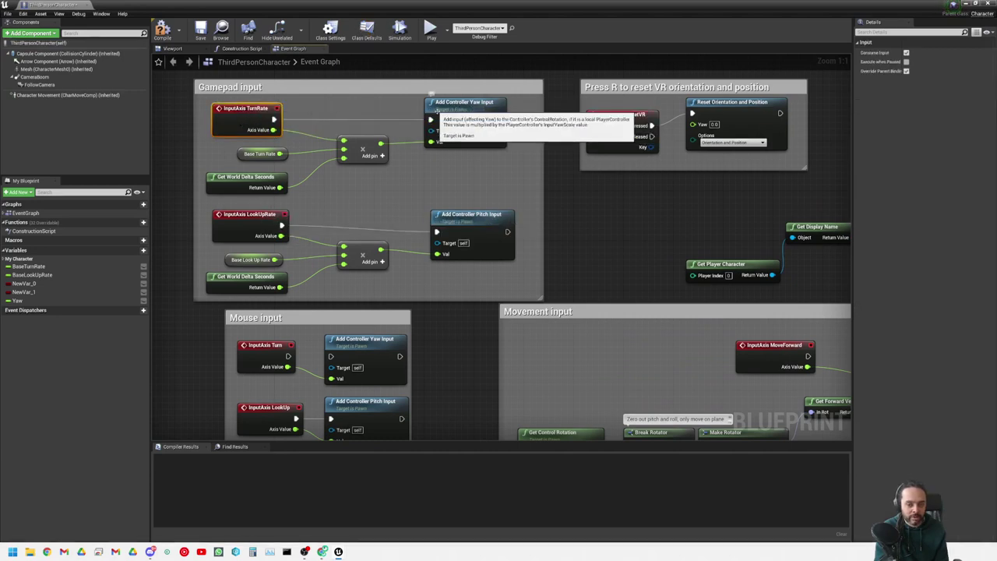
left_click(463, 221)
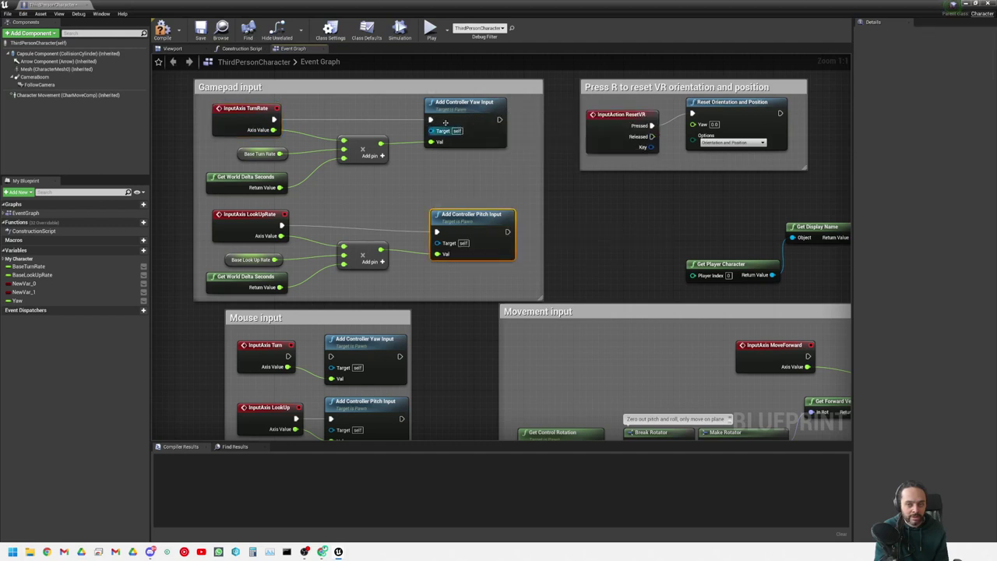
left_click(394, 219)
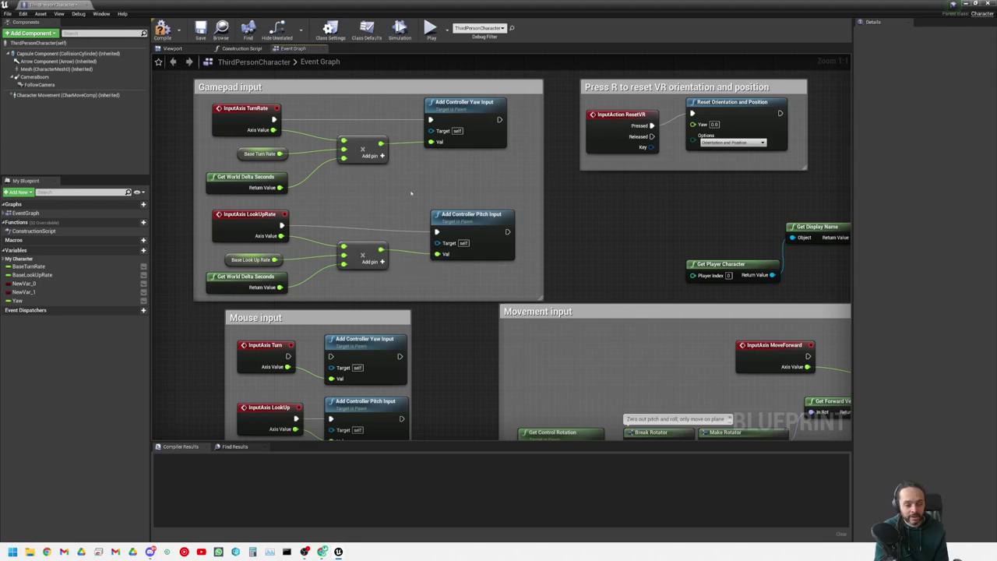
- Pan through the graph to review the Movement, Jump and Mouse input groups
right_click_drag(493, 194, 412, 177)
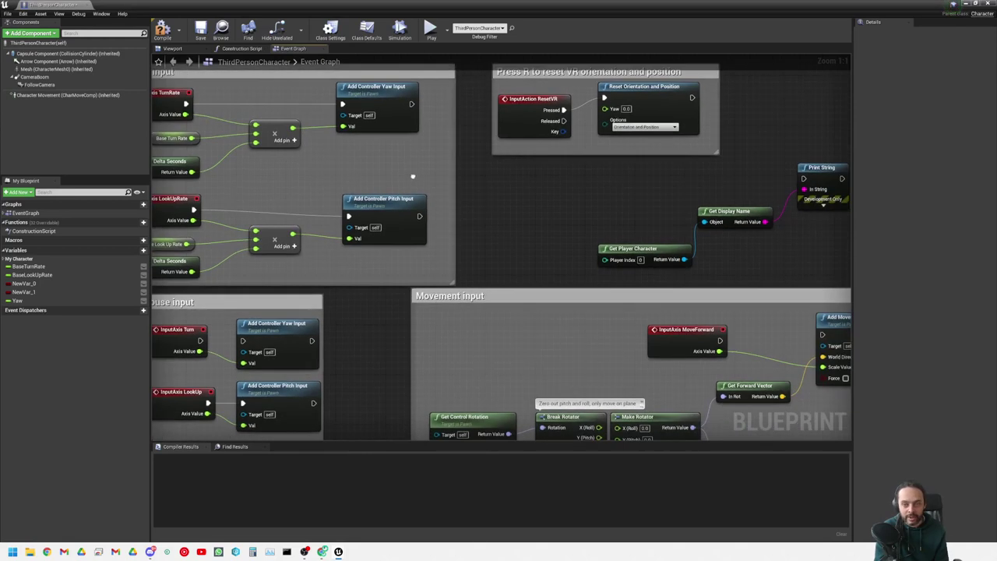
right_click_drag(501, 189, 447, 205)
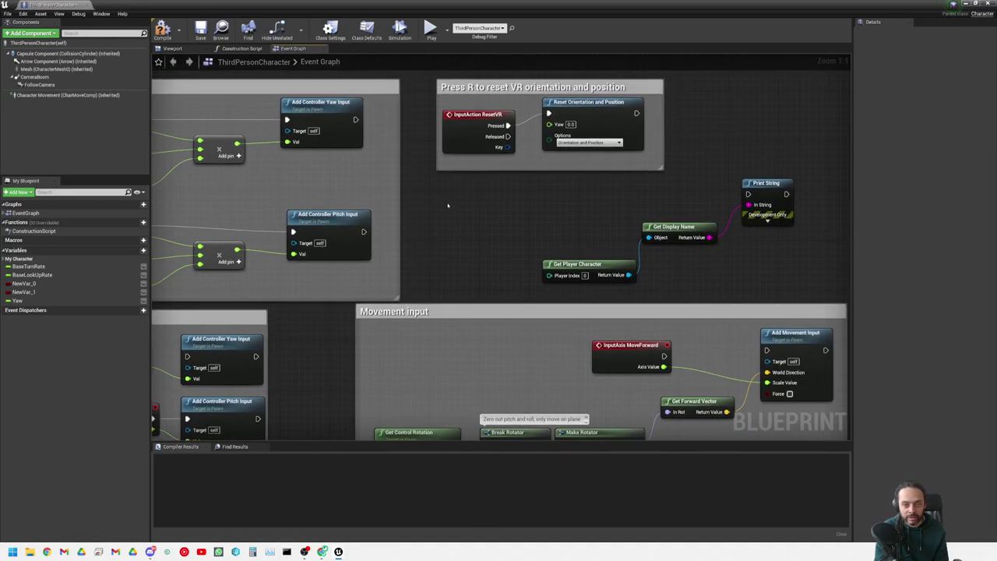
scroll(448, 205, "down", 1)
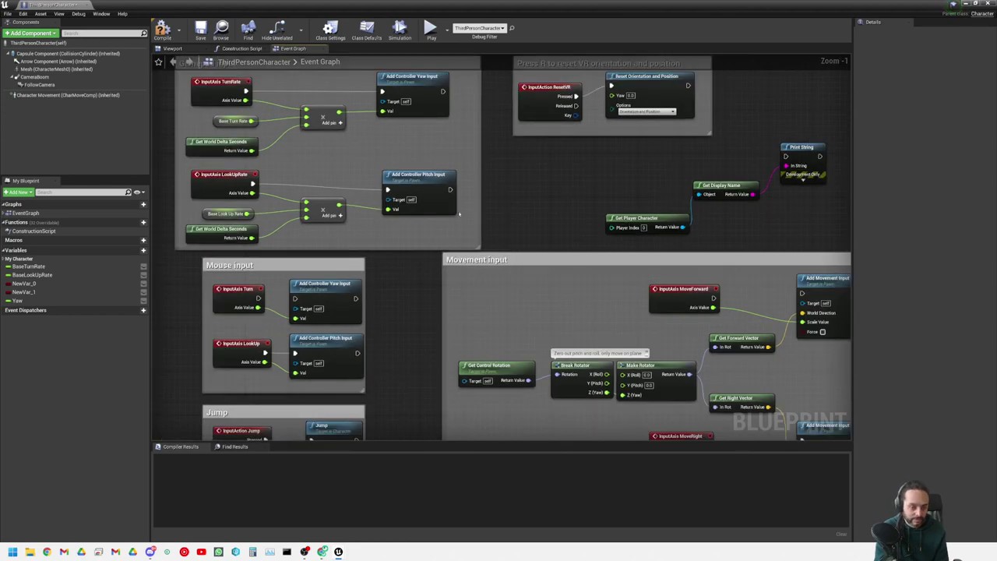
right_click_drag(459, 212, 552, 81)
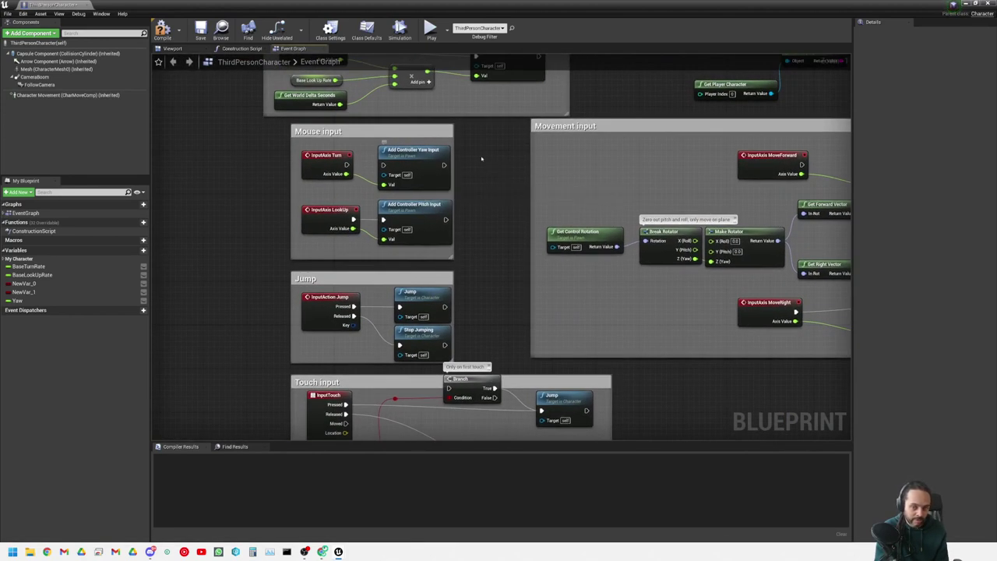
right_click_drag(498, 159, 425, 185)
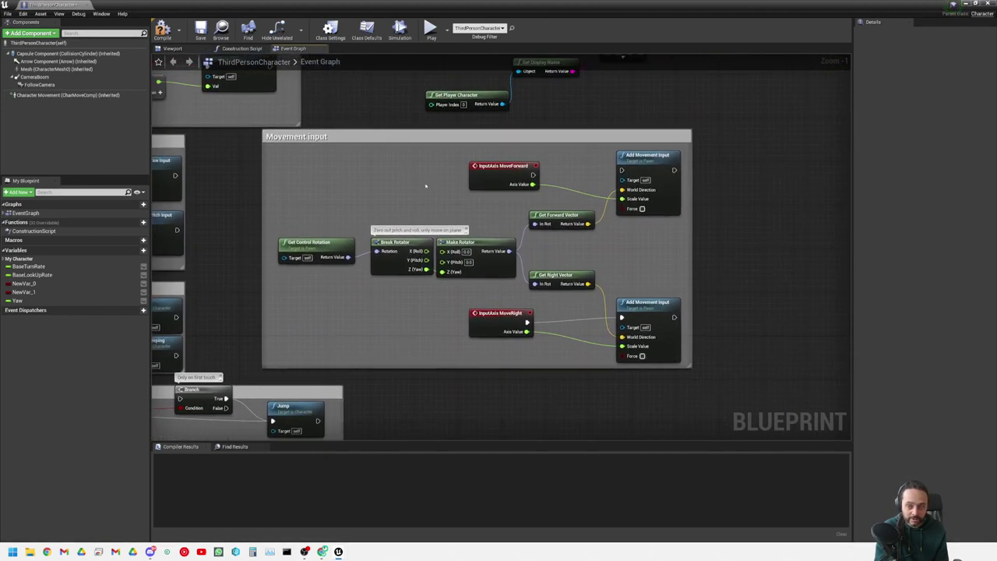
scroll(599, 193, "up", 2)
scroll(425, 124, "down", 1)
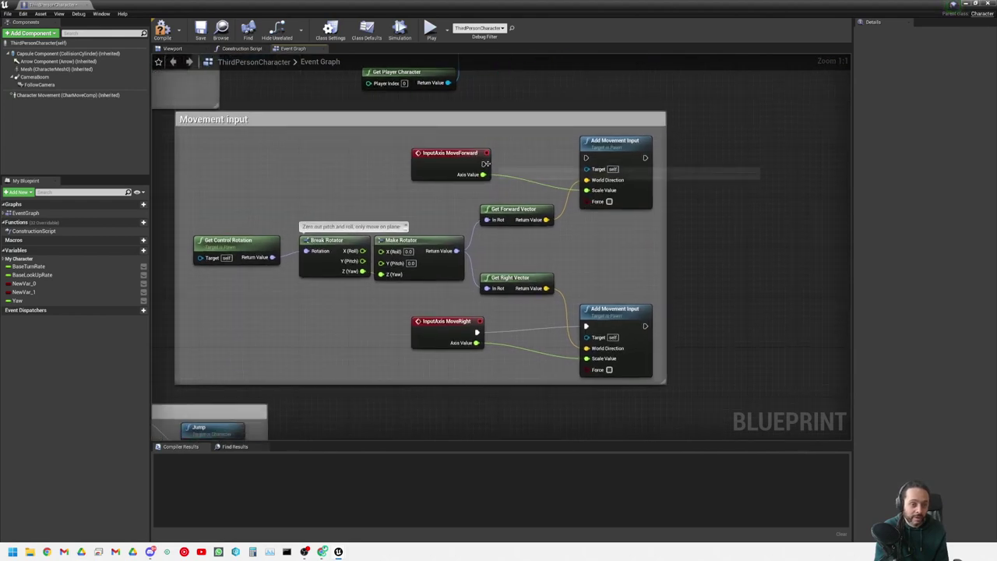
left_click_drag(483, 164, 586, 158)
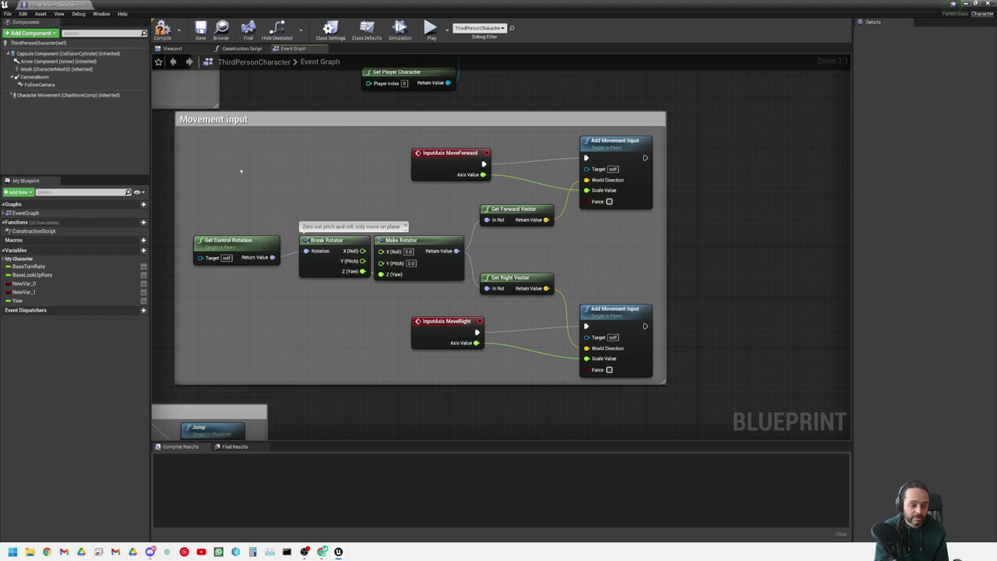
right_click_drag(241, 170, 444, 201)
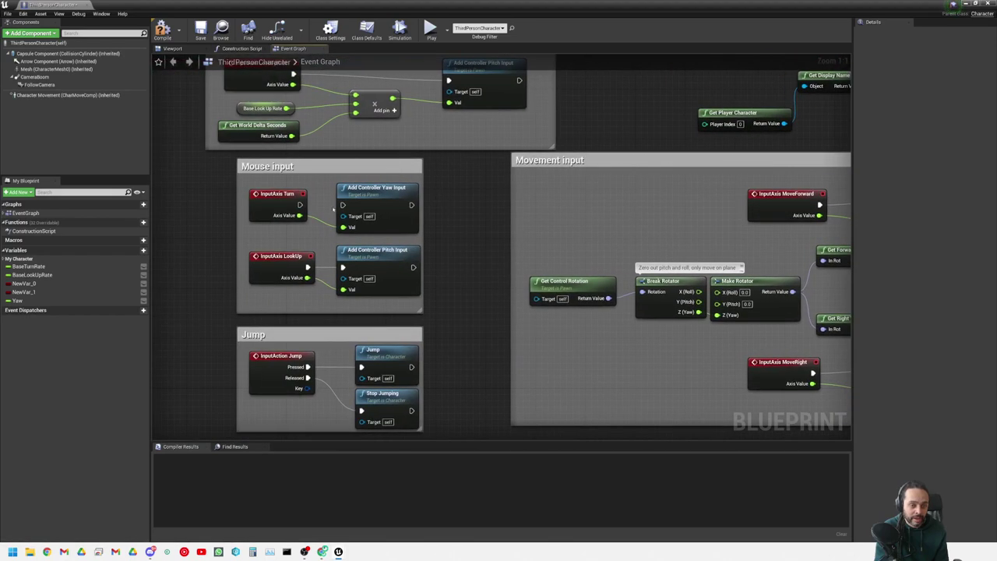
- Reconnect InputAxis Turn to Add Controller Yaw Input and compile the Blueprint with F7
left_click_drag(300, 205, 343, 206)
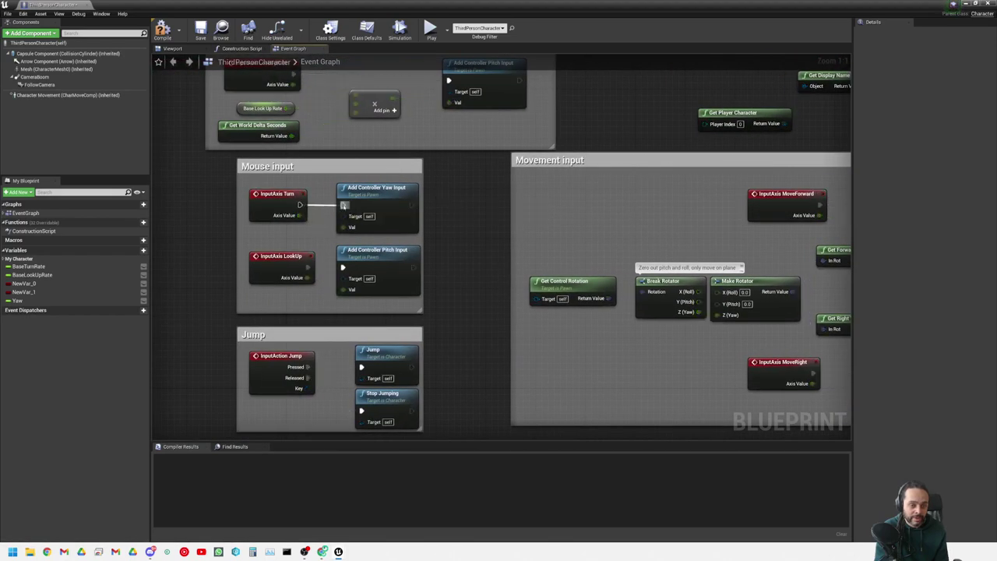
left_click_drag(343, 205, 344, 205)
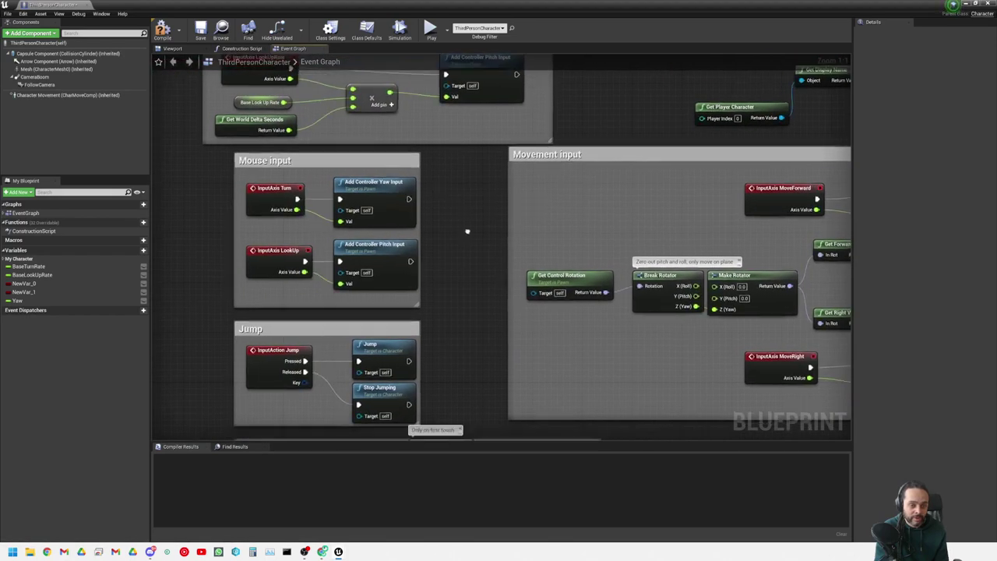
right_click_drag(467, 229, 445, 194)
scroll(465, 181, "down", 1)
key("F7")
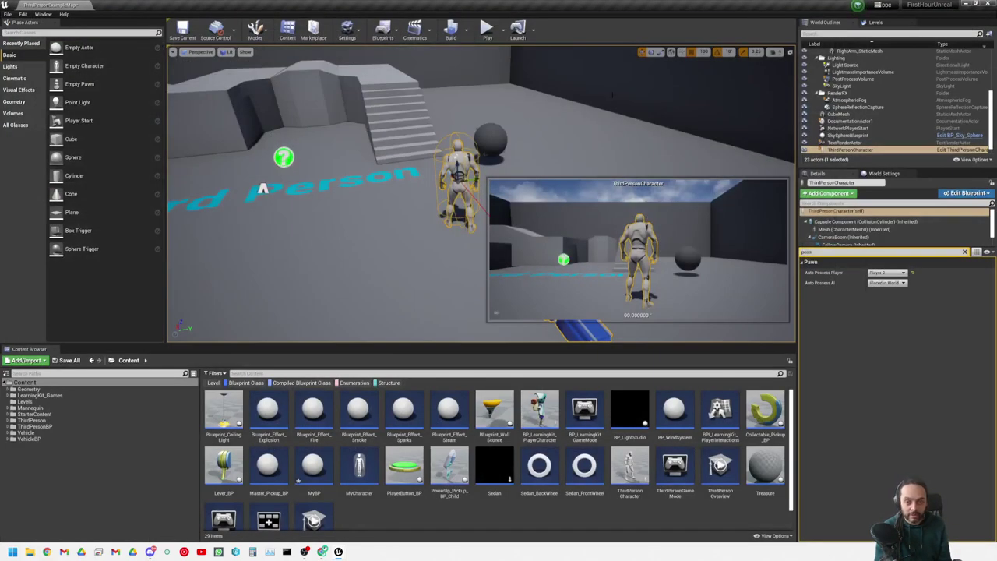
- Play-test once more, then reopen the ThirdPersonCharacter Blueprint as a floating window
left_click(486, 29)
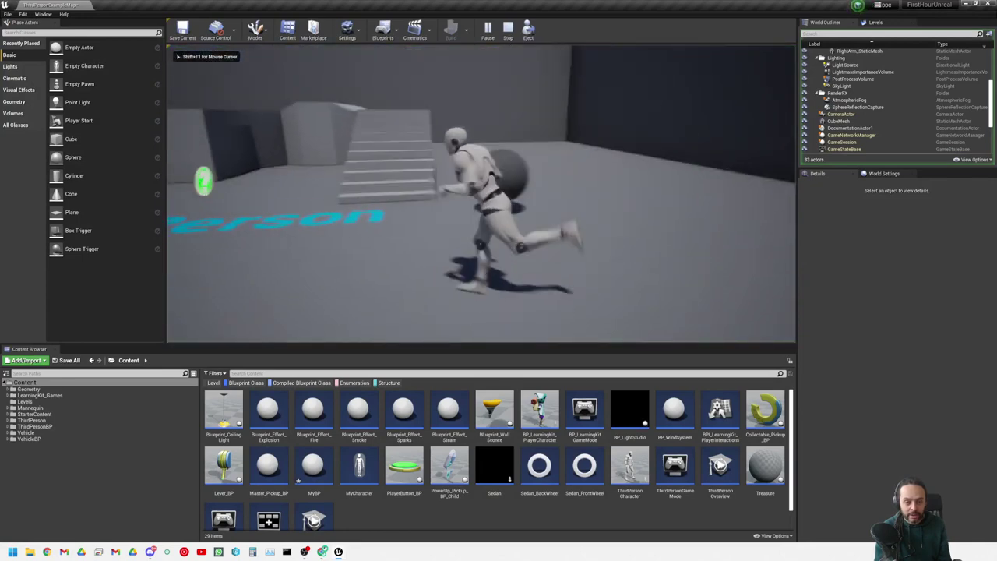
key("Escape")
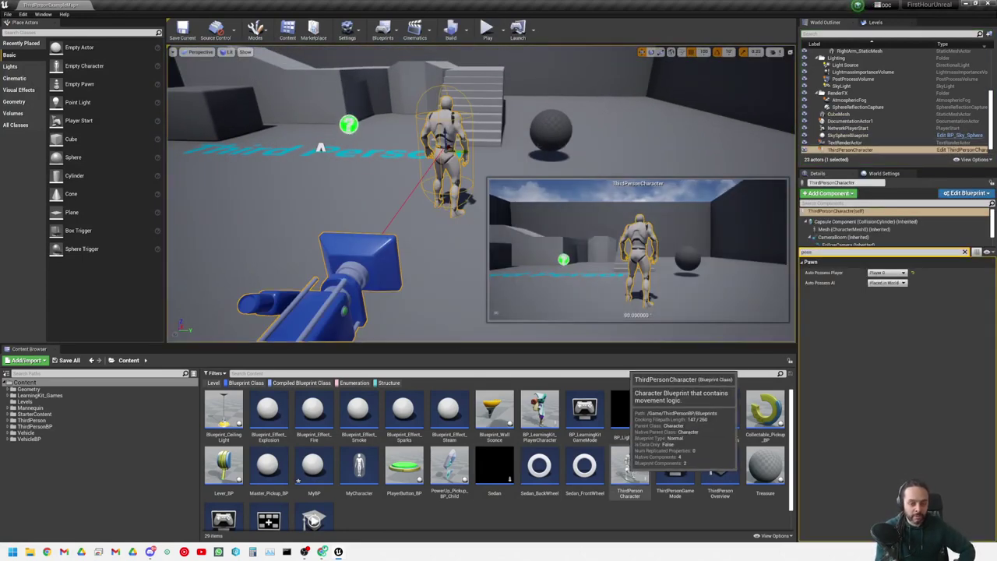
double_click(629, 469)
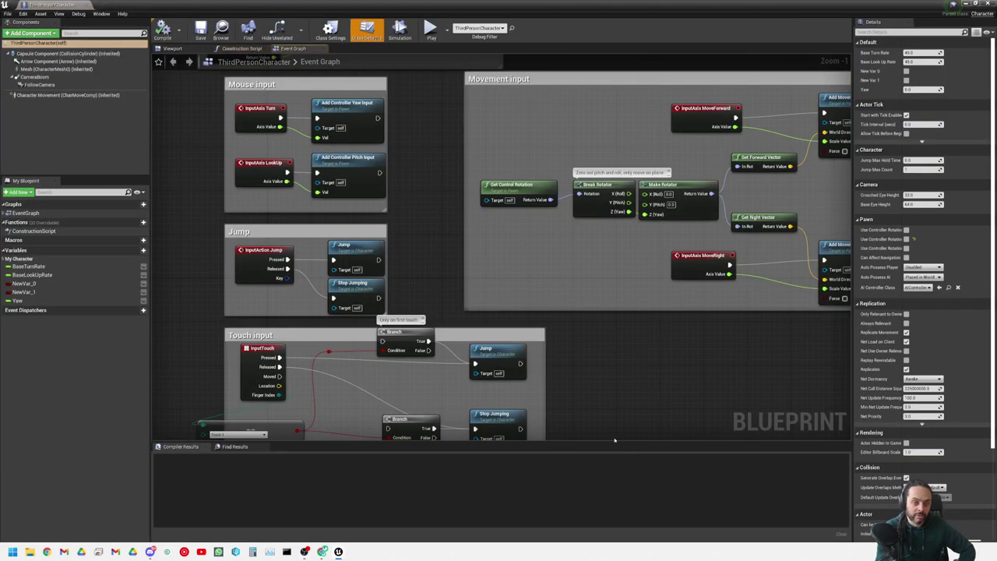
double_click(211, 8)
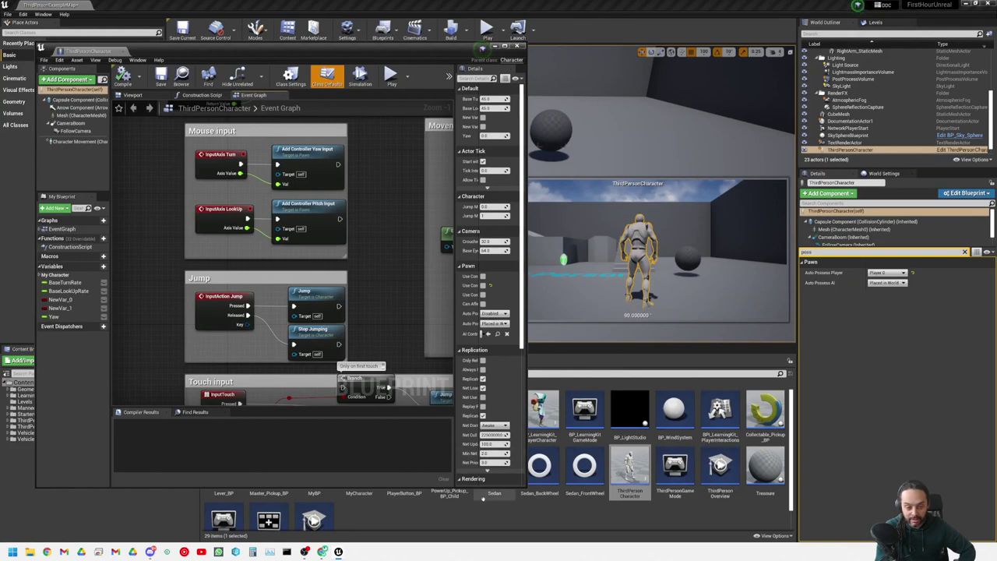
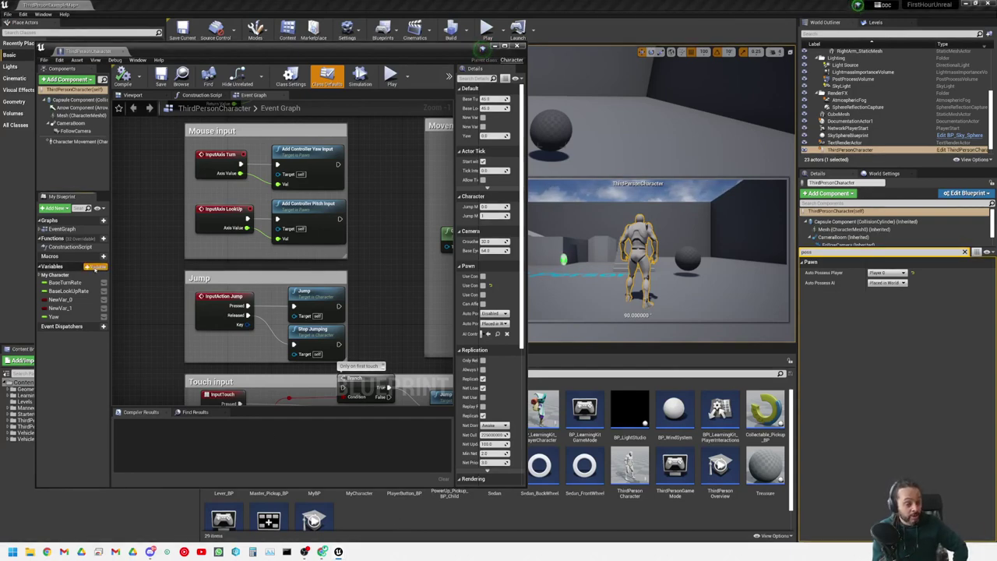
- Add an Integer variable named Wealth to ThirdPersonCharacter, compile, and minimize the blueprint editor
left_click(96, 267)
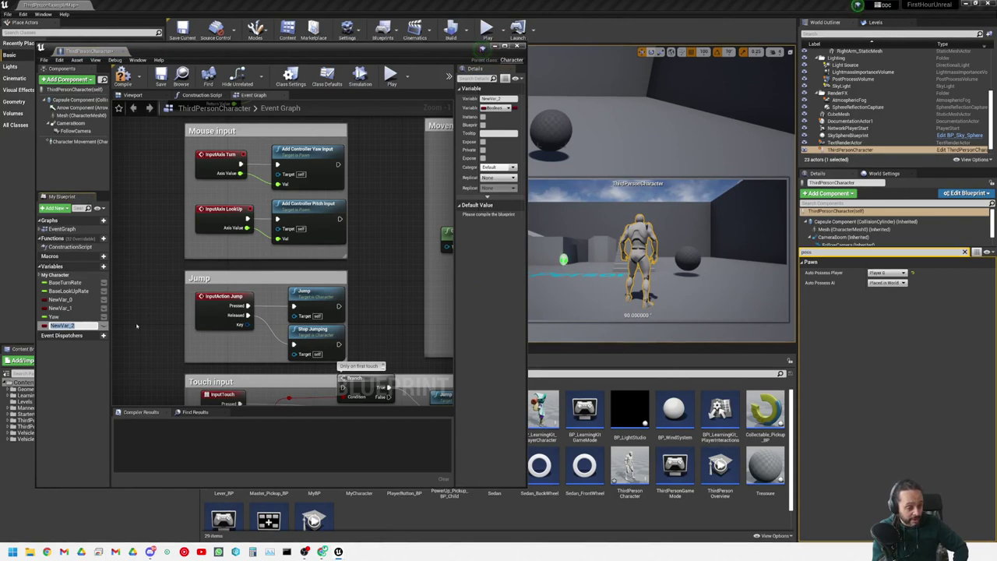
left_click(44, 325)
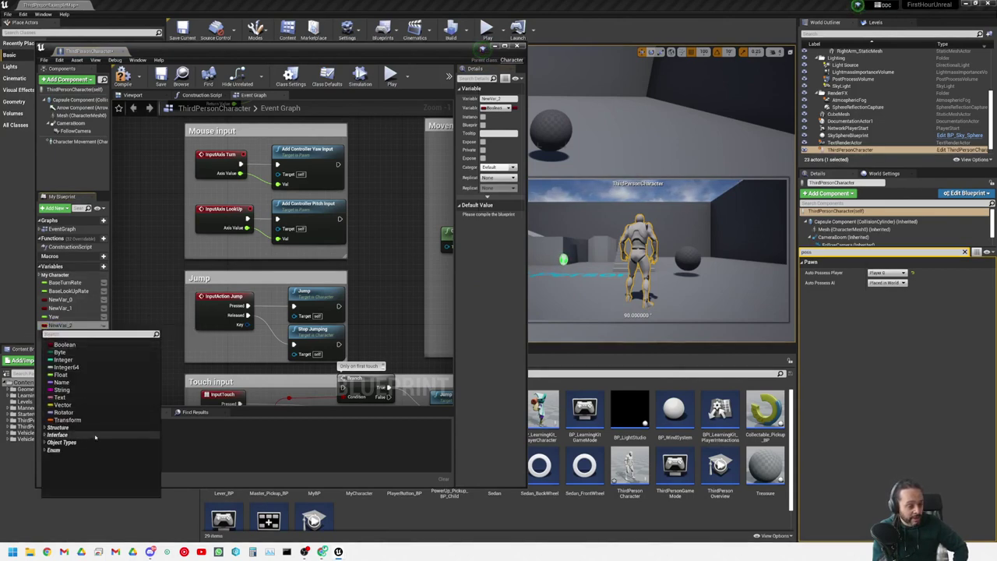
left_click(67, 359)
double_click(60, 325)
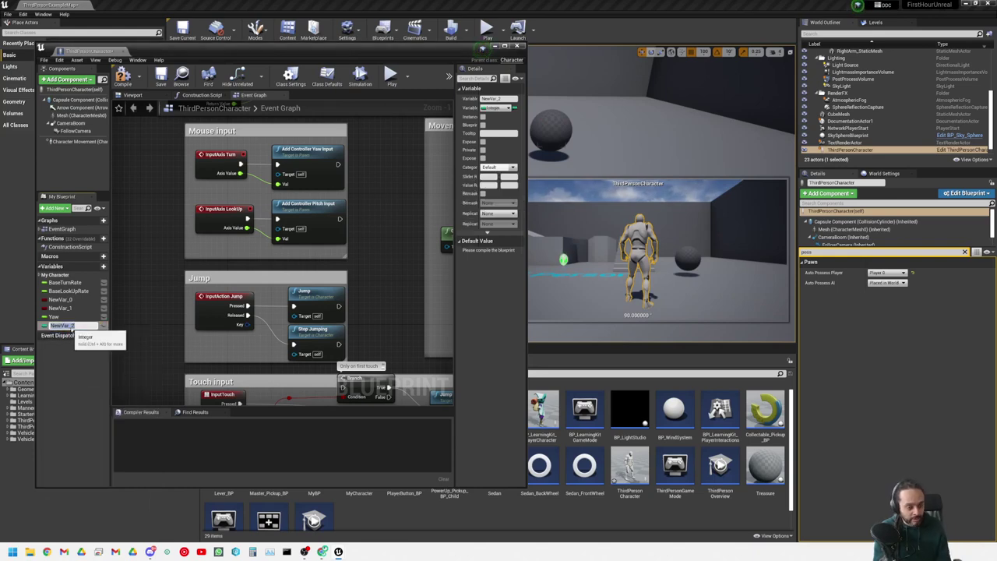
type("Wealth")
key("Return")
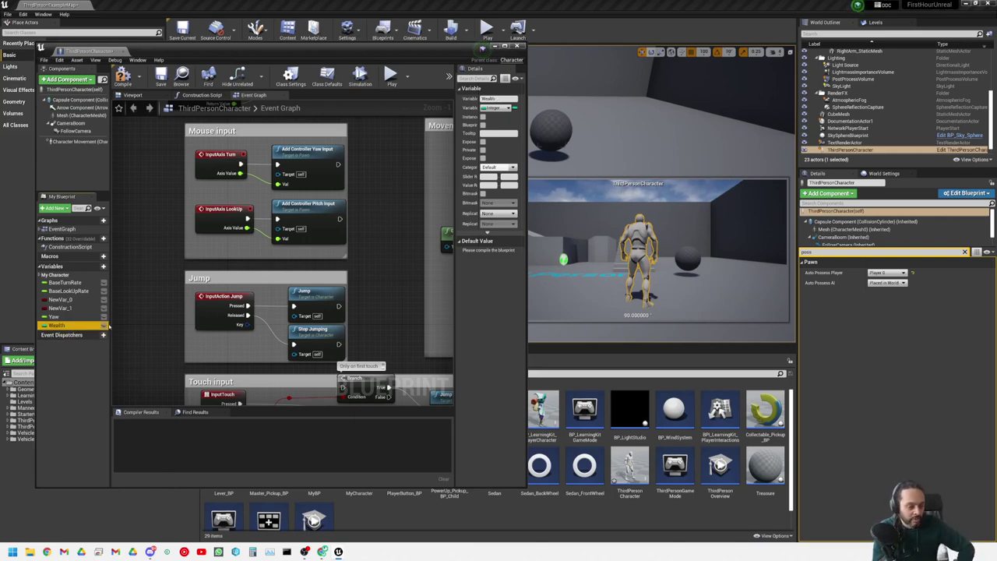
left_click(122, 75)
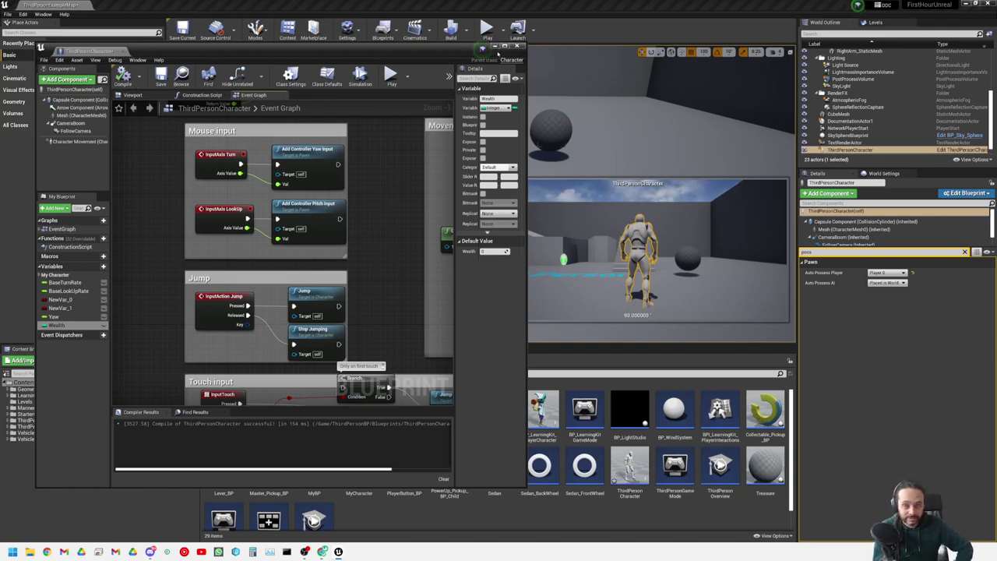
left_click(496, 46)
- Select the Treasure sphere, clear the Details filter, and open the Treasure blueprint via Edit Treasure
key("f")
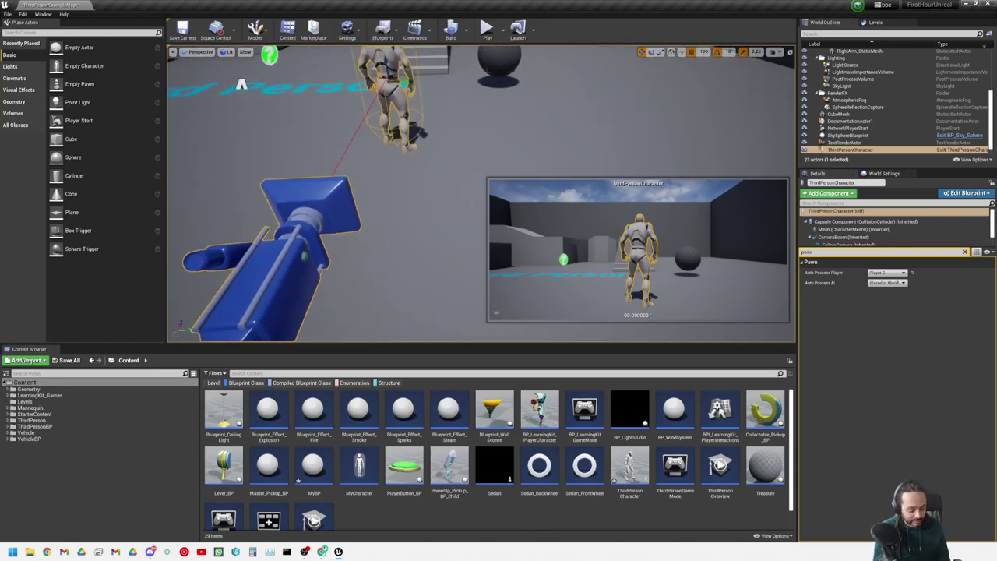
mouse_move(264, 52)
left_mouse_down("alt")
mouse_move(278, 101)
mouse_move(289, 67)
mouse_move(263, 52)
mouse_move(282, 49)
mouse_move(273, 52)
left_mouse_up("alt")
left_click(263, 51)
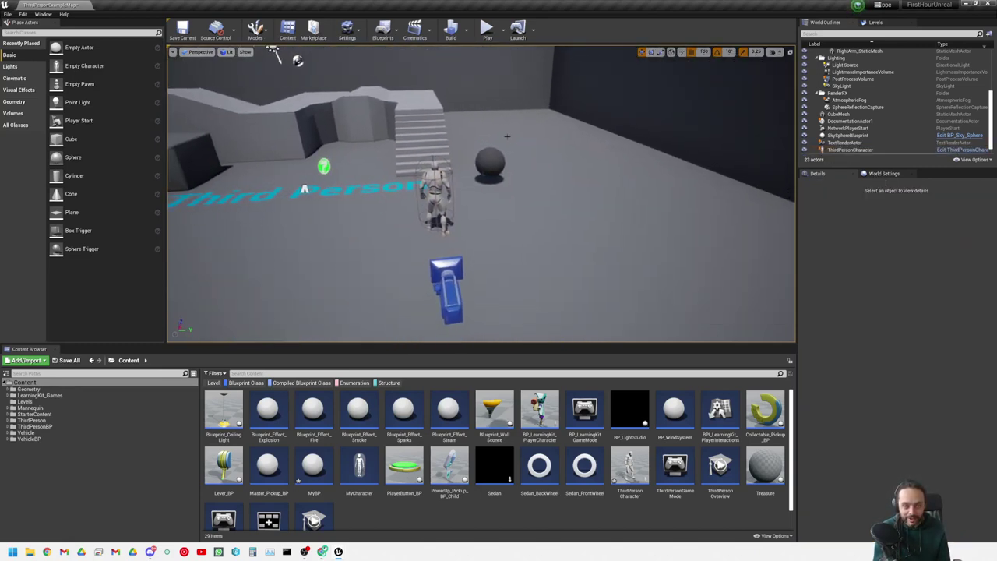
left_click(489, 162)
type("poss")
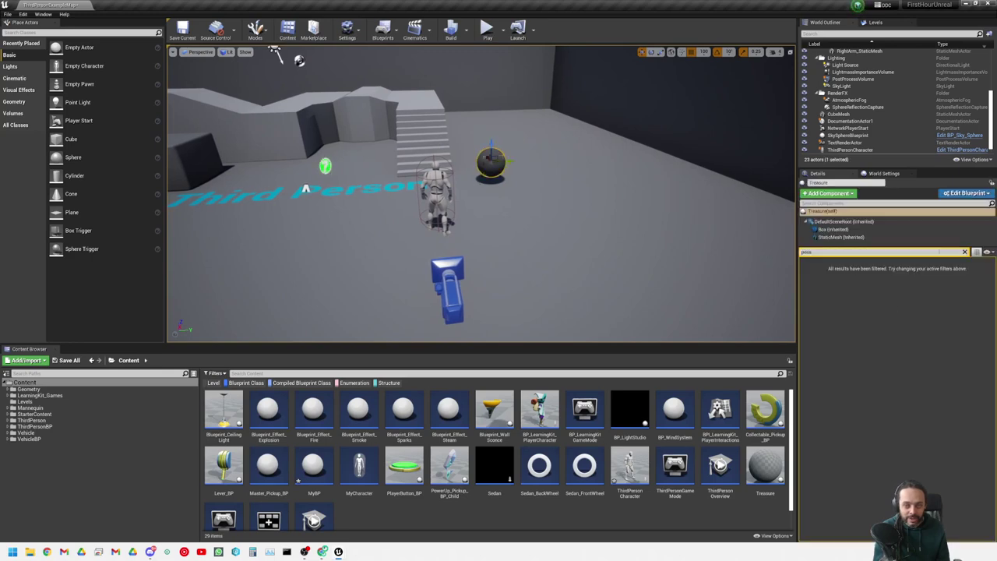
left_click(964, 251)
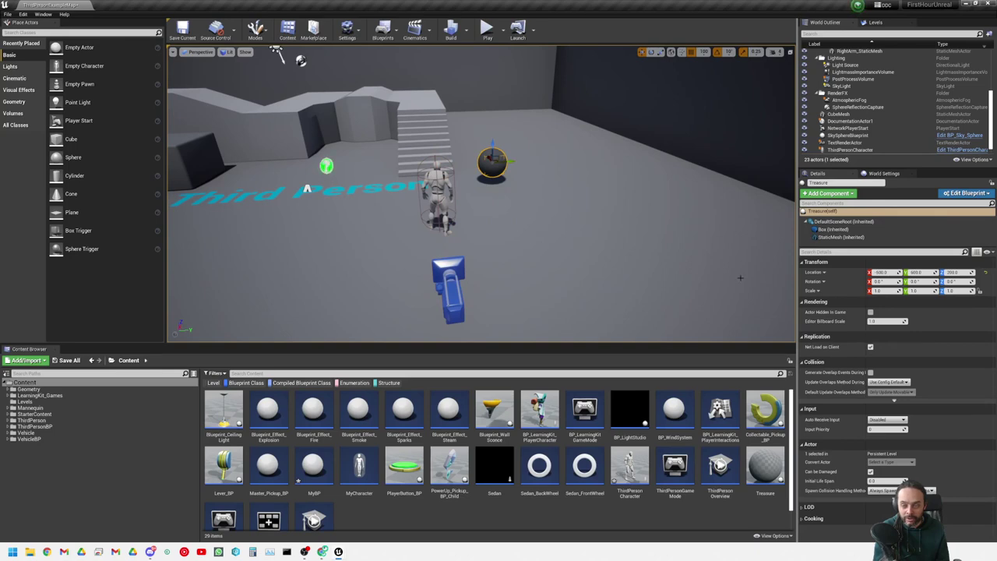
scroll(895, 117, "down", 1)
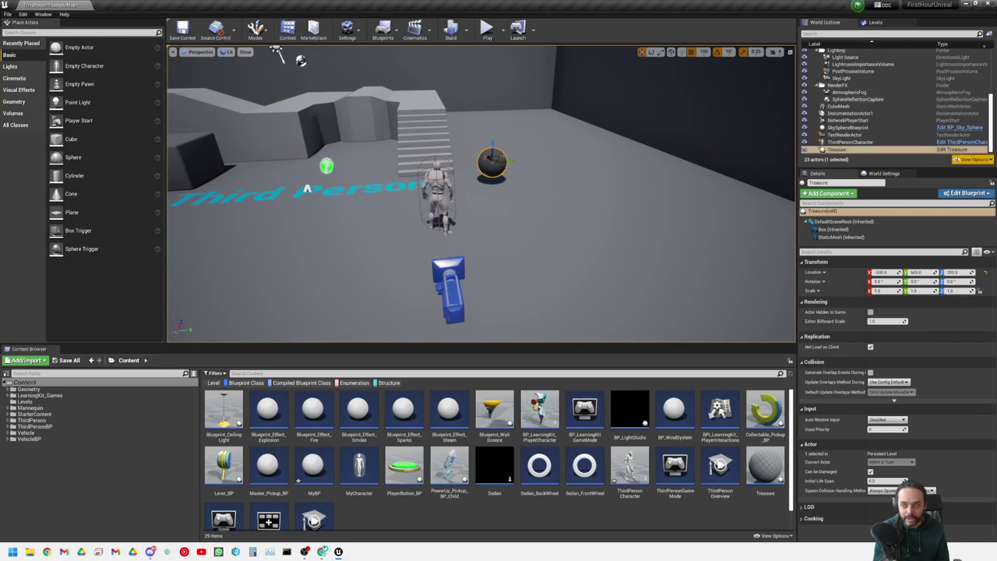
left_click(949, 149)
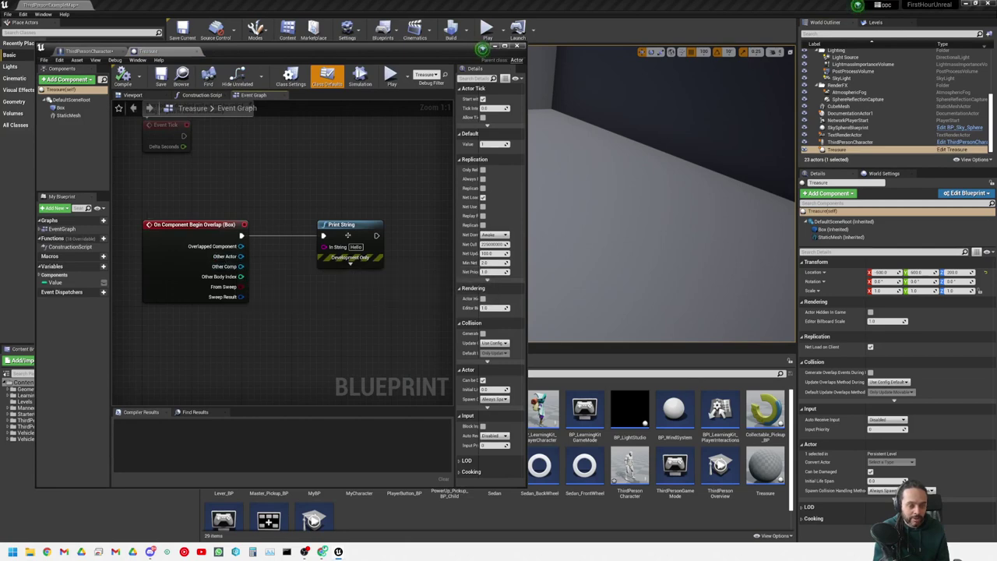
left_click(485, 28)
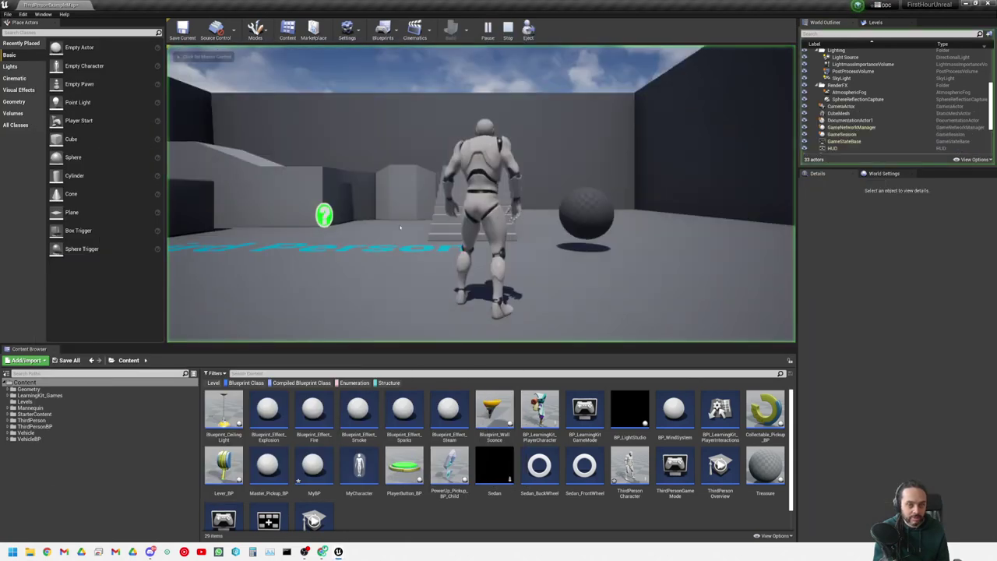
key("w")
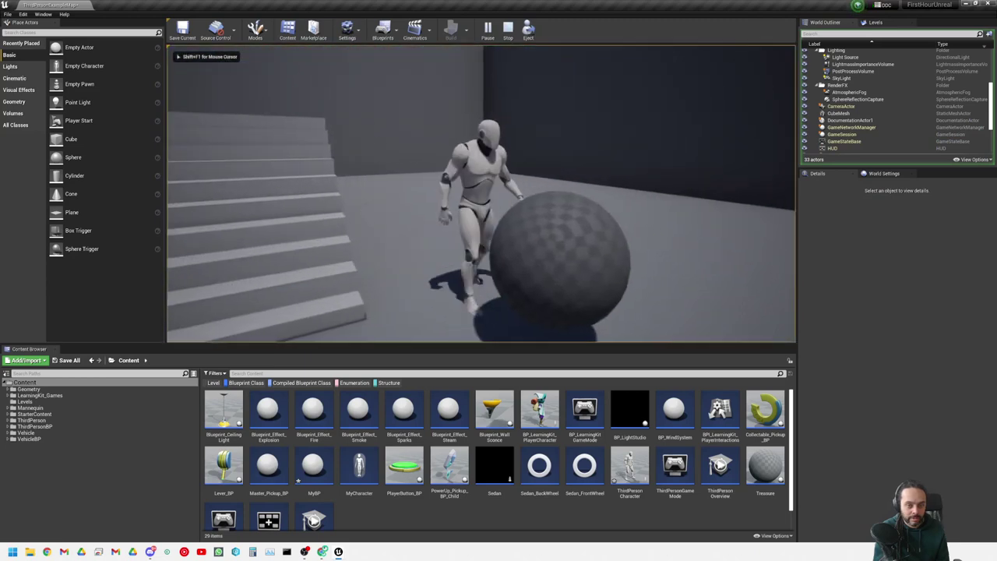
key("w")
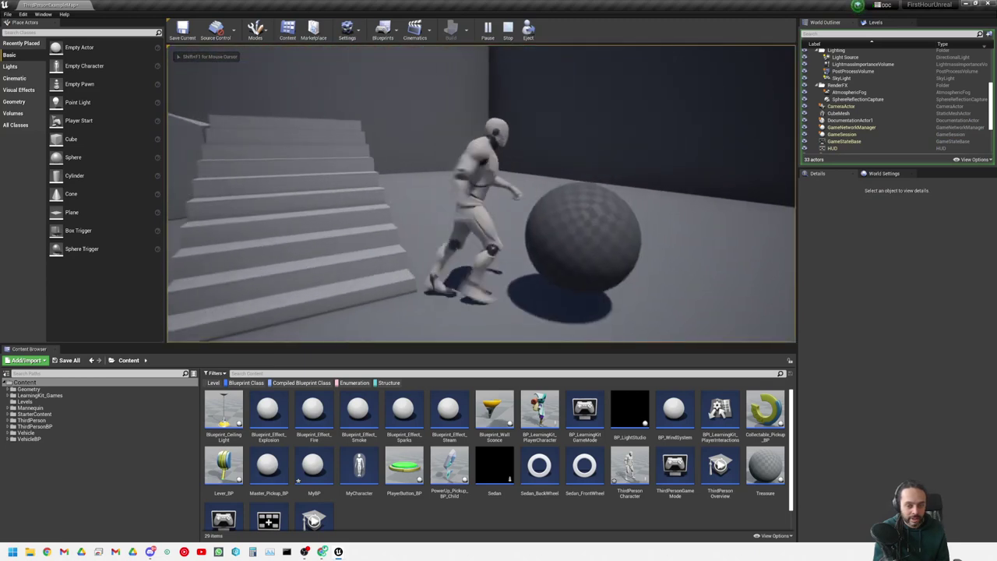
key("w")
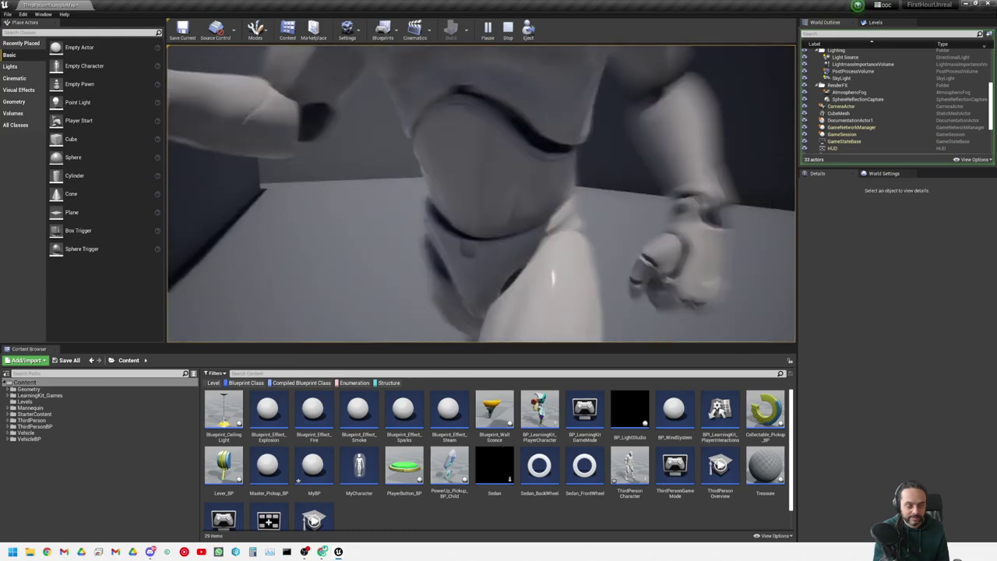
key("w")
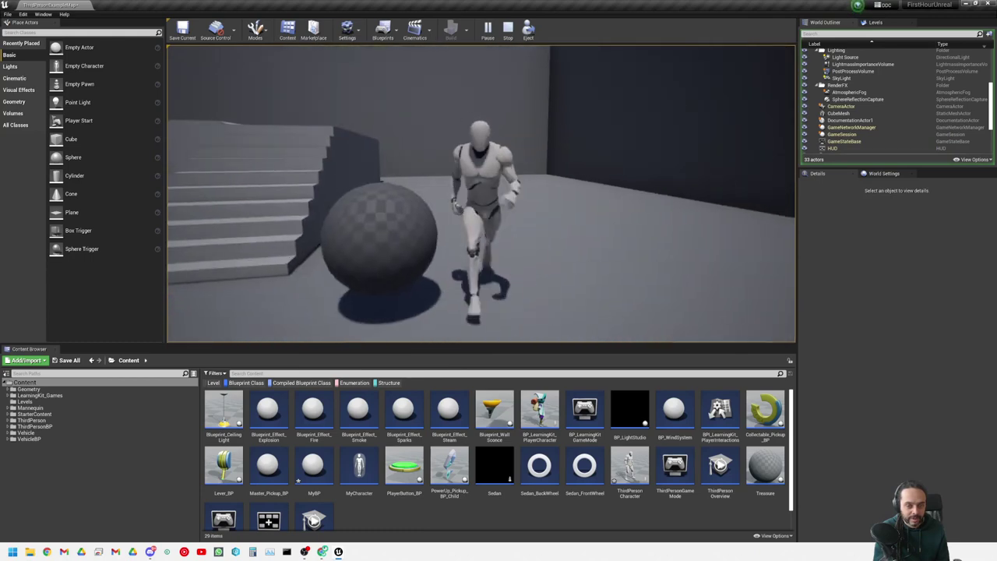
key("Escape")
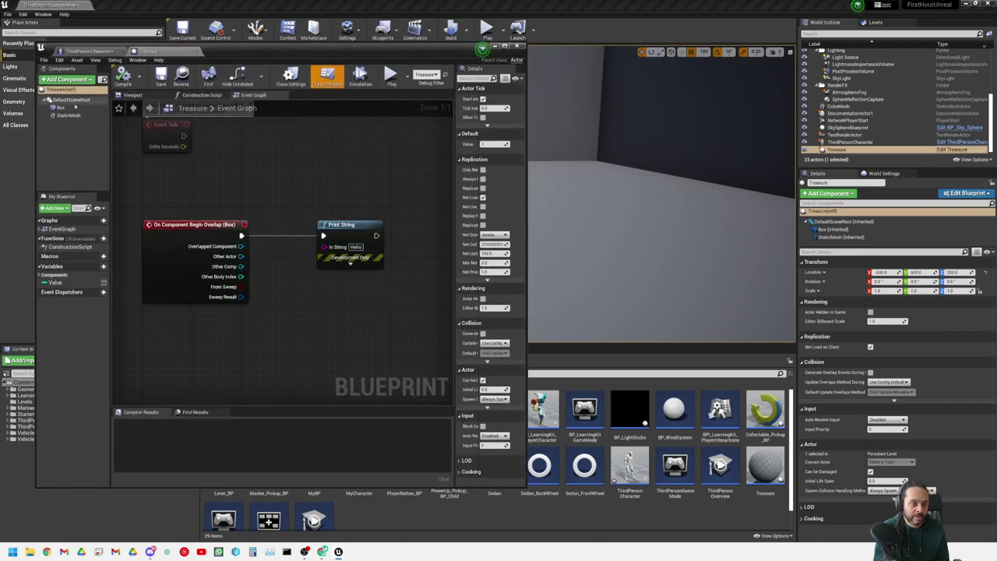
- Select the Box component, compile Treasure, and play-test by running into the sphere to print Hello
left_click(61, 107)
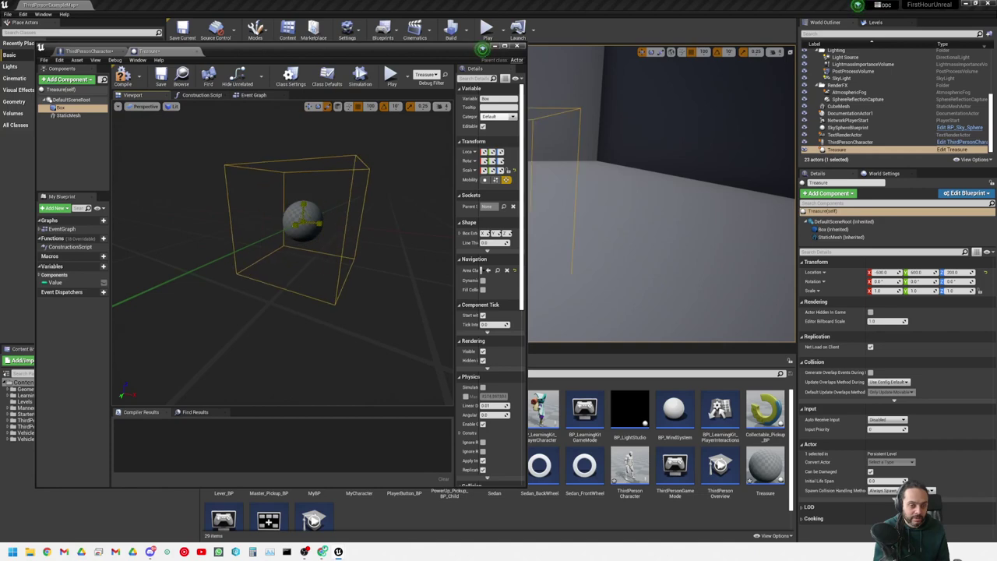
left_click(392, 78)
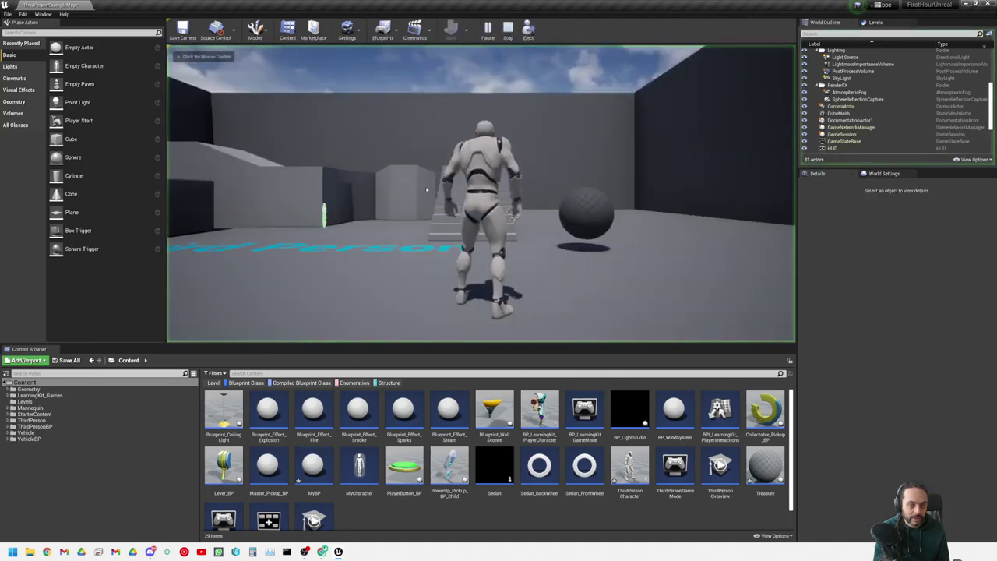
left_click(426, 189)
key("w")
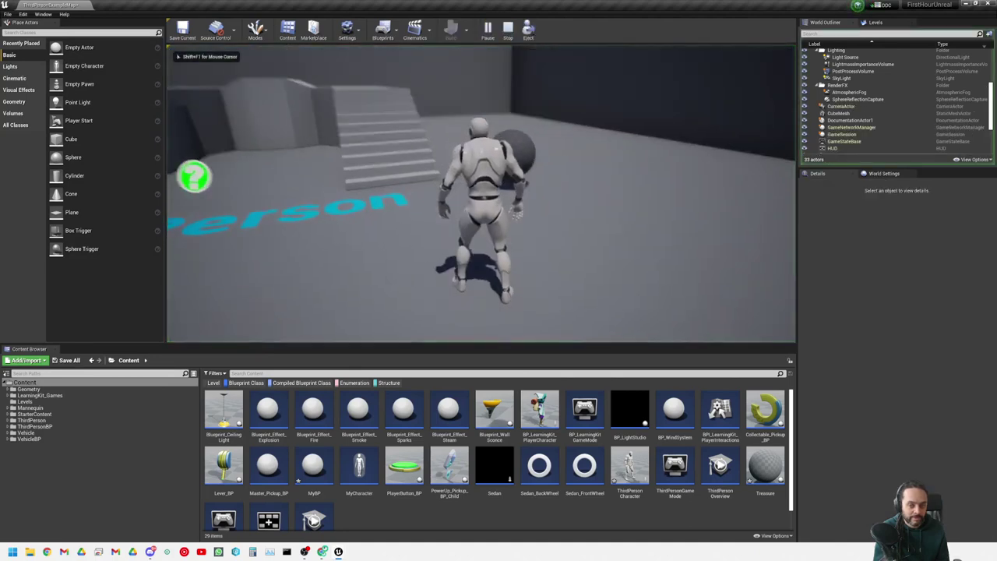
key("w")
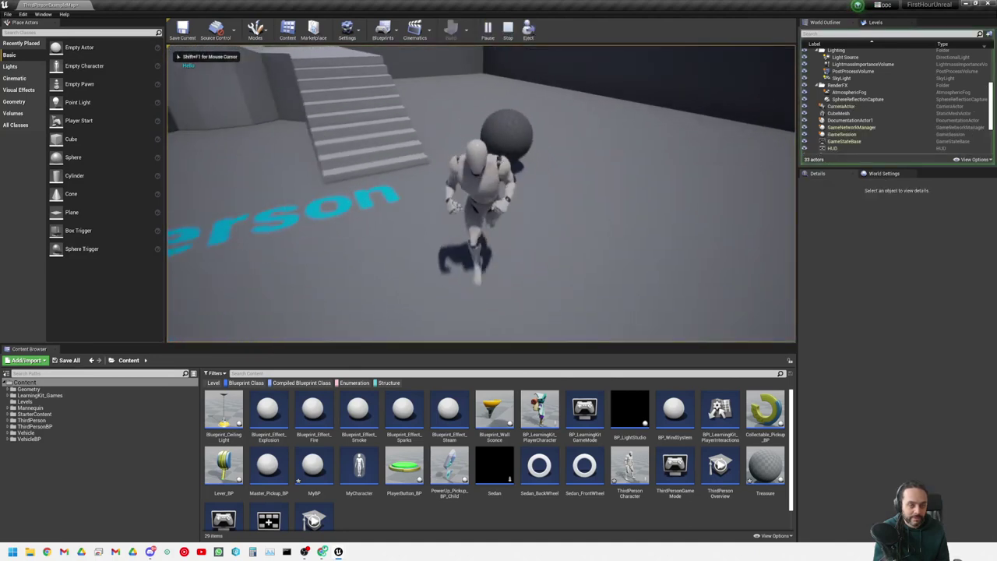
key("w")
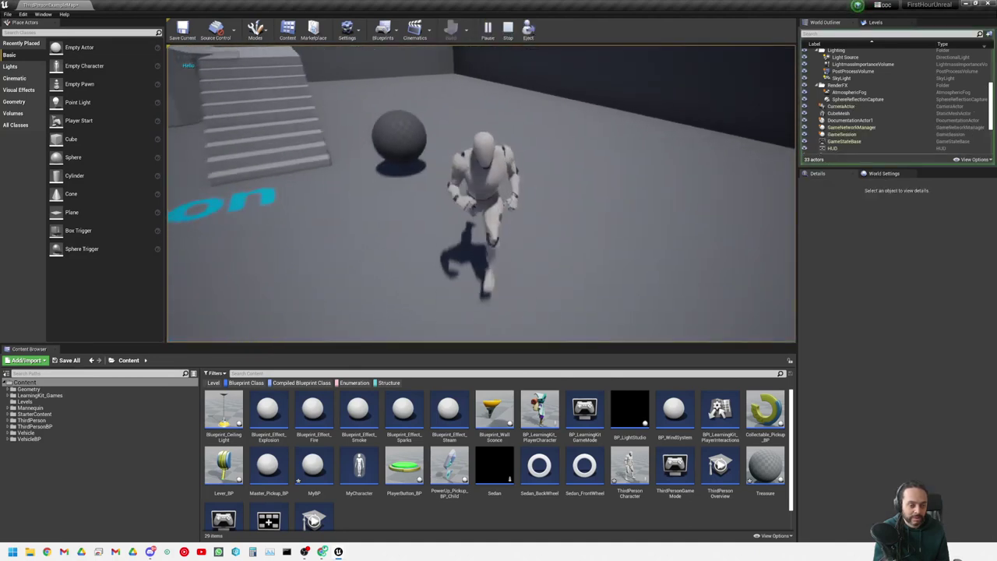
key("w")
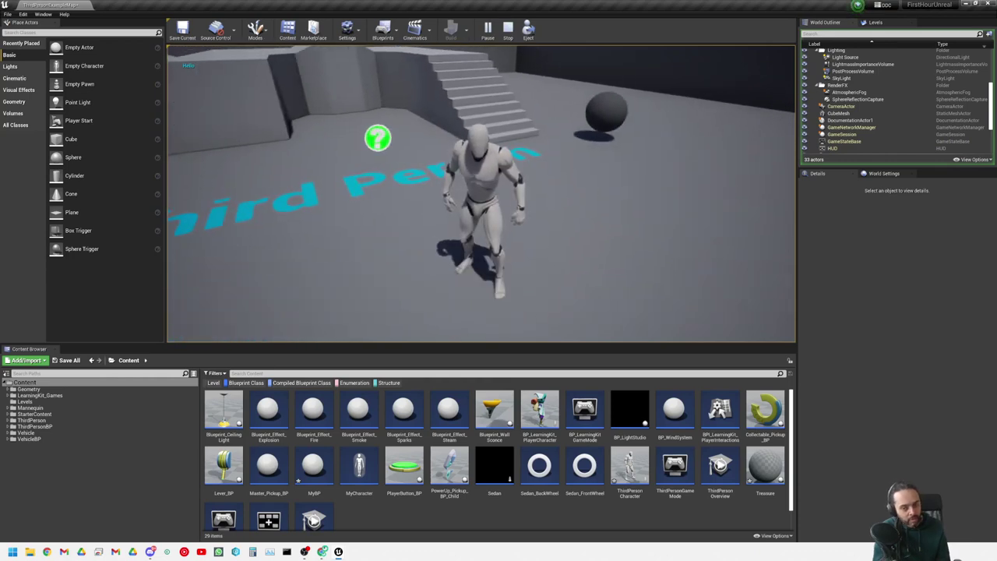
key("Escape")
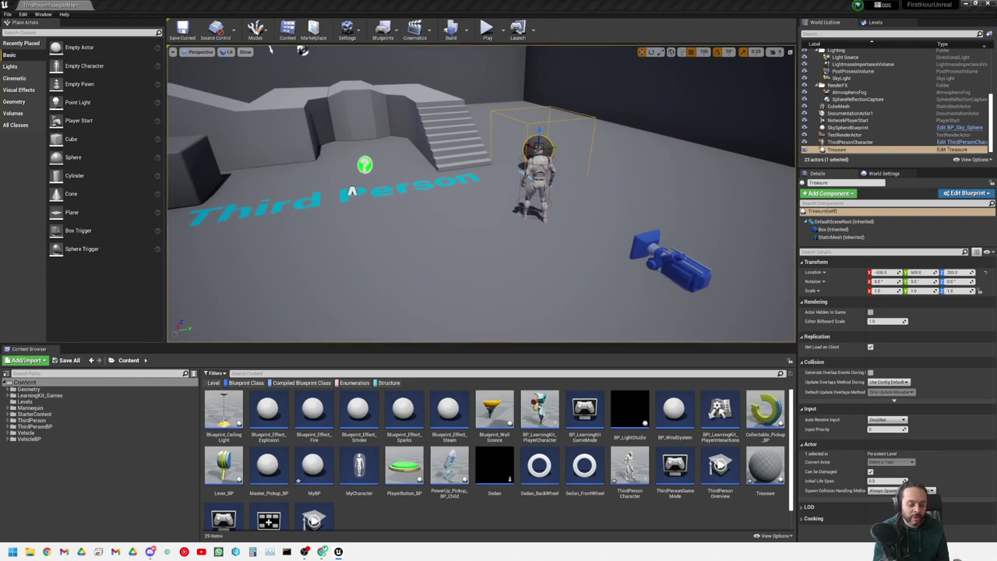
- Reopen the Treasure event graph and move the Print String node further right
key("ctrl+e")
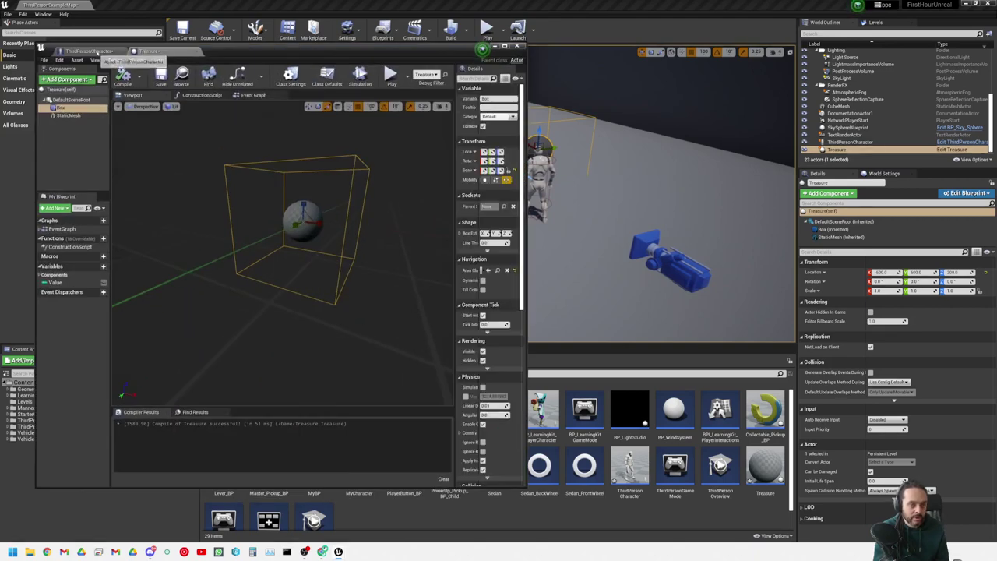
left_click(252, 95)
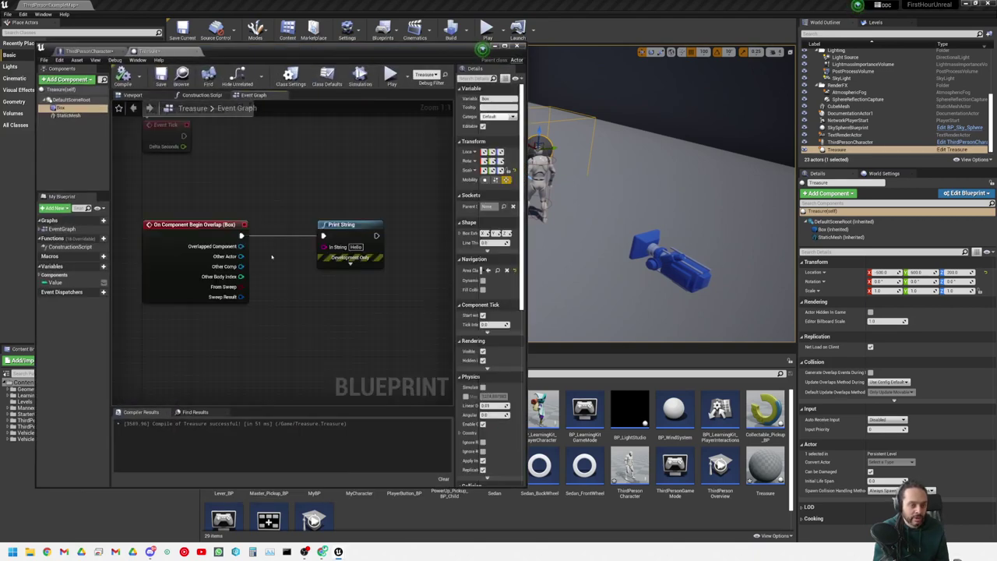
left_click(197, 224)
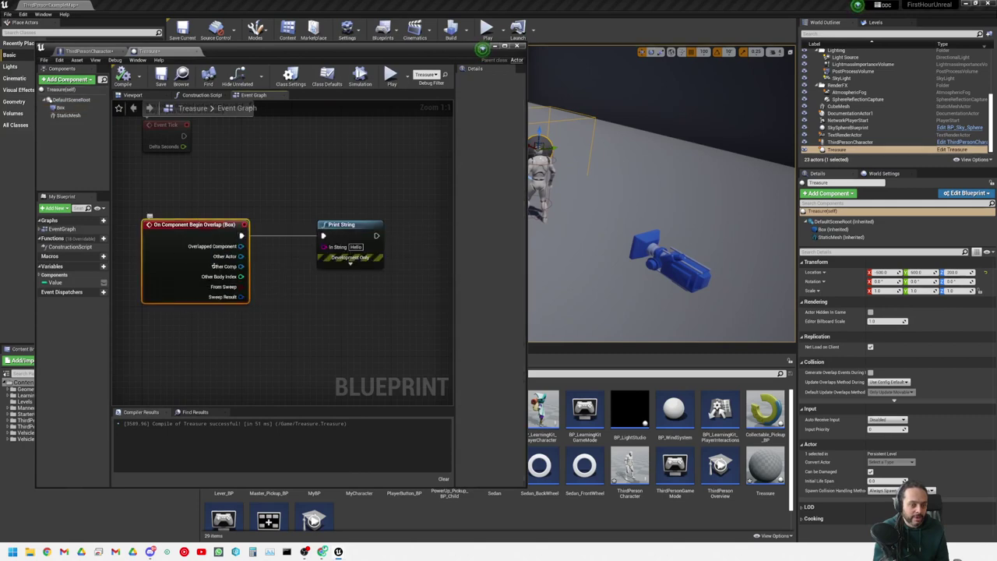
left_click(288, 313)
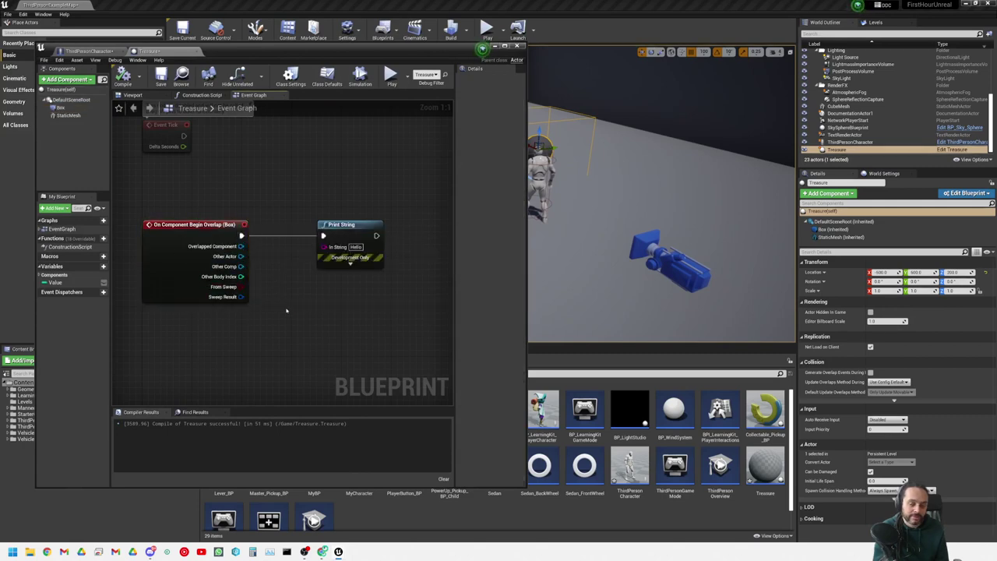
left_click(233, 273)
right_click_drag(307, 332, 296, 327)
left_click(288, 234)
left_click_drag(288, 233, 378, 233)
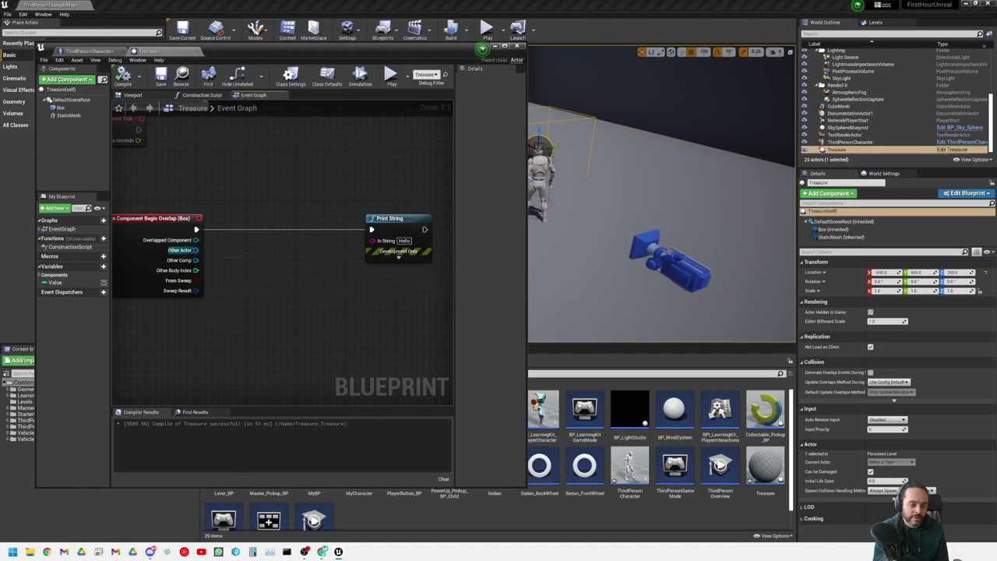
- Add an Equal (Object) node from Other Actor and search its asset list for 'thirdperson'
left_click_drag(196, 250, 280, 253)
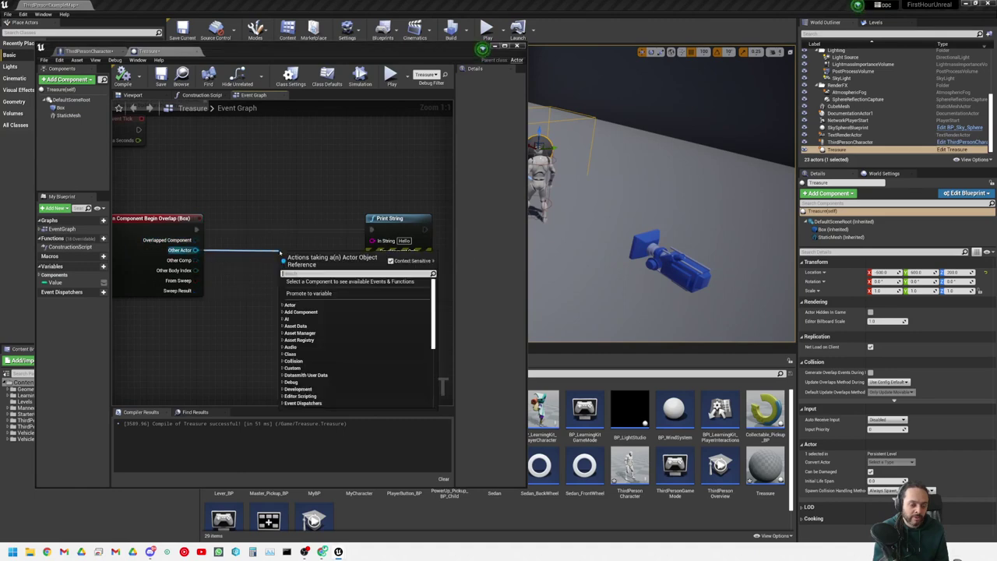
type("select")
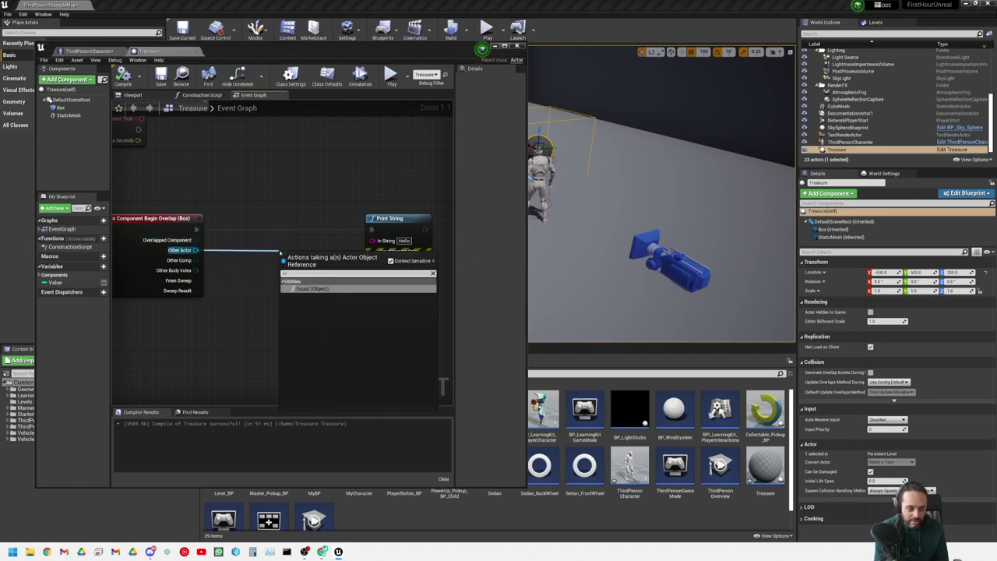
key("Return")
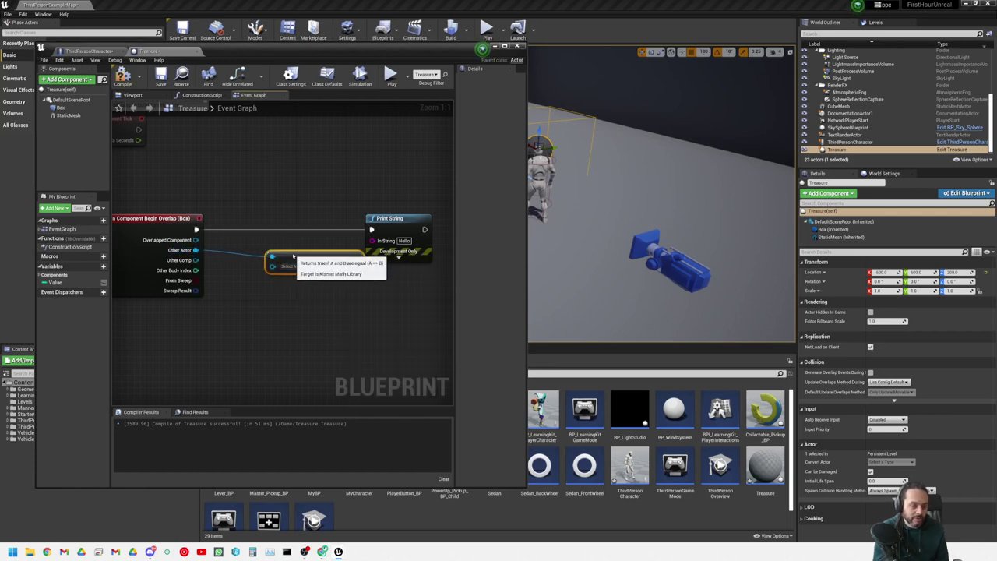
left_click_drag(305, 261, 280, 266)
left_click(280, 273)
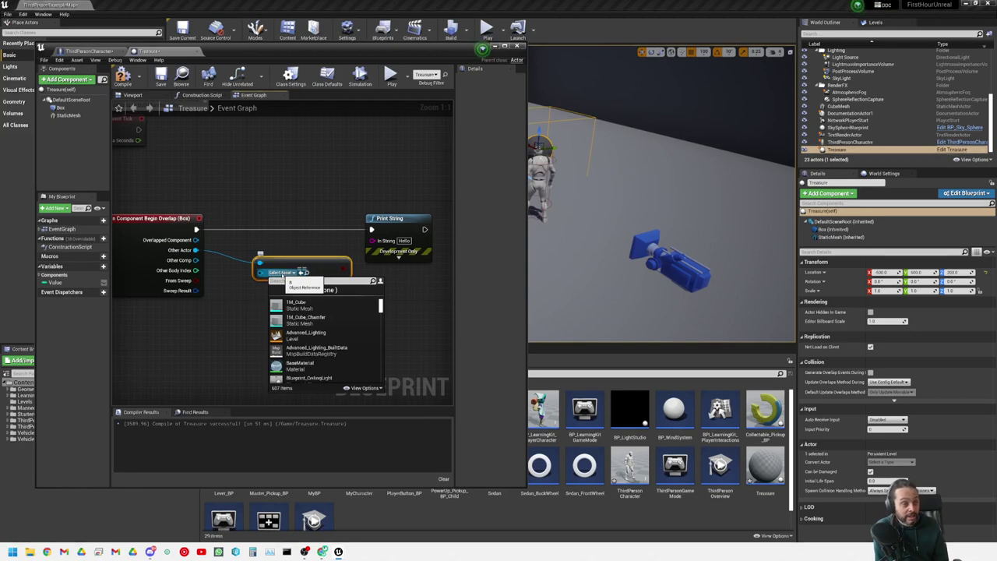
type("thir")
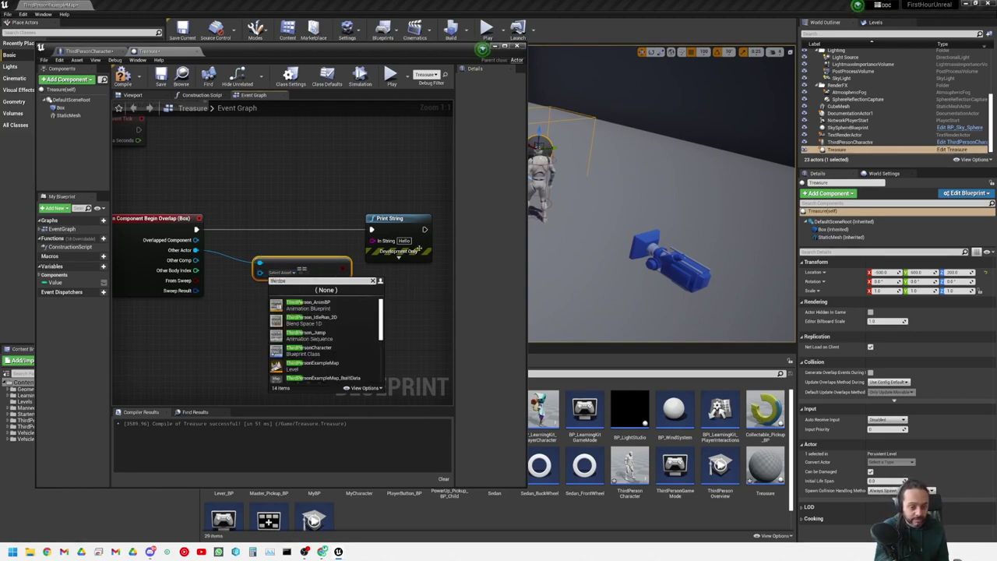
type("dpersonchar")
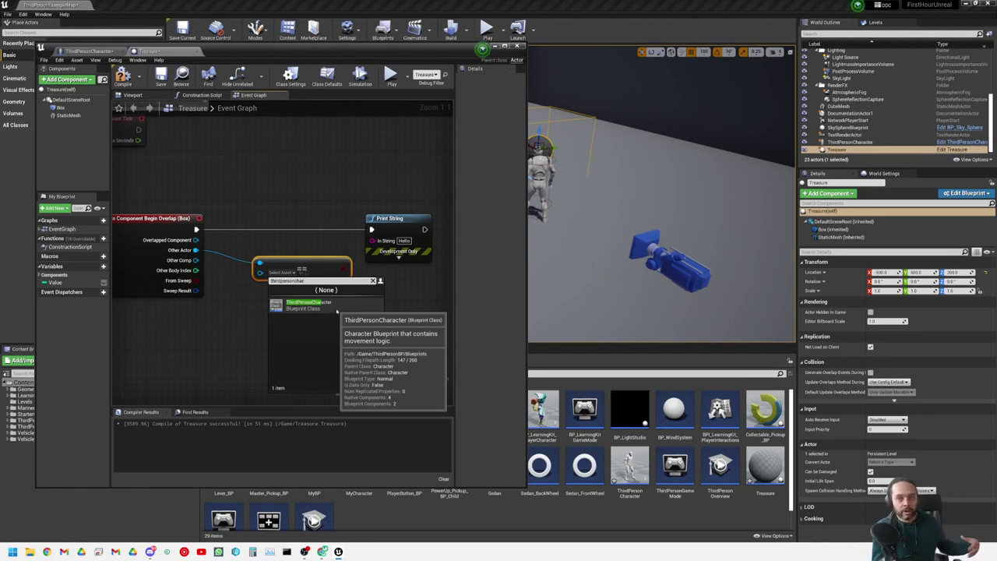
- Set the comparison asset to ThirdPersonCharacter and rearrange the graph nodes
left_click(336, 308)
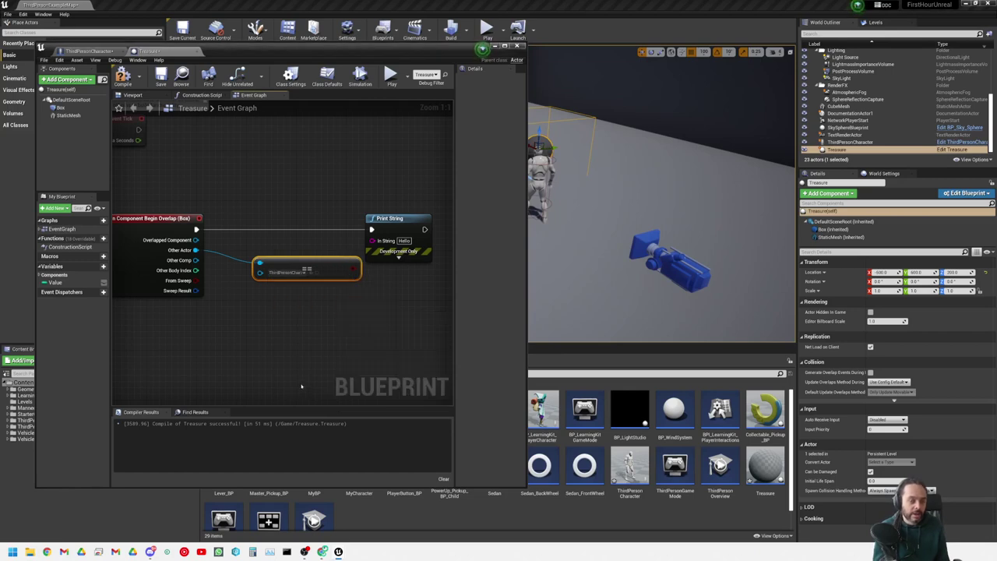
left_click_drag(316, 264, 284, 270)
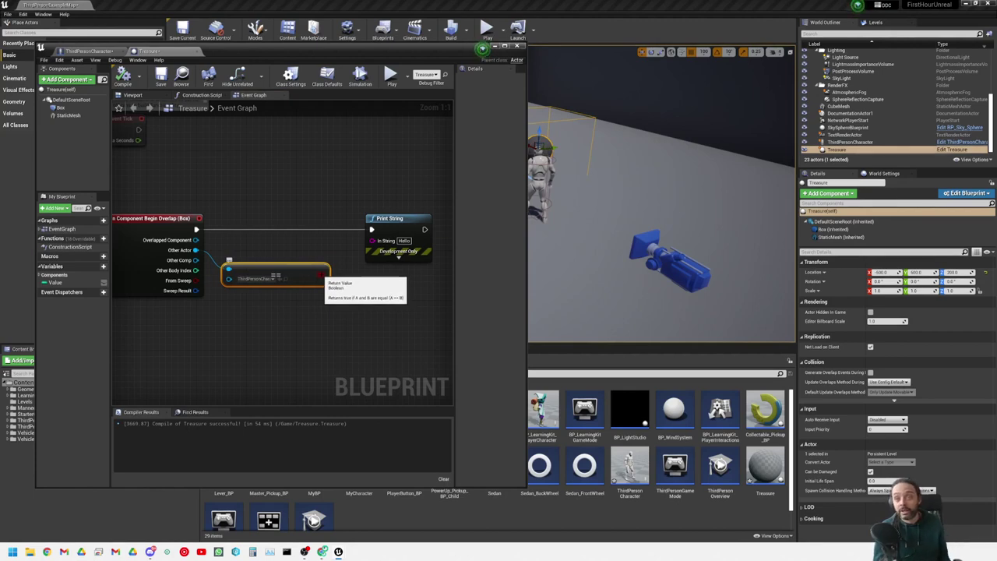
right_click_drag(327, 334, 228, 316)
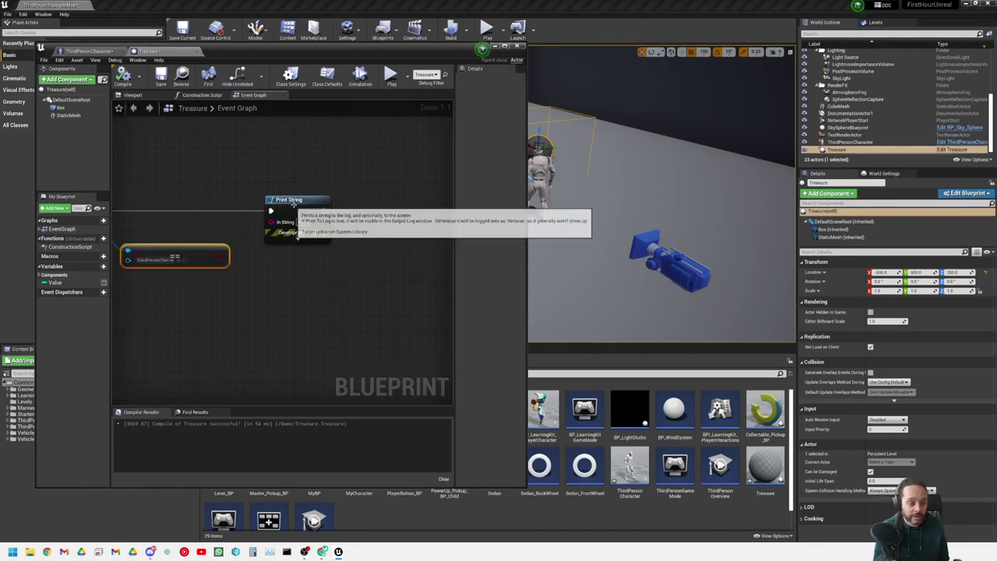
left_click_drag(292, 201, 401, 199)
right_click_drag(239, 262, 237, 246)
- Add a Branch wired to the equality Condition, overlap execution, and True into Print String
left_click_drag(221, 239, 257, 212)
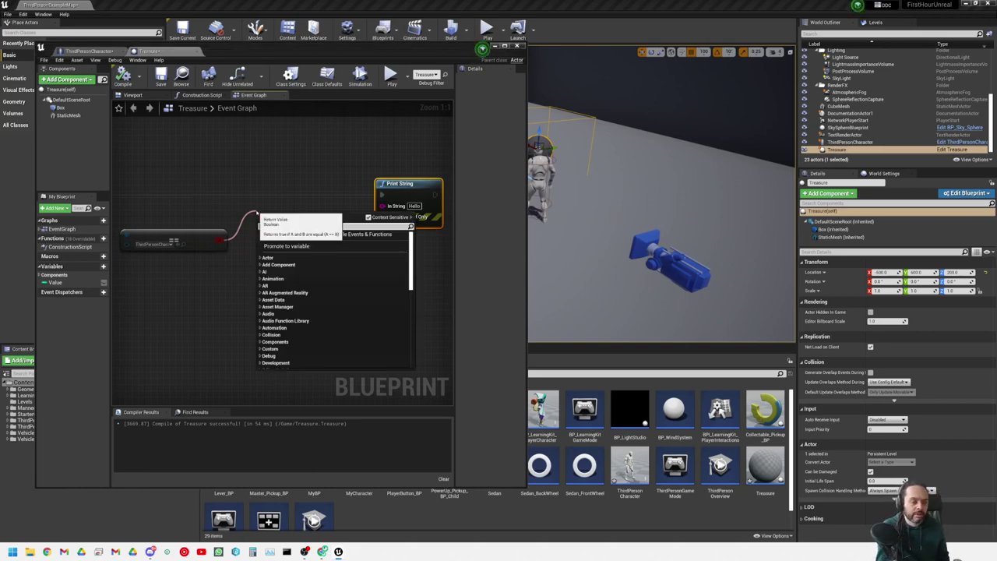
key("Escape")
right_click_drag(223, 207, 323, 203)
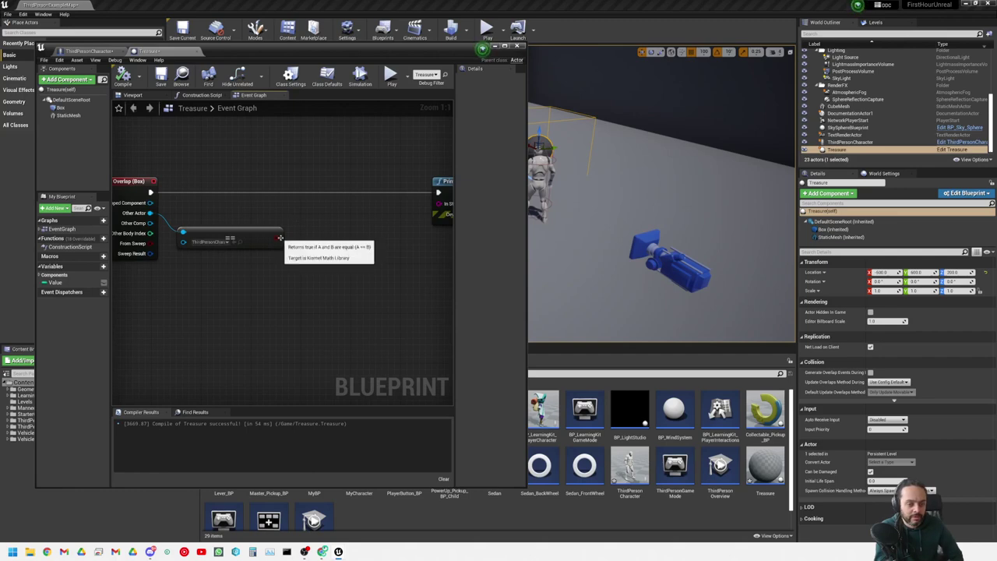
left_click_drag(276, 238, 314, 209)
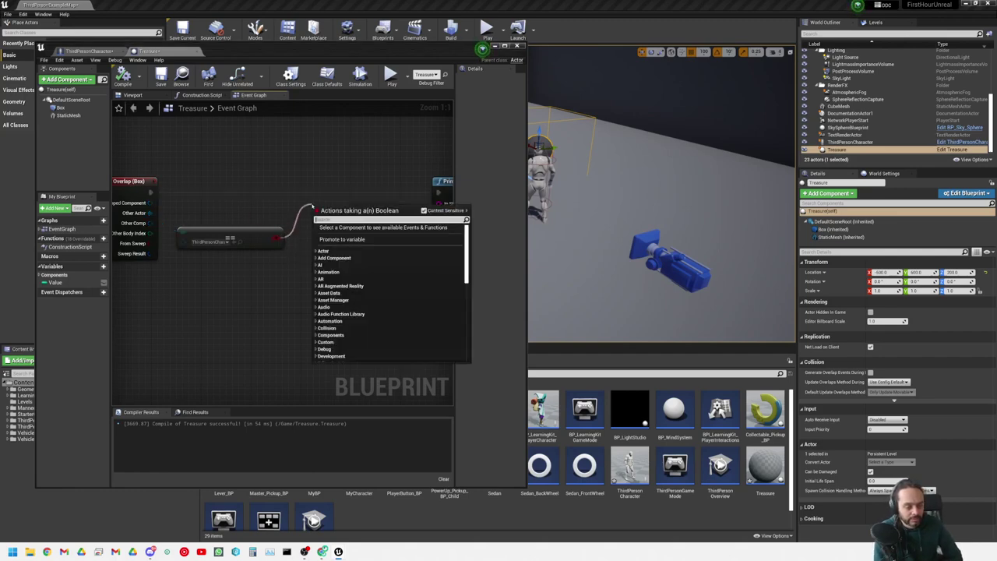
type("branch")
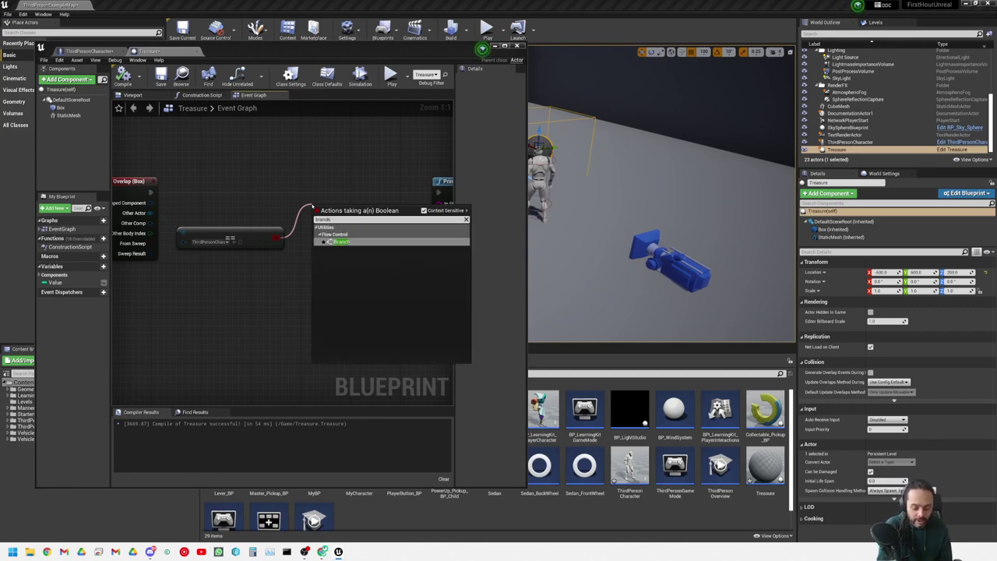
key("Return")
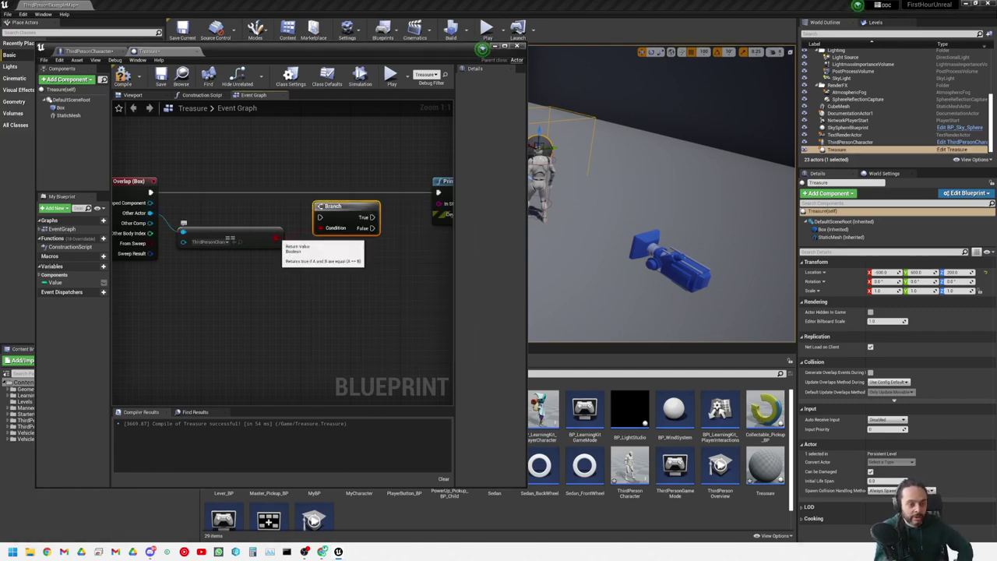
left_click_drag(277, 238, 320, 227)
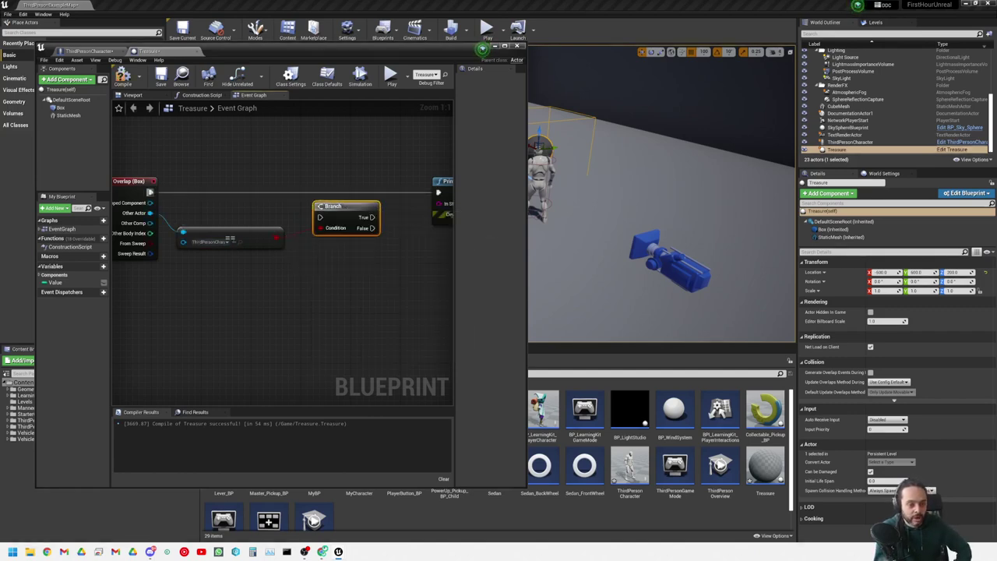
left_click_drag(150, 192, 437, 191)
left_click_drag(351, 212, 351, 189)
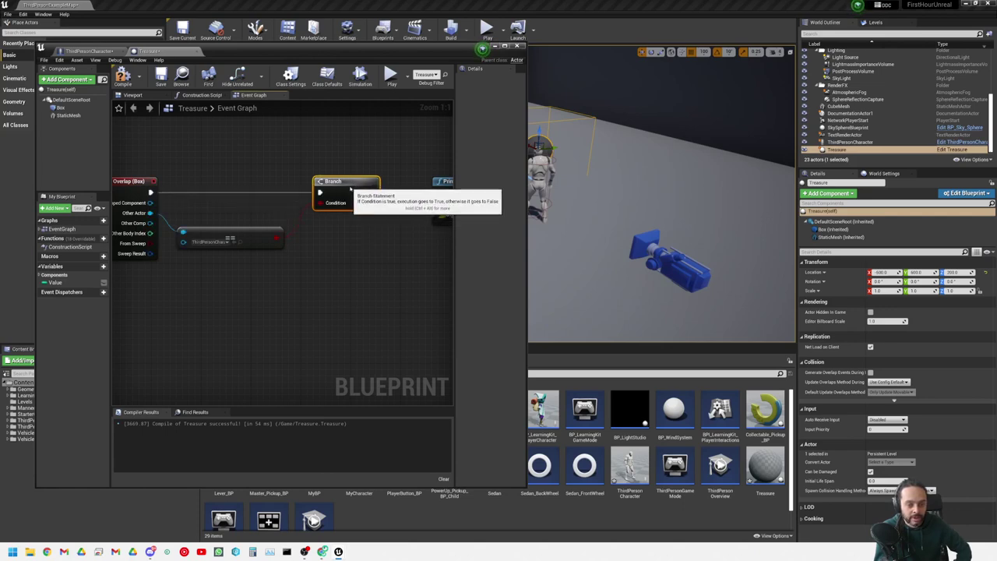
- Leave the Branch False output unconnected after checking its options, and minimize the blueprint editor
right_click_drag(280, 251, 271, 265)
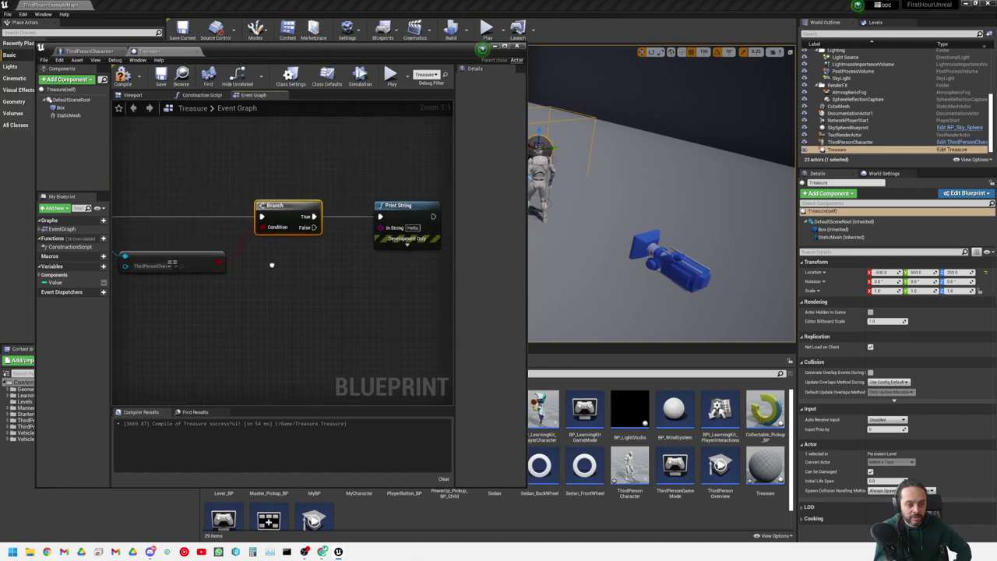
left_click(352, 281)
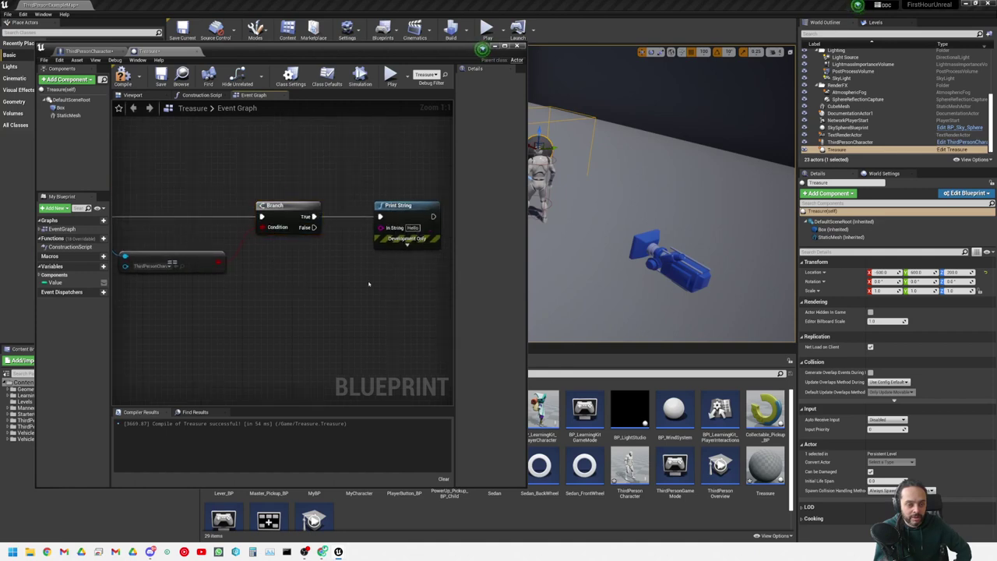
scroll(327, 284, "down", 4)
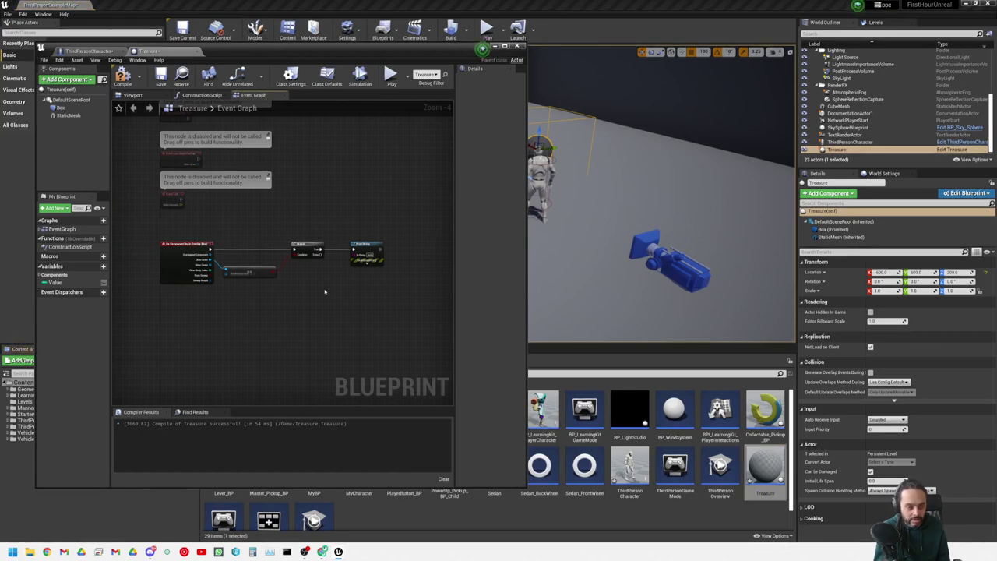
scroll(324, 269, "up", 4)
right_click_drag(323, 270, 306, 279)
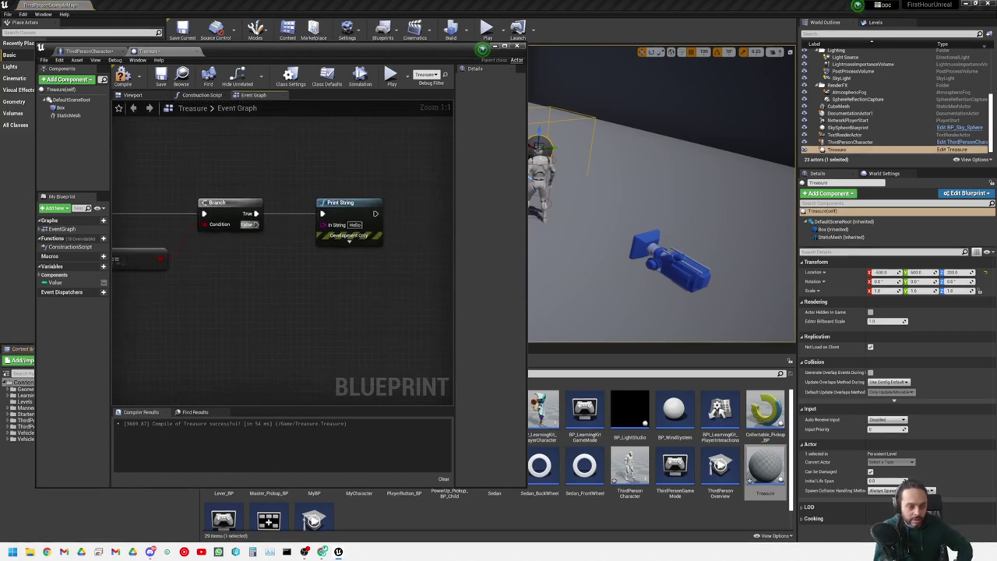
left_click_drag(255, 225, 282, 283)
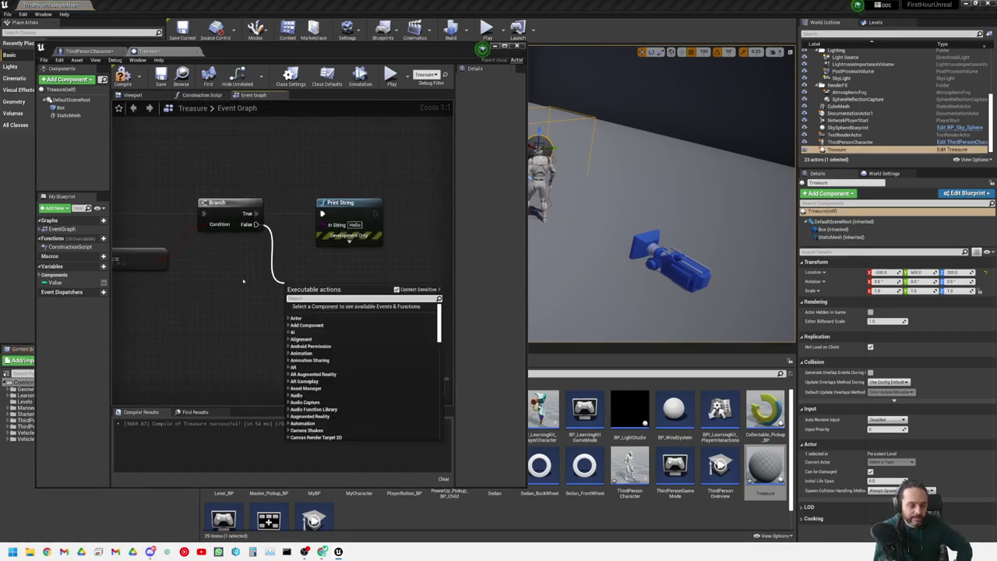
left_click(242, 278)
left_click_drag(256, 224, 303, 306)
left_click(245, 335)
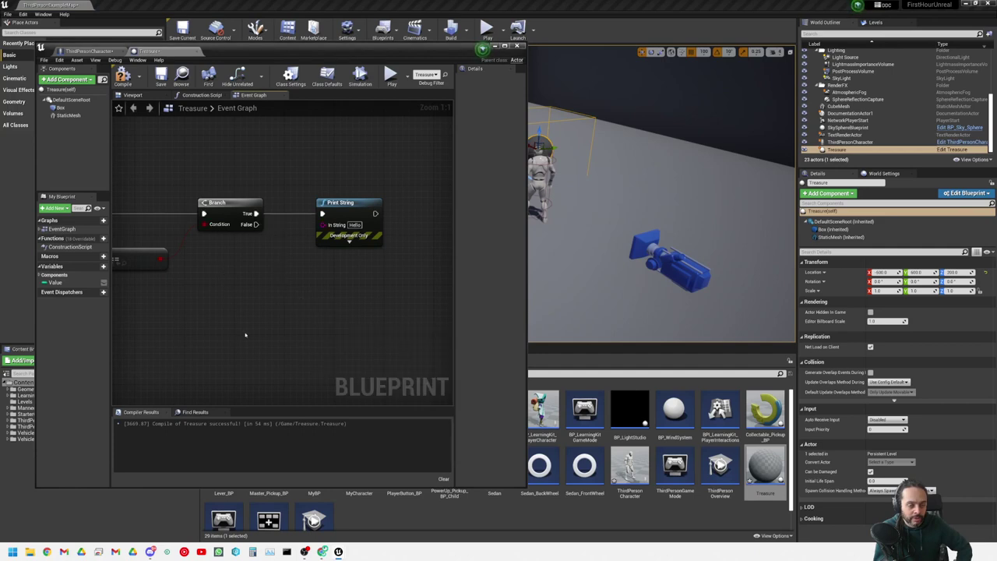
right_click_drag(265, 312, 274, 332)
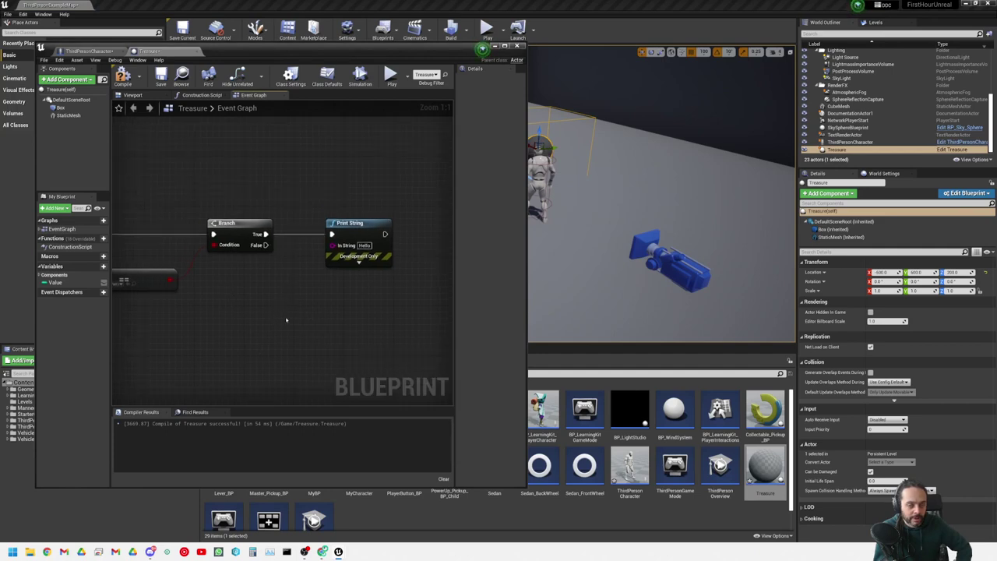
left_click(494, 46)
- Play the level, run the character into the treasure ball, stop, and return to the Treasure blueprint
left_click(486, 28)
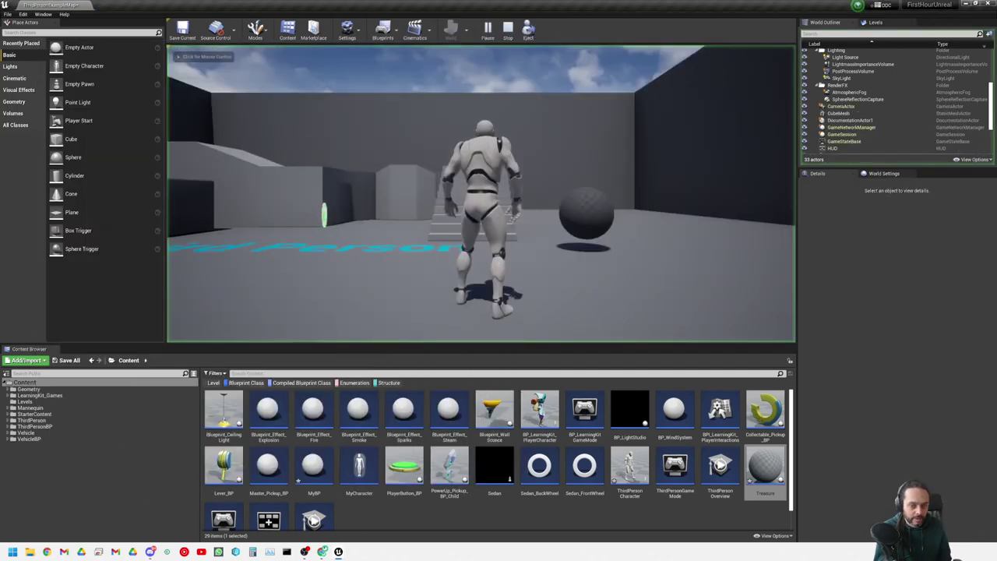
key("w")
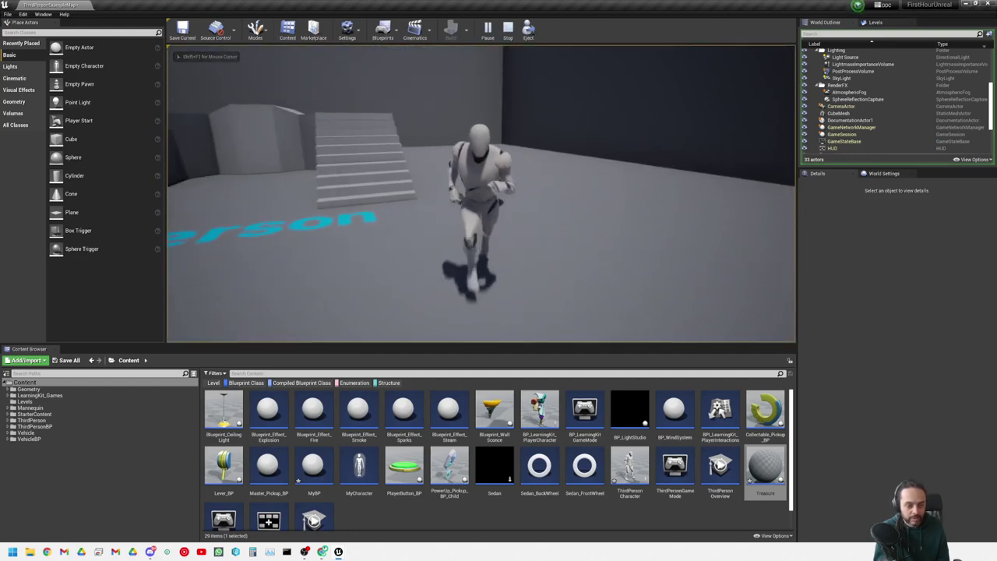
key("a")
key("s")
key("w")
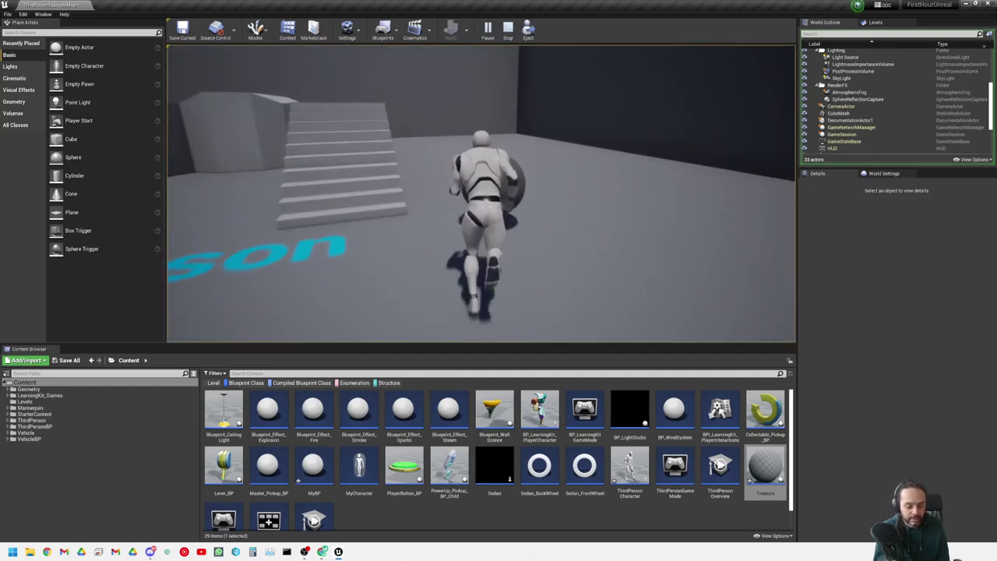
key("s")
key("a")
key("w")
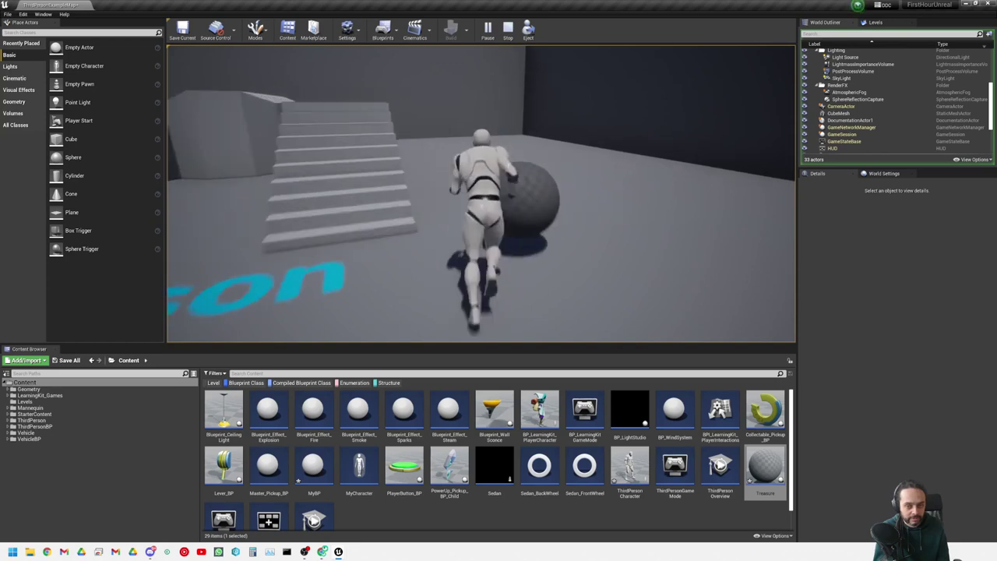
key("s")
key("Escape")
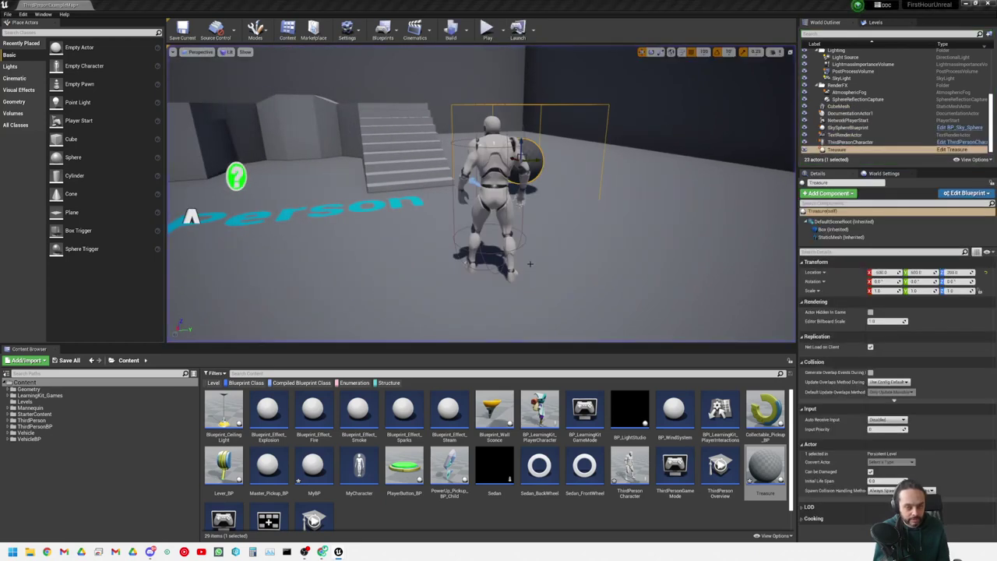
key("alt+Tab")
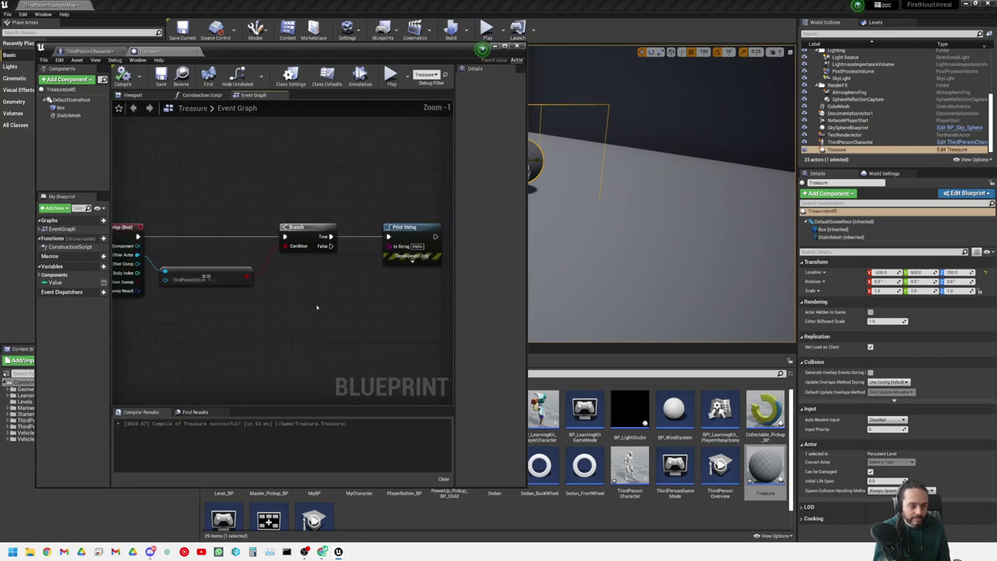
- Zoom out the Event Graph, widen the blueprint window to the screen's left edge, and list play modes
scroll(298, 294, "down", 1)
scroll(290, 290, "down", 1)
right_click_drag(289, 287, 320, 292)
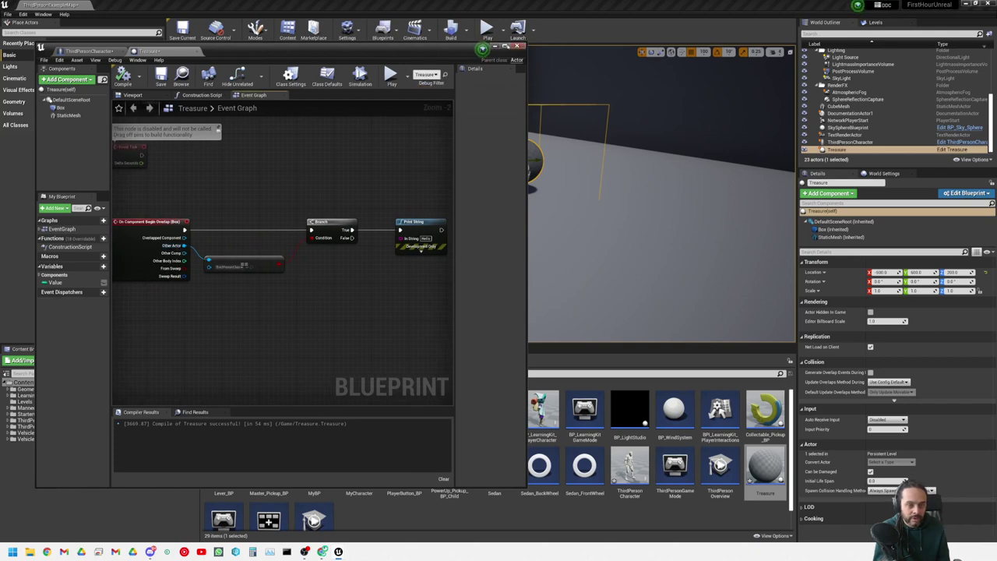
left_click_drag(34, 134, 1, 134)
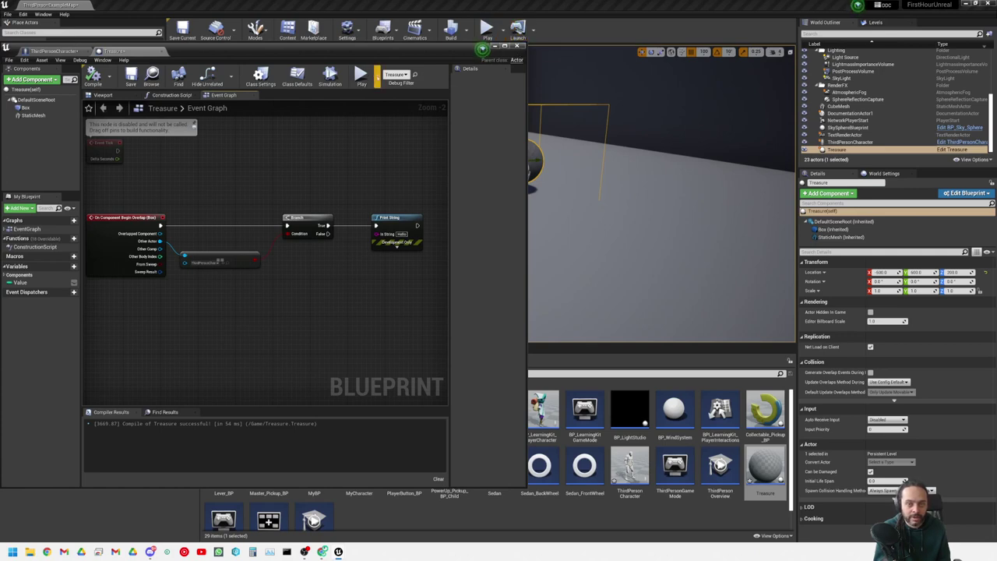
left_click(379, 76)
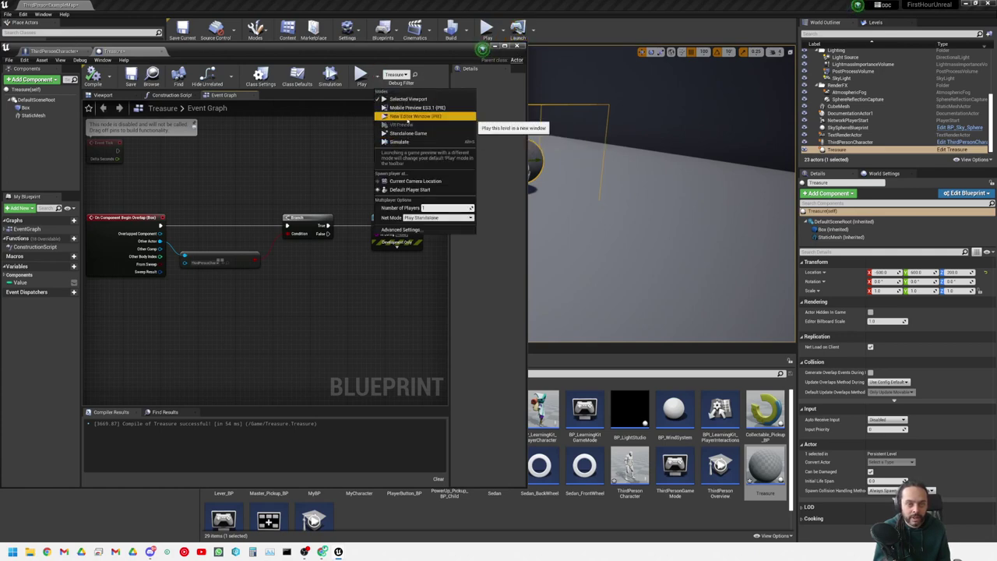
- Play in New Editor Window (PIE), running the character into and around the treasure sphere, then stop
left_click(398, 142)
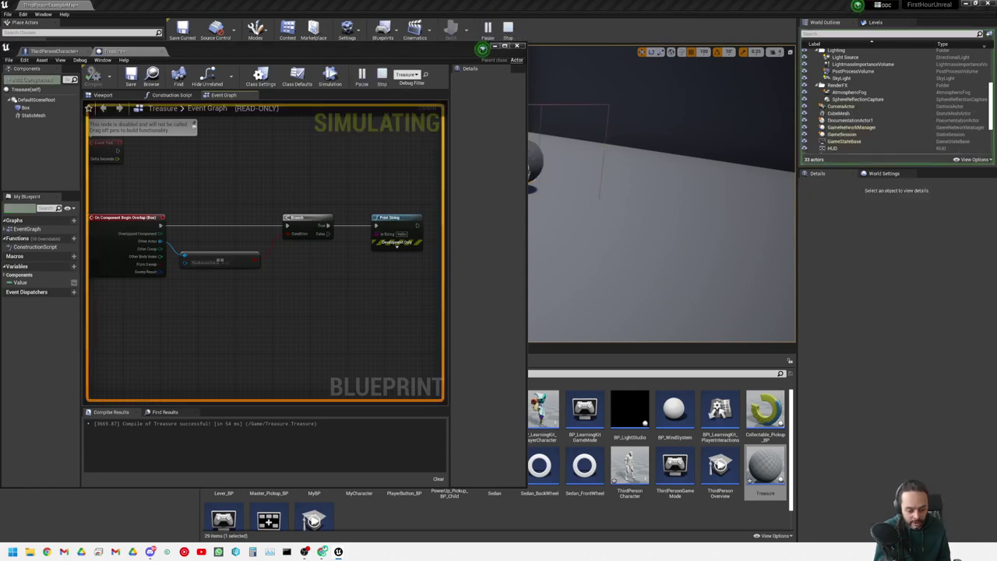
key("w")
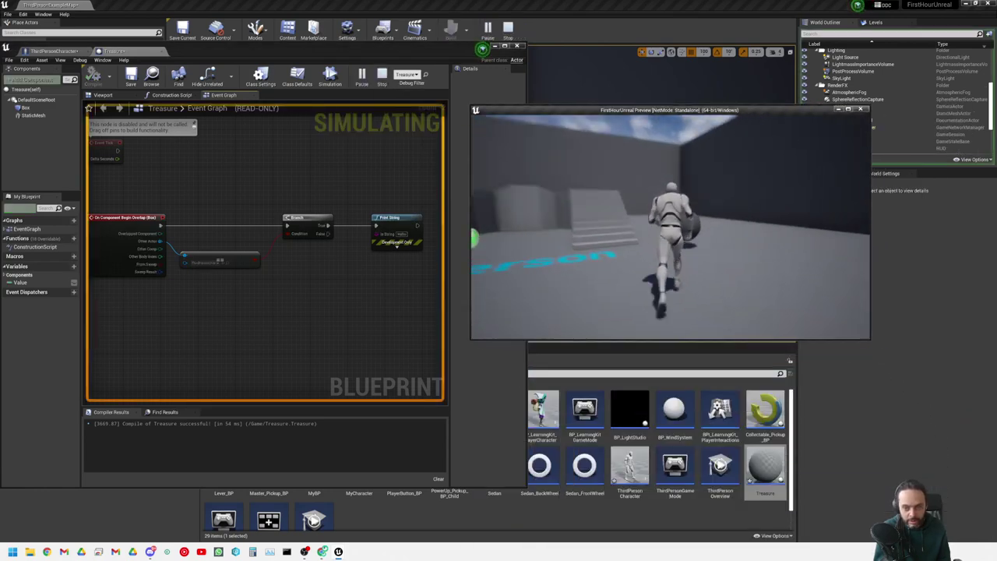
key("a")
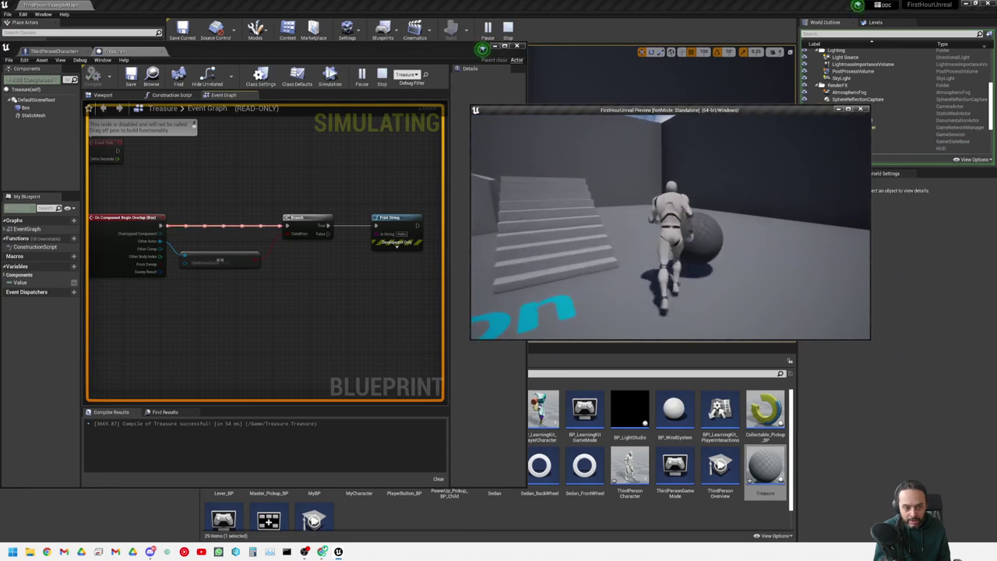
key("s")
key("w")
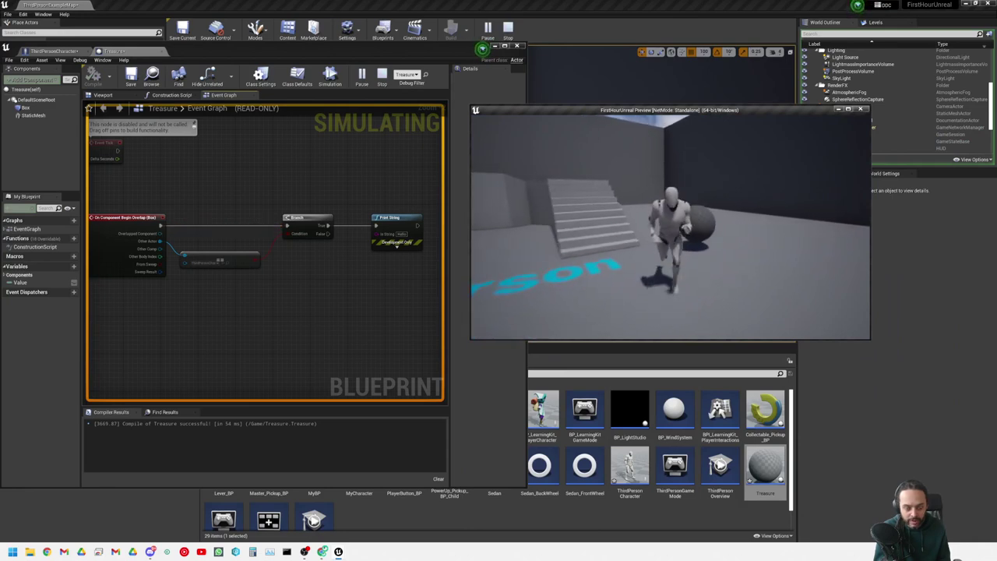
key("w")
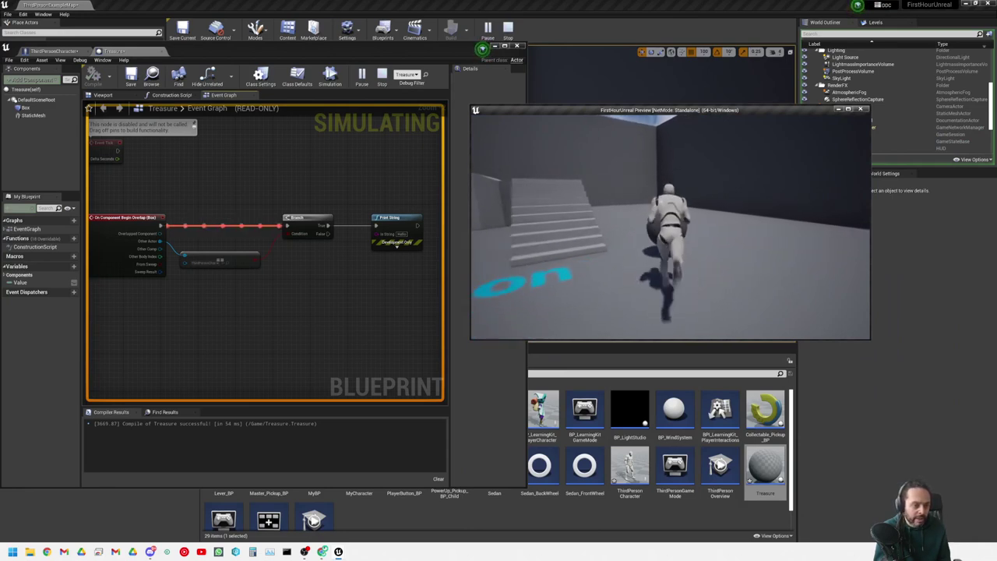
key("w")
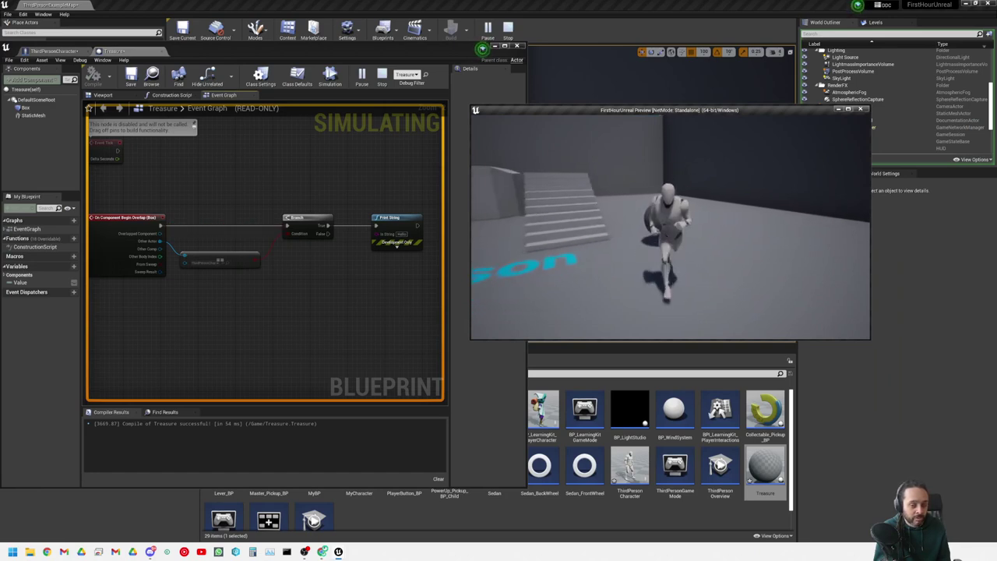
key("w")
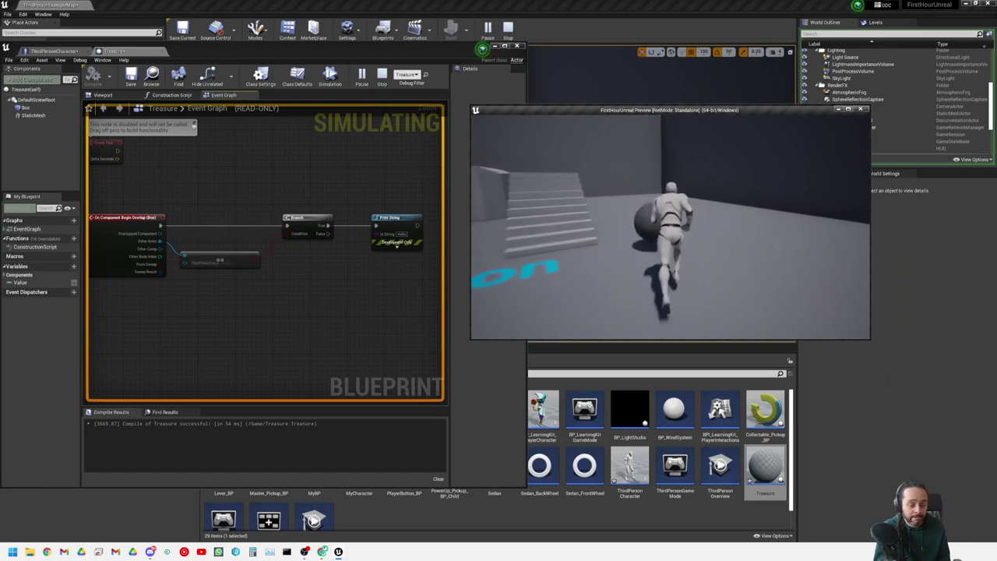
key("w")
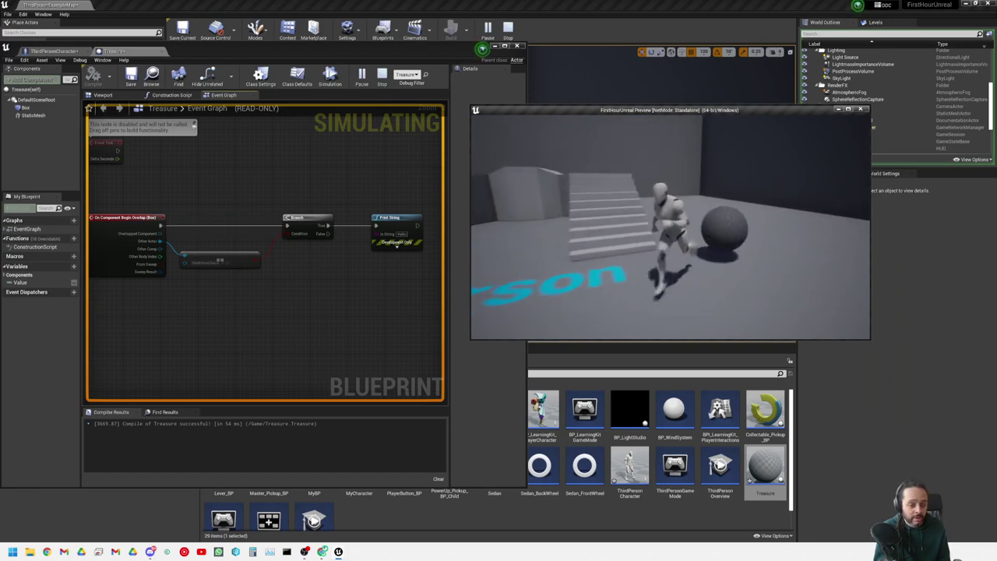
key("w")
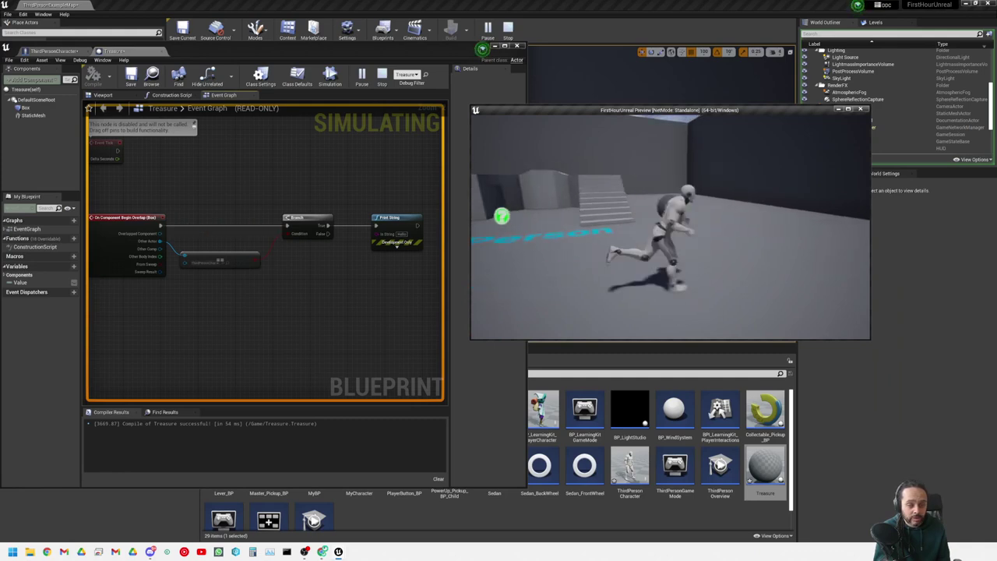
key("Escape")
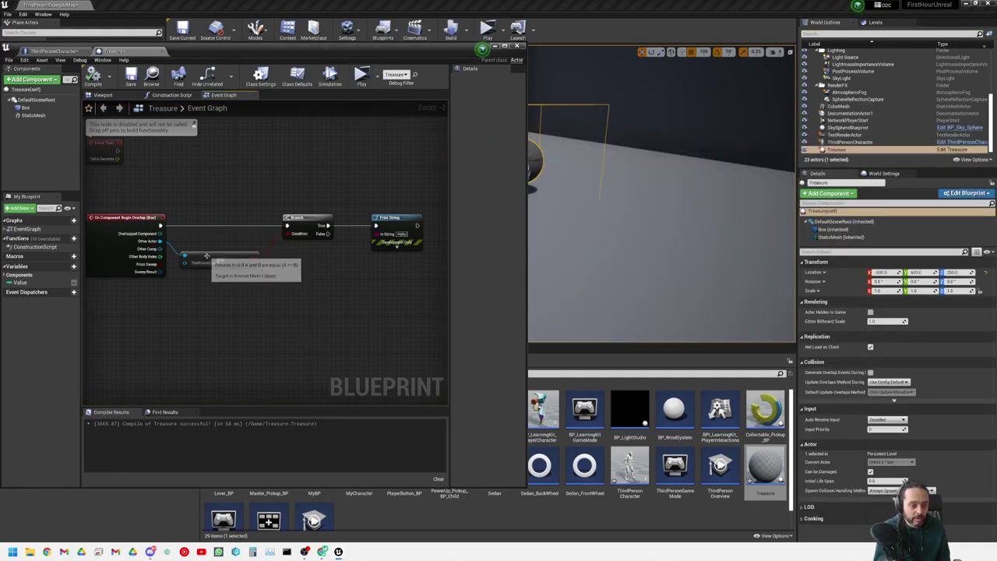
left_click(210, 264)
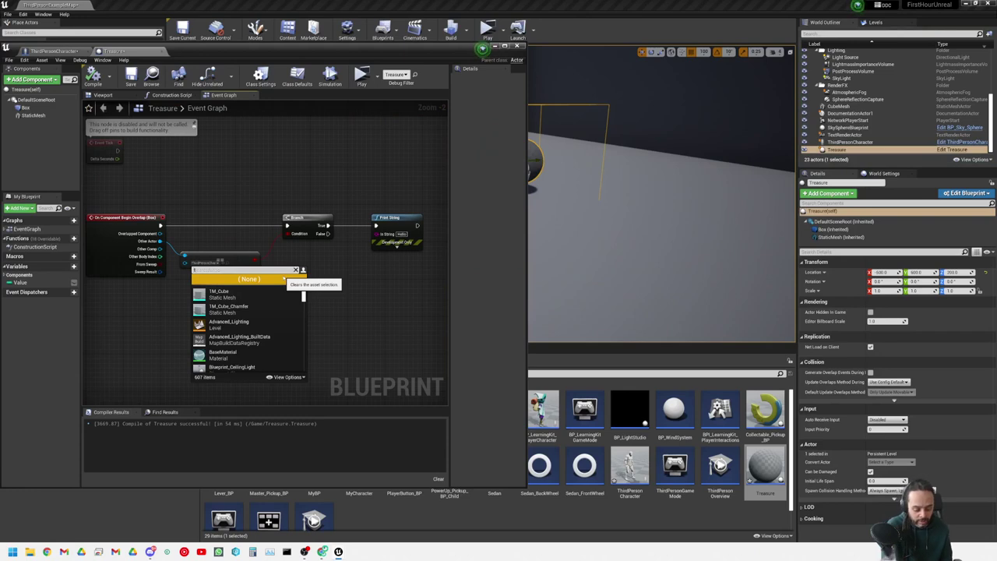
type("thirdperson")
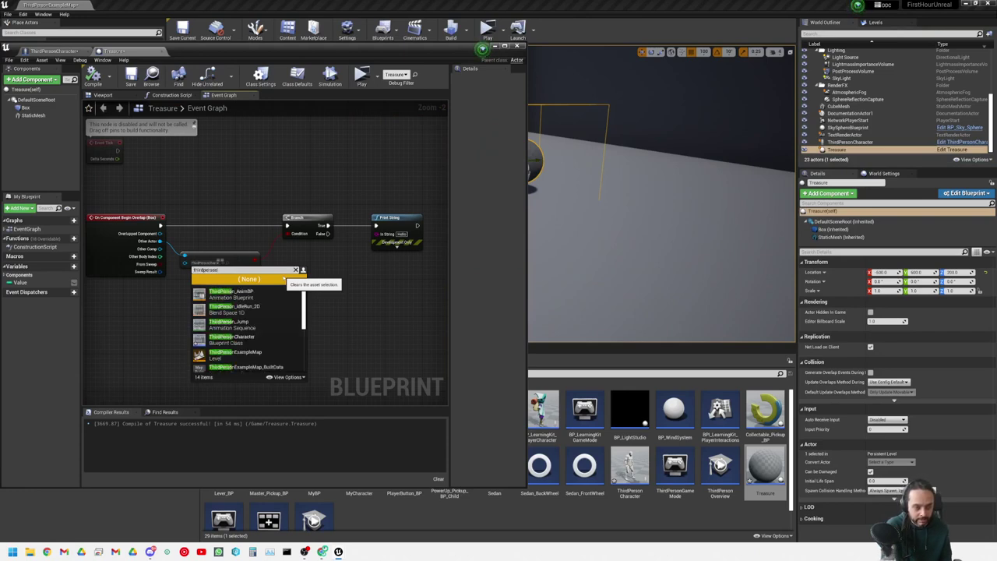
type("cha")
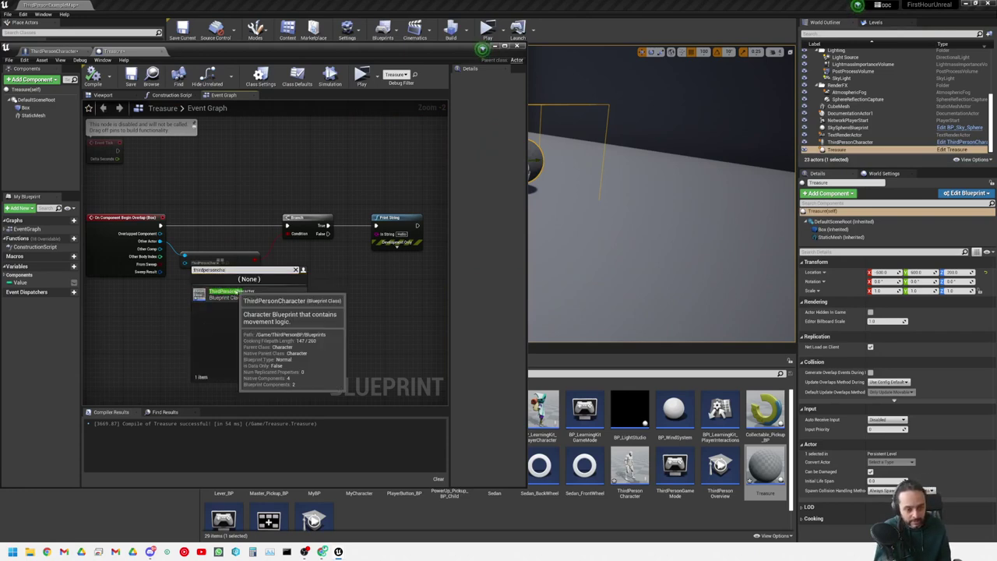
left_click(349, 263)
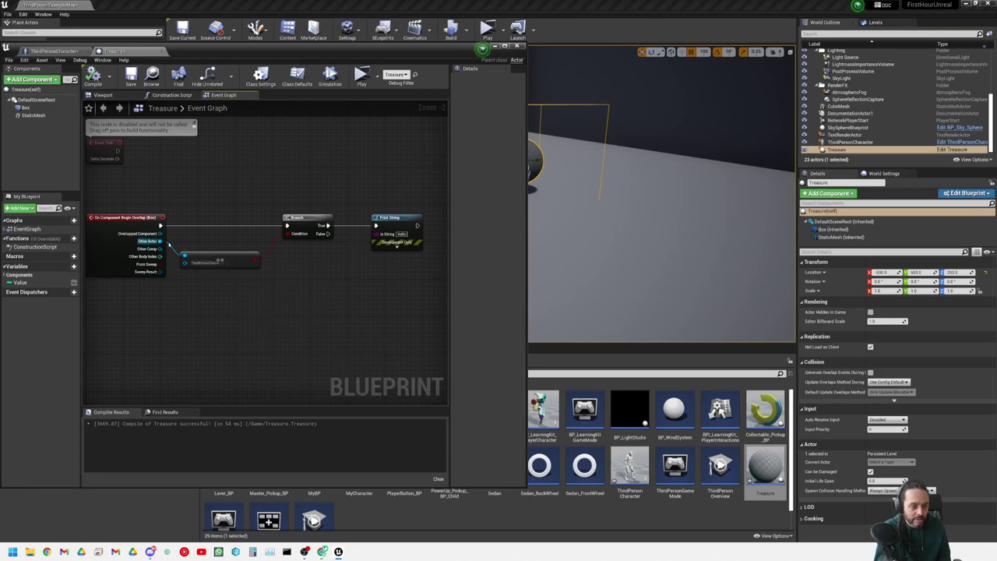
left_click_drag(160, 241, 215, 216)
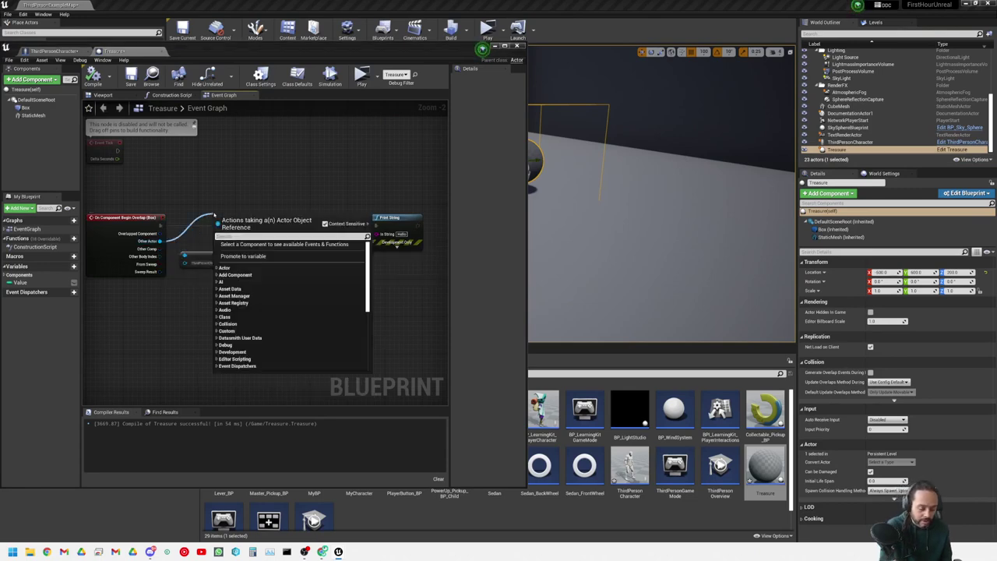
type("cast t")
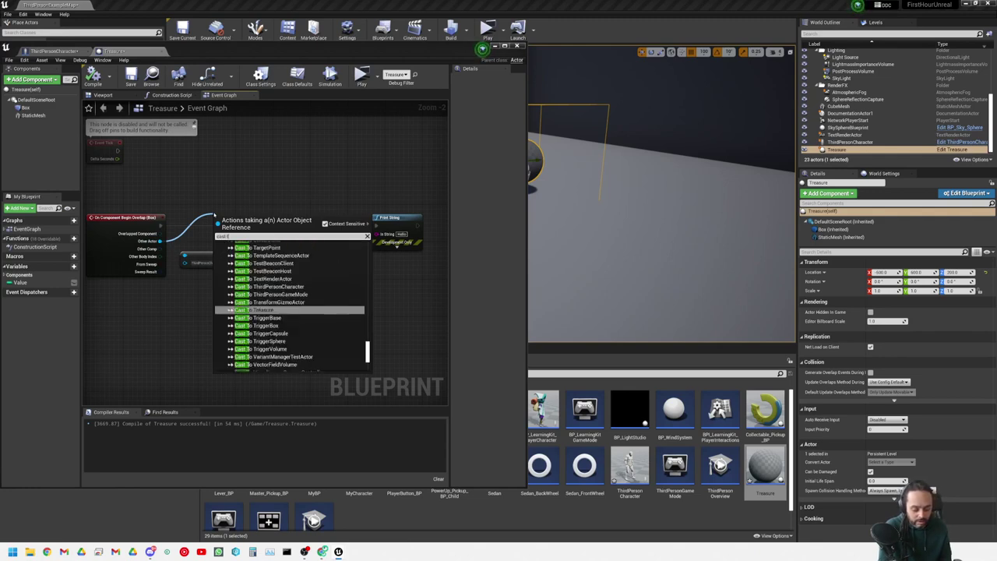
type("o third")
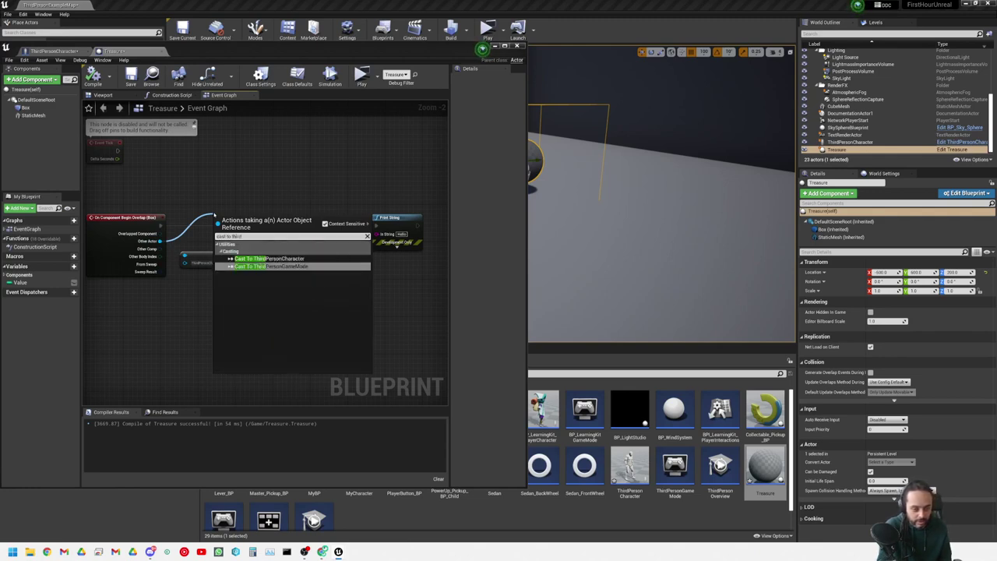
key("Up")
key("Return")
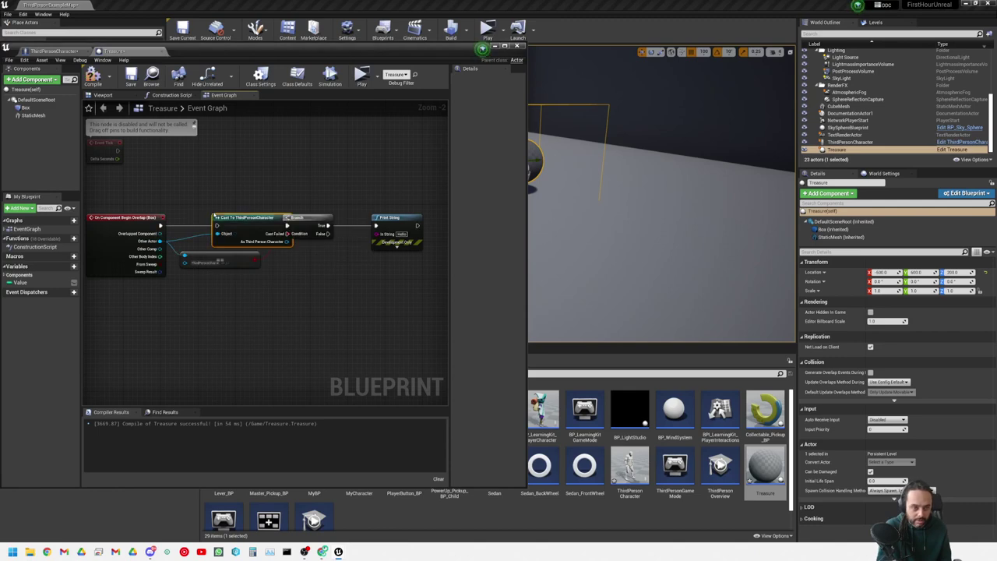
left_click_drag(239, 221, 234, 312)
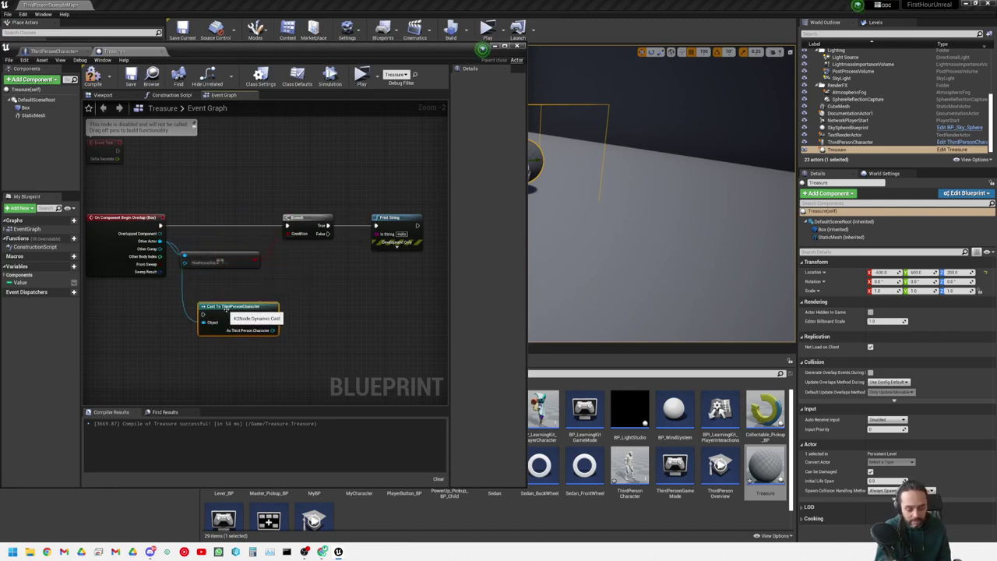
key("ctrl+z")
key("ctrl+z")
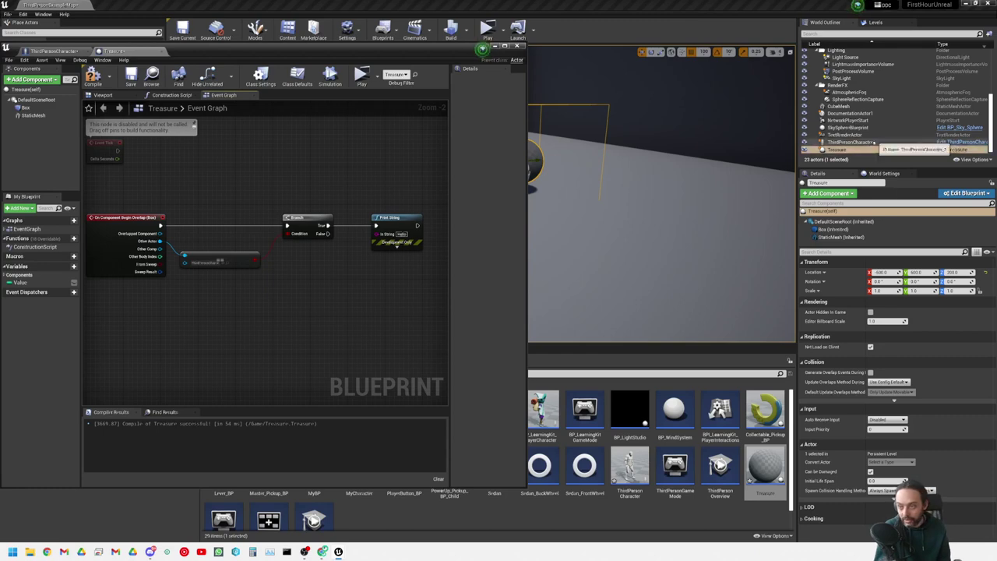
- Select ThirdPersonCharacter in the World Outliner and box-select the Branch, Print String and Equal nodes
left_click(874, 143)
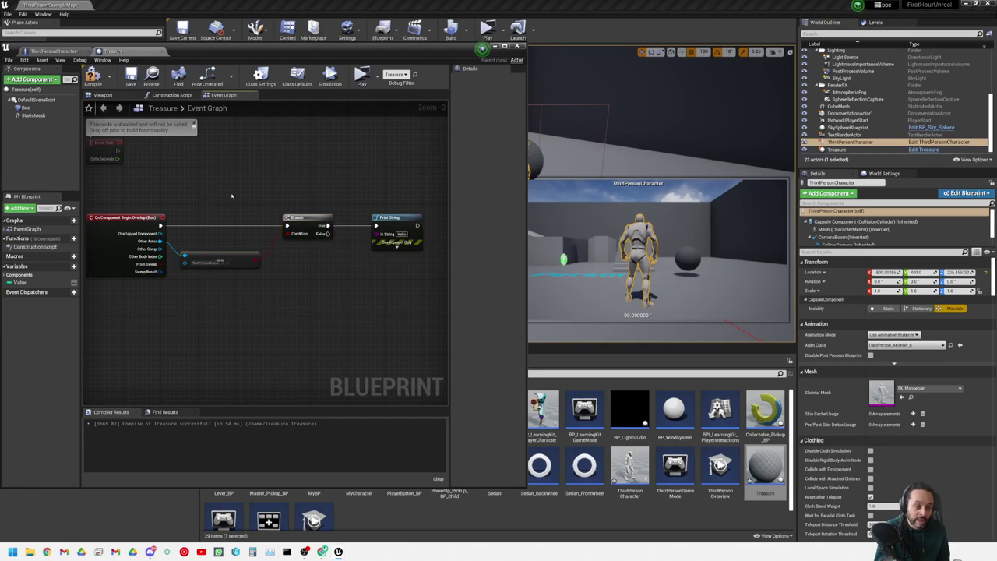
left_click_drag(227, 190, 399, 291)
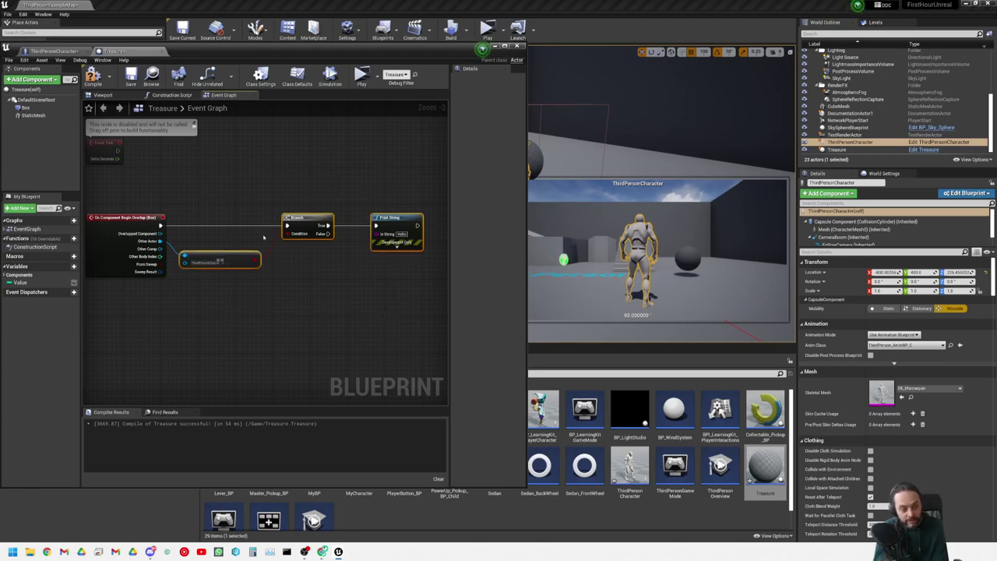
- Delete those nodes and add Cast To ThirdPersonCharacter from the overlap, wiring Other Actor to Object
key("Delete")
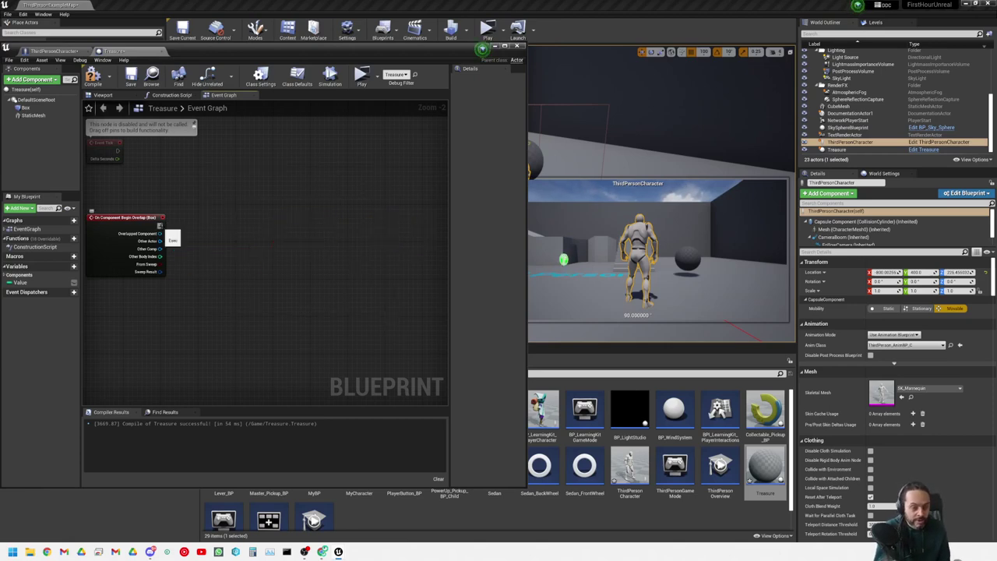
left_click_drag(159, 226, 282, 226)
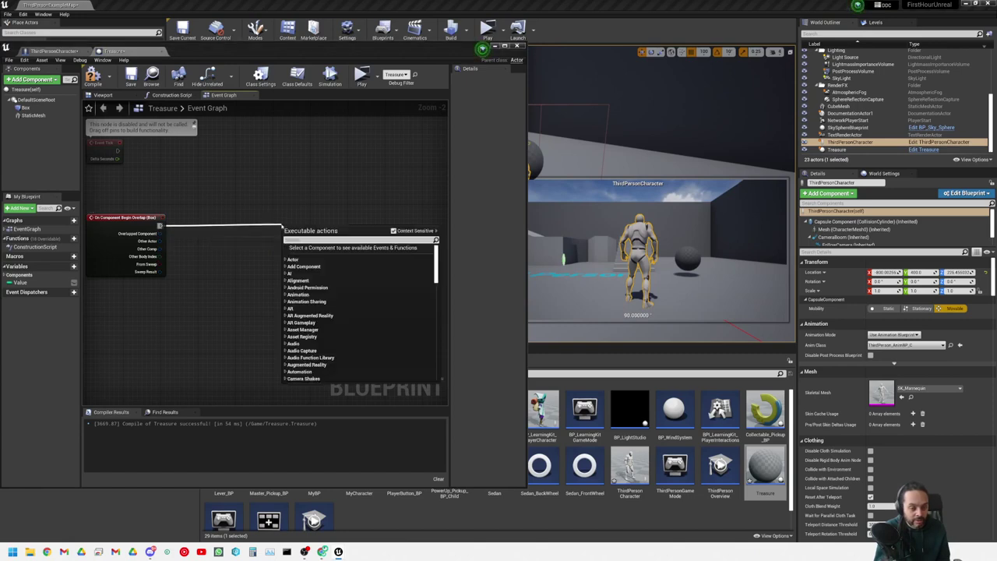
type("cast")
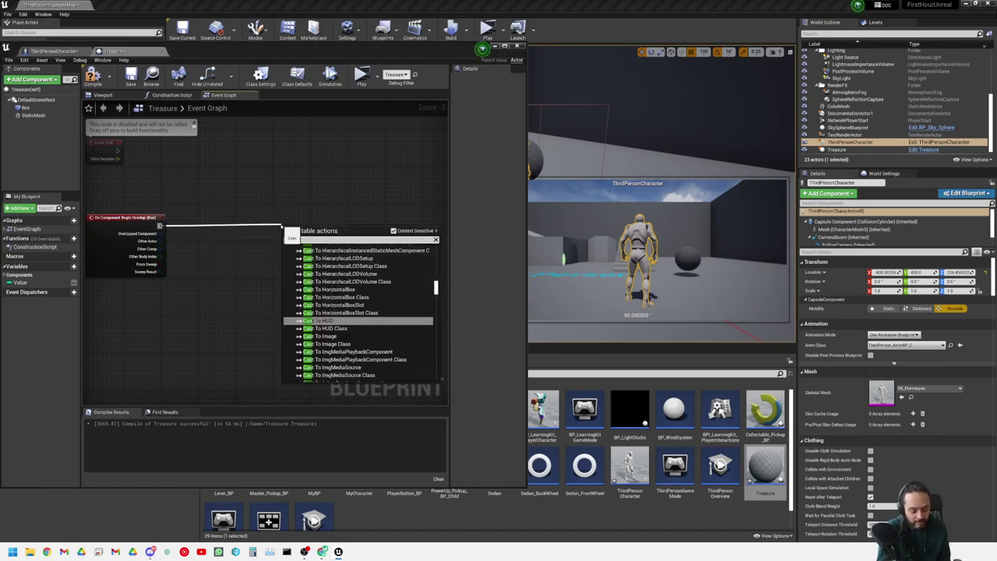
scroll(358, 319, "down", 15)
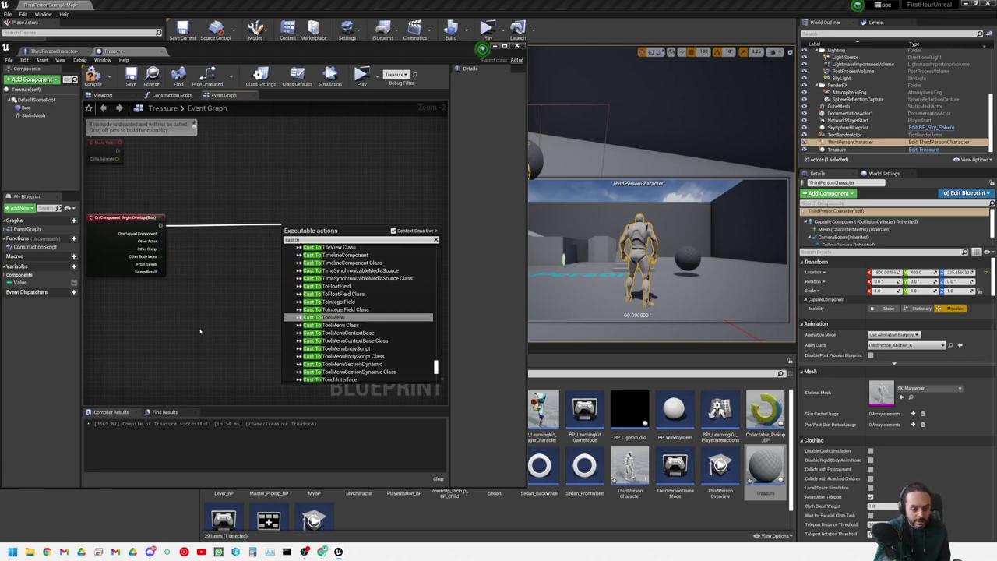
type("to third")
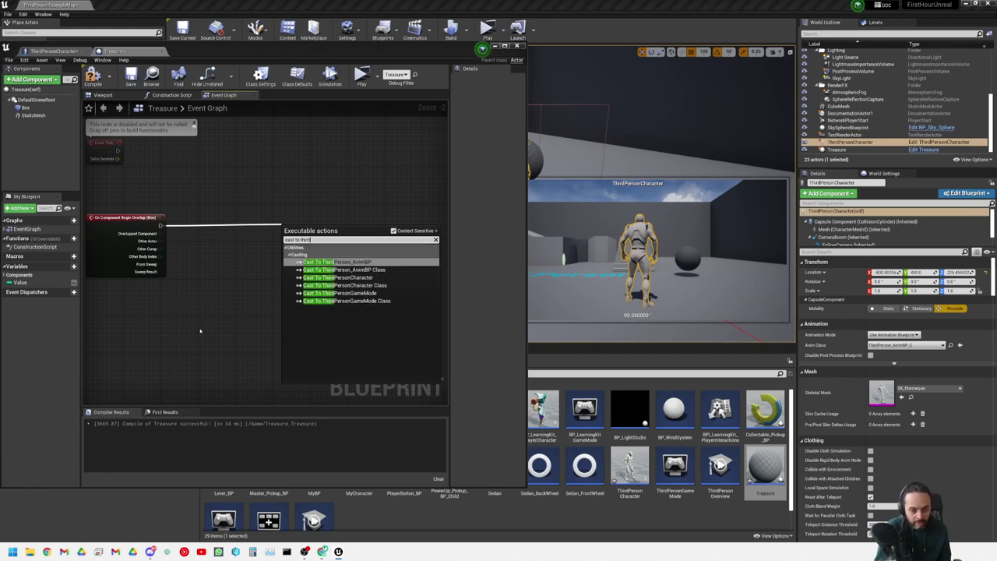
key("Down")
key("Down")
key("Return")
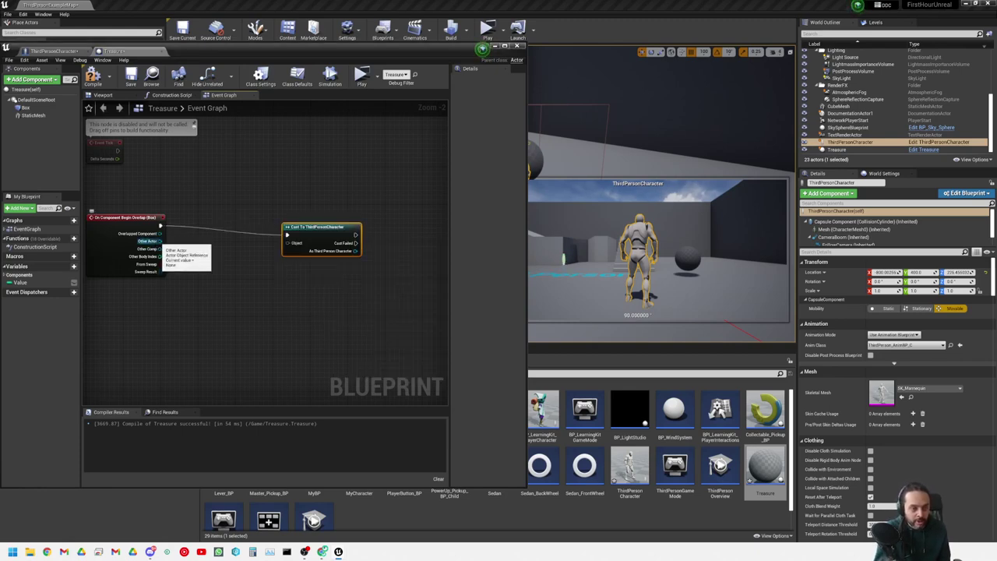
left_click_drag(160, 241, 242, 225)
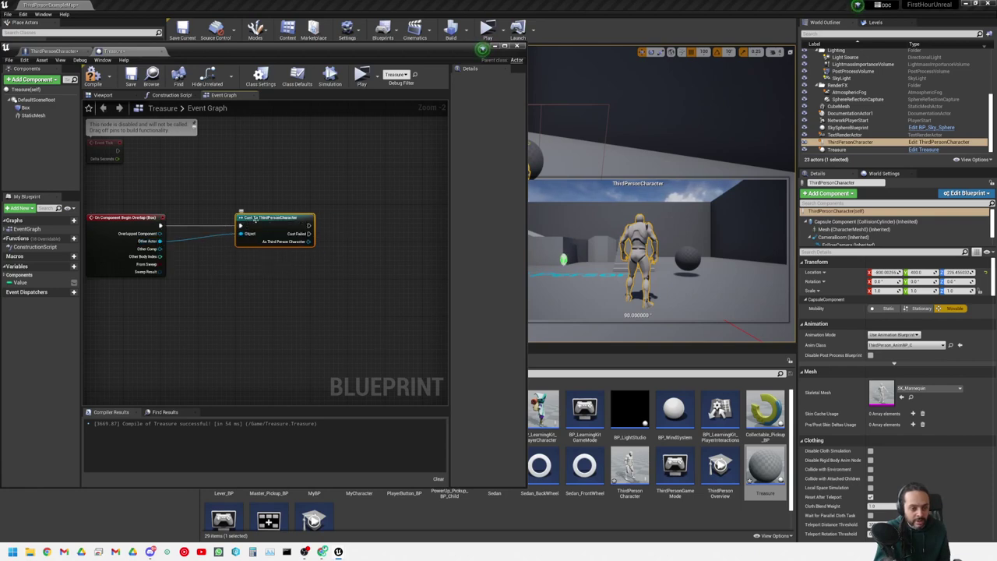
right_click_drag(296, 268, 255, 269)
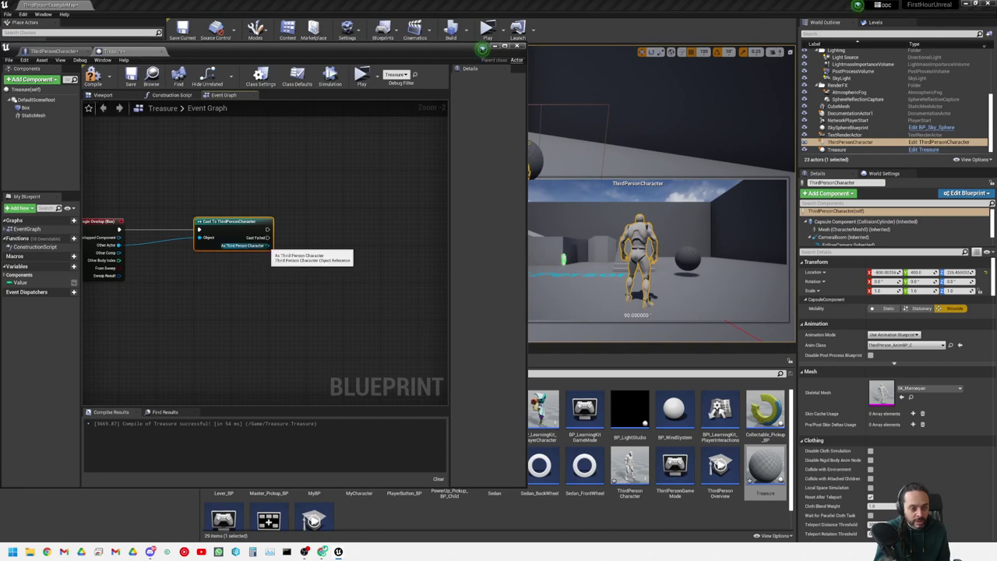
- Add a Set Wealth node from the cast's As Third Person Character output
left_click_drag(267, 245, 330, 273)
type("wealth")
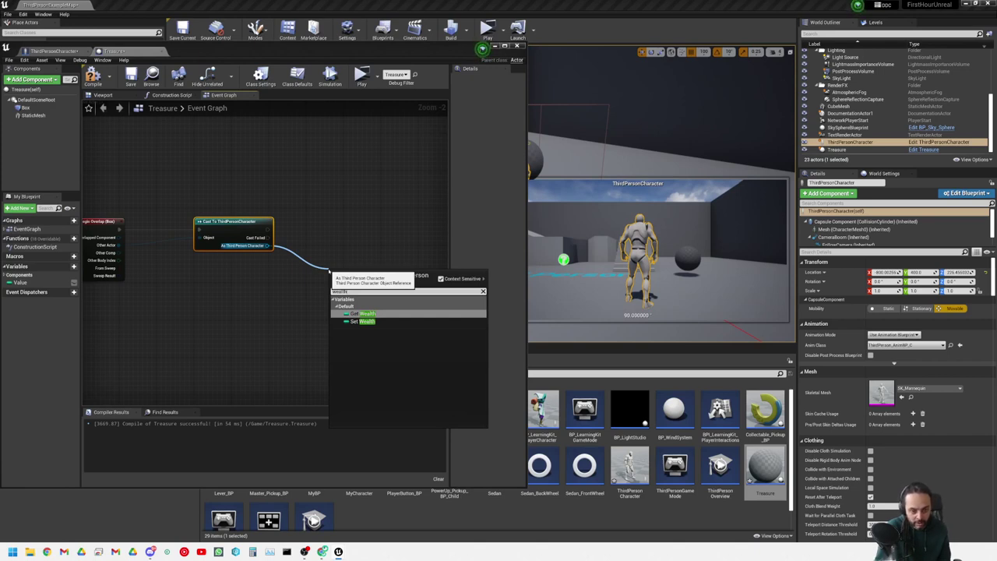
key("Down")
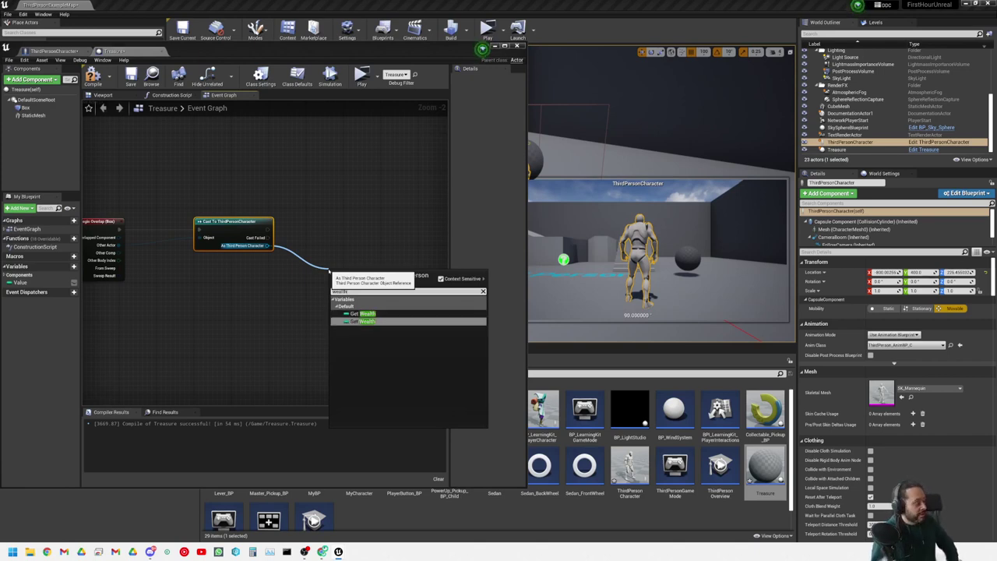
key("Return")
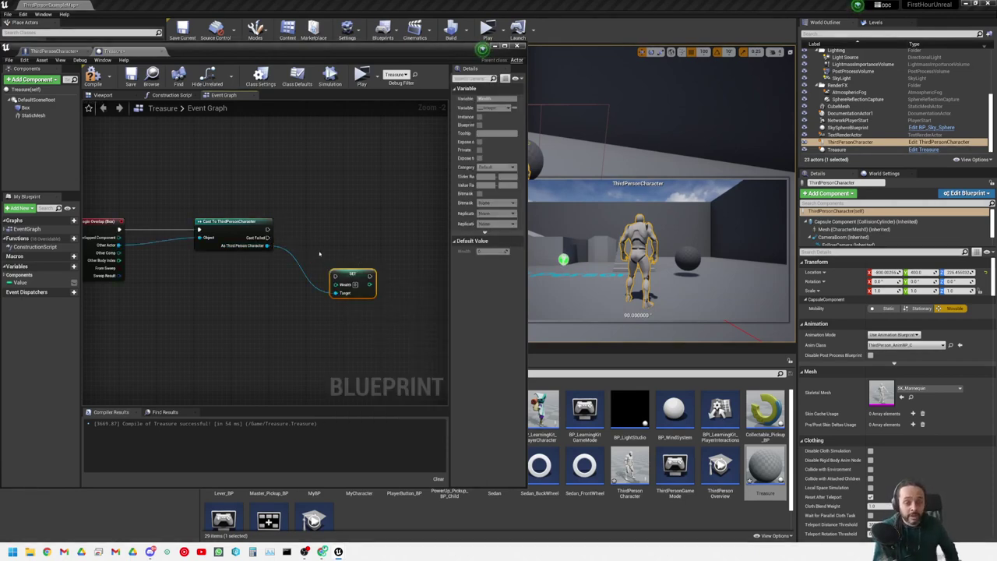
- Run Set Wealth after the cast succeeds and drop a Value getter into the graph
left_click_drag(350, 272, 345, 226)
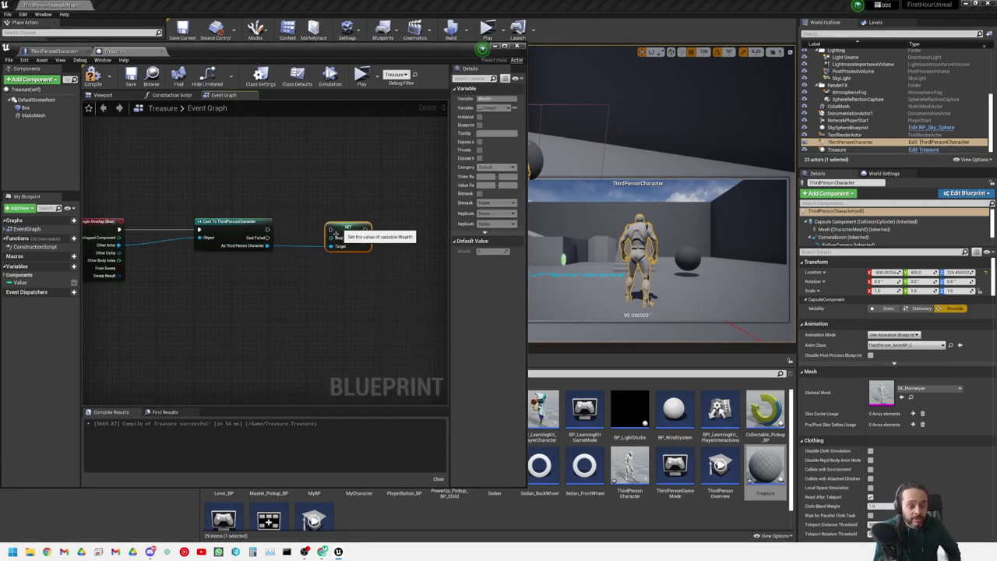
left_click_drag(267, 228, 331, 229)
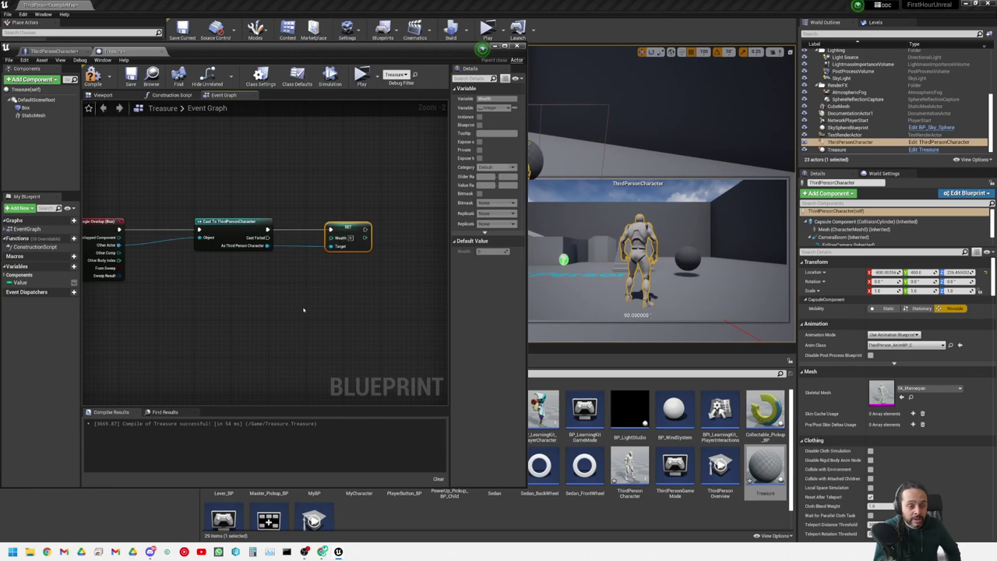
left_click(297, 306)
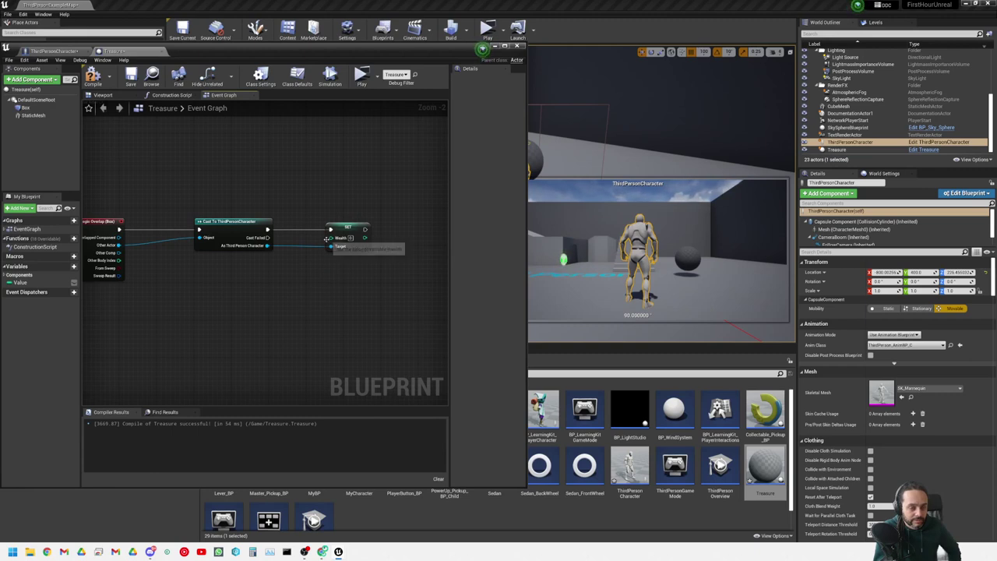
left_click_drag(23, 282, 220, 293)
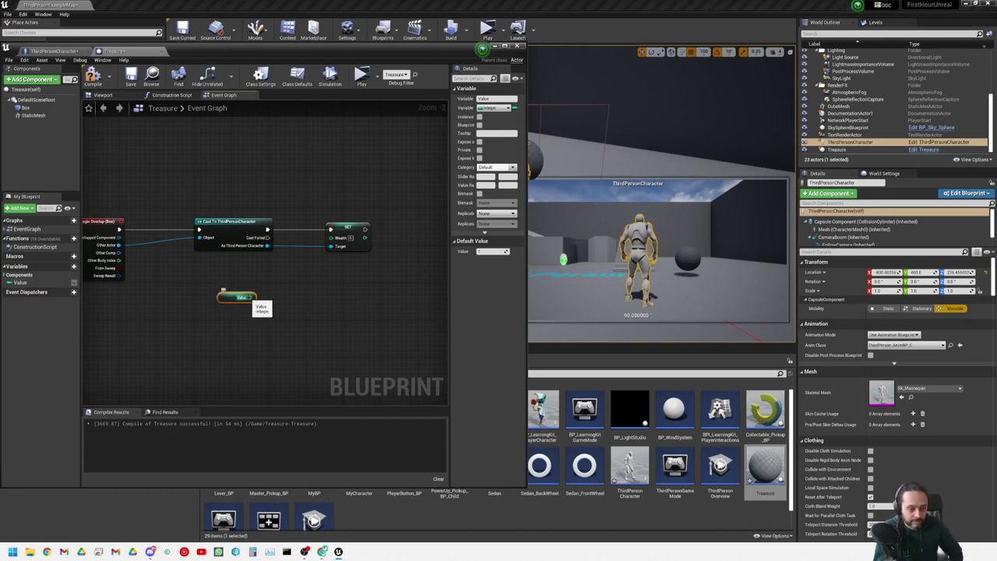
- Replace the misplaced Value node with a fresh Value getter
left_click(234, 282)
left_click(234, 296)
key("Delete")
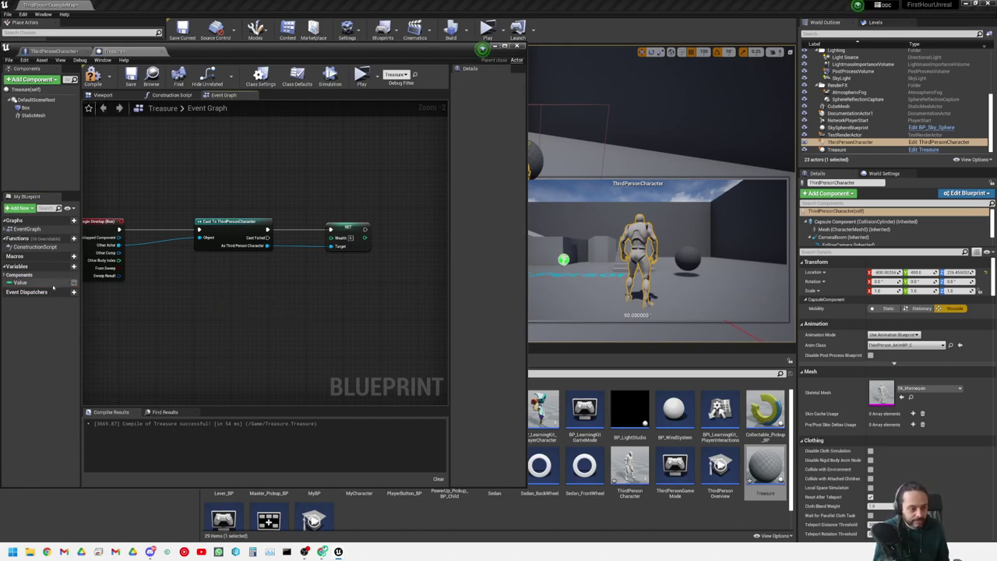
left_click_drag(53, 285, 208, 294, "ctrl")
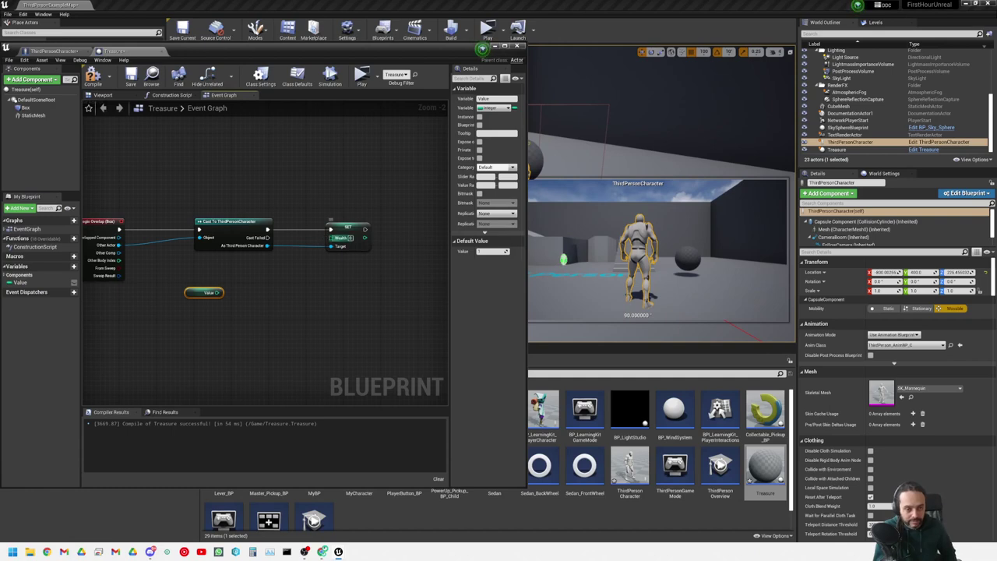
- Add a Get Wealth node and an int + int node summing Wealth and Value
left_click_drag(267, 246, 307, 300)
type("get")
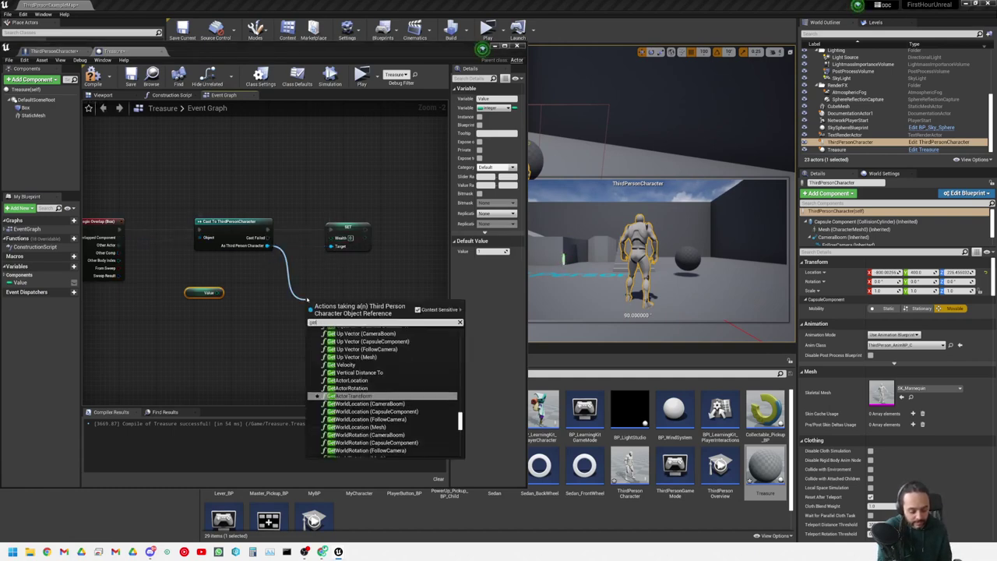
type(" wealth")
key("Return")
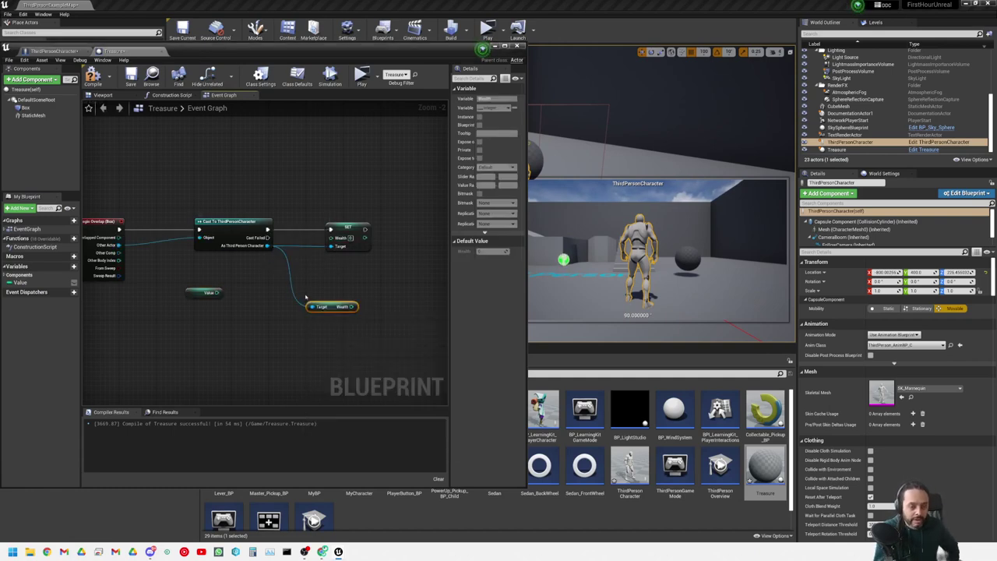
left_click_drag(355, 306, 356, 283)
type("int")
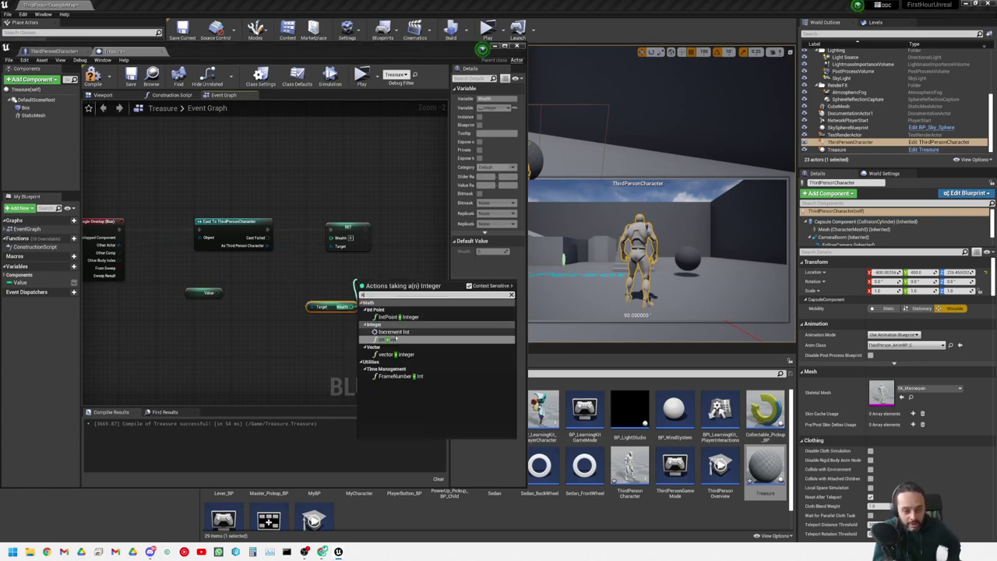
left_click(395, 340)
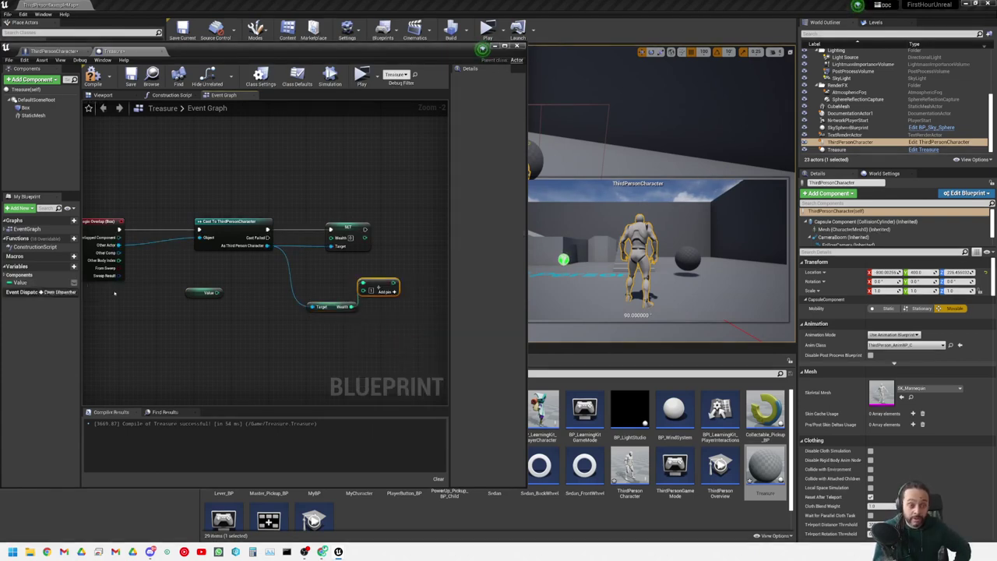
left_click_drag(216, 292, 295, 274)
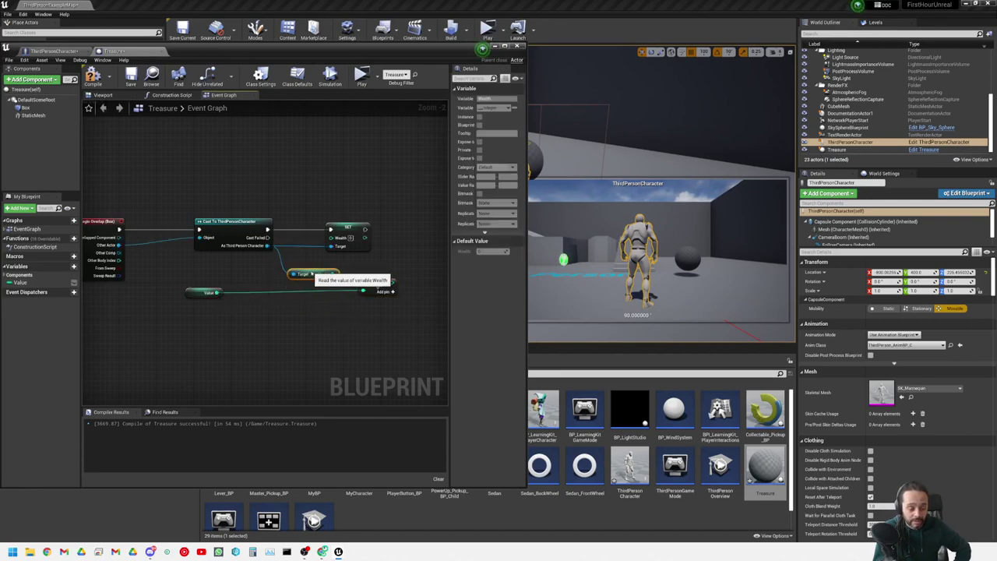
- Connect the cast character to the Wealth getter's Target
left_click(372, 228)
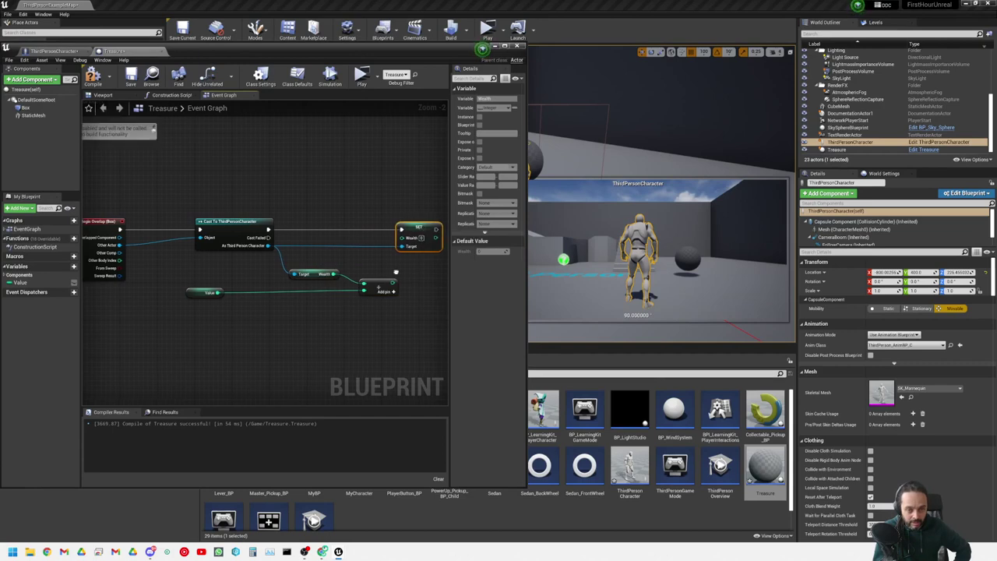
scroll(258, 250, "up", 2)
right_click_drag(258, 249, 294, 240)
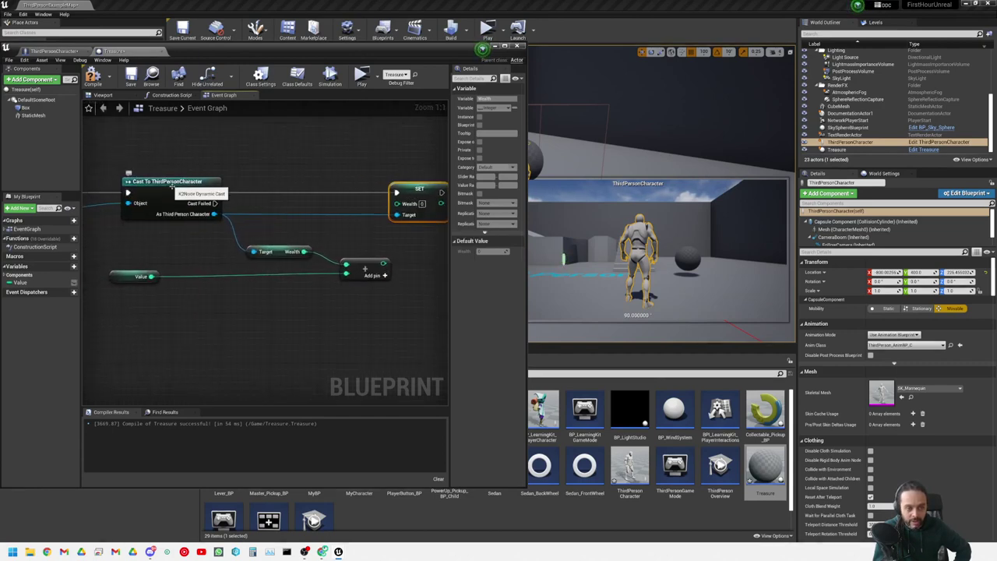
left_click_drag(213, 213, 253, 252)
right_click_drag(176, 274, 143, 274)
- Feed the Wealth plus Value sum into Set Wealth's input and tidy the nodes
left_click(101, 278)
left_click_drag(101, 278, 163, 278)
right_click_drag(351, 253, 301, 257)
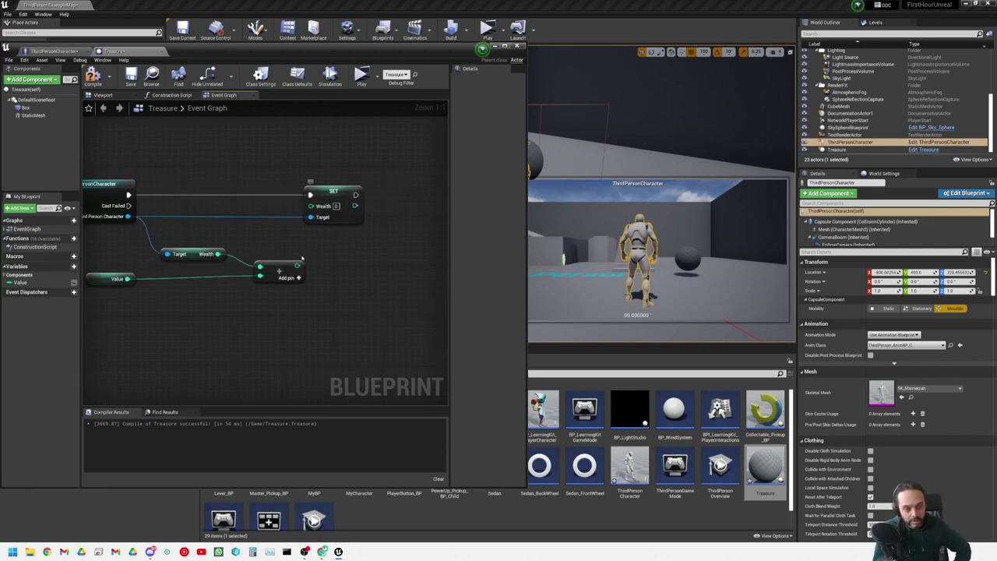
left_click_drag(296, 265, 313, 205)
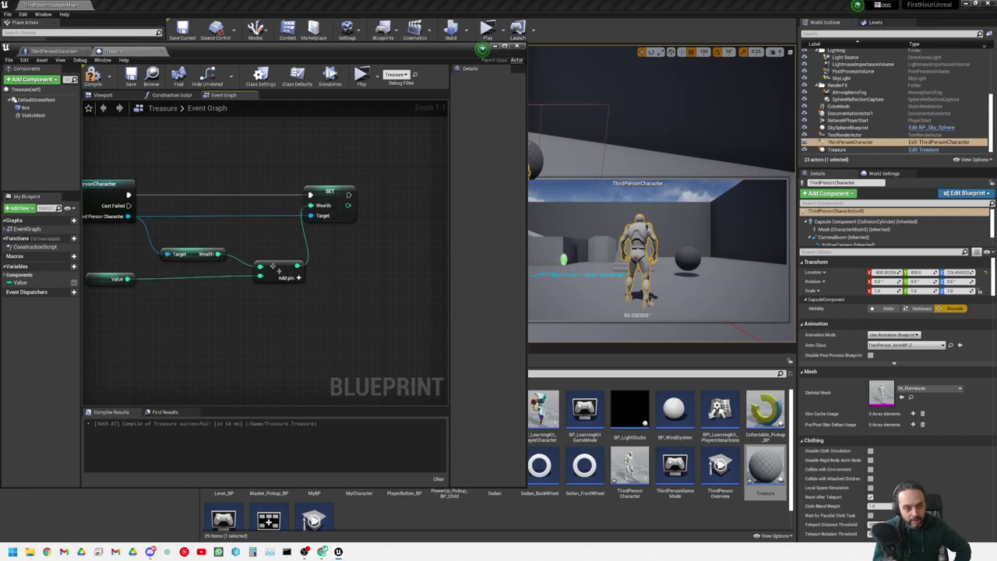
left_click_drag(272, 267, 263, 260)
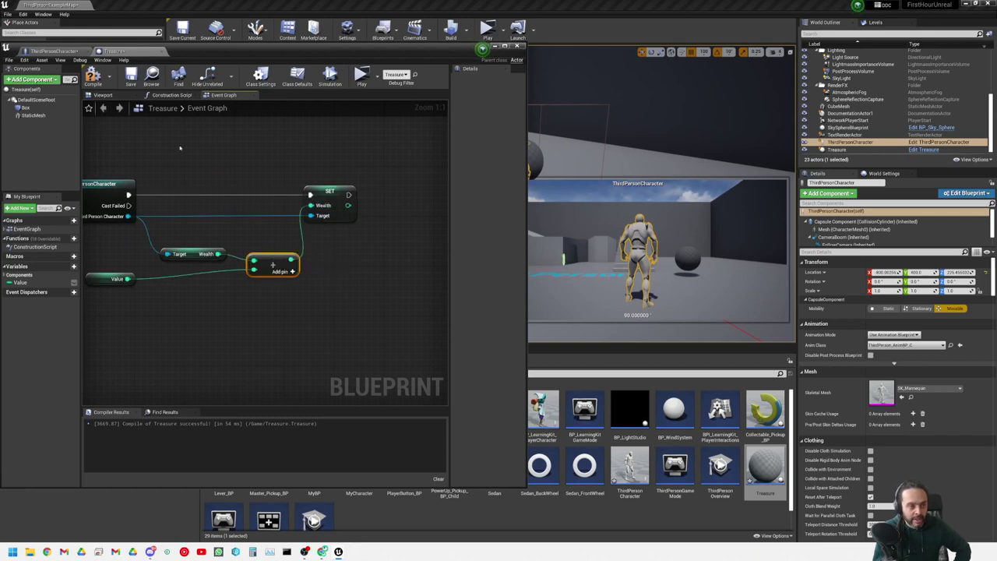
- Compile, add a Print String after Set Wealth printing the new Wealth, then recompile
key("F7")
left_click(371, 285)
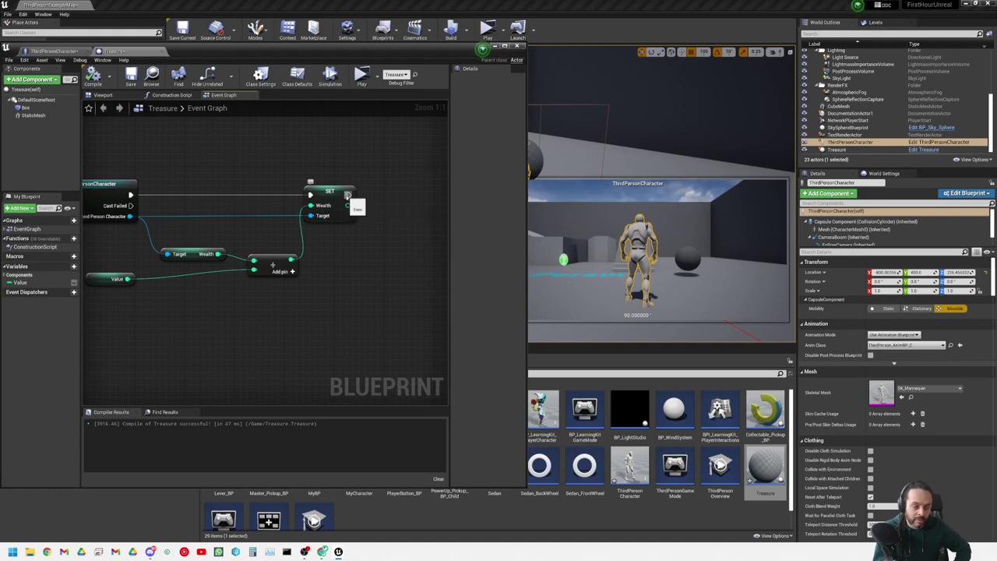
right_click_drag(362, 253, 256, 270)
left_click_drag(242, 212, 348, 204)
type("print")
key("Return")
left_click_drag(240, 223, 290, 228)
left_click(92, 76)
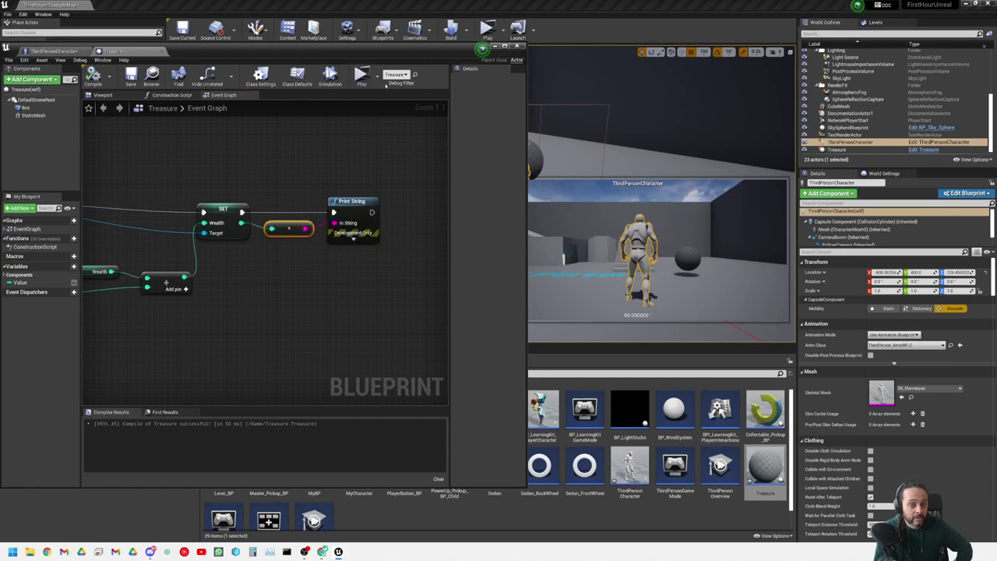
left_click(360, 76)
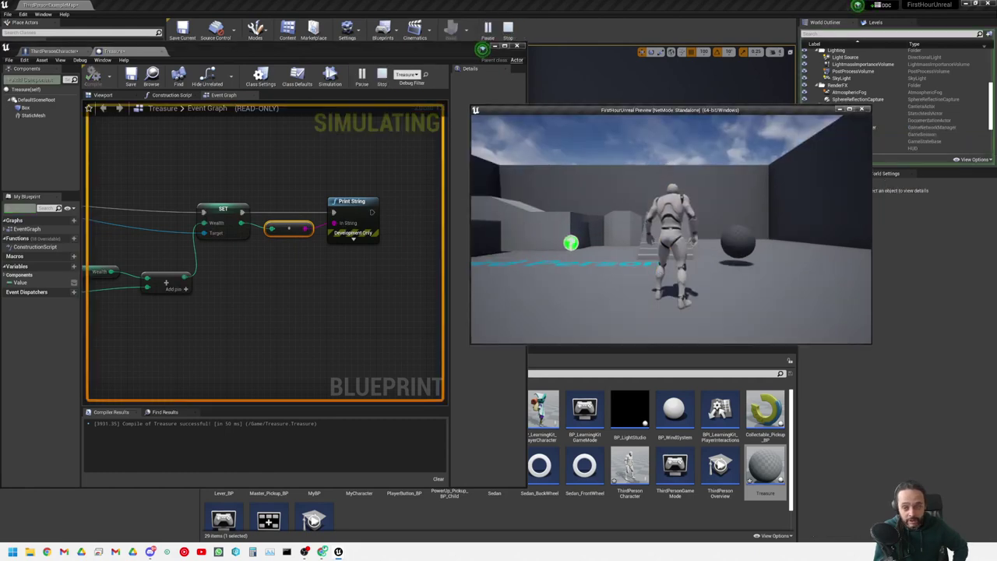
key("w")
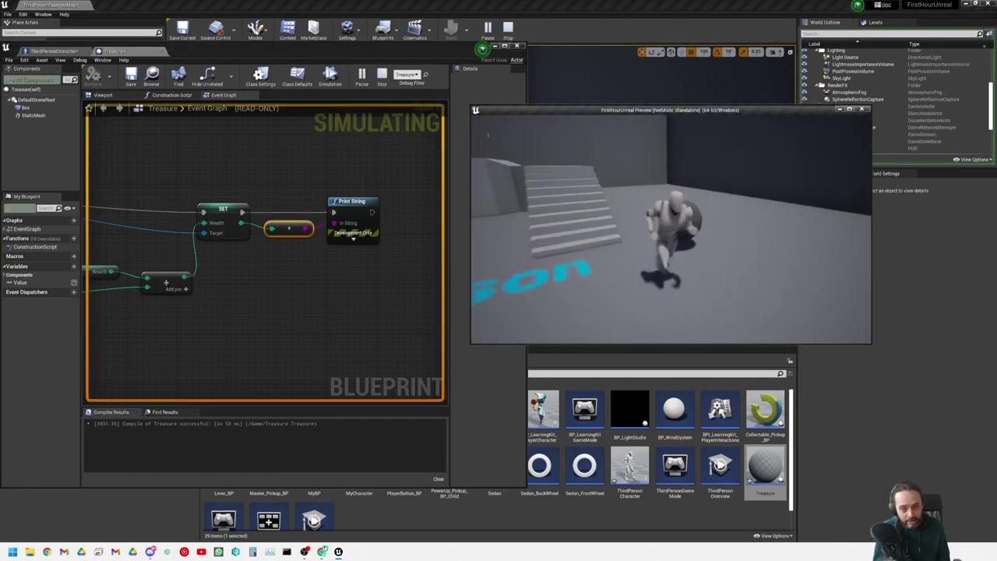
key("w")
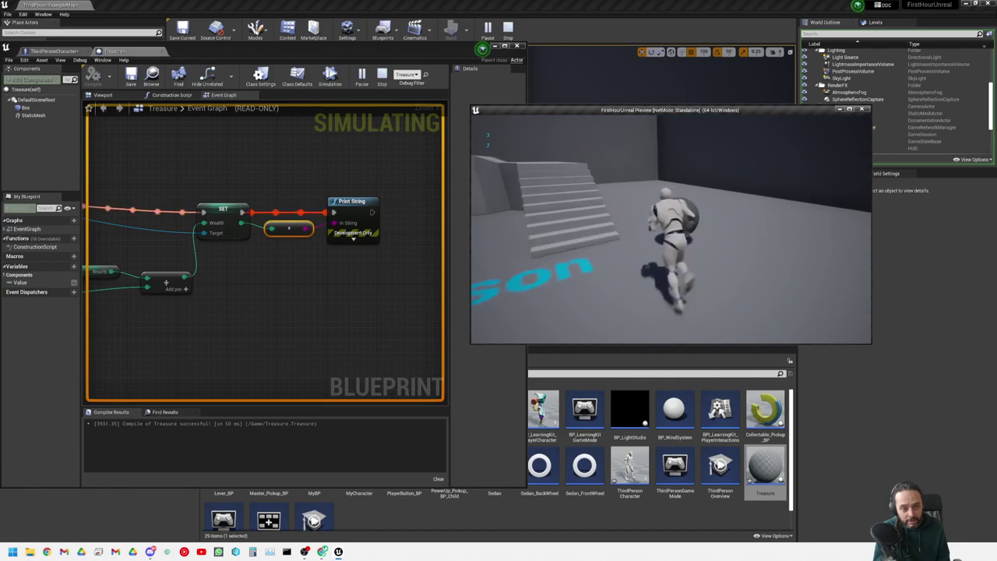
key("w")
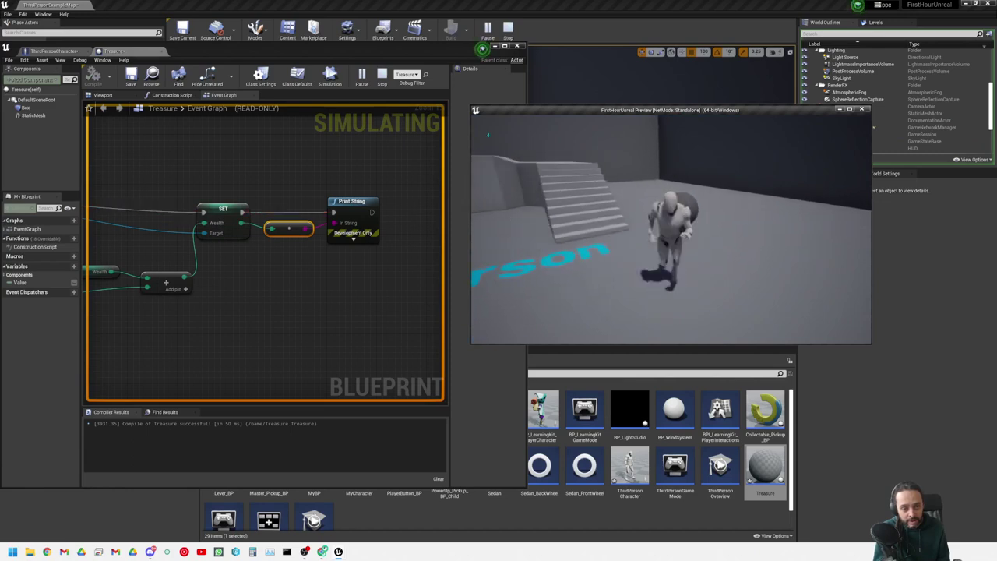
key("Escape")
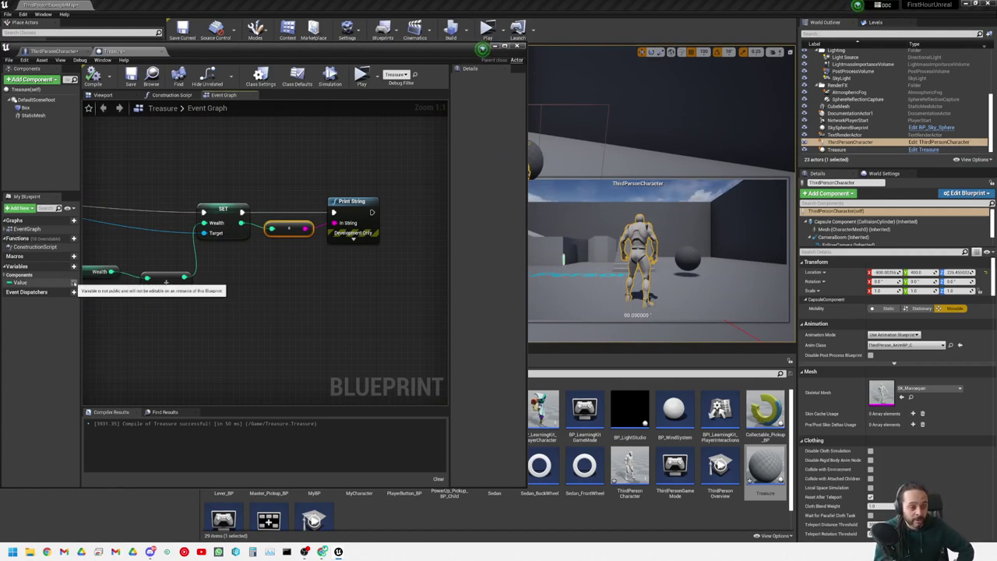
- Make Value instance-editable and duplicate the Treasure along Y as Treasure2
left_click(74, 283)
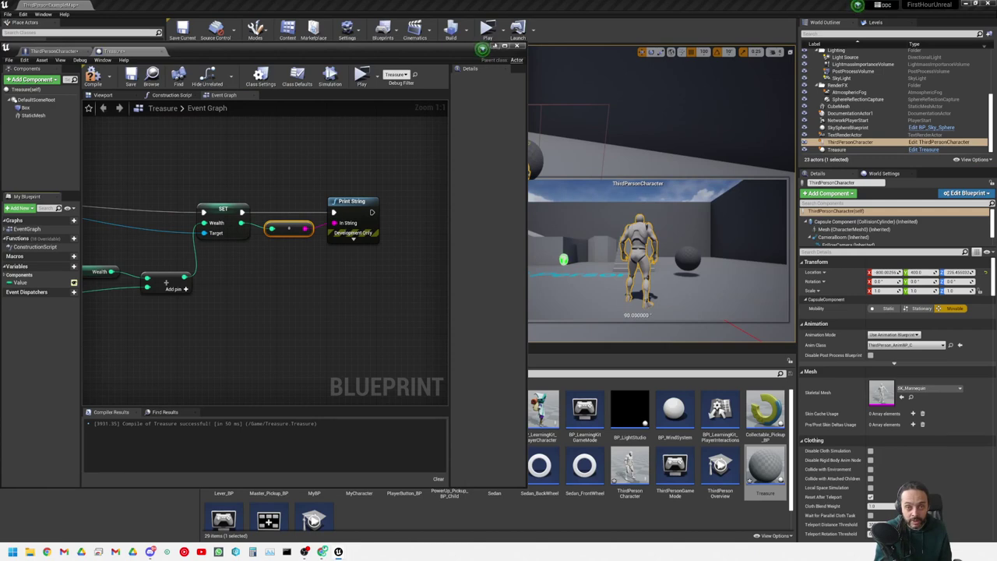
left_click(545, 156)
left_click_drag(545, 155, 456, 163)
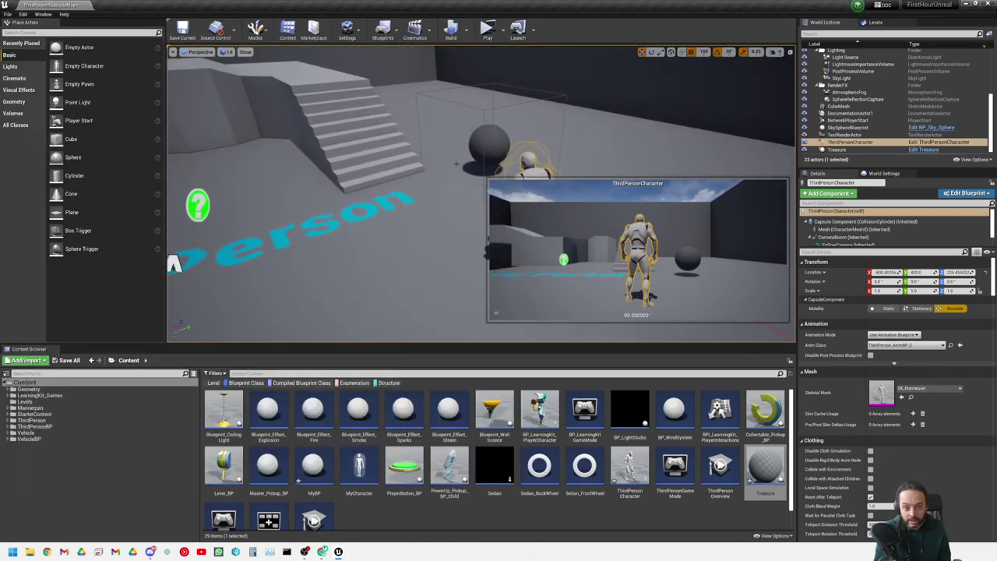
left_click(489, 145)
key("f")
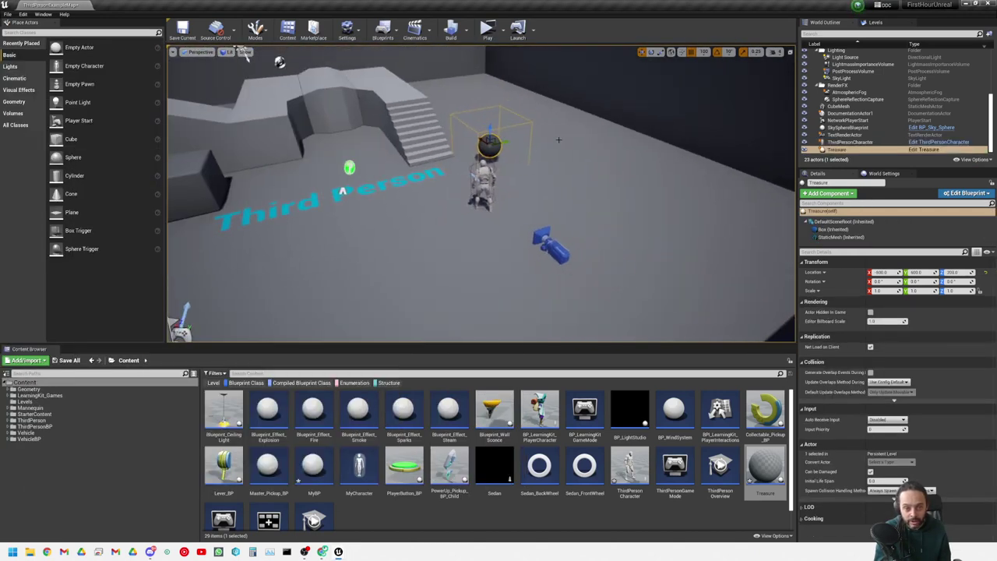
left_click_drag(504, 143, 578, 127, "alt")
key("f")
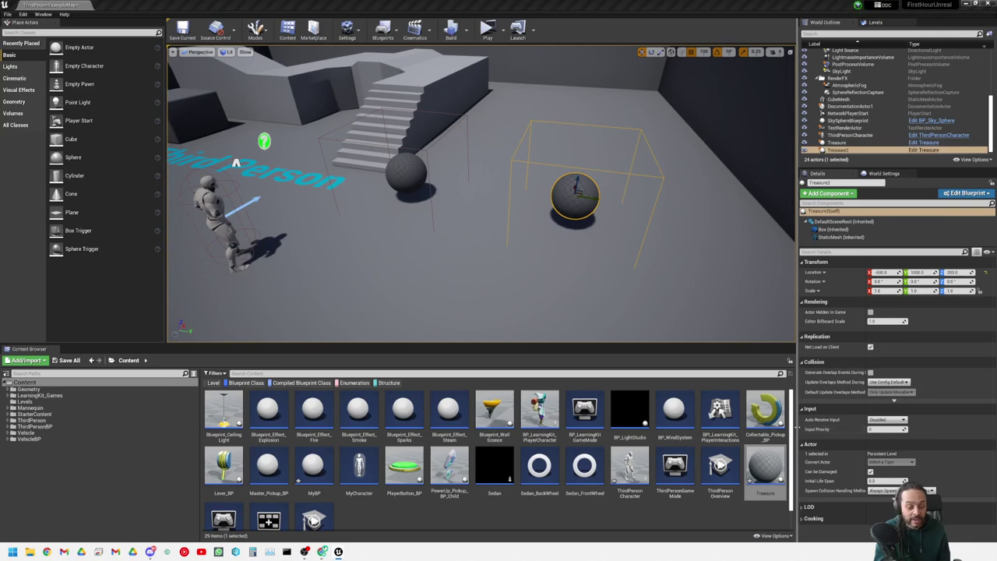
- Recompile the Treasure blueprint and save the ThirdPersonExampleMap level
key("ctrl+e")
left_click(93, 75)
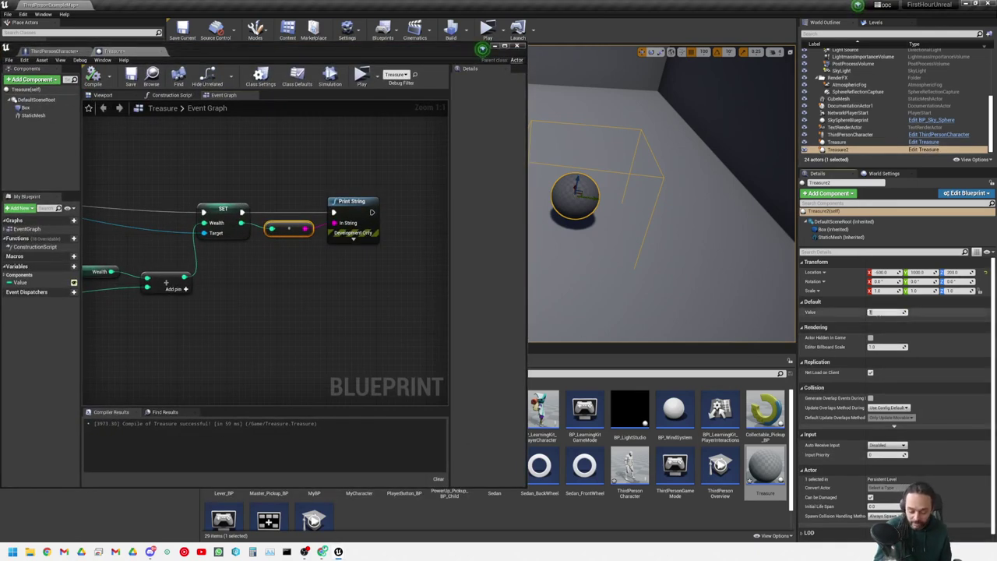
key("alt+Tab")
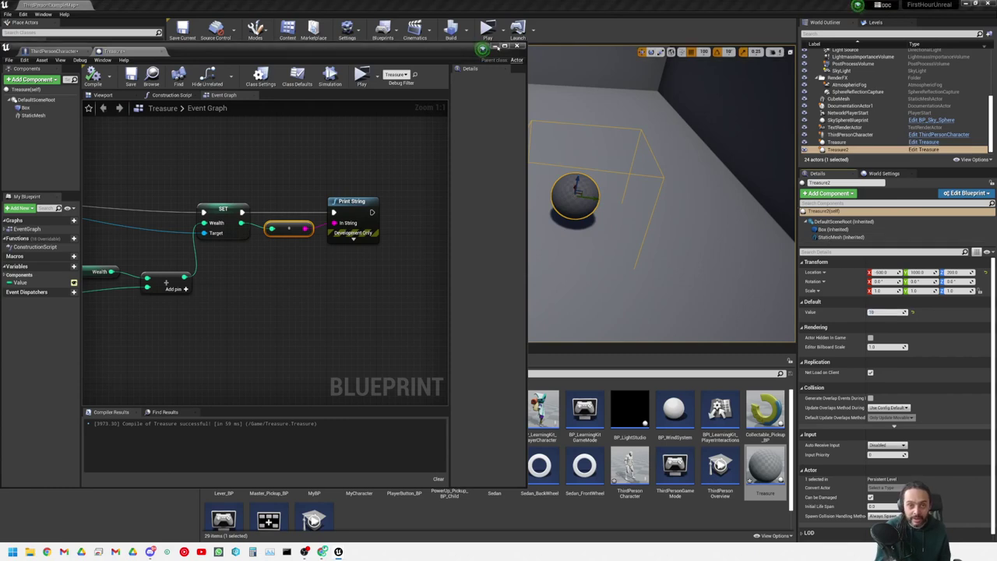
left_click(182, 30)
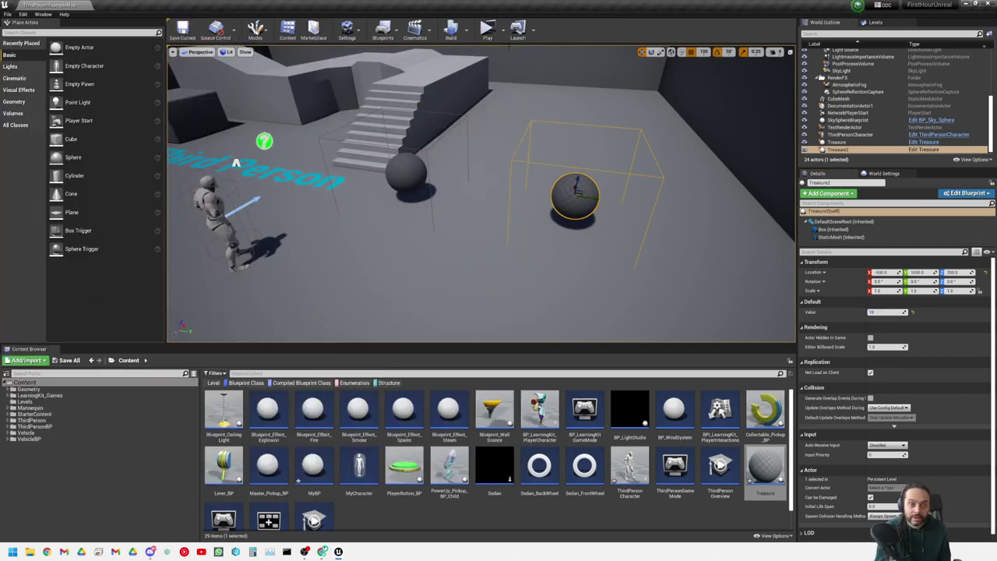
left_click(486, 29)
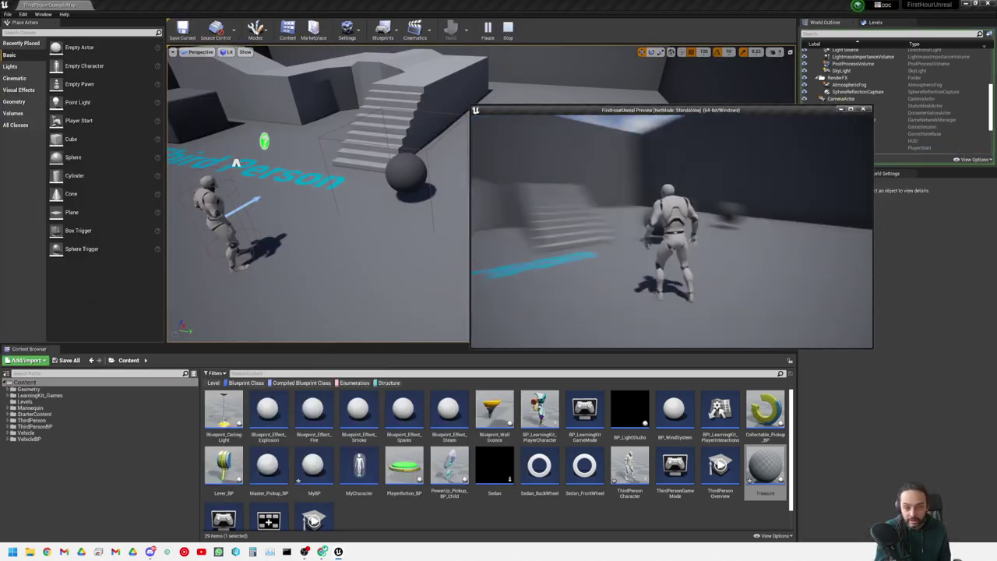
key("w")
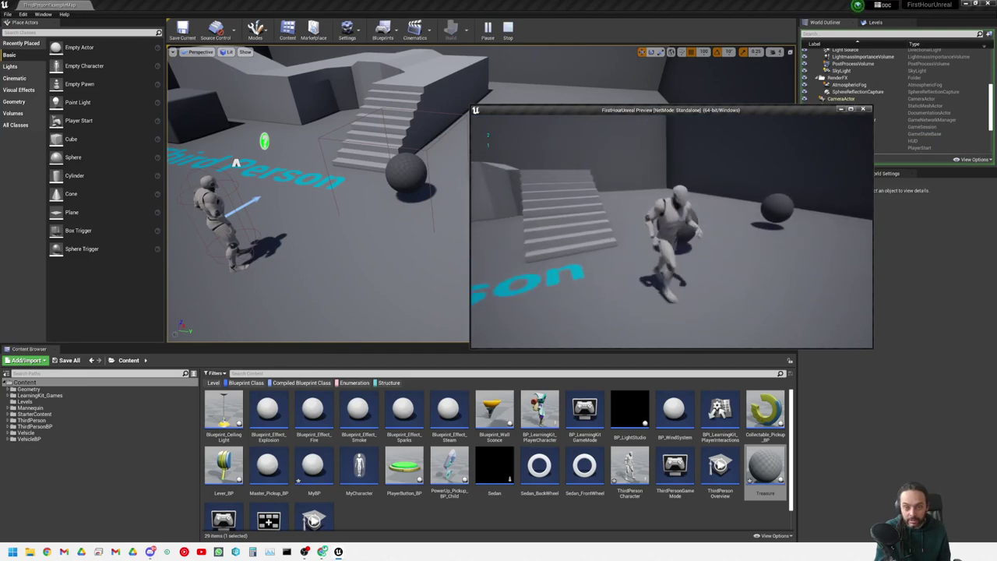
key("w")
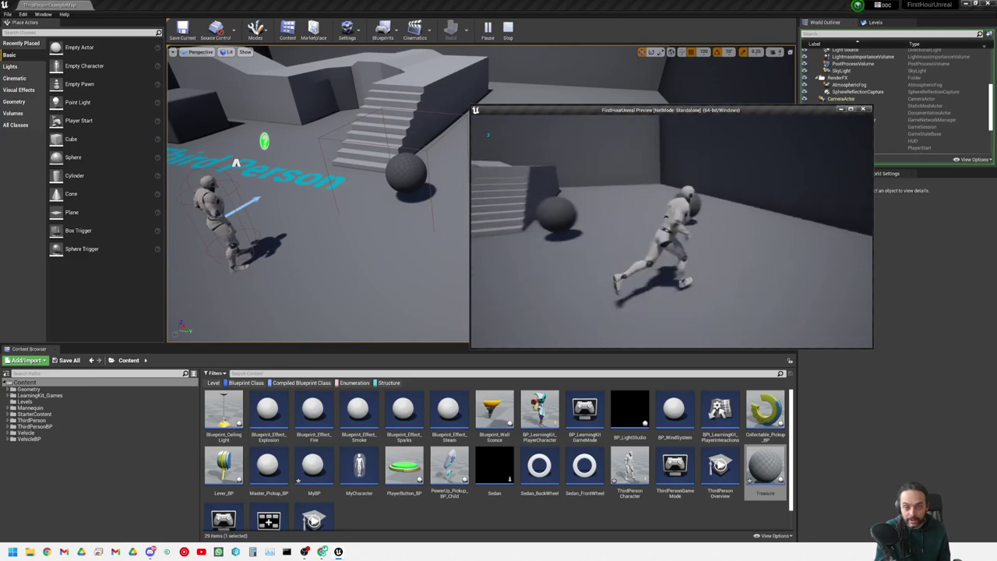
key("w")
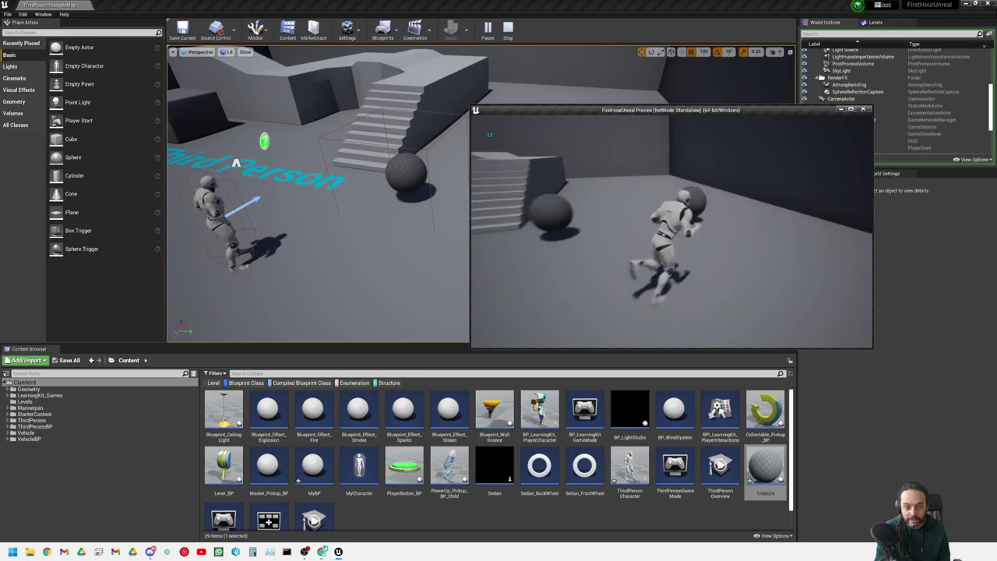
key("w")
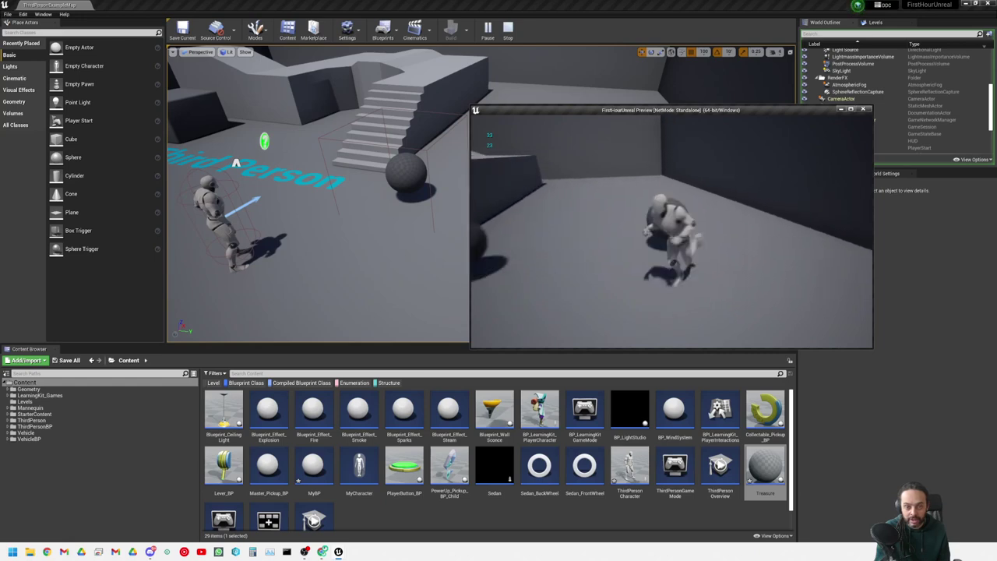
key("w")
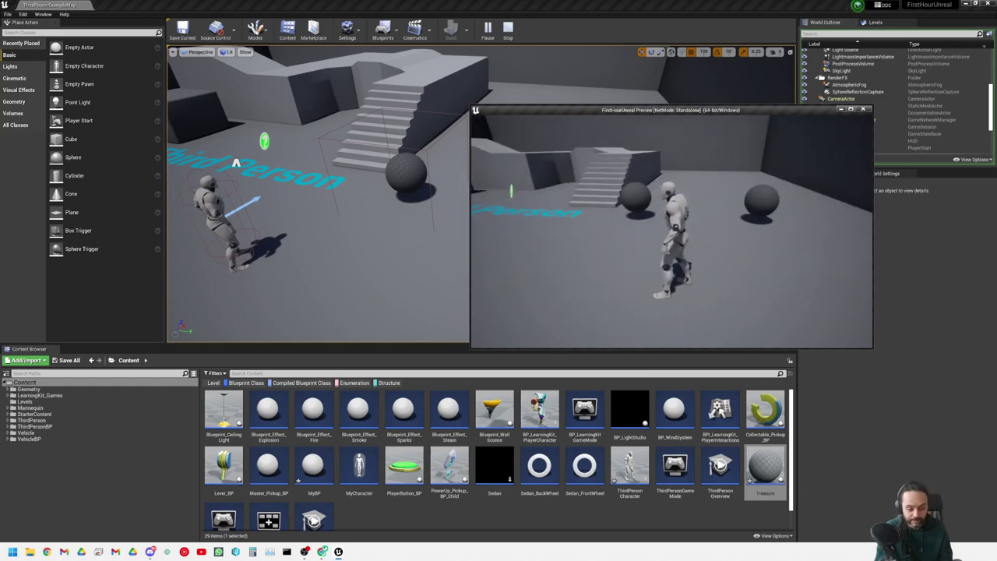
key("Escape")
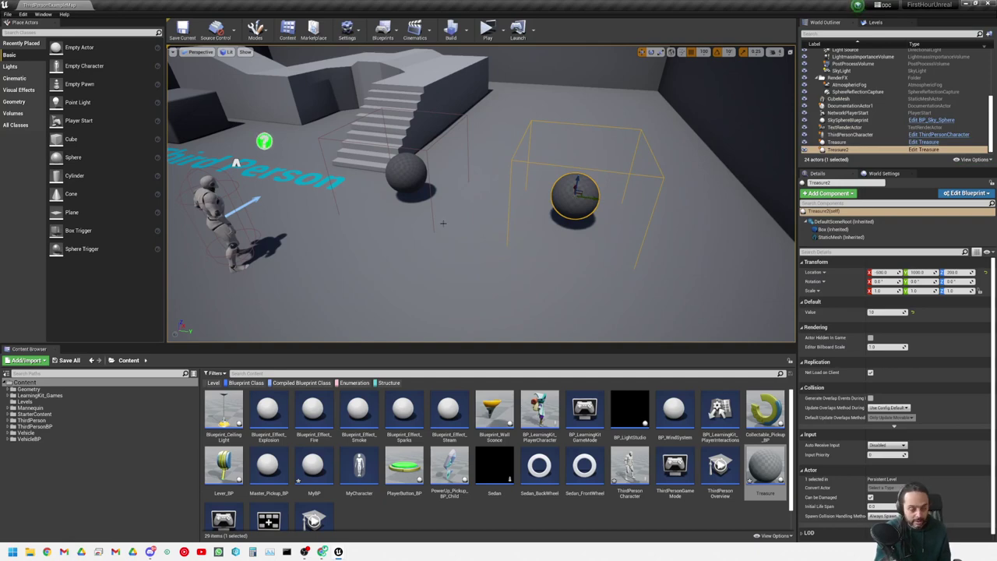
- Reopen the Treasure blueprint and recompile it
key("ctrl+e")
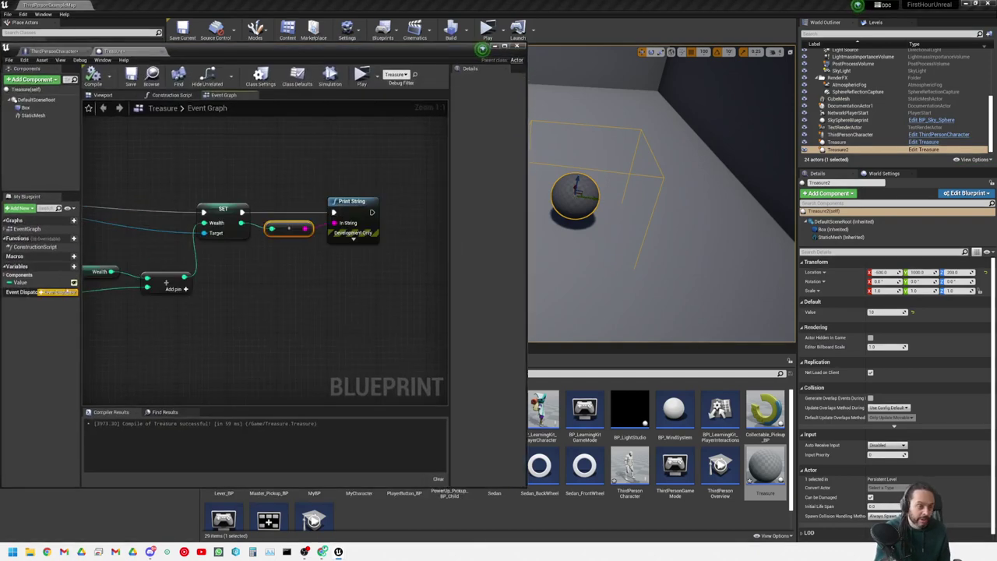
right_click_drag(149, 149, 171, 156)
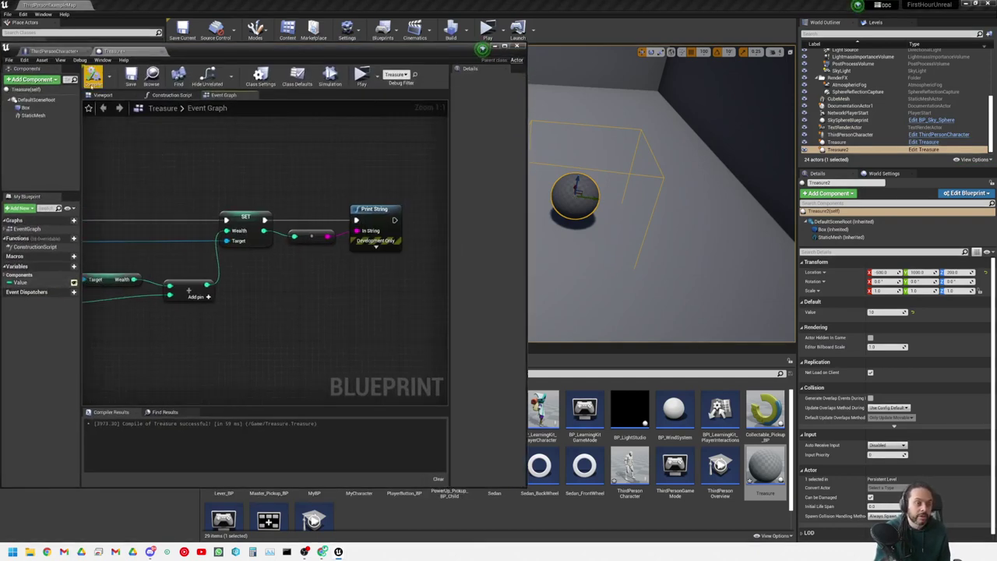
left_click(92, 76)
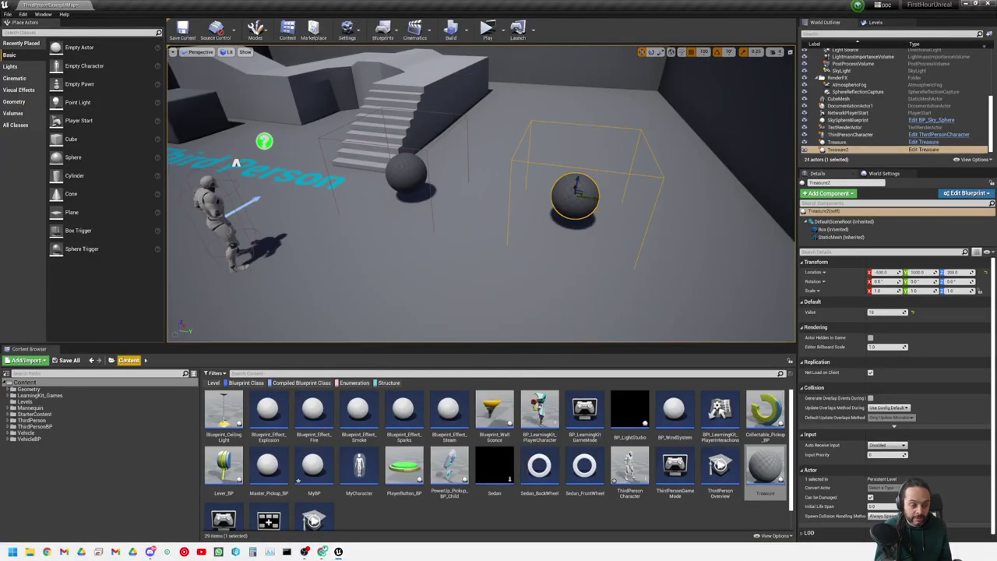
- Turn off the Content Browser filters to show all 12 items and open the create-asset menu
left_click(372, 382)
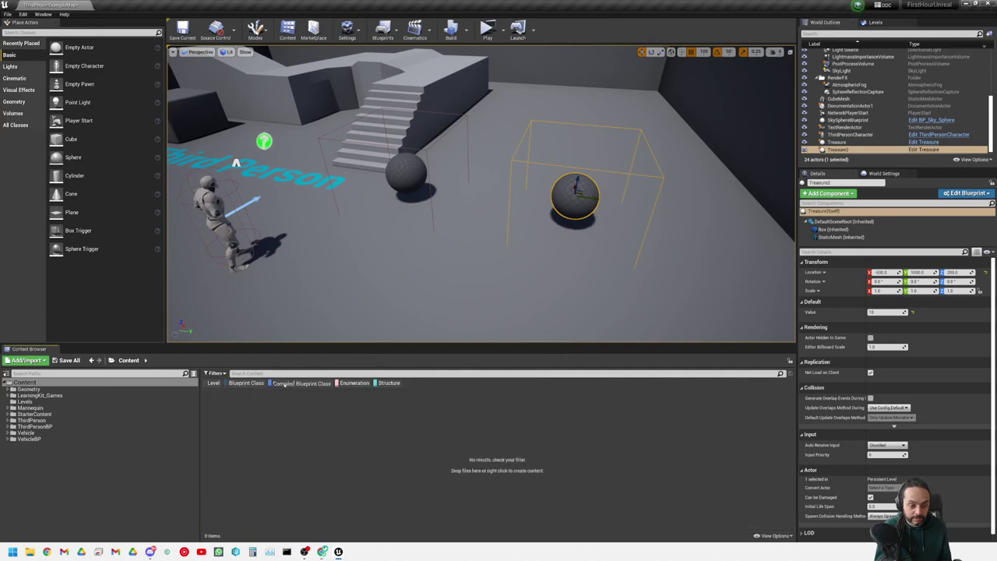
left_click(372, 382)
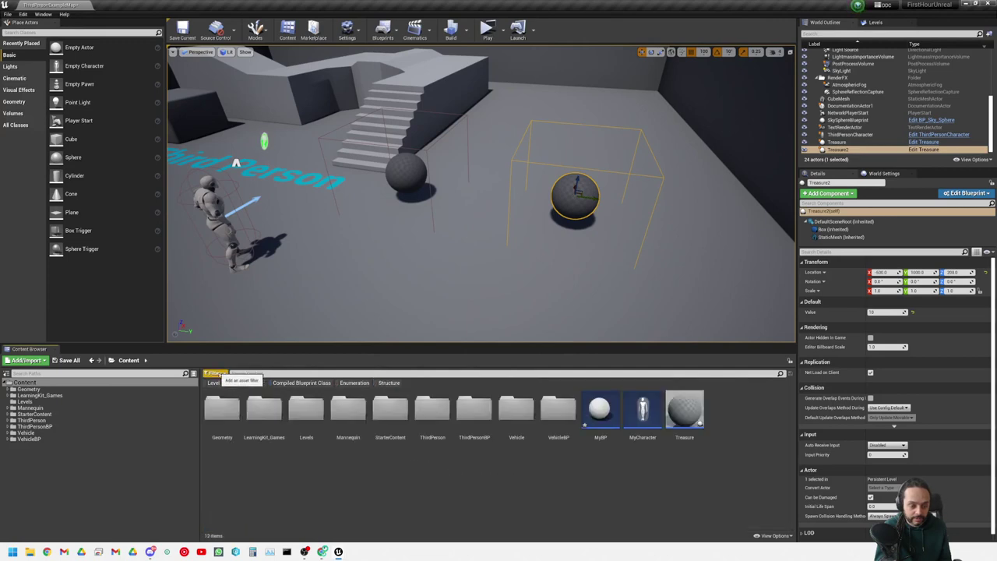
right_click(486, 495)
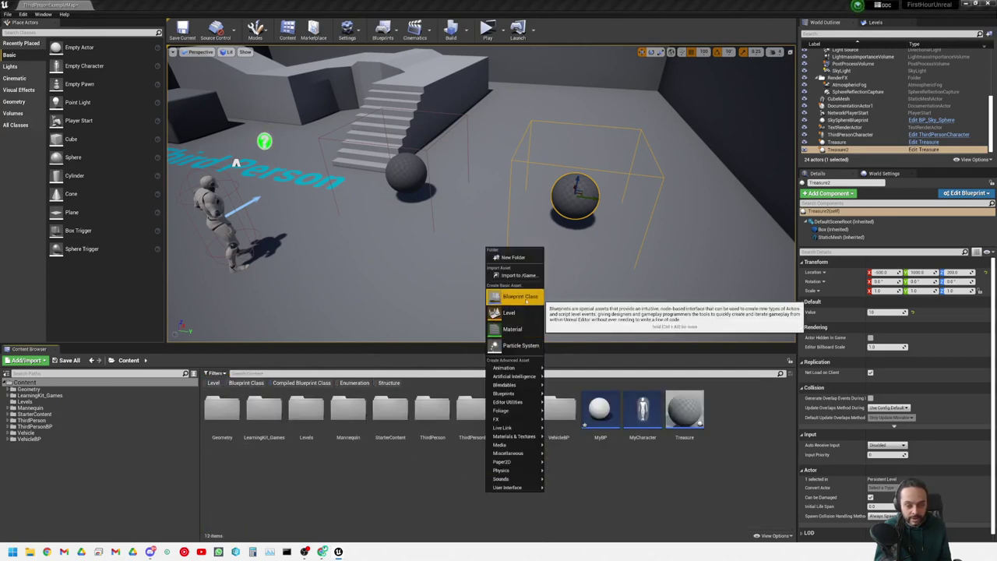
- Start a Blueprint Class, search 'act' in the parent picker, then cancel it
left_click(520, 296)
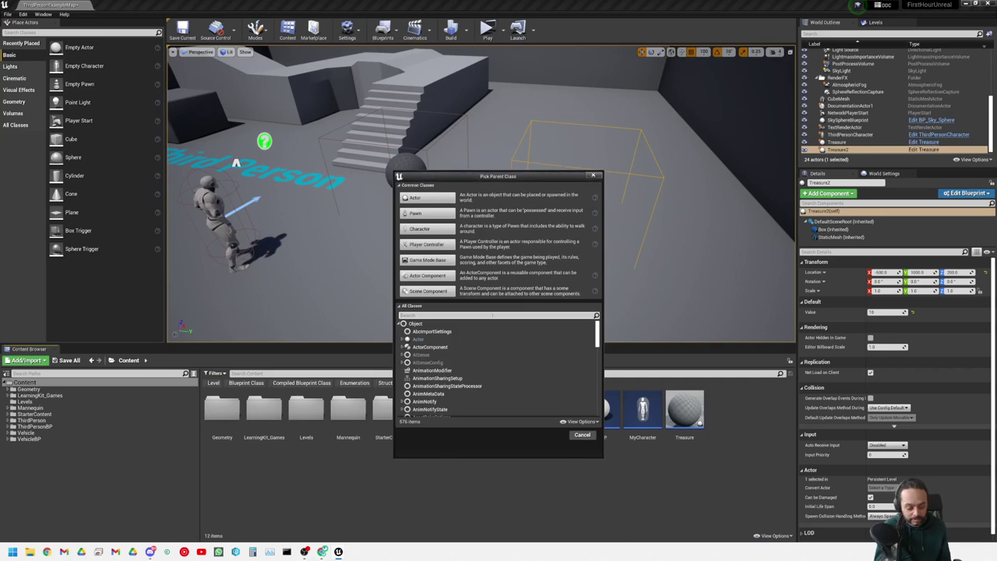
type("act")
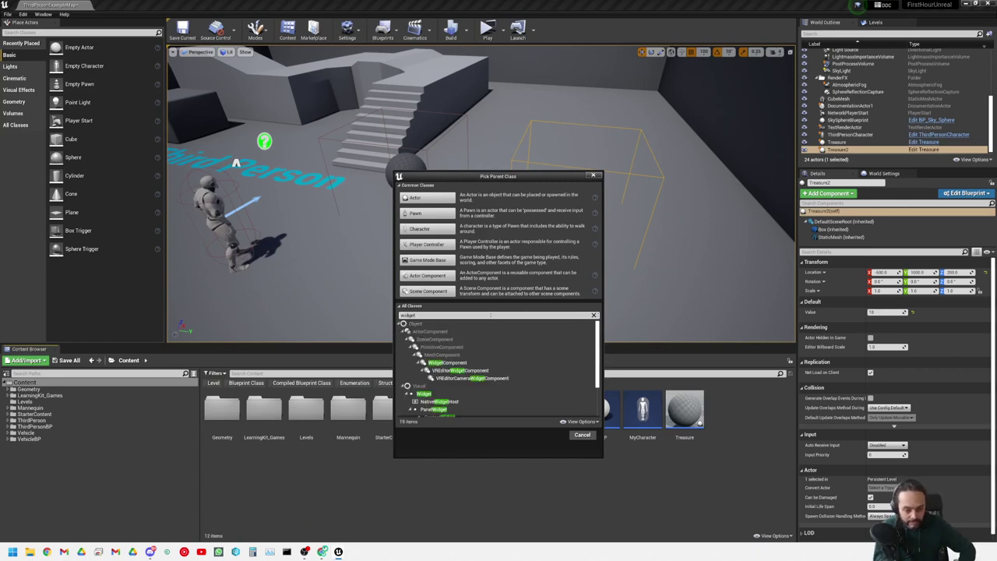
scroll(456, 391, "down", 2)
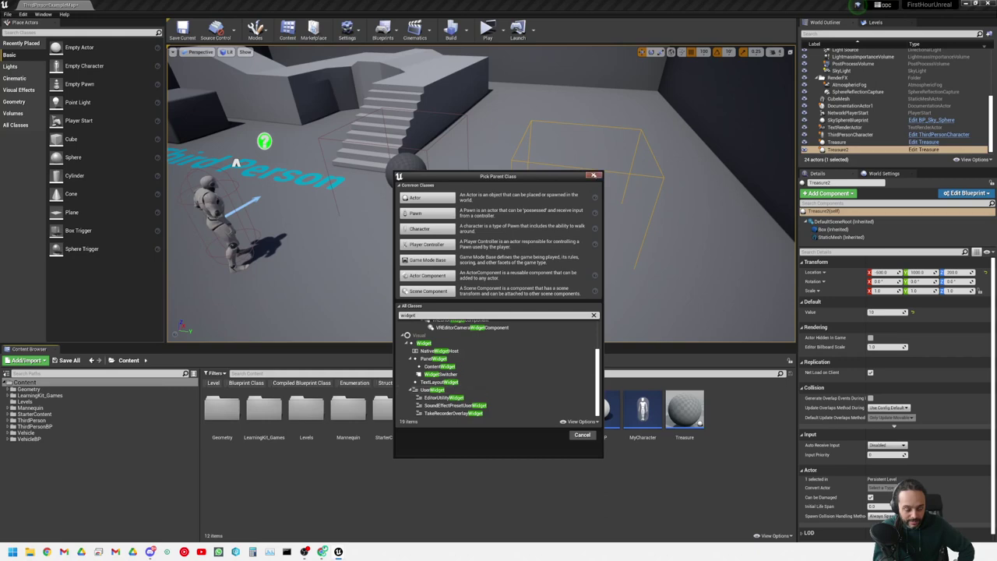
left_click(593, 176)
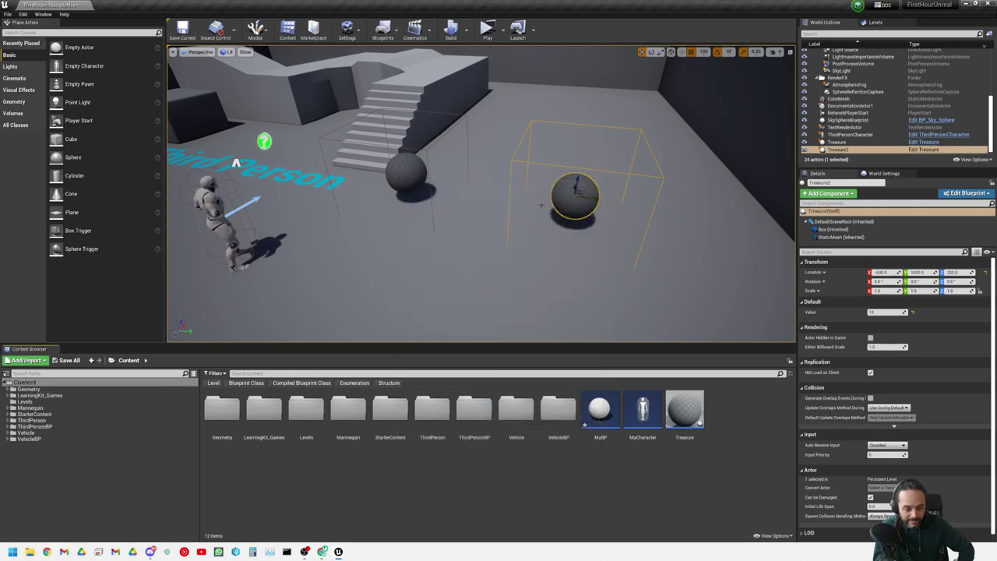
- Create a new Widget Blueprint asset in the Content folder
right_click(374, 508)
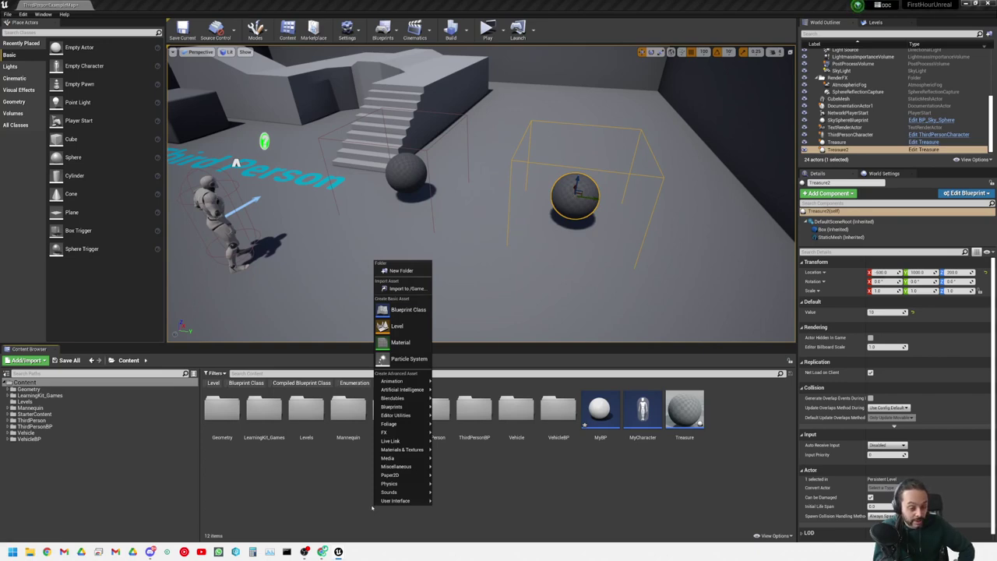
mouse_move(384, 503)
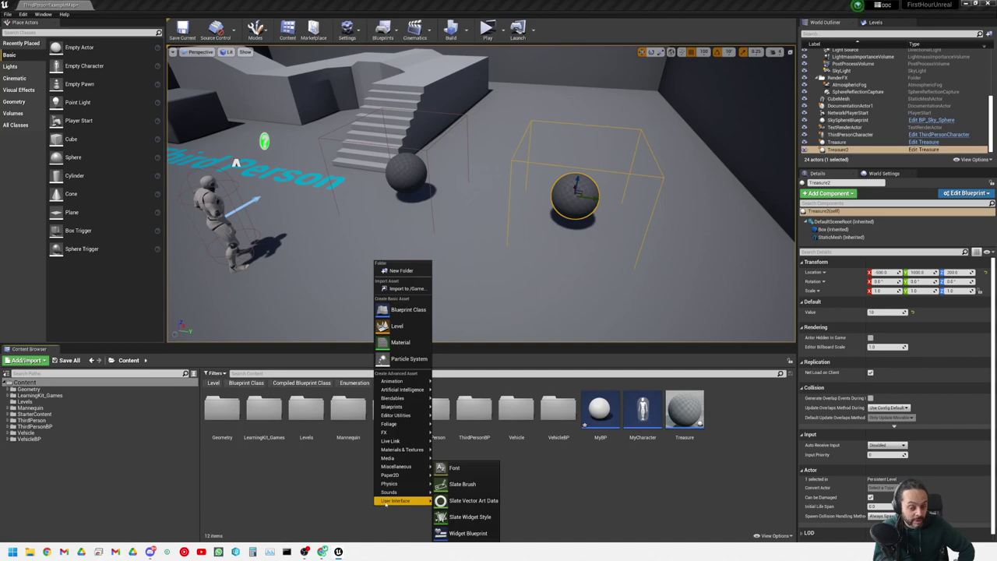
left_click(457, 534)
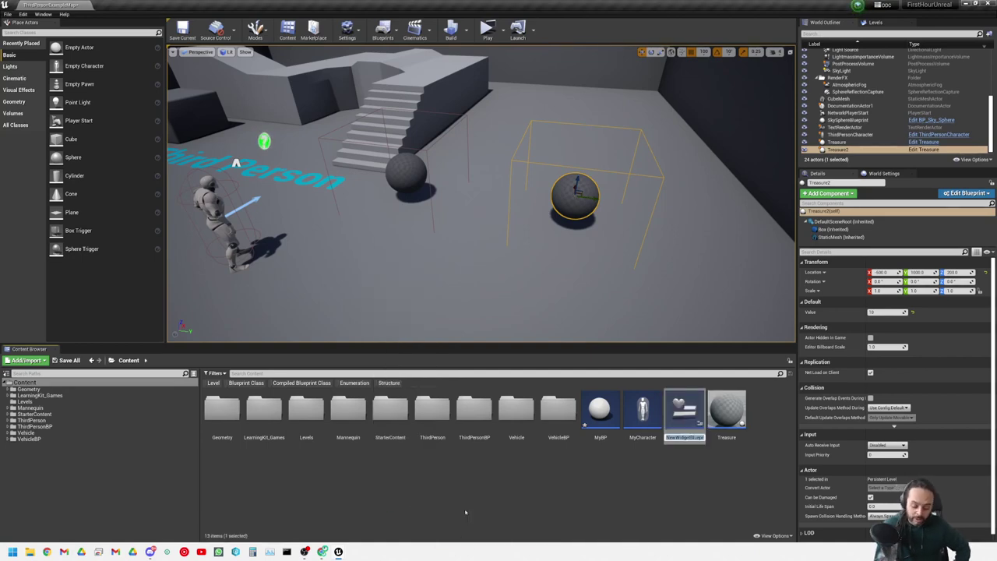
right_click(343, 475)
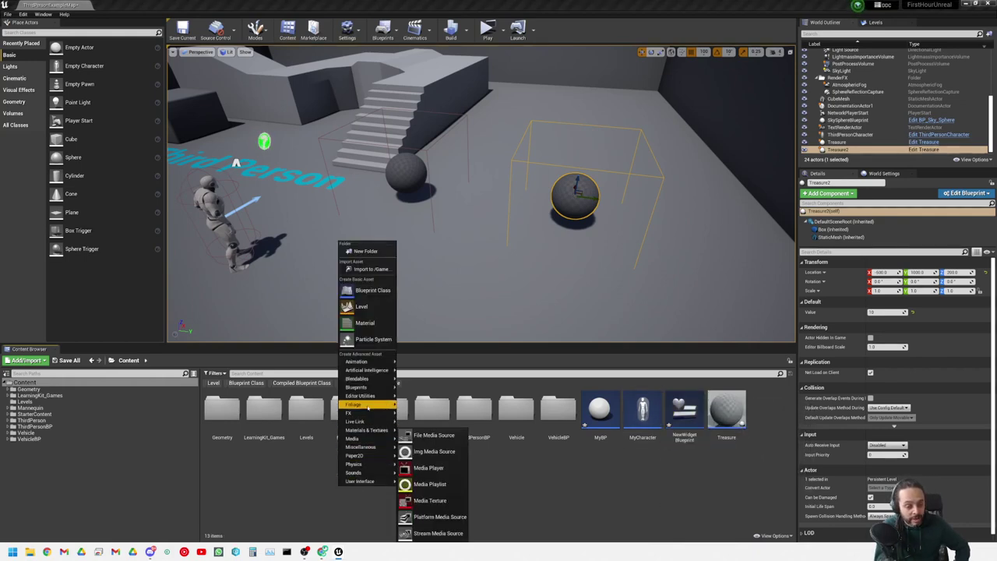
mouse_move(367, 406)
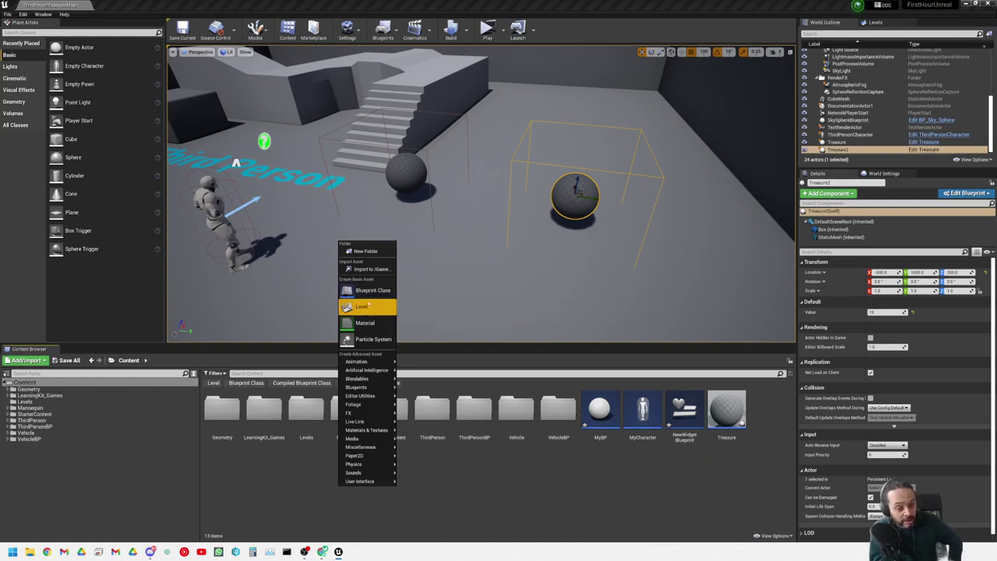
key("Escape")
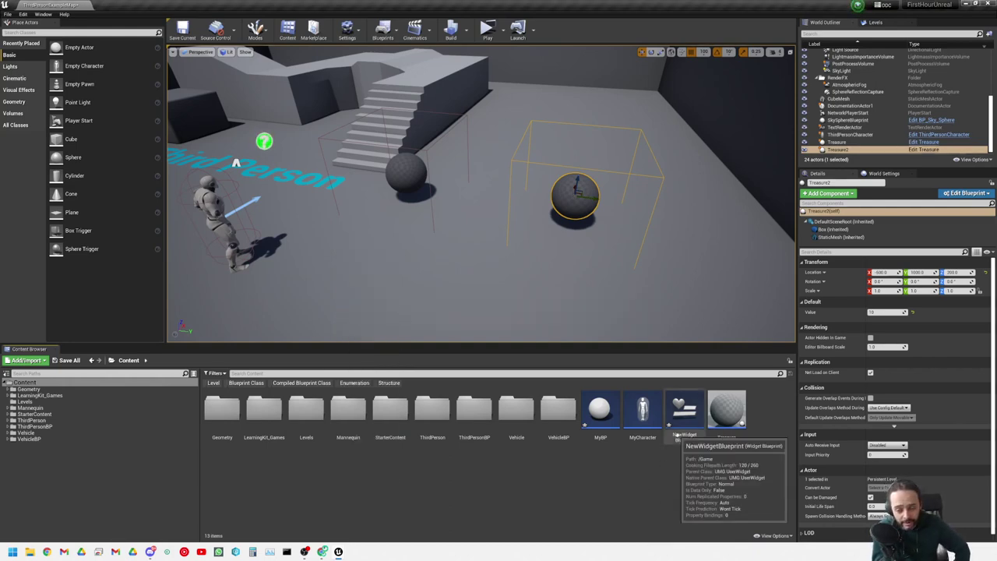
- Rename the new widget blueprint to MyCoolUI
left_click(675, 432)
type("M")
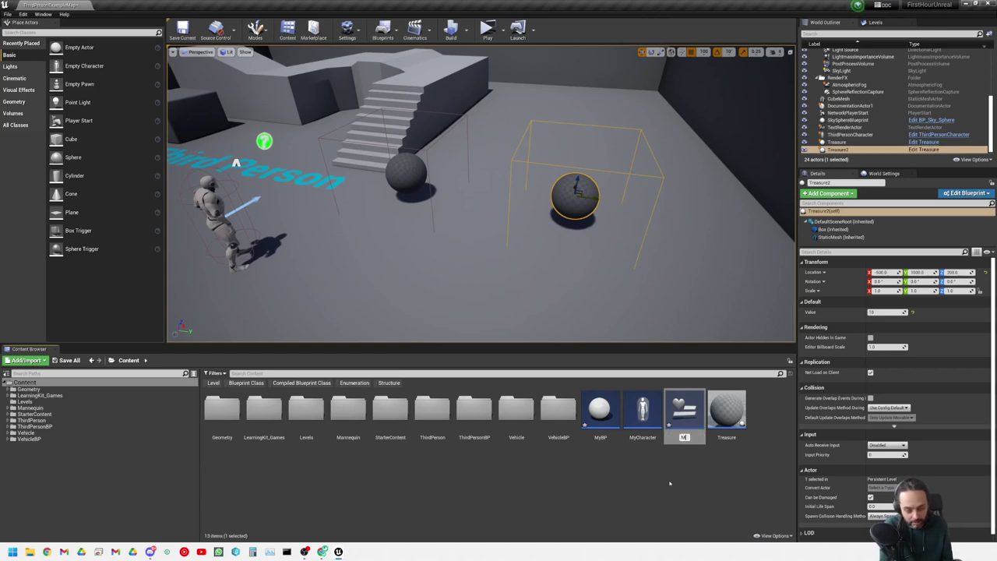
type("yObjUI")
key("Return")
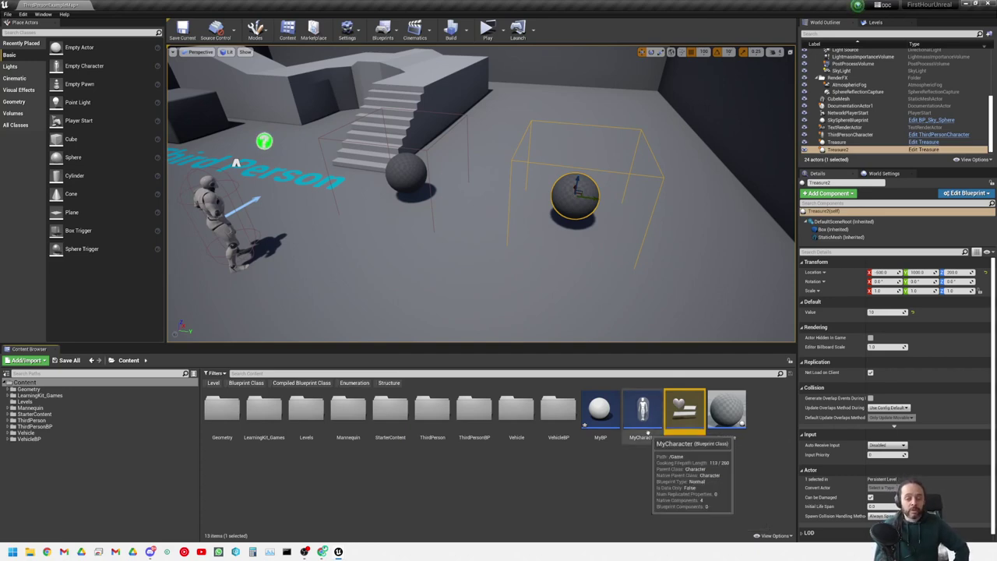
left_click(639, 481)
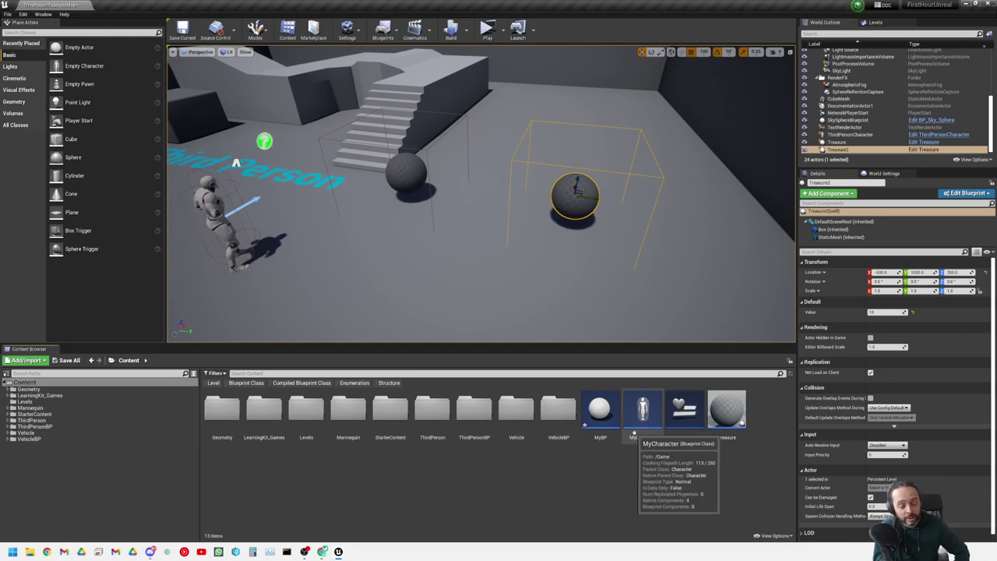
- In MyCharacter, add a Create Widget node after BeginPlay with class MyCoolUI
double_click(632, 439)
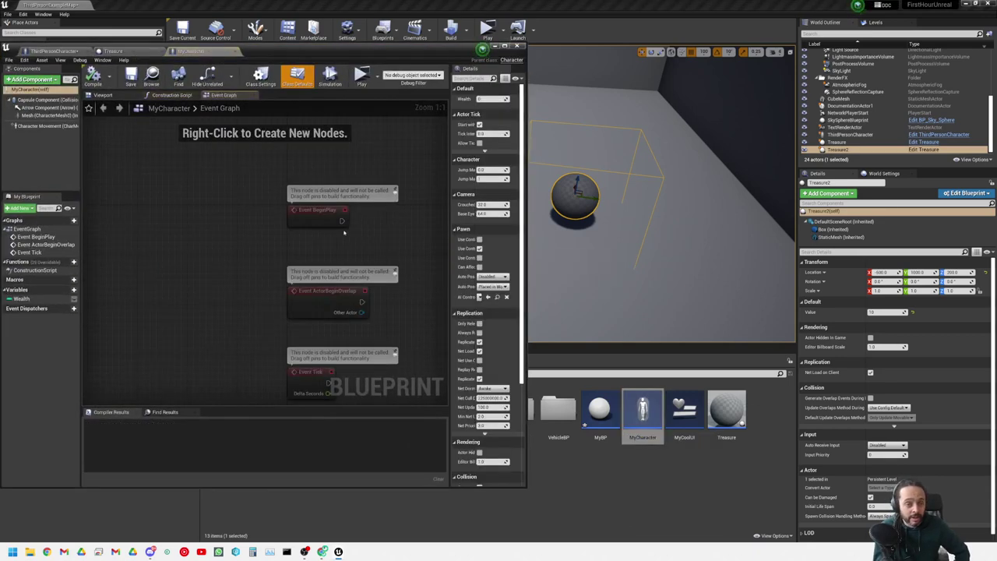
left_click_drag(342, 222, 396, 225)
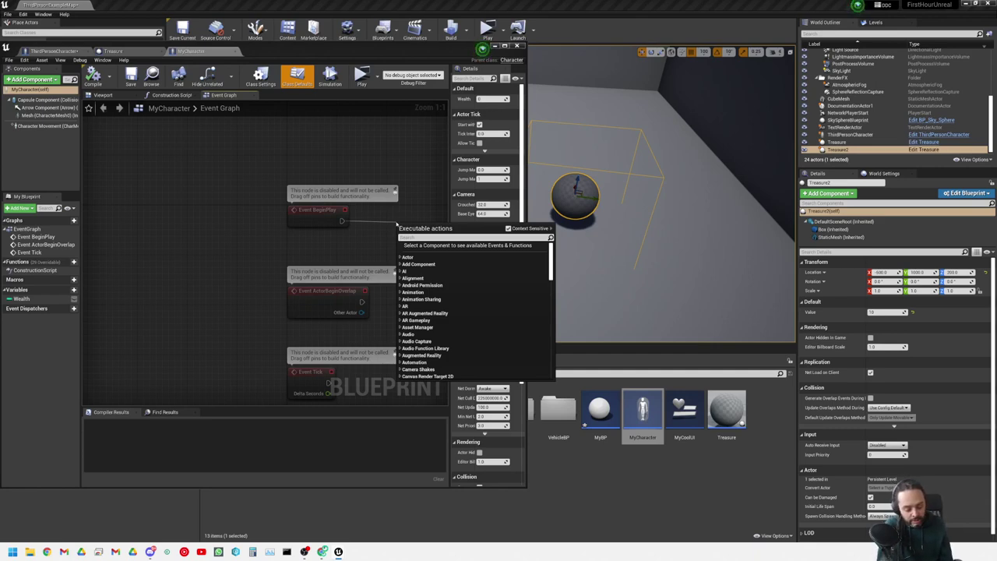
type("ar")
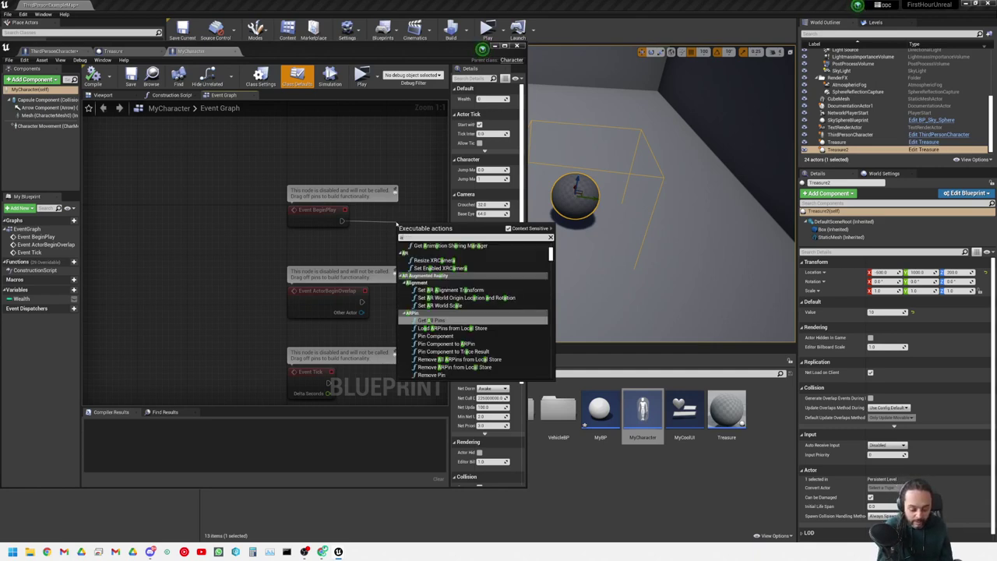
key("BackSpace")
key("BackSpace")
type("create")
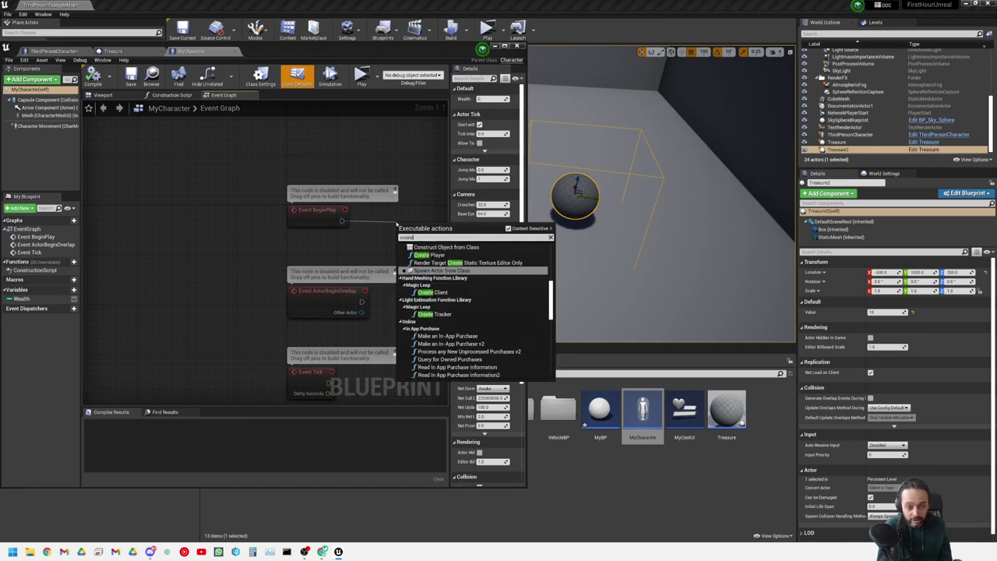
type(" widget")
key("Return")
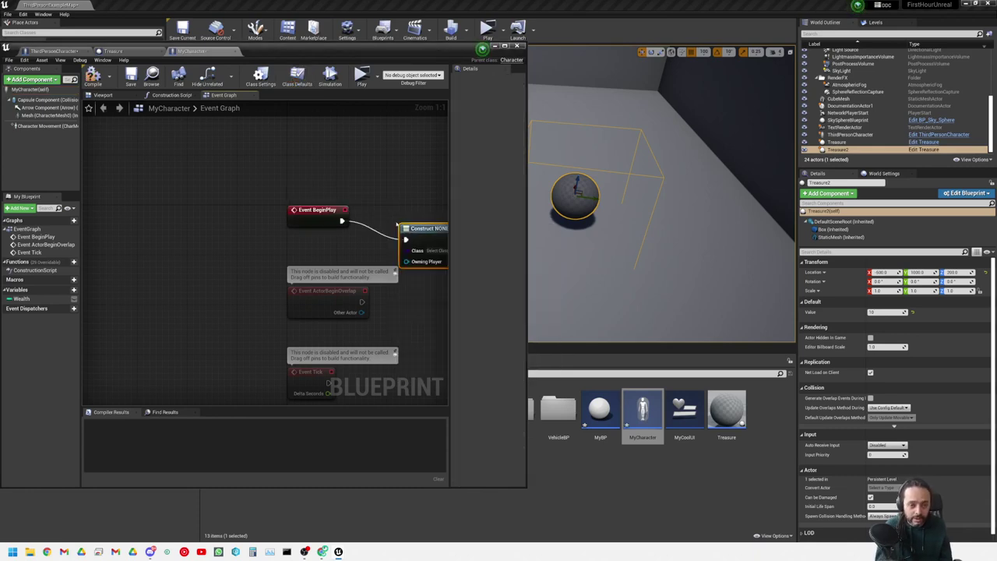
right_click_drag(473, 233, 260, 224)
left_click_drag(261, 224, 288, 206)
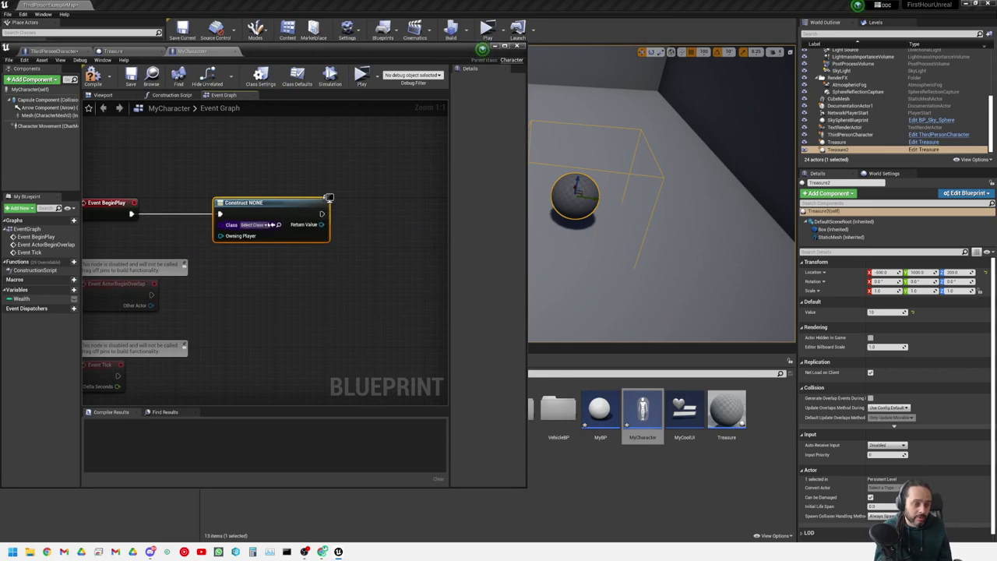
left_click(256, 224)
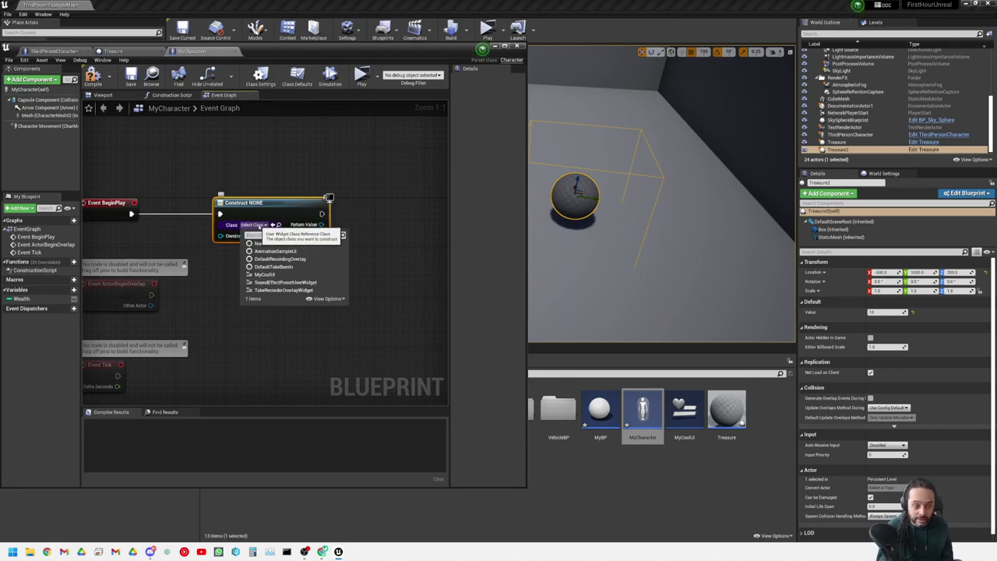
left_click(264, 274)
- Add an Add to Viewport node targeting the created widget
right_click_drag(312, 224, 250, 226)
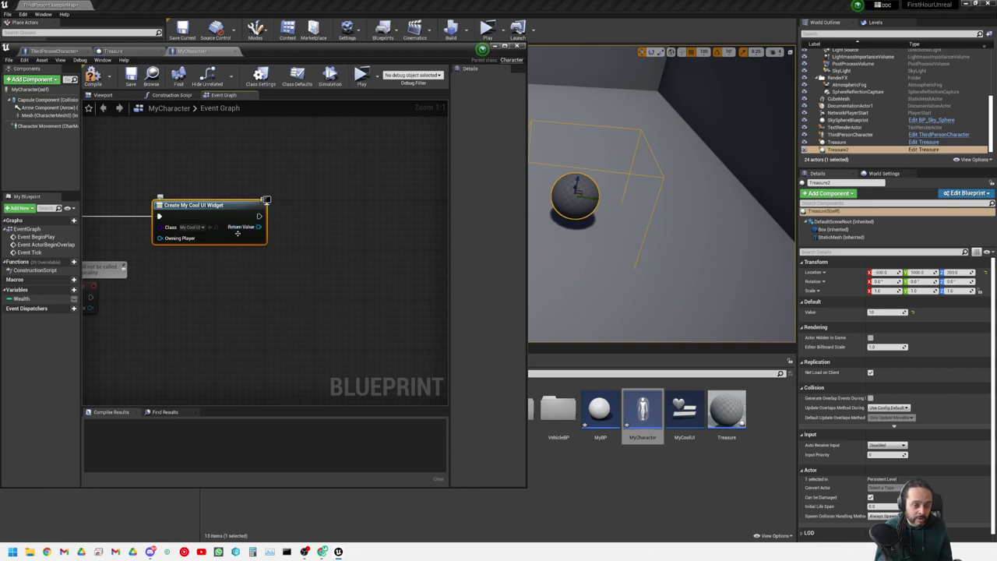
right_click_drag(251, 229, 267, 229)
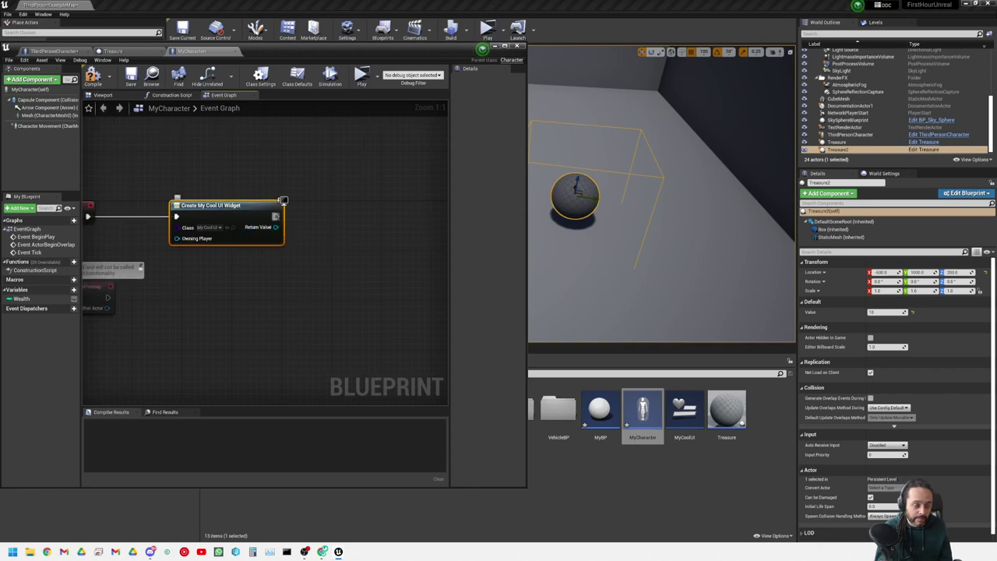
left_click_drag(277, 216, 319, 223)
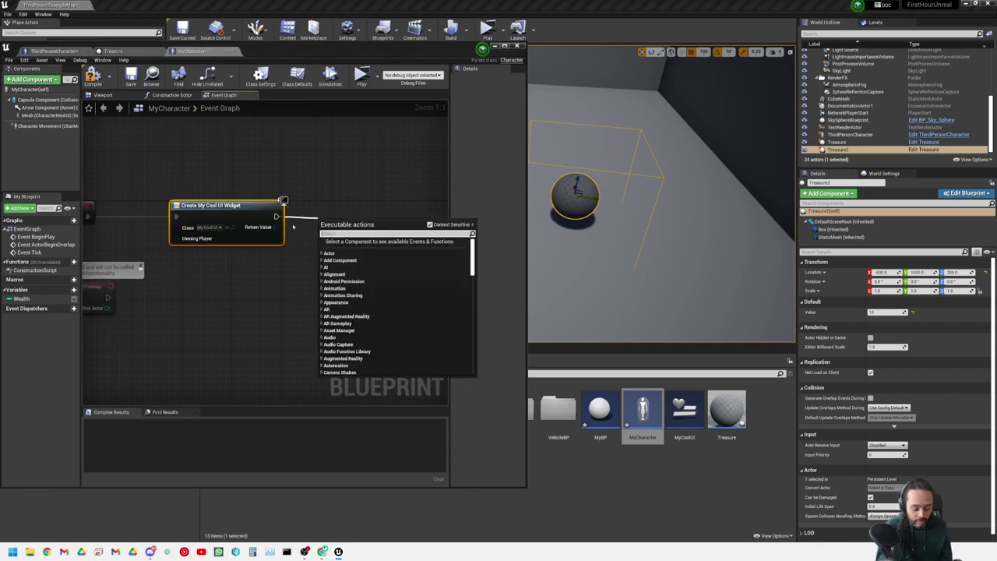
type("add to view")
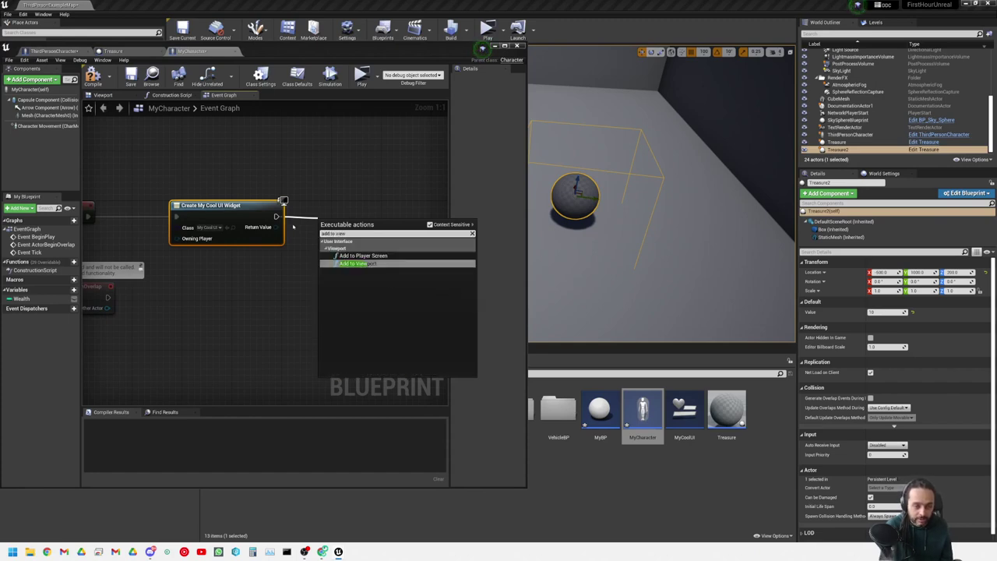
key("Return")
left_click_drag(359, 226, 388, 196)
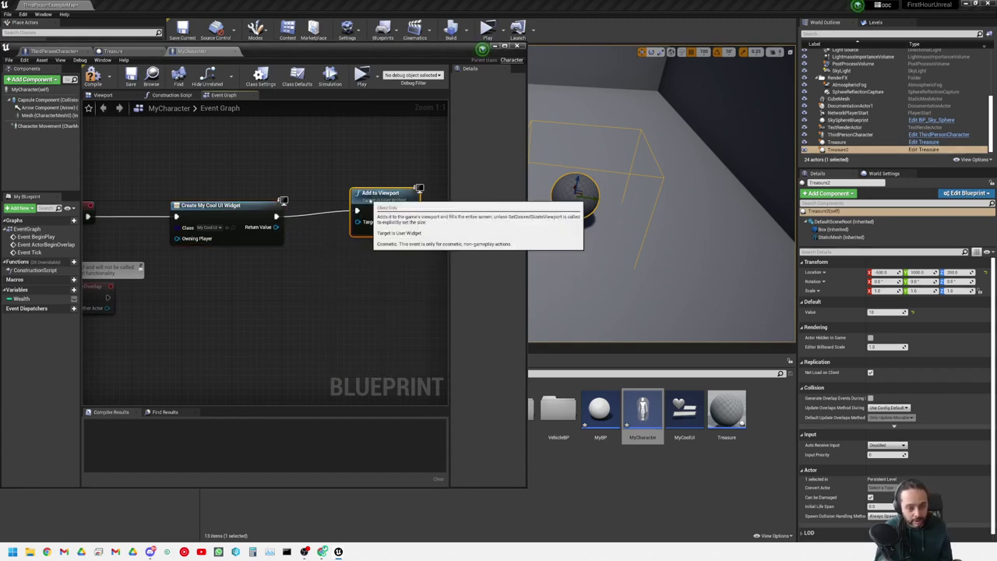
left_click_drag(278, 226, 351, 208)
right_click_drag(358, 270, 327, 269)
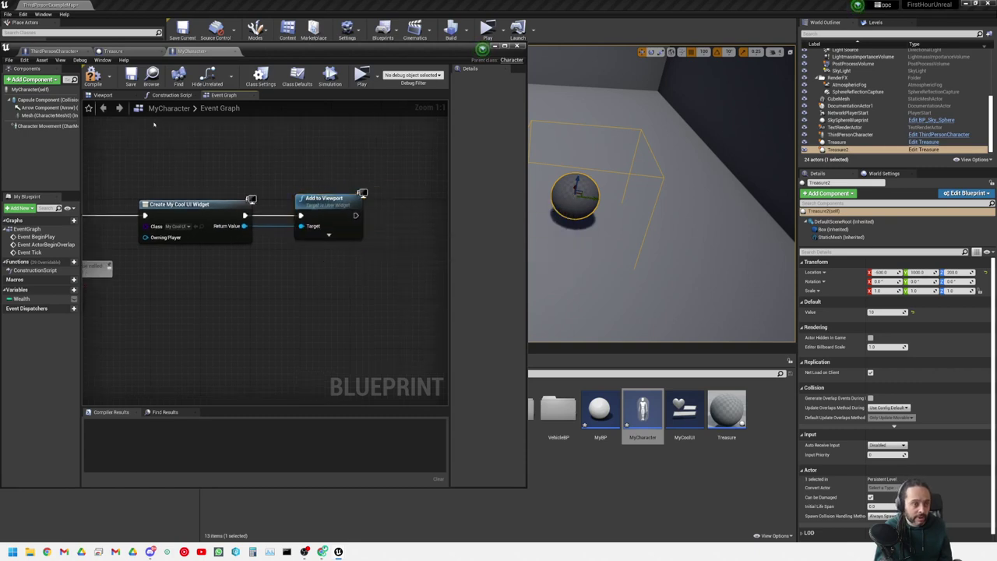
- Compile MyCharacter and run a quick play test
left_click(93, 75)
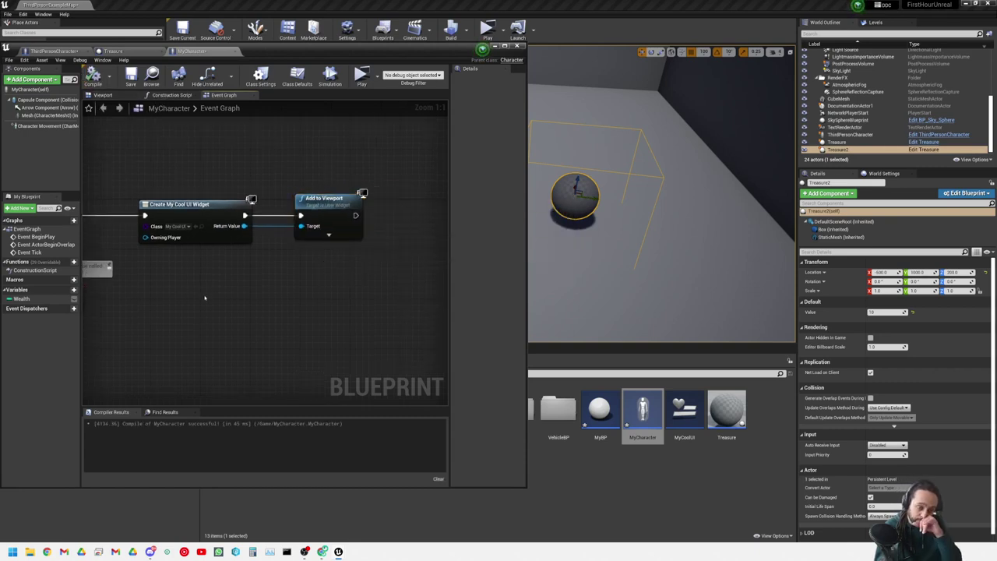
left_click(361, 74)
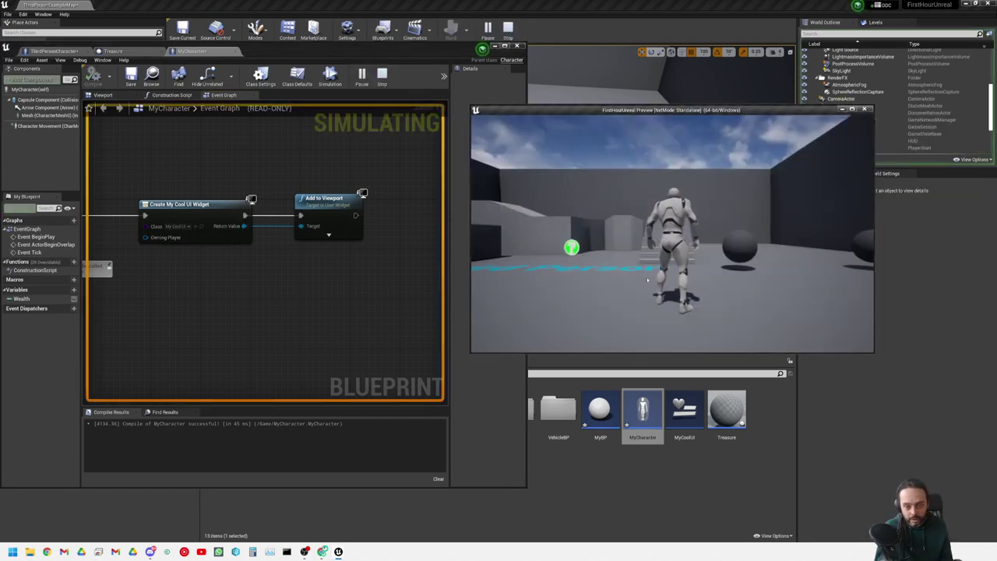
key("Escape")
- Open the MyCoolUI widget and view its Graph and Designer
double_click(684, 413)
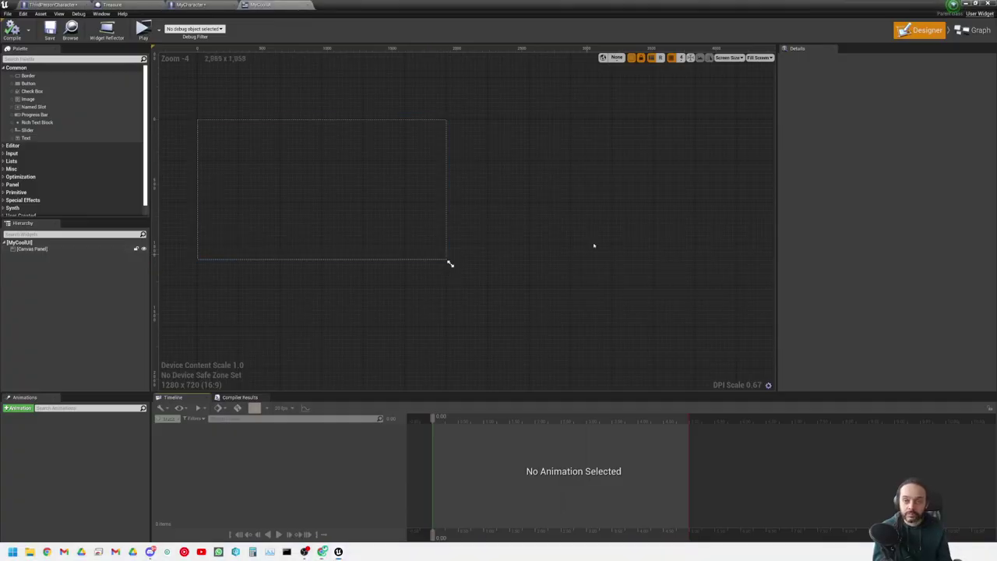
scroll(369, 174, "up", 3)
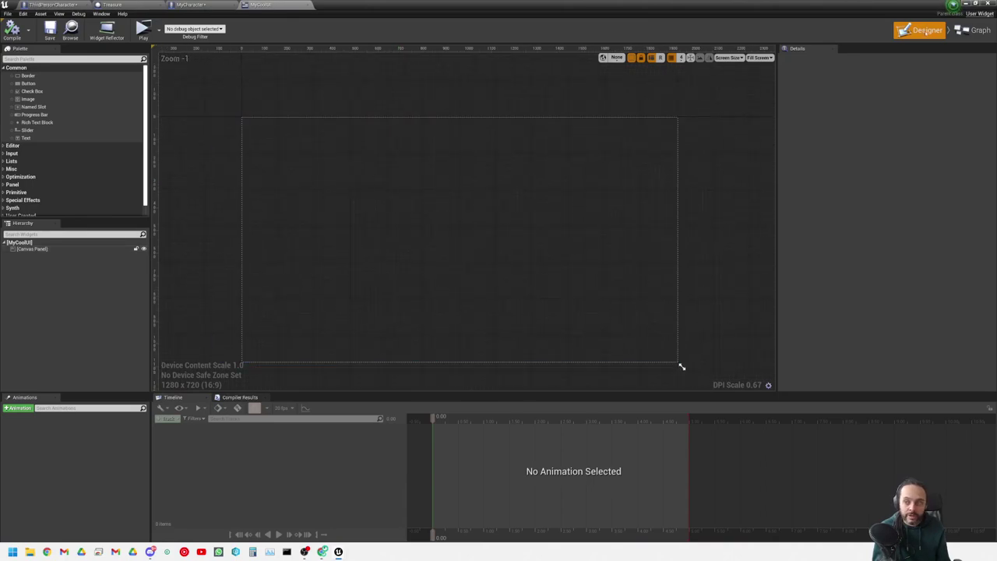
left_click(974, 30)
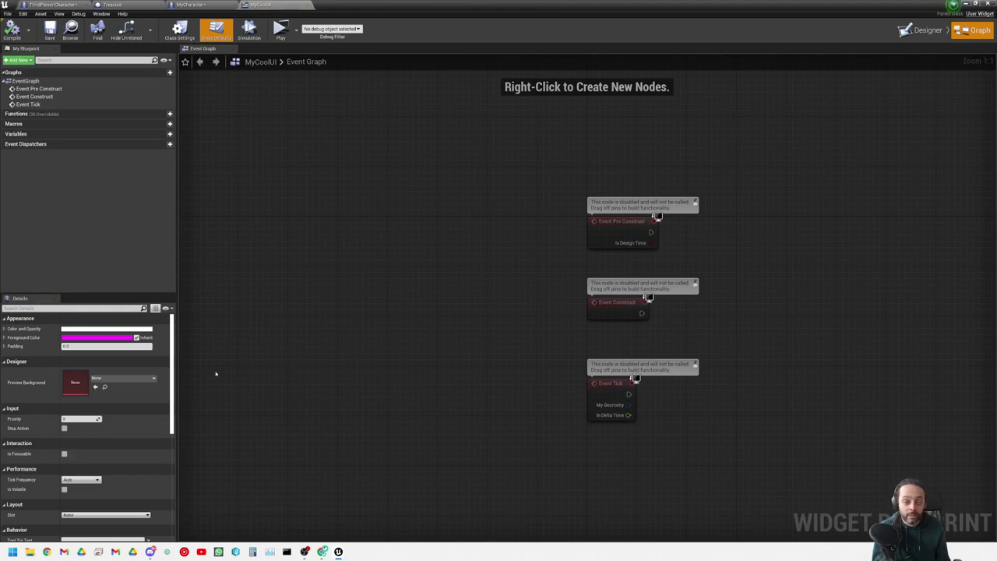
left_click(926, 30)
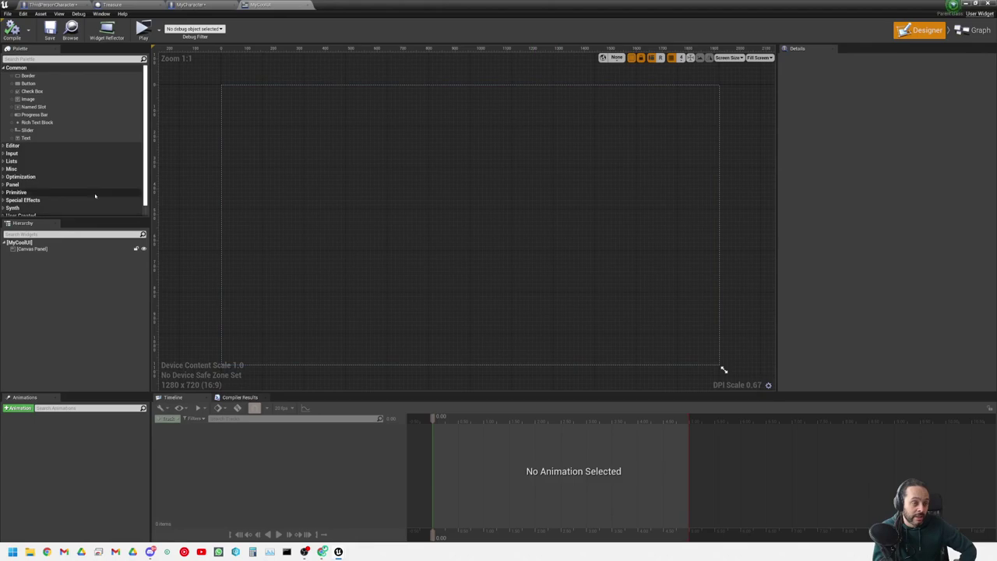
scroll(95, 196, "down", 1)
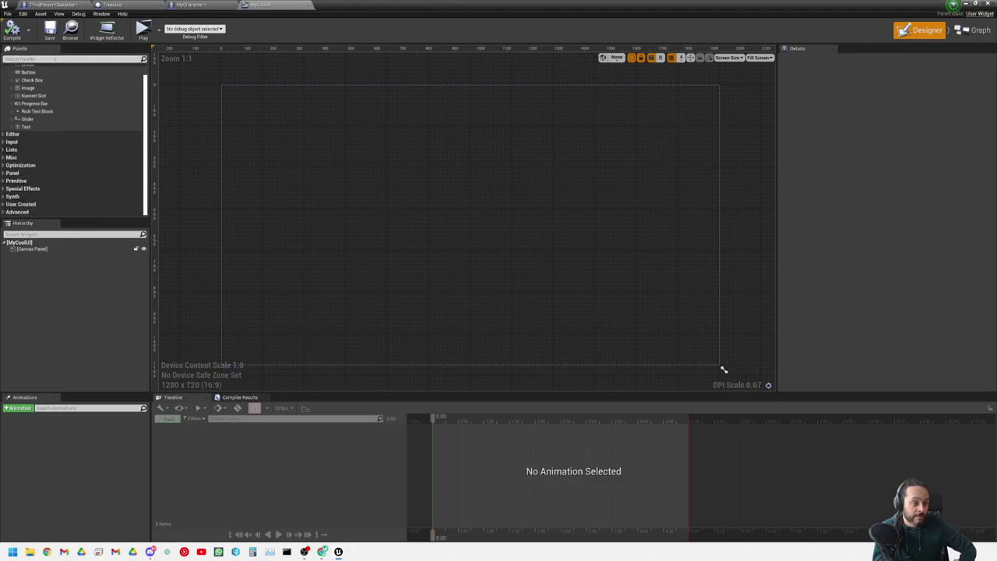
- Place a Text block from the palette onto the canvas and open its text binding options
left_click(47, 59)
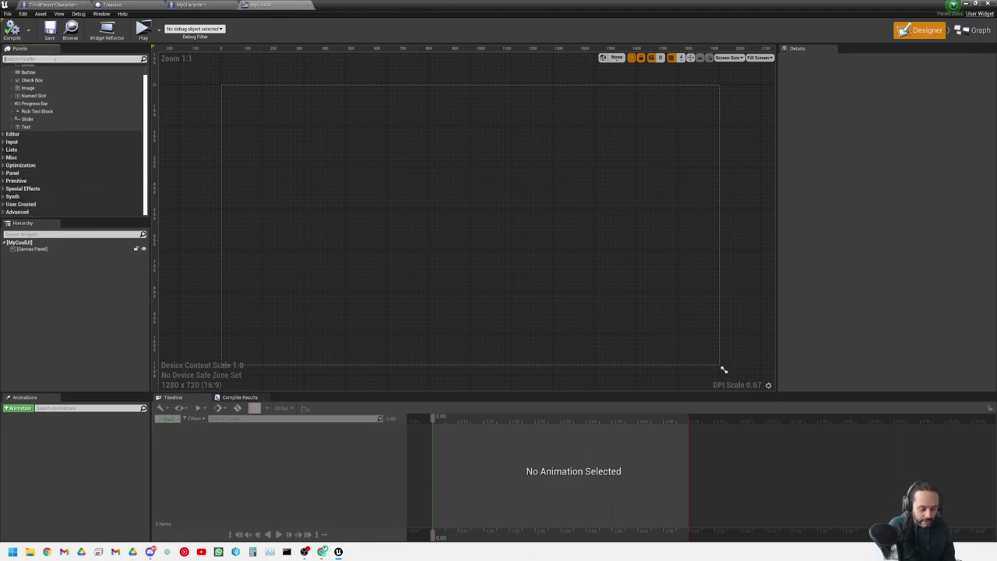
type("text")
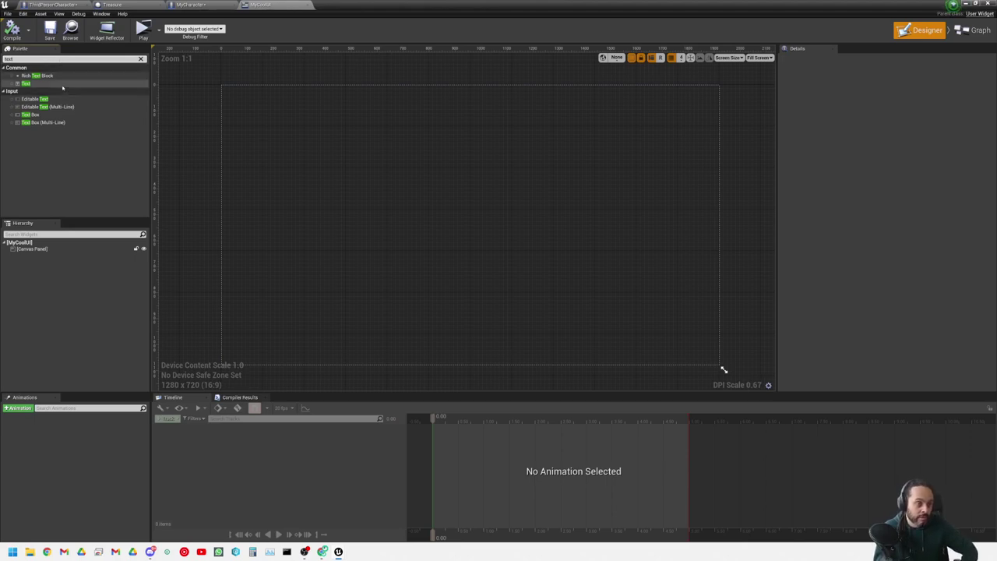
left_click_drag(63, 88, 453, 105)
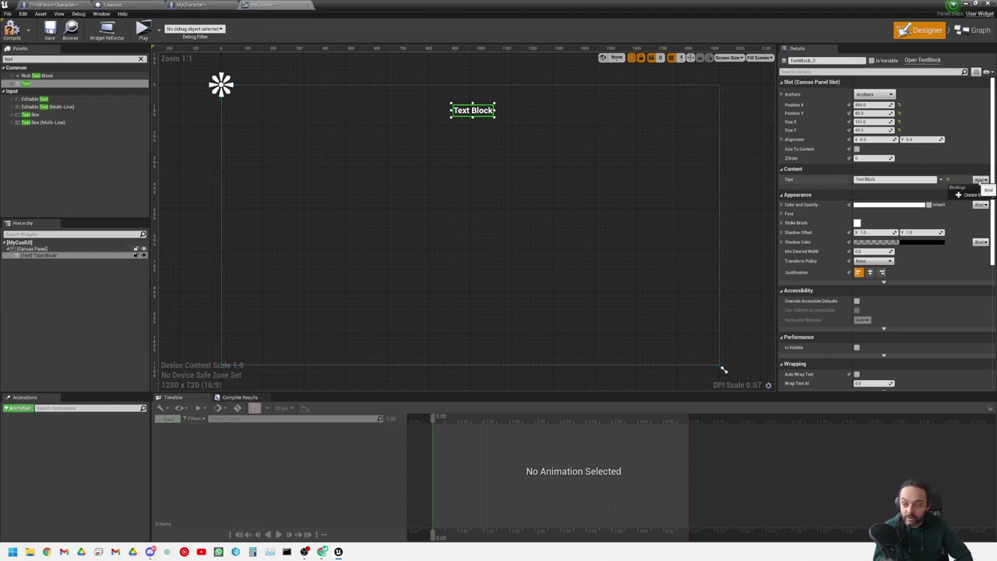
left_click(979, 179)
- Create the Get Text 0 binding function and move its Return Node right
left_click(975, 194)
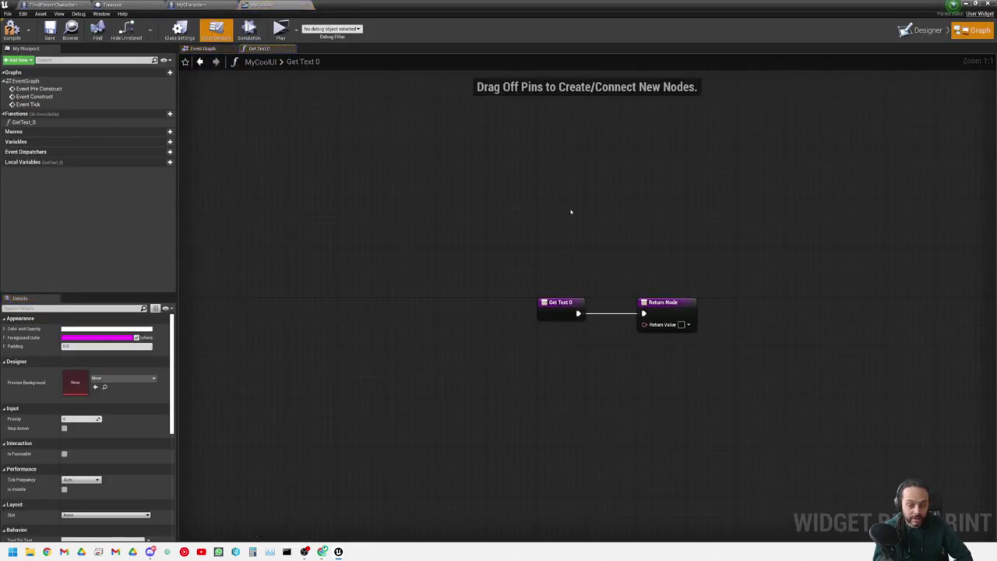
right_click_drag(675, 264, 456, 218)
left_click_drag(447, 253, 613, 254)
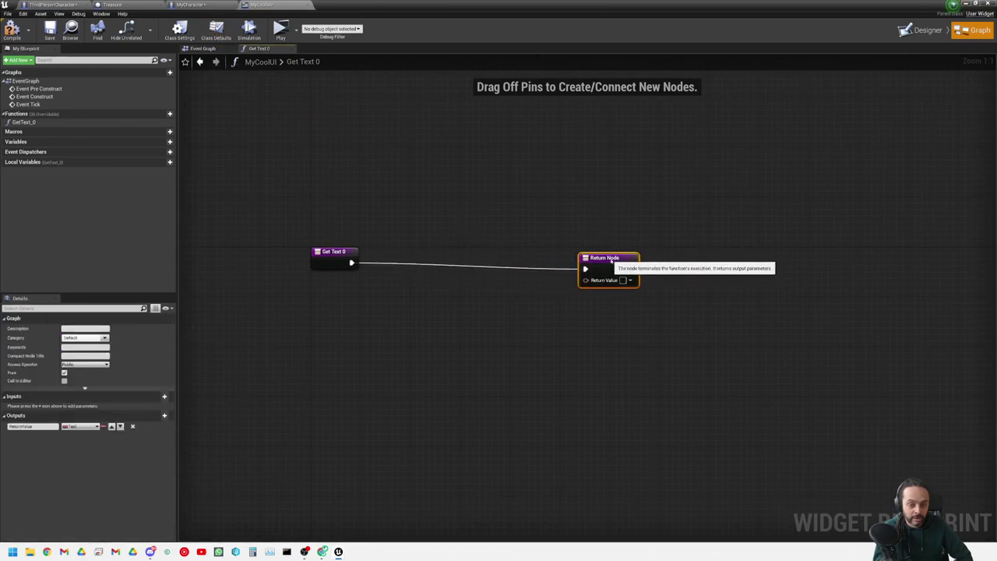
left_click(367, 319)
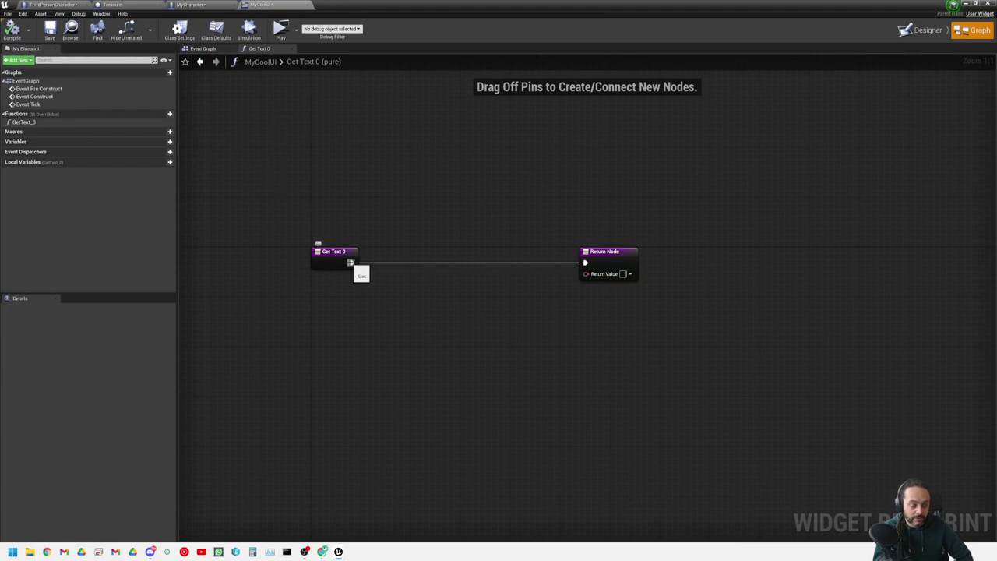
- Review the MyCharacter and Treasure graphs, then return to Get Text 0
left_click(190, 4)
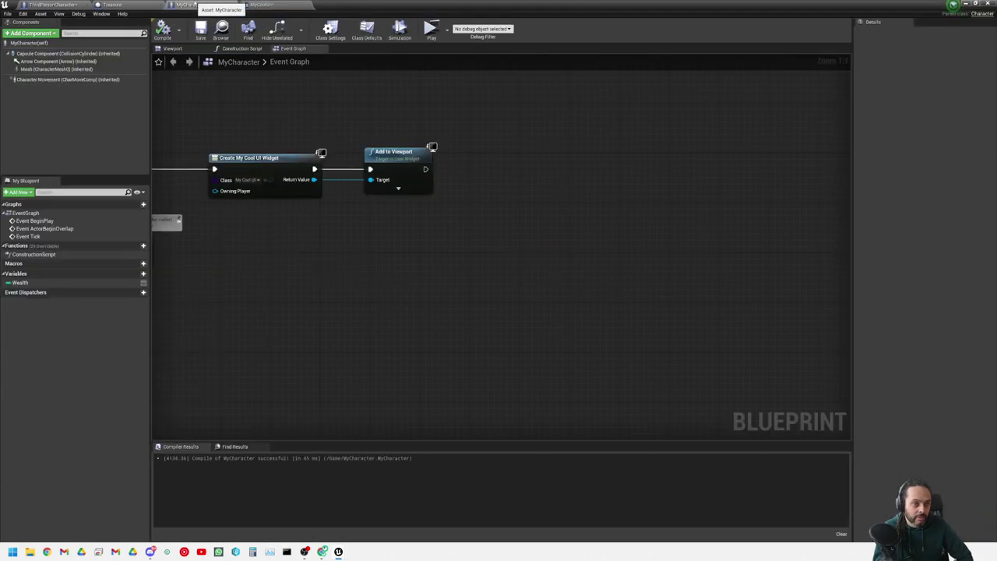
right_click_drag(222, 205, 352, 227)
left_click(111, 4)
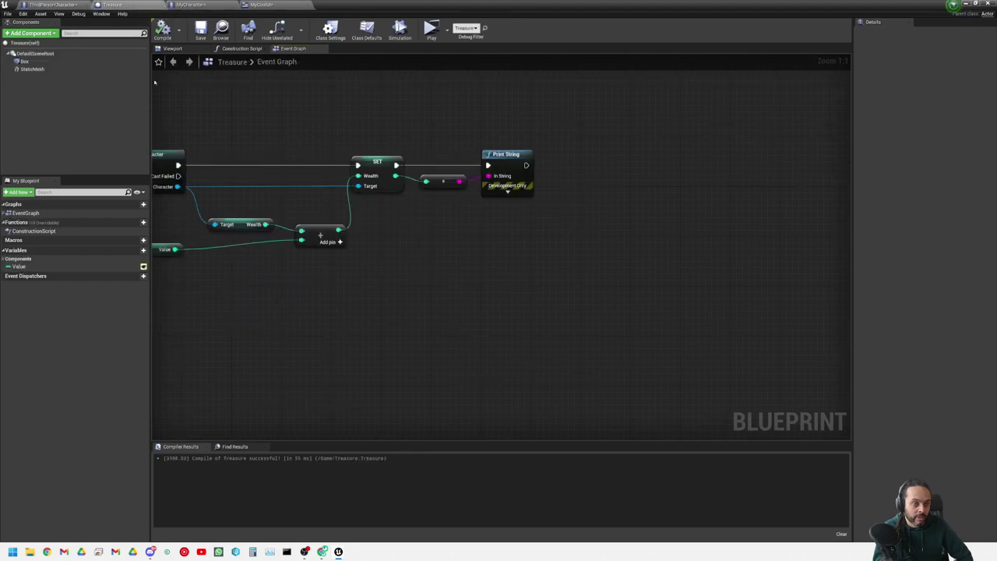
right_click_drag(245, 297, 311, 305)
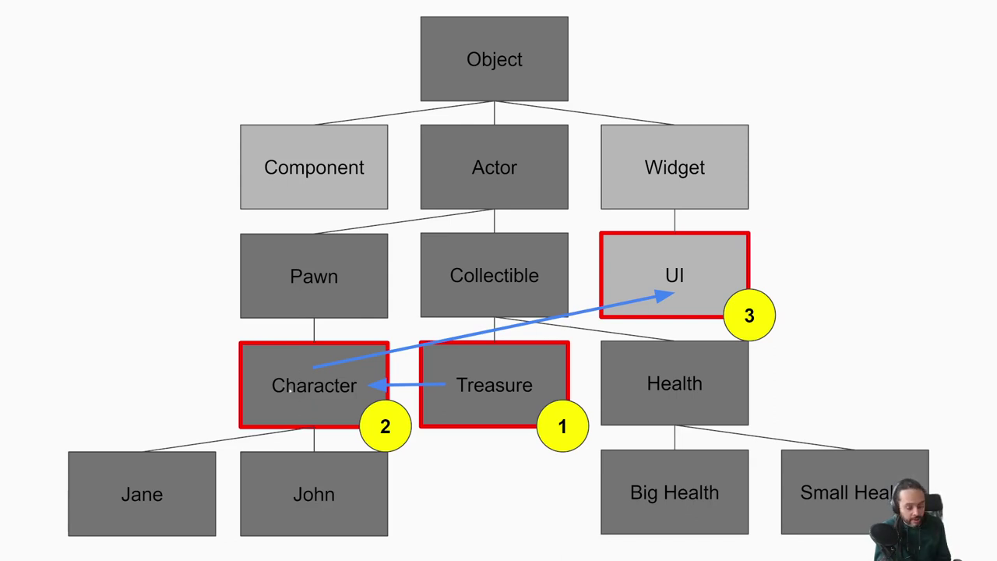
key("alt+Tab")
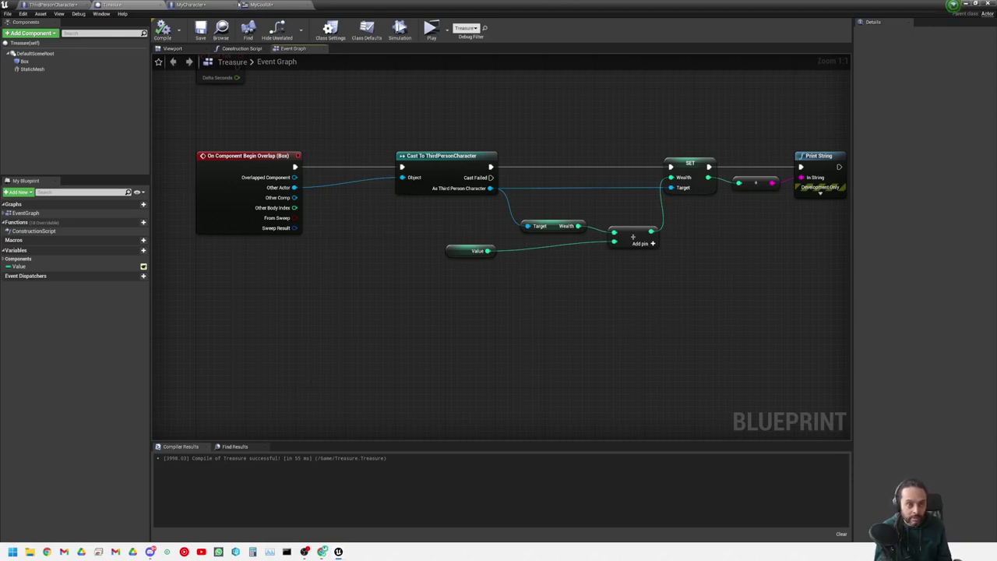
left_click(261, 6)
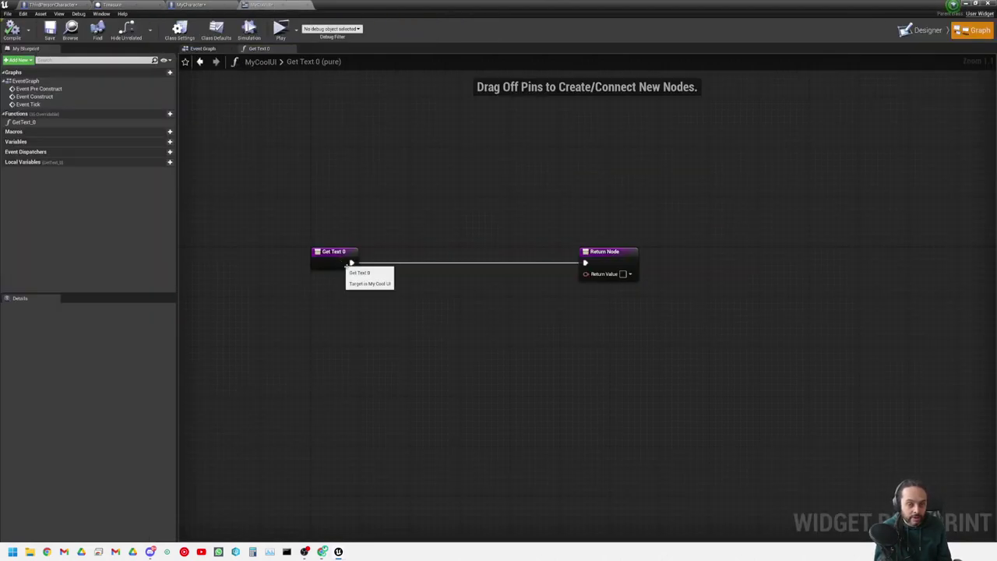
- Add a Cast To ThirdPersonCharacter node after Get Text 0's entry
left_click_drag(352, 262, 380, 265)
type("cast to")
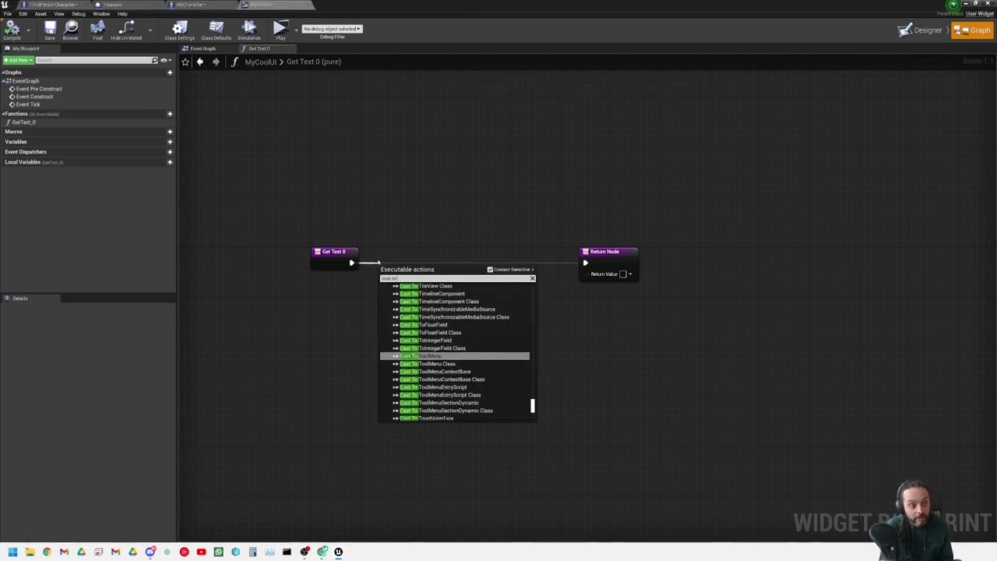
type(" thirdpe")
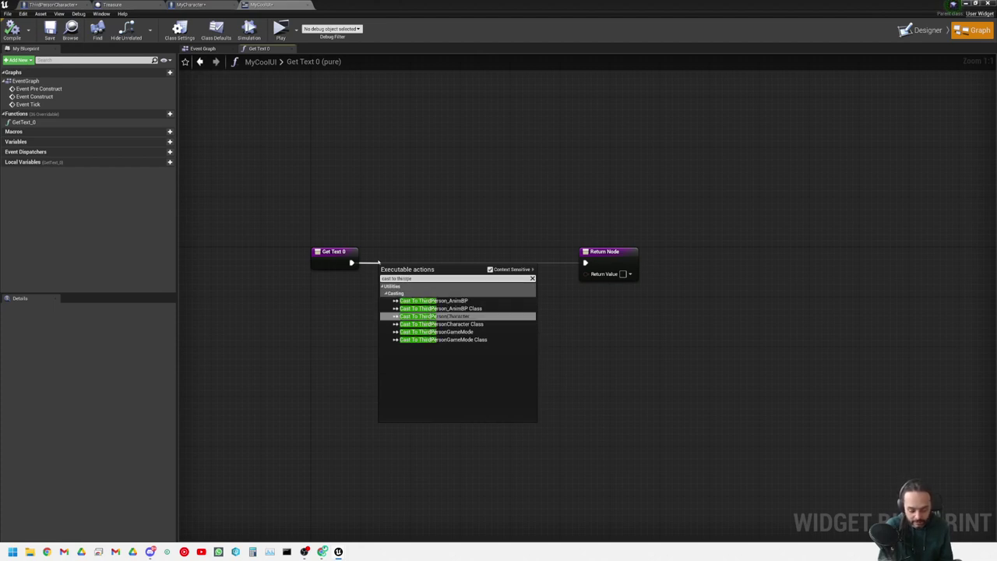
left_click(436, 316)
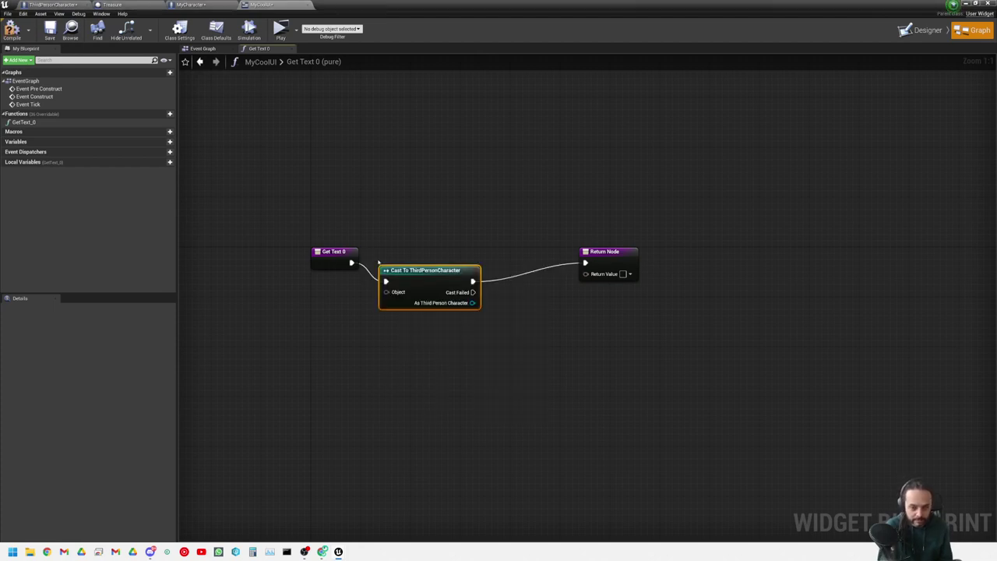
right_click_drag(500, 278, 420, 274)
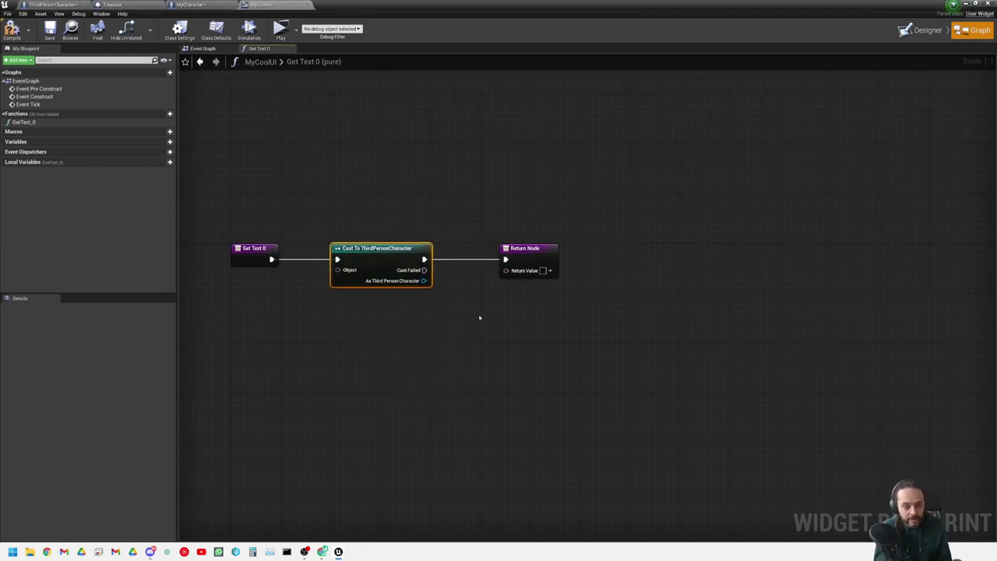
- Return the cast character's Wealth as text and compile the widget
left_click_drag(423, 280, 491, 323)
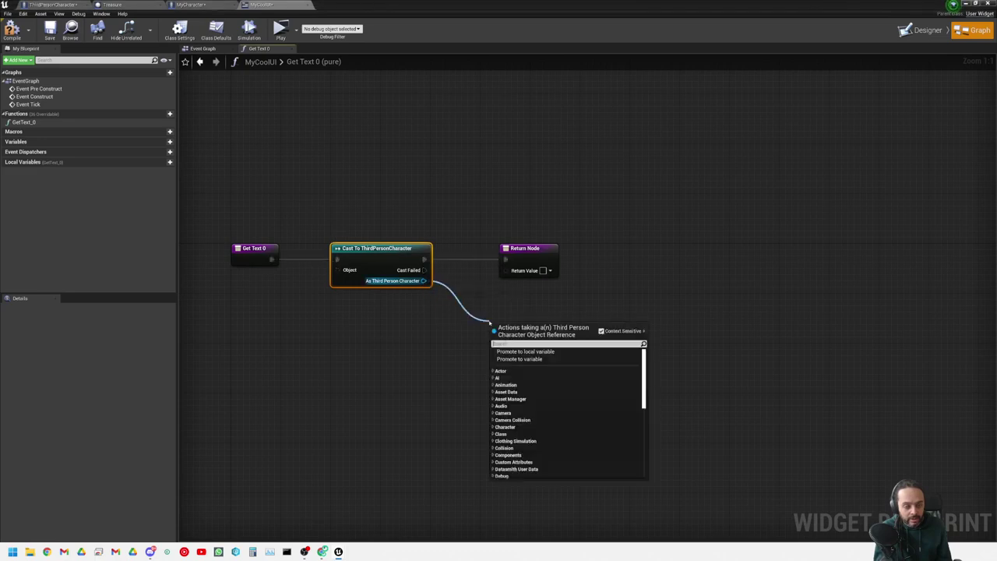
type("get wealth")
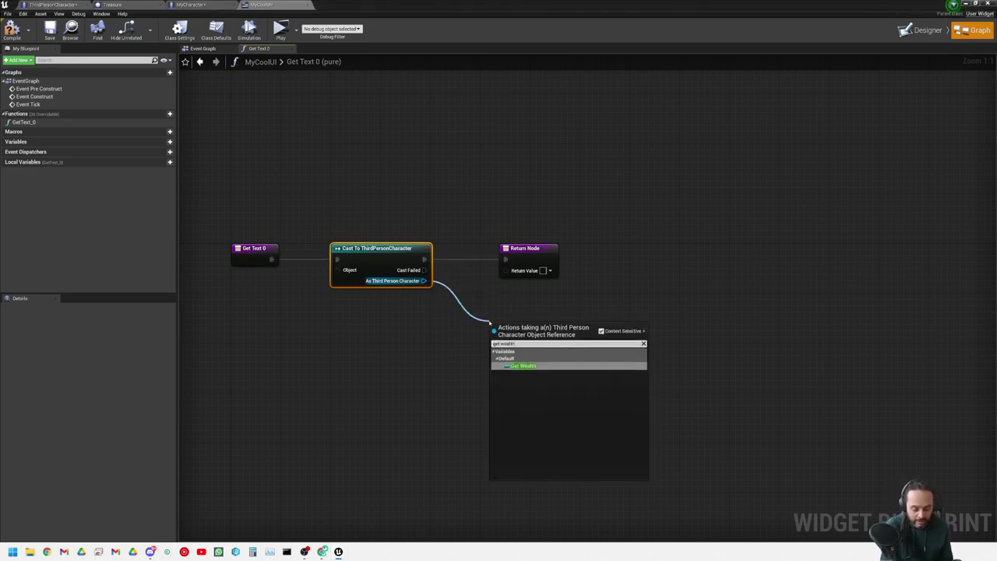
key("Return")
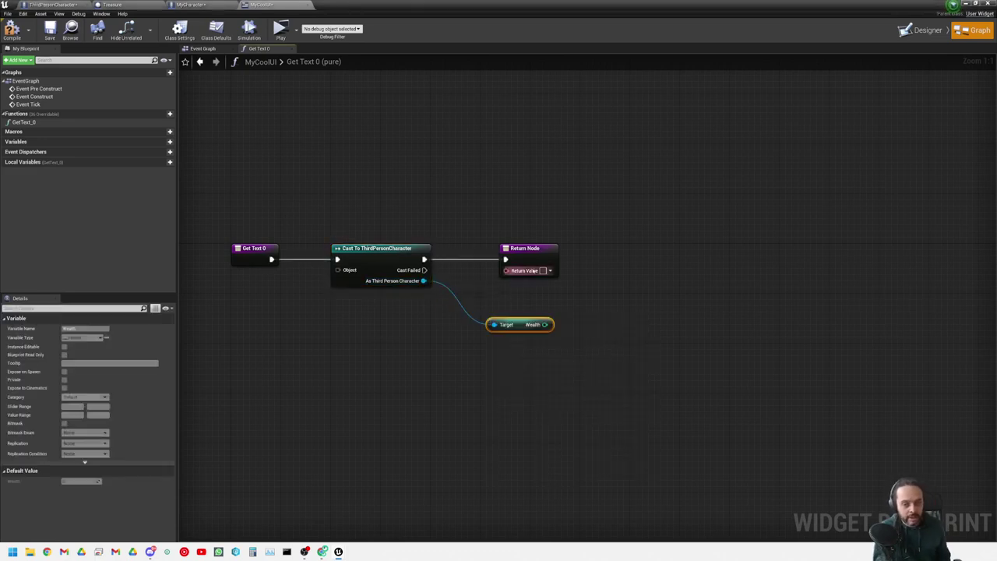
left_click_drag(528, 249, 760, 254)
left_click(681, 276)
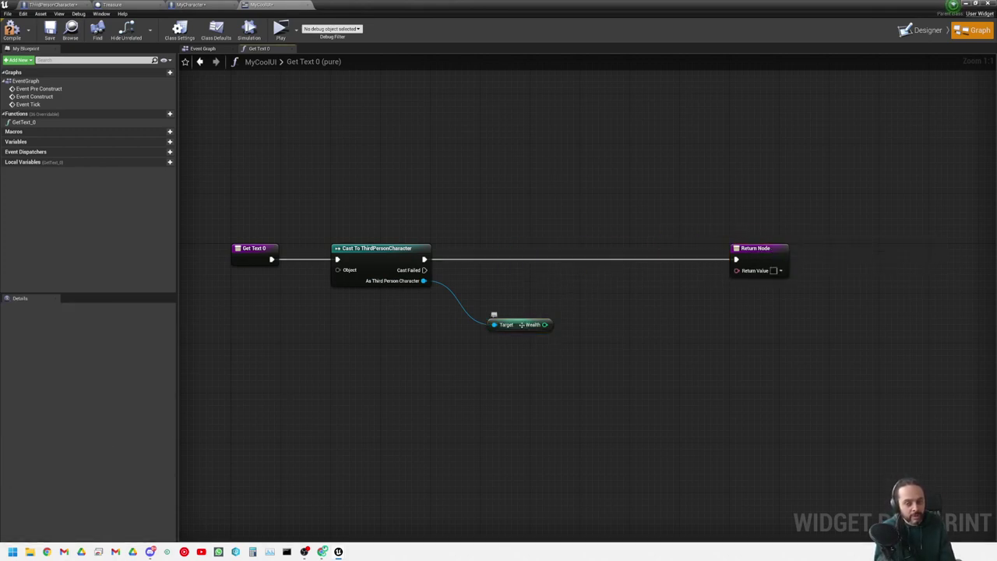
left_click_drag(518, 323, 502, 299)
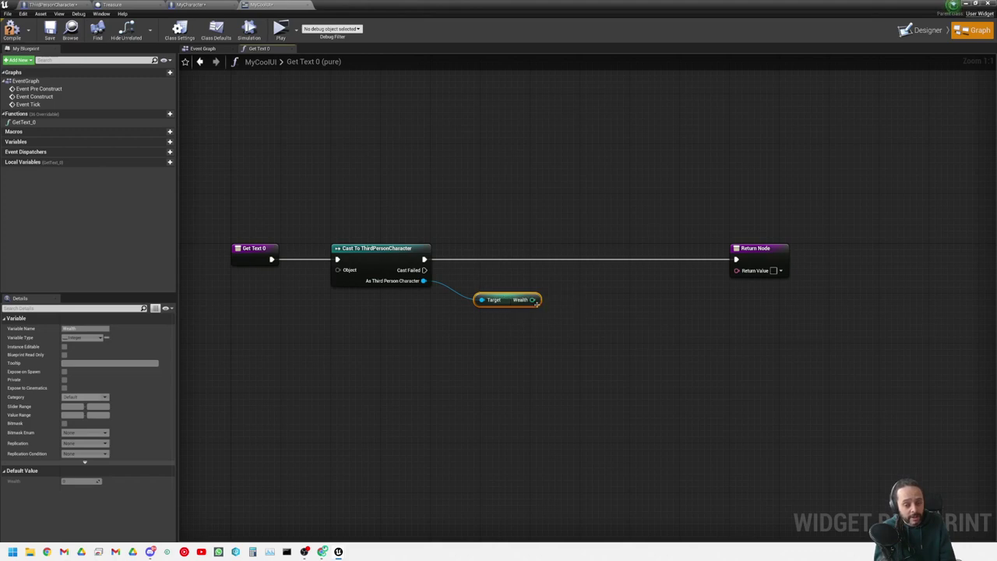
left_click_drag(532, 300, 745, 274)
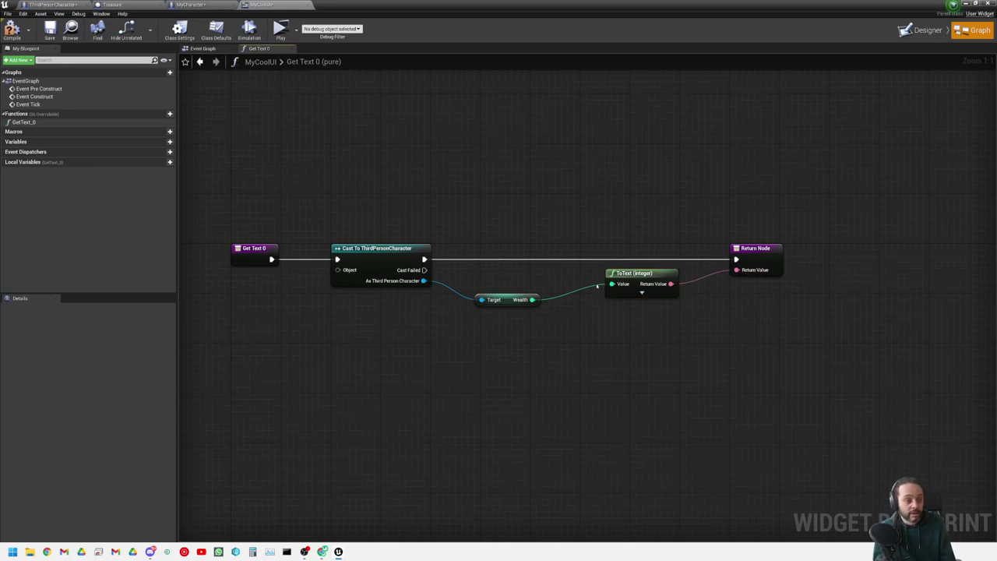
left_click(12, 29)
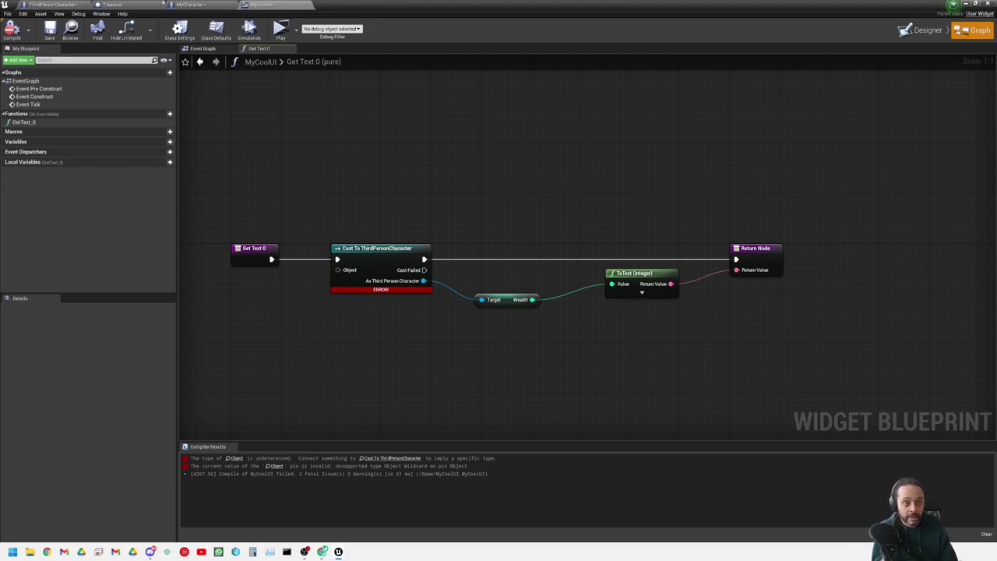
- Check ThirdPersonCharacter, then search 'get player char' from the cast's Object pin
left_click(53, 5)
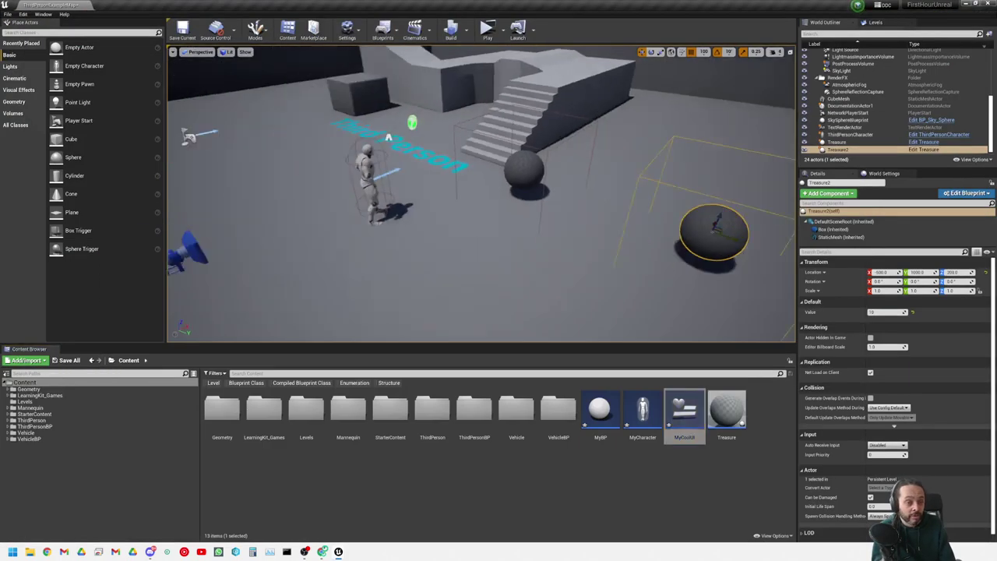
mouse_move(471, 237)
right_mouse_down()
mouse_move(465, 270)
mouse_move(469, 244)
right_mouse_up()
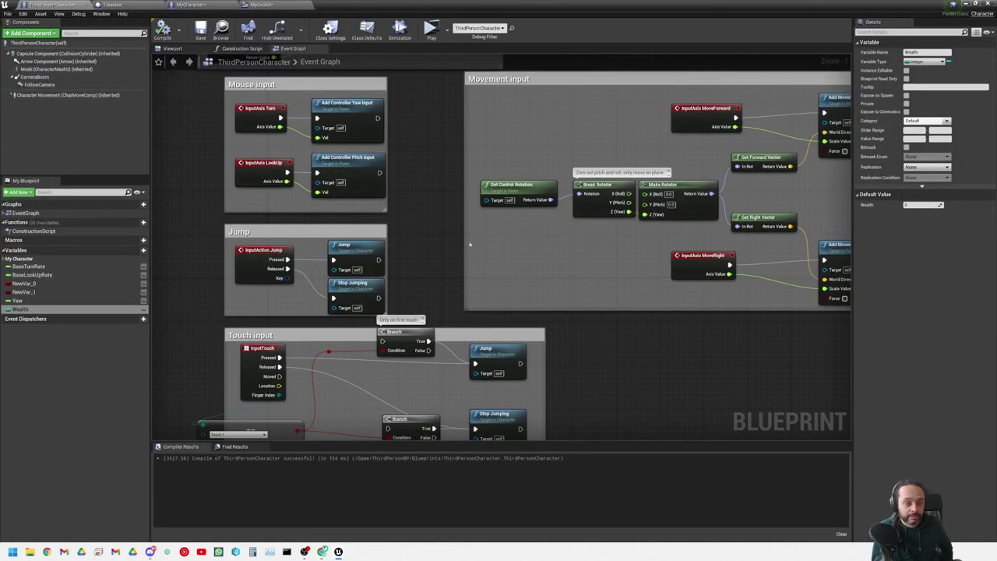
left_click(260, 5)
right_click_drag(285, 351, 372, 335)
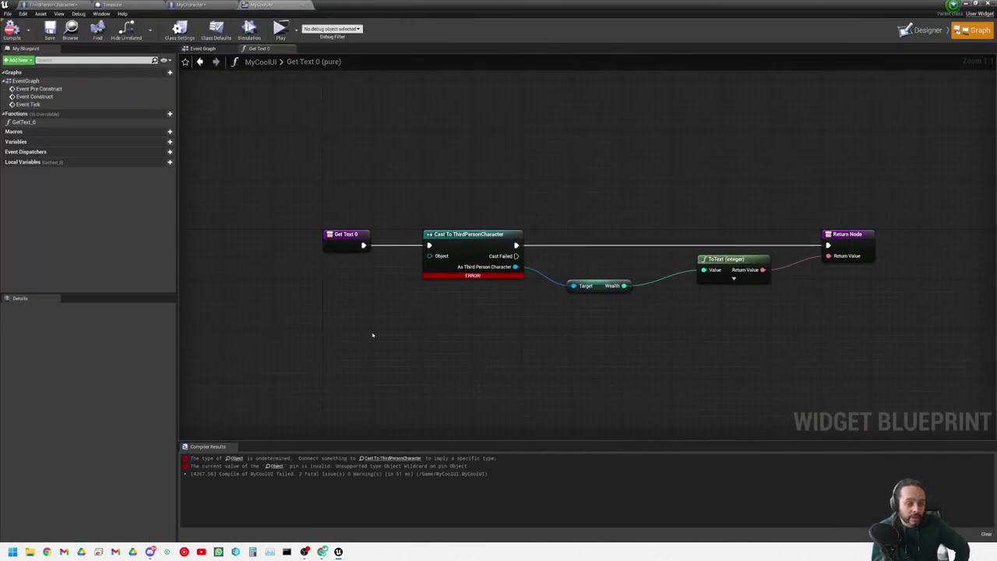
left_click_drag(426, 257, 296, 313)
type("get")
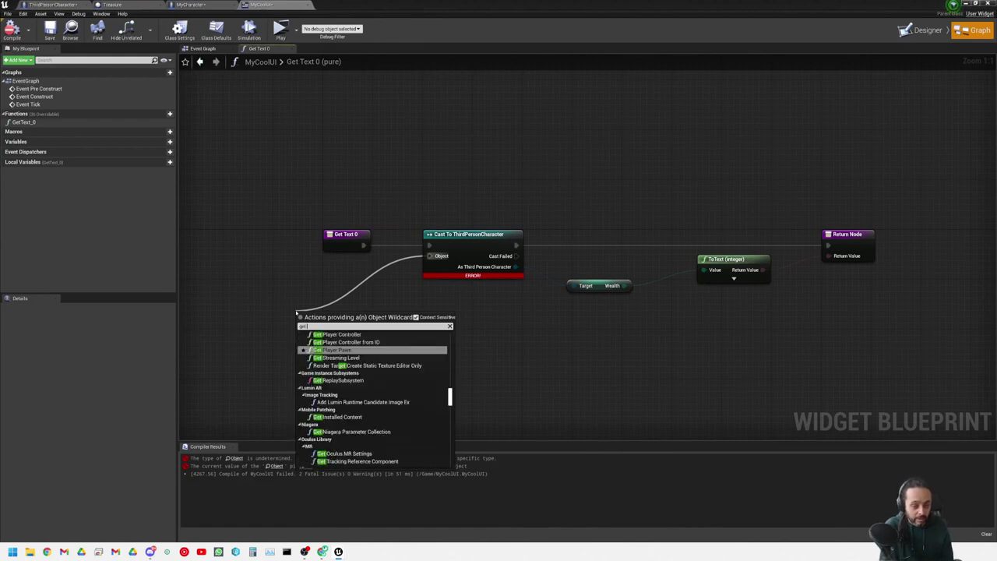
type(" player char")
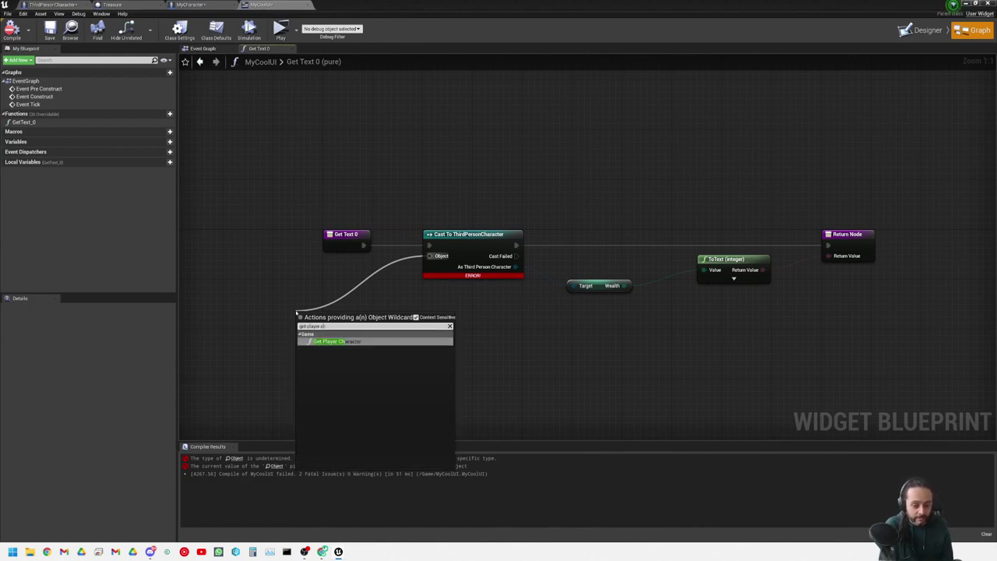
- Add a Get Player Character node into the cast's Object input, reposition it, and recompile MyCoolUI
key("Return")
left_click_drag(327, 315, 284, 283)
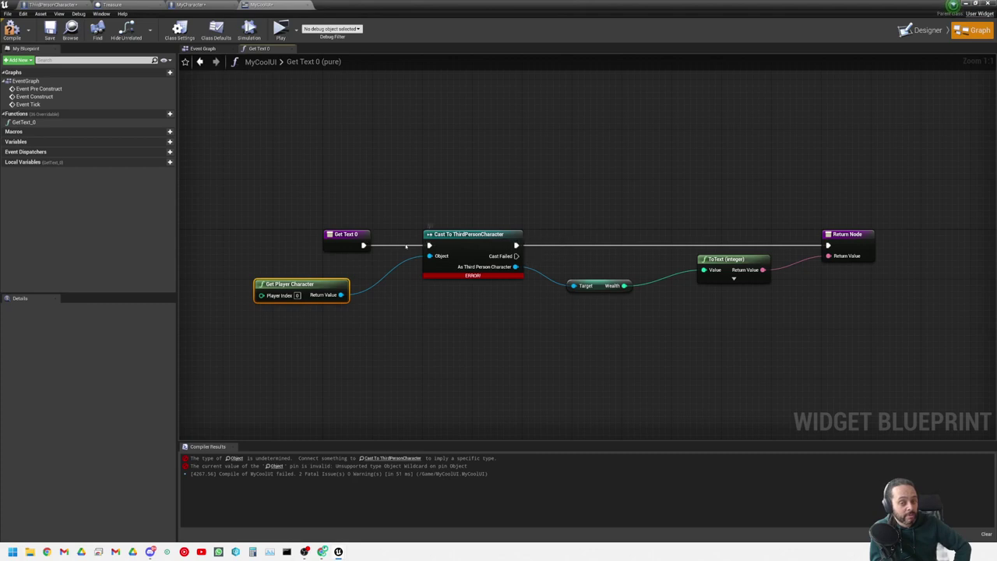
left_click(262, 327)
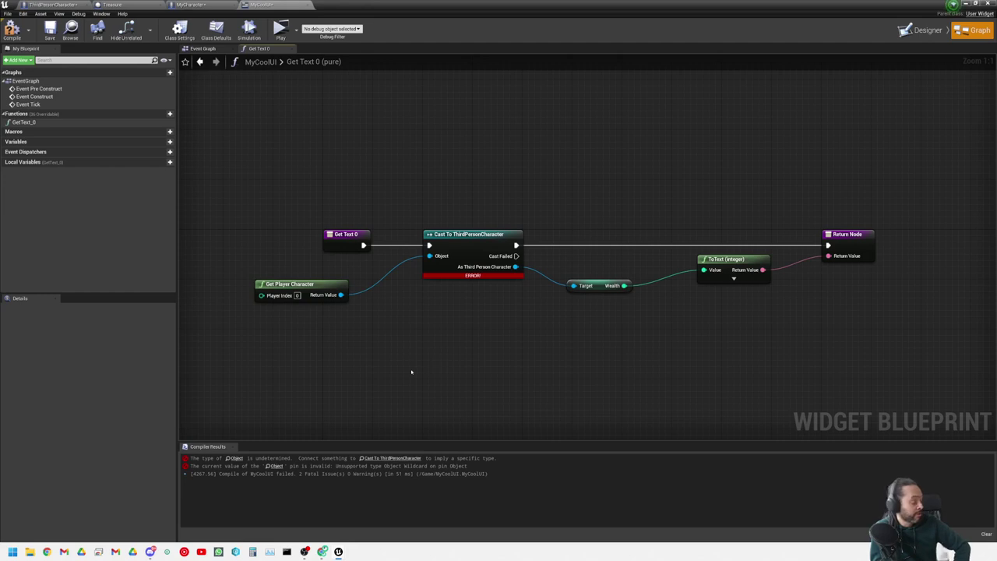
left_click(289, 290)
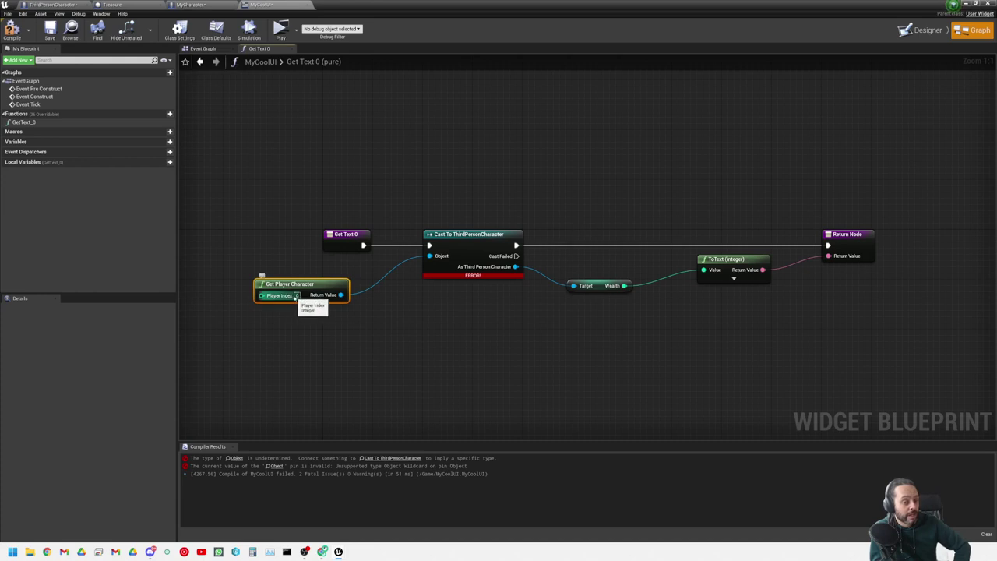
left_click(336, 354)
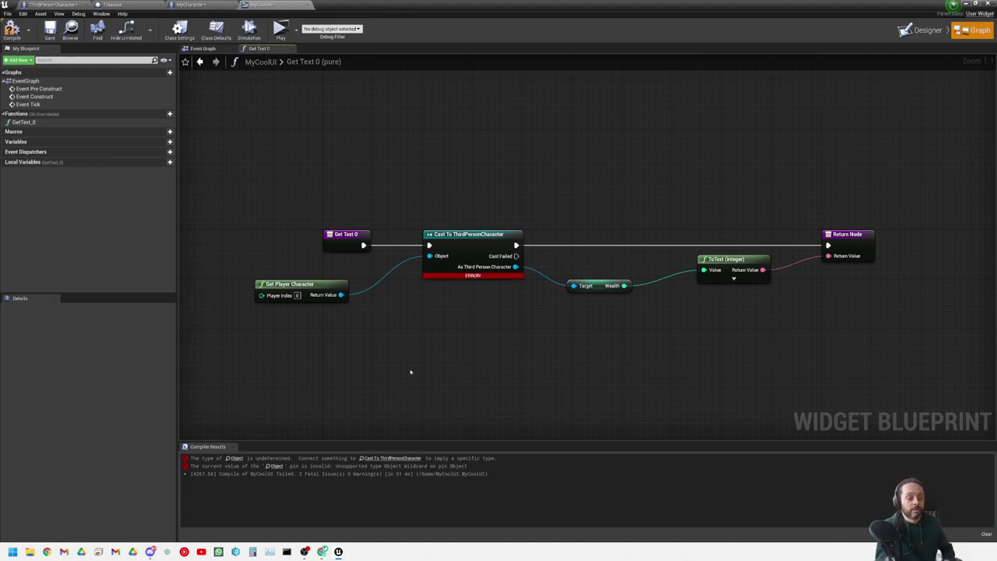
left_click(271, 285)
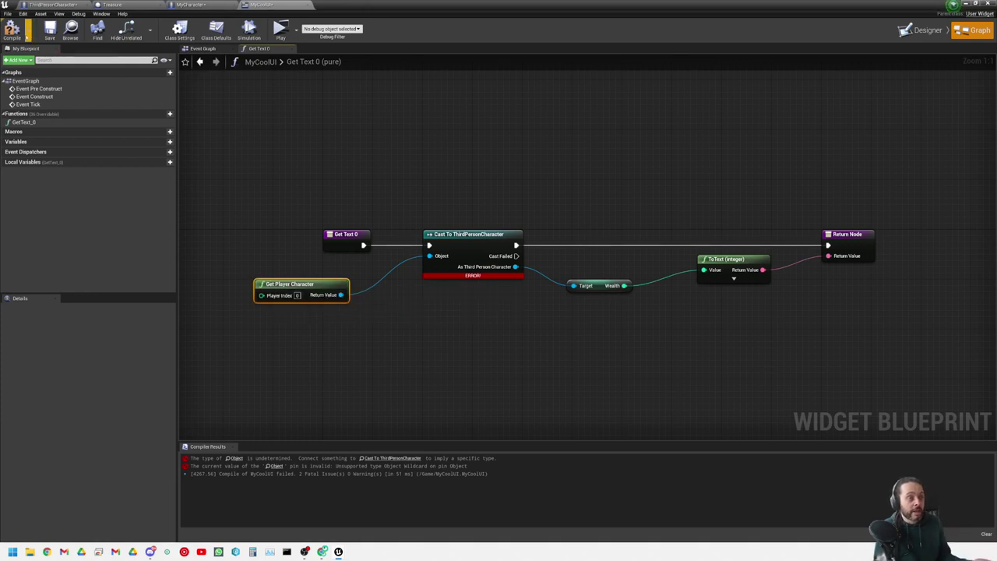
left_click(13, 31)
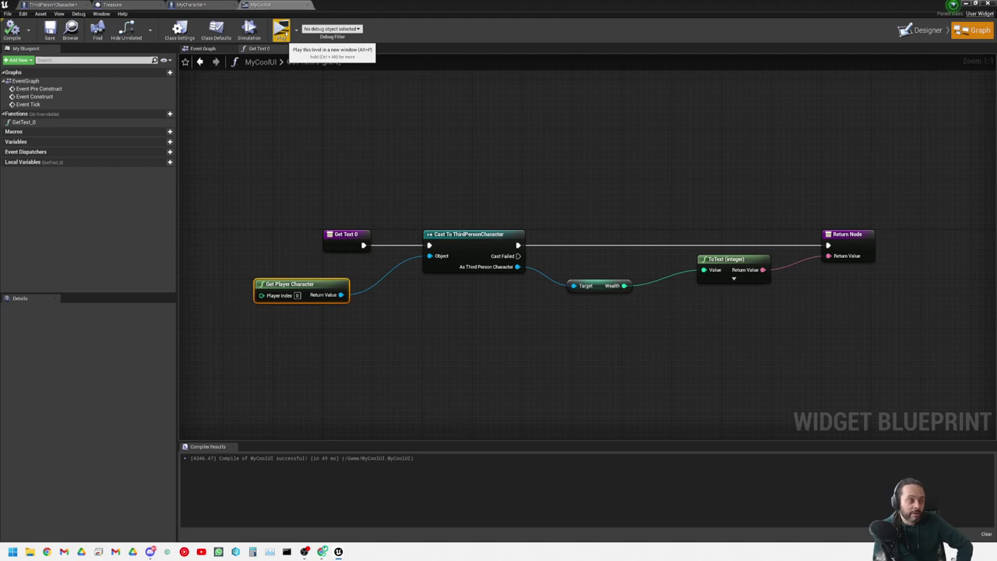
left_click(280, 31)
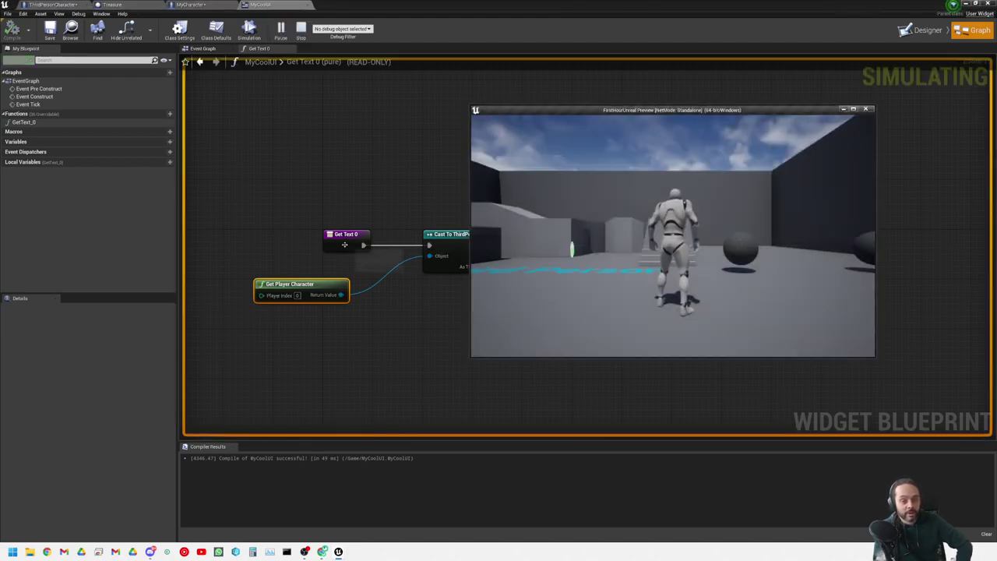
left_click(734, 281)
key("w")
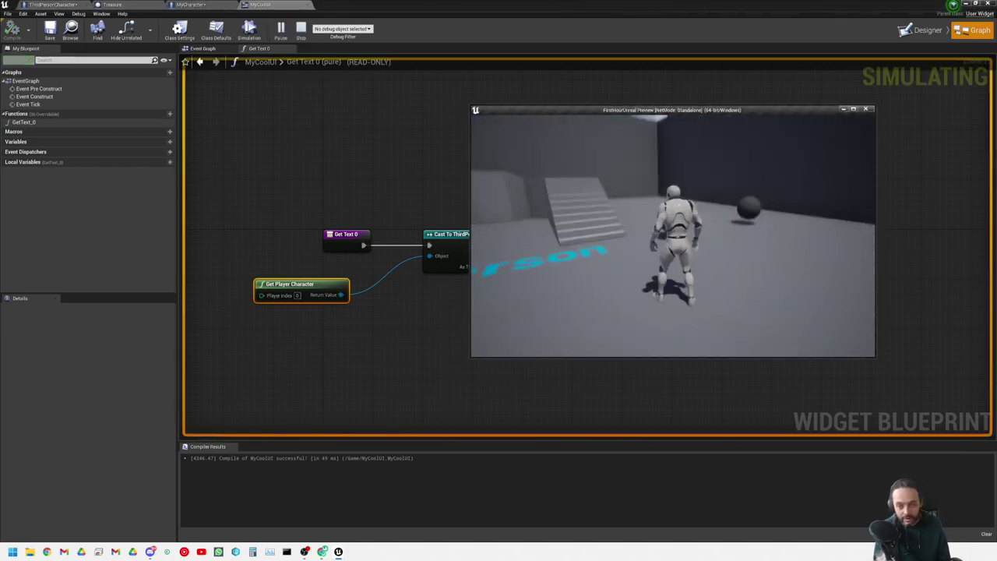
key("w")
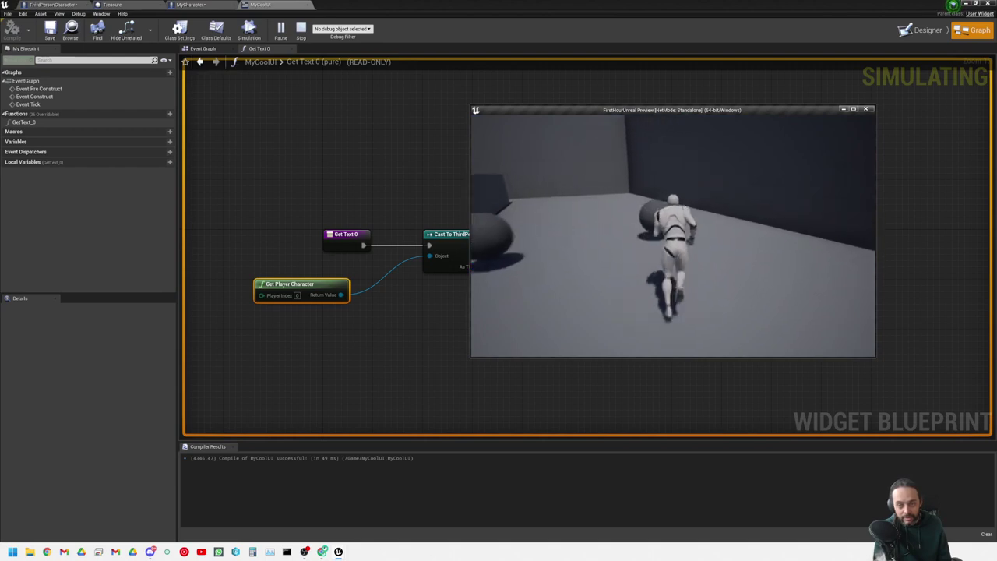
key("w")
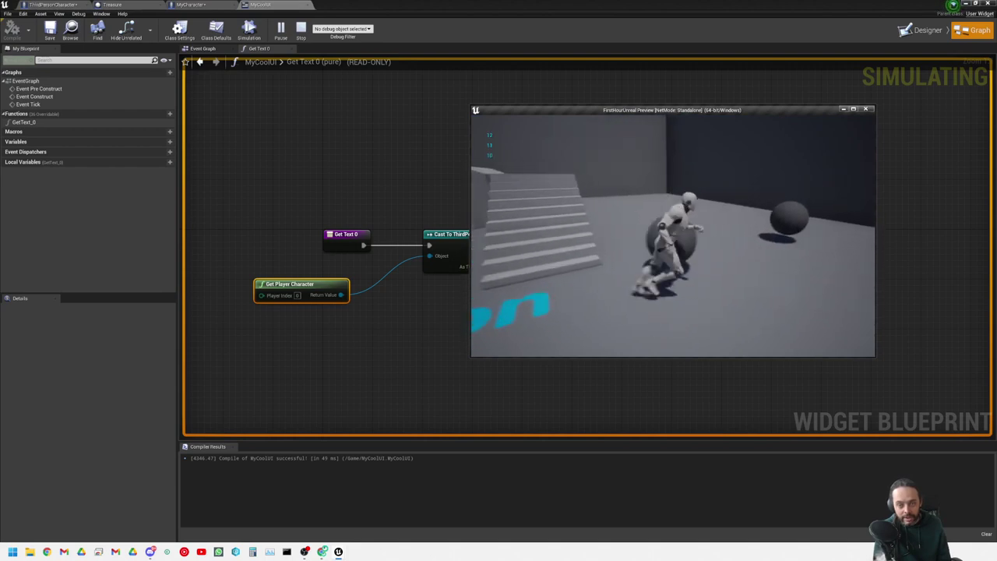
key("w")
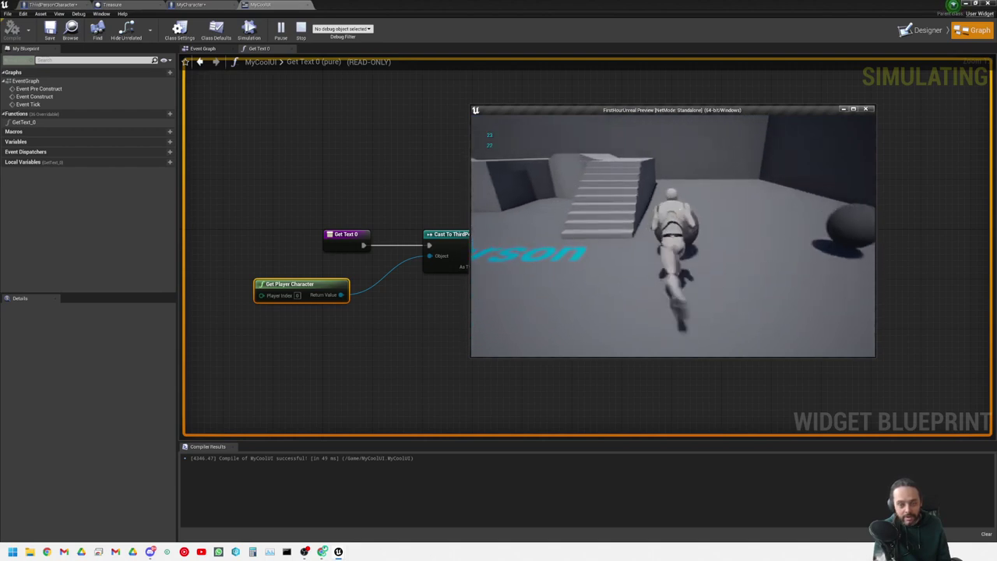
key("w")
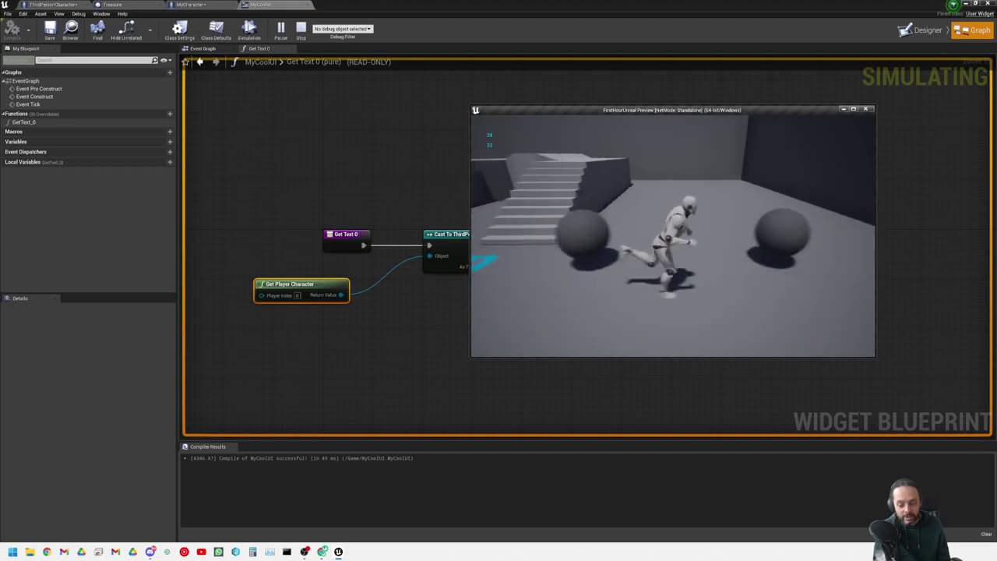
key("s")
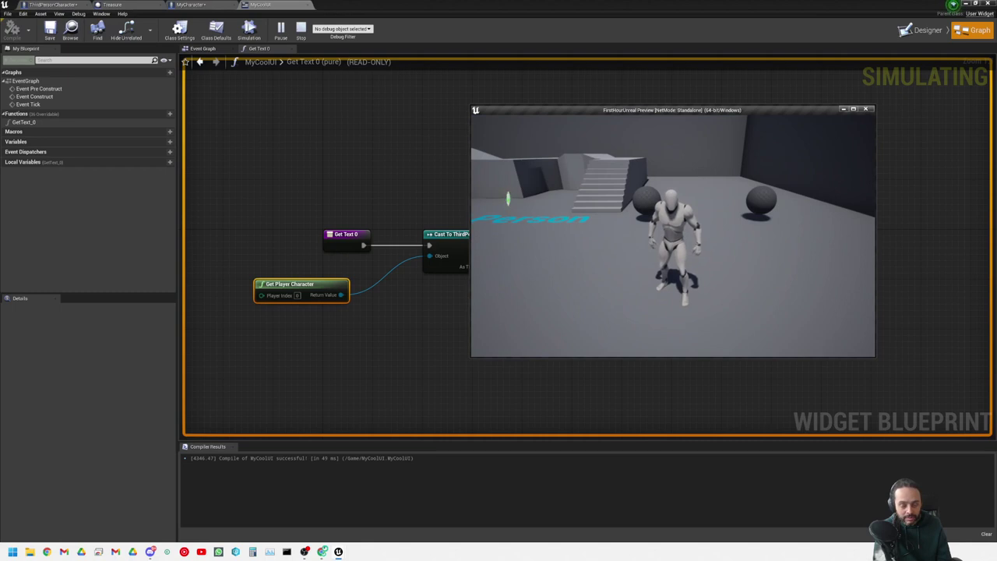
key("Escape")
- Check the Event Graph and Get Text 0 graph, start a test play, and view the Designer
left_click(608, 340)
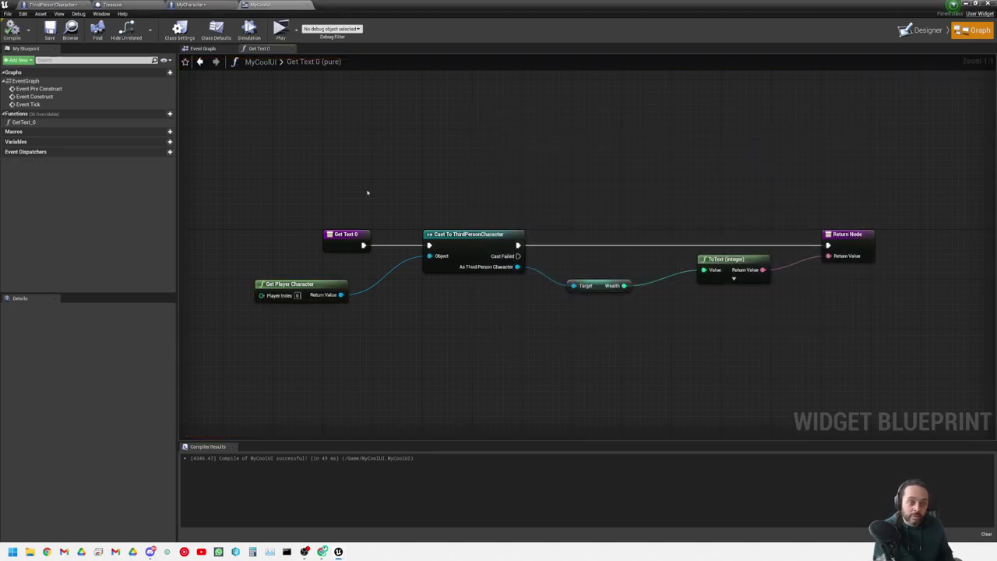
left_click(203, 49)
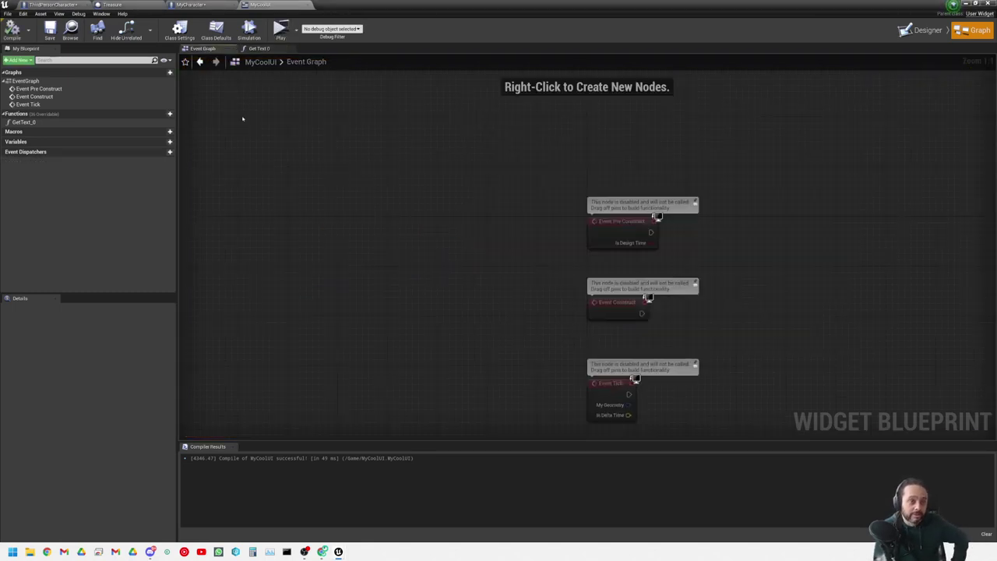
left_click(259, 48)
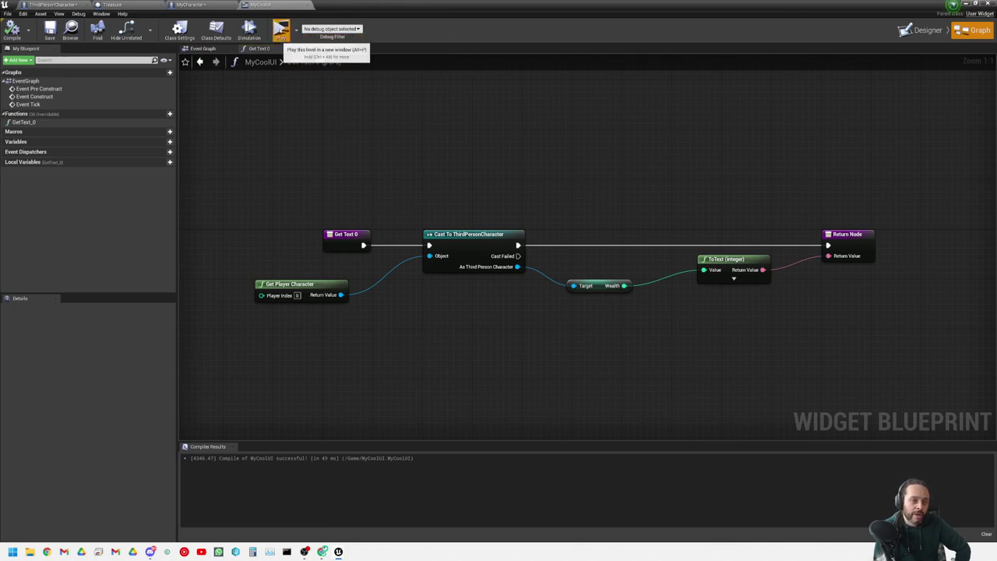
left_click(280, 30)
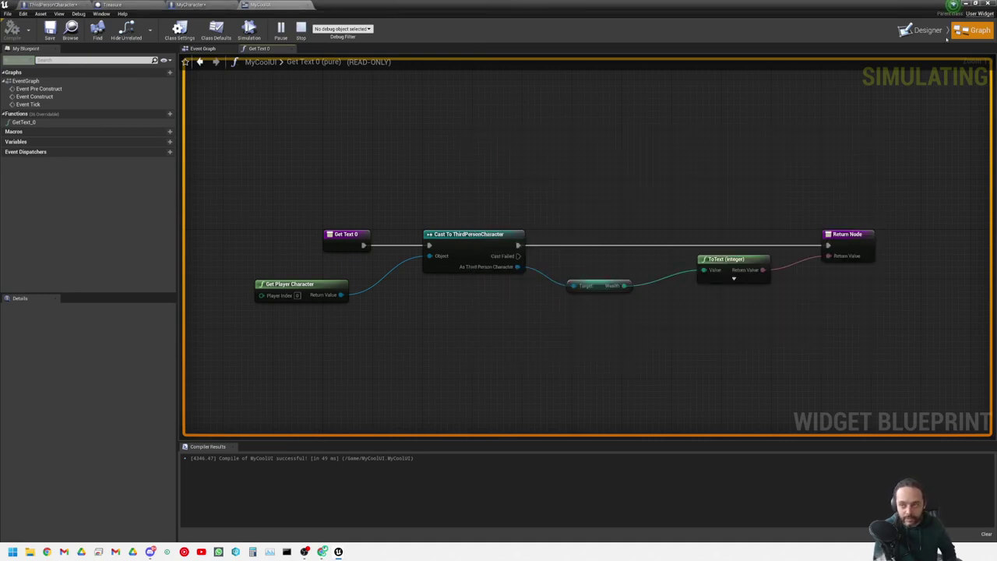
left_click(921, 29)
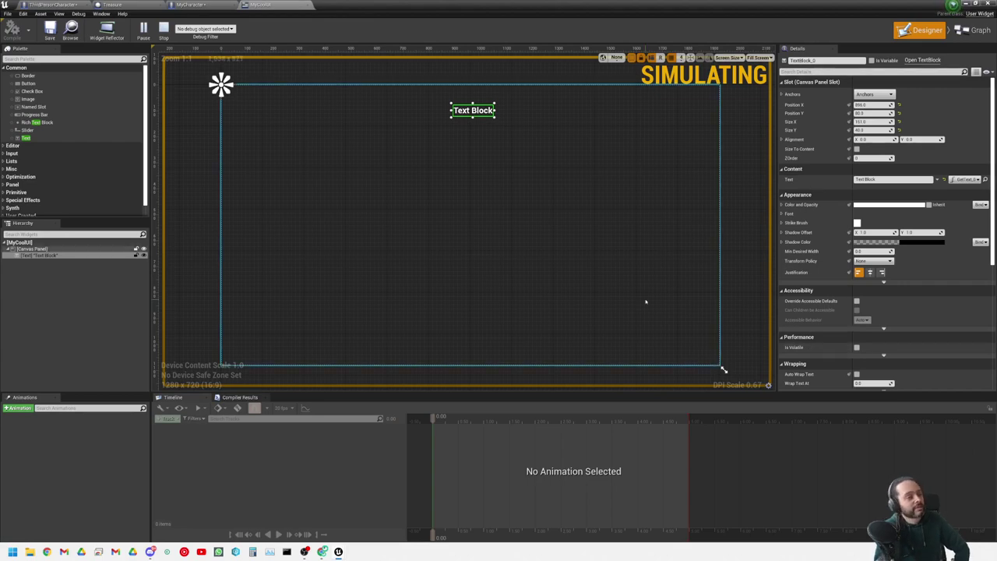
- Stop the simulation and set the Text Block's text to 'Treasure'
left_click(164, 28)
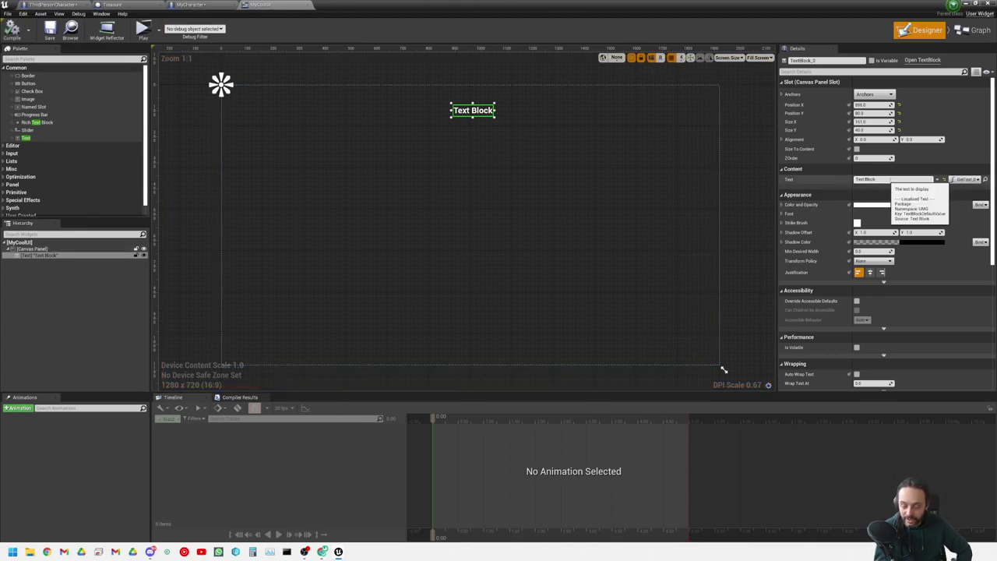
left_click(965, 179)
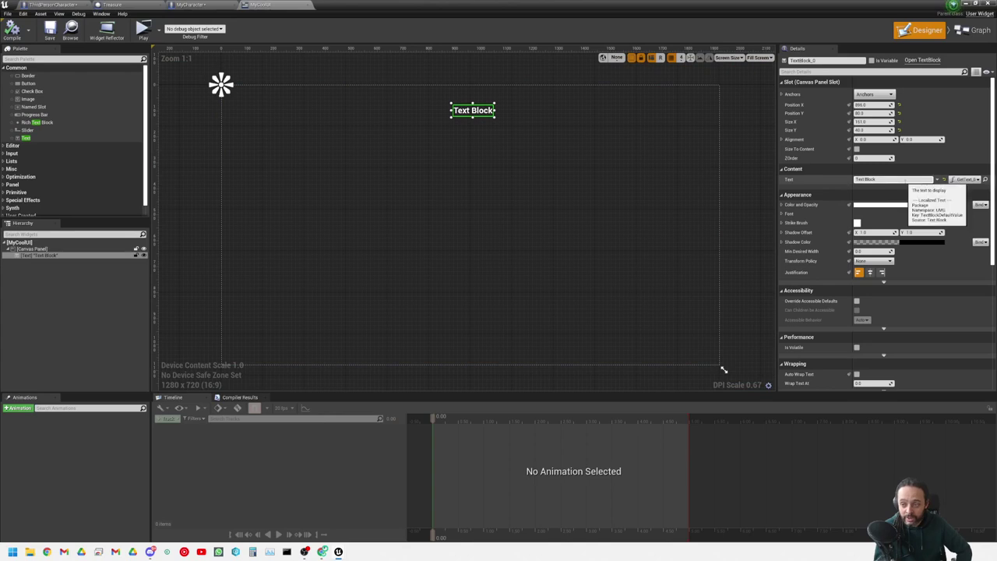
left_click(921, 218)
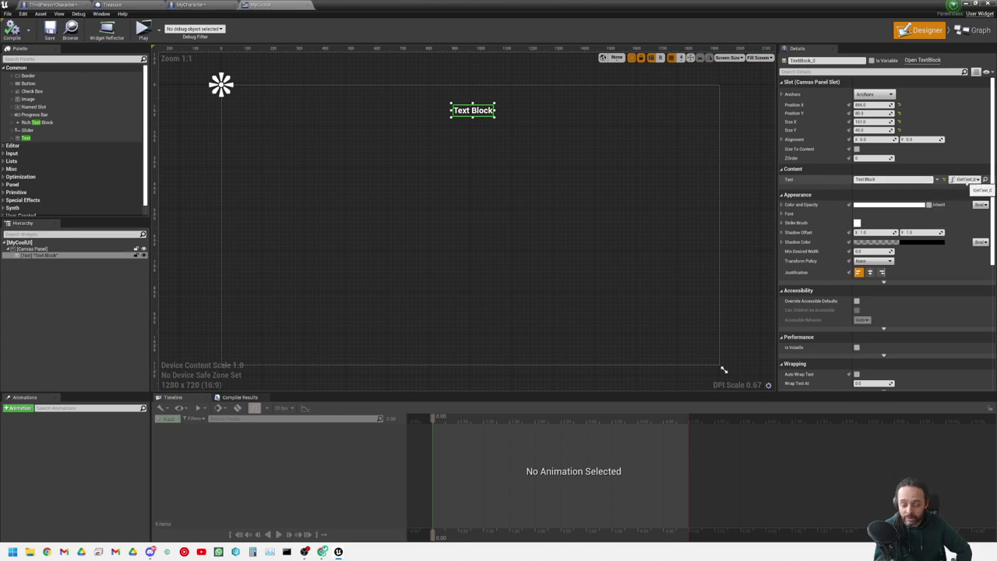
left_click(966, 179)
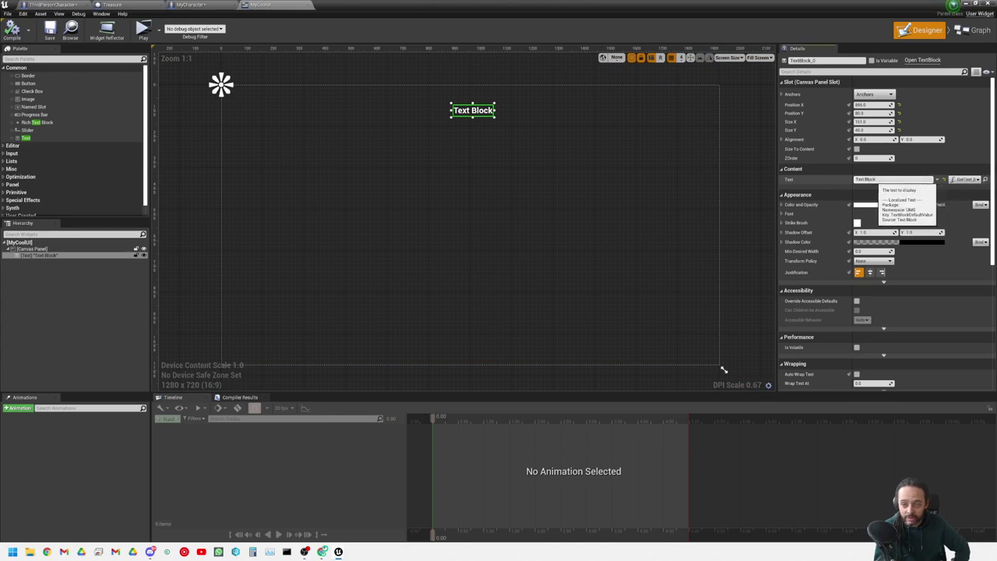
left_click(887, 179)
type("Treasure")
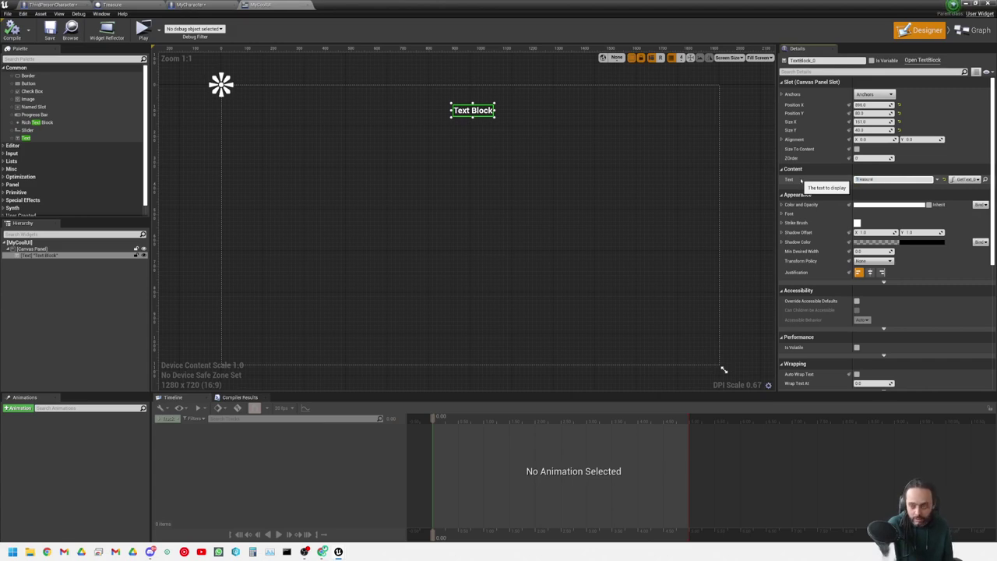
key("Return")
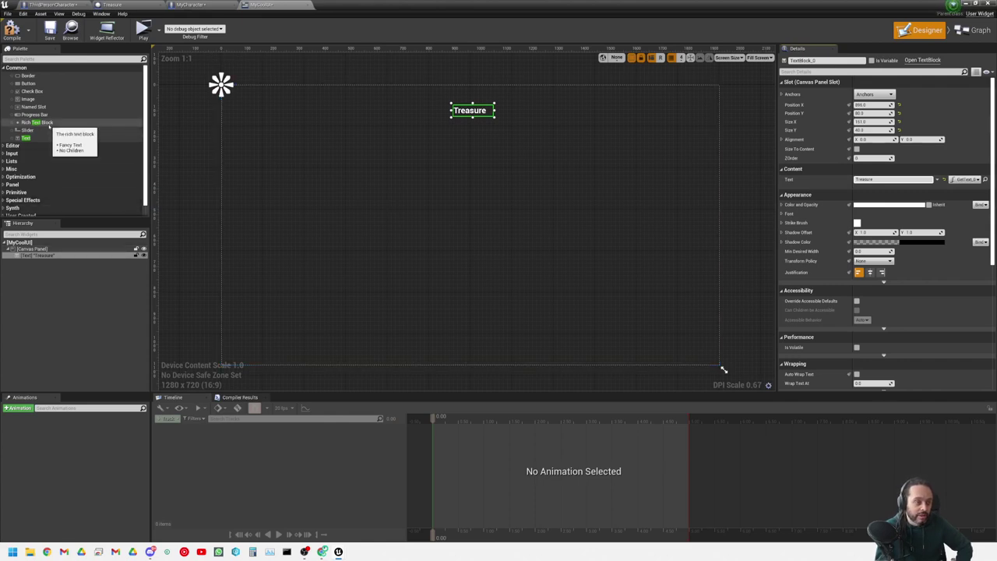
- Drop a Button from the Palette onto the canvas and run a quick test play
left_click_drag(28, 83, 395, 111)
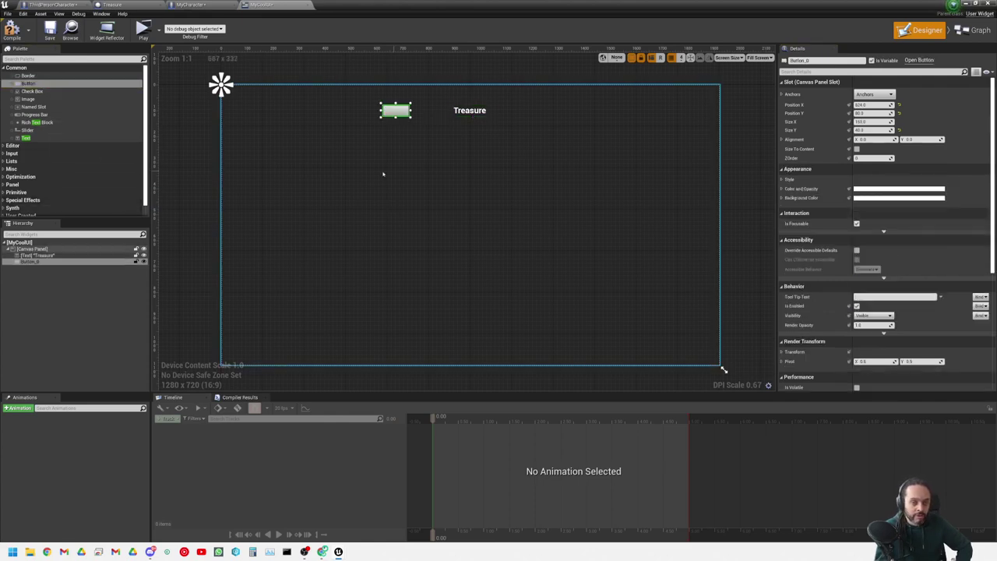
left_click(145, 31)
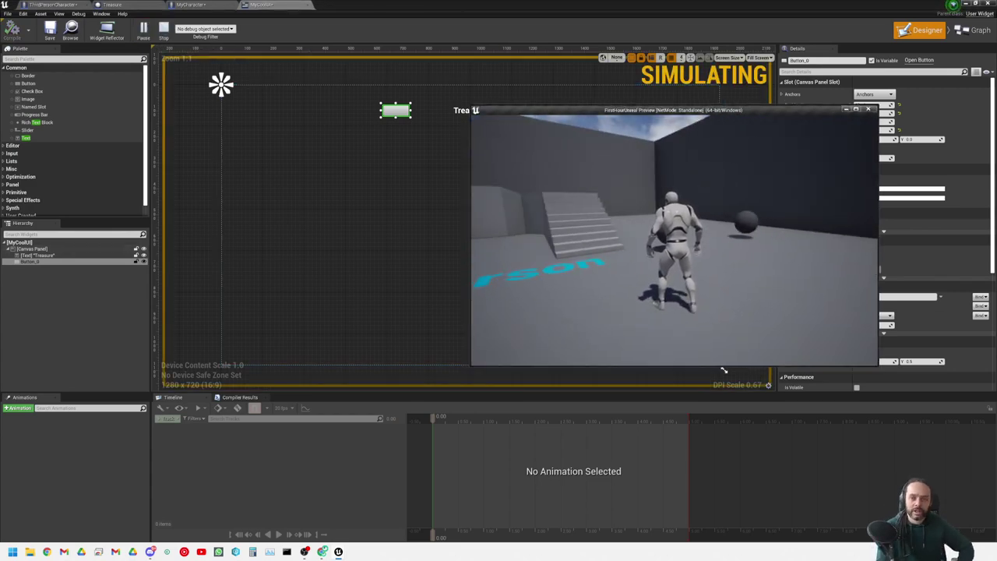
key("Escape")
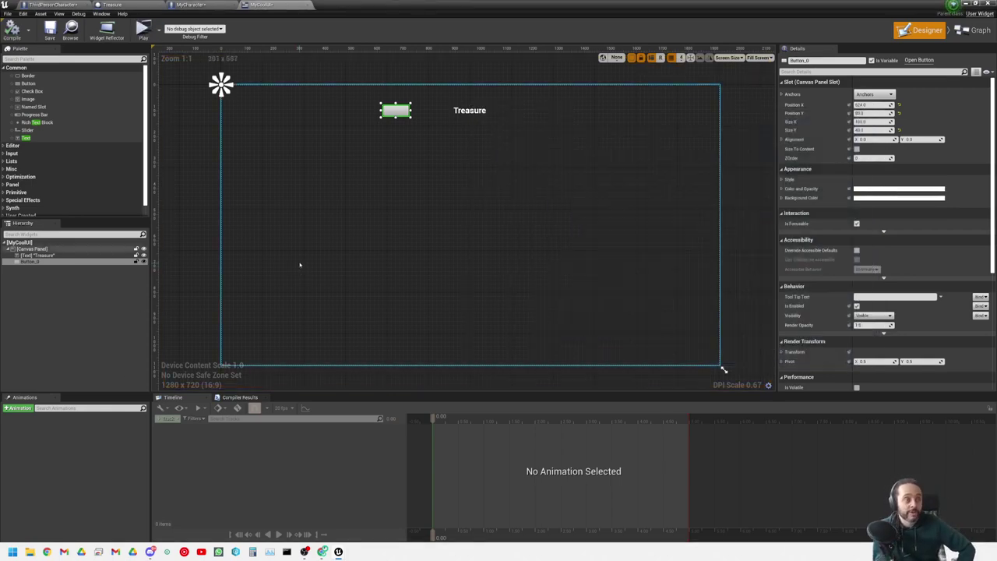
- Look over the Treasure and ThirdPersonCharacter event graphs
left_click(144, 5)
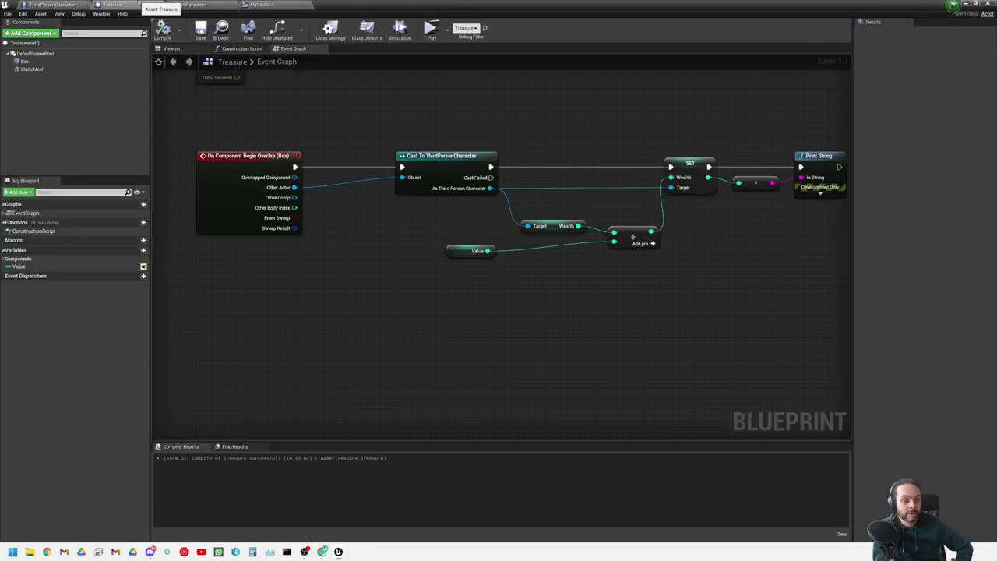
scroll(295, 154, "down", 1)
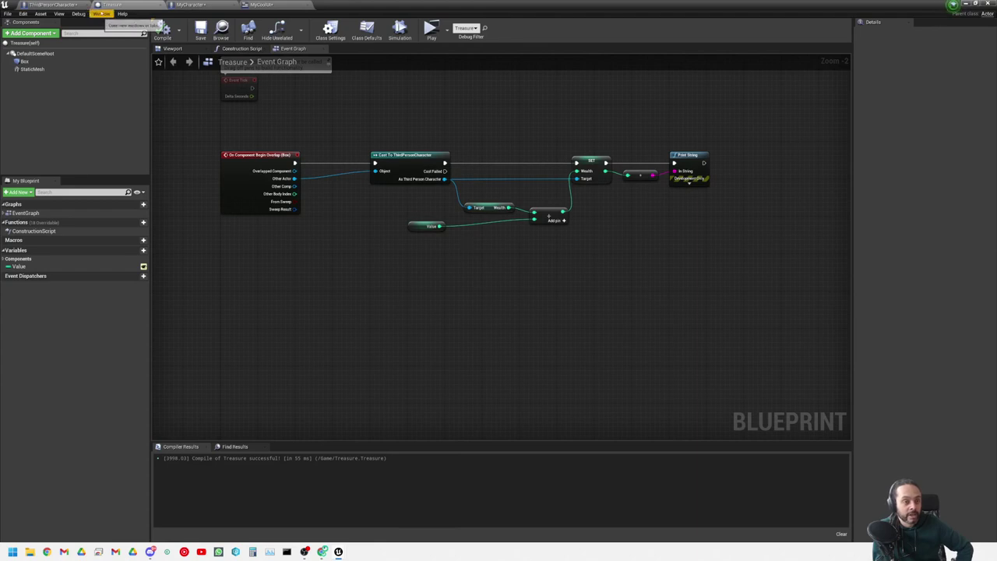
left_click(51, 5)
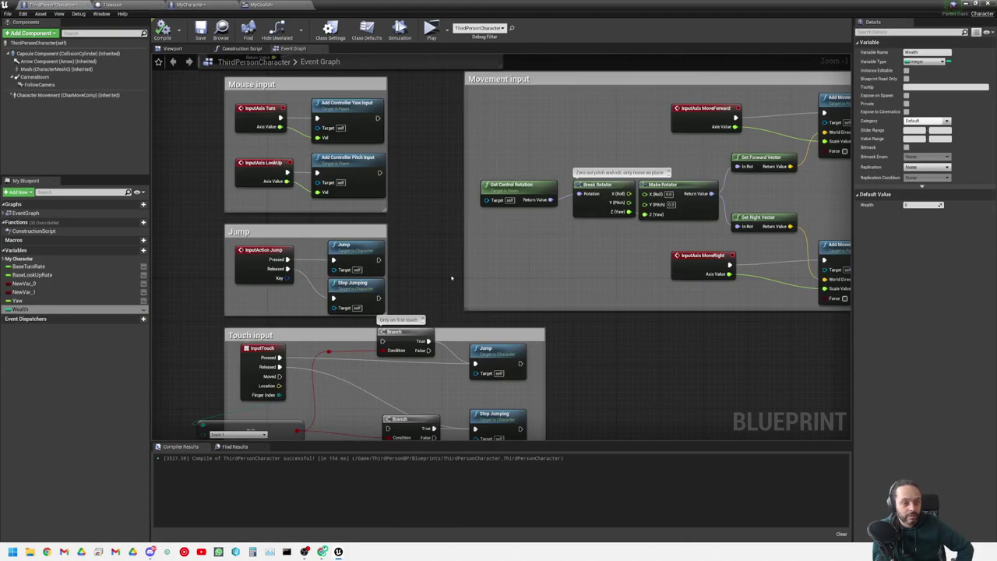
scroll(438, 245, "down", 4)
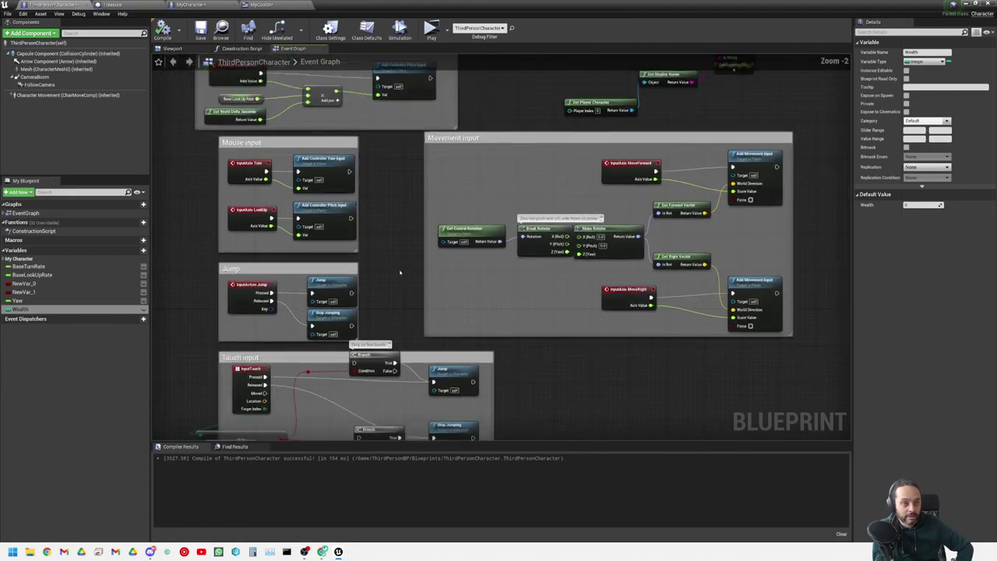
right_click_drag(397, 269, 345, 259)
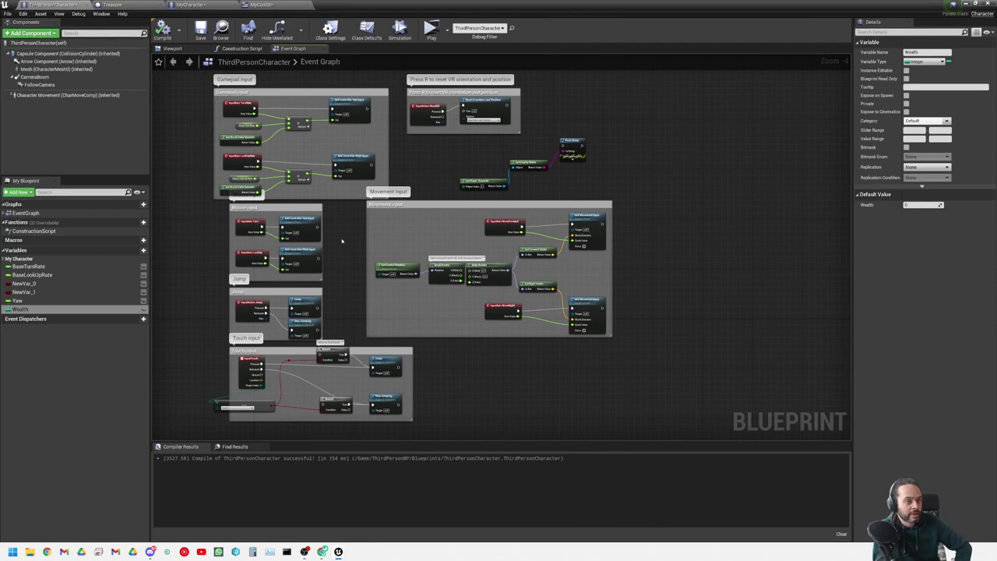
- Check MyCoolUI's Get Text 0 binding and Designer, then return to the ThirdPersonCharacter Event Graph
left_click(263, 5)
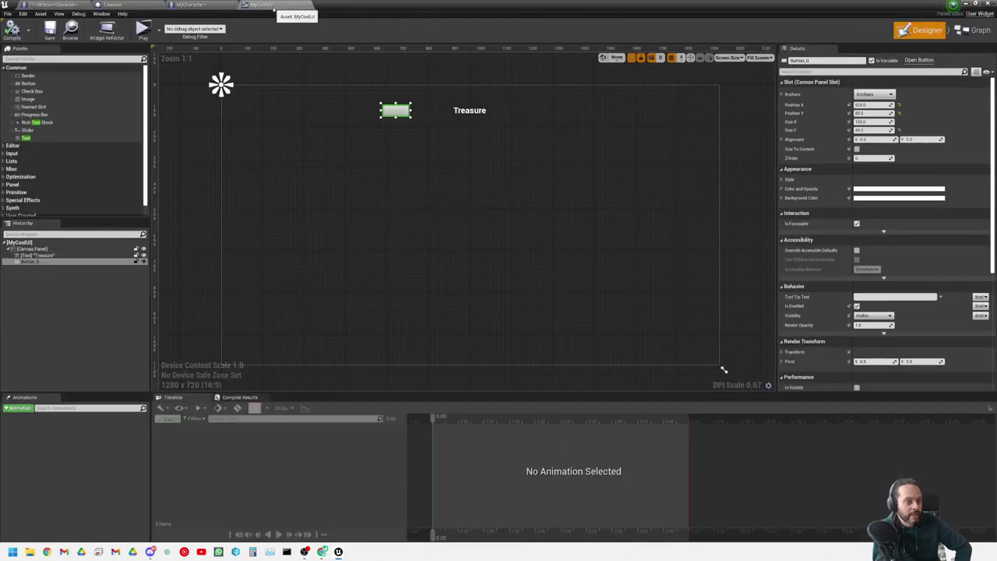
left_click(975, 29)
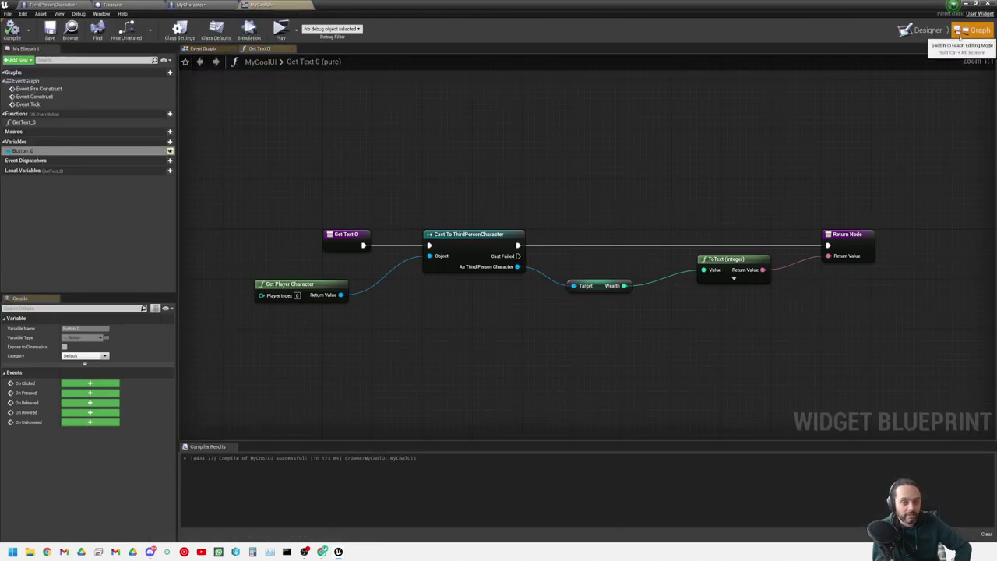
left_click(921, 30)
left_click(53, 4)
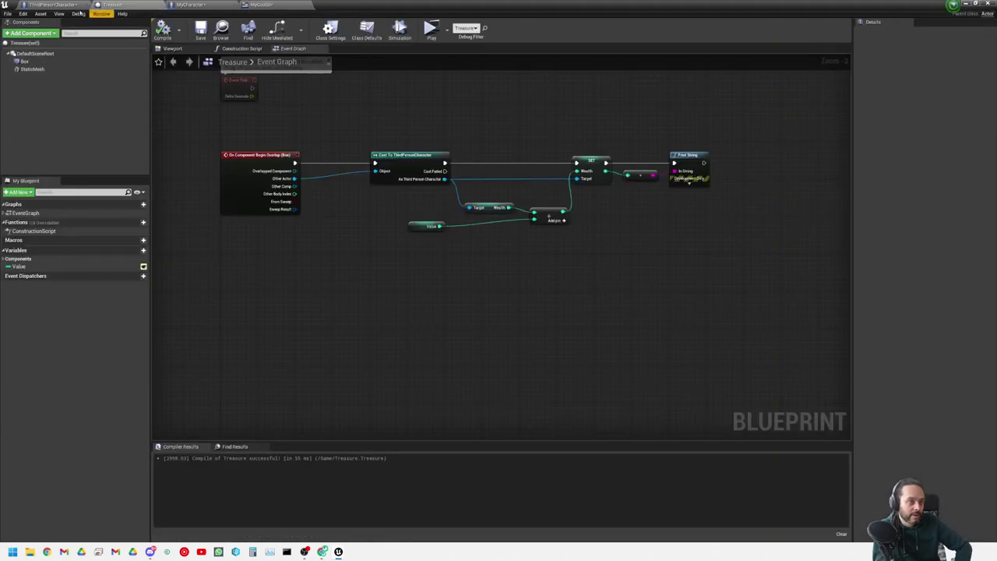
right_click_drag(347, 273, 359, 278)
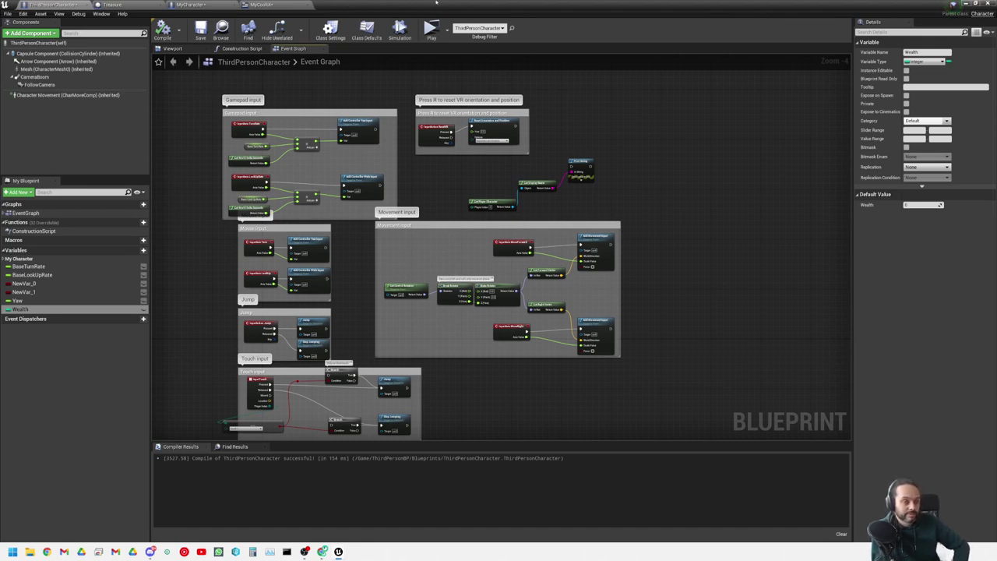
- Resize the Blueprint editor, show the Treasure graph, and focus the Find Results search box
left_click_drag(419, 5, 418, 55)
left_click(268, 54)
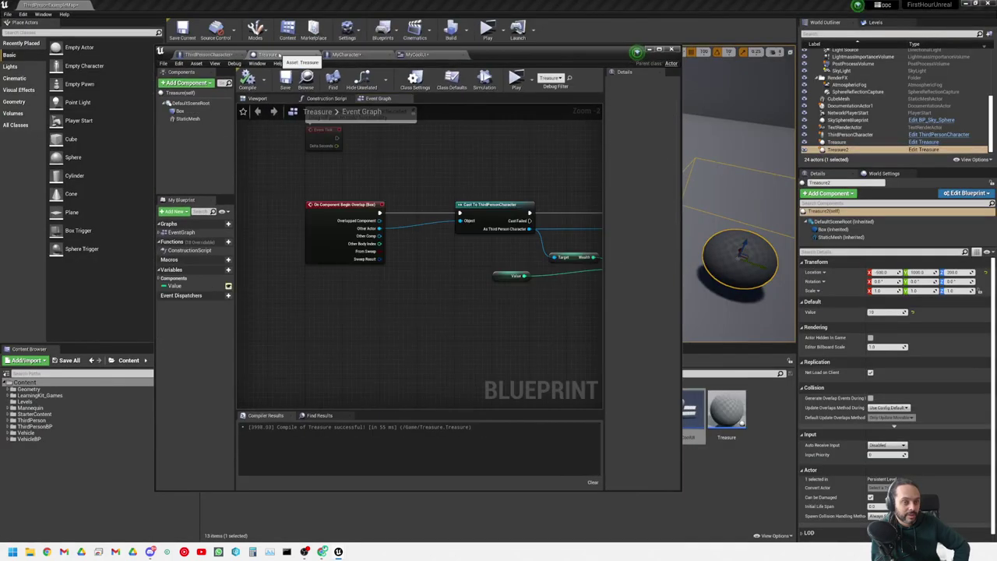
scroll(403, 304, "down", 5)
scroll(400, 298, "up", 4)
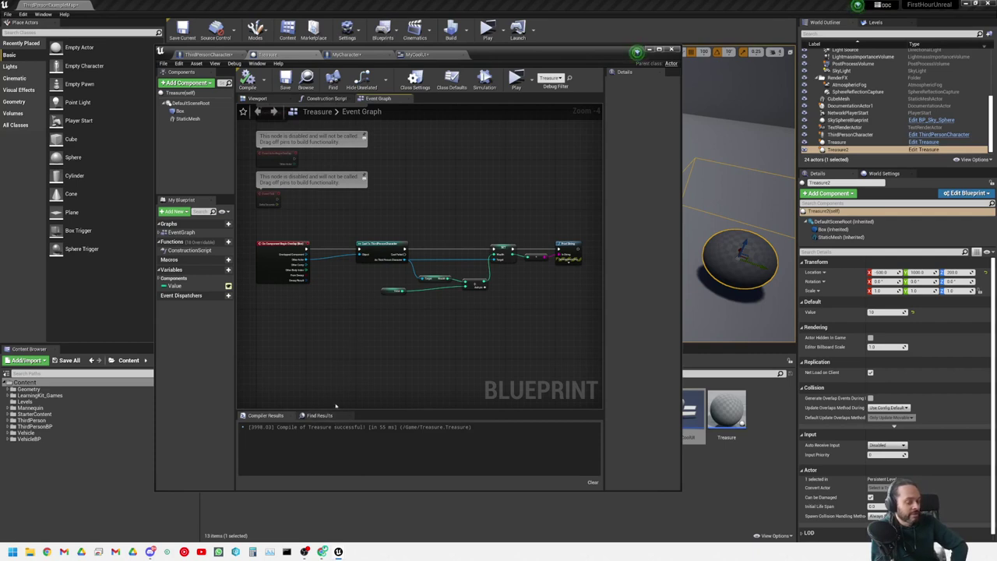
left_click(318, 415)
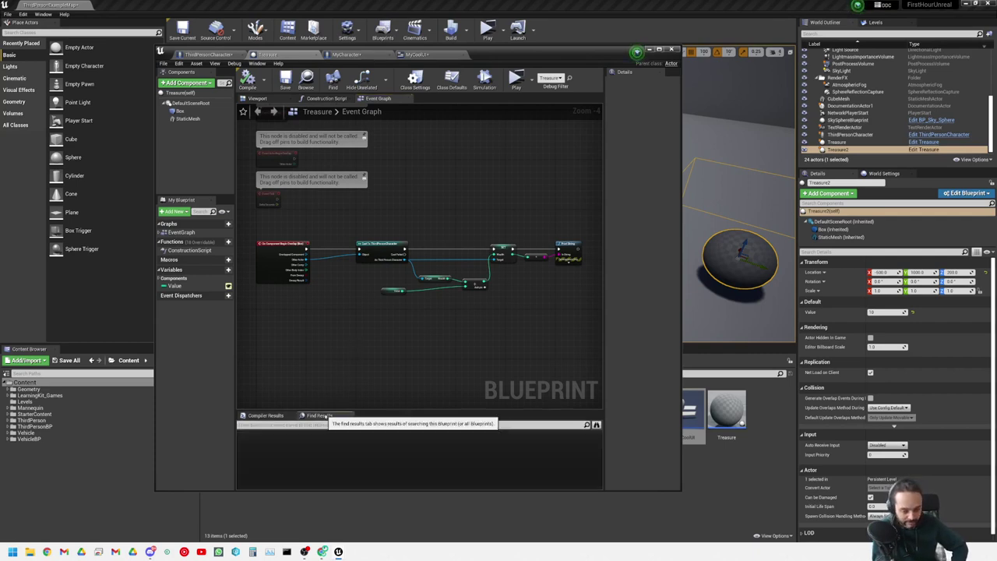
left_click(330, 425)
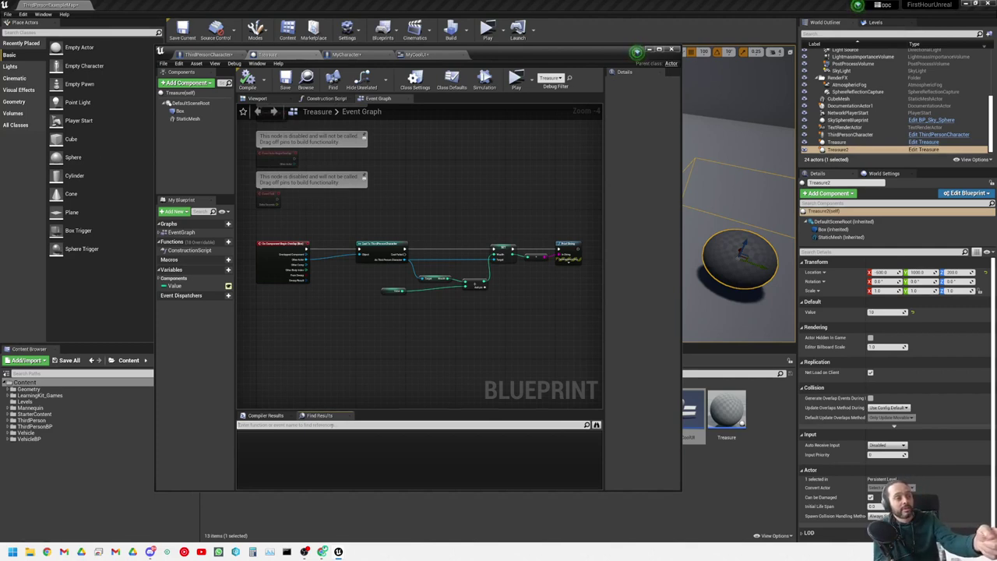
- Search for beginplay in this blueprint and all blueprints, jumping to Event BeginPlay
left_click(333, 425)
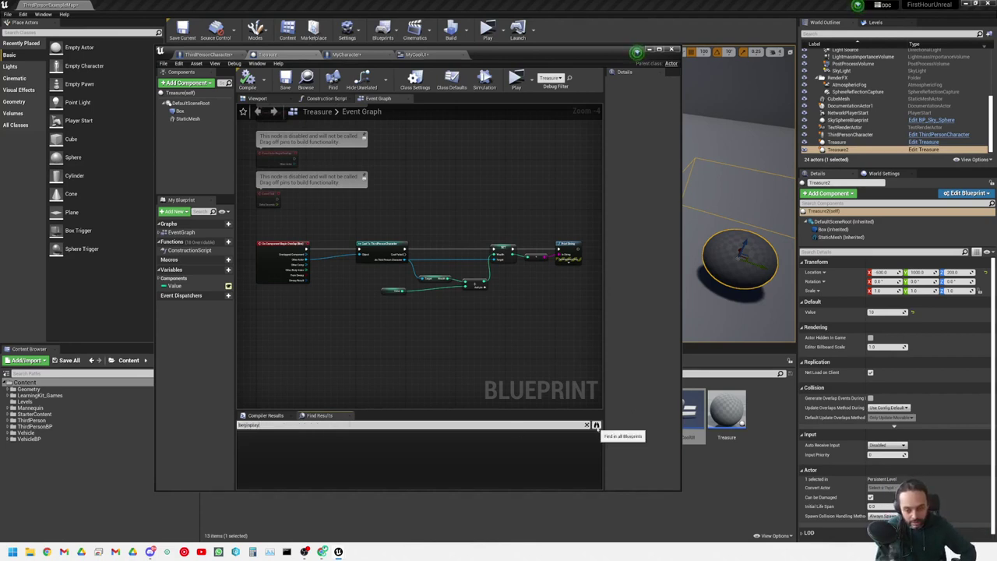
left_click(596, 424)
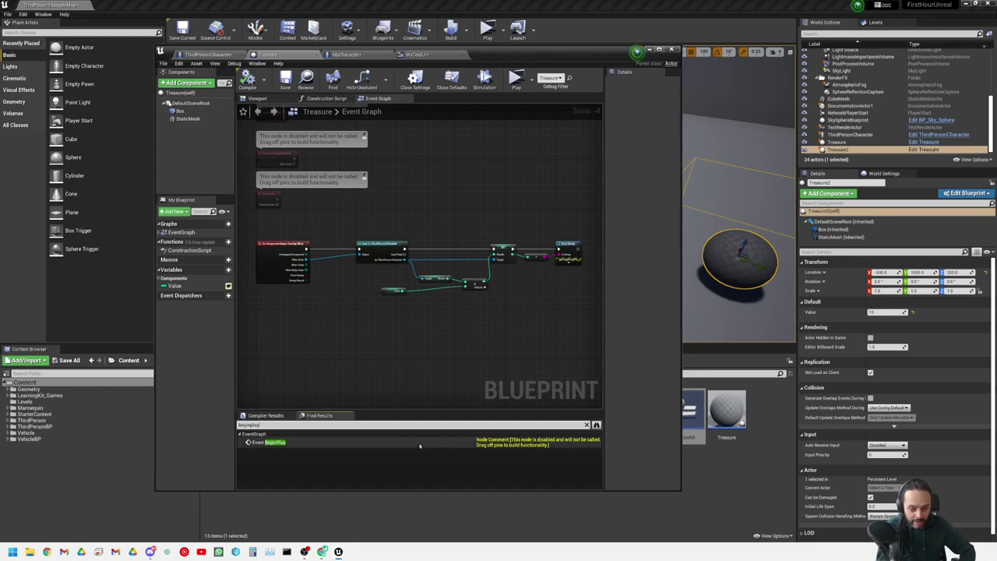
double_click(265, 442)
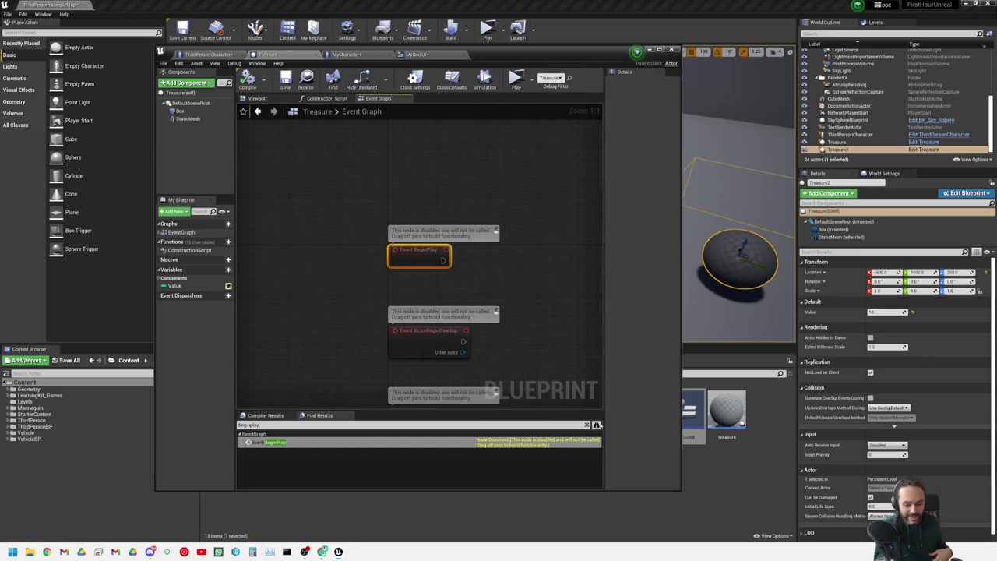
left_click(596, 424)
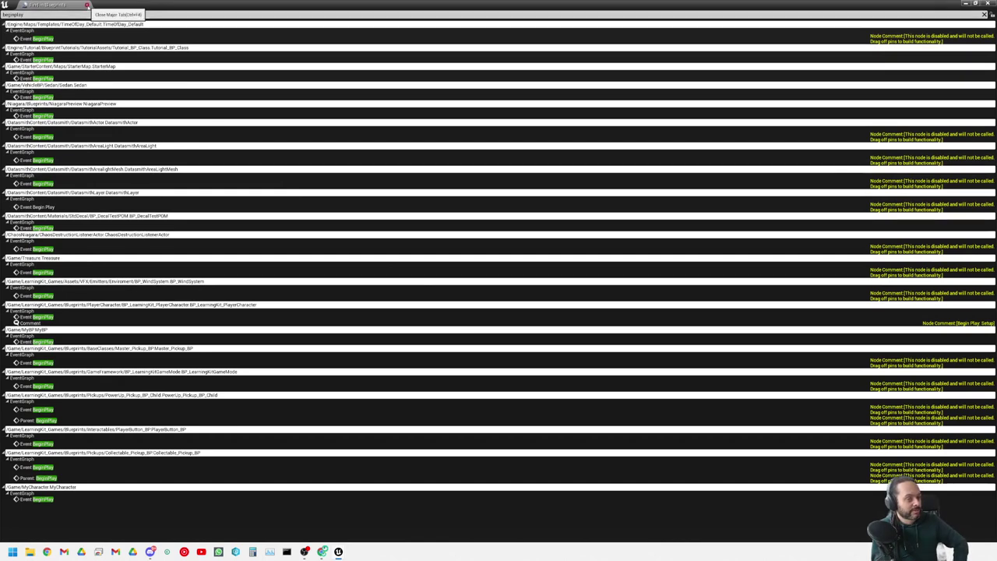
left_click(87, 5)
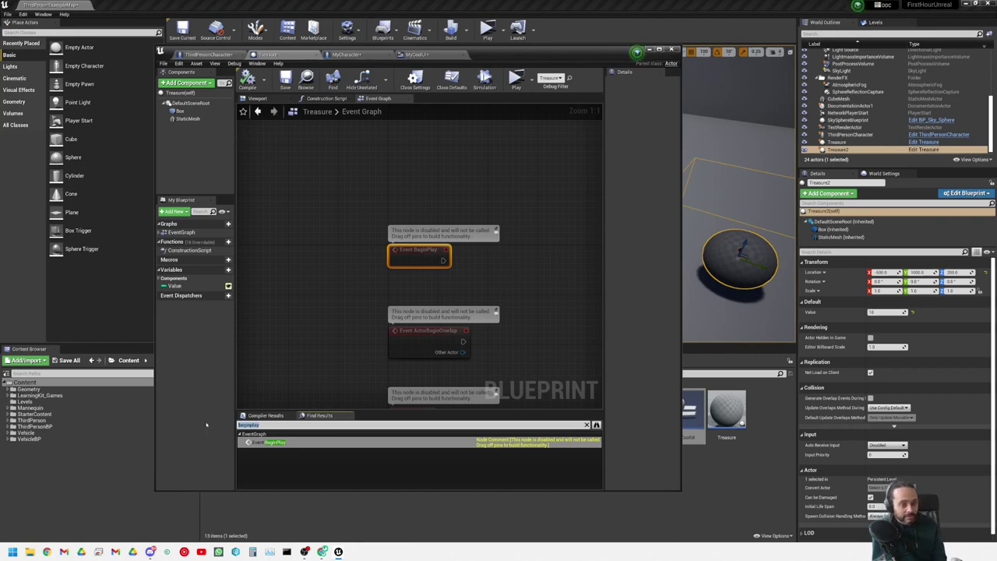
- Search 'MyCool' in this blueprint and then across all blueprints
type("MyCoolUI")
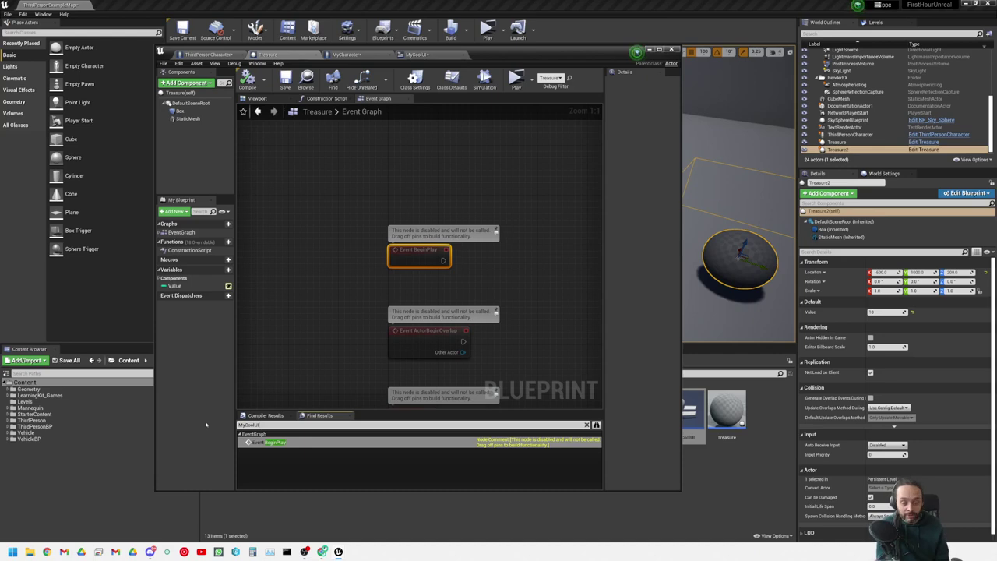
key("Return")
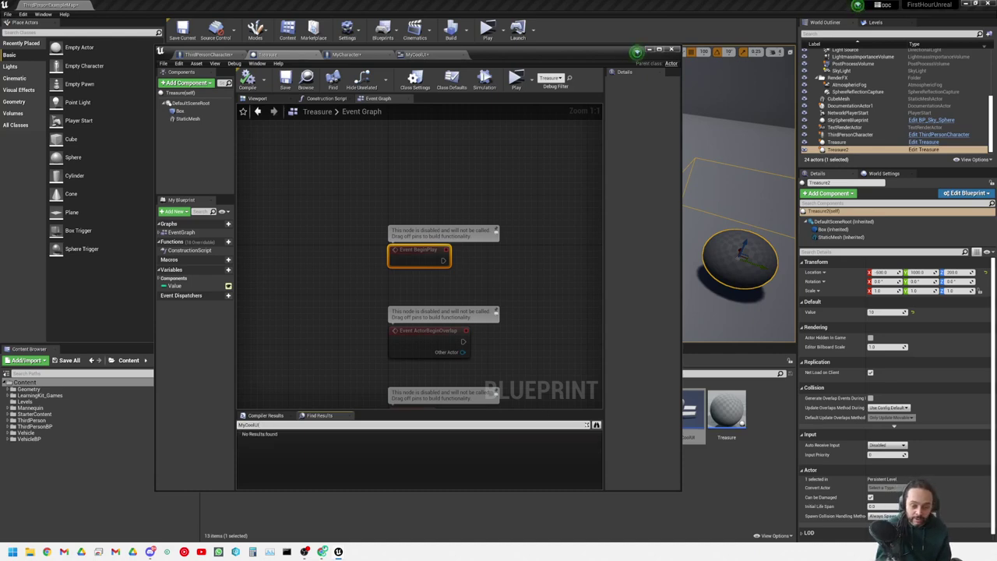
left_click(595, 424)
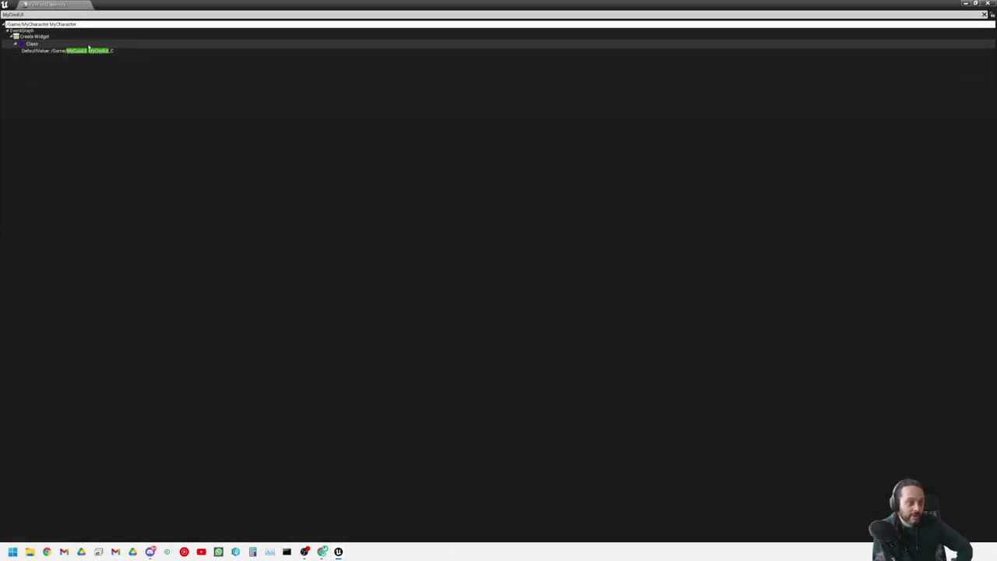
- Open MyCharacter at Create Widget, widen the editor, and delete the Create My Cool UI Widget and Add to Viewport nodes
double_click(82, 43)
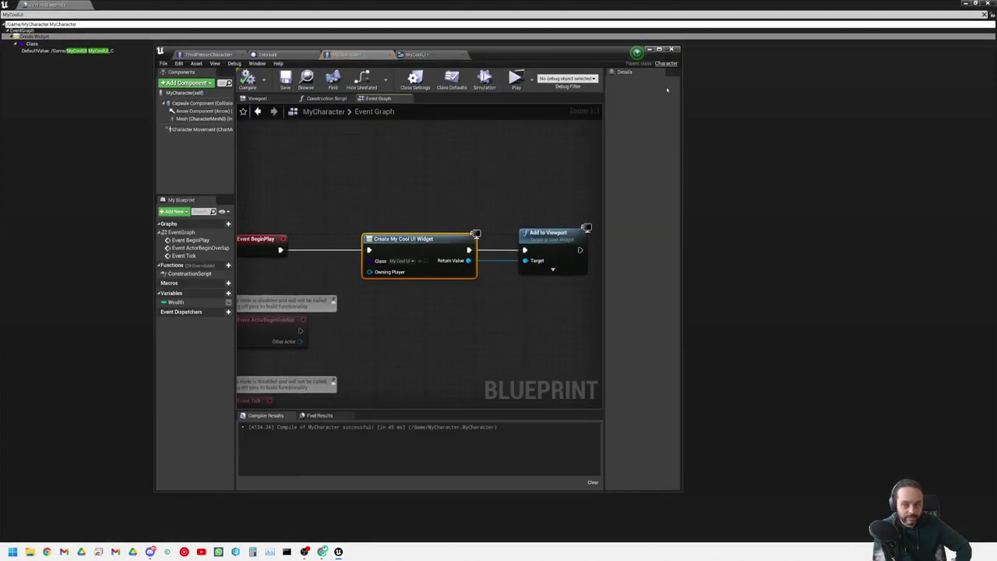
left_click_drag(681, 99, 869, 101)
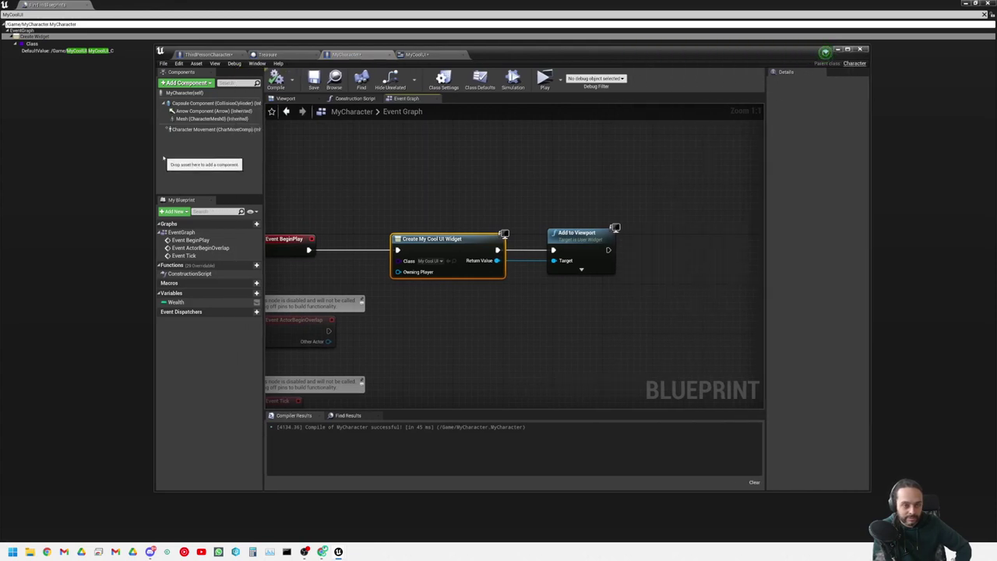
left_click_drag(154, 157, 95, 158)
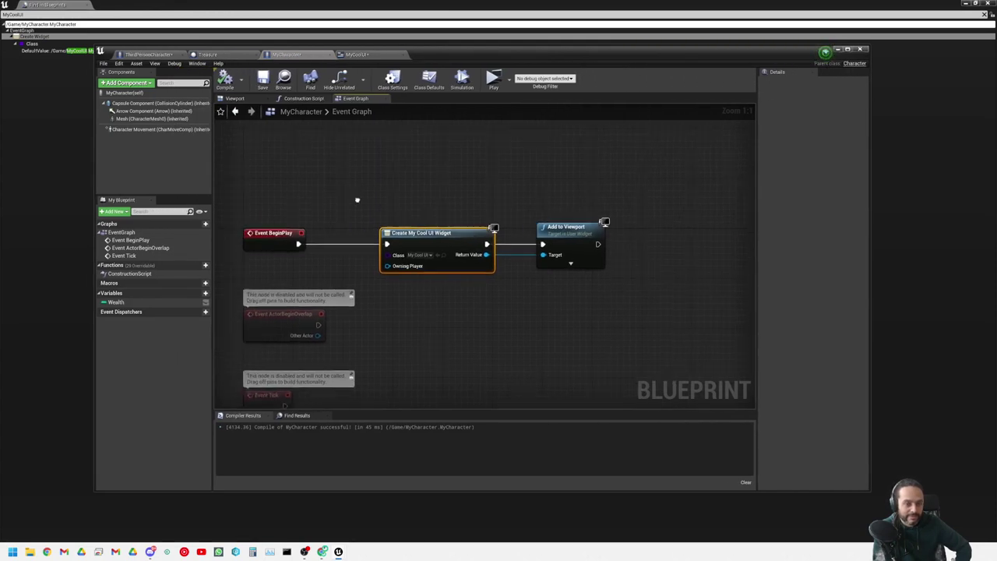
left_click(393, 183)
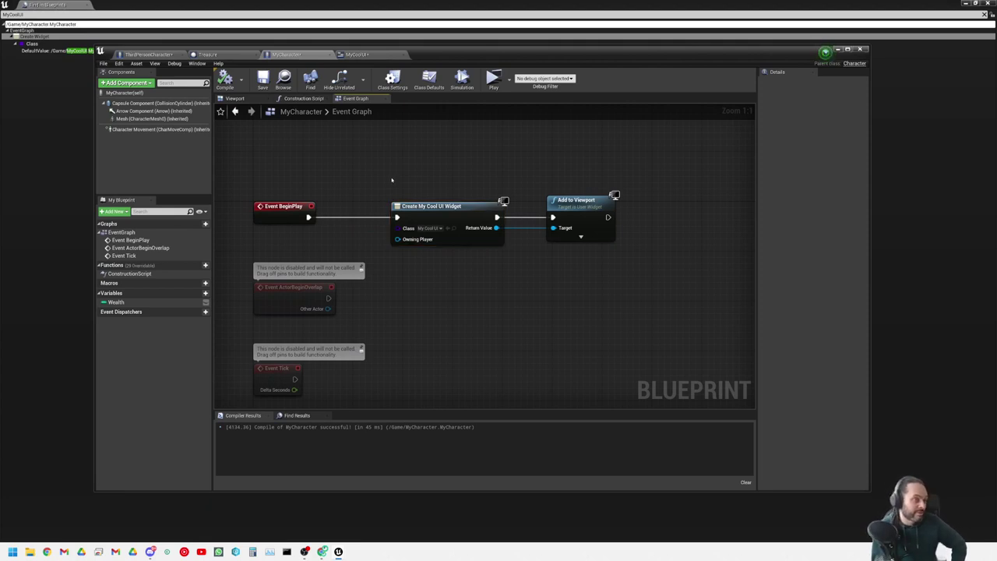
left_click_drag(355, 166, 696, 262)
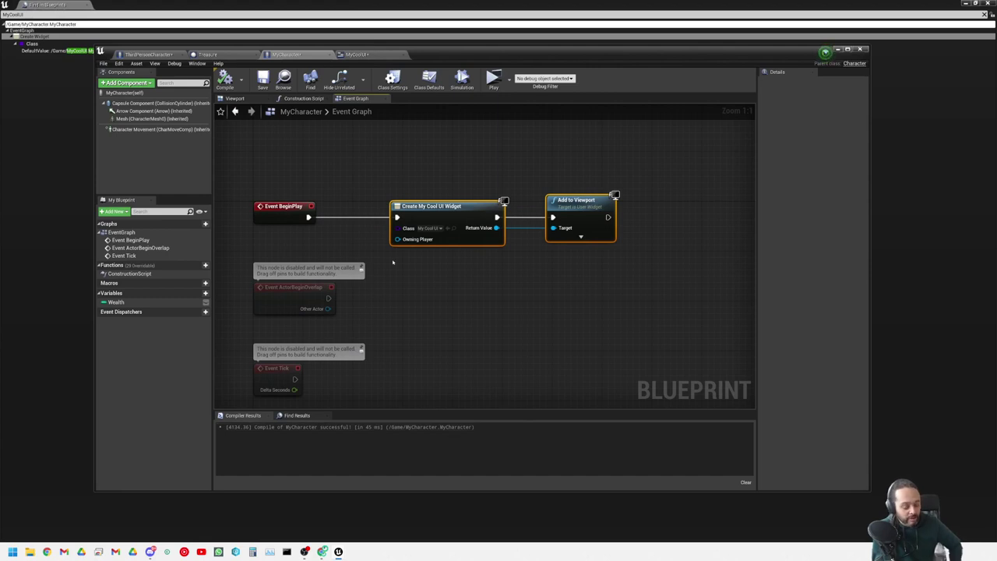
key("Delete")
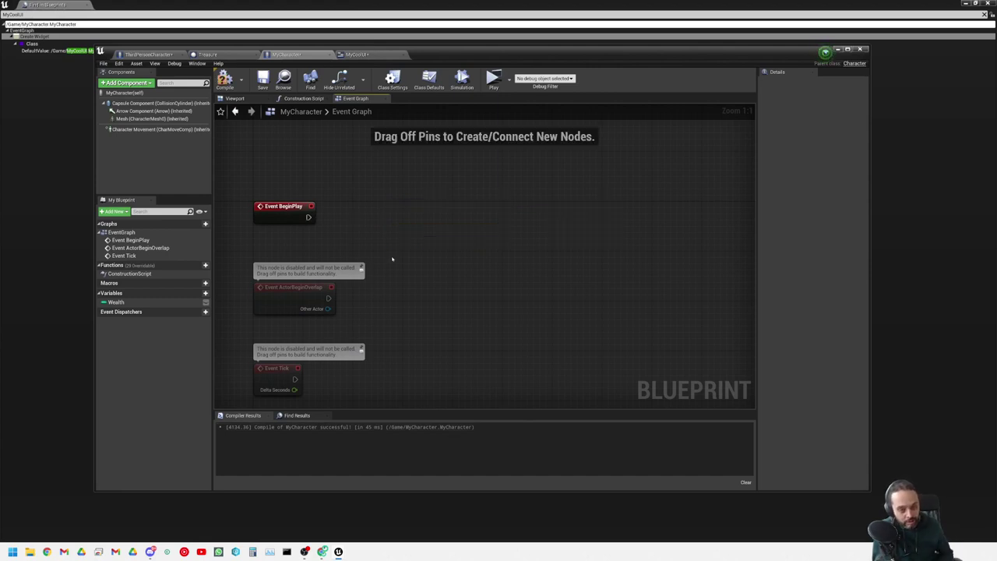
left_click(148, 54)
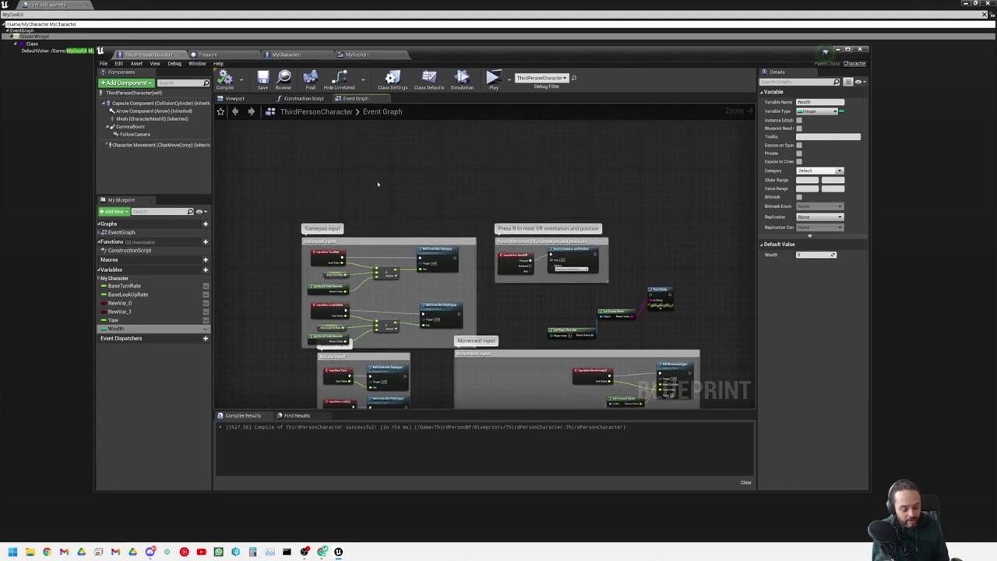
- Paste the Create Widget and Add to Viewport nodes into ThirdPersonCharacter's graph
key("ctrl+v")
scroll(343, 184, "up", 4)
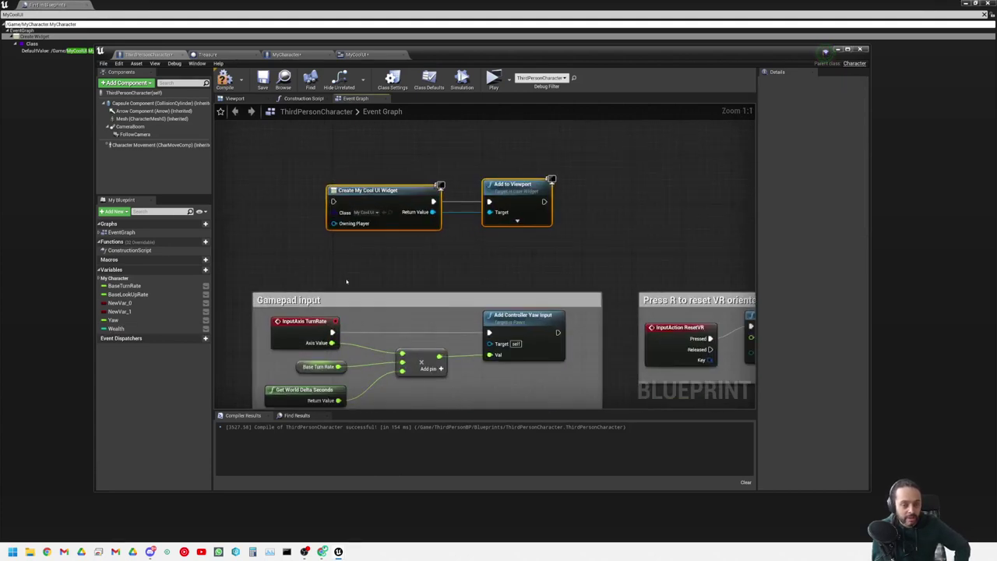
right_click_drag(323, 282, 372, 259)
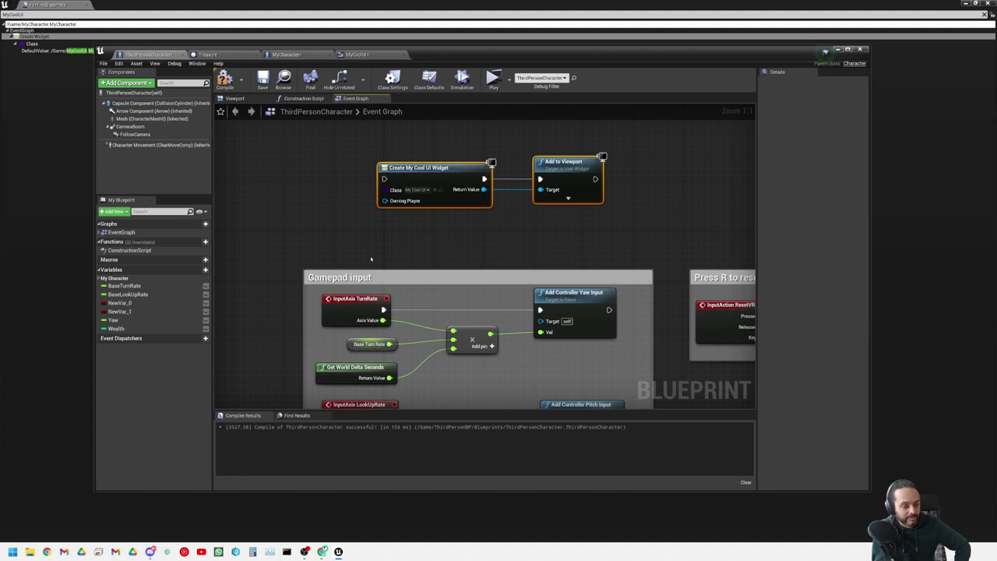
left_click(303, 56)
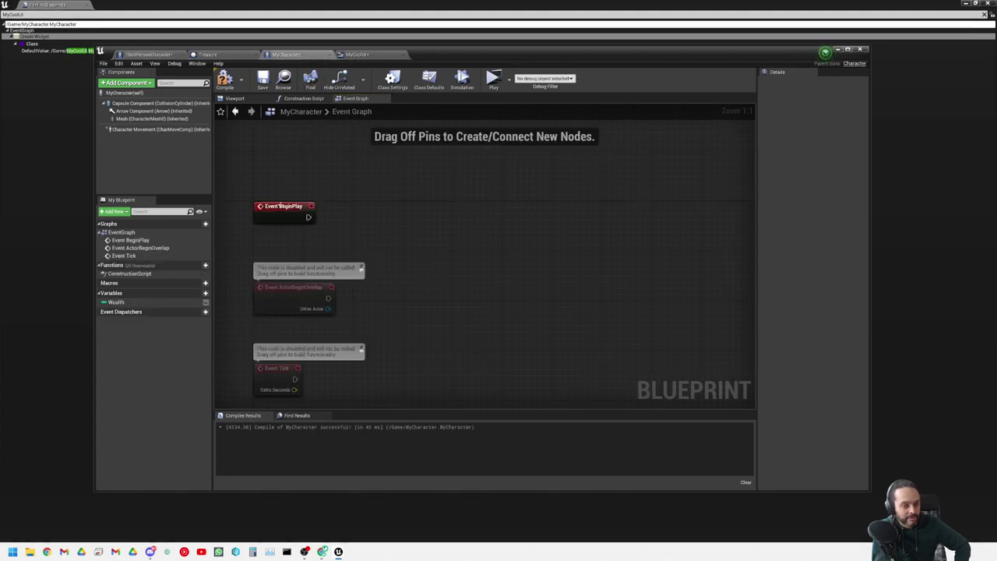
left_click(148, 55)
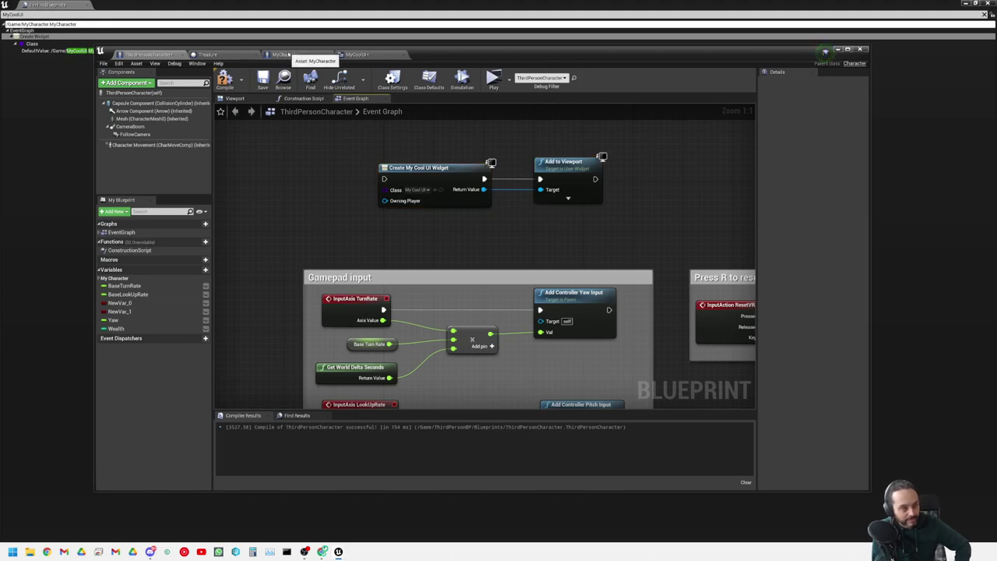
- Add an Event BeginPlay node, wire it into Create My Cool UI Widget, and compile
right_click(285, 163)
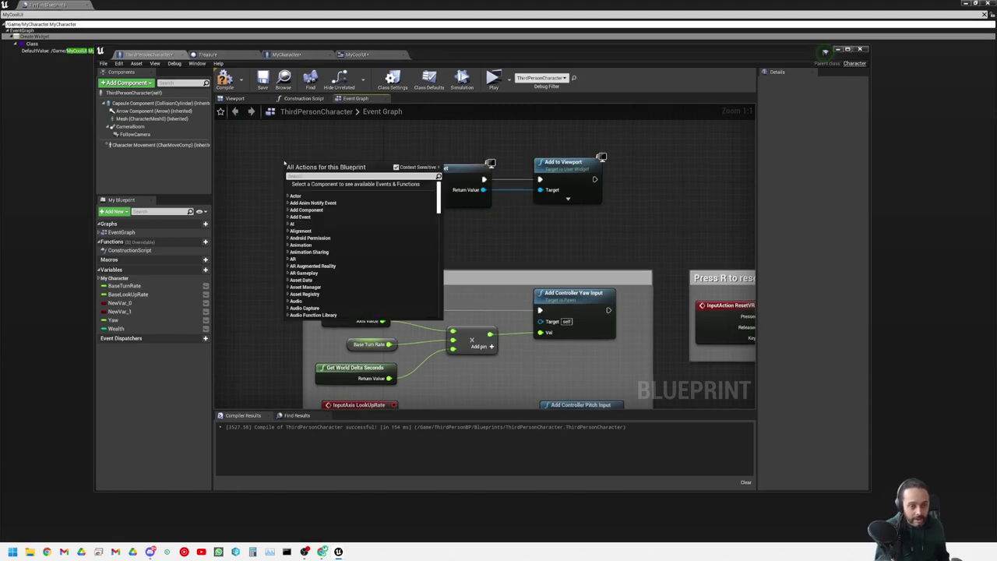
type("event begi")
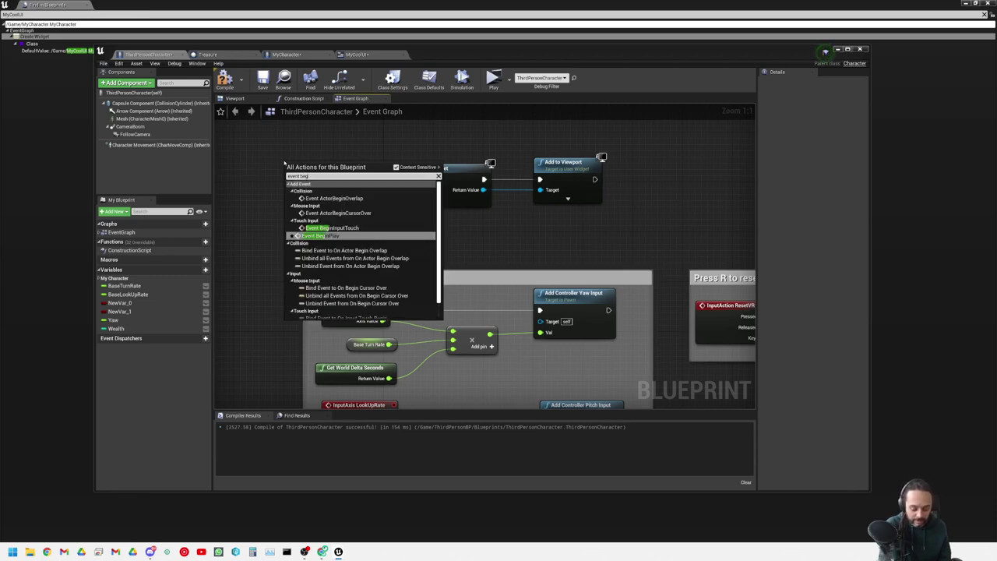
key("Return")
left_click_drag(339, 179, 383, 179)
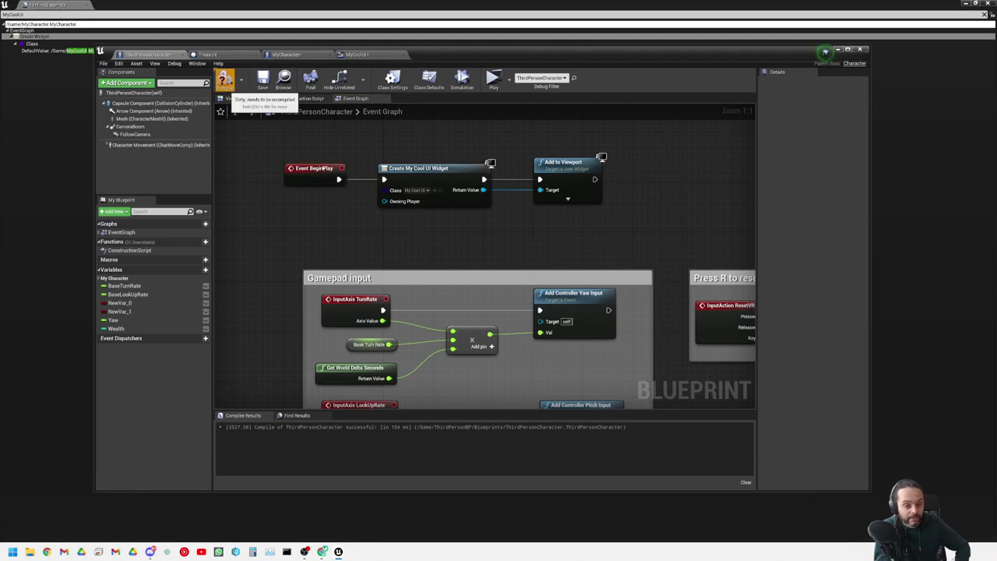
left_click(224, 80)
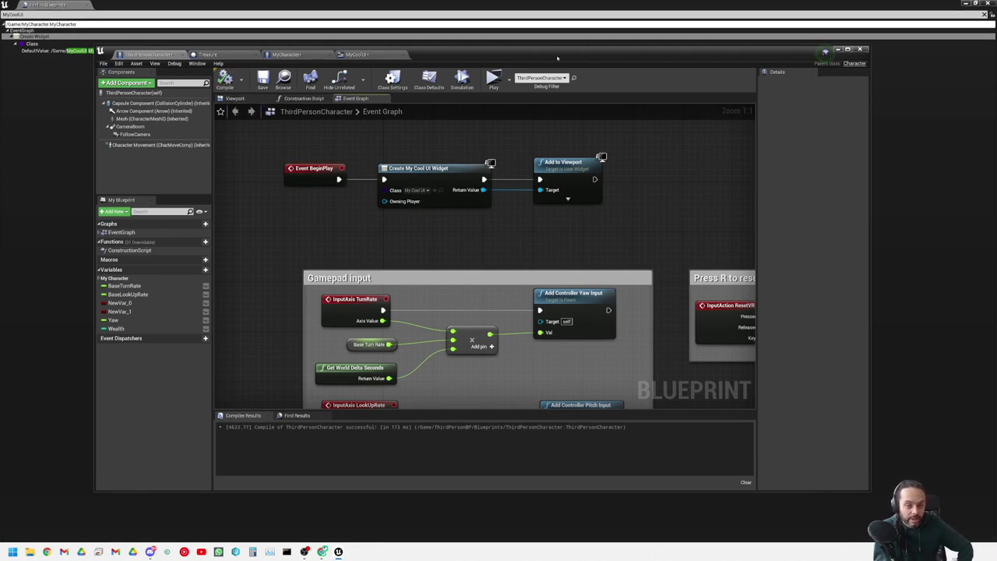
- Play-test the level, running the character into spheres to raise Wealth, then stop and return to the editor
left_click(492, 78)
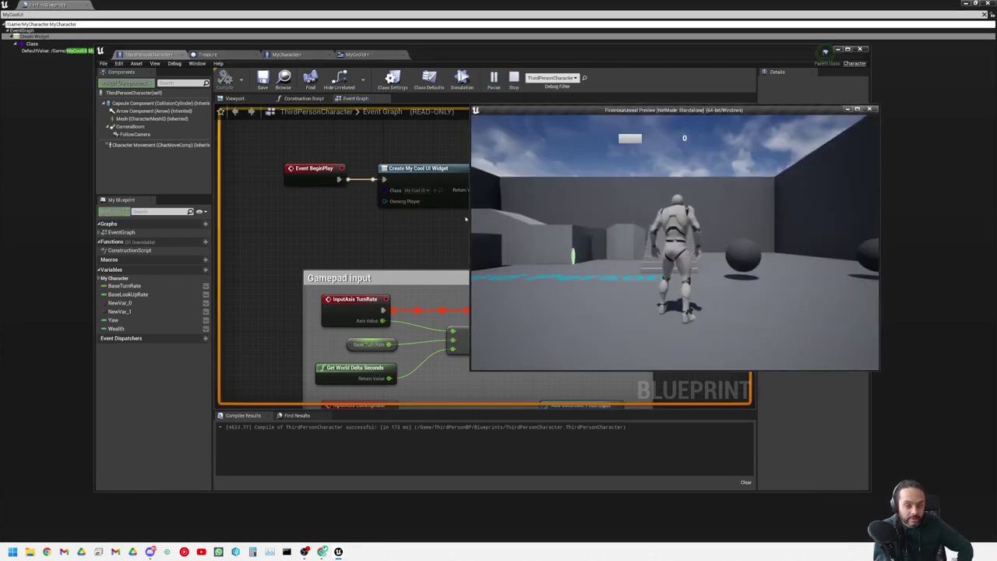
left_click(631, 231)
key("w")
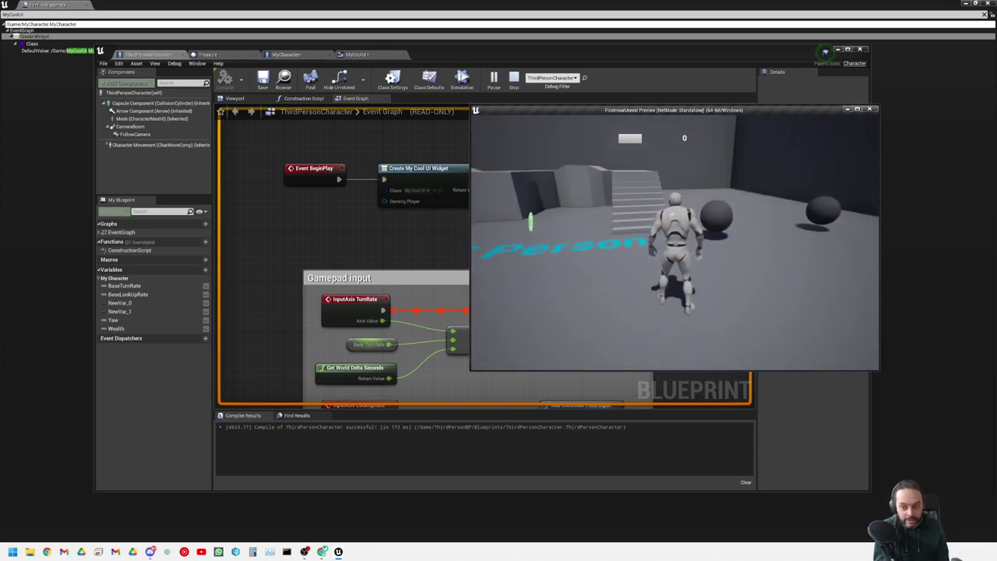
key("w")
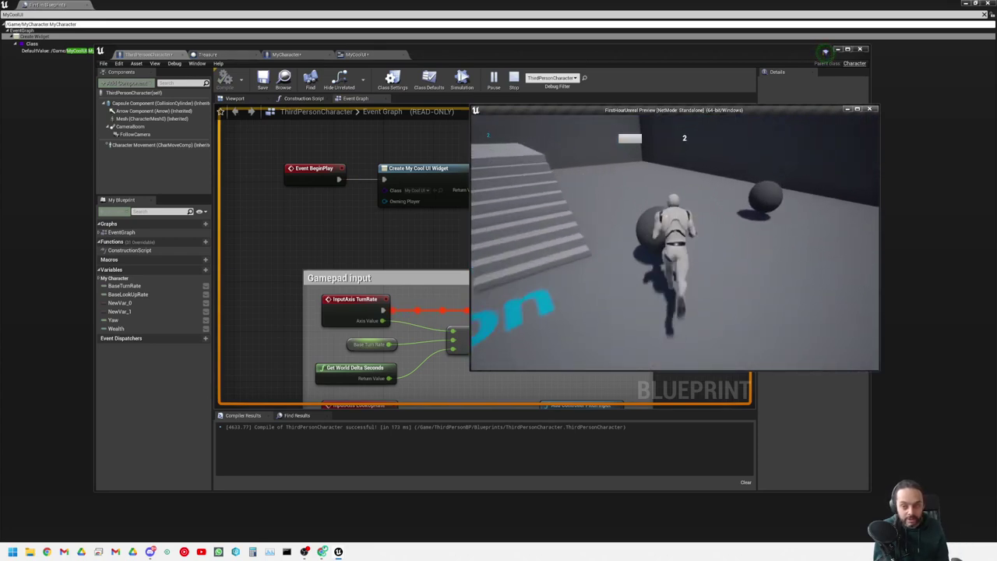
key("w")
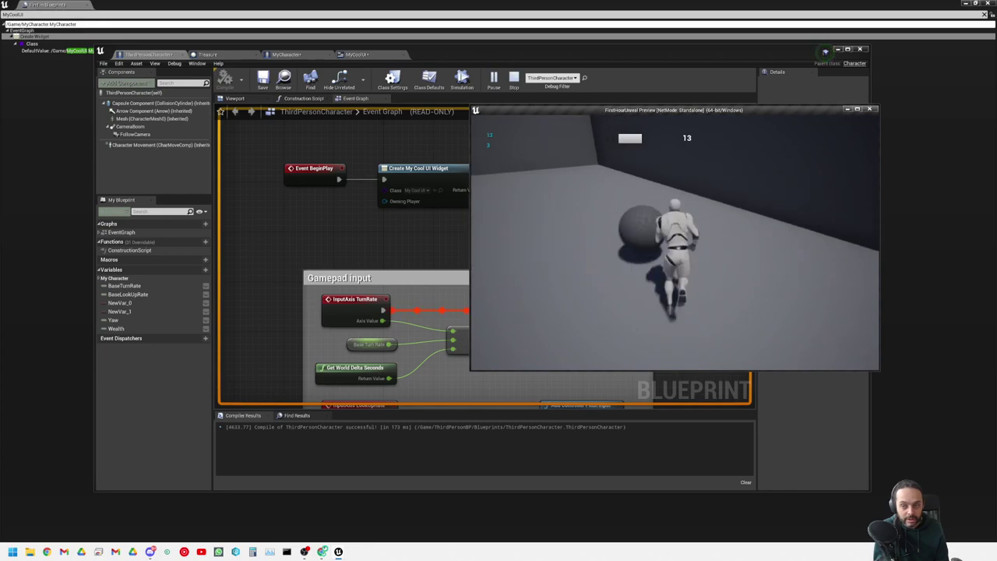
key("w")
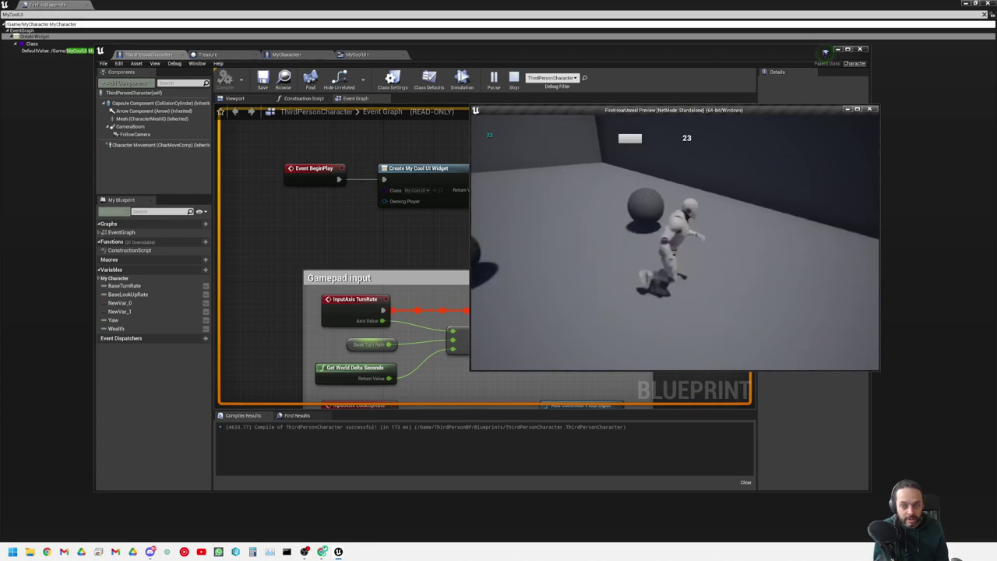
key("w")
key("Escape")
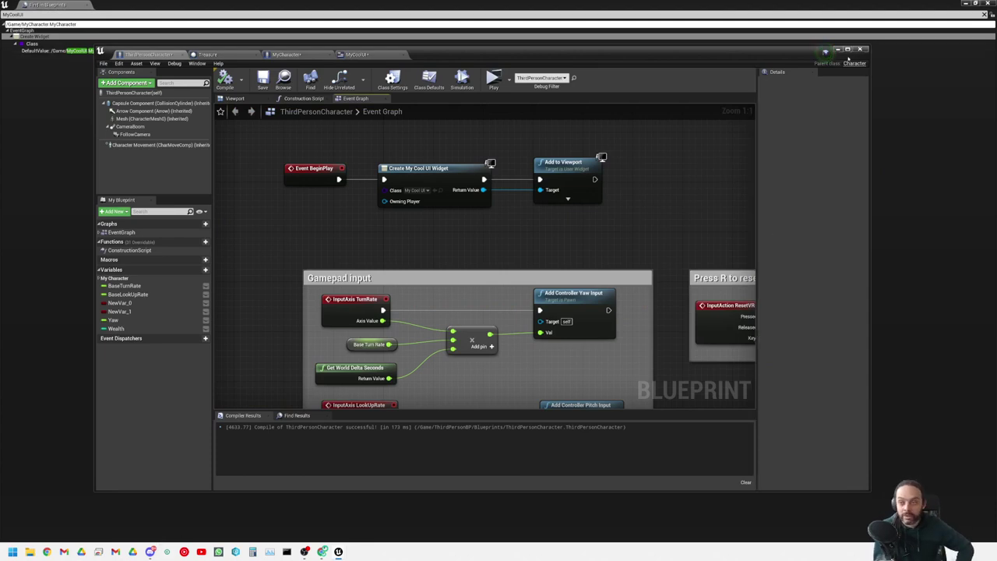
left_click(964, 5)
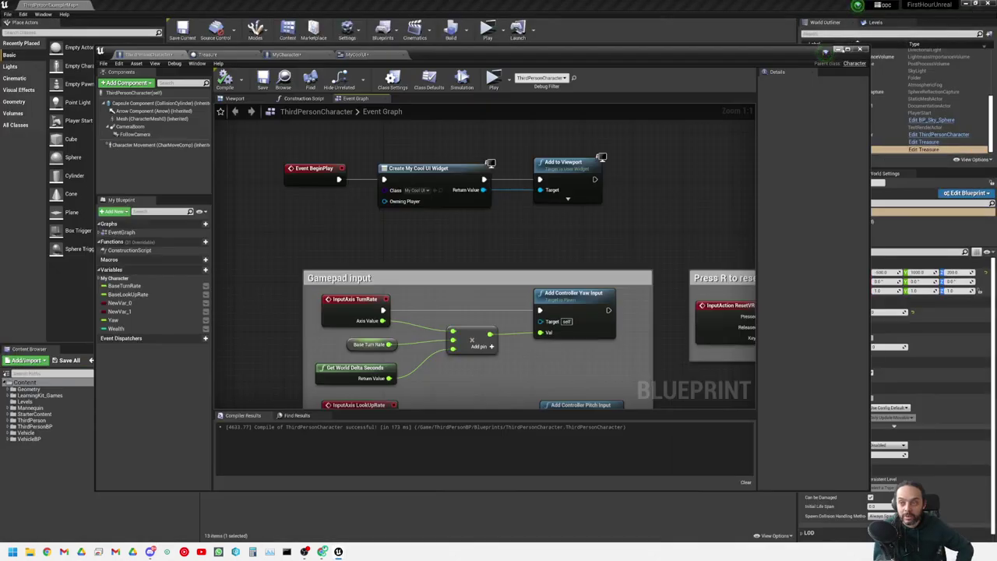
- Close the blueprint editor and advance the presentation to the Next Steps slide
left_click(826, 49)
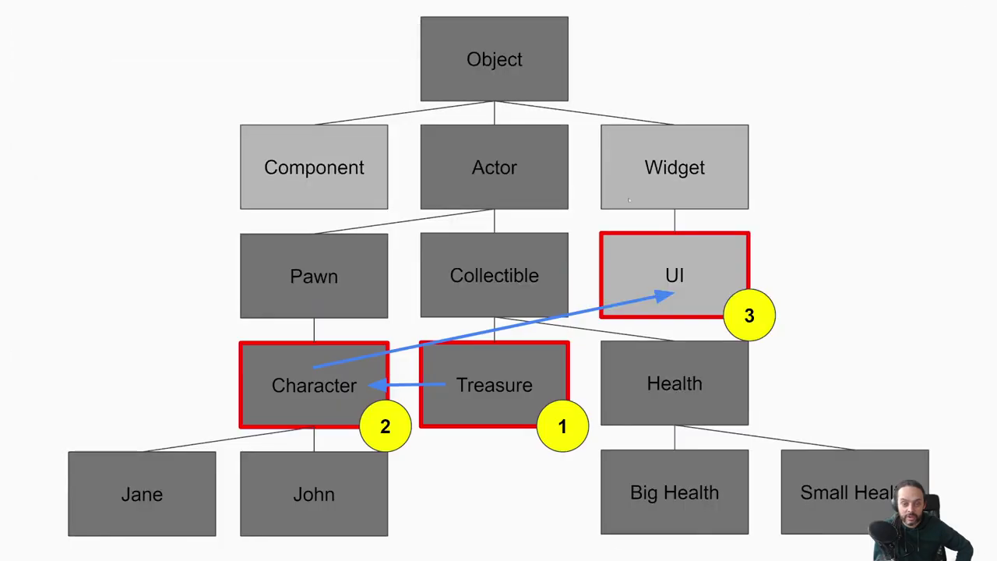
key("Right")
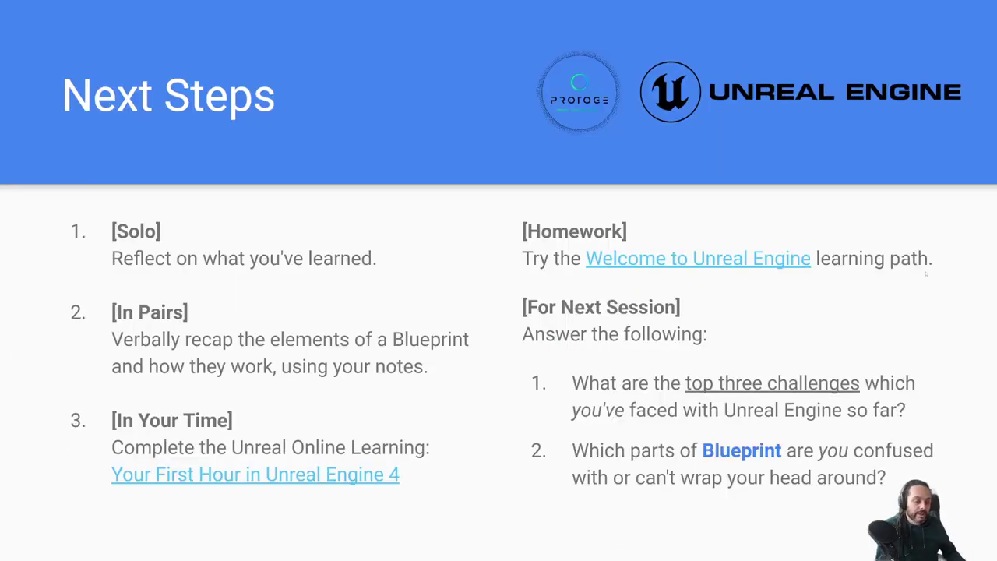